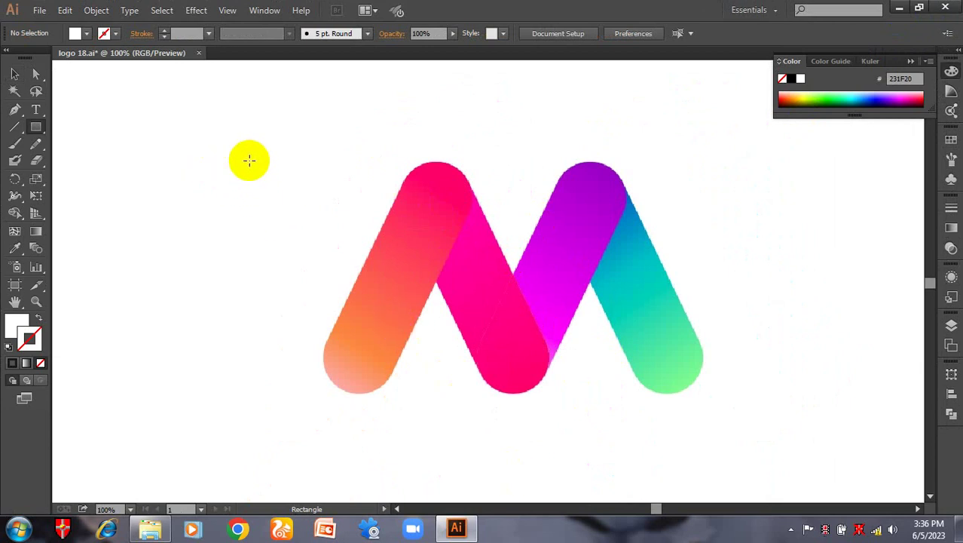
Draw an upright rectangle about 89 × 278 px beside the reference logo's first bar and give it a blue stroke.
mouse_move(255, 143)
mouse_down()
mouse_move(286, 318)
mouse_move(305, 365)
mouse_move(318, 339)
mouse_up()
click(38, 319)
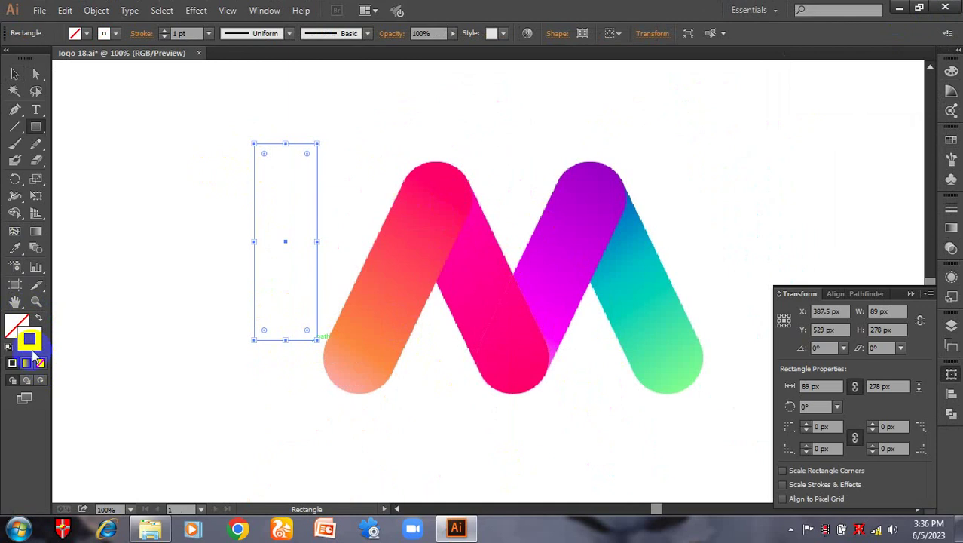
double_click(30, 336)
click(496, 177)
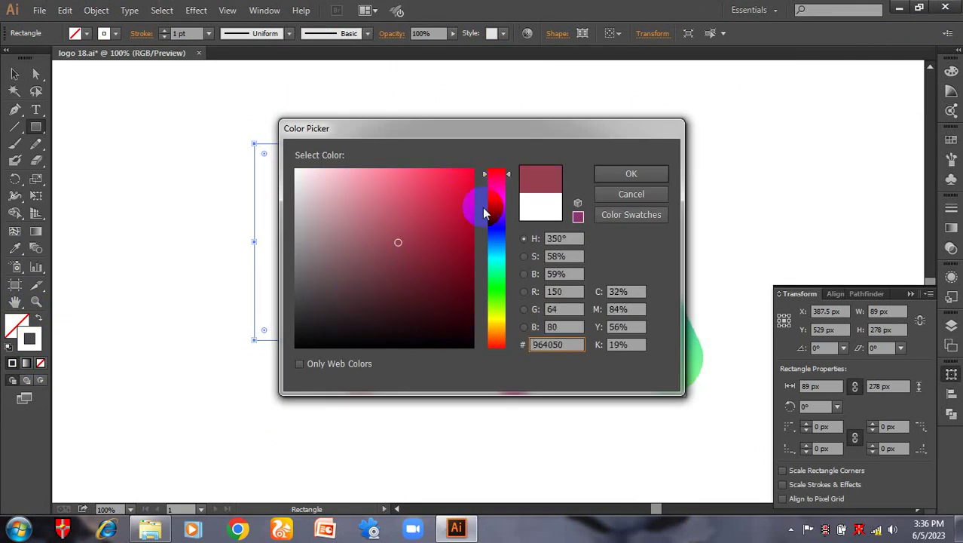
click(495, 243)
click(468, 188)
click(631, 174)
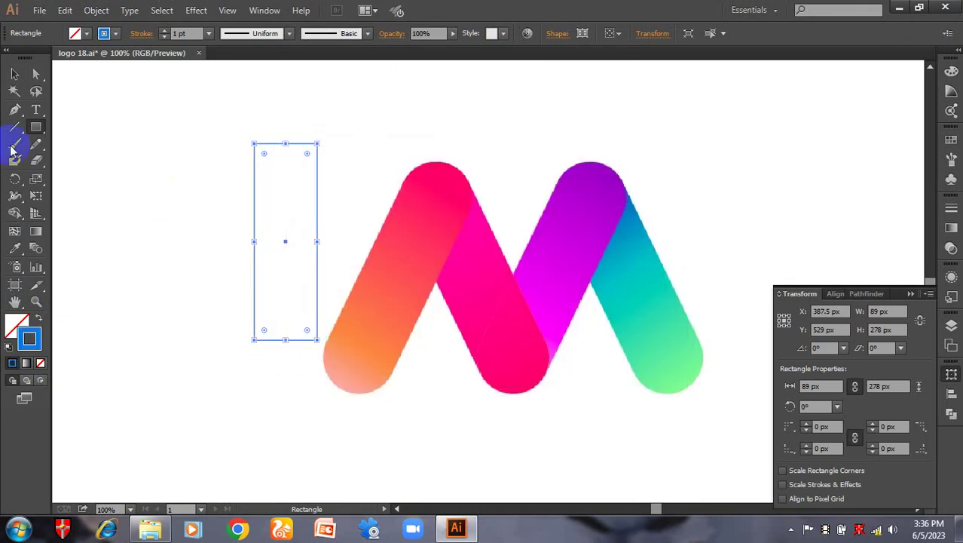
Move the rectangle onto the logo's orange-red bar and rotate it to about 335° to match the bar's slant.
click(15, 74)
drag(315, 216, 439, 264)
drag(446, 186, 491, 209)
Nudge the tilted rectangle sideways until its long outer edge lines up with the outer edge of the orange-red bar.
key(ctrl+equal)
key(ctrl+equal)
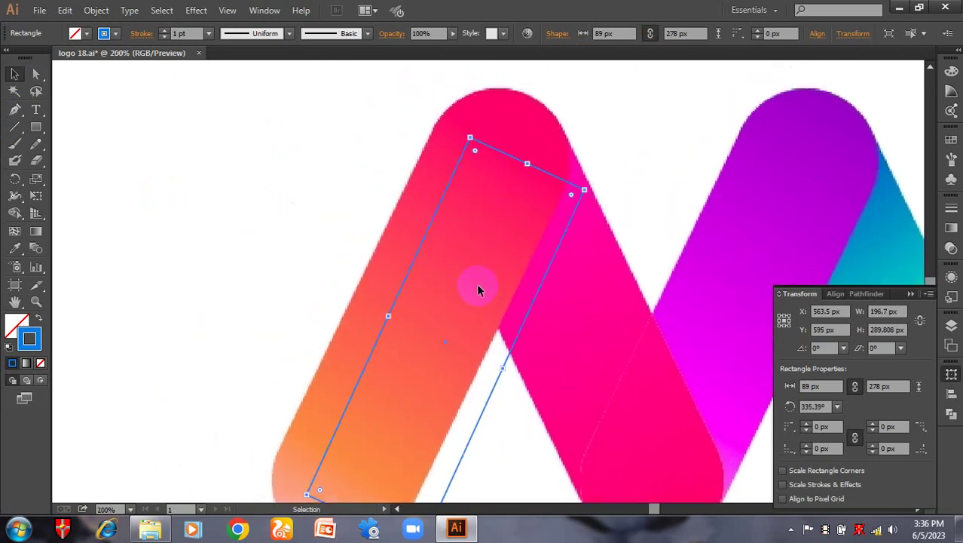
key(Left)
key(Left)
key(Left)
key(Left)
key(Left)
key(Left)
key(Left)
key(Left)
key(Left)
key(Left)
key(Left)
key(Left)
key(Left)
key(Left)
key(Left)
key(Left)
key(Left)
key(Left)
key(Left)
key(Left)
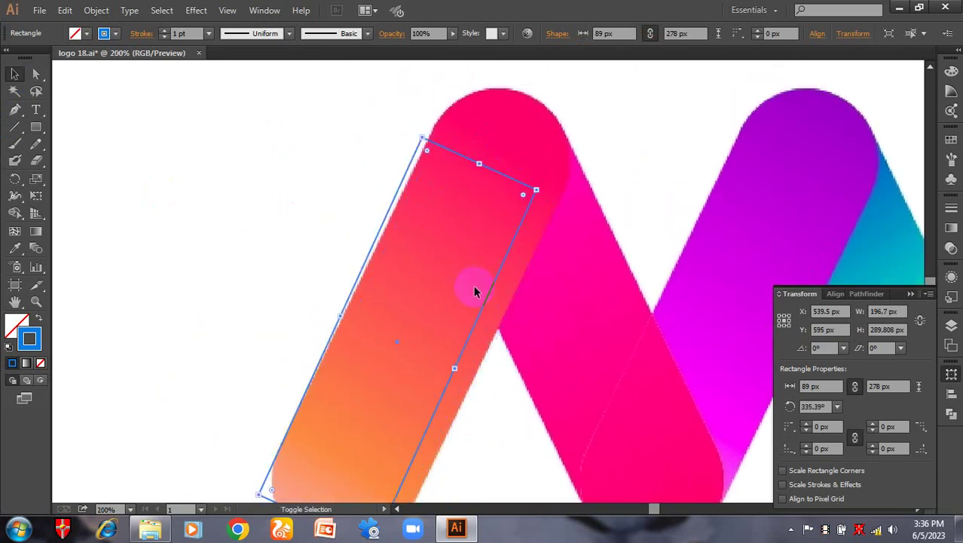
key(Right)
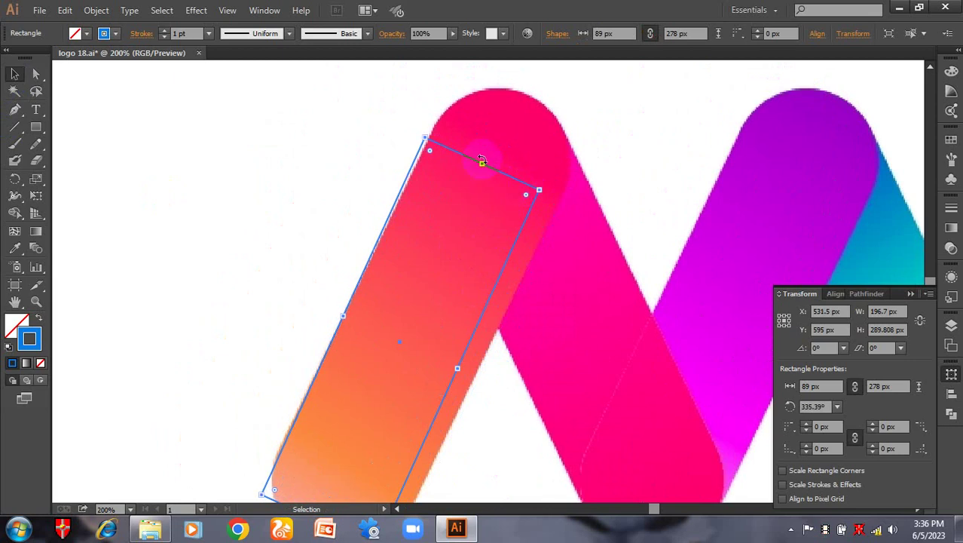
Stretch the tilted rectangle to about 103 × 353 px so it encloses the whole orange-red bar.
drag(482, 160, 575, 112)
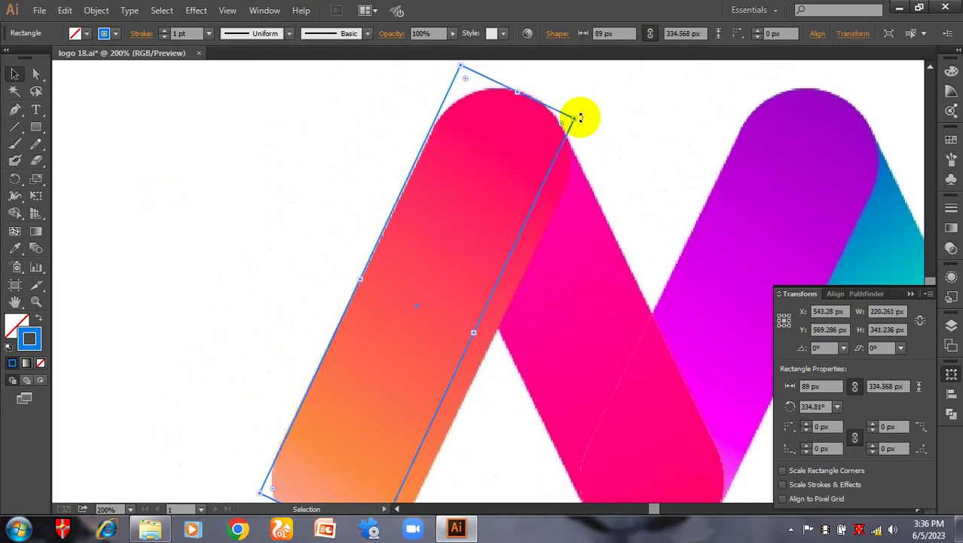
drag(477, 332, 493, 341)
scroll(550, 255, down, 4)
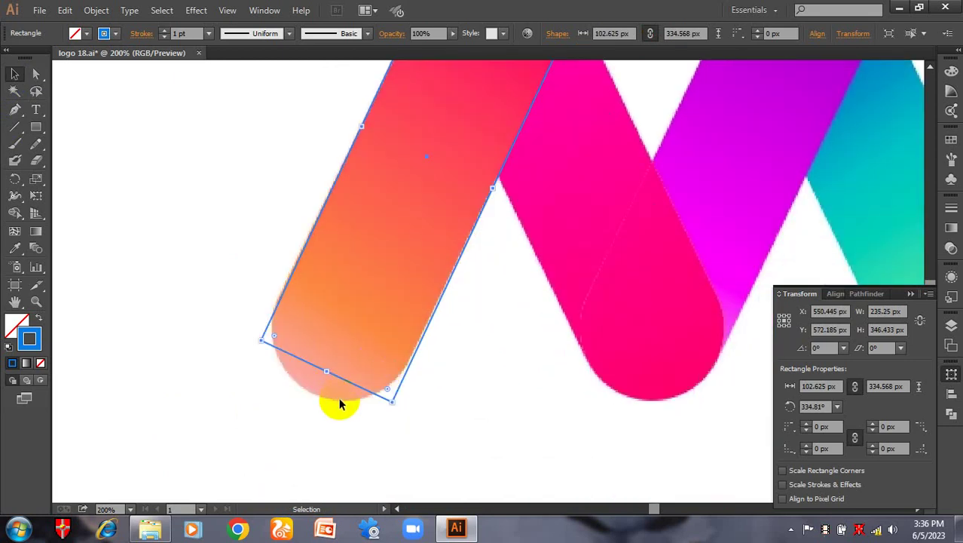
drag(328, 371, 308, 390)
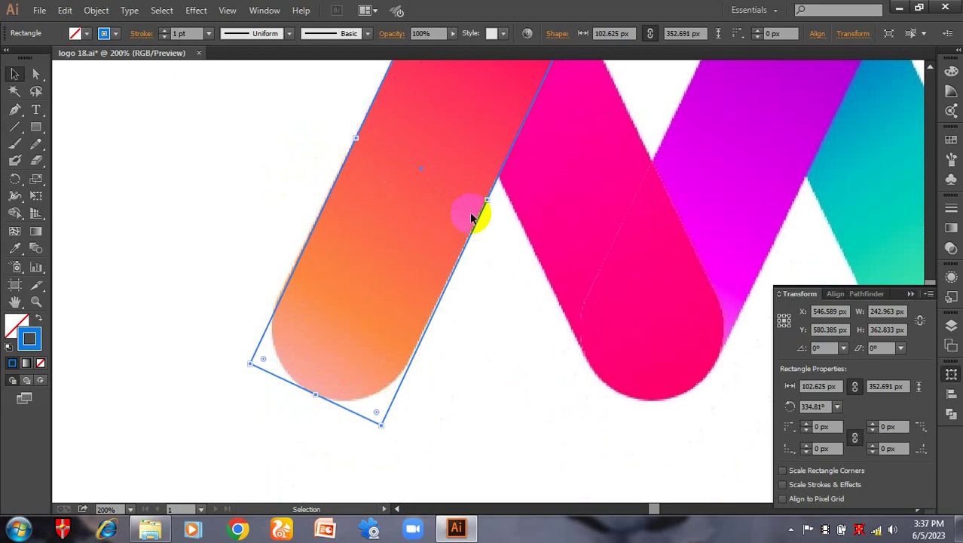
key(ctrl+minus)
scroll(527, 196, up, 3)
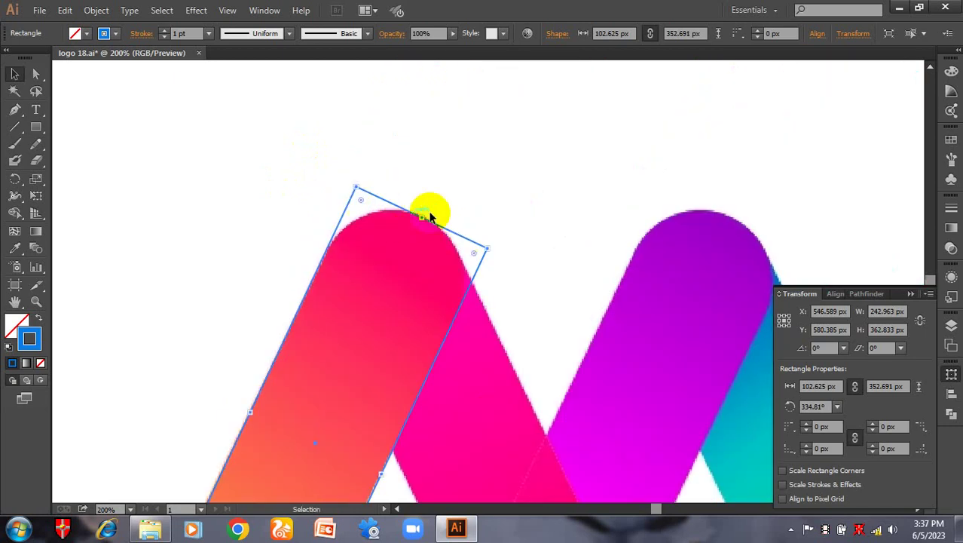
Place a copy of the tilted rectangle over the purple bar, level with the original, and collapse the Transform options.
drag(418, 330, 361, 214)
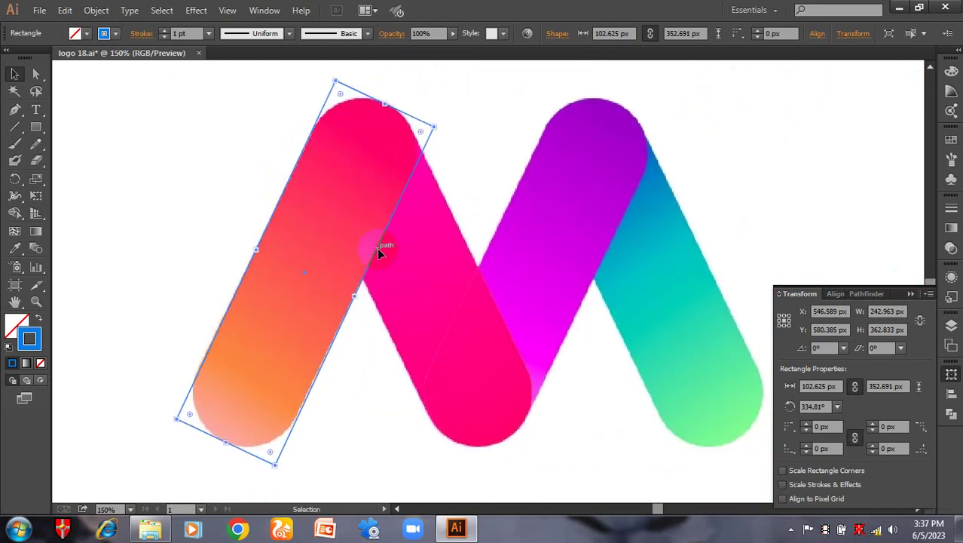
drag(379, 254, 609, 274)
click(615, 322)
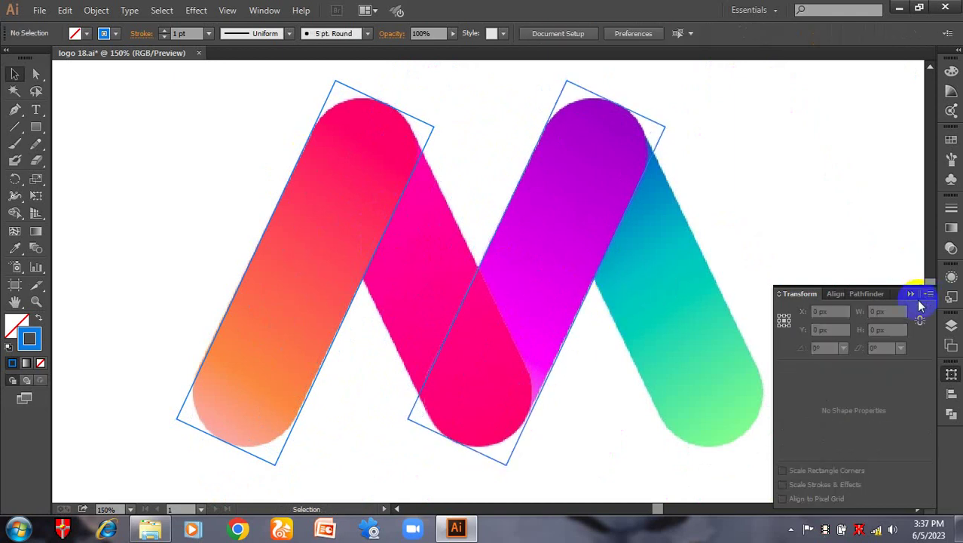
click(910, 294)
key(ctrl+minus)
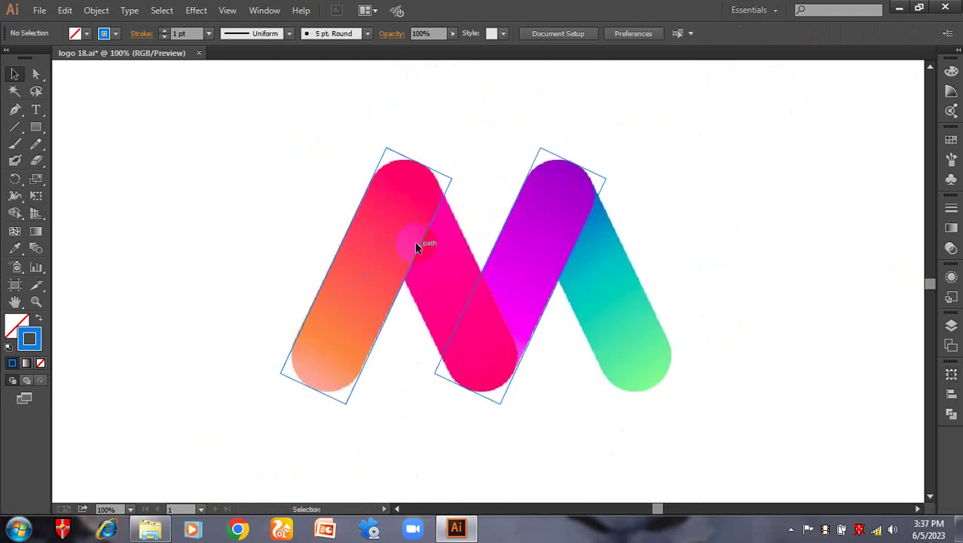
Create mirrored copies of both tilted rectangles by reflecting them across the vertical axis.
drag(294, 140, 596, 316)
right_click(533, 205)
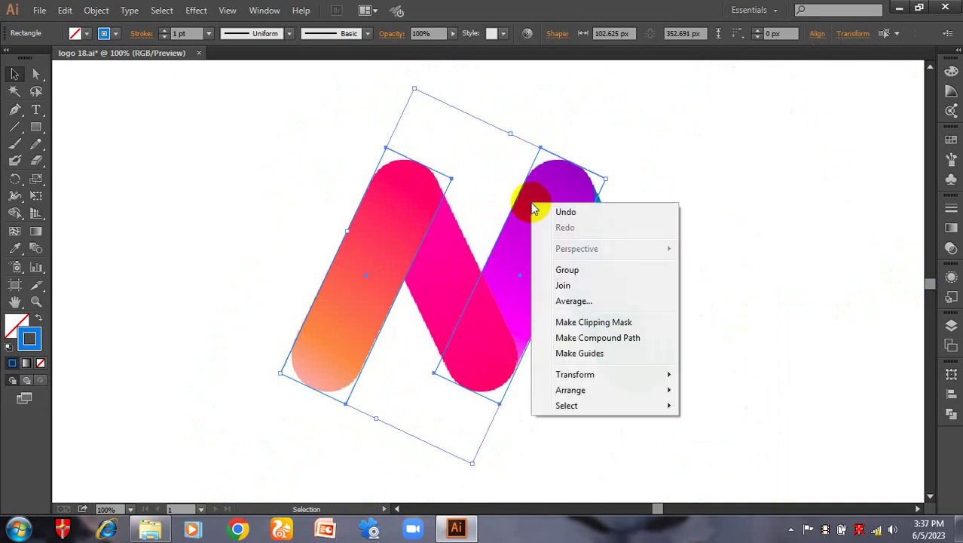
mouse_move(631, 390)
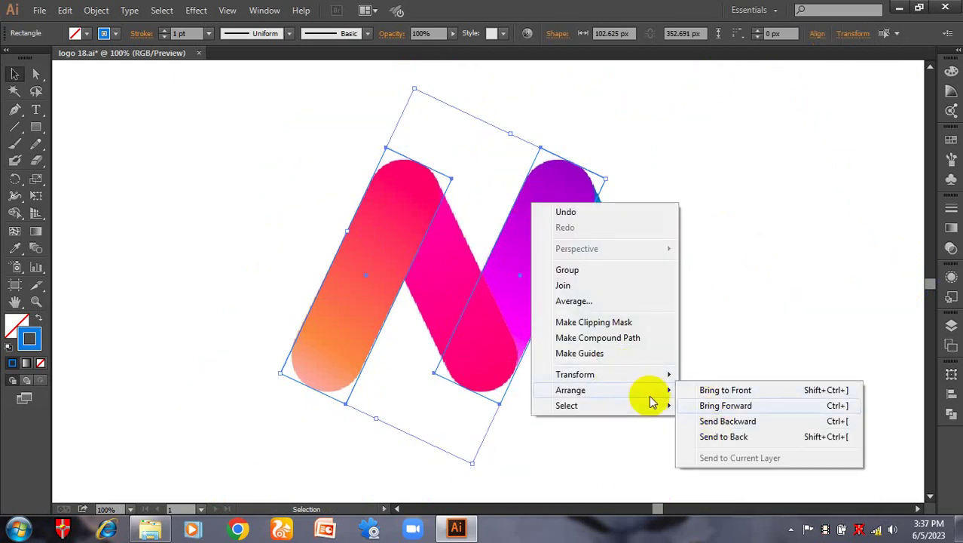
mouse_move(662, 376)
click(734, 430)
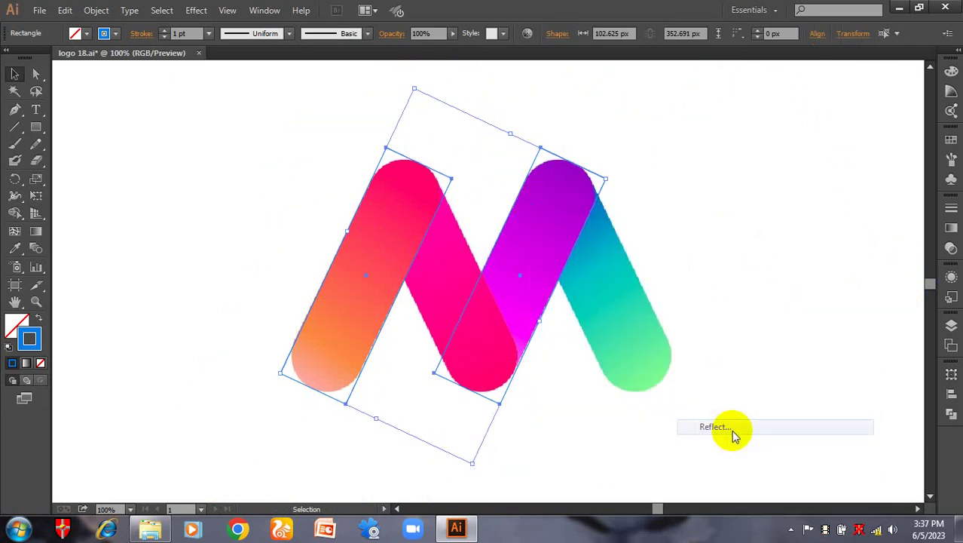
click(717, 352)
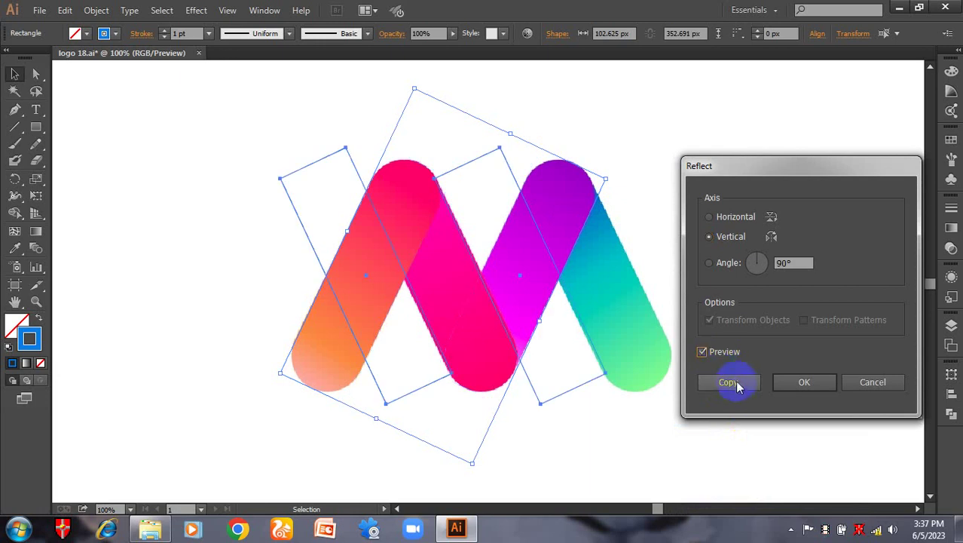
click(731, 383)
Move the two mirrored rectangles over the pink and teal bars of the reference logo.
drag(591, 348, 671, 343)
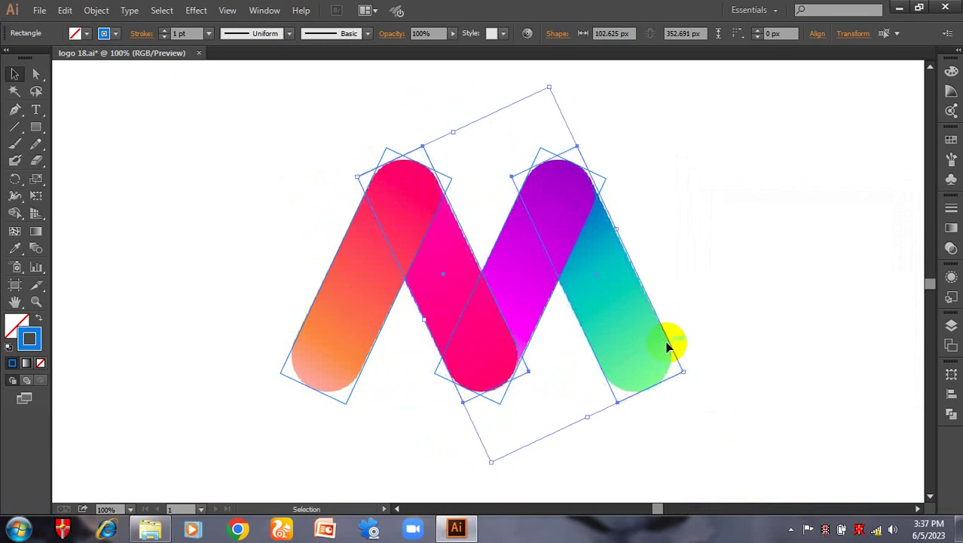
click(703, 312)
key(ctrl+minus)
key(ctrl+minus)
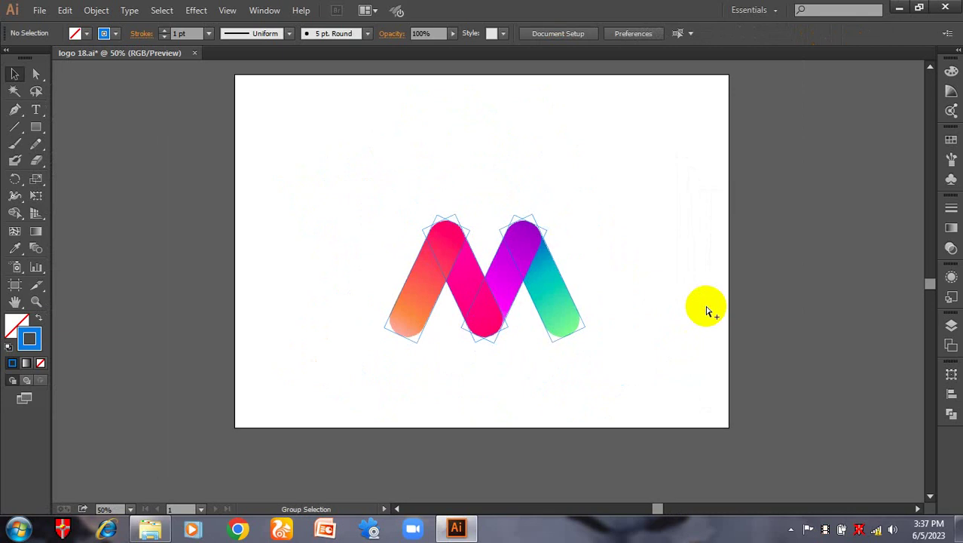
key(ctrl+plus)
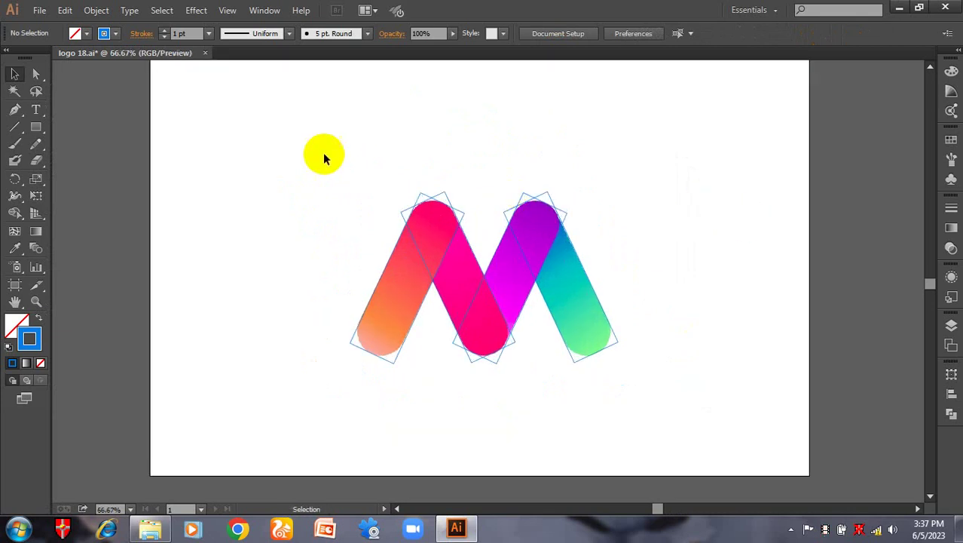
Round all corners of the four rectangles to about 51.3 px, turning them into pill shapes.
drag(297, 142, 709, 462)
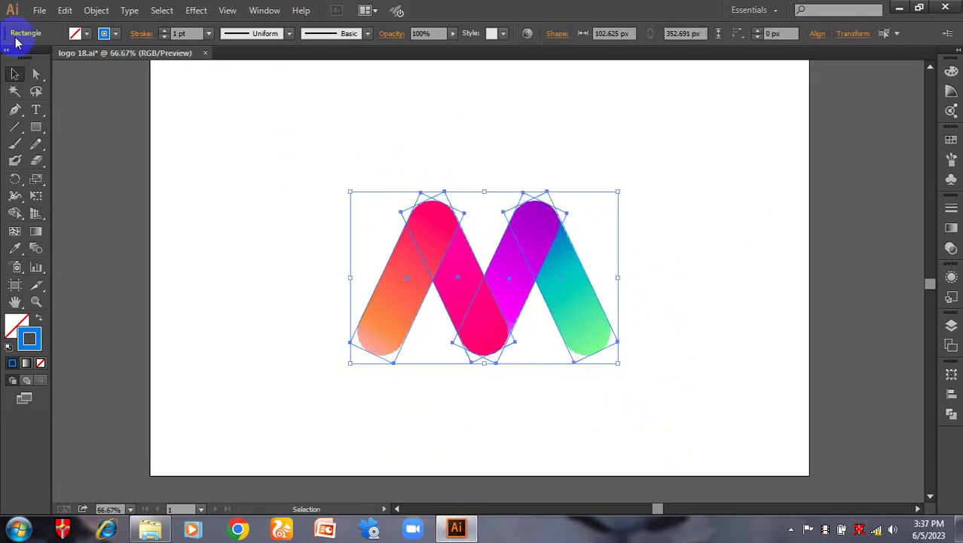
click(35, 74)
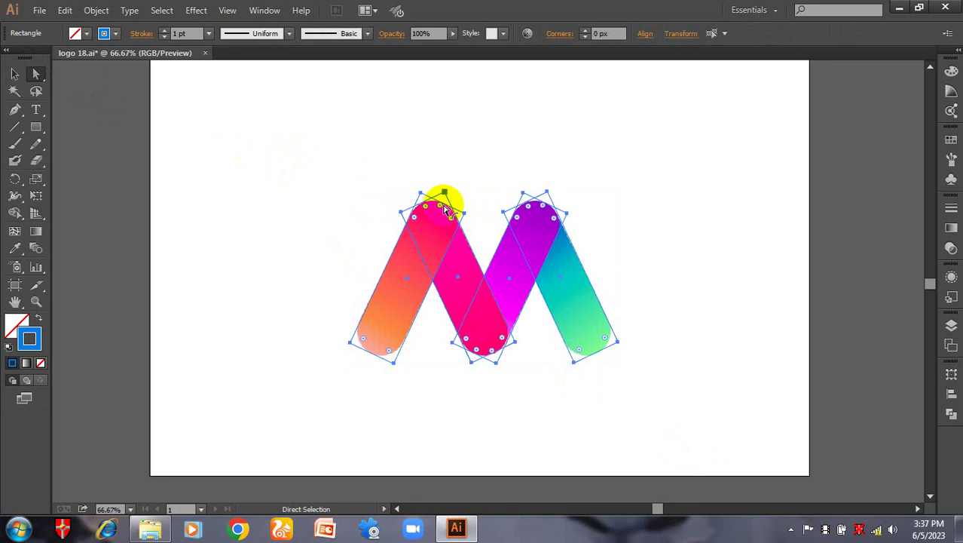
drag(443, 210, 393, 366)
click(699, 269)
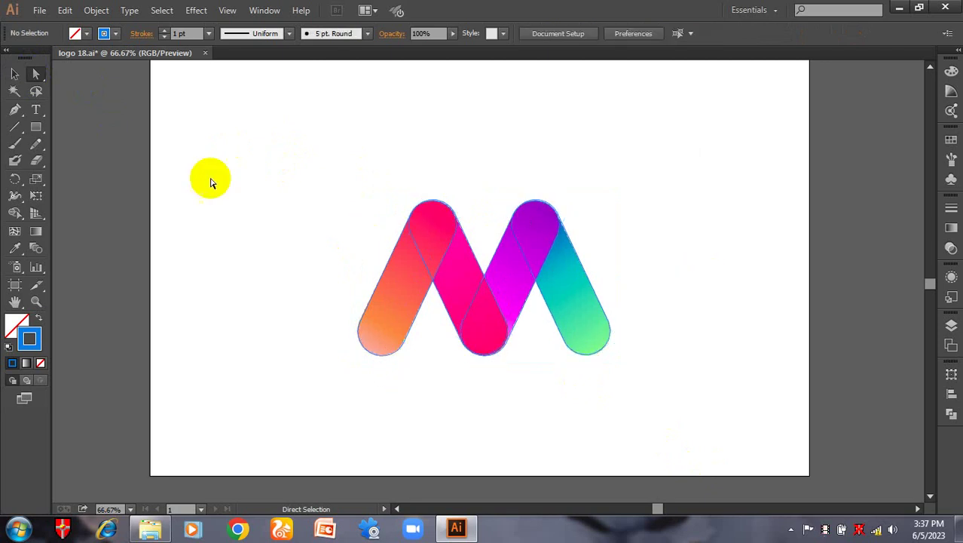
Shrink the reference logo image and move it clear of the outlines, near the artboard's upper-left corner.
click(16, 73)
drag(230, 114, 677, 358)
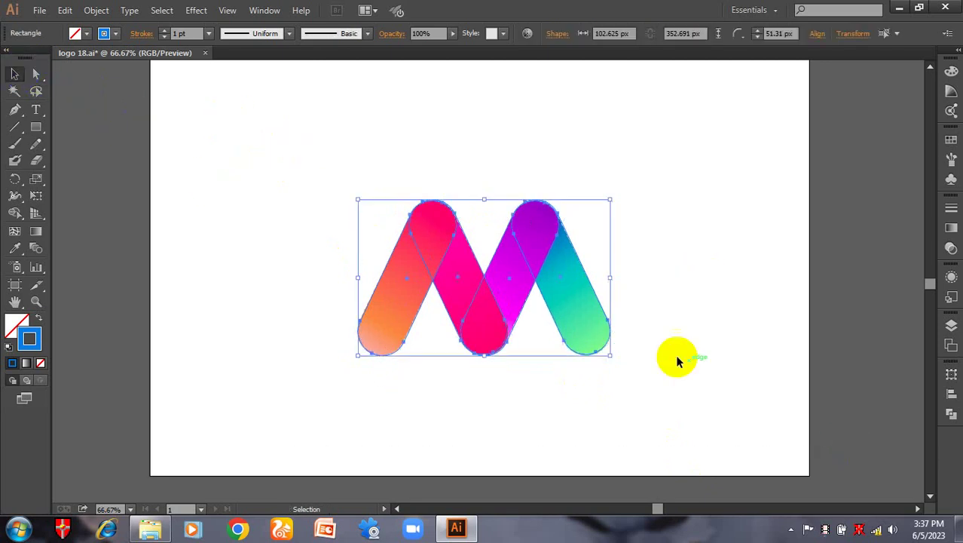
click(674, 349)
click(671, 348)
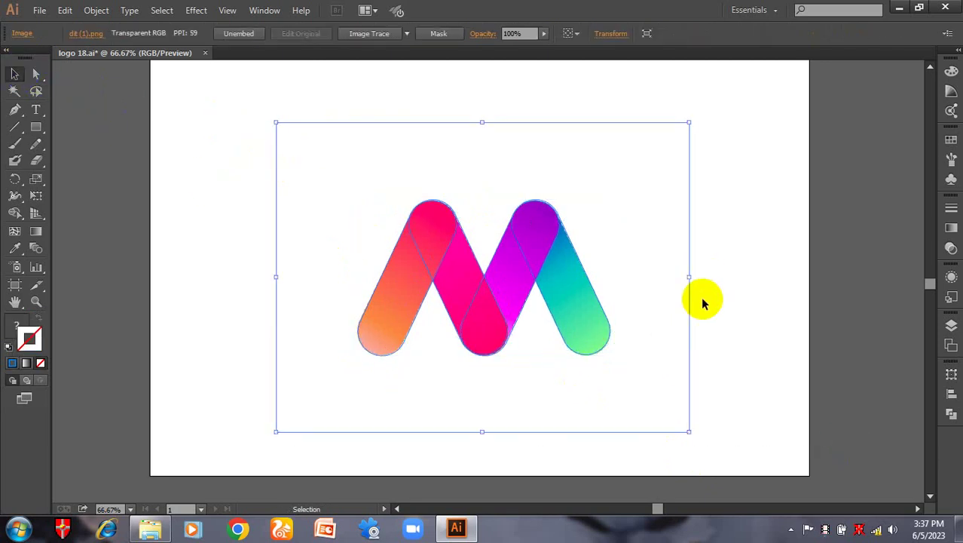
drag(691, 279, 545, 276)
drag(335, 276, 296, 242)
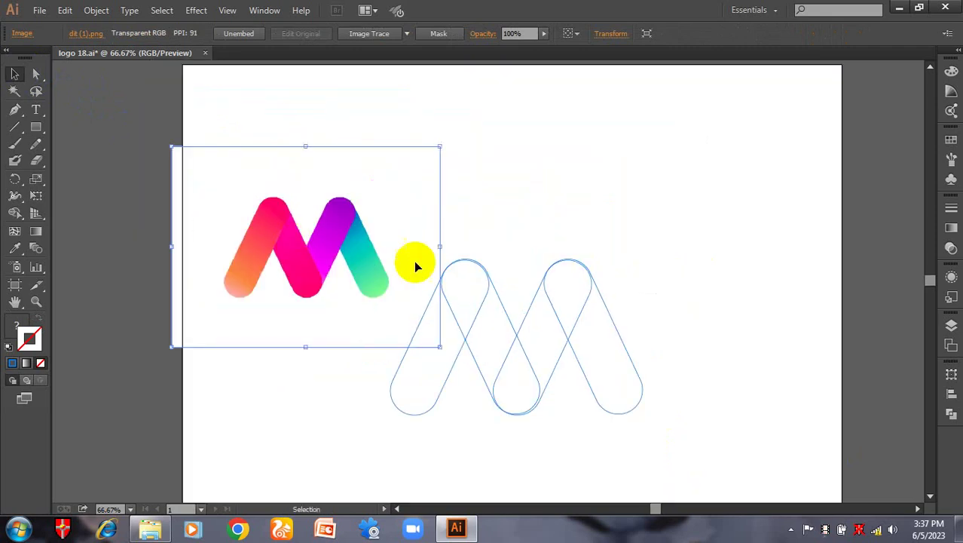
drag(440, 246, 349, 247)
drag(280, 251, 318, 201)
Fill all four pill shapes with the pinkish red sampled from the upper part of the reference logo's first bar.
drag(484, 227, 579, 375)
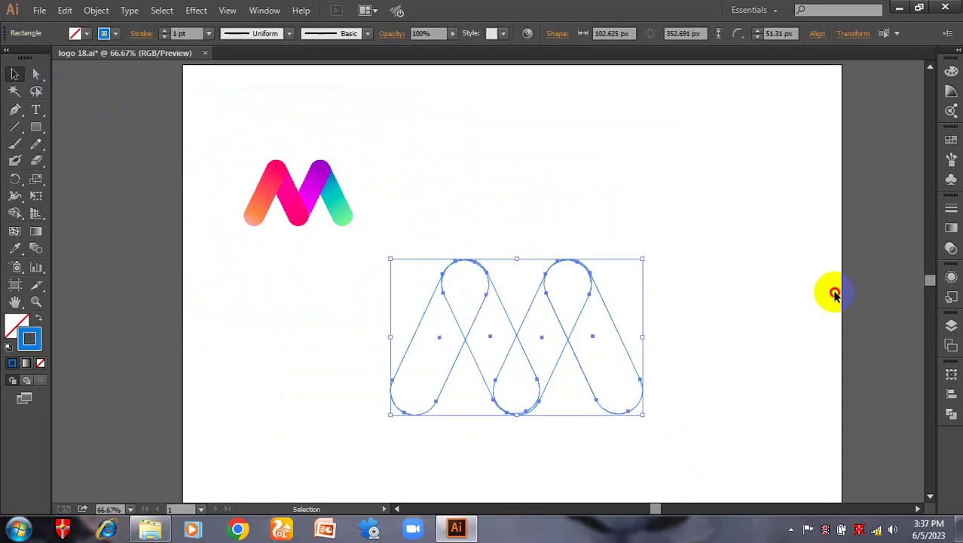
click(662, 334)
key(ctrl+plus)
scroll(490, 317, left, 1)
drag(355, 269, 778, 387)
key(i)
click(202, 123)
key(v)
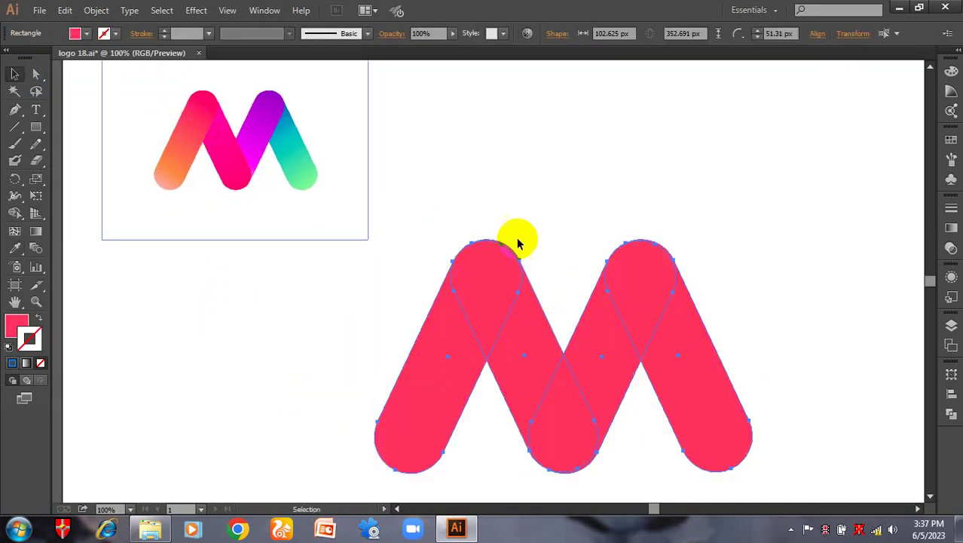
click(601, 211)
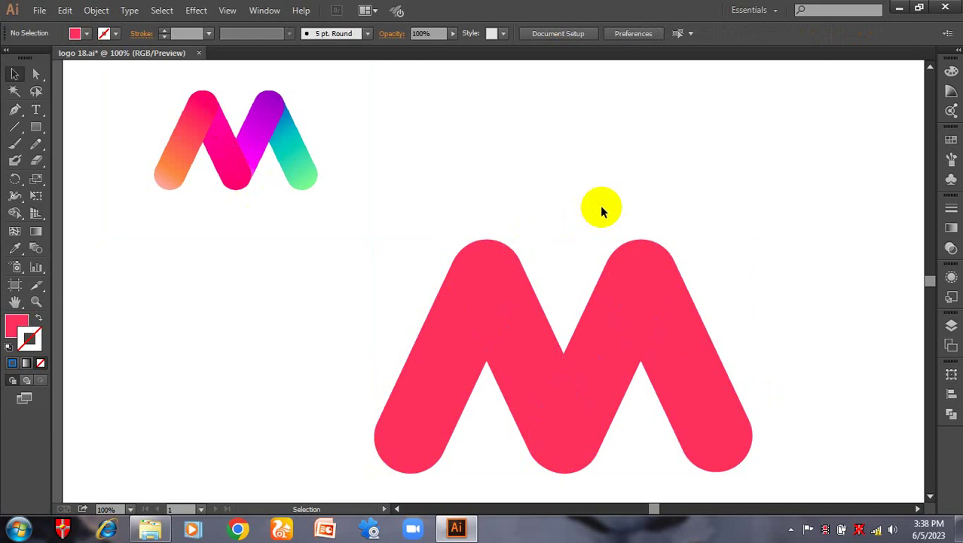
Enlarge the reference logo image and shift it so it sits above and beside the traced M.
click(269, 190)
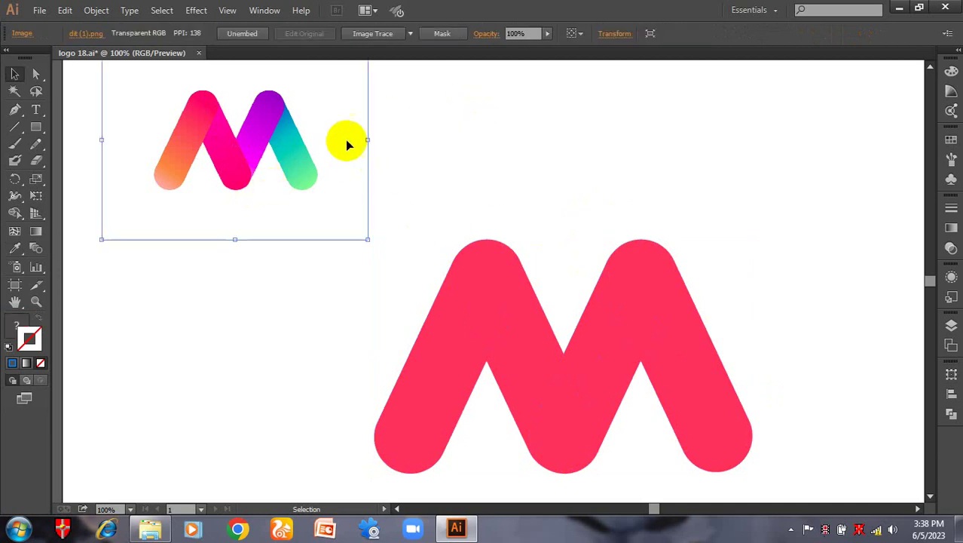
drag(365, 141, 512, 123)
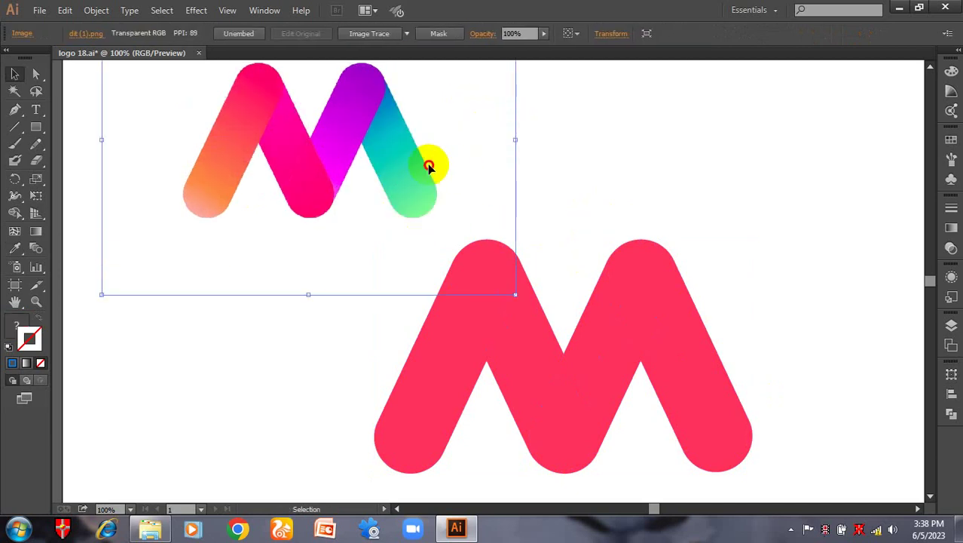
drag(430, 161, 381, 173)
key(ctrl+shift+a)
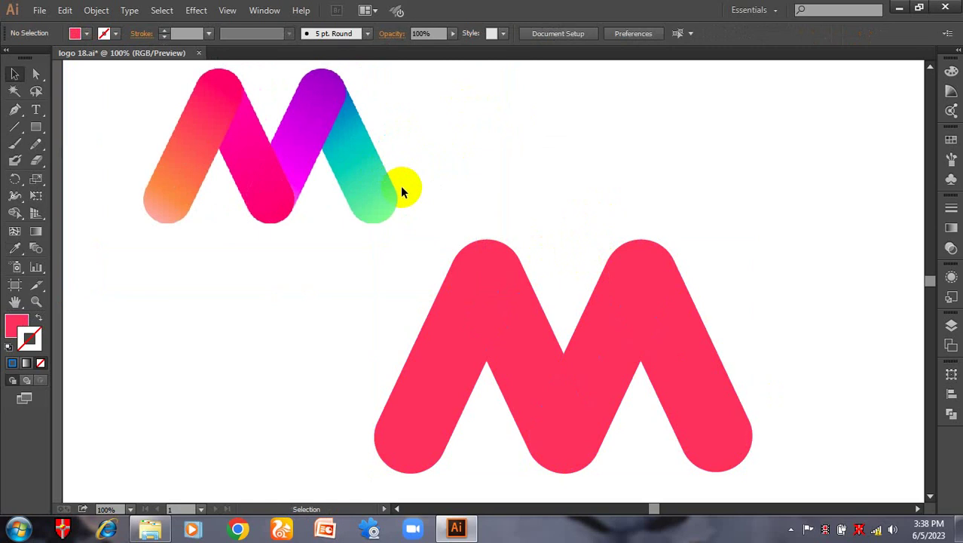
Select the traced M's first bar and examine the gradient colours of the matching bar in the reference logo.
scroll(401, 186, up, 3)
key(a)
click(477, 381)
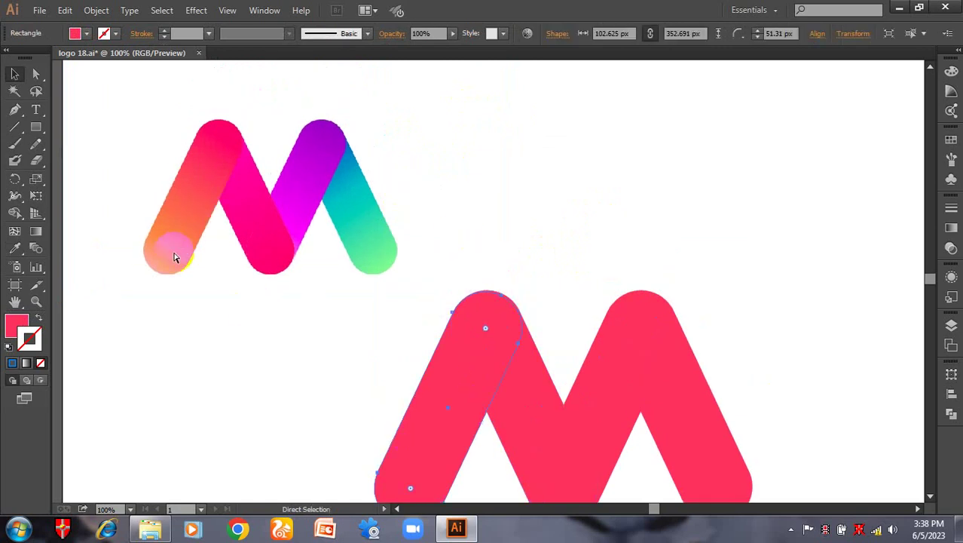
scroll(173, 257, up, 2)
scroll(577, 323, left, 3)
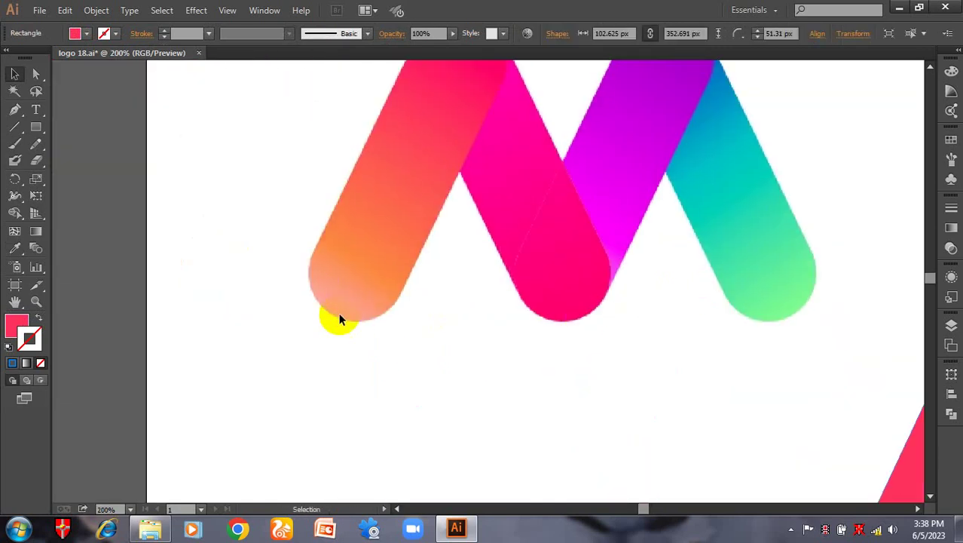
scroll(366, 262, up, 2)
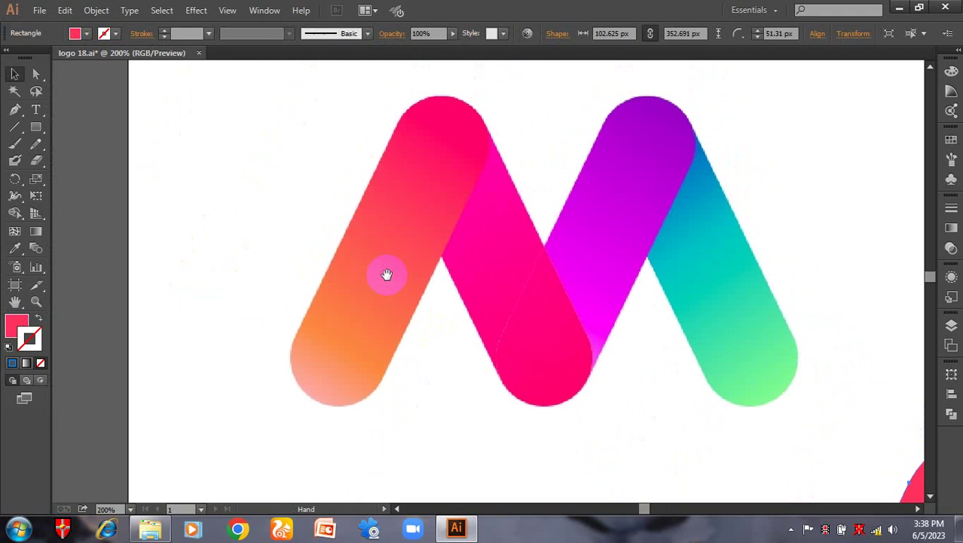
scroll(465, 174, down, 2)
scroll(661, 295, down, 5)
scroll(495, 211, right, 3)
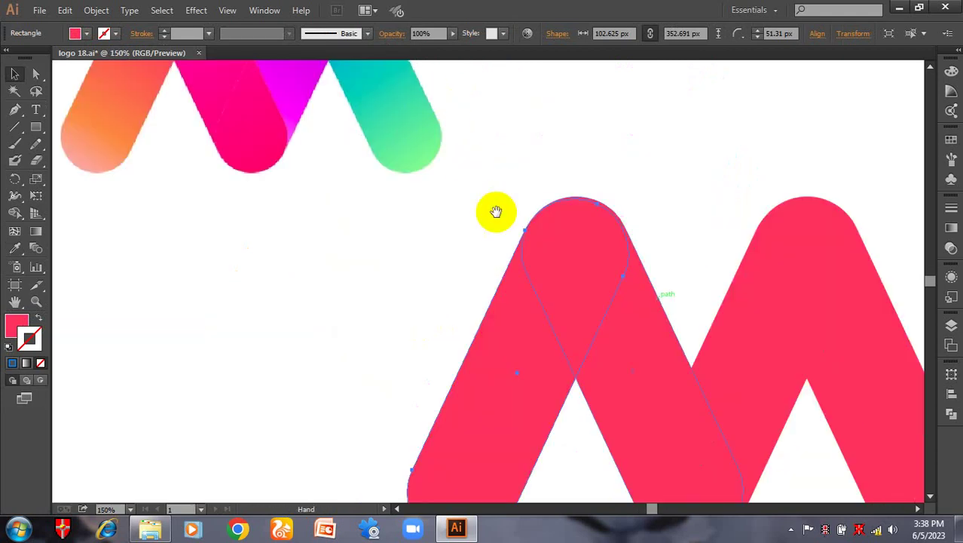
scroll(473, 157, down, 1)
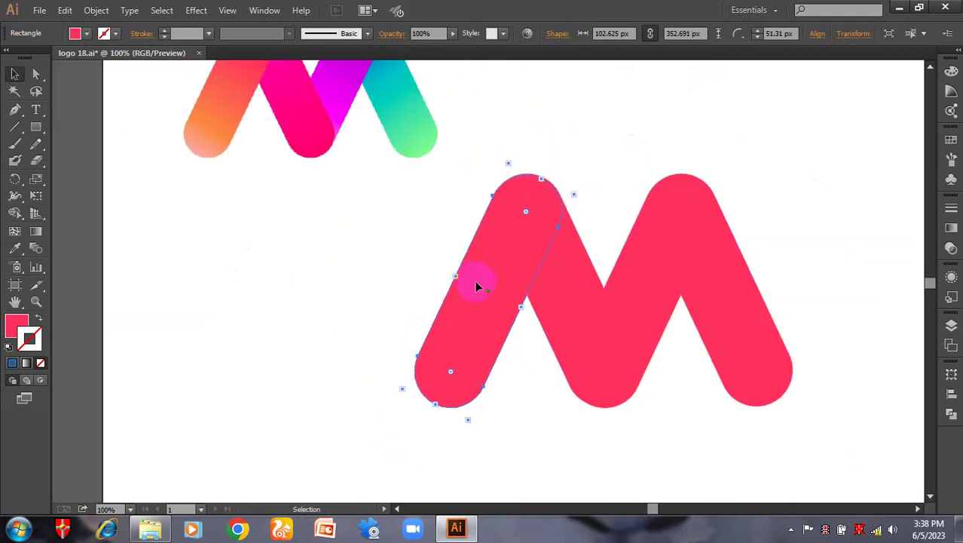
Replace the solid fill of the traced M's first bar with the default white-to-black linear gradient.
click(268, 11)
click(952, 226)
click(951, 227)
click(777, 246)
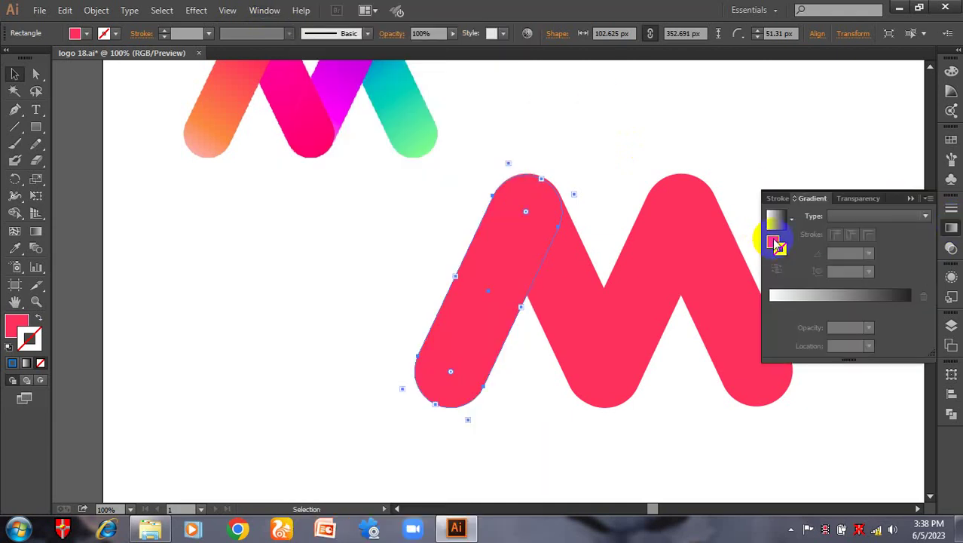
click(780, 300)
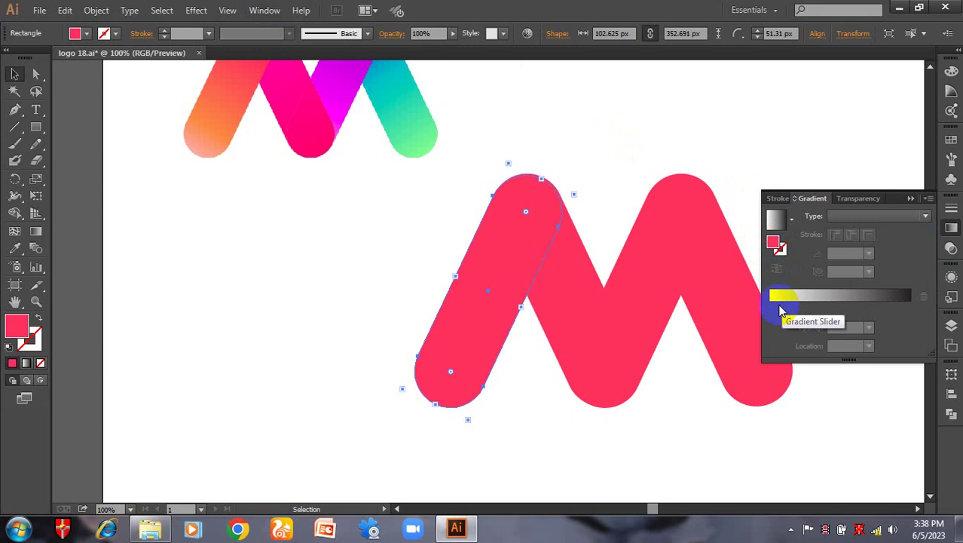
click(628, 171)
click(455, 343)
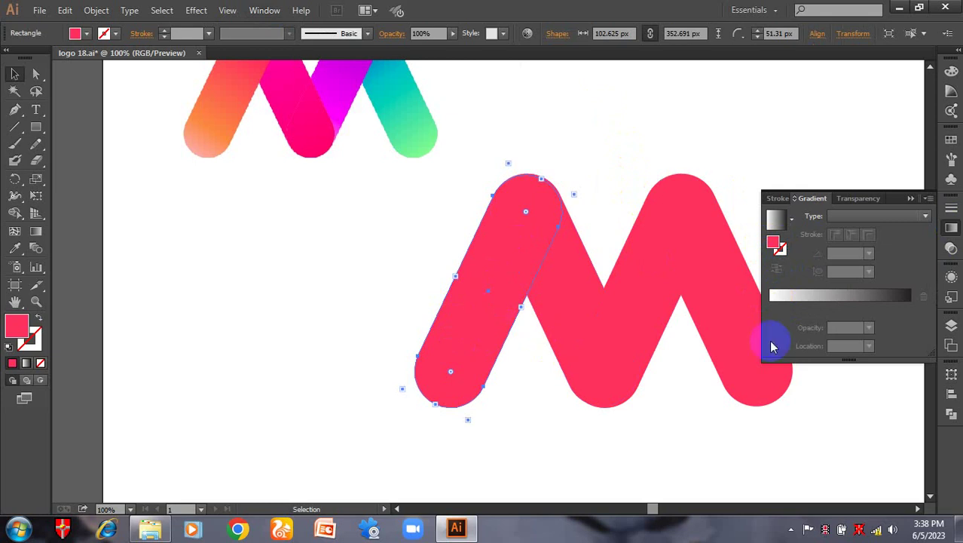
click(828, 298)
click(651, 162)
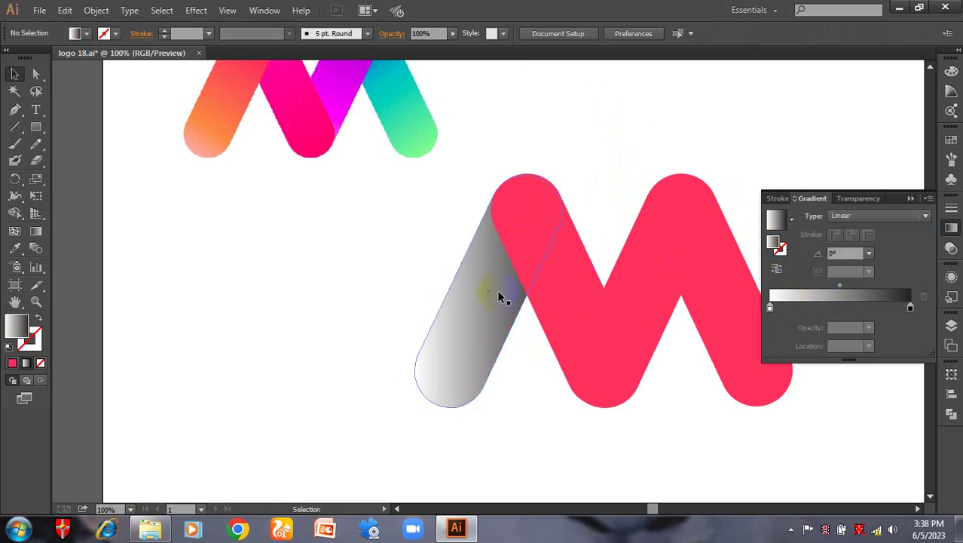
Colour the starting stop of the first bar's gradient with the peach pink sampled from the lower end of the reference's first bar.
scroll(125, 86, up, 3)
scroll(476, 251, down, 2)
click(473, 307)
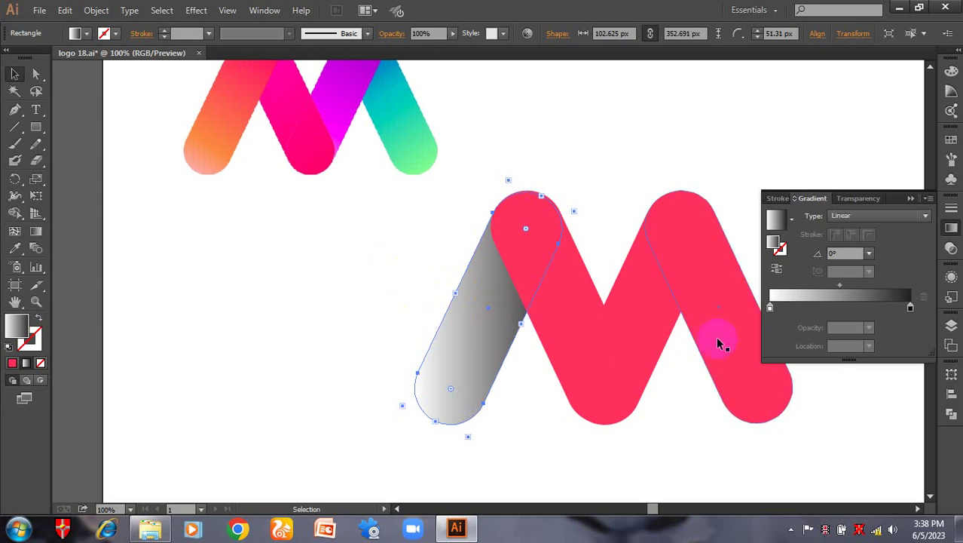
click(770, 307)
key(i)
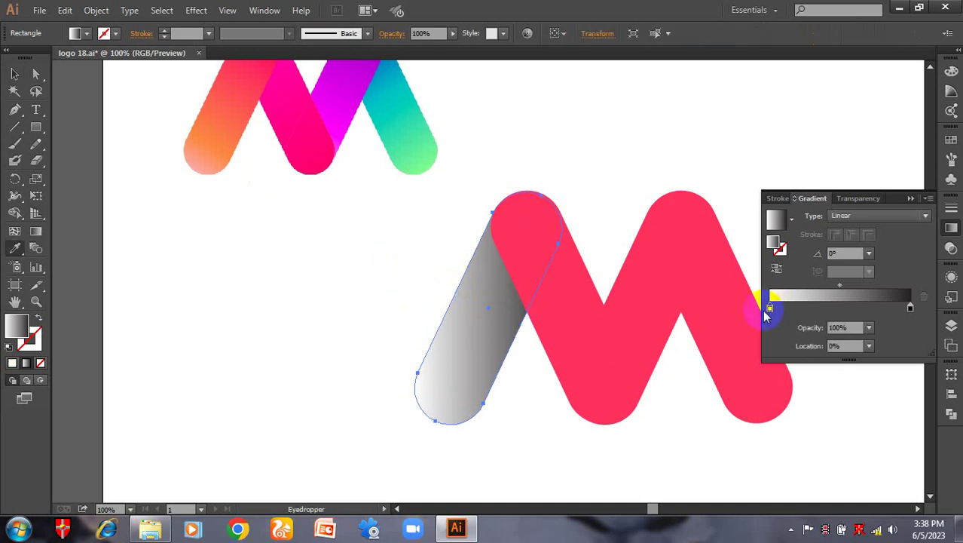
shift+click(211, 163)
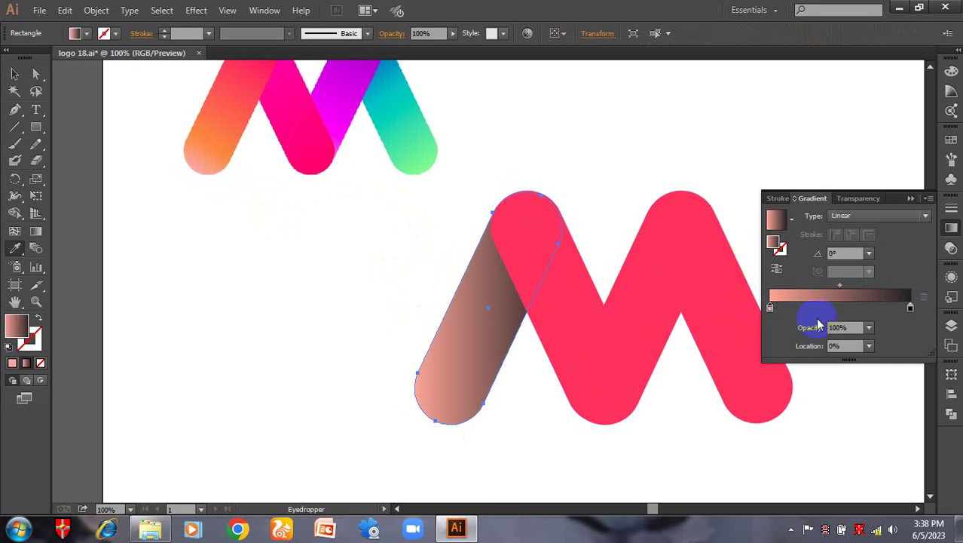
Add a middle gradient stop at about 46% in the reference's orange, and colour the end stop with the pinkish red from its top.
click(833, 309)
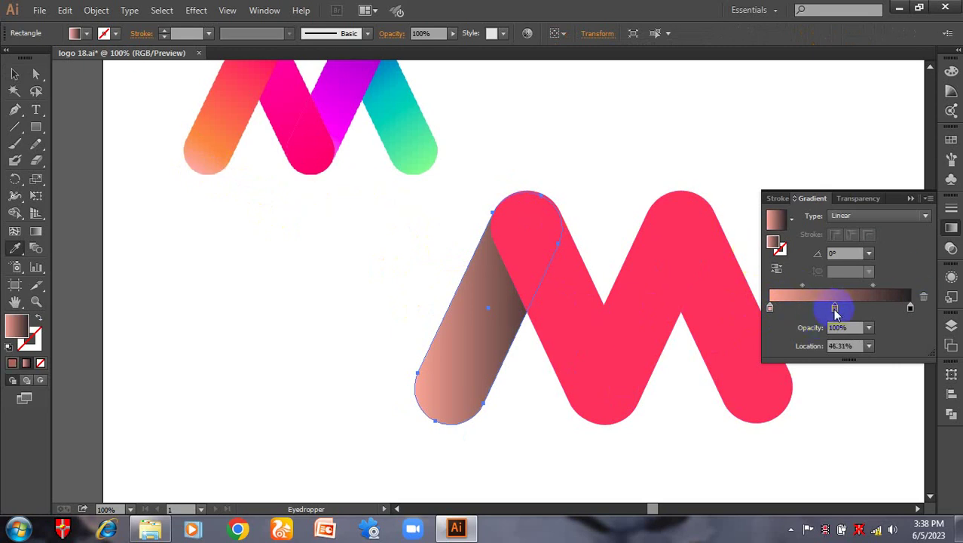
click(214, 139)
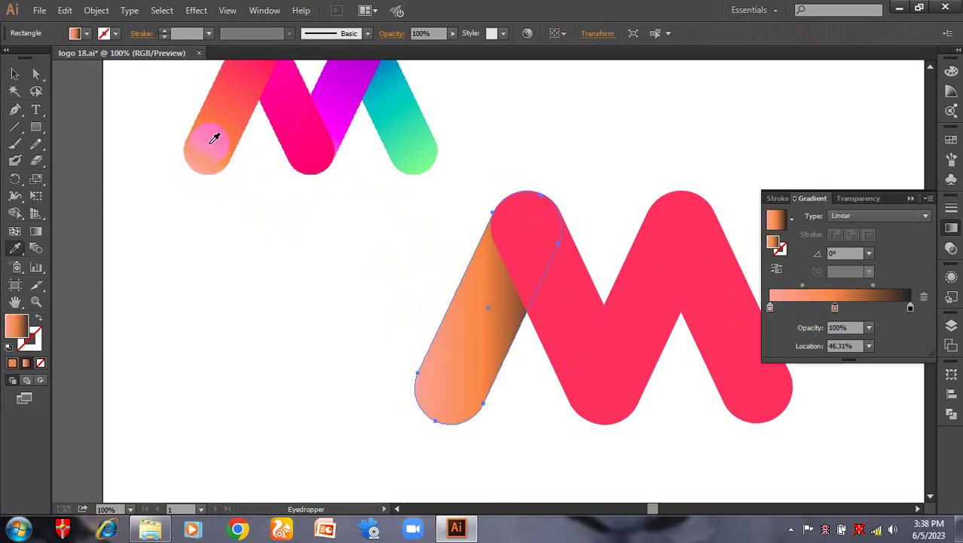
scroll(637, 259, up, 3)
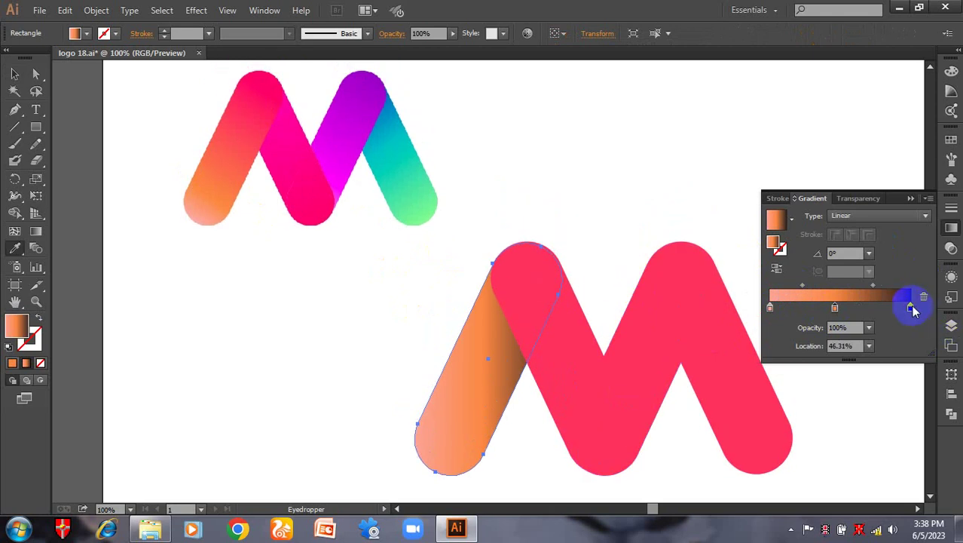
click(268, 69)
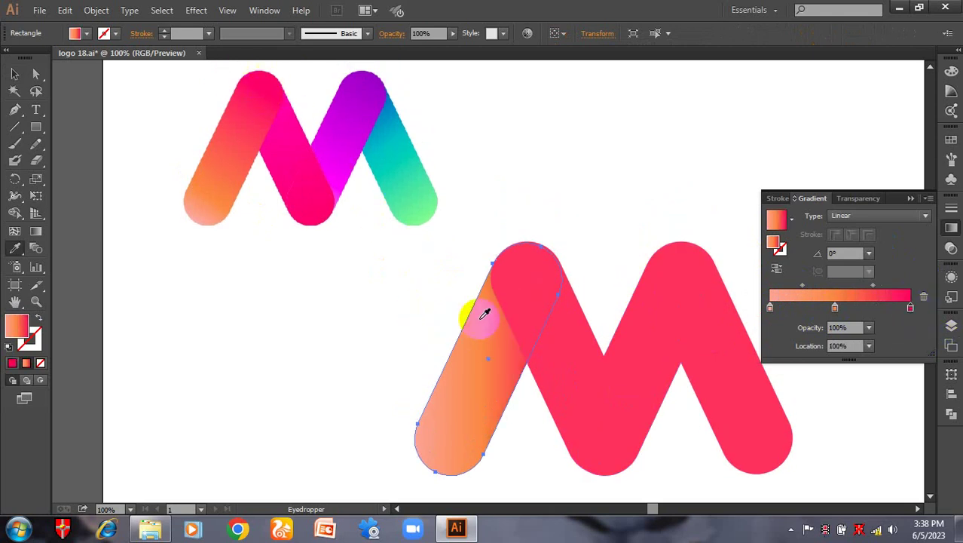
click(490, 428)
key(v)
shift+click(493, 396)
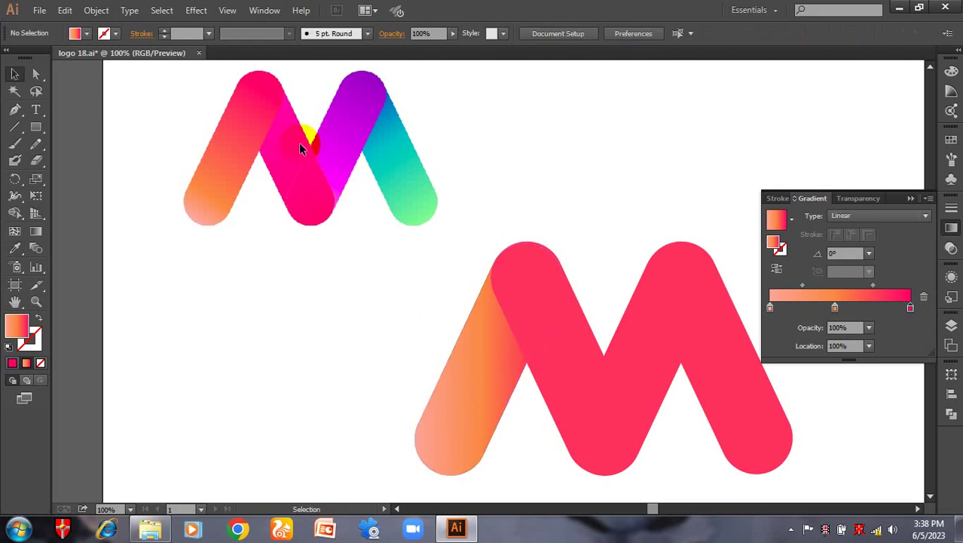
Compare the bar overlaps with the reference logo and send the gradient-filled first bar to the back.
scroll(275, 138, up, 1)
drag(328, 179, 300, 245)
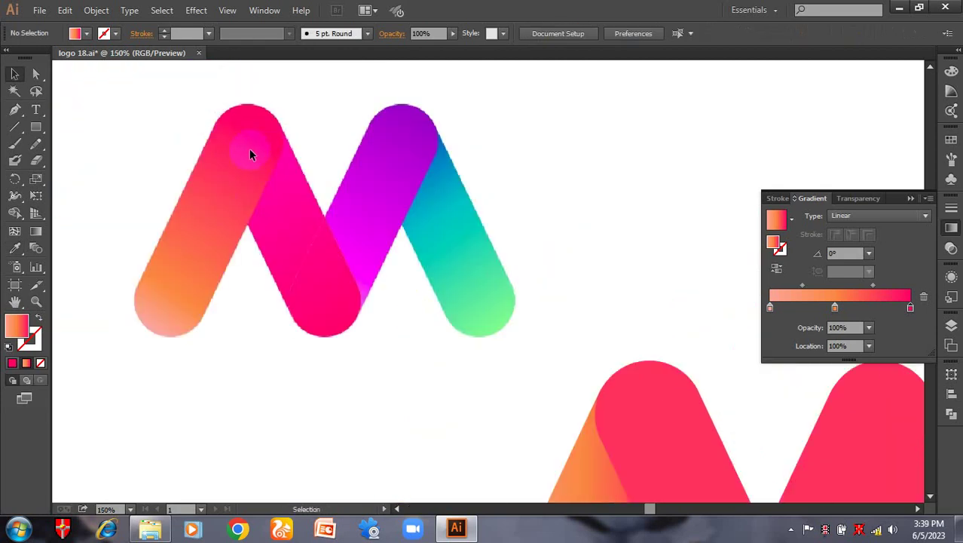
scroll(432, 157, down, 5)
scroll(432, 157, right, 2)
click(505, 359)
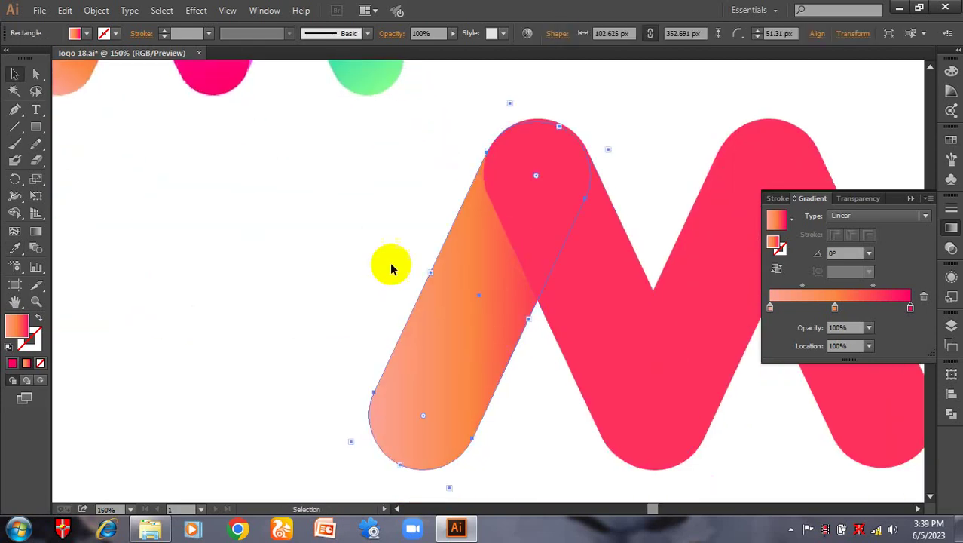
click(474, 216)
right_click(473, 216)
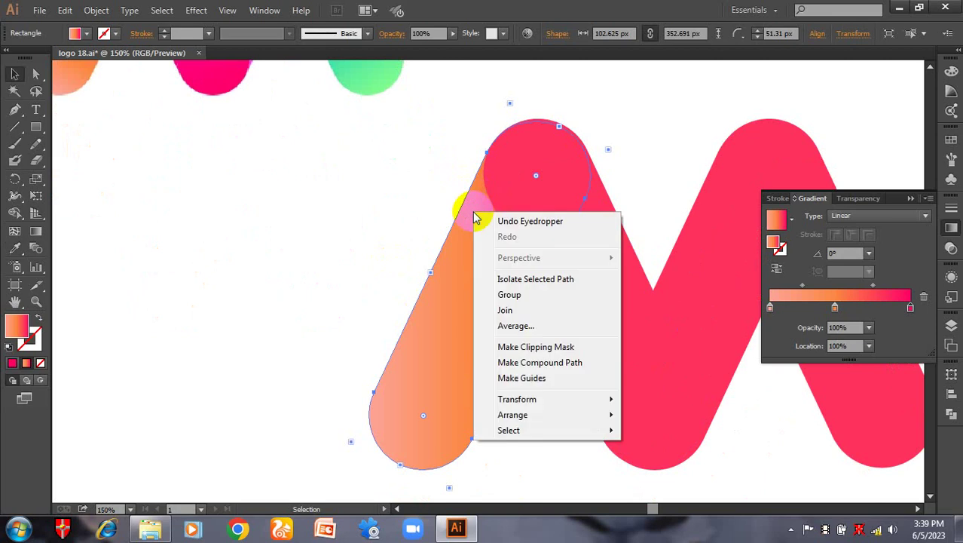
mouse_move(522, 414)
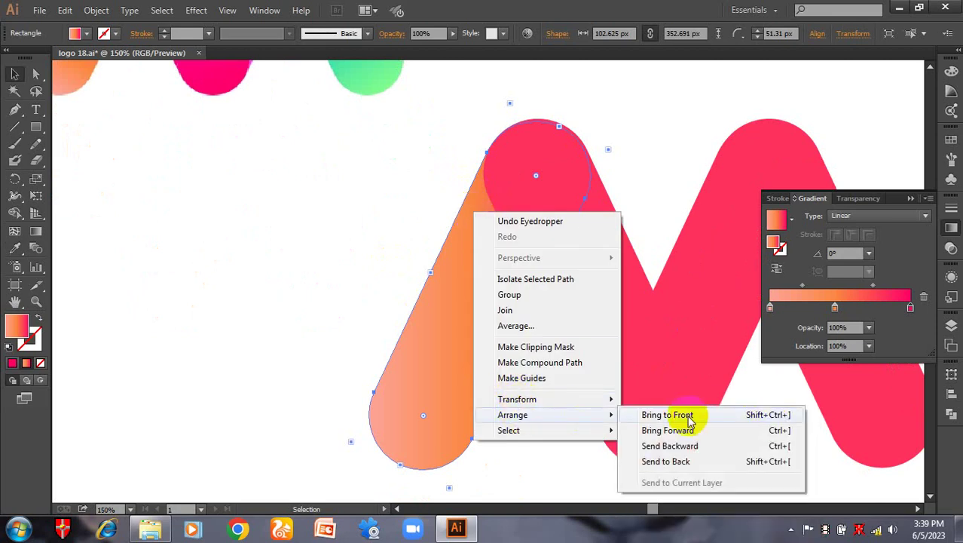
click(666, 462)
click(706, 91)
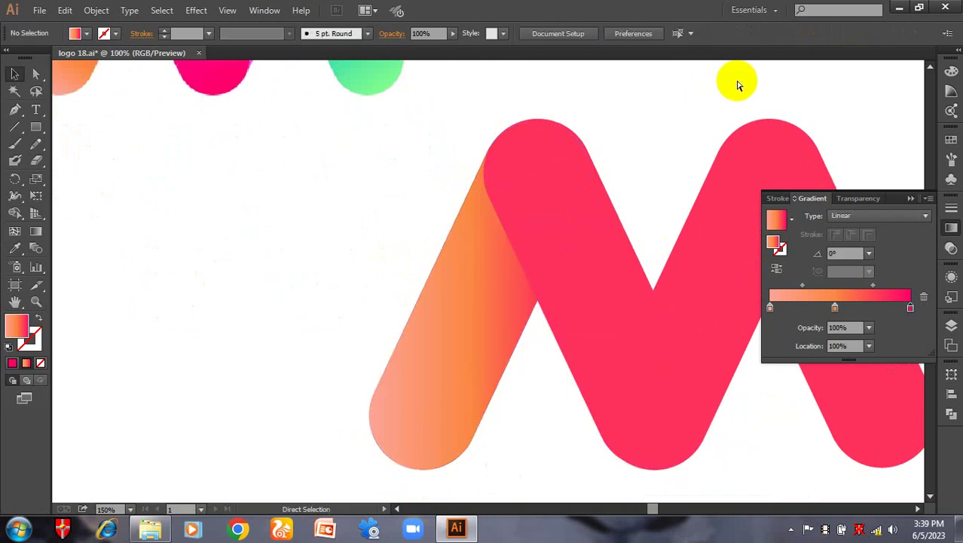
Draw three practice rectangles beside the artboard, about 496 × 415 px, 546 × 481 px and 351 × 478 px.
key(ctrl+minus)
key(ctrl+minus)
drag(746, 155, 358, 236)
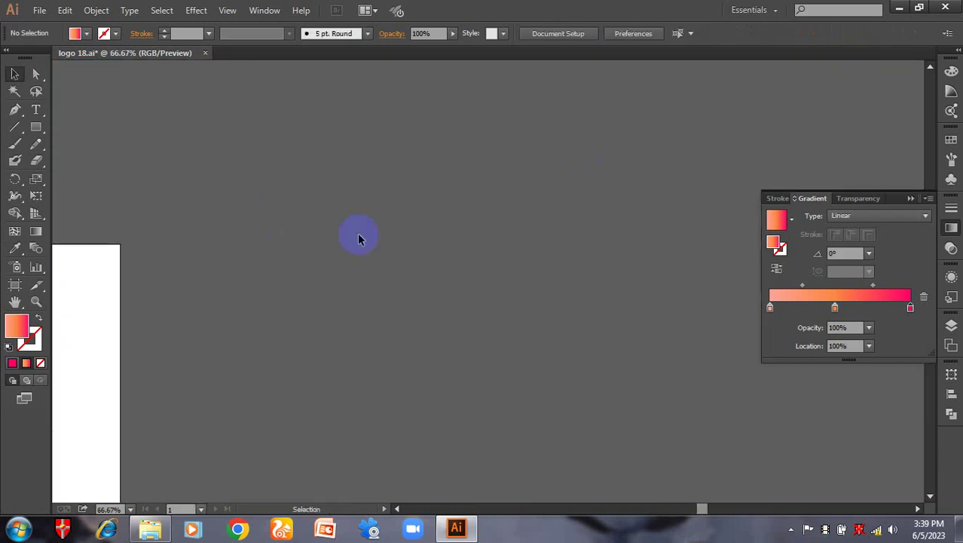
key(m)
drag(369, 179, 603, 374)
drag(523, 304, 627, 387)
mouse_move(317, 134)
mouse_down()
mouse_move(570, 305)
mouse_move(575, 357)
mouse_up()
mouse_move(649, 105)
mouse_down()
mouse_move(446, 164)
mouse_move(583, 405)
mouse_move(603, 400)
mouse_up()
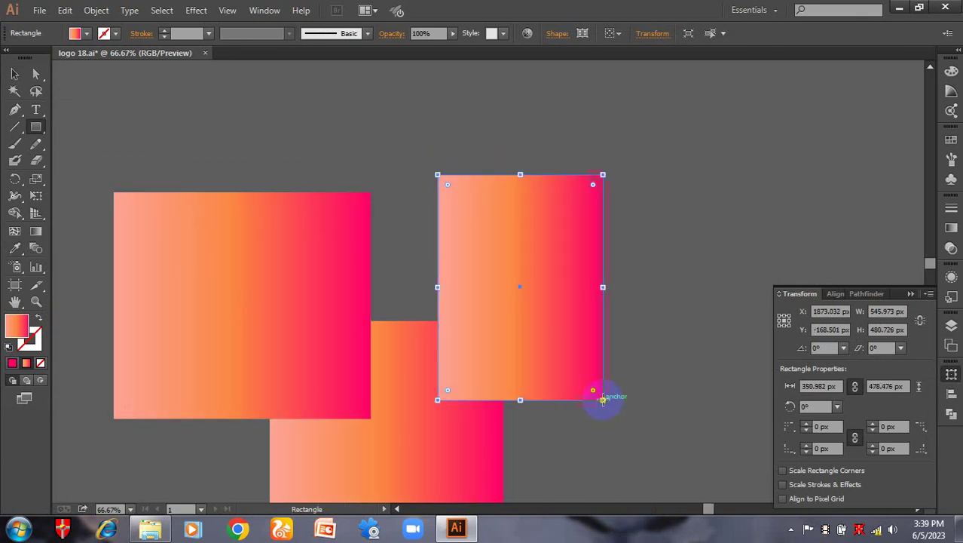
Fill the narrow rectangle with dark blue, the largest one with dark green and the lower one with orange swatches.
key(v)
click(951, 139)
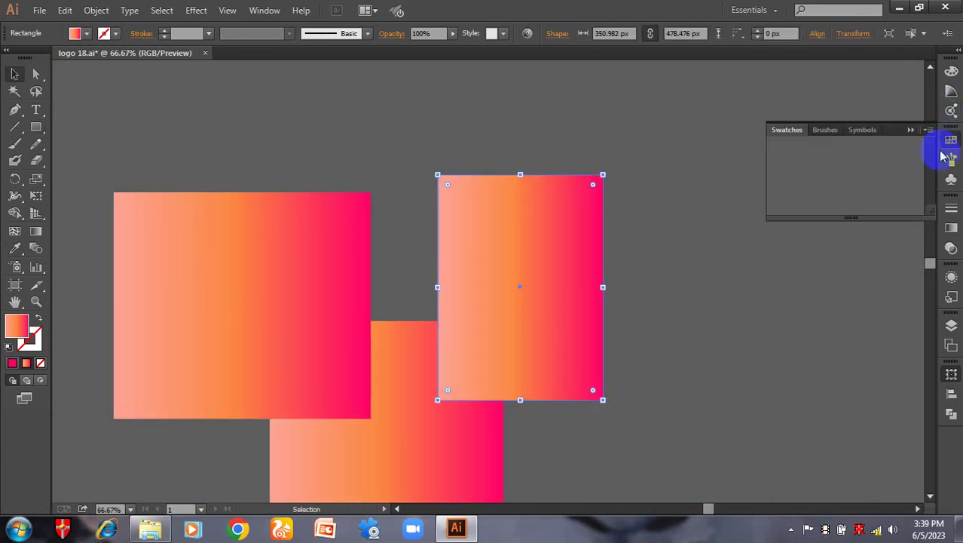
click(854, 170)
click(315, 280)
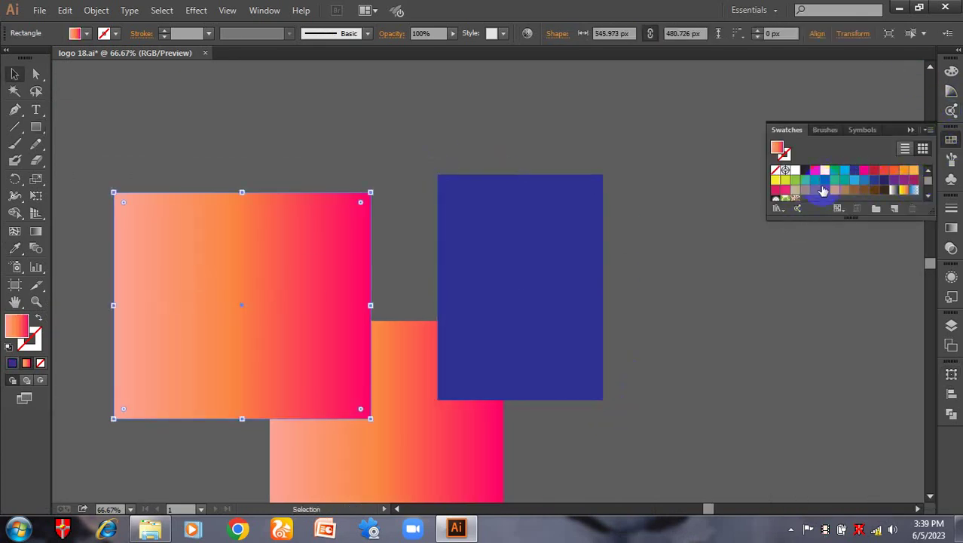
click(825, 180)
click(363, 421)
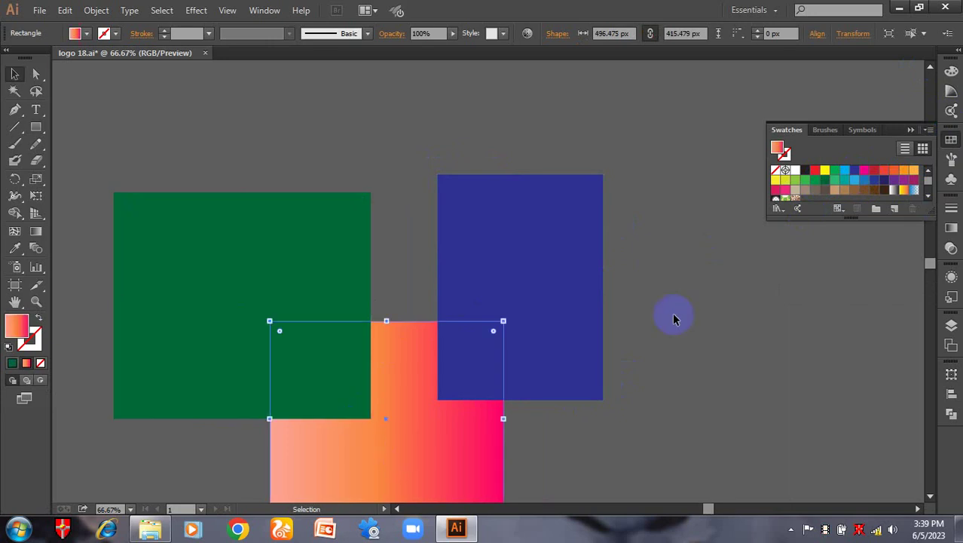
click(904, 170)
click(627, 252)
Move the orange rectangle up between the other two and shift the blue one closer so that both overlap it.
scroll(615, 301, down, 3)
scroll(615, 302, left, 2)
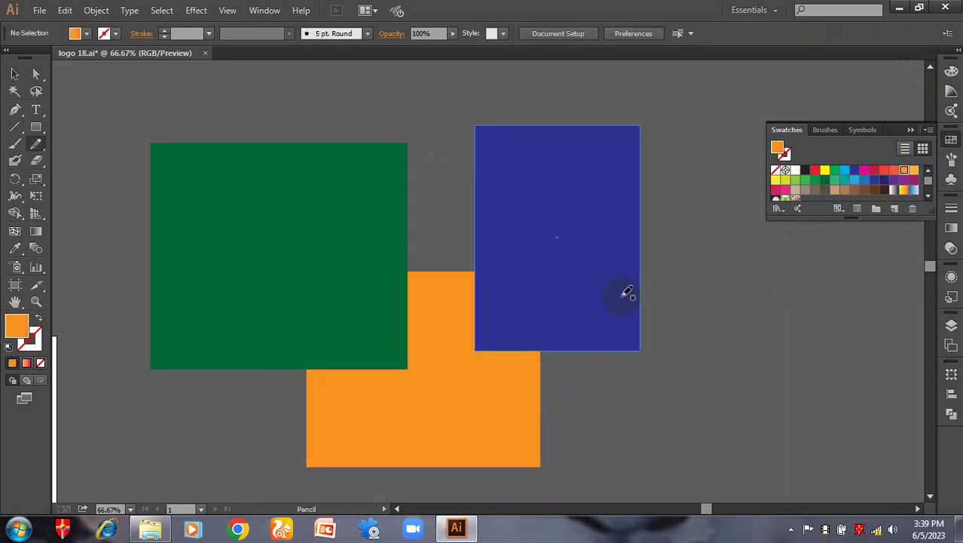
drag(456, 413, 462, 312)
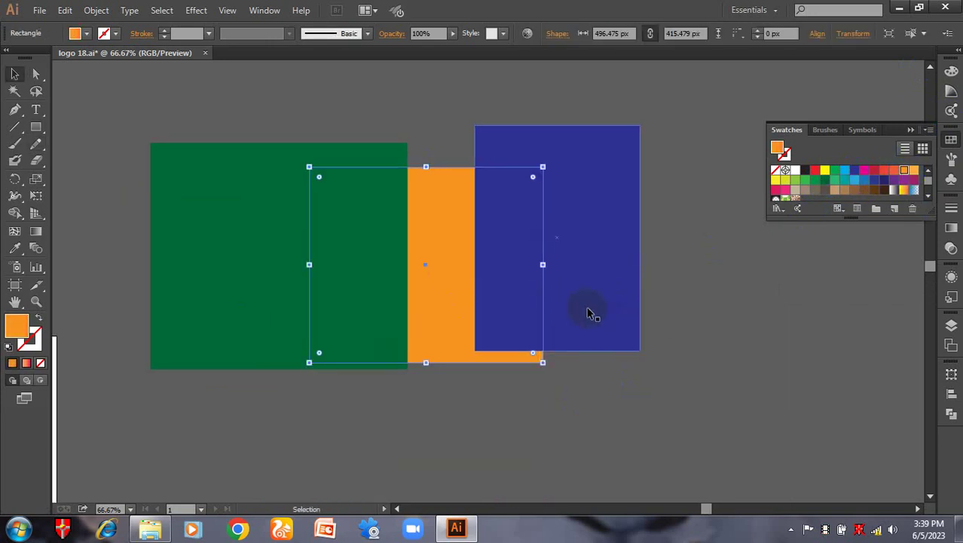
drag(587, 312, 541, 336)
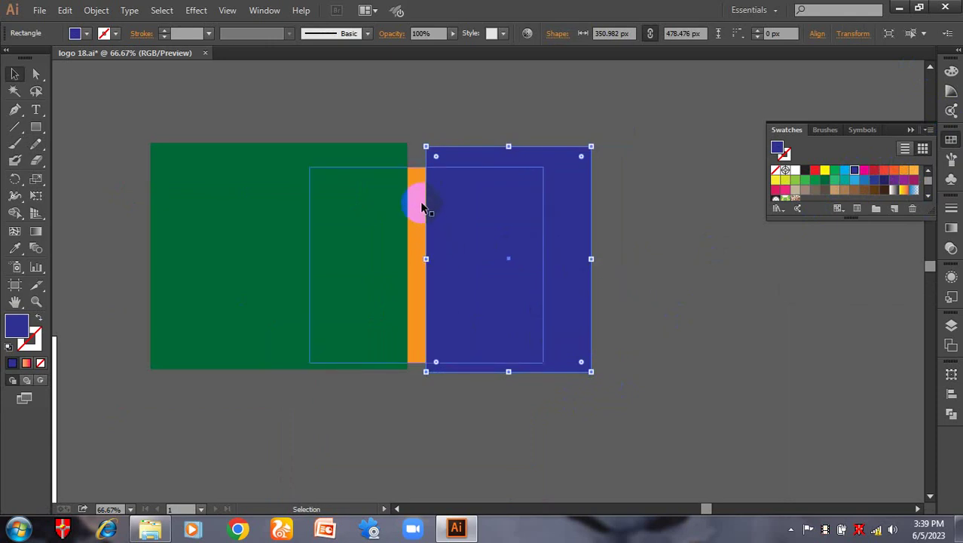
Bring the orange rectangle forward two levels, in front of the green and blue rectangles.
click(409, 147)
click(414, 179)
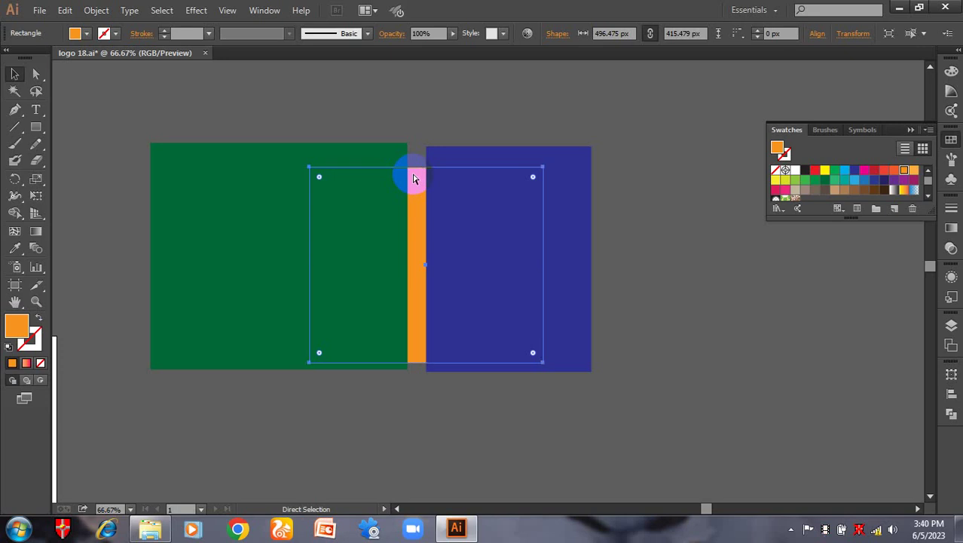
key(ctrl+bracketright)
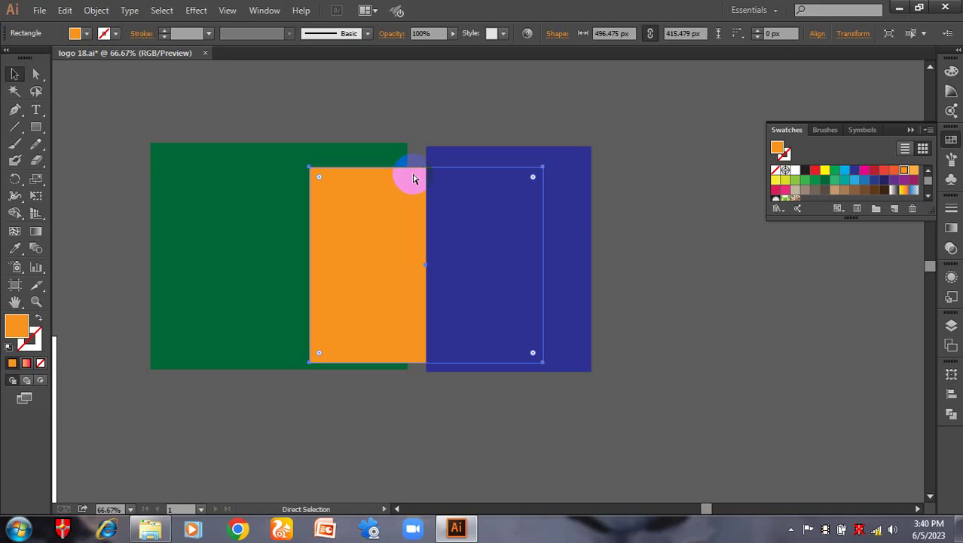
key(ctrl+bracketright)
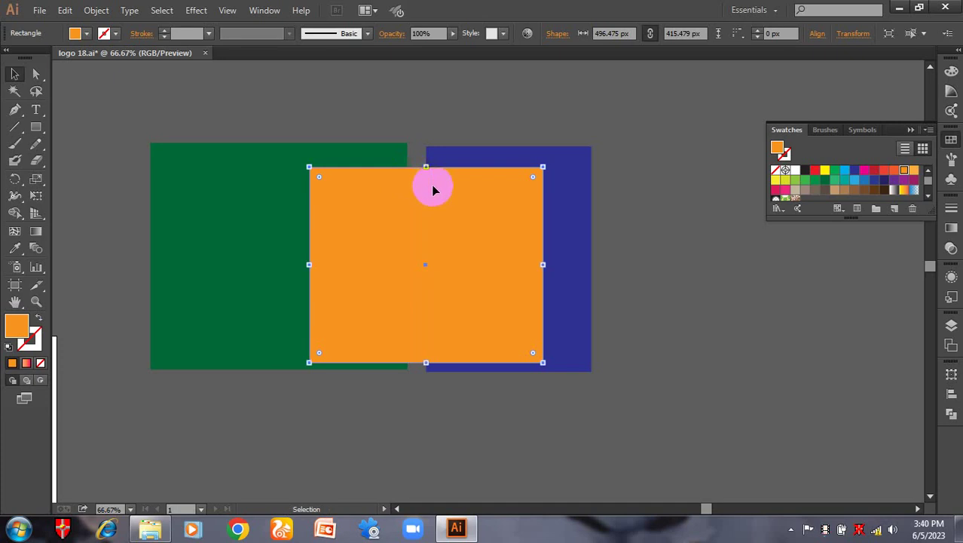
Send the orange rectangle backward one level, behind the blue rectangle.
right_click(401, 188)
mouse_move(462, 393)
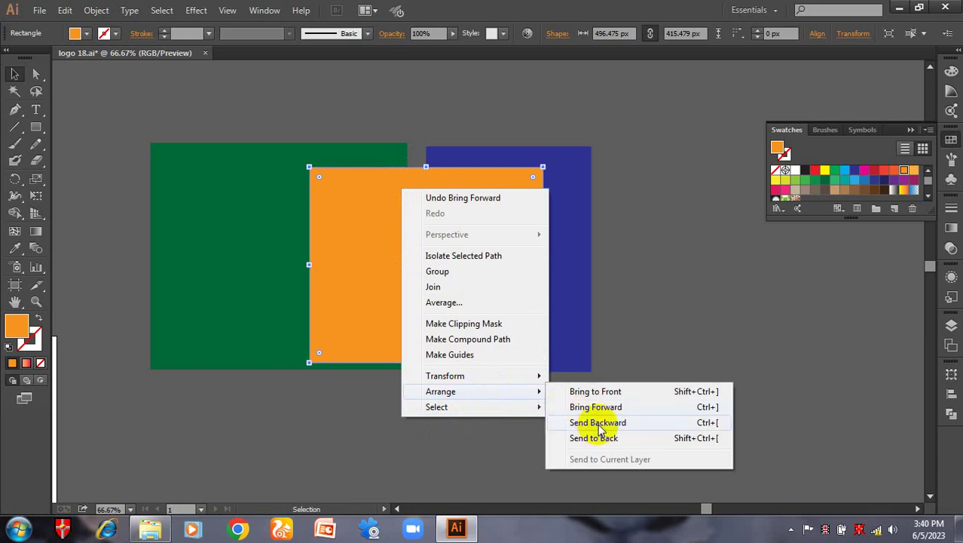
click(641, 426)
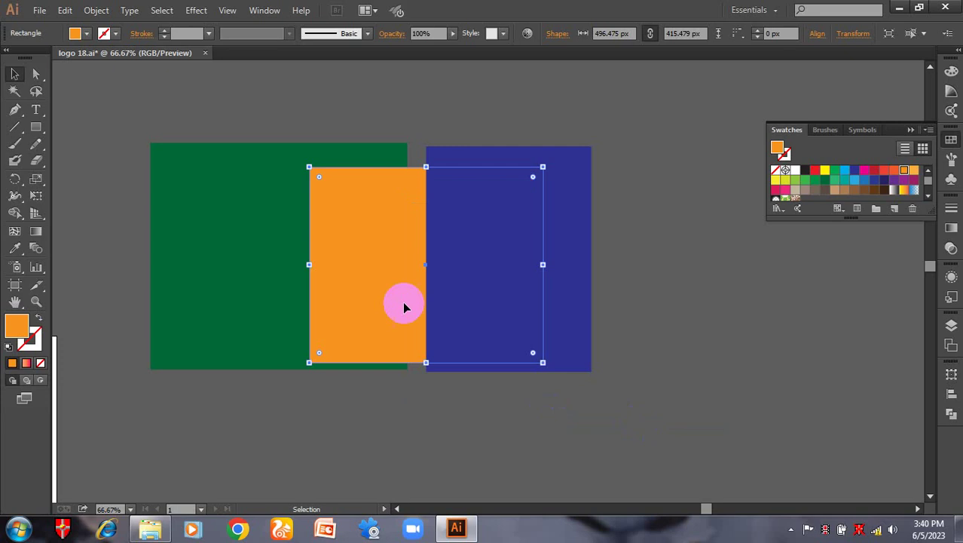
Send the orange rectangle backward one more level, behind both the green and blue rectangles, and deselect it.
right_click(410, 203)
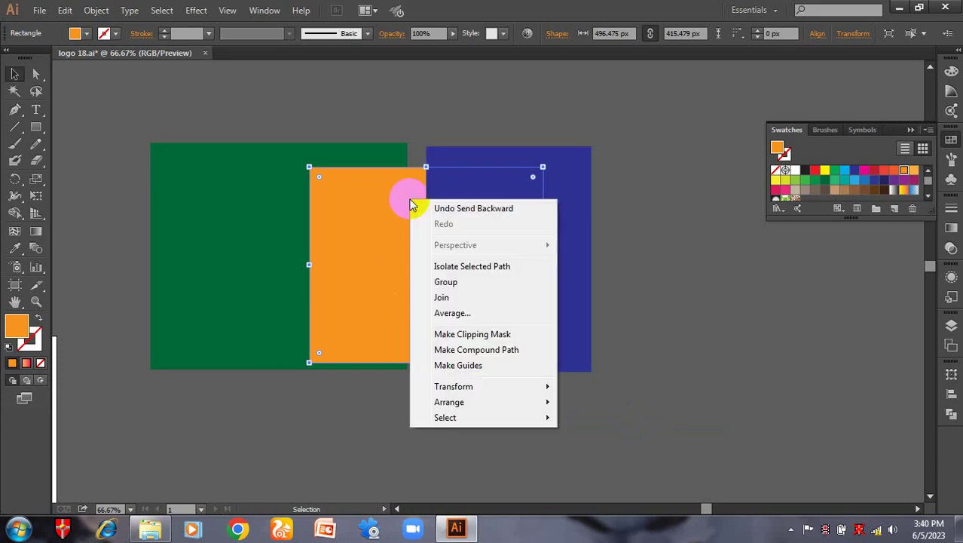
mouse_move(516, 404)
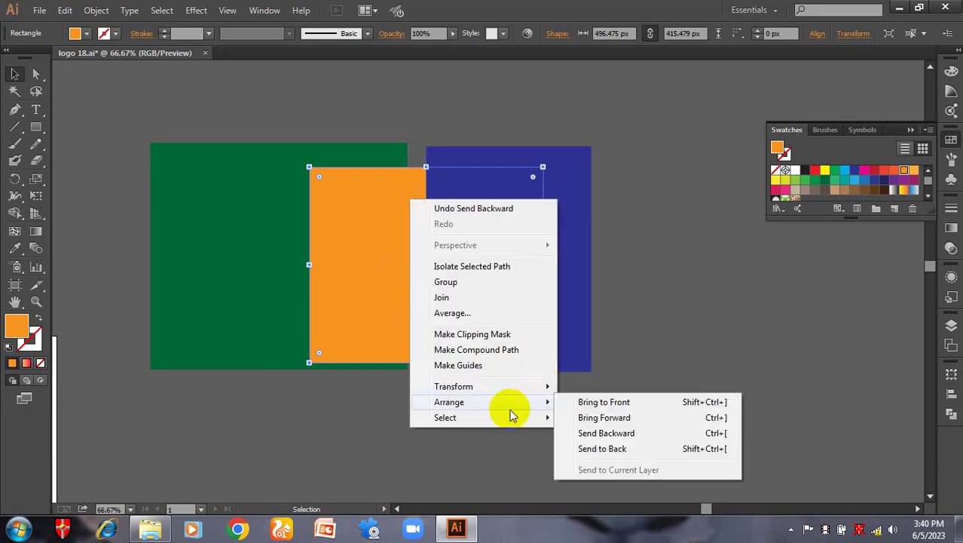
click(712, 437)
click(711, 378)
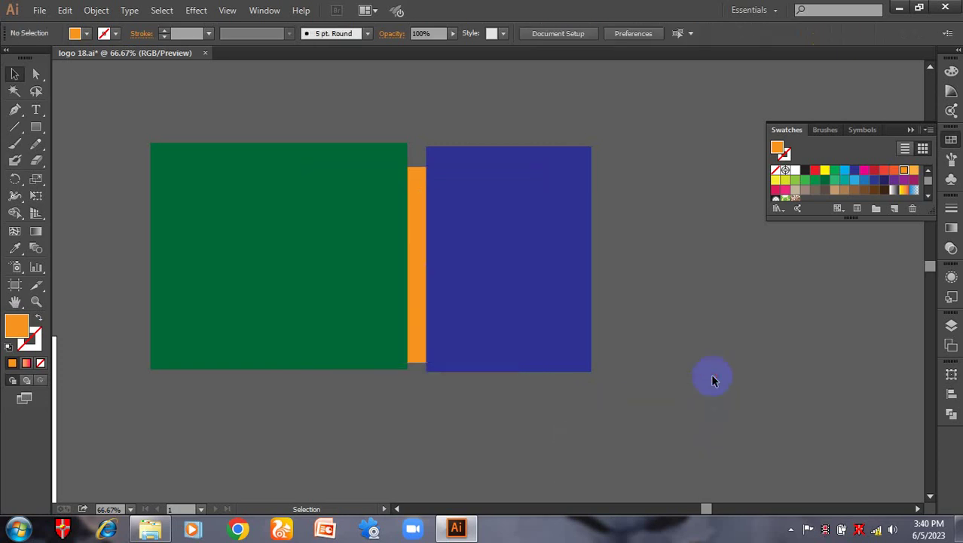
Move the green and blue rectangles so they overlap the orange one at its lower right, and recolour the green one with a lighter green swatch.
drag(316, 219, 581, 349)
drag(656, 357, 652, 380)
click(807, 181)
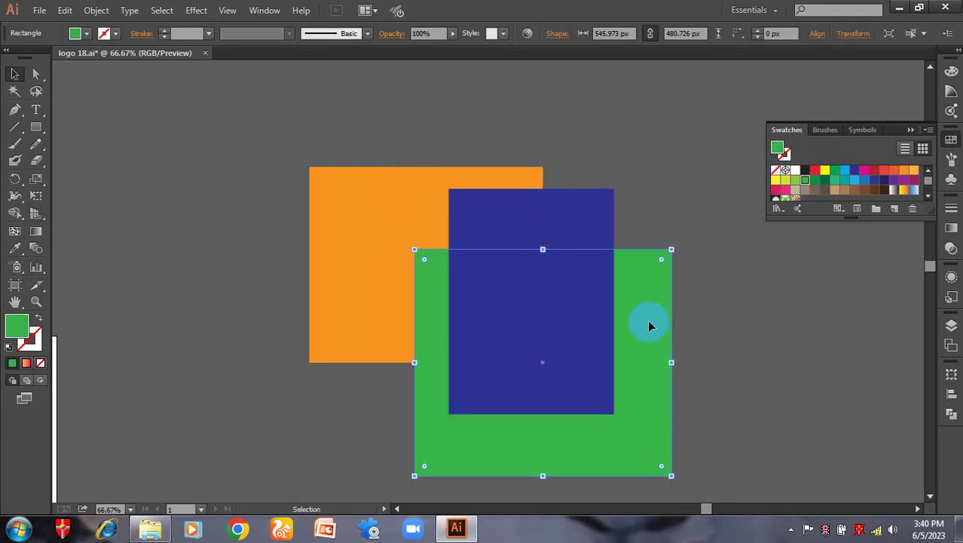
Send the green rectangle to the back of the stack, and bring it forward two levels in front of the orange and blue ones.
key(ctrl+shift+bracketleft)
click(690, 324)
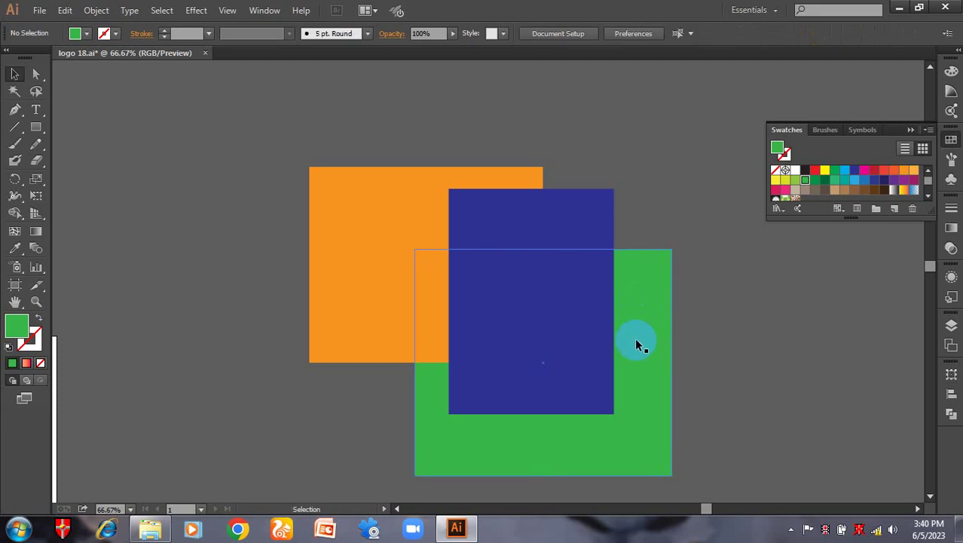
click(631, 388)
key(ctrl+bracketright)
key(ctrl+bracketright)
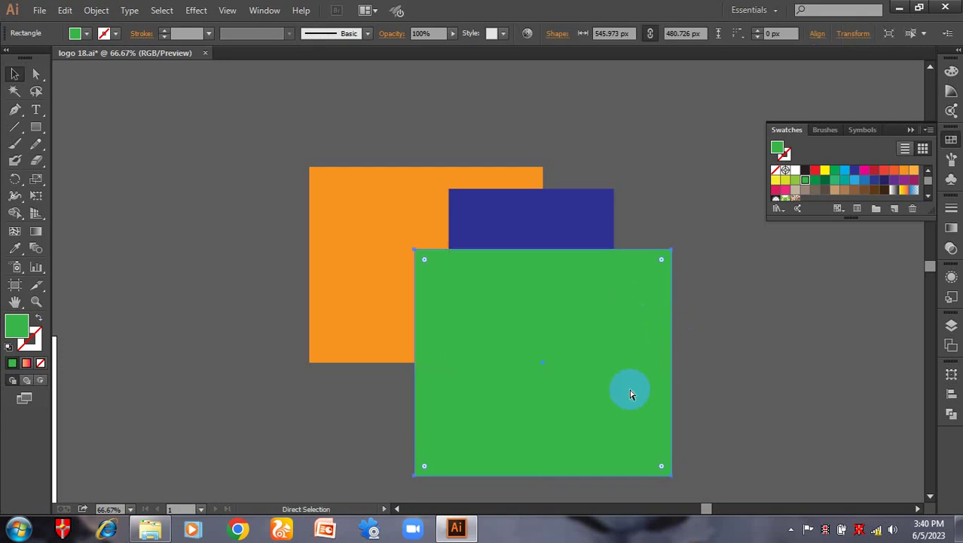
Send the green rectangle backward one level, behind the blue one, and bring it back to the front of the stack.
key(ctrl+bracketleft)
click(697, 356)
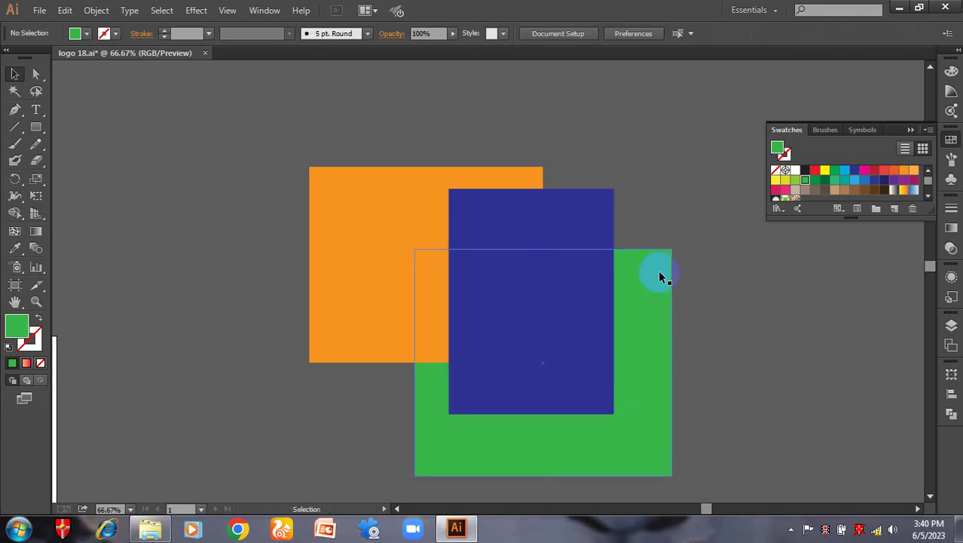
right_click(651, 259)
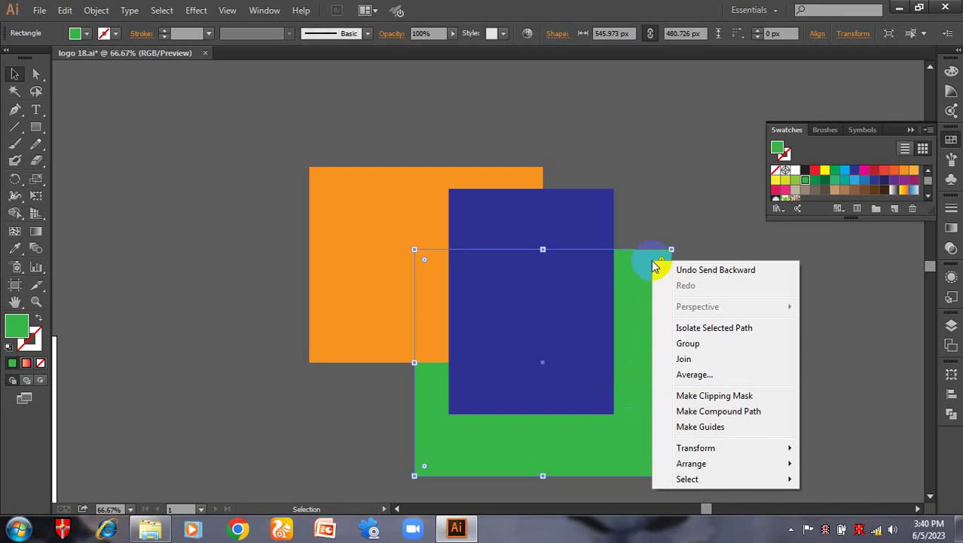
mouse_move(700, 466)
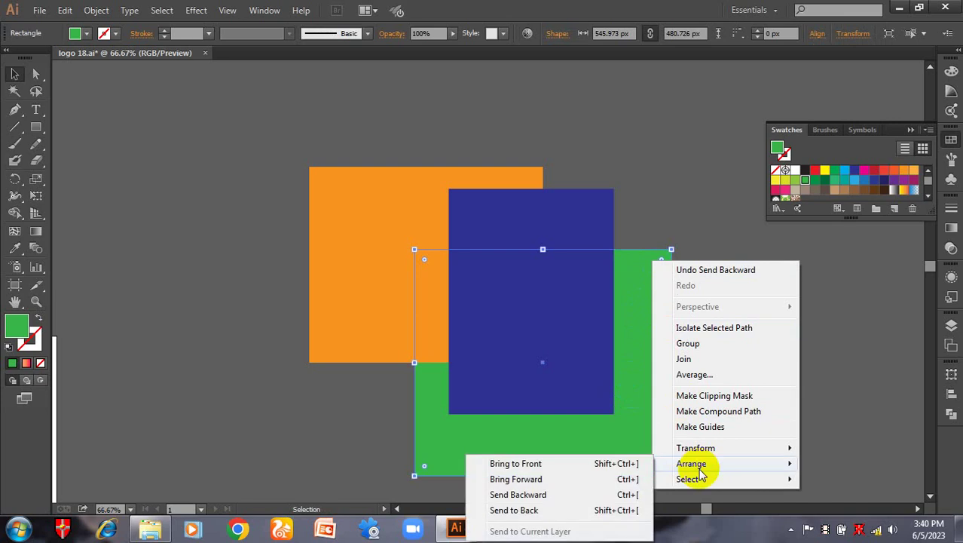
click(517, 465)
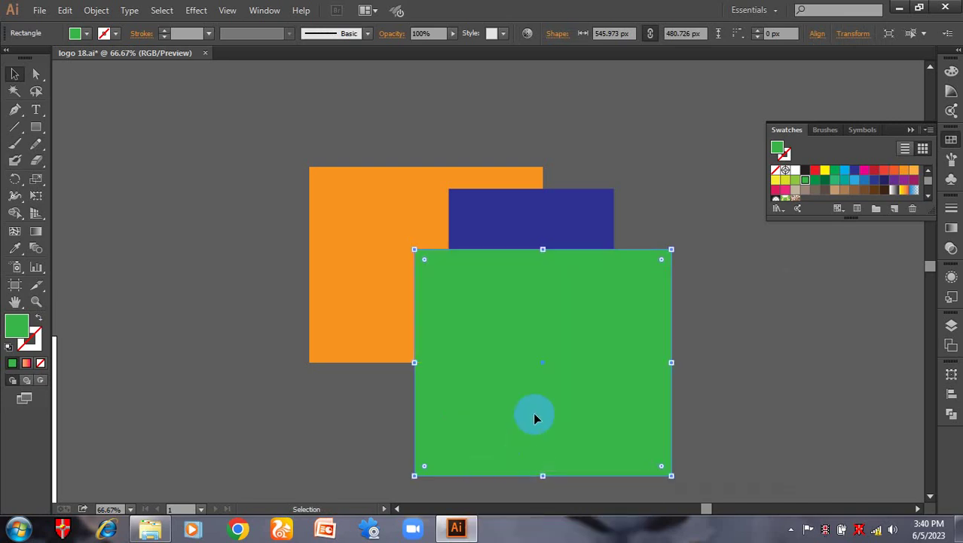
Reposition the green rectangle further over the orange one and review its Arrange options without applying any.
drag(573, 410, 568, 401)
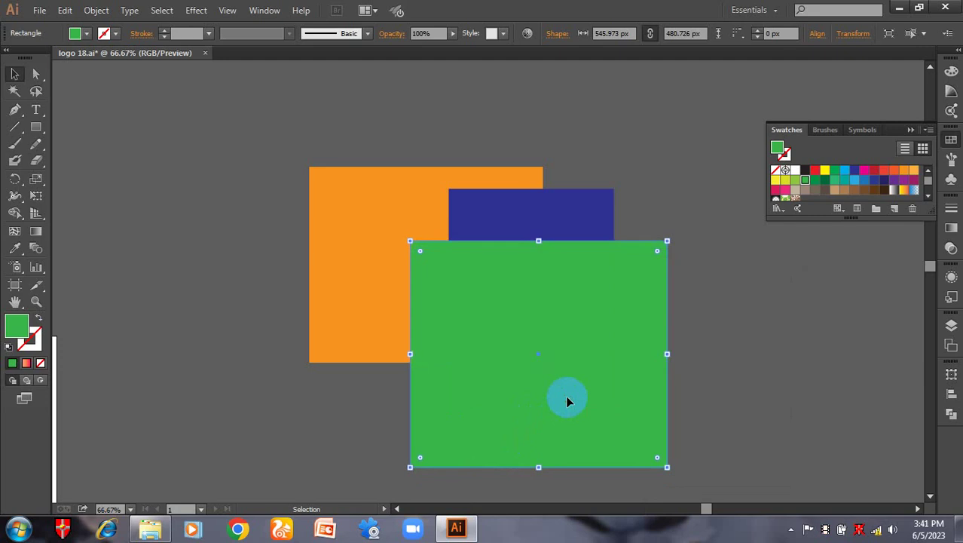
right_click(576, 300)
mouse_move(651, 265)
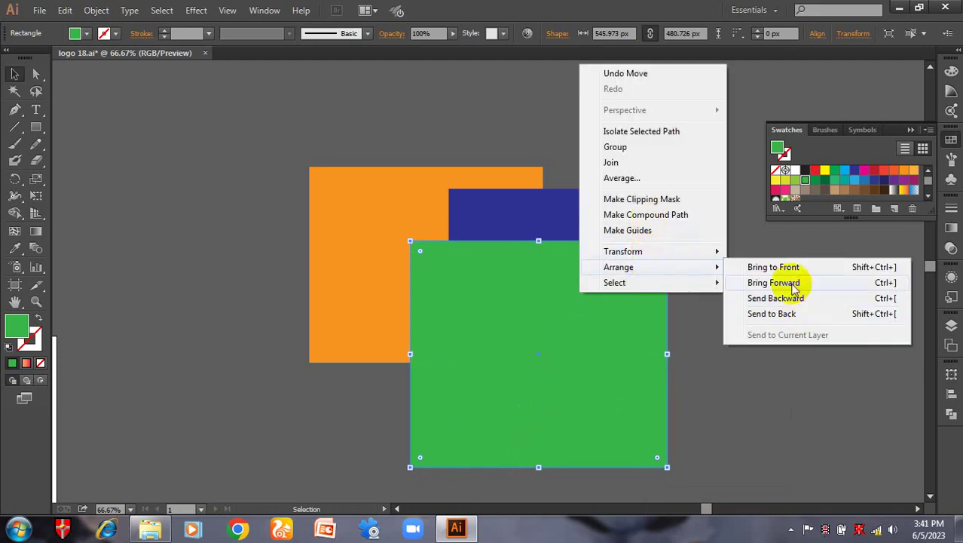
click(803, 398)
drag(545, 344, 472, 353)
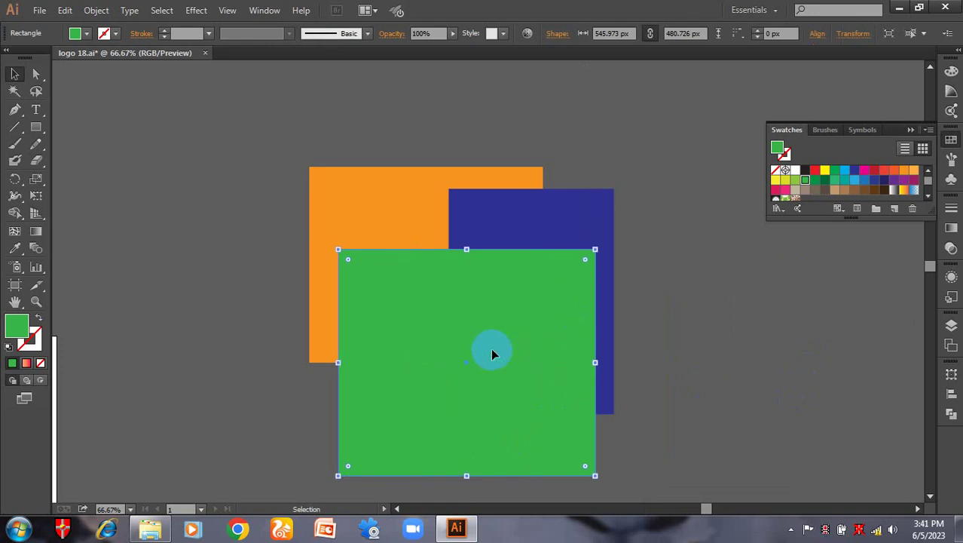
right_click(514, 308)
click(333, 279)
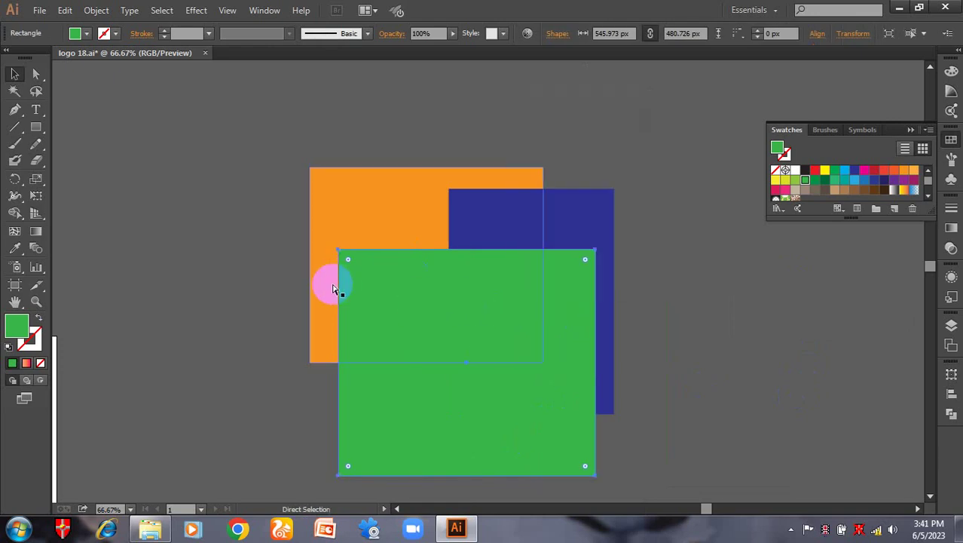
Return to the large M artwork and bring its first, orange-to-pink gradient bar to the front of the other bars.
key(ctrl+minus)
key(ctrl+minus)
scroll(308, 286, left, 5)
key(ctrl+plus)
key(ctrl+plus)
key(ctrl+plus)
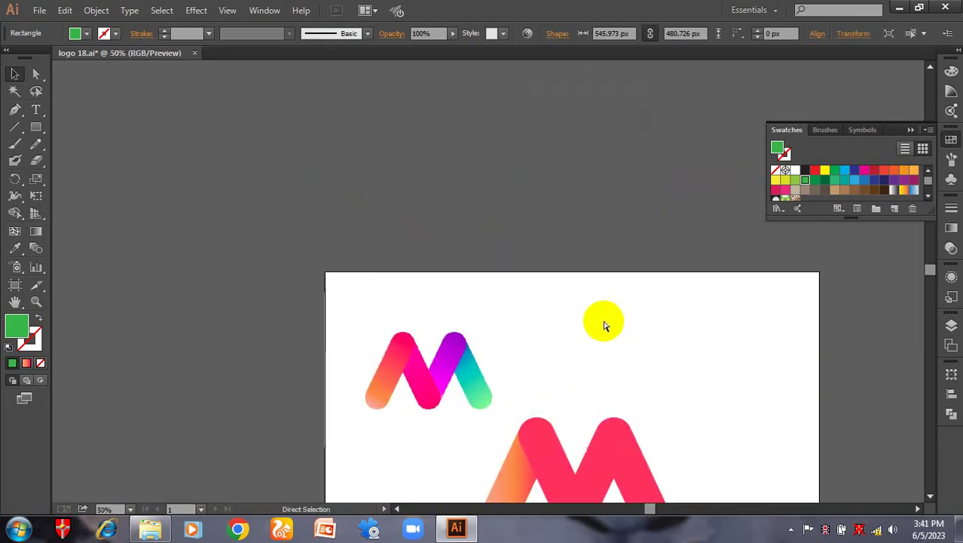
scroll(572, 327, down, 3)
scroll(552, 323, down, 2)
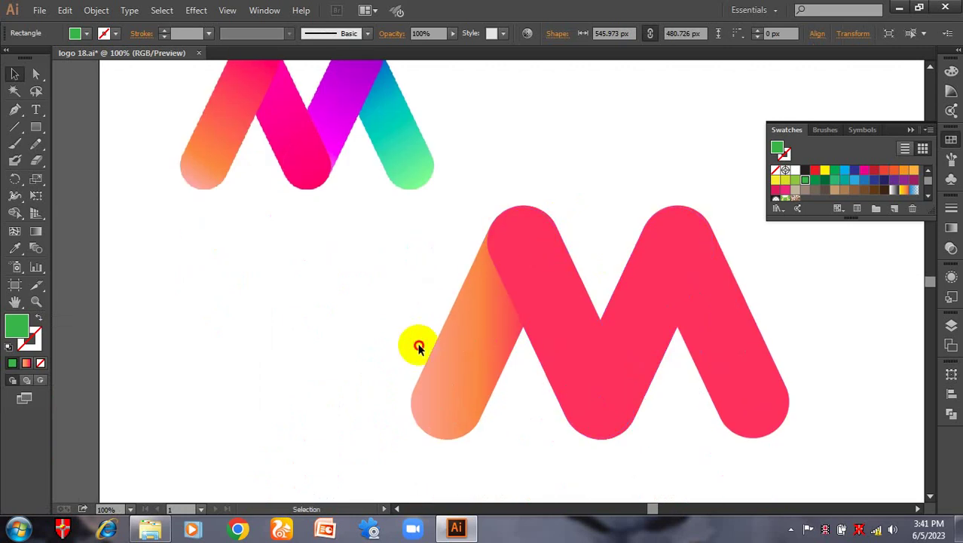
click(419, 344)
click(465, 330)
right_click(463, 311)
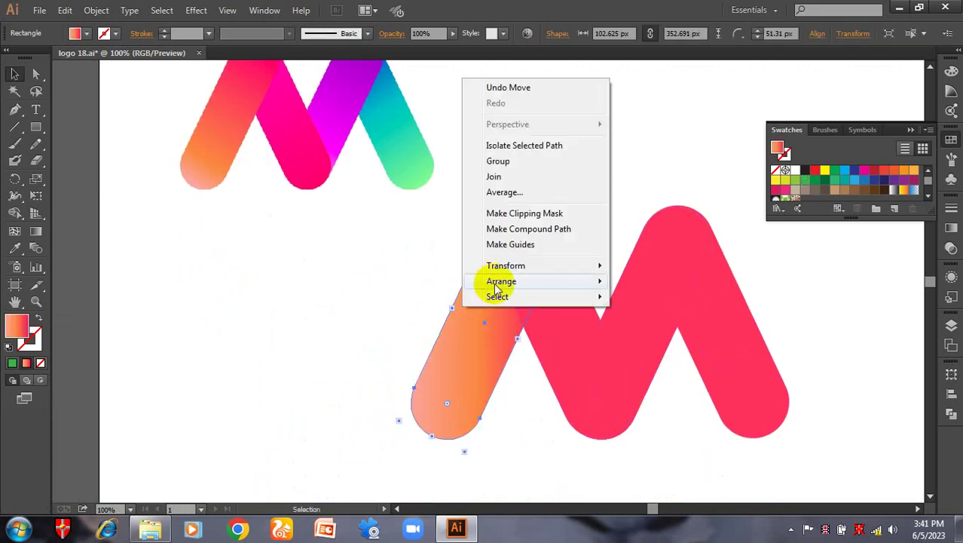
mouse_move(491, 281)
click(656, 281)
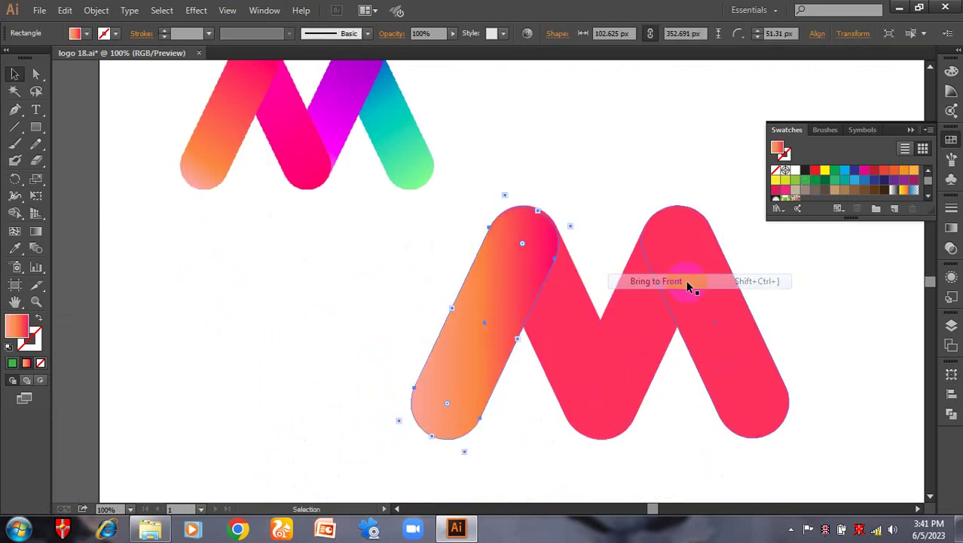
click(575, 231)
Apply the linear gradient to the second bar of the M and reduce it to two stops, orange and pink.
scroll(585, 240, up, 1)
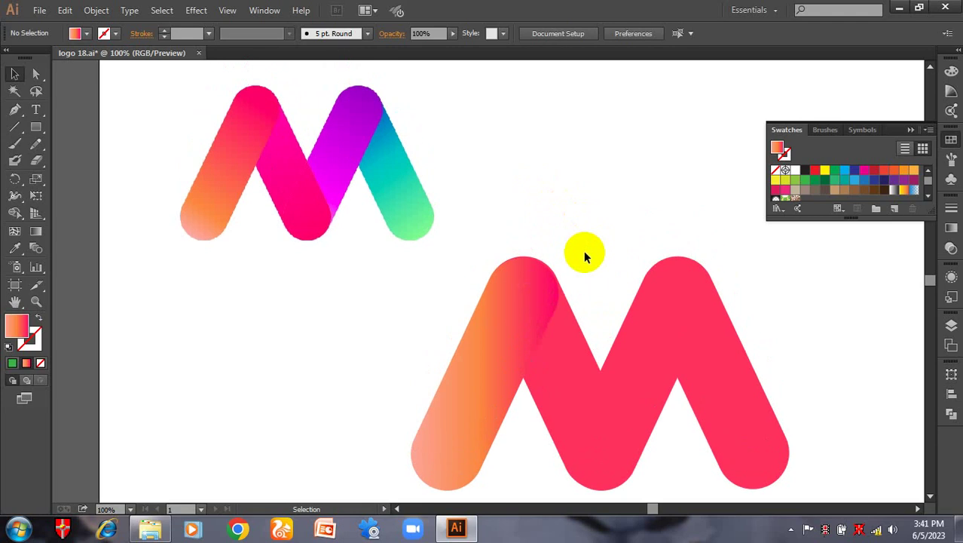
scroll(582, 301, down, 1)
click(579, 353)
drag(585, 255, 658, 276)
click(646, 384)
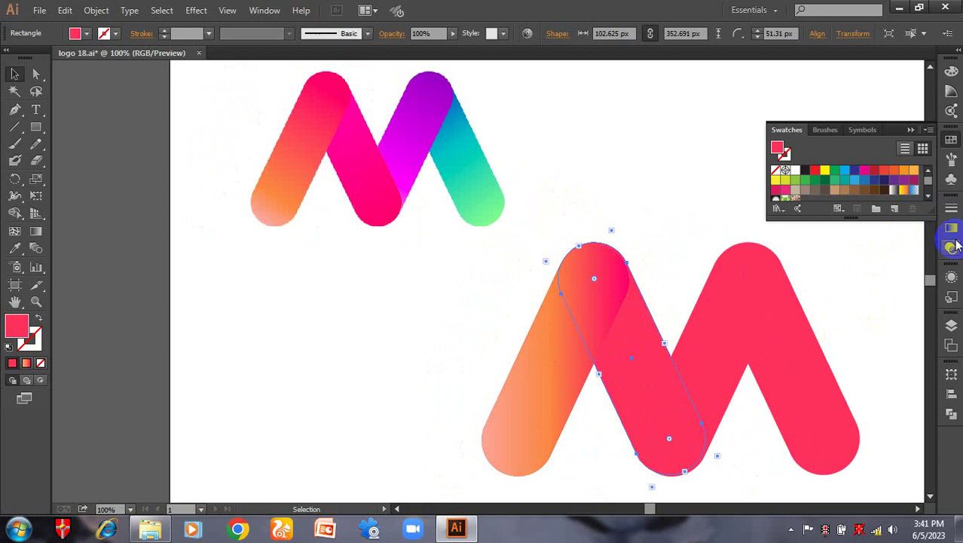
click(951, 228)
click(784, 311)
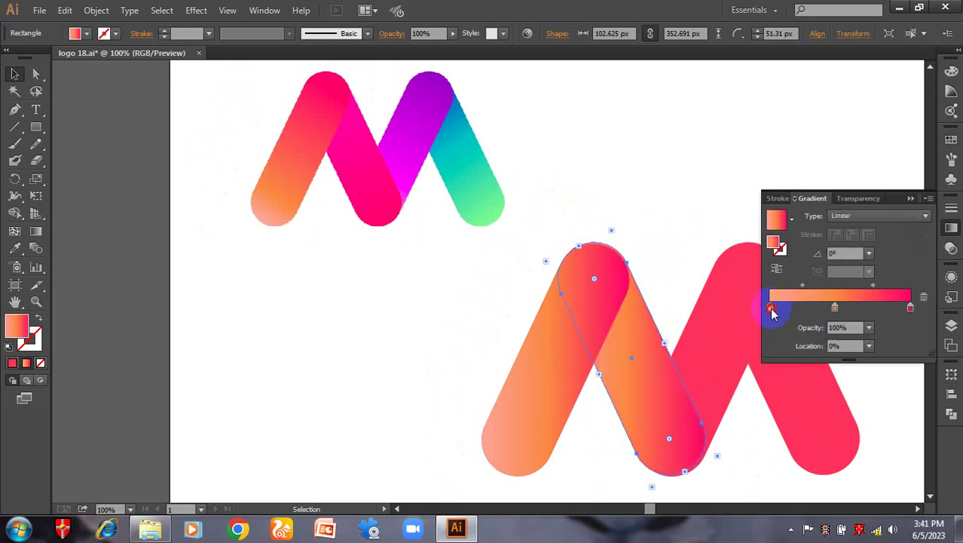
mouse_move(774, 313)
mouse_down()
mouse_move(837, 308)
mouse_move(779, 314)
mouse_move(771, 364)
mouse_move(778, 323)
mouse_move(769, 306)
mouse_up()
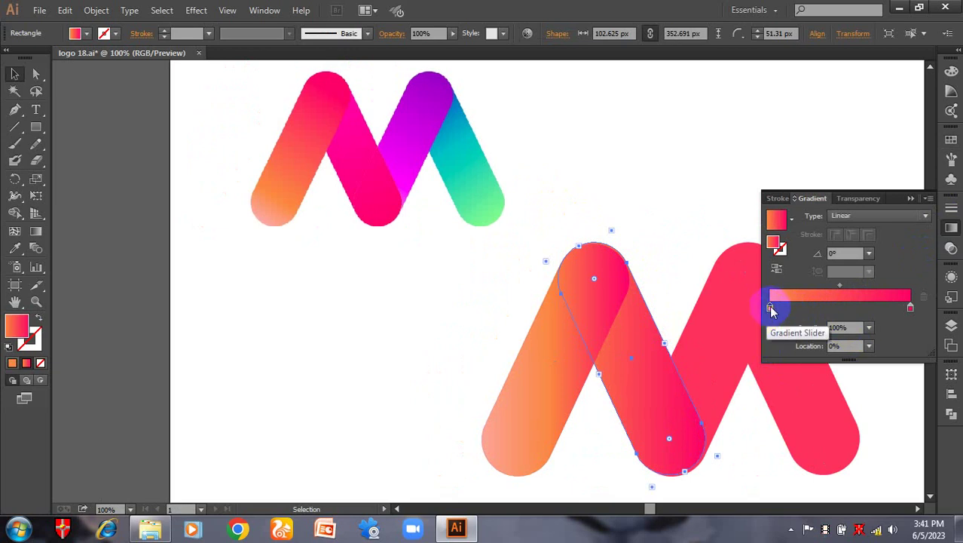
Recolour the second bar's gradient stops with the two pinks sampled from the reference logo's second bar, and deselect it.
key(i)
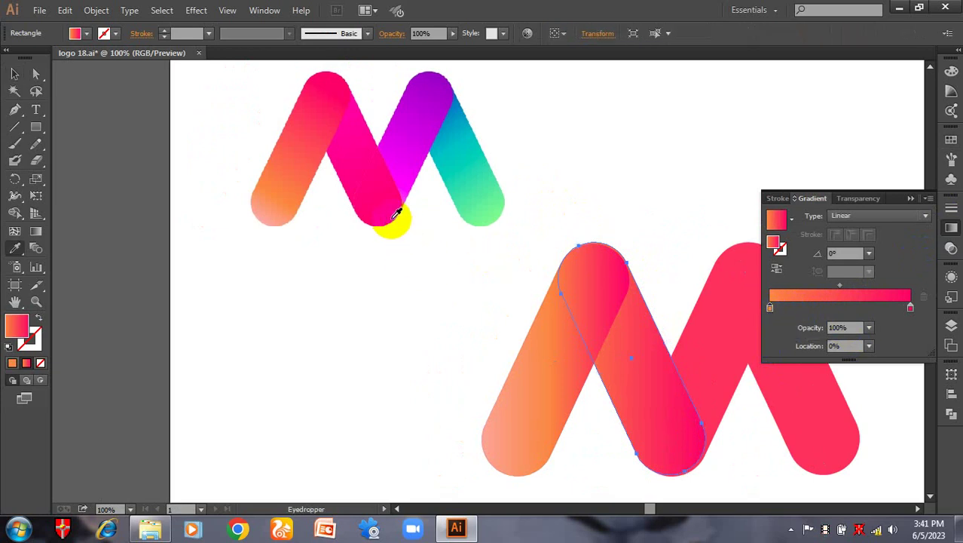
shift+click(392, 215)
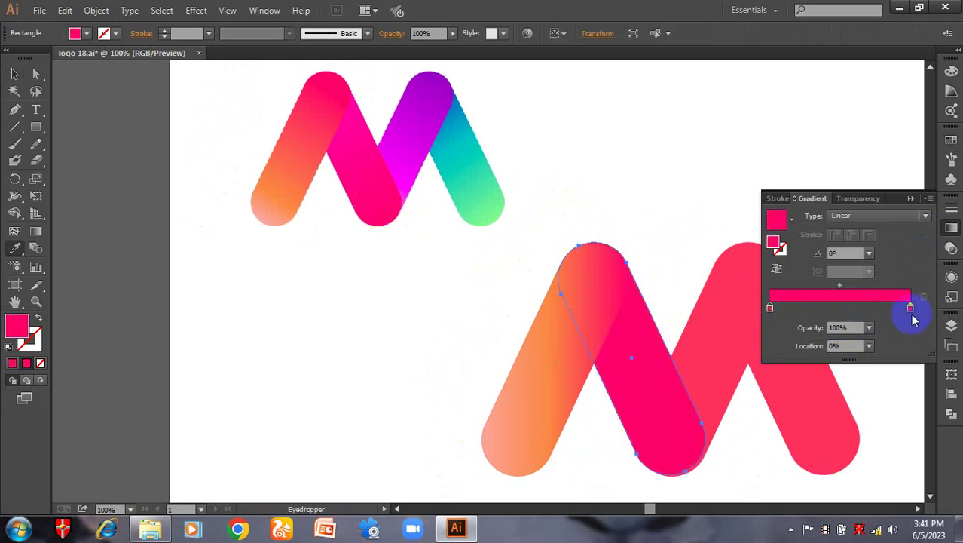
click(911, 309)
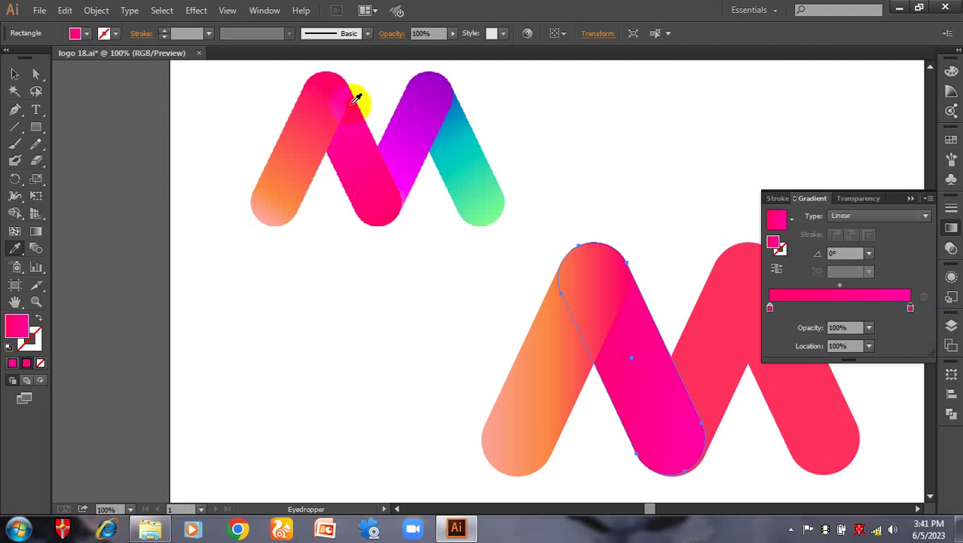
drag(650, 271, 459, 271)
key(v)
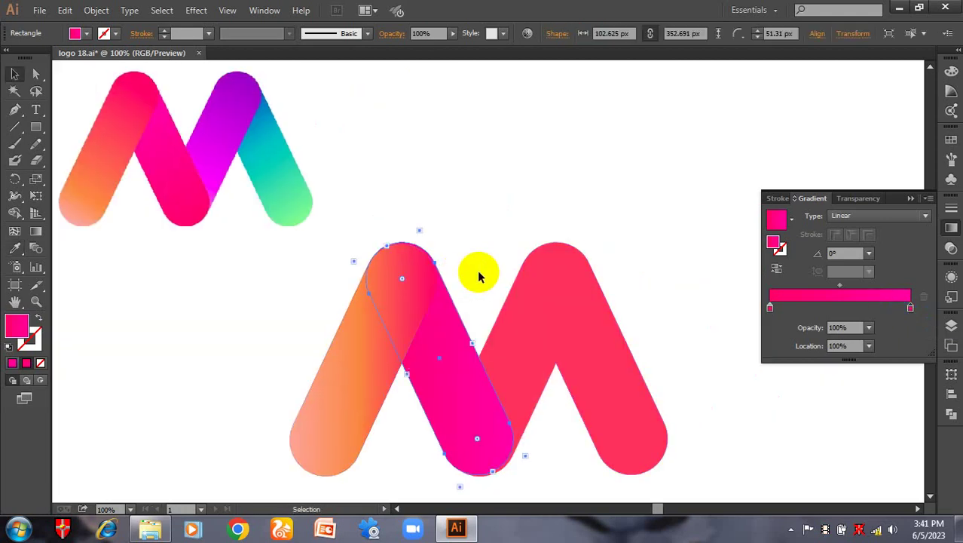
click(477, 268)
Give the third bar a linear gradient from purple to magenta, with both stops sampled from the reference logo's third bar.
click(518, 354)
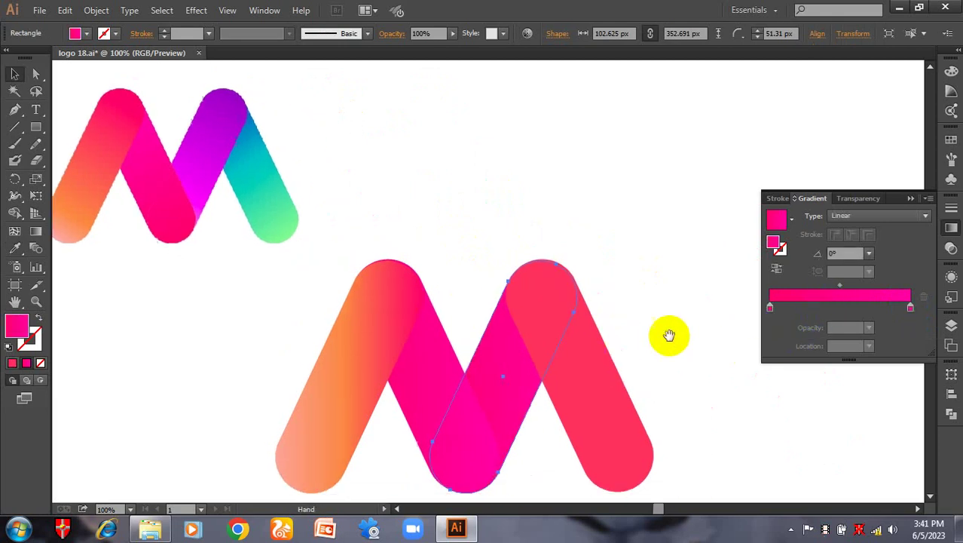
drag(676, 356, 670, 333)
click(771, 308)
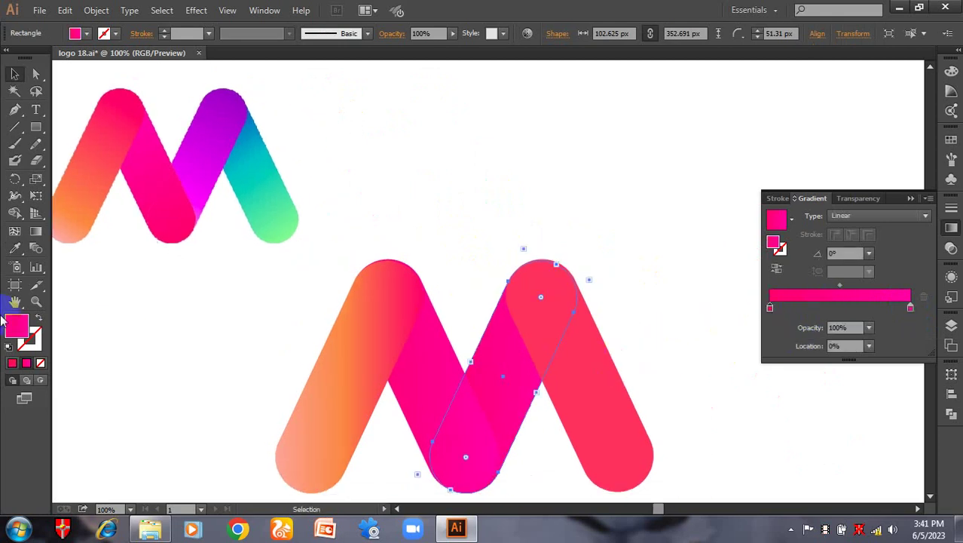
click(15, 249)
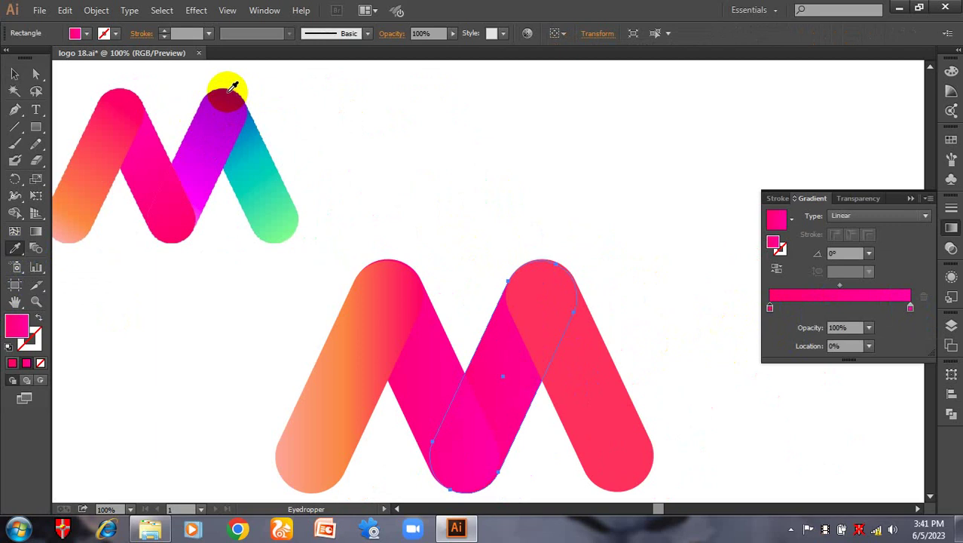
shift+click(231, 88)
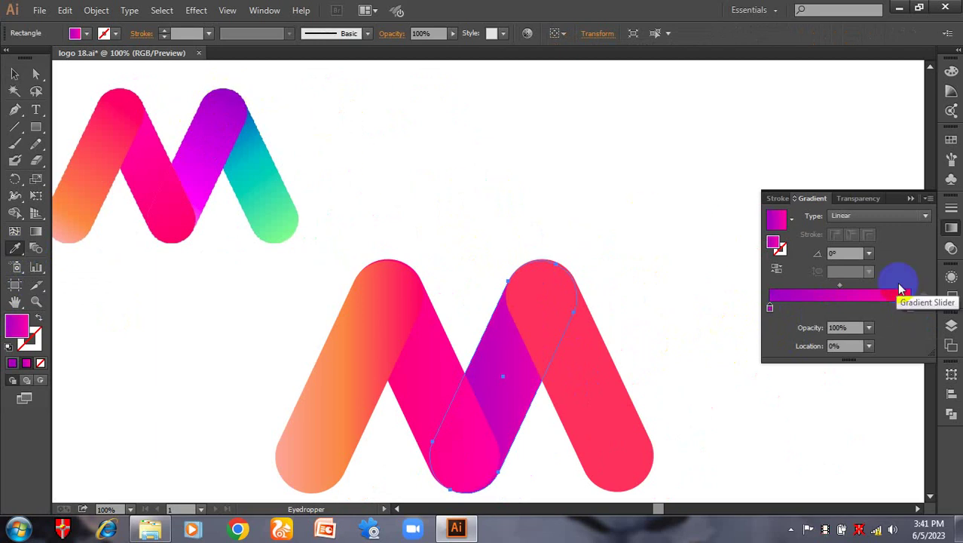
drag(898, 286, 911, 309)
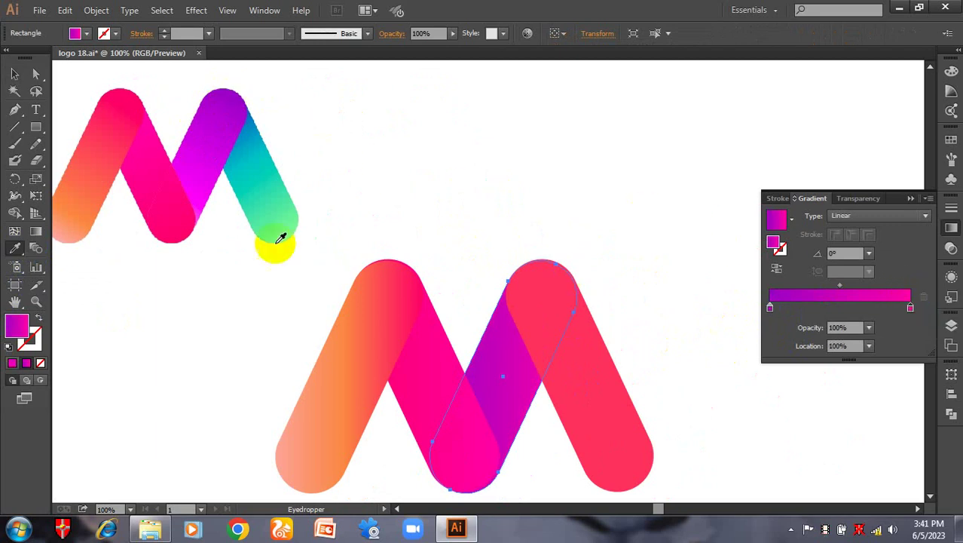
shift+click(202, 205)
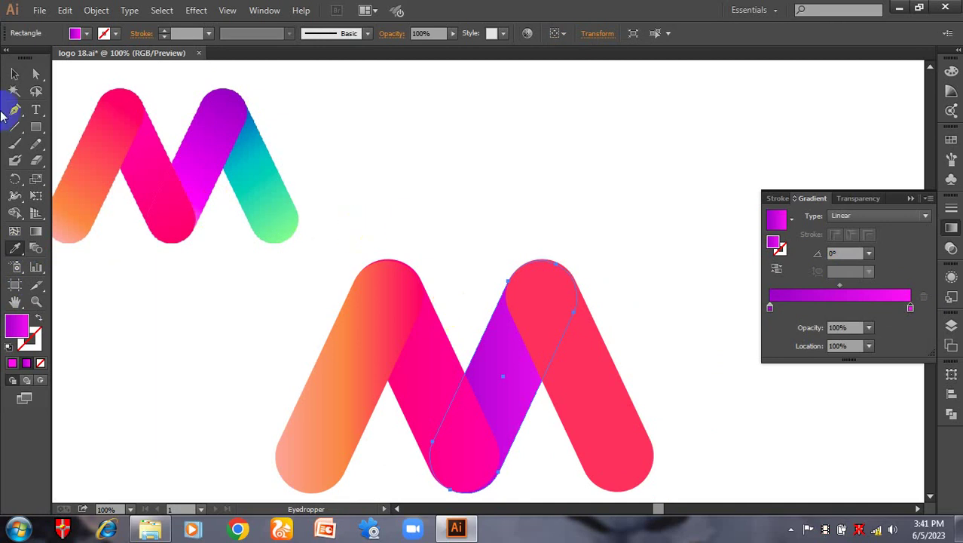
Give the fourth bar a linear gradient from blue to light green, with both stops sampled from the reference logo's fourth bar.
click(14, 73)
click(623, 427)
click(843, 310)
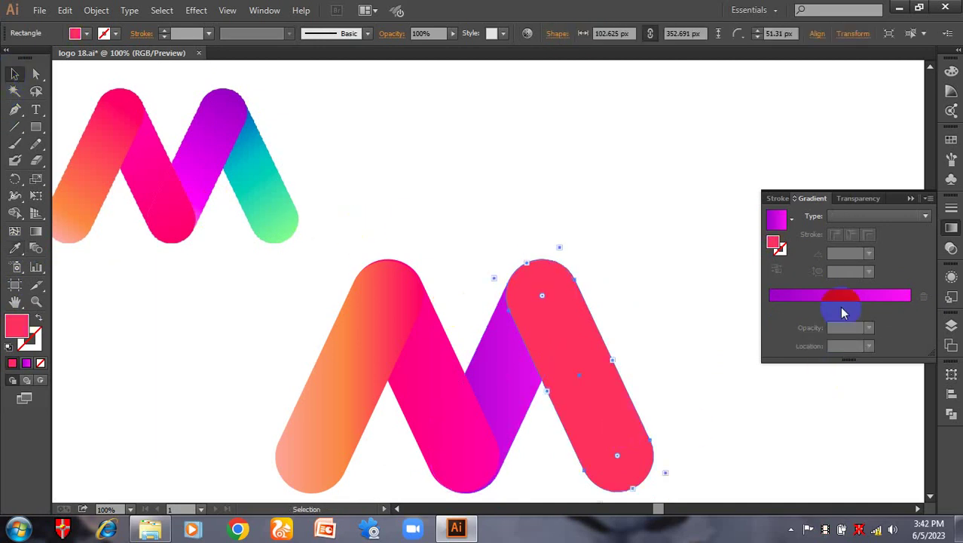
click(772, 309)
double_click(771, 307)
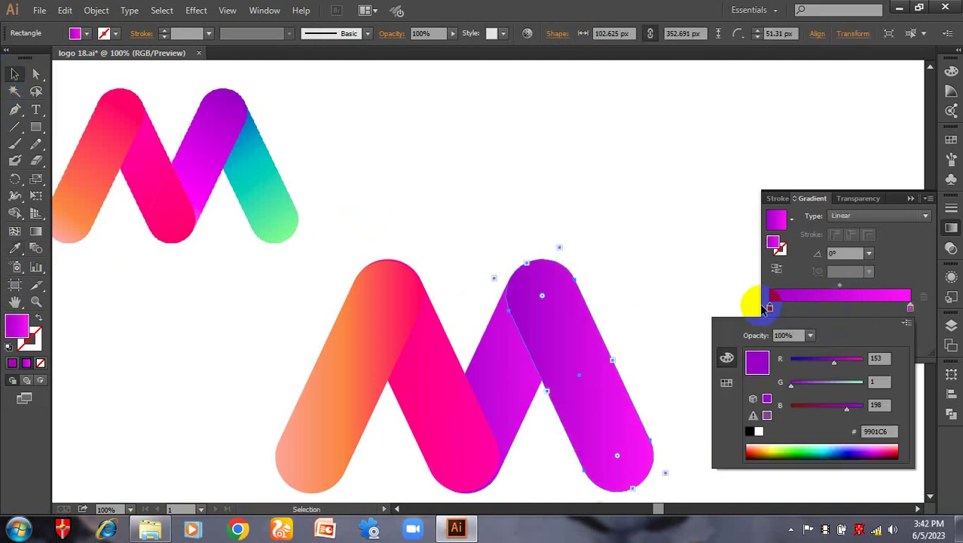
click(32, 263)
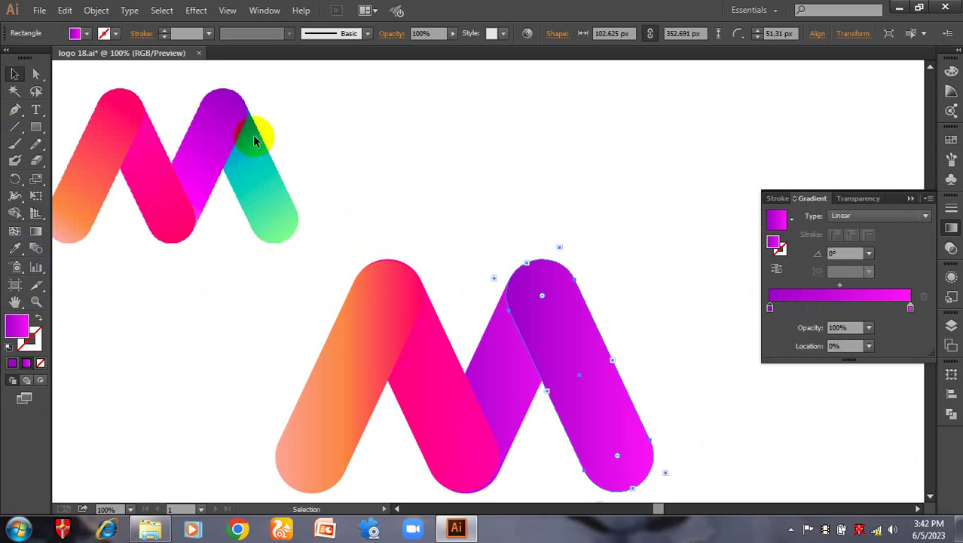
click(14, 248)
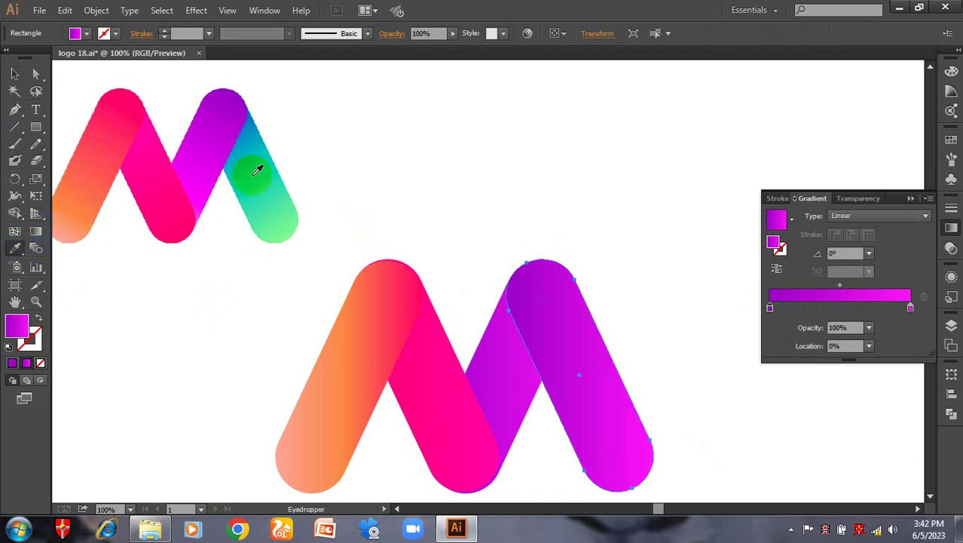
shift+click(254, 119)
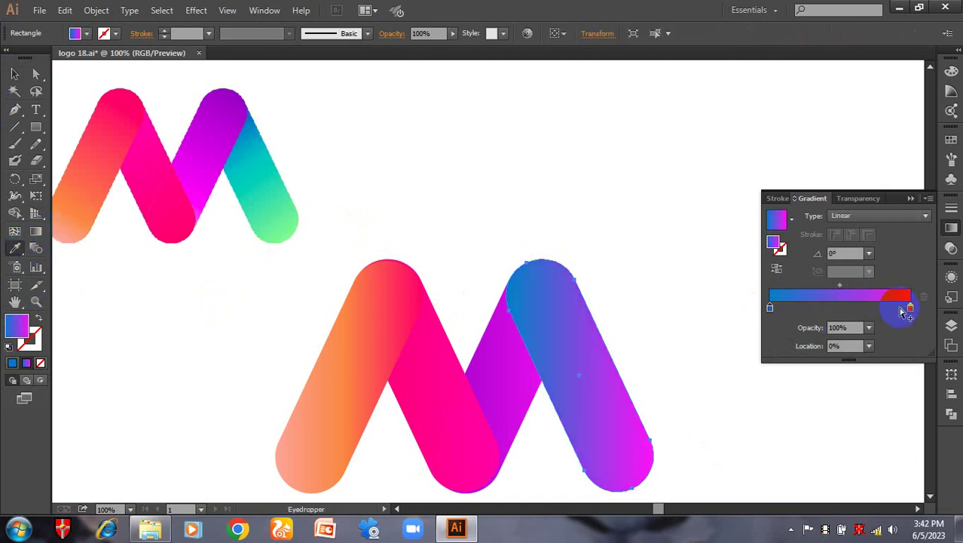
click(911, 308)
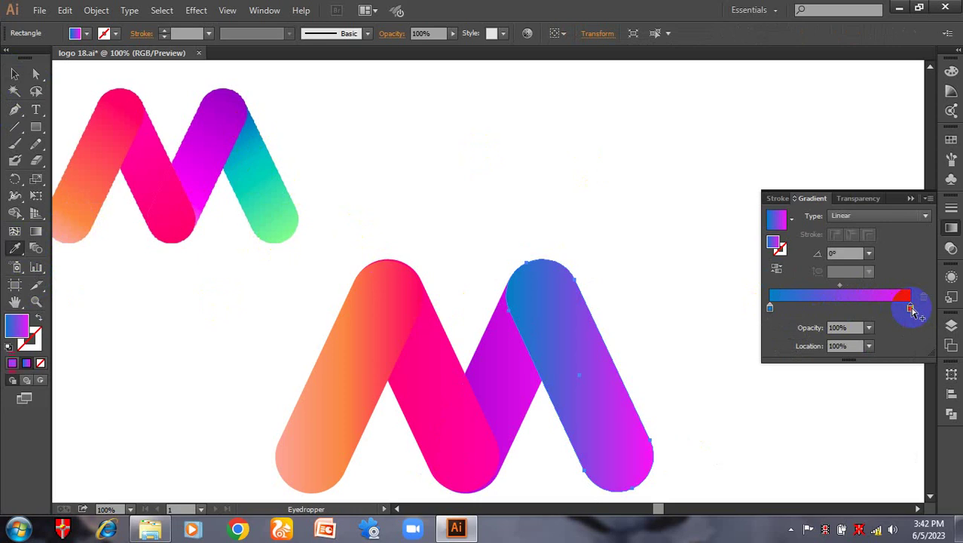
shift+click(283, 233)
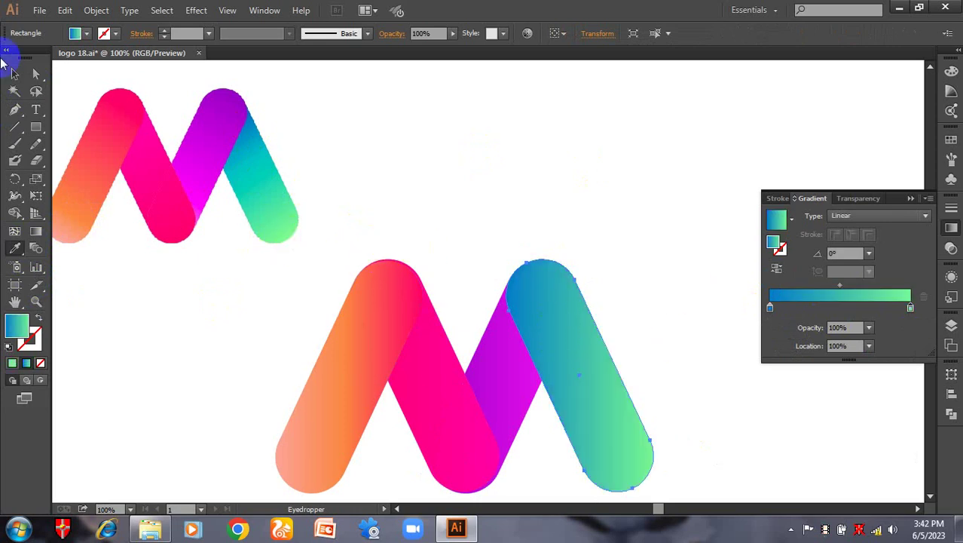
Send the blue-to-green fourth bar behind the third bar of the large M and deselect it.
click(16, 74)
right_click(569, 295)
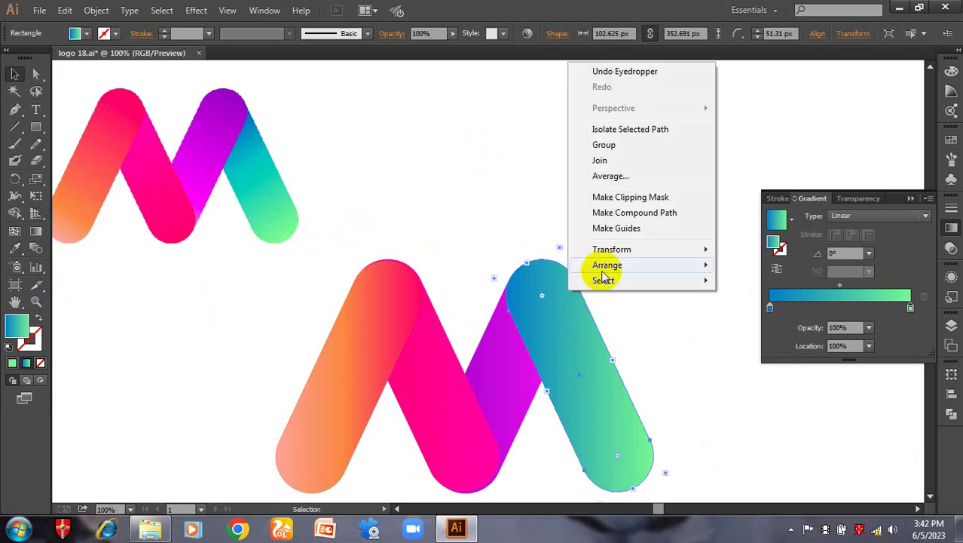
mouse_move(614, 265)
click(759, 311)
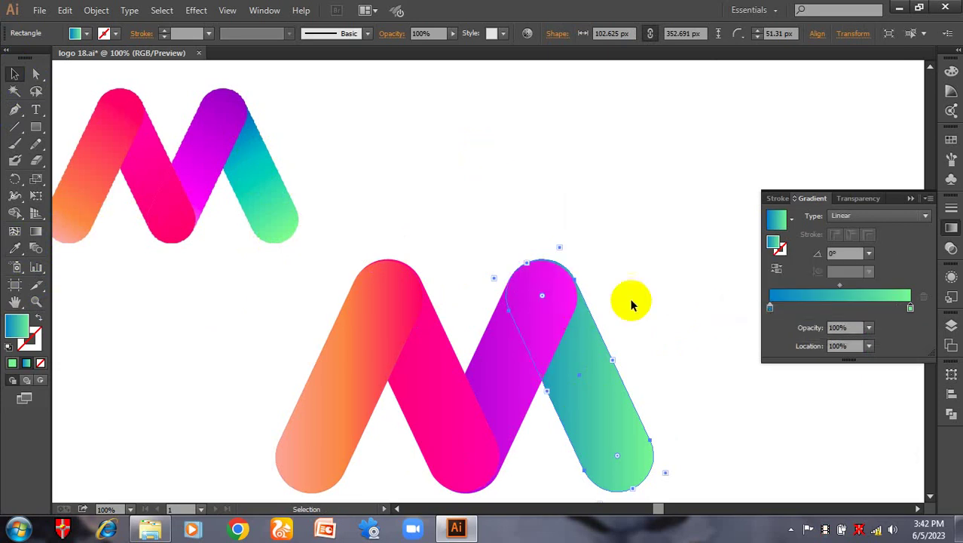
click(640, 325)
Nudge the fourth and second bars slightly down until their rounded ends line up with the bars they overlap.
scroll(629, 383, up, 2)
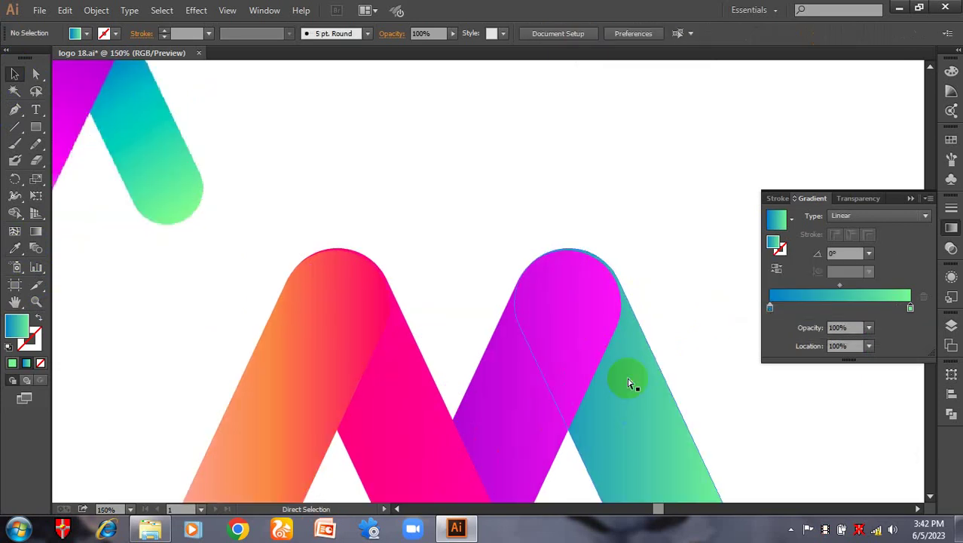
click(630, 295)
drag(633, 298, 632, 297)
click(447, 285)
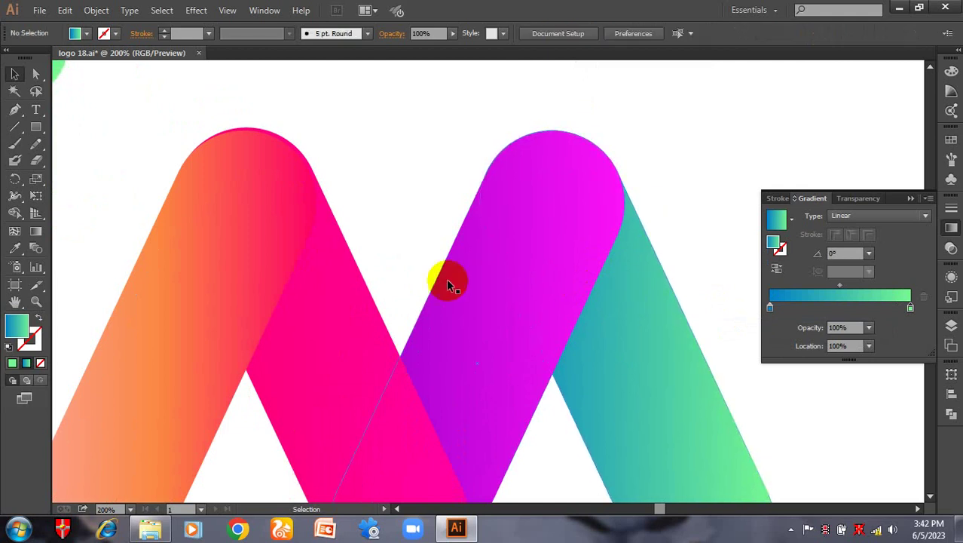
click(324, 314)
scroll(376, 251, down, 4)
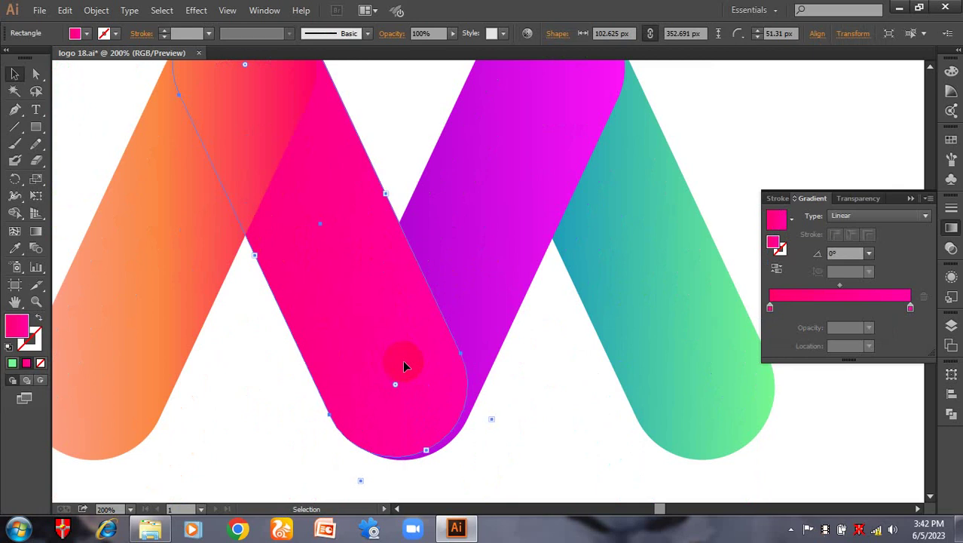
scroll(419, 335, up, 4)
Nudge the third and fourth bars together slightly left so the third bar's lower end tucks behind the second bar.
click(486, 365)
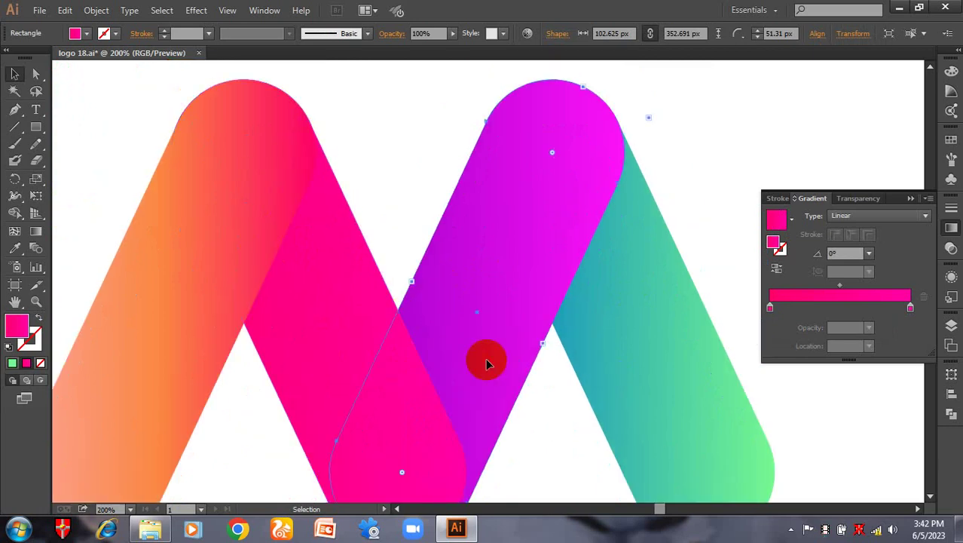
shift+click(673, 337)
scroll(542, 252, down, 3)
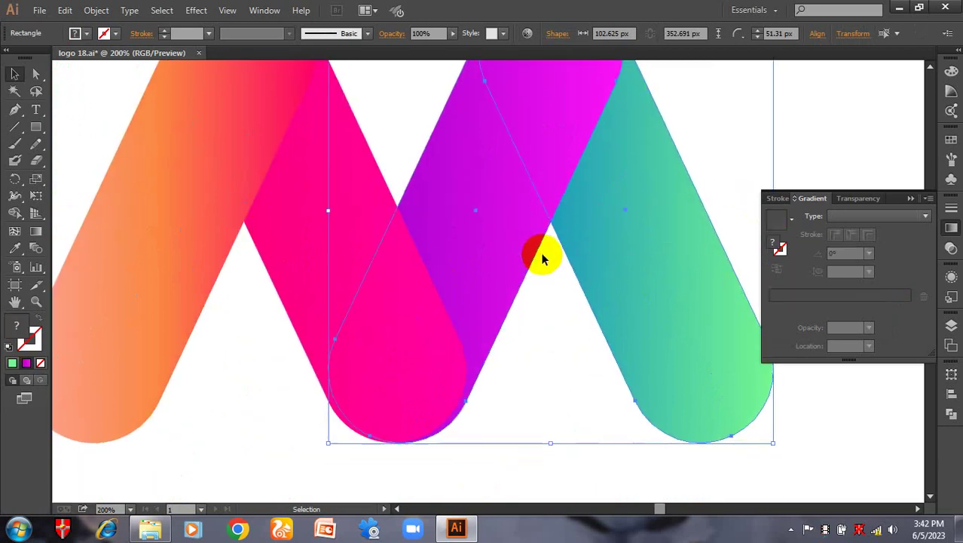
key(Left)
key(Left)
key(Left)
key(Left)
key(Left)
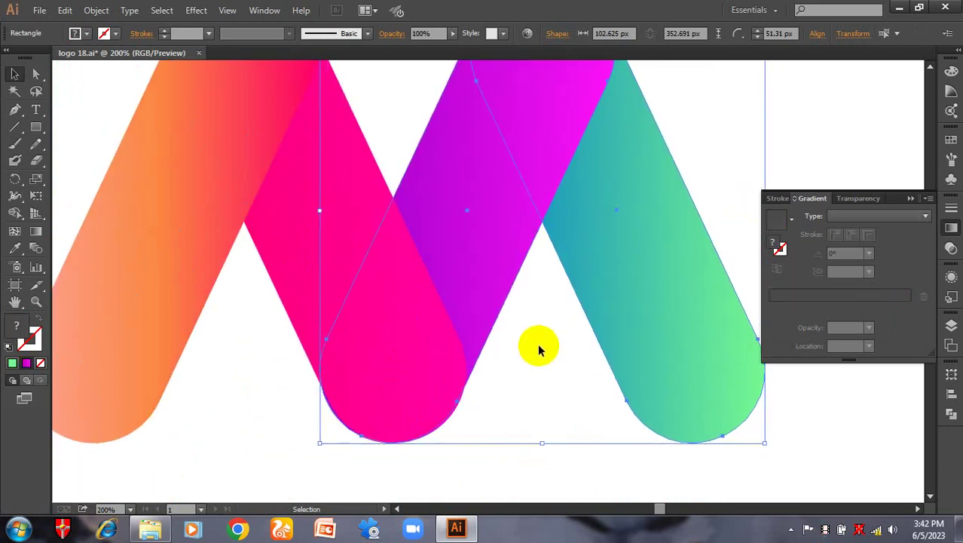
click(538, 351)
Redirect the fourth bar's gradient along its length from the upper to the lower end, at about -67.3°.
key(ctrl+minus)
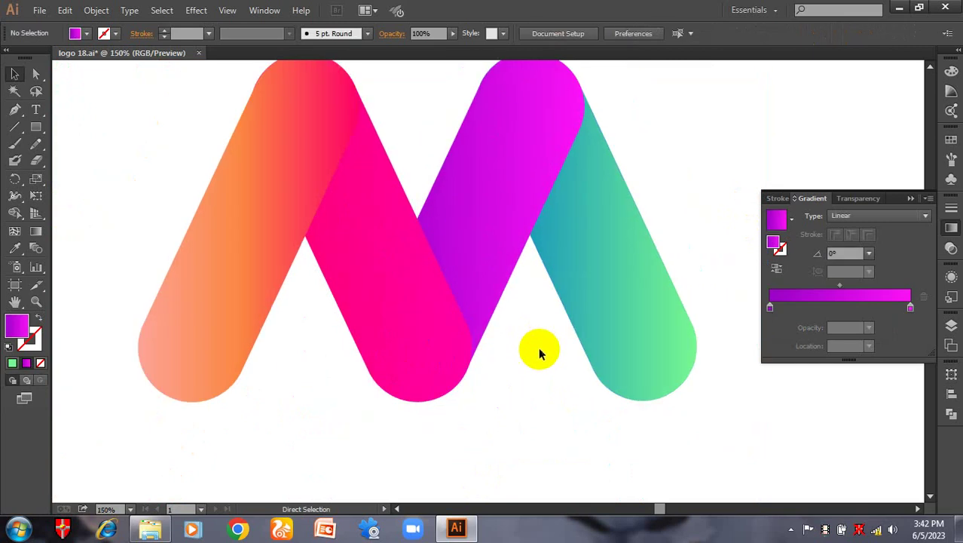
scroll(539, 377, up, 5)
key(ctrl+minus)
scroll(604, 324, left, 2)
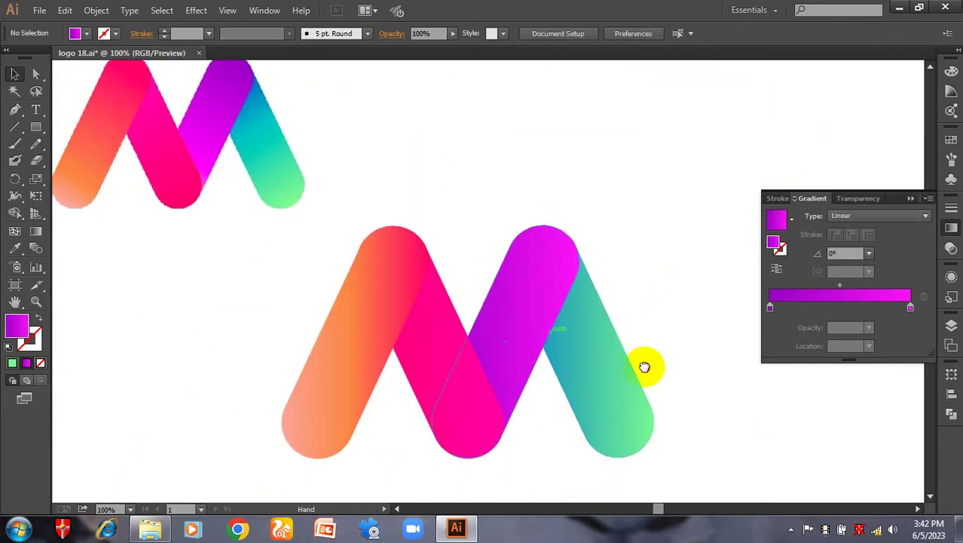
drag(645, 368, 658, 374)
click(647, 423)
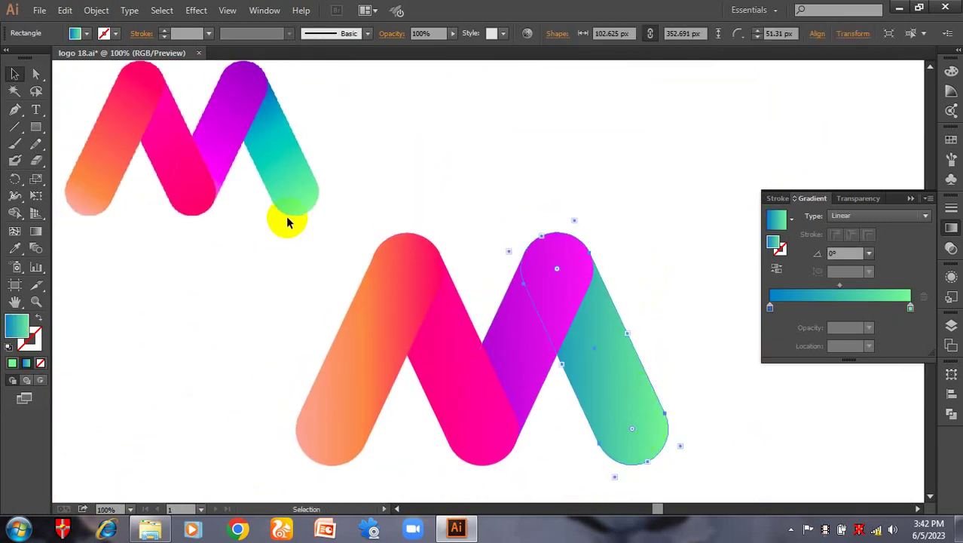
click(35, 231)
click(548, 251)
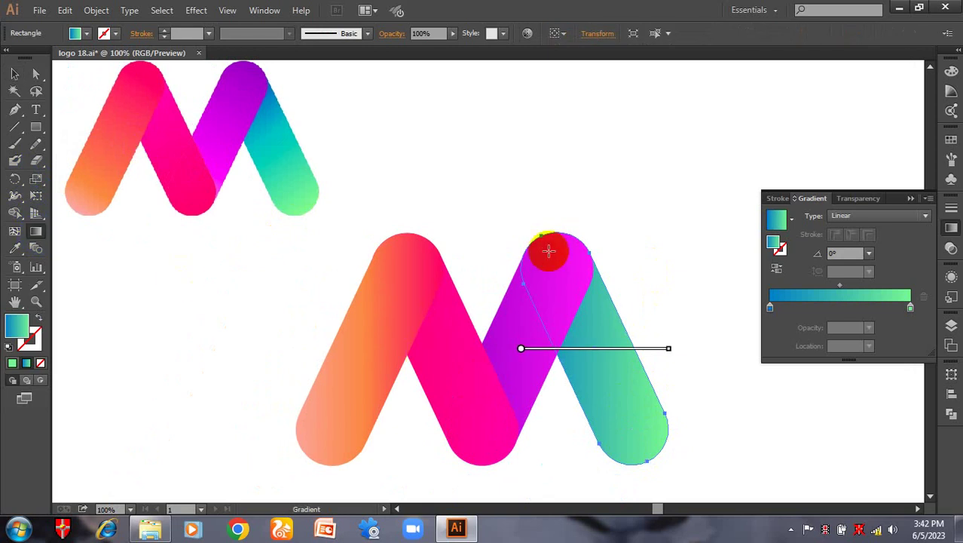
mouse_move(543, 236)
mouse_down()
mouse_move(617, 442)
mouse_move(646, 463)
mouse_up()
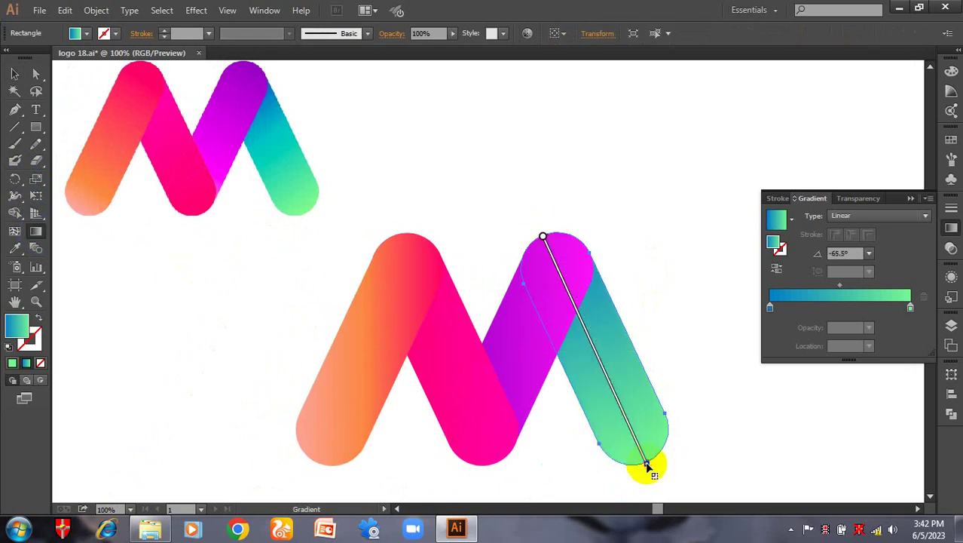
mouse_move(563, 231)
mouse_down()
mouse_move(625, 469)
mouse_move(656, 463)
mouse_move(665, 471)
mouse_move(649, 477)
mouse_up()
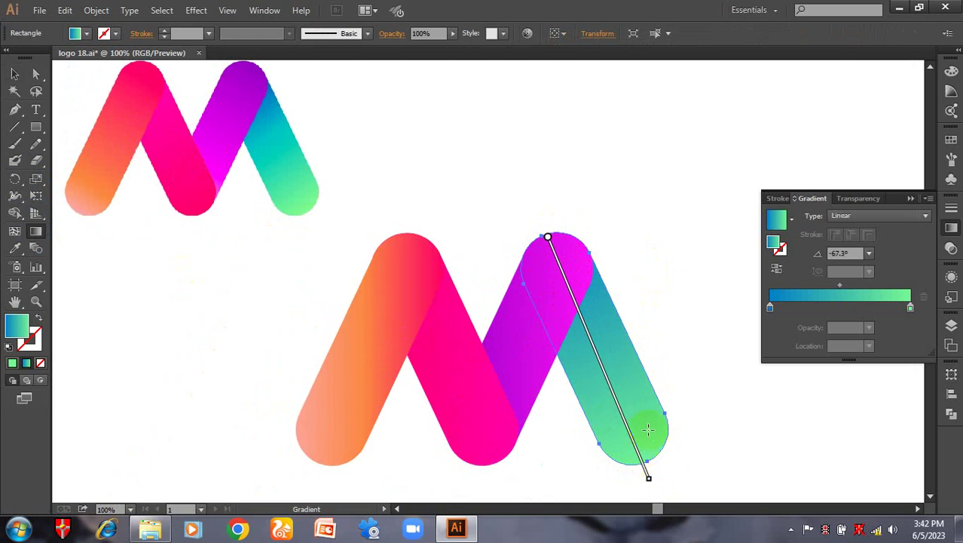
Move the fourth bar's blue gradient stop to about 19.7% and deselect the bar.
scroll(648, 430, down, 2)
drag(770, 306, 798, 308)
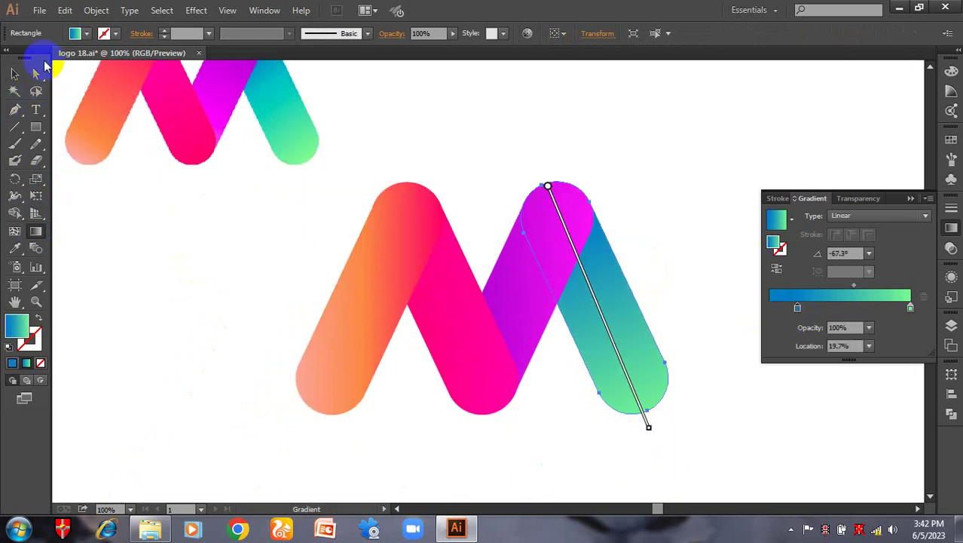
click(14, 74)
click(294, 236)
Run the third bar's gradient lengthwise from upper to lower end at about -113.9° and move its magenta stop to about 79.8%.
scroll(396, 156, up, 3)
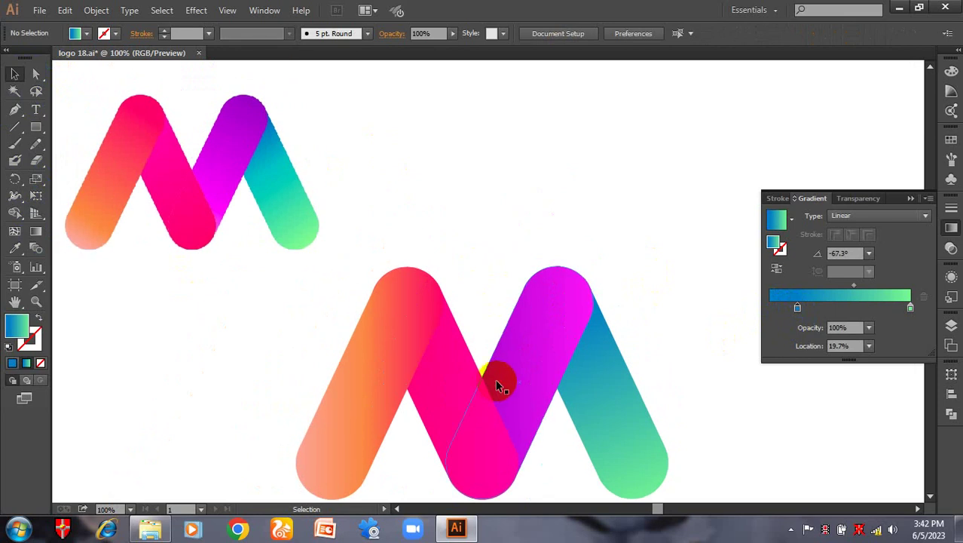
click(496, 380)
click(35, 231)
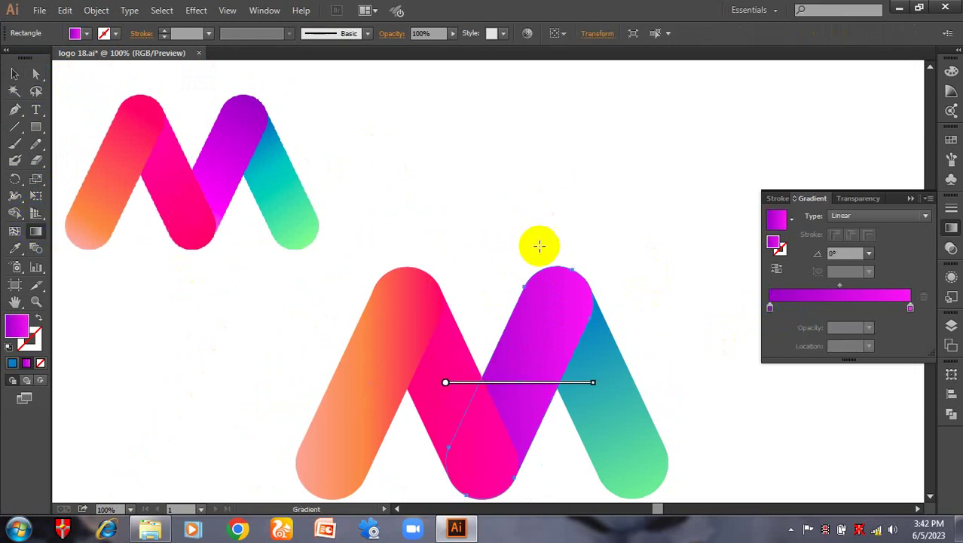
drag(566, 271, 470, 496)
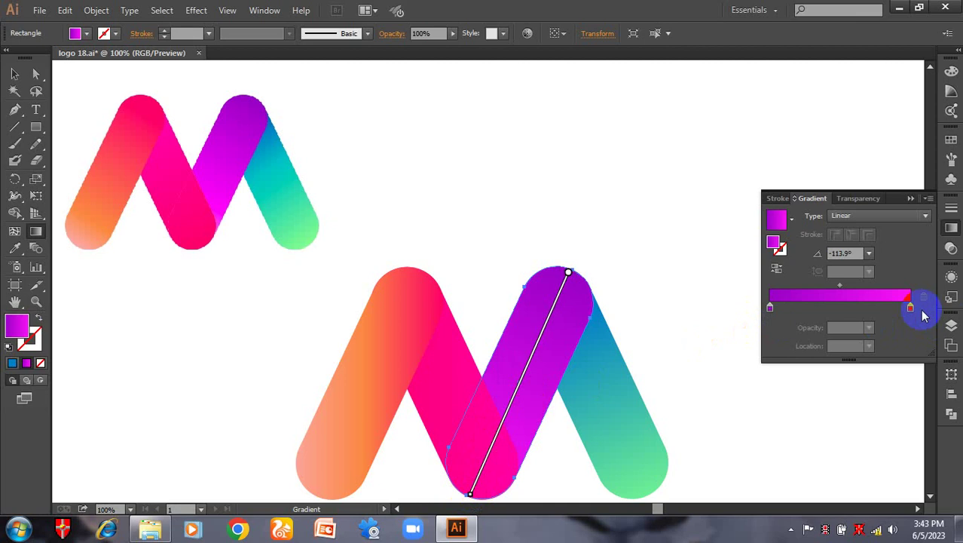
click(910, 308)
drag(910, 315, 886, 315)
click(15, 74)
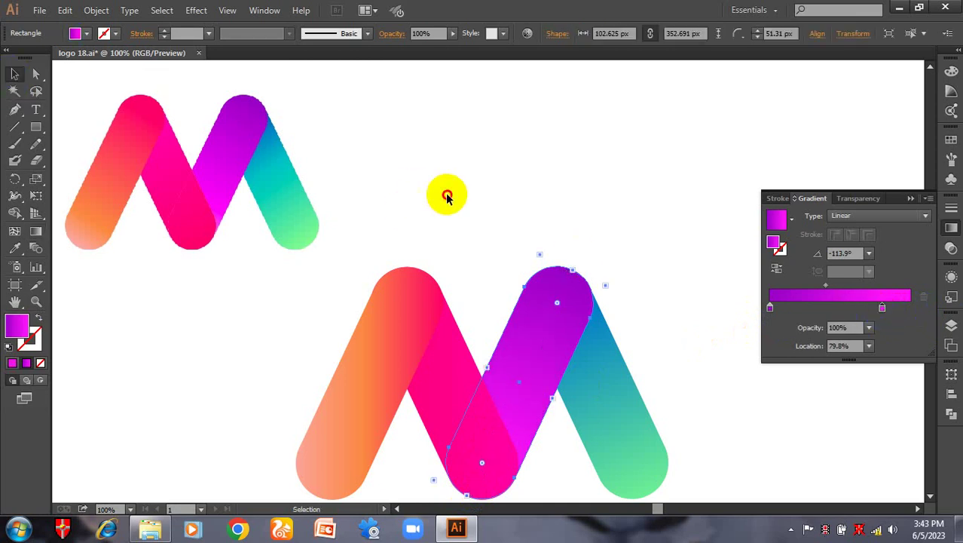
click(447, 196)
Run the second bar's gradient lengthwise from lower to upper end at about 113.1° and move its starting stop to about 13.79%.
scroll(447, 197, down, 1)
click(414, 377)
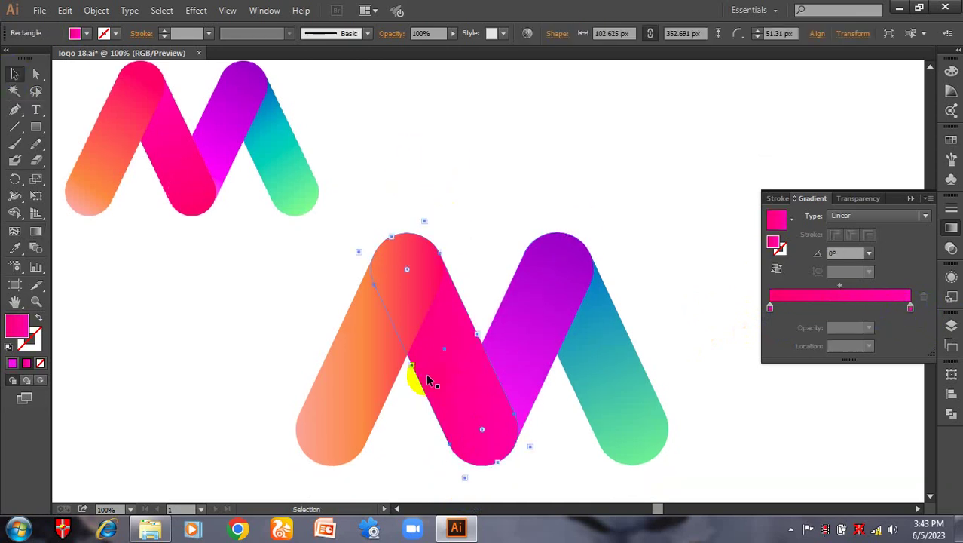
click(35, 230)
mouse_move(394, 237)
mouse_down()
mouse_move(408, 295)
mouse_move(488, 465)
mouse_up()
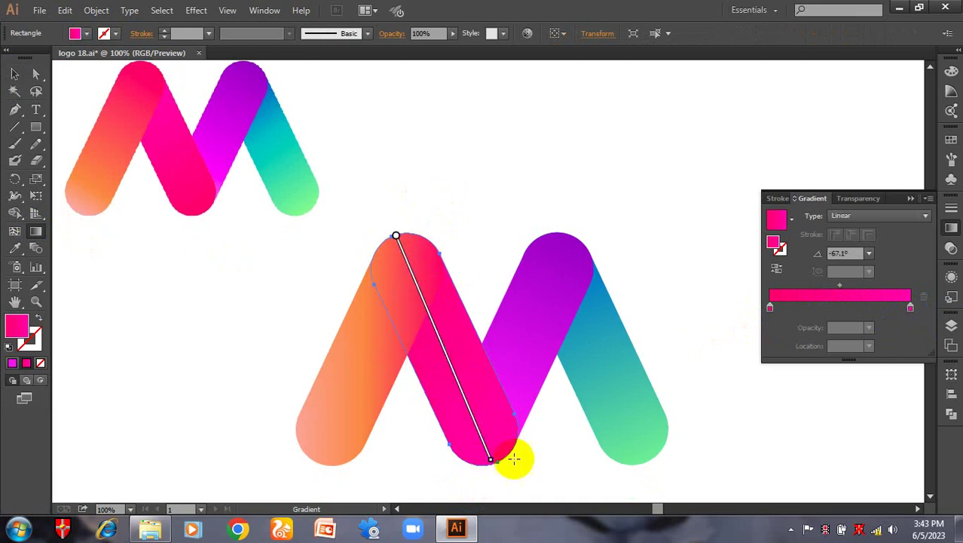
mouse_move(495, 468)
mouse_down()
mouse_move(420, 237)
mouse_move(409, 220)
mouse_move(393, 229)
mouse_up()
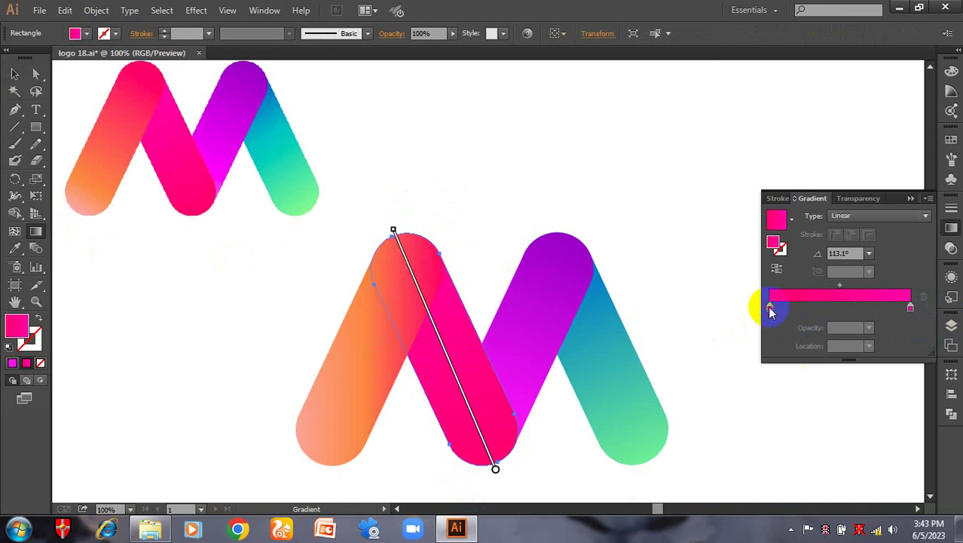
click(14, 73)
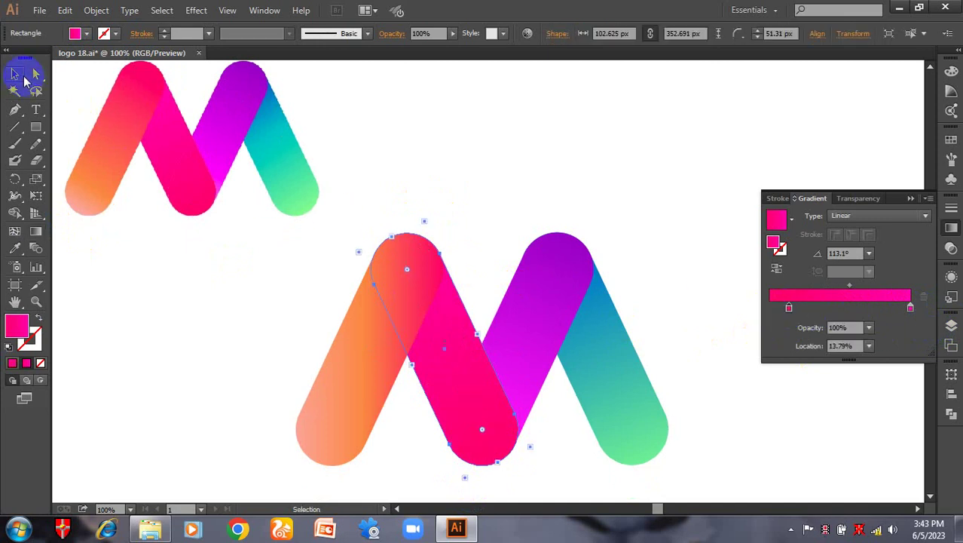
click(387, 144)
Run the first bar's gradient lengthwise from the lower to the upper end at about 63.7°, and deselect it.
scroll(494, 218, up, 1)
key(ctrl+minus)
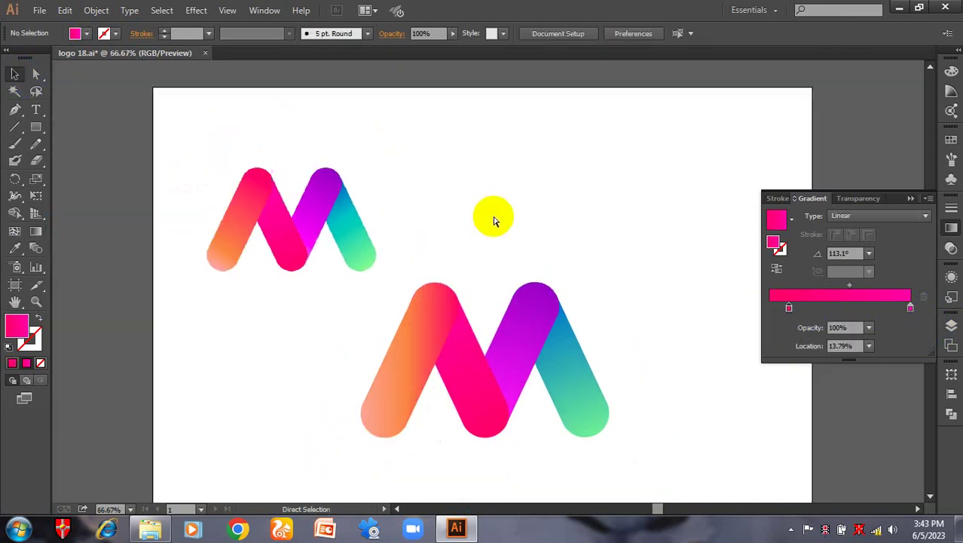
key(ctrl+plus)
scroll(401, 436, up, 2)
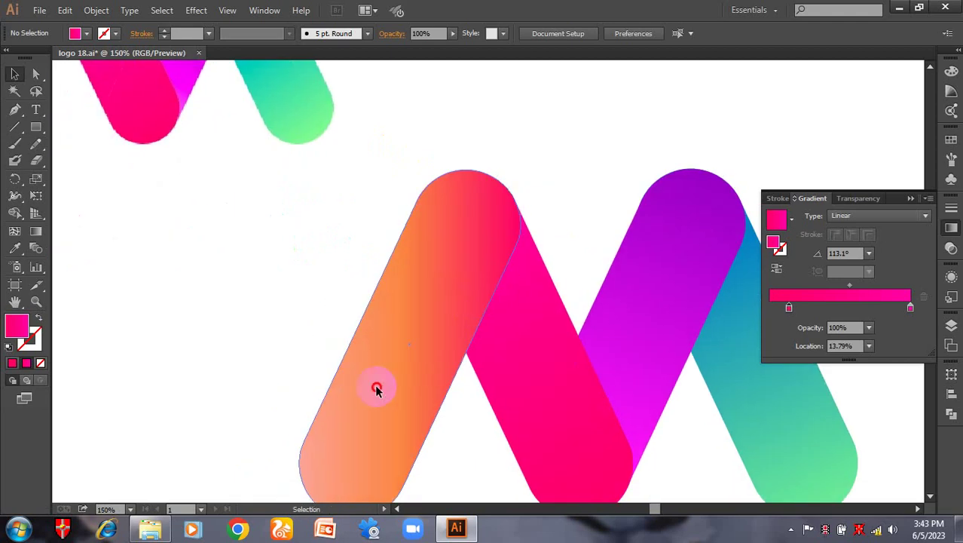
click(377, 387)
scroll(377, 387, down, 2)
click(35, 231)
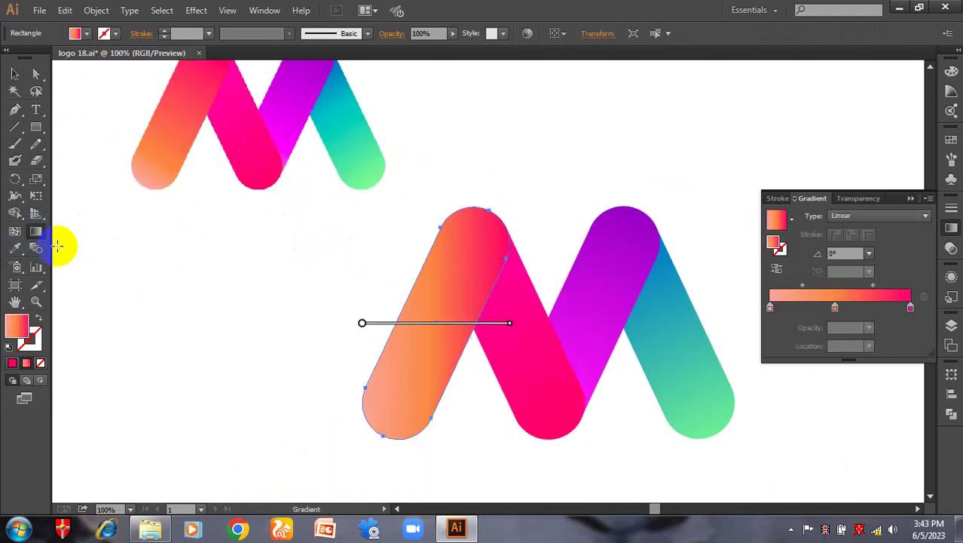
drag(382, 436, 493, 208)
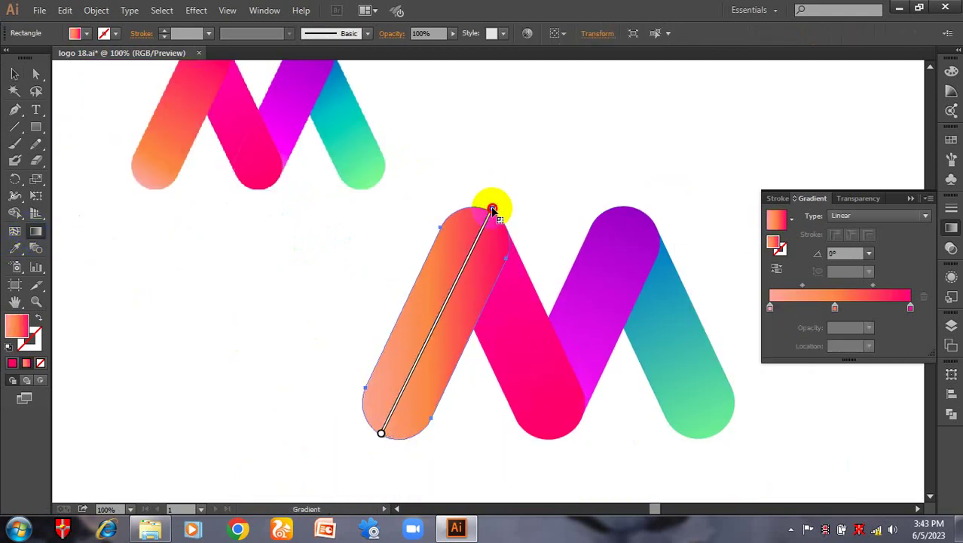
click(14, 74)
click(189, 240)
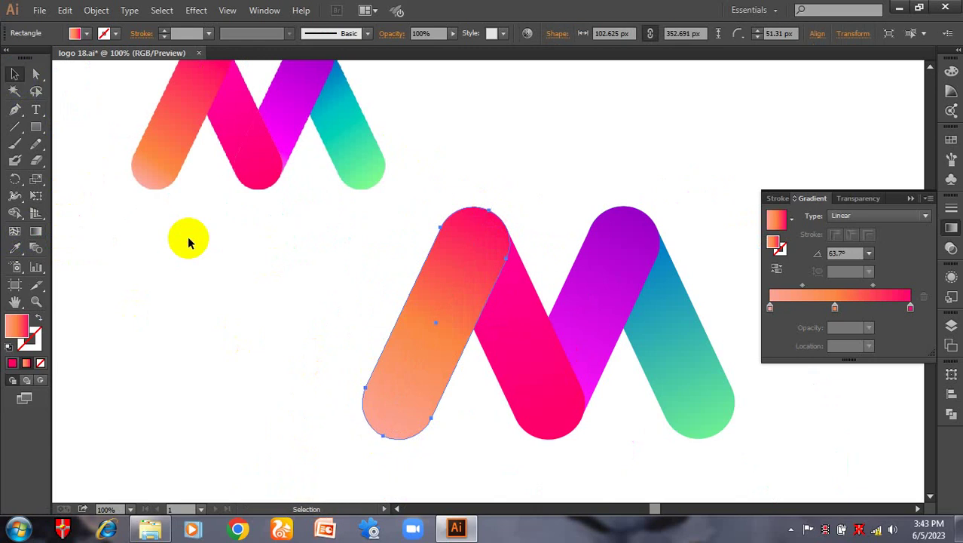
Move the first bar's middle orange gradient stop to about 16.26% and deselect the bar.
click(394, 412)
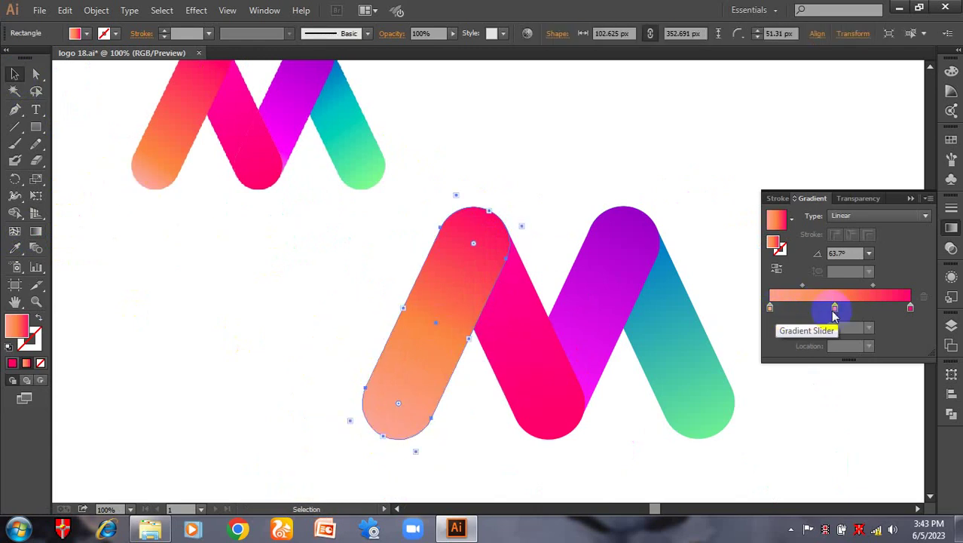
drag(837, 309, 800, 310)
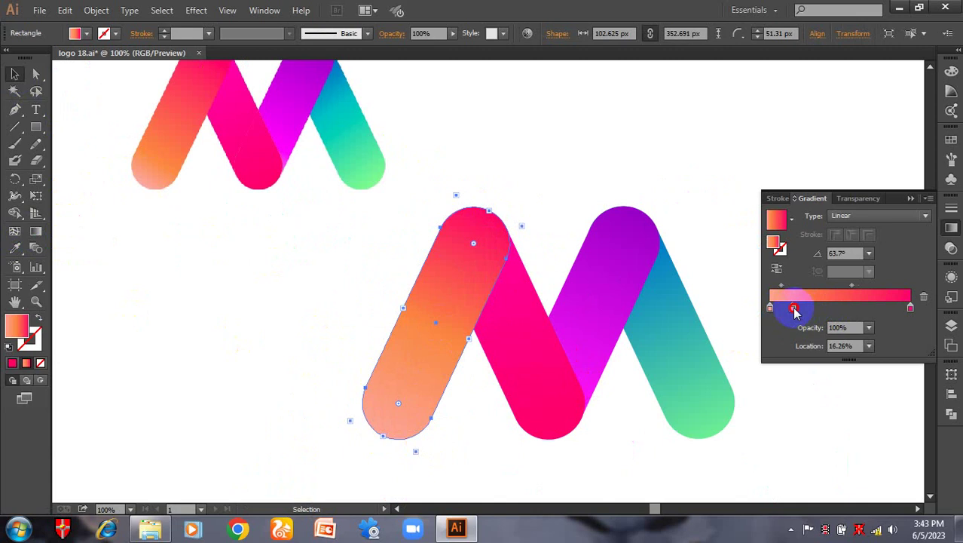
click(434, 451)
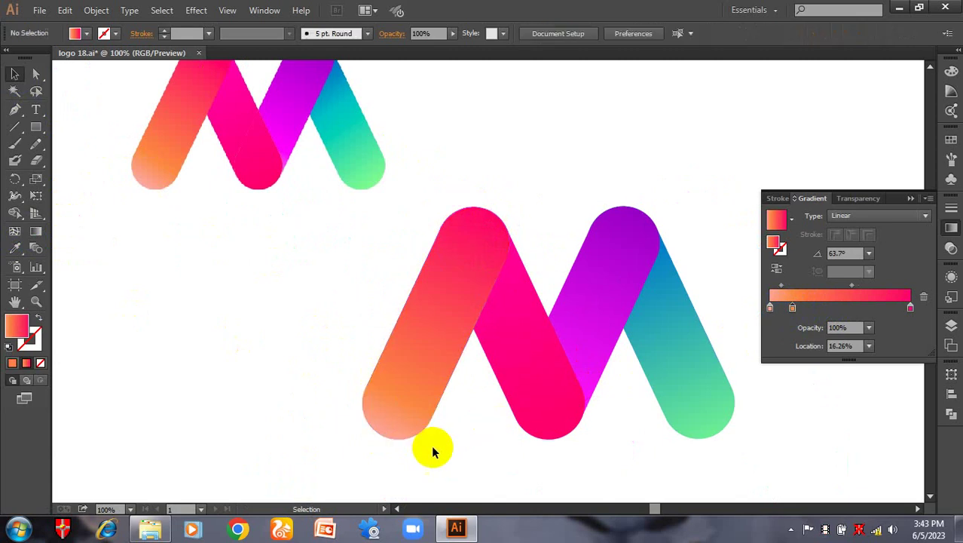
click(393, 433)
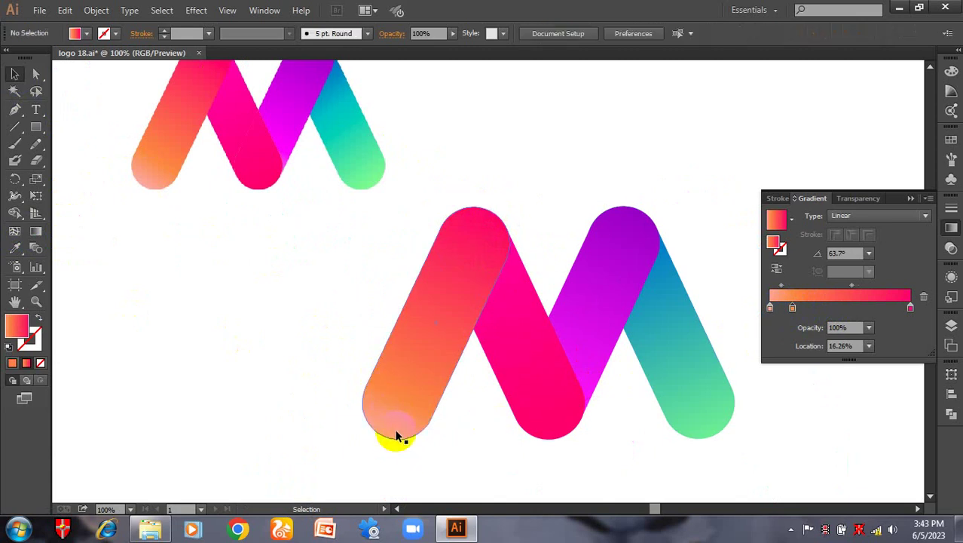
click(334, 381)
key(ctrl+minus)
key(ctrl+minus)
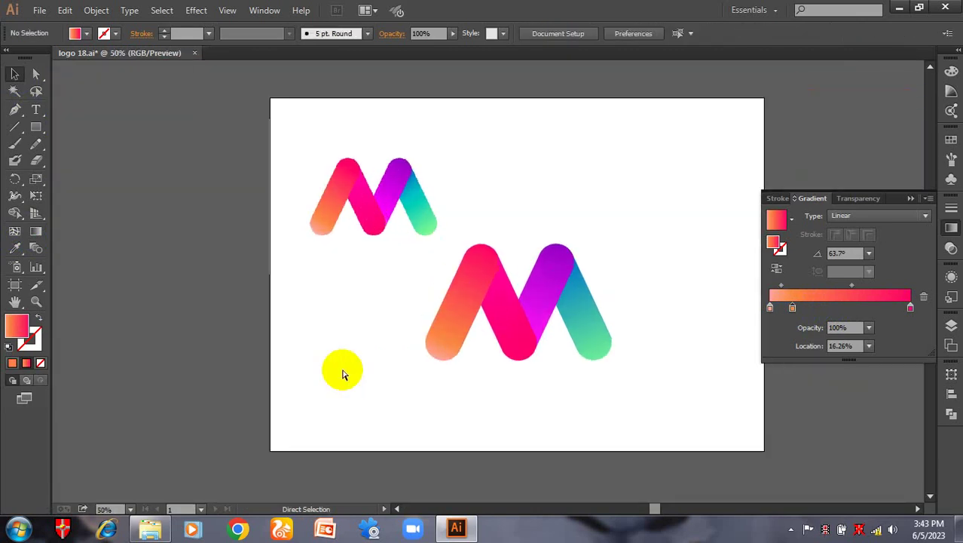
key(ctrl+minus)
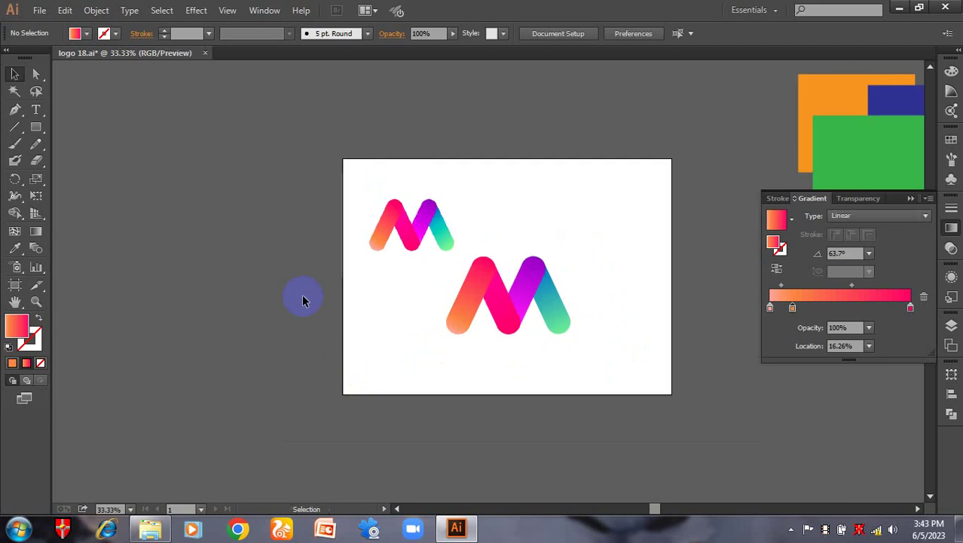
Close the logo 18.ai document and return to the file explorer window.
click(205, 54)
click(552, 279)
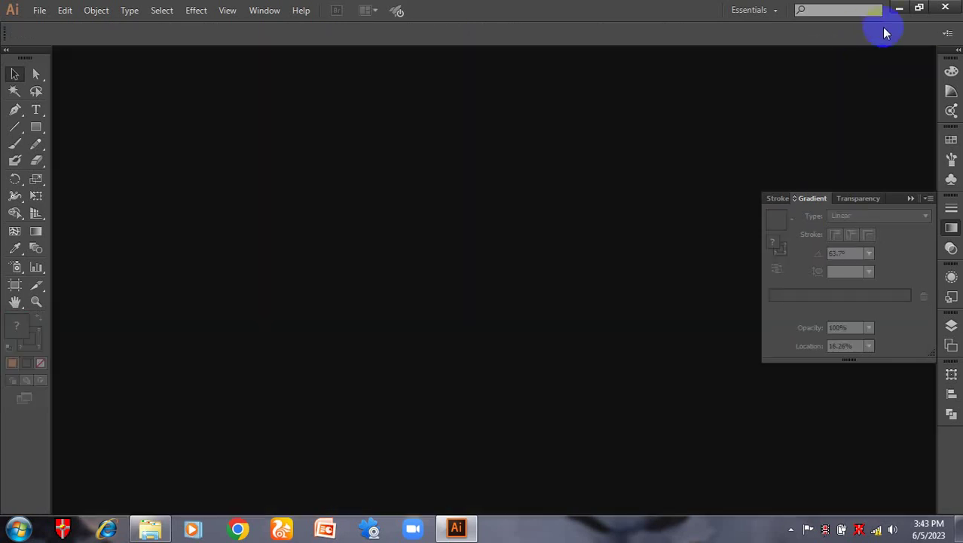
click(919, 7)
click(896, 17)
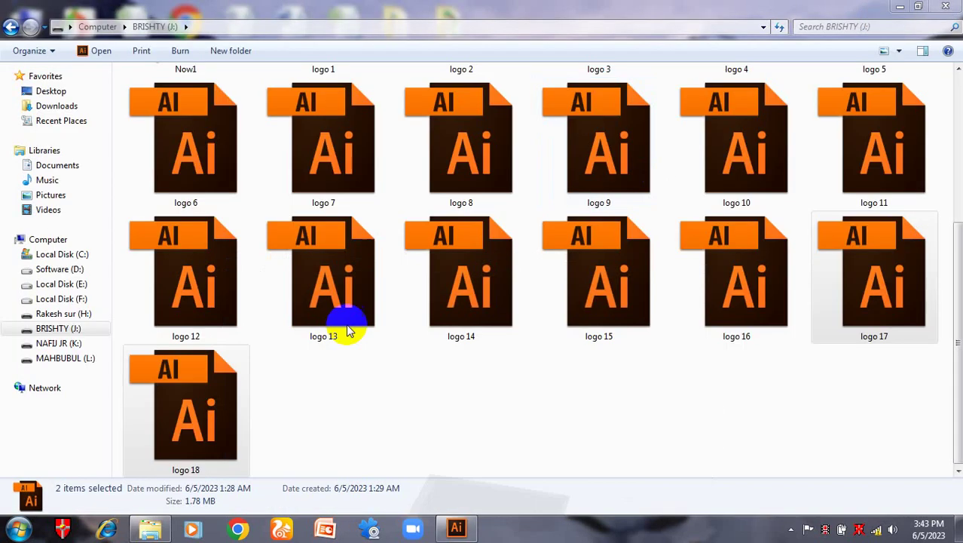
Look through drive K:, open the folder of Illustrator logo files on drive L:, and show its contents as large icons.
click(60, 343)
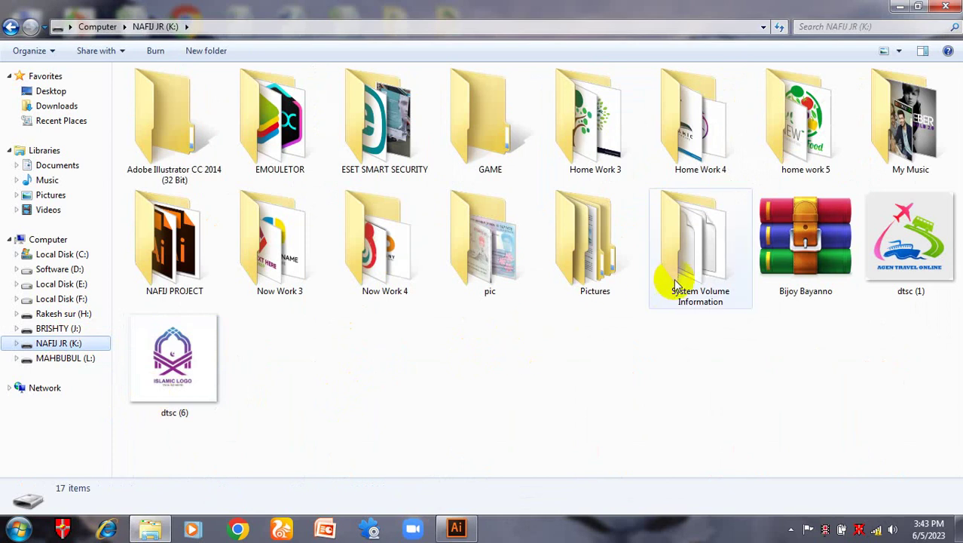
click(66, 359)
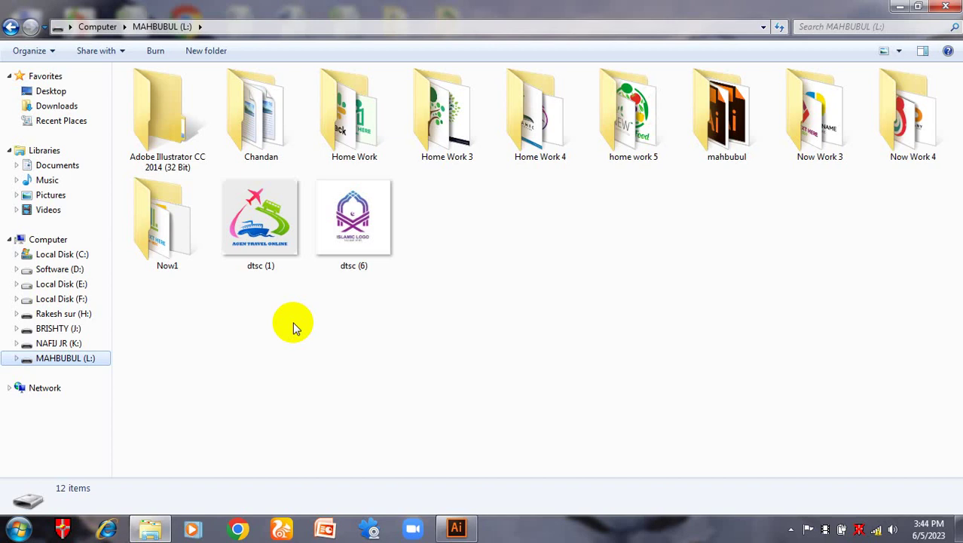
double_click(712, 147)
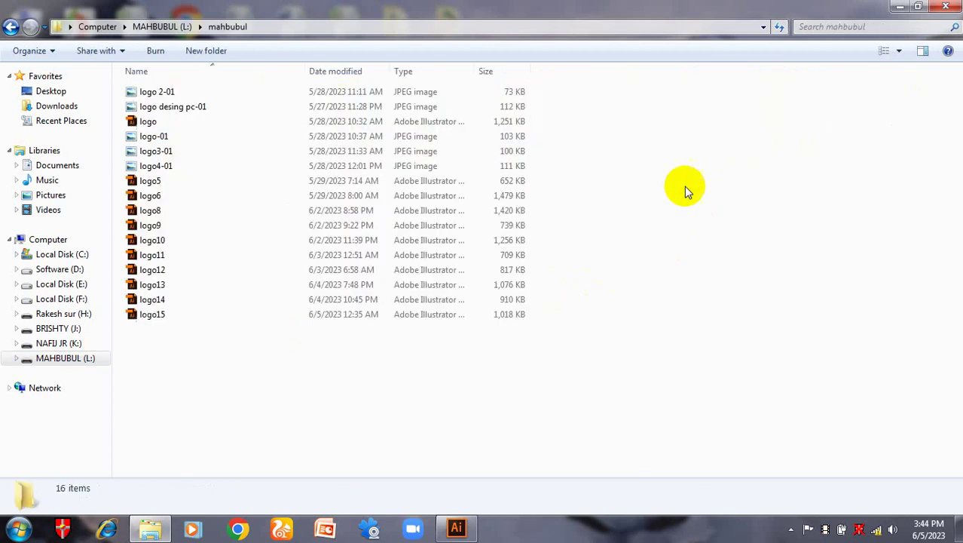
ctrl+scroll(319, 313, up, 5)
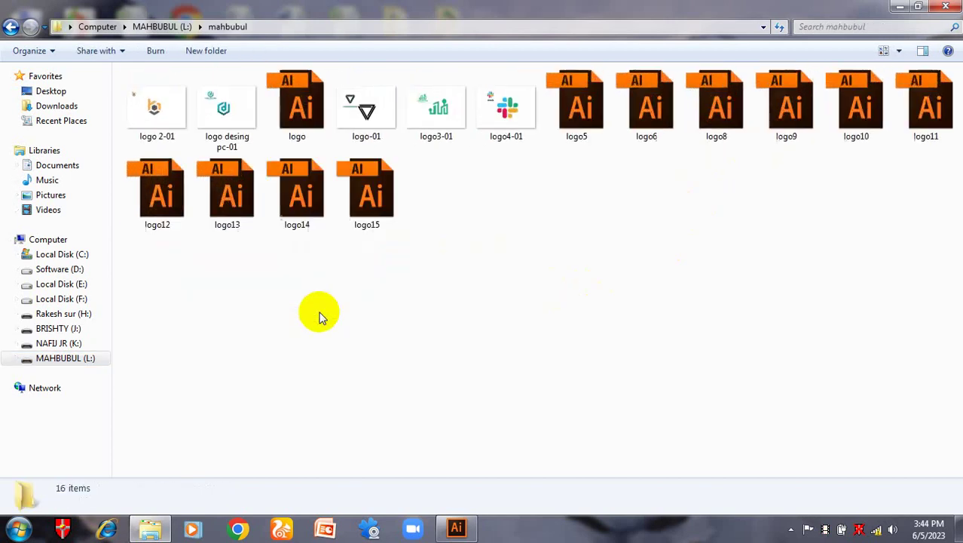
ctrl+scroll(318, 312, up, 1)
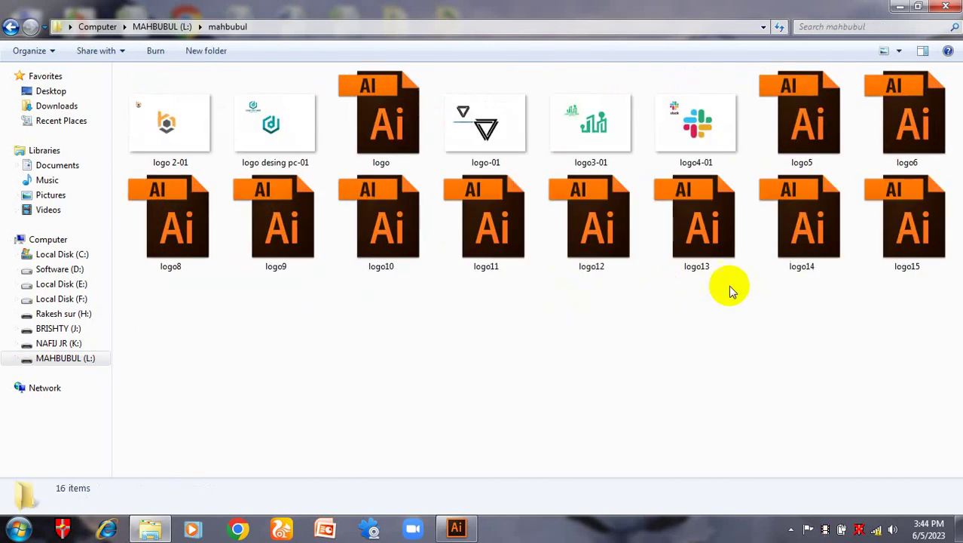
Open logo14 in Illustrator to view it, dismissing the missing-disk errors.
click(802, 240)
double_click(802, 239)
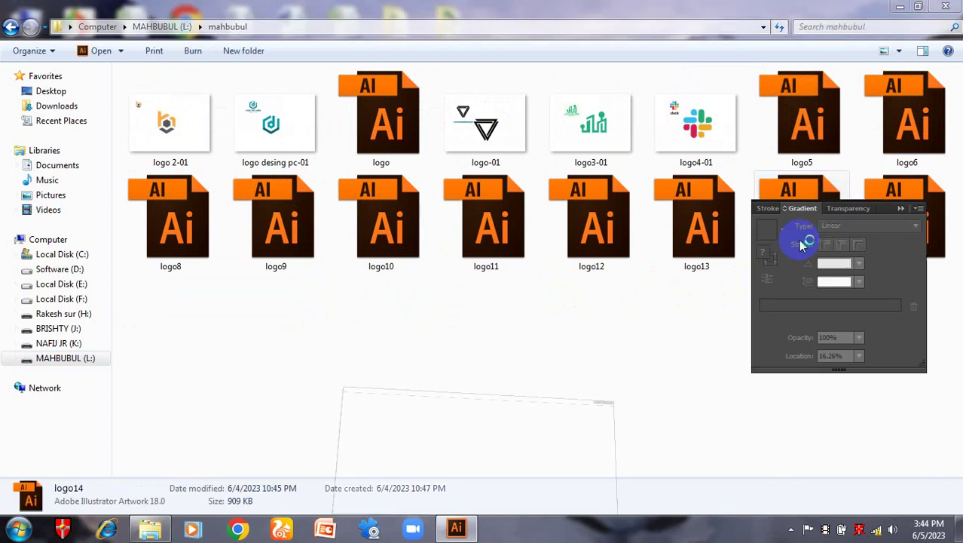
click(529, 317)
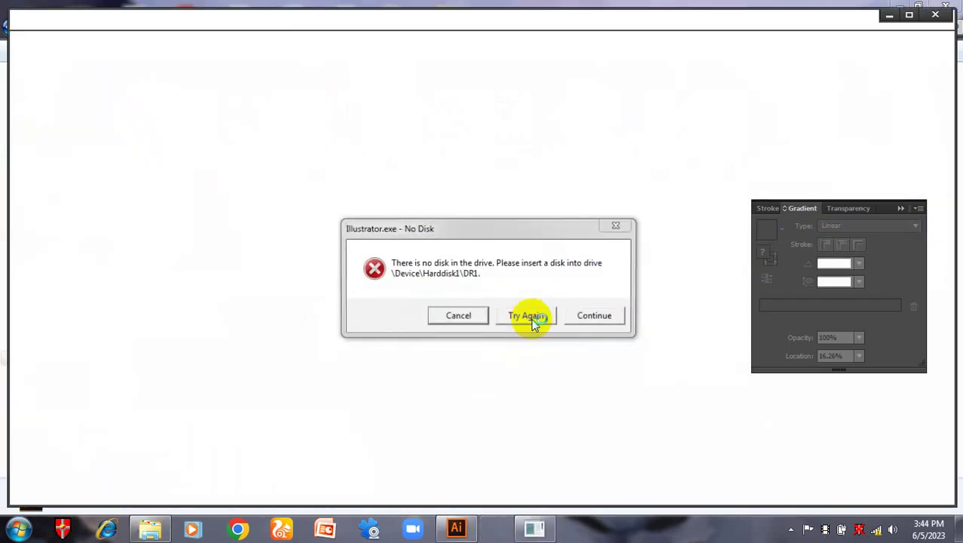
click(468, 315)
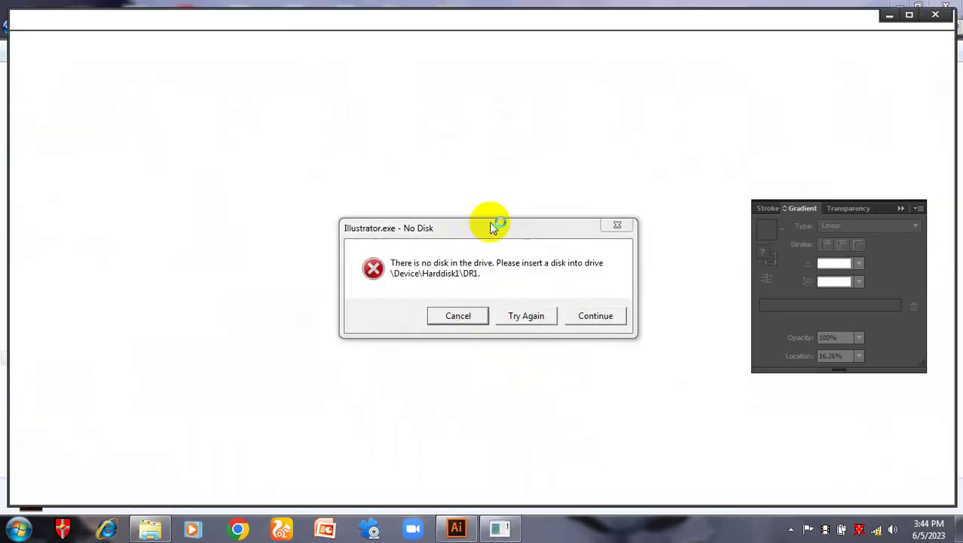
click(631, 222)
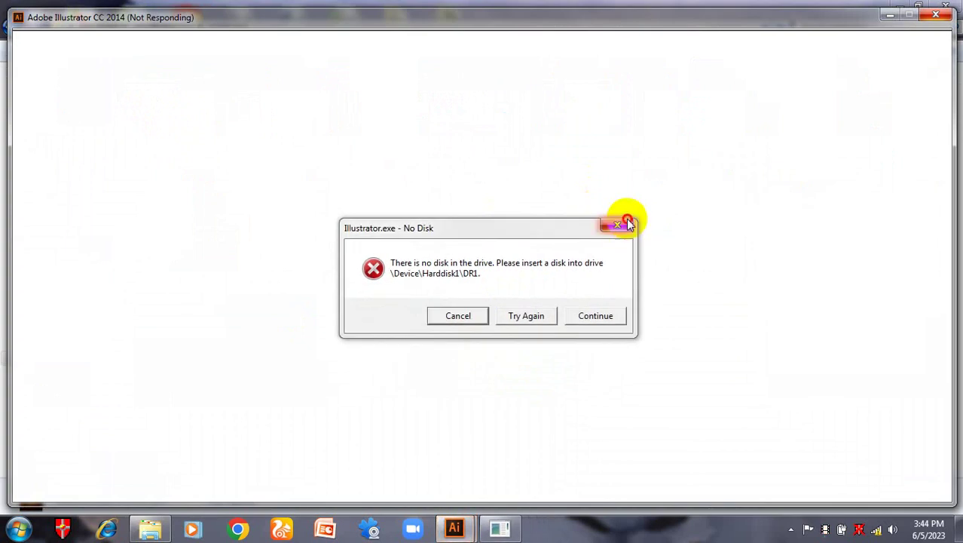
click(629, 224)
click(596, 316)
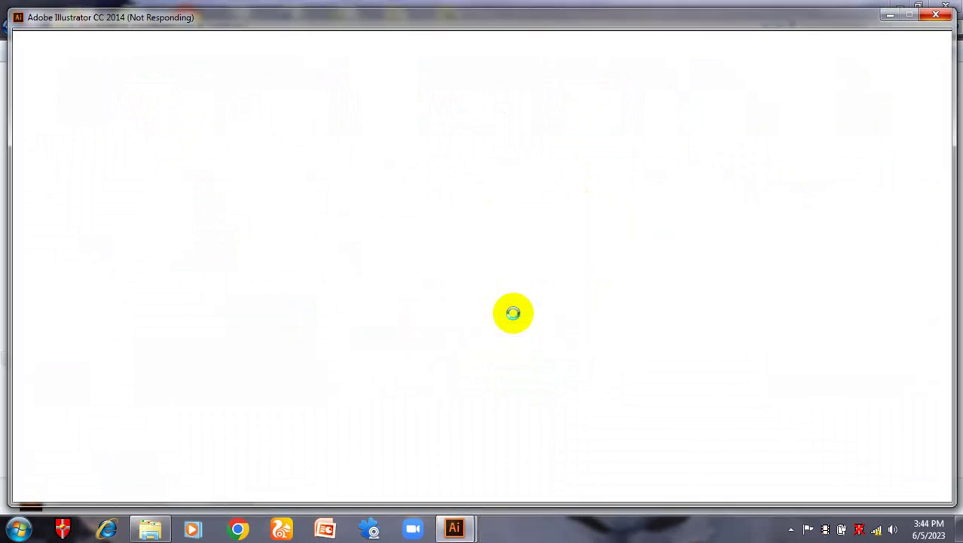
drag(423, 262, 467, 245)
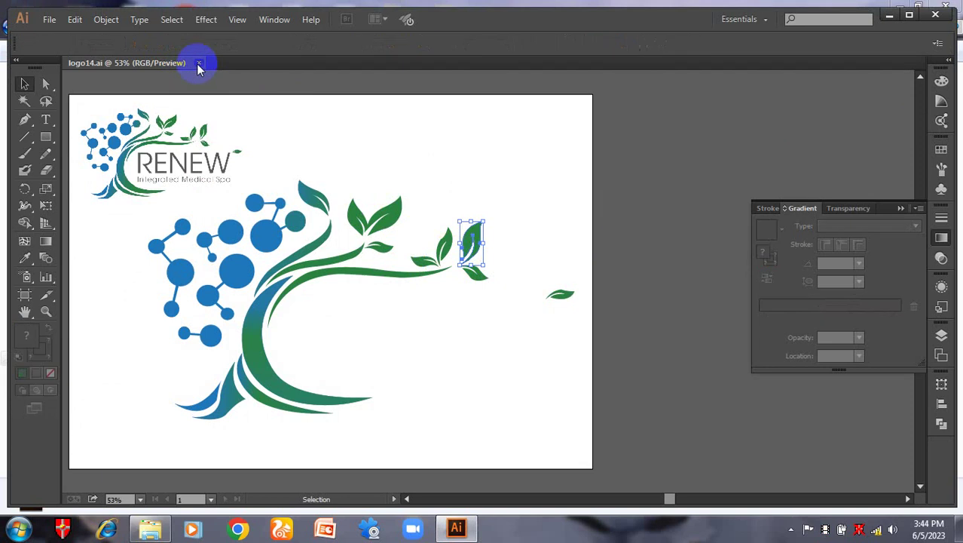
Close logo14.ai and open logo15 from the same folder, dismissing the missing-disk errors.
click(198, 67)
click(894, 18)
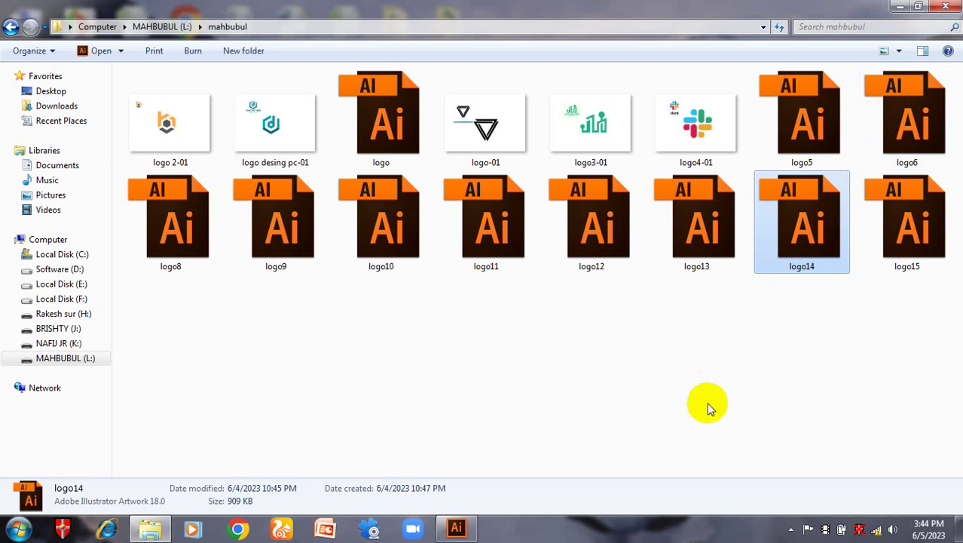
drag(748, 338, 958, 200)
double_click(905, 265)
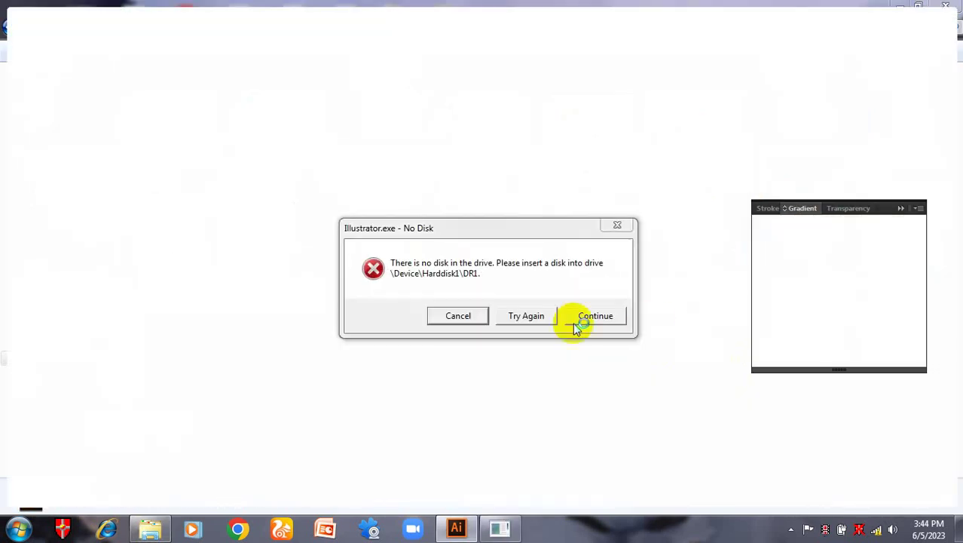
click(461, 316)
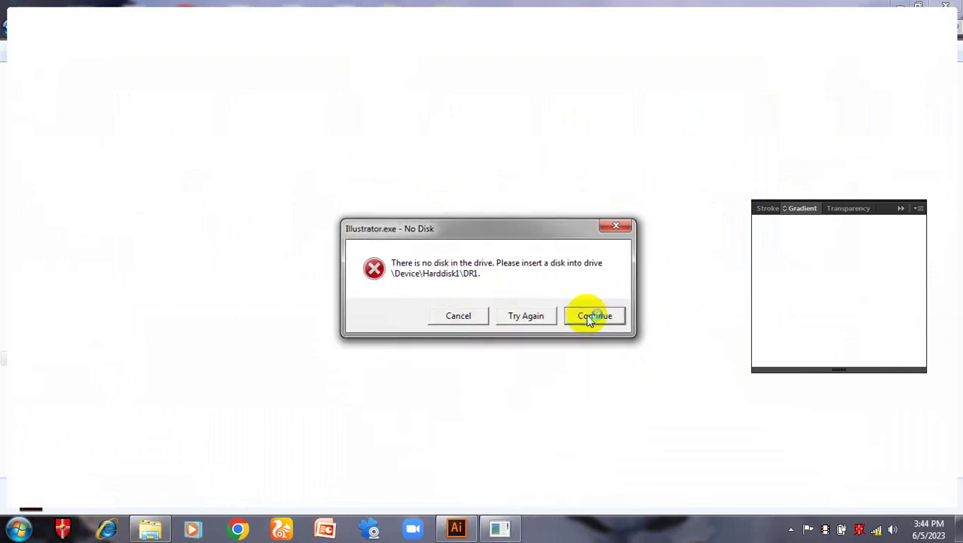
click(490, 315)
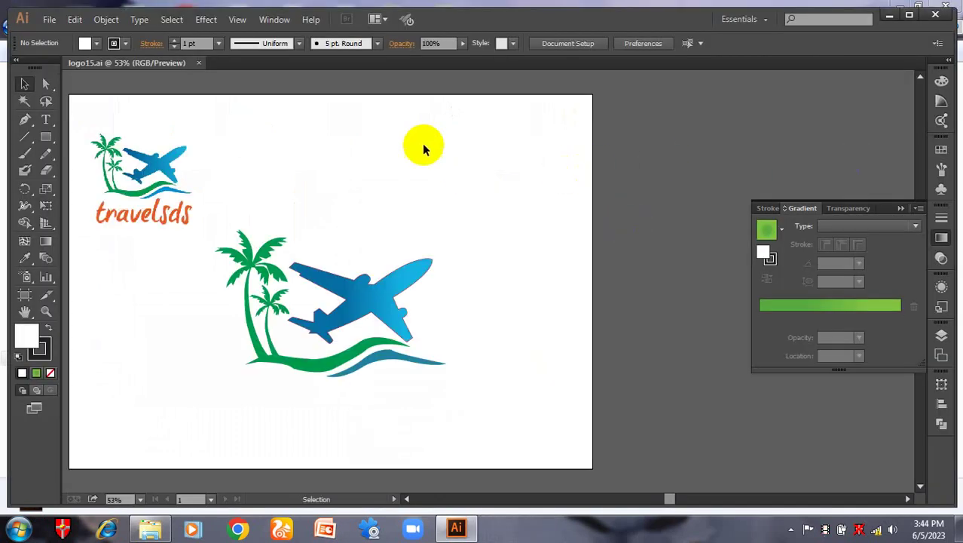
Close logo15.ai, maximize the empty Illustrator window, and minimize it to return to the folder.
click(199, 63)
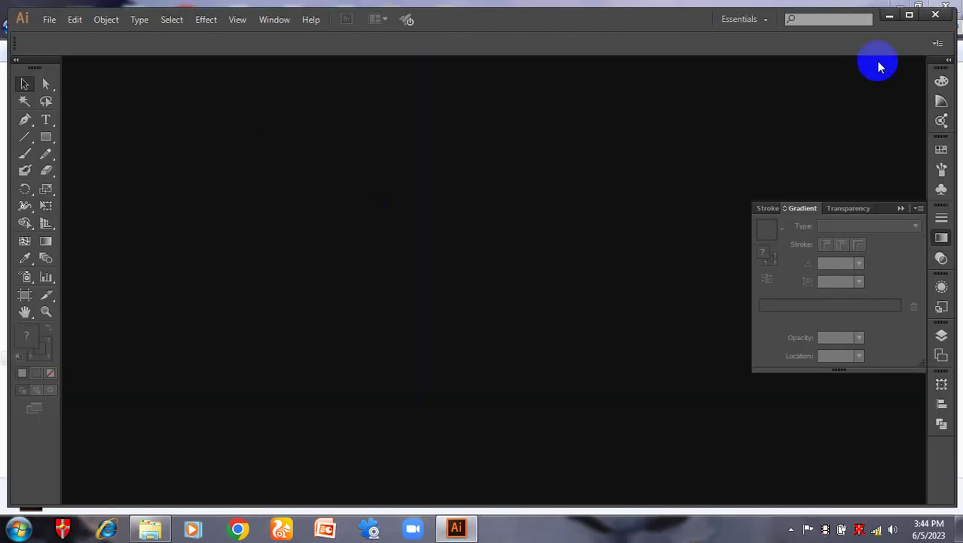
click(910, 16)
click(910, 194)
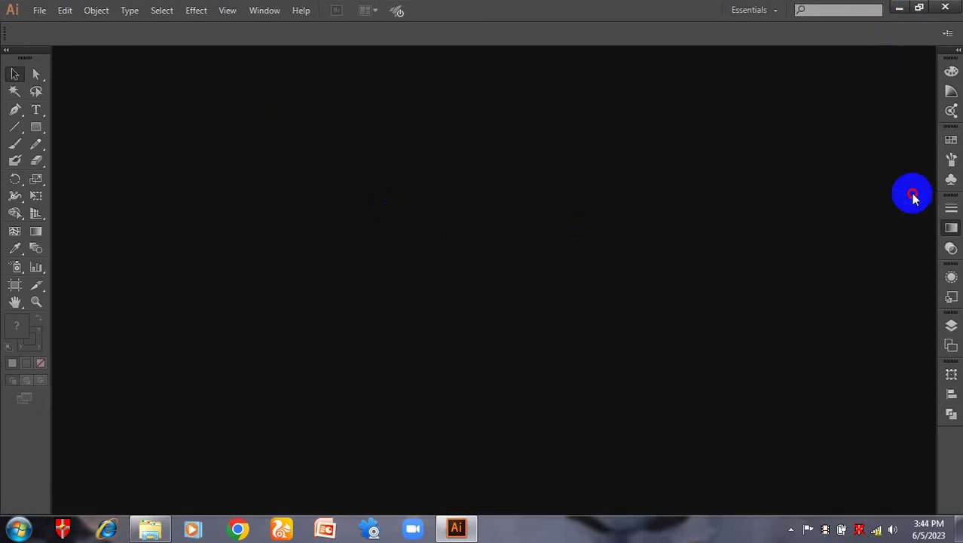
click(901, 9)
click(821, 326)
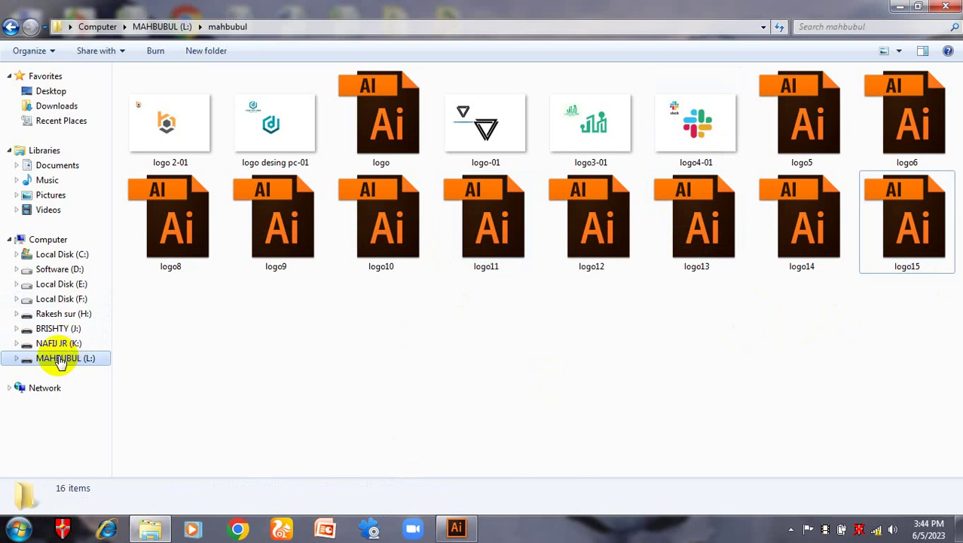
From the desktop, browse Local Disk (F:) to the LOGO folder and open its DIT subfolder of reference images.
key(super+d)
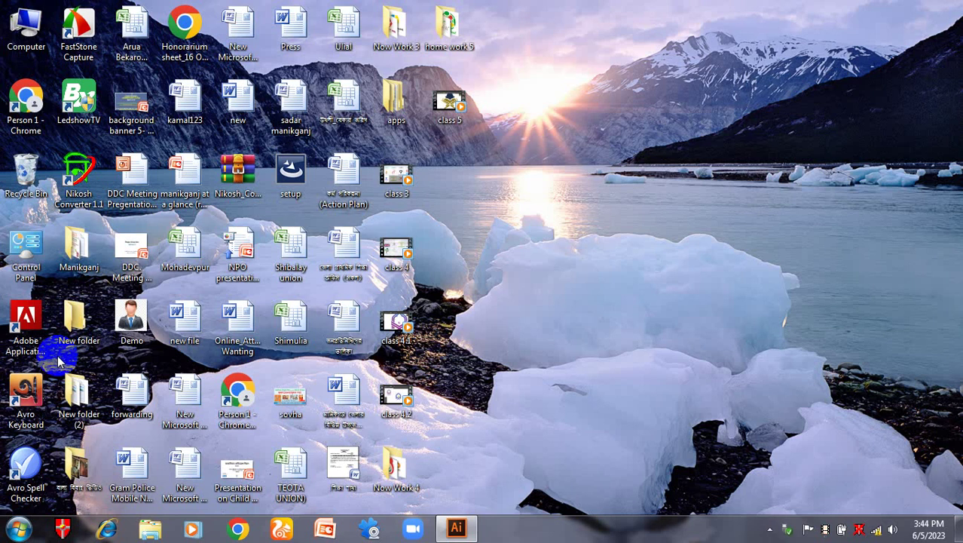
double_click(26, 26)
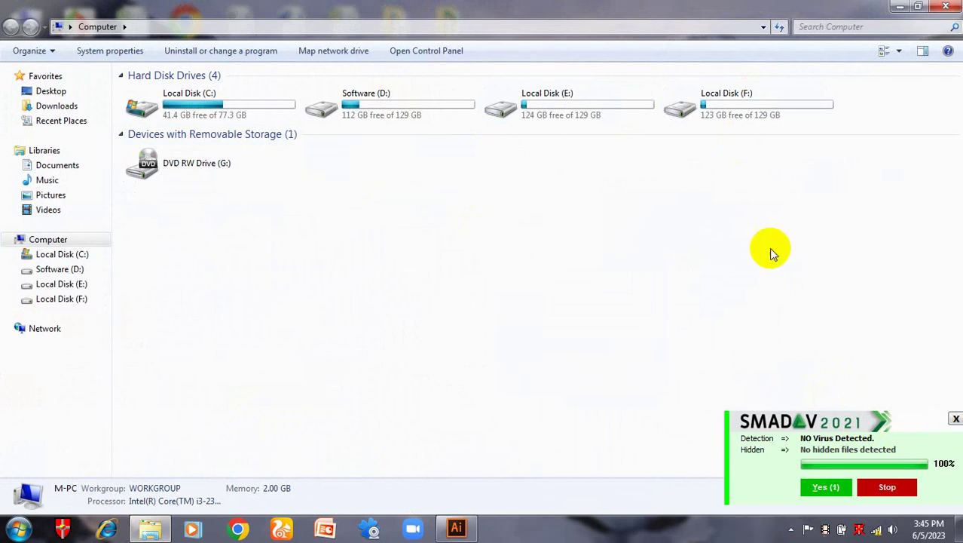
click(730, 106)
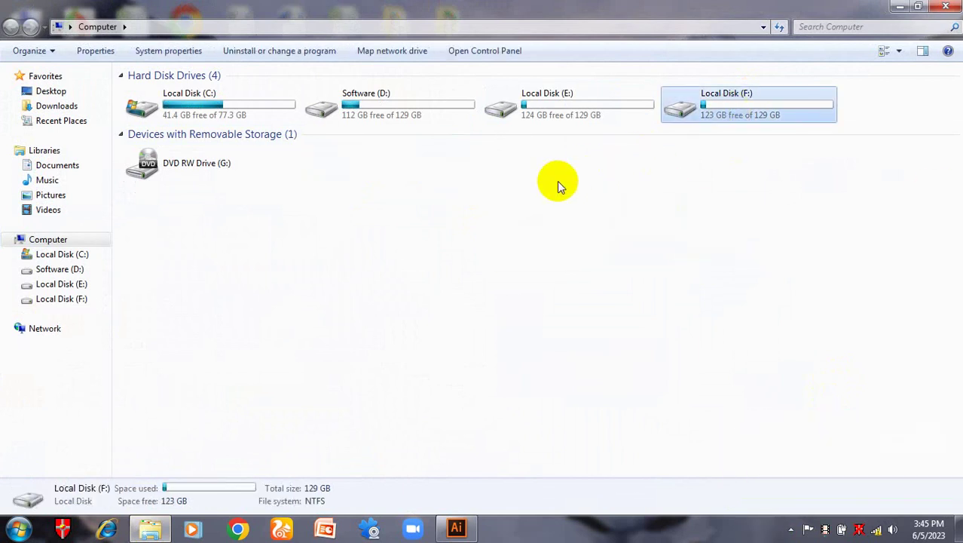
double_click(722, 112)
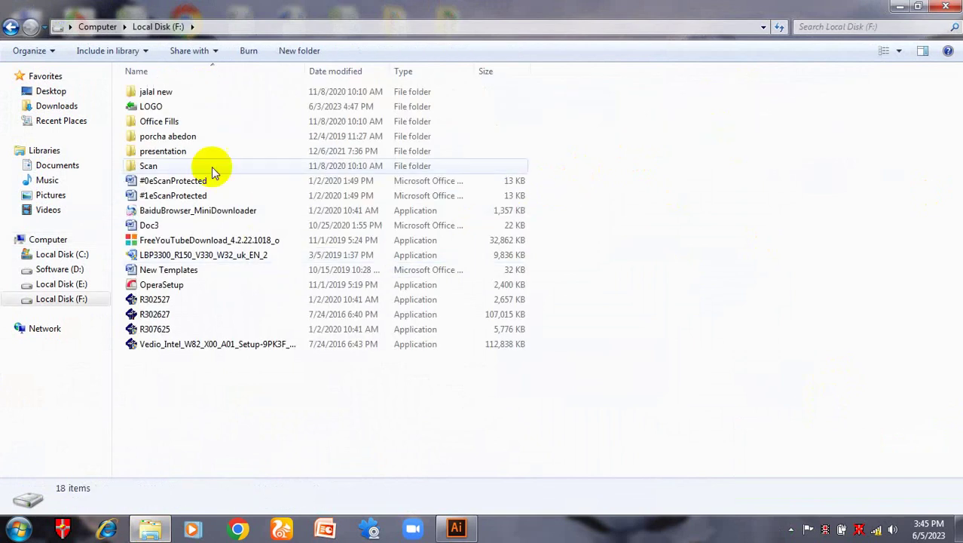
double_click(189, 108)
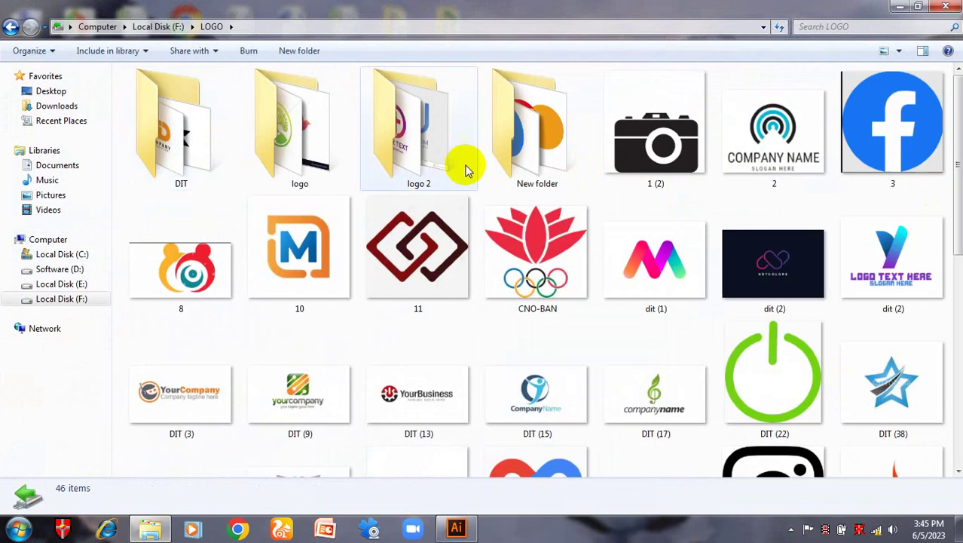
double_click(230, 158)
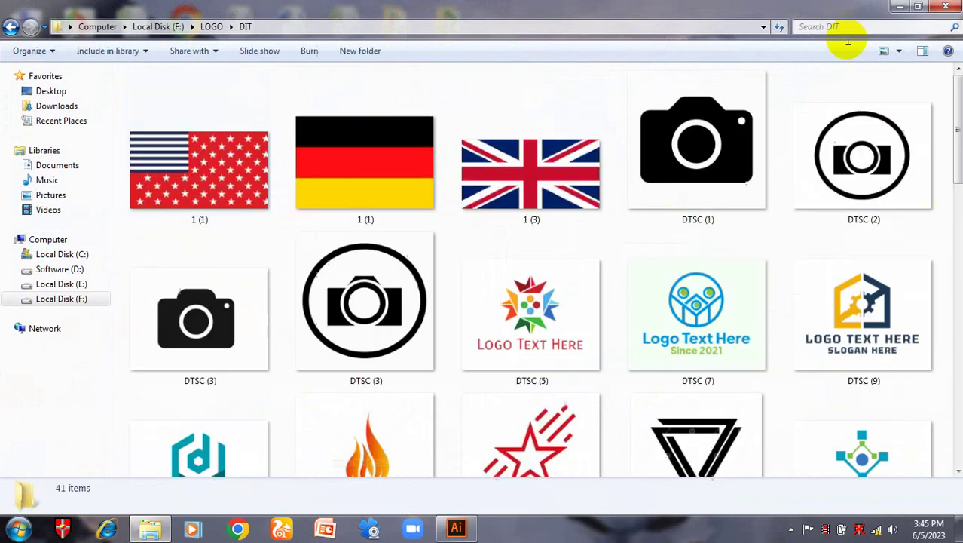
Open the tiger mascot head image from the home work 5 folder on the desktop and inspect its face up close.
click(900, 6)
double_click(448, 25)
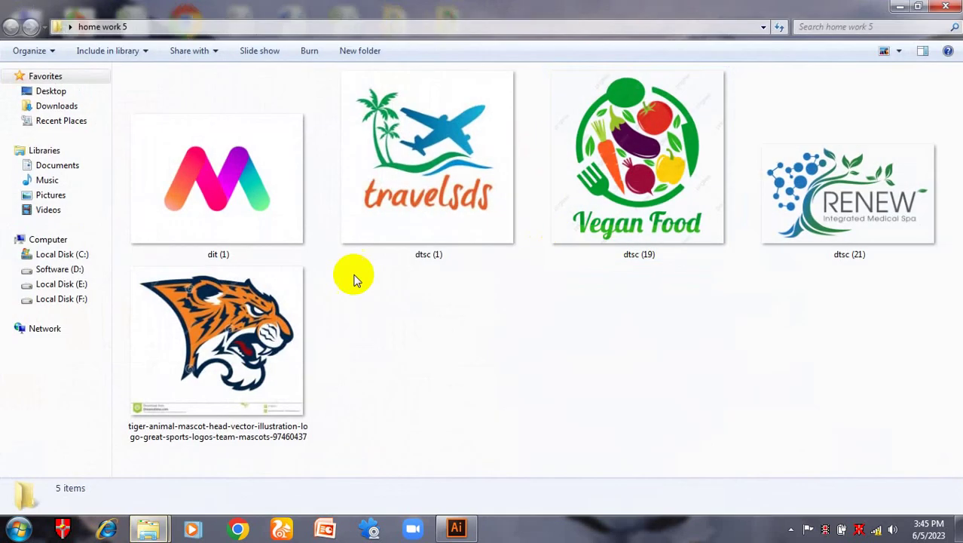
click(305, 315)
key(Return)
scroll(570, 323, up, 5)
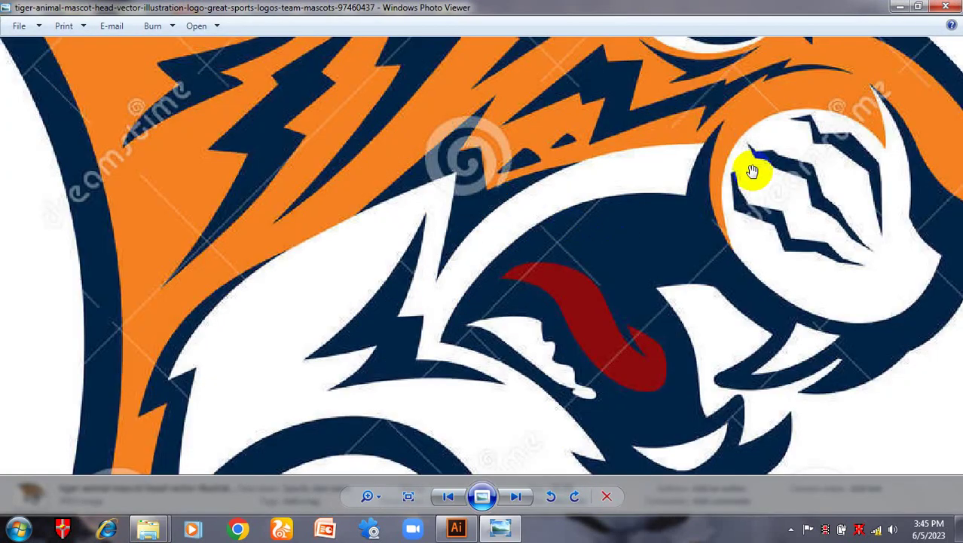
drag(753, 172, 749, 226)
scroll(839, 345, down, 3)
scroll(527, 324, up, 3)
scroll(667, 302, down, 3)
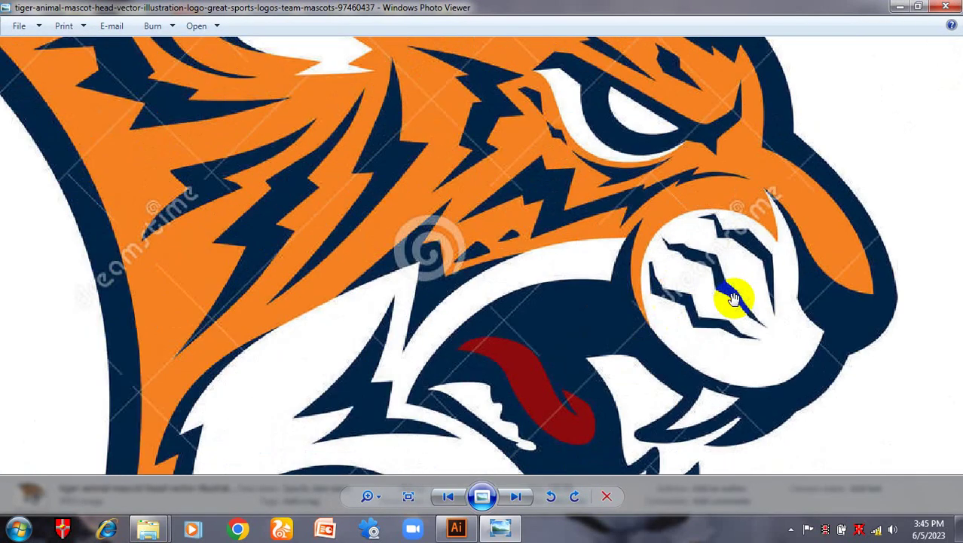
Examine the tiger mascot's muzzle, stripes and overall outline at close and full view, and close the image.
scroll(810, 299, up, 3)
scroll(810, 299, down, 4)
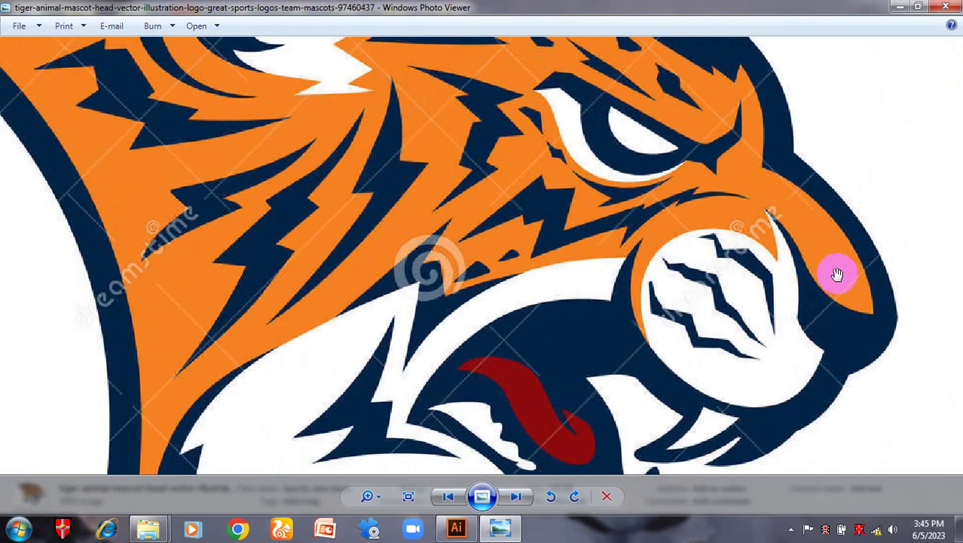
scroll(878, 270, down, 4)
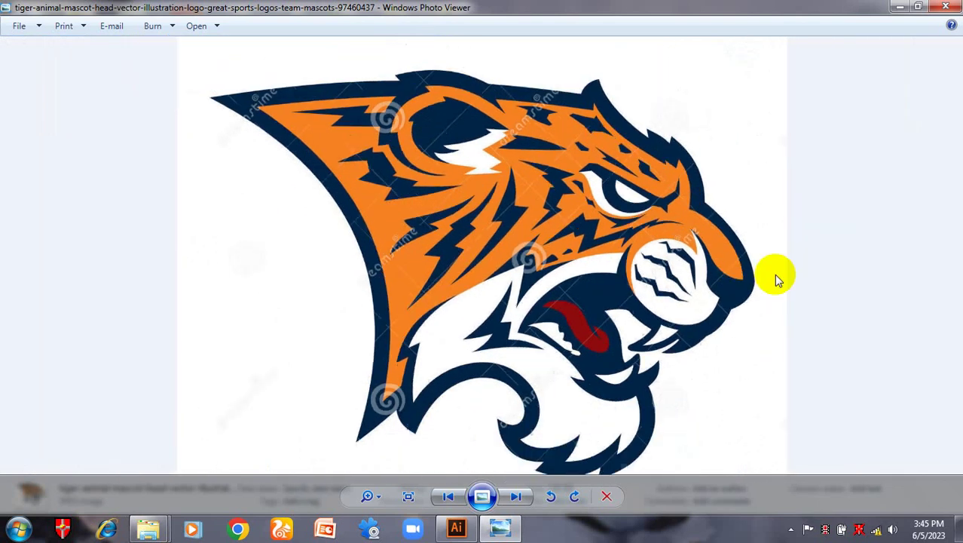
scroll(739, 245, up, 2)
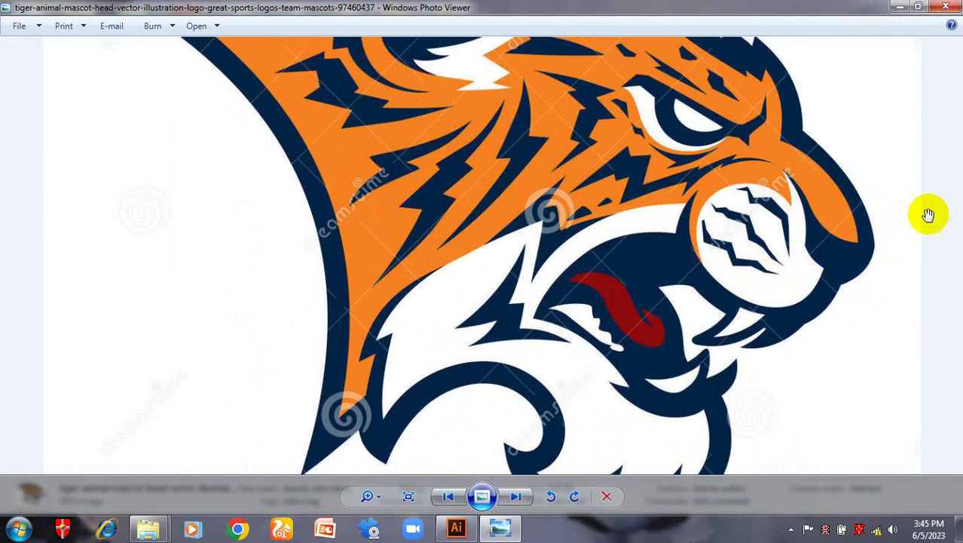
scroll(632, 256, down, 3)
scroll(632, 256, up, 2)
scroll(626, 247, down, 2)
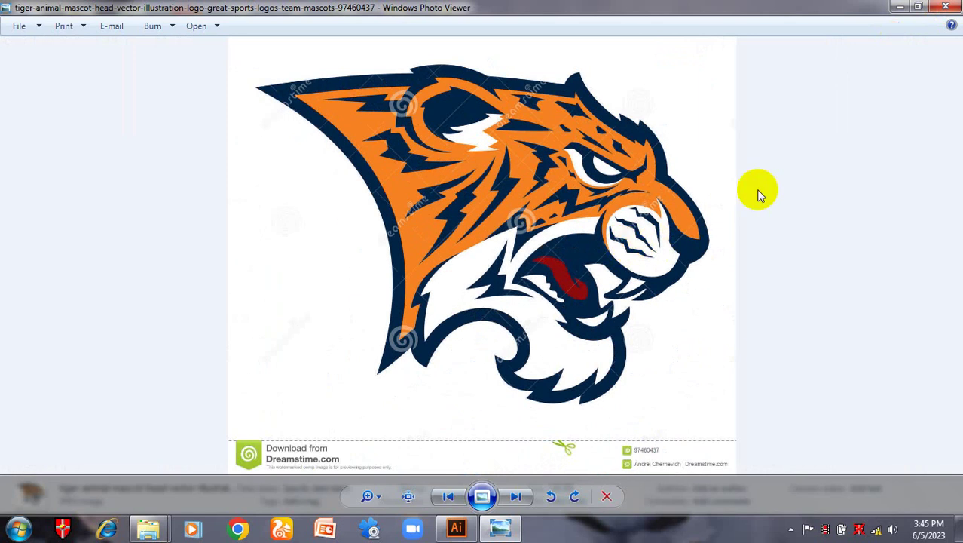
scroll(628, 242, up, 3)
scroll(746, 262, down, 2)
scroll(731, 269, up, 3)
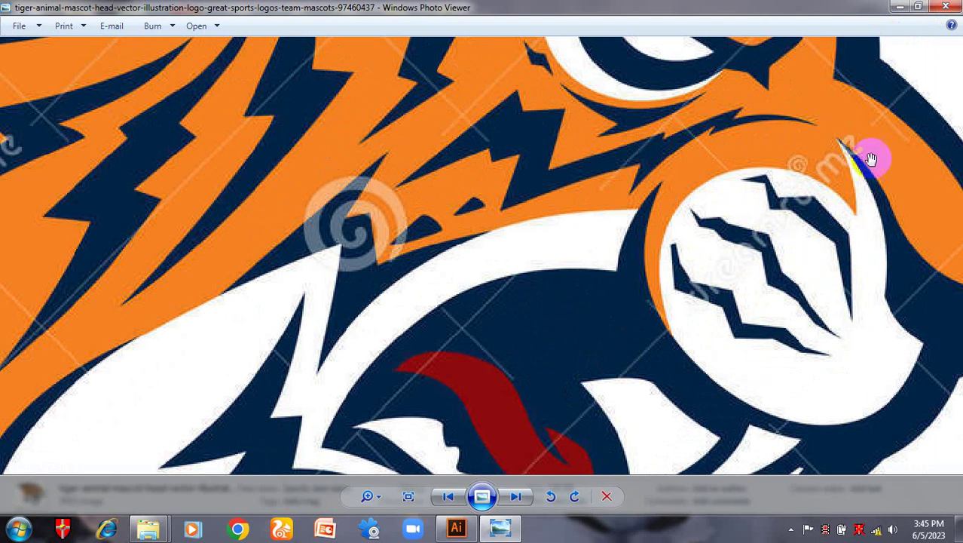
click(947, 7)
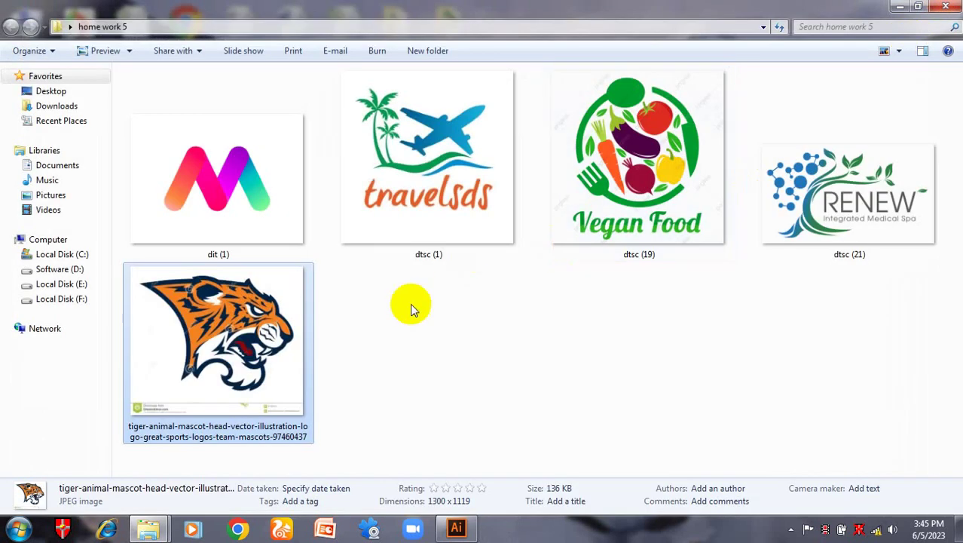
Go to the LOGO folder on Local Disk (F:), check the DIT subfolder, and browse the images in the logo subfolder.
click(68, 299)
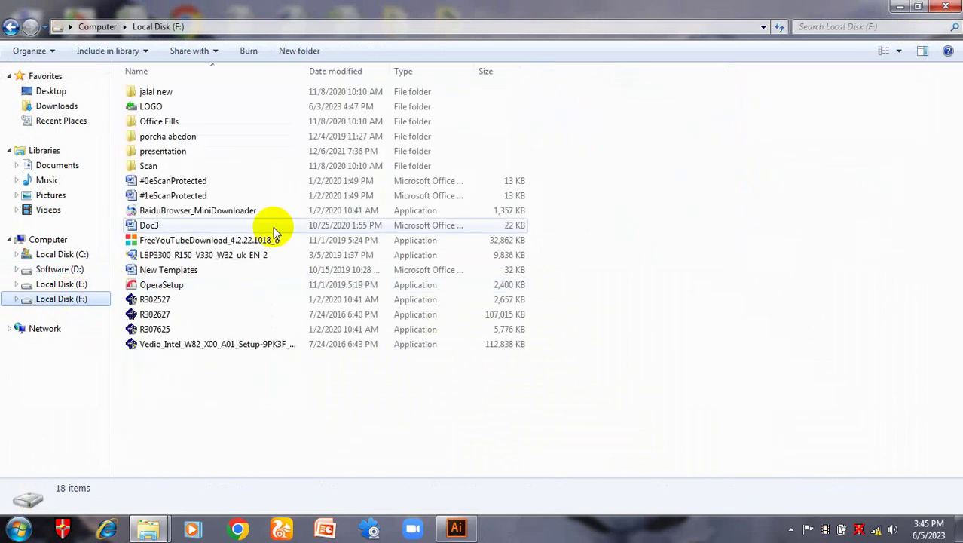
double_click(190, 107)
double_click(181, 132)
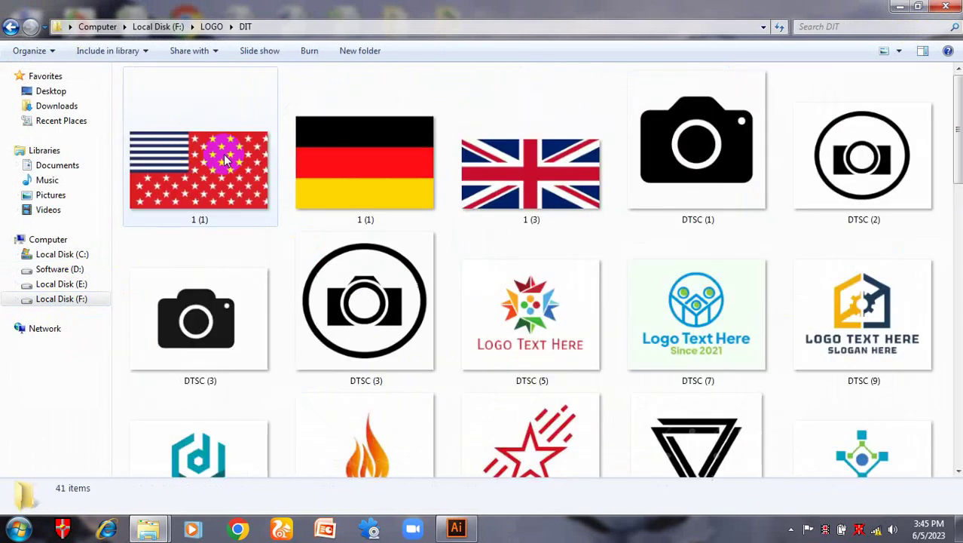
key(BackSpace)
double_click(266, 139)
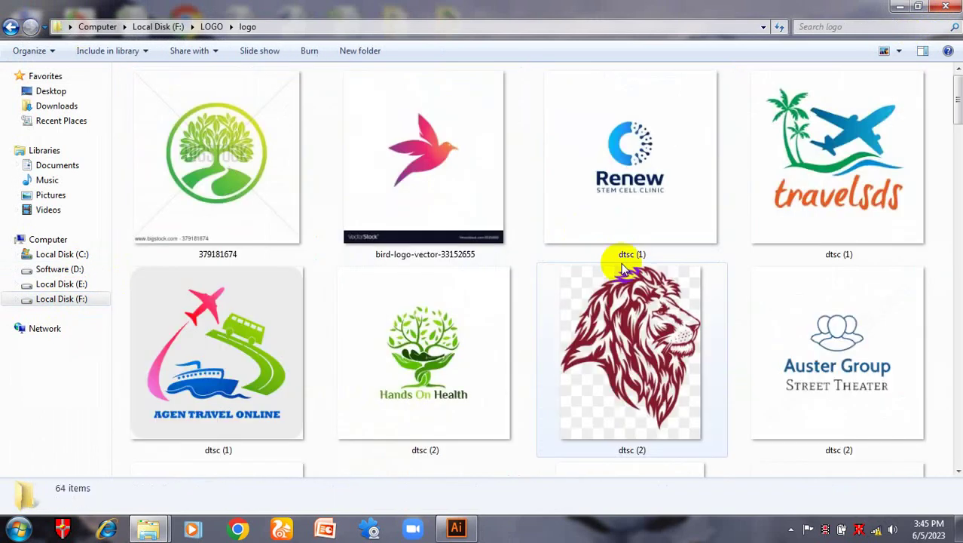
scroll(622, 260, down, 10)
scroll(622, 264, up, 10)
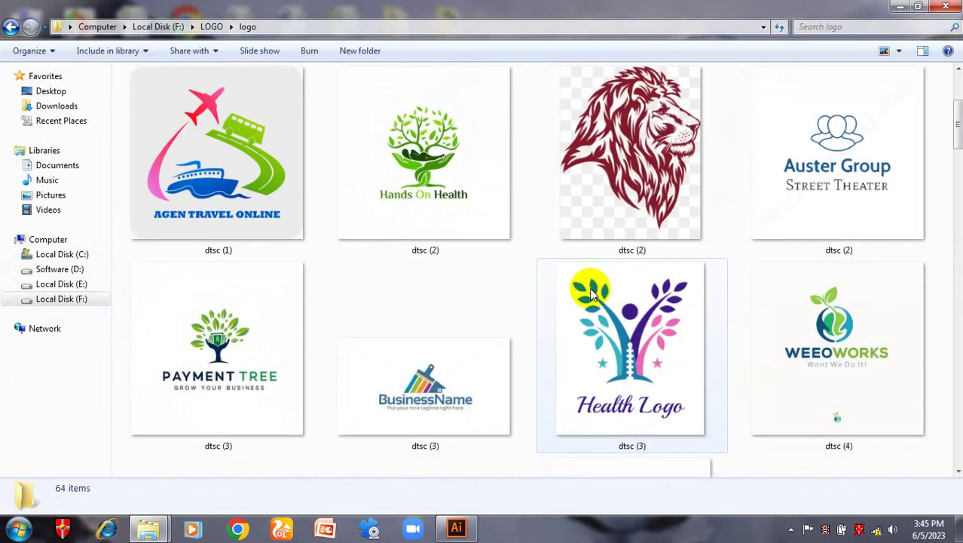
View the red lion head image dtsc (2) and the flying eagle image dtsc (6), closing each one.
click(636, 360)
double_click(635, 361)
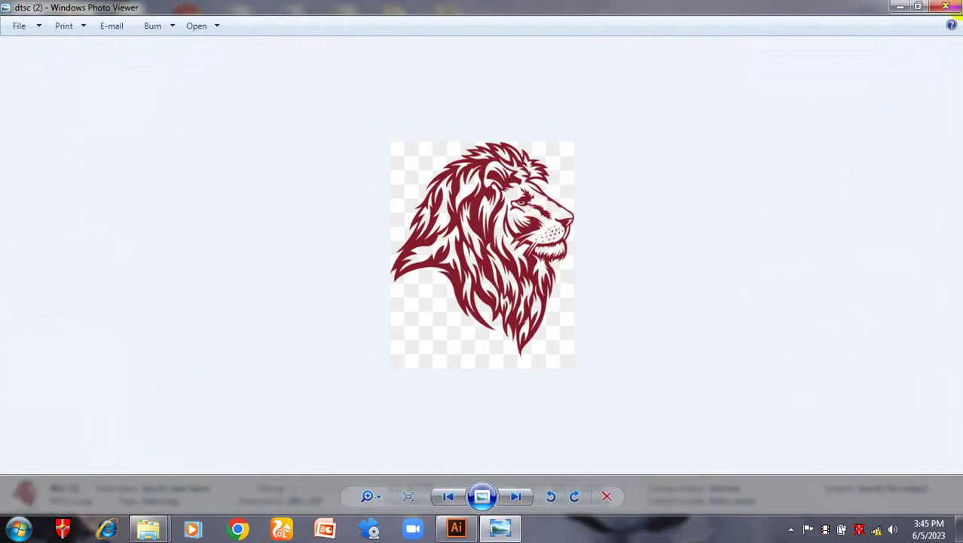
click(946, 7)
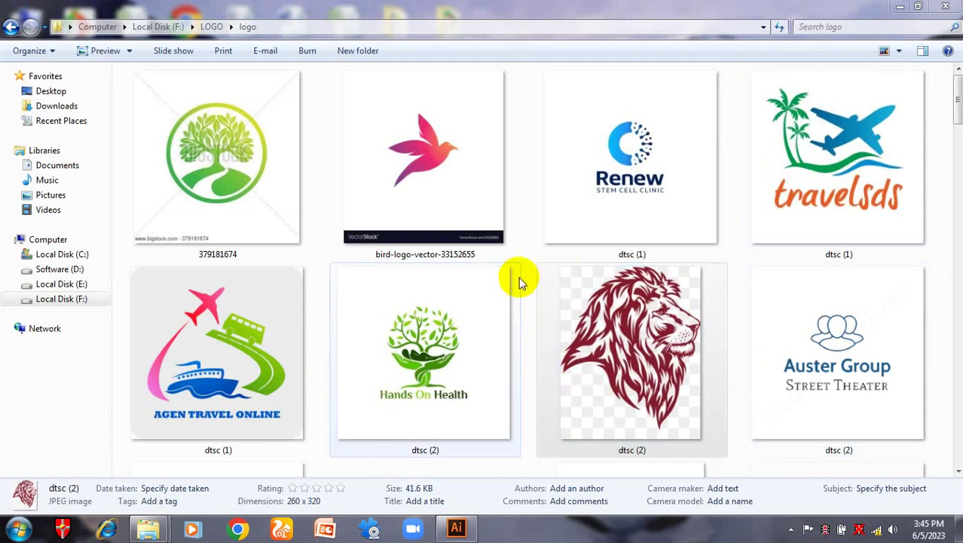
click(494, 278)
scroll(500, 280, down, 4)
scroll(500, 280, down, 6)
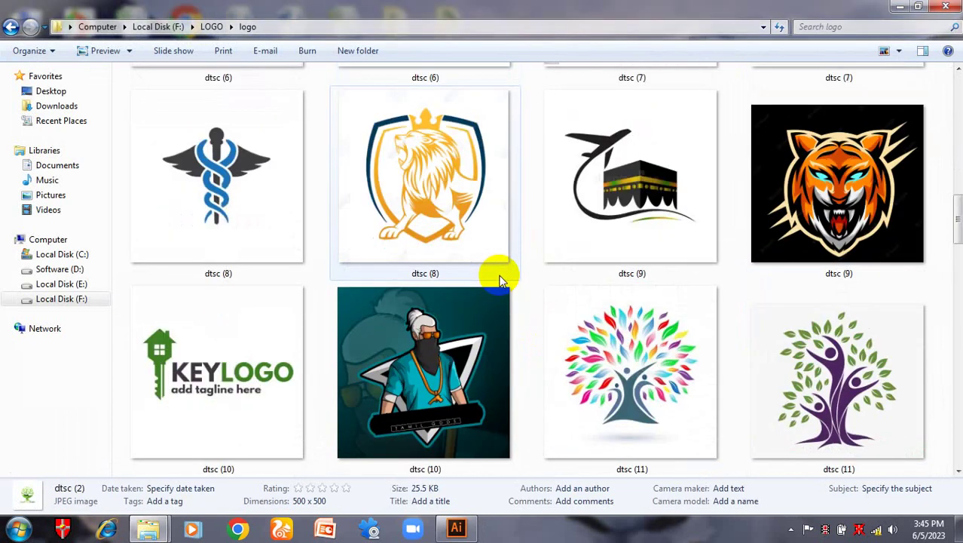
scroll(501, 275, up, 2)
double_click(443, 189)
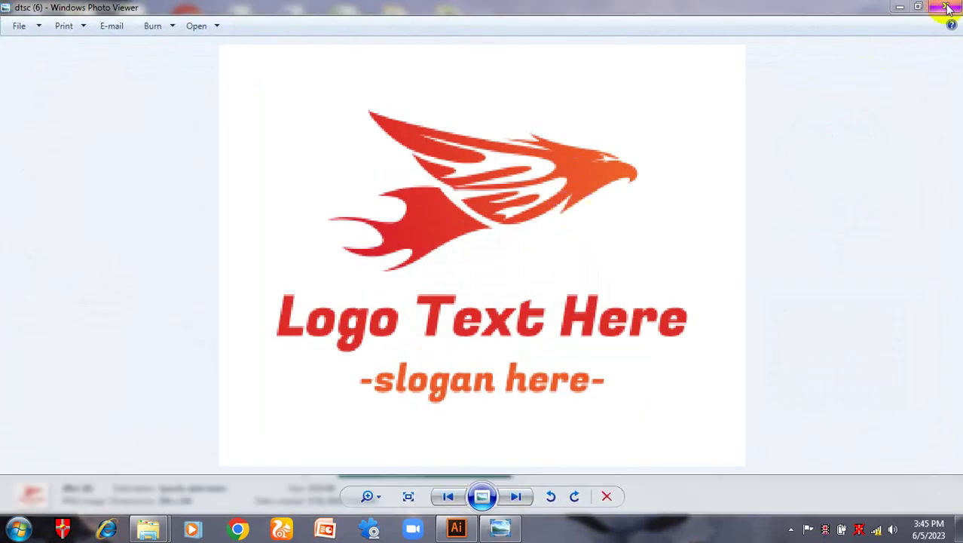
click(946, 7)
Find the multicoloured tree image dtsc (11) in the logo folder and copy it to the desktop.
click(623, 275)
scroll(679, 294, down, 2)
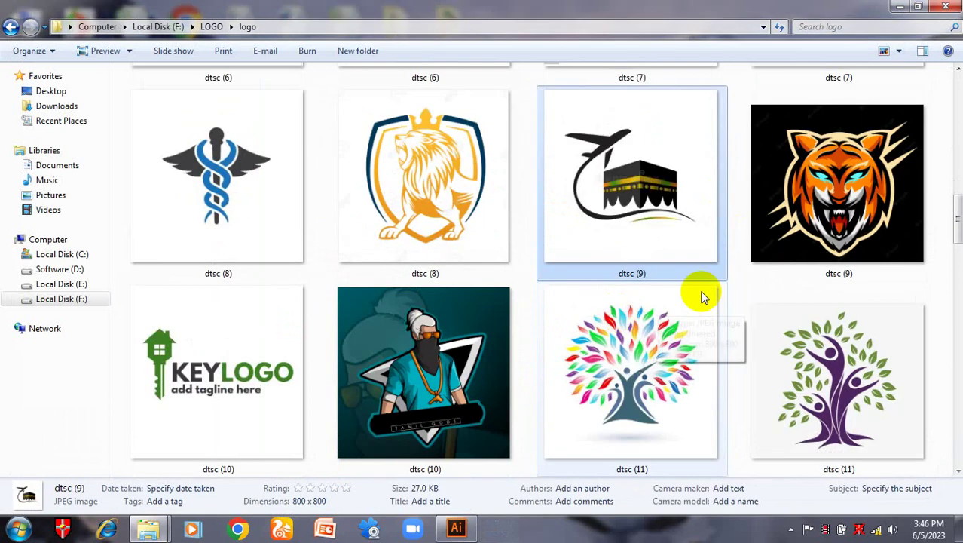
scroll(501, 288, down, 2)
scroll(505, 291, down, 2)
scroll(535, 295, up, 4)
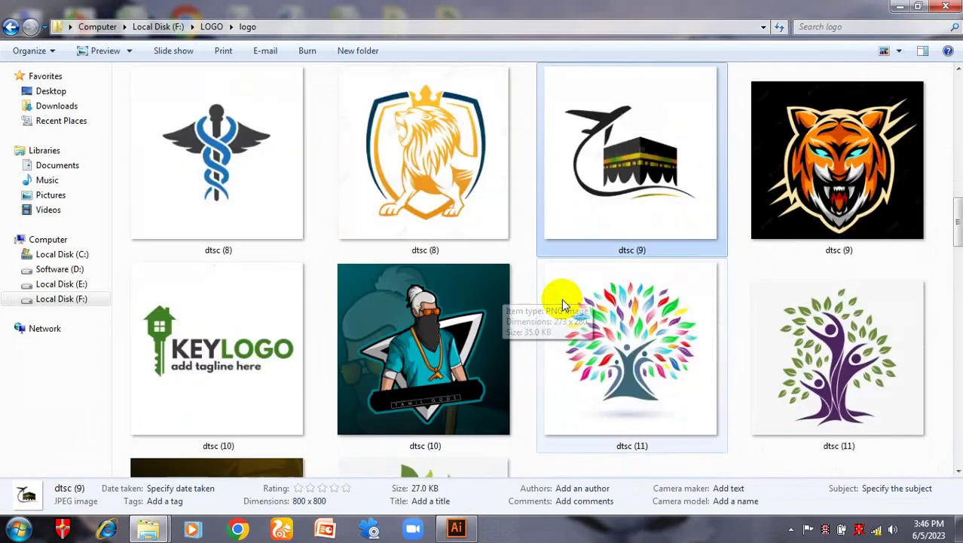
click(642, 331)
scroll(642, 331, down, 1)
drag(952, 524, 837, 188)
Close the extra DIT folder window and bring the logo folder back up.
click(149, 530)
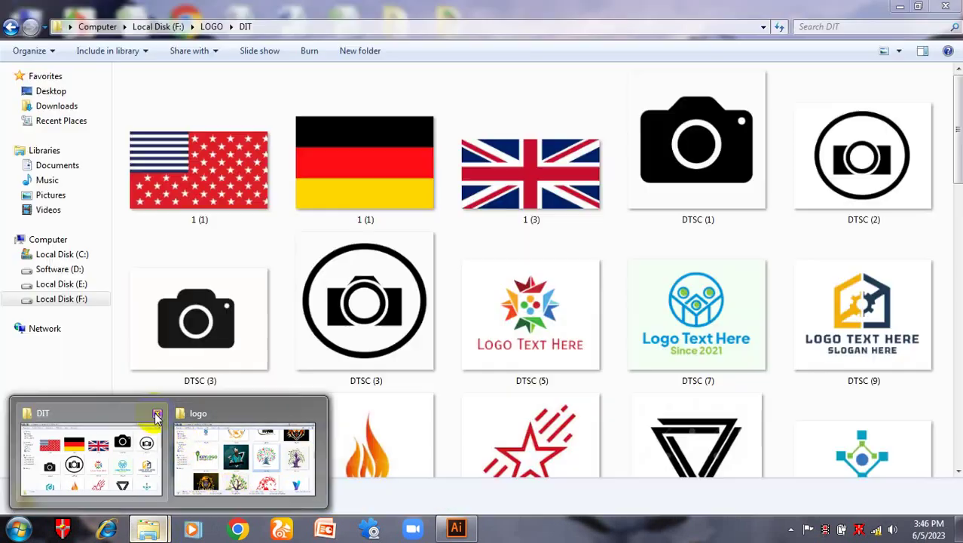
click(156, 413)
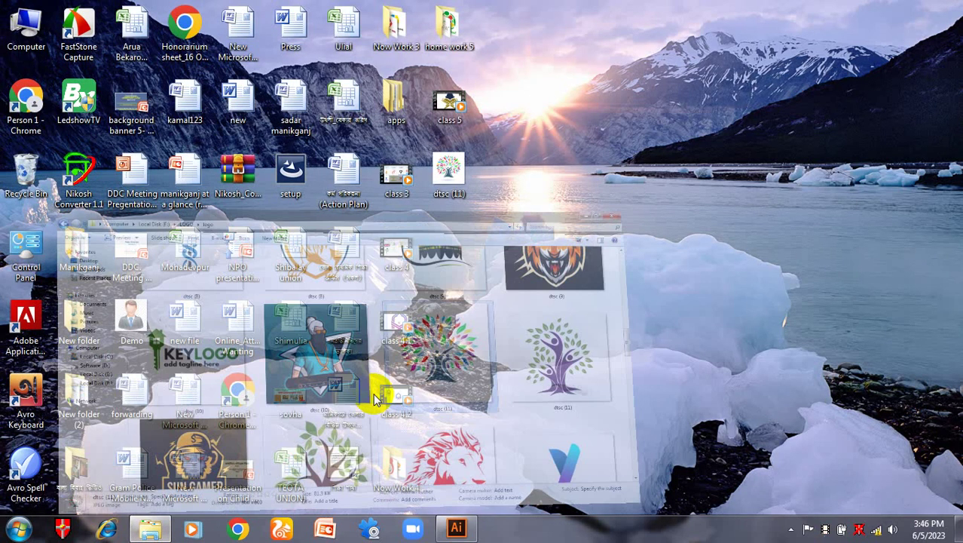
click(159, 452)
Browse the remaining images of the logo folder, then go up and look through the LOGO folder.
scroll(468, 336, down, 8)
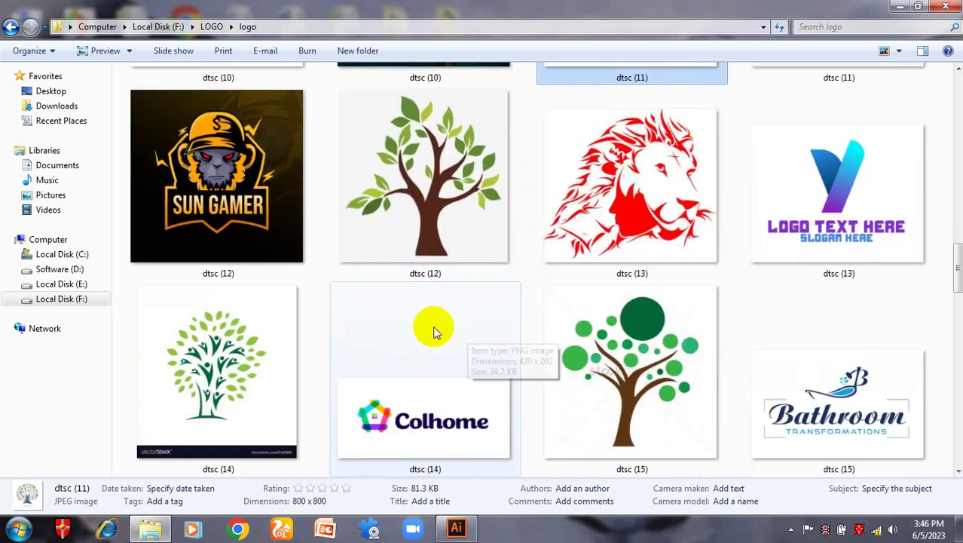
scroll(426, 308, down, 1)
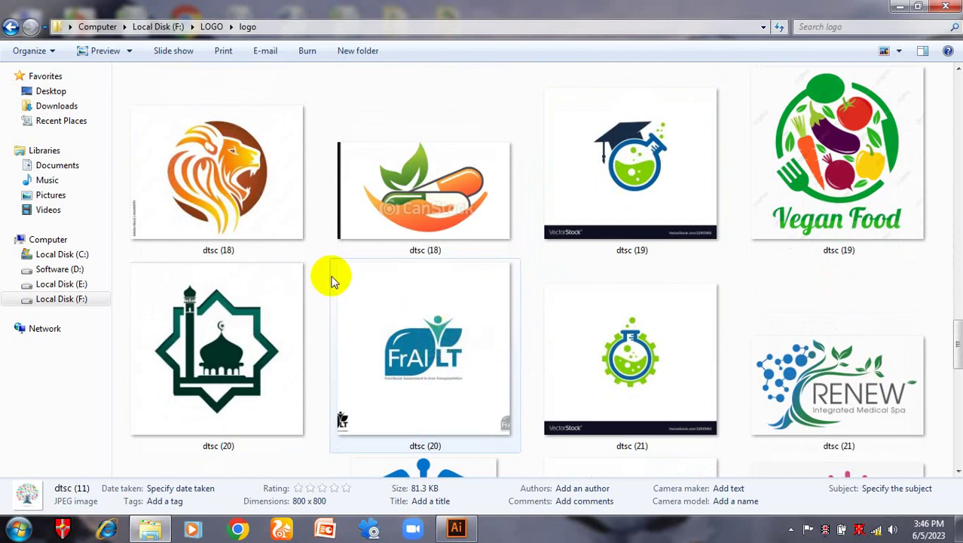
scroll(496, 254, down, 4)
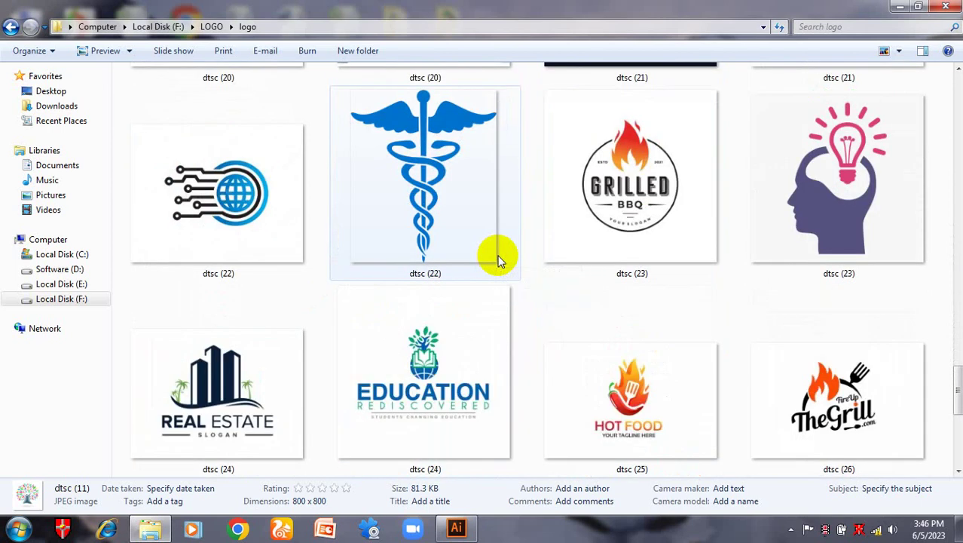
scroll(498, 256, down, 2)
scroll(498, 257, down, 2)
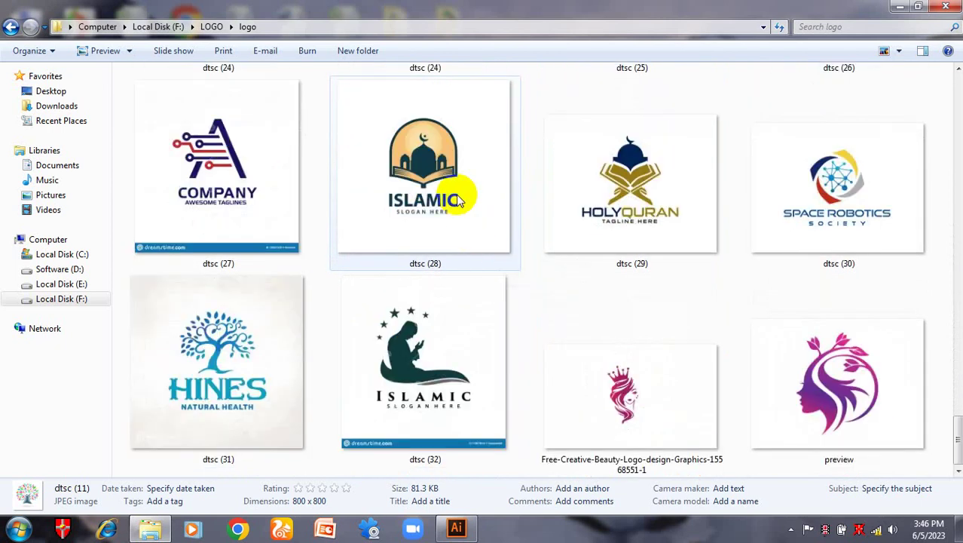
key(BackSpace)
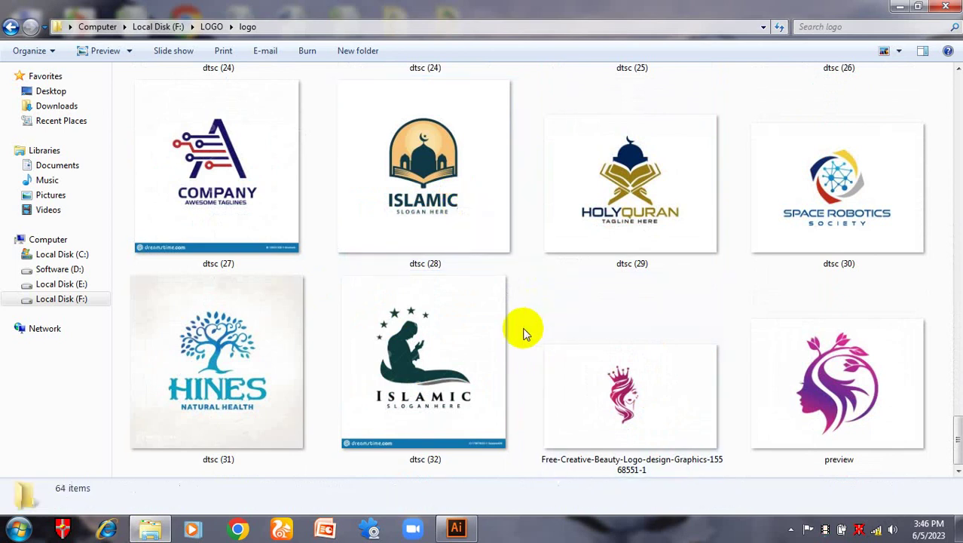
key(Right)
scroll(525, 334, down, 10)
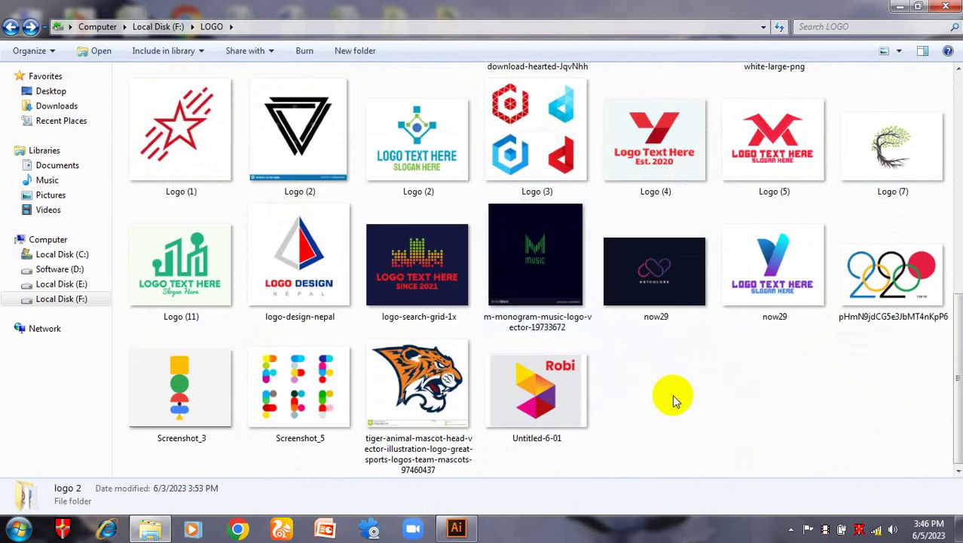
scroll(675, 400, up, 10)
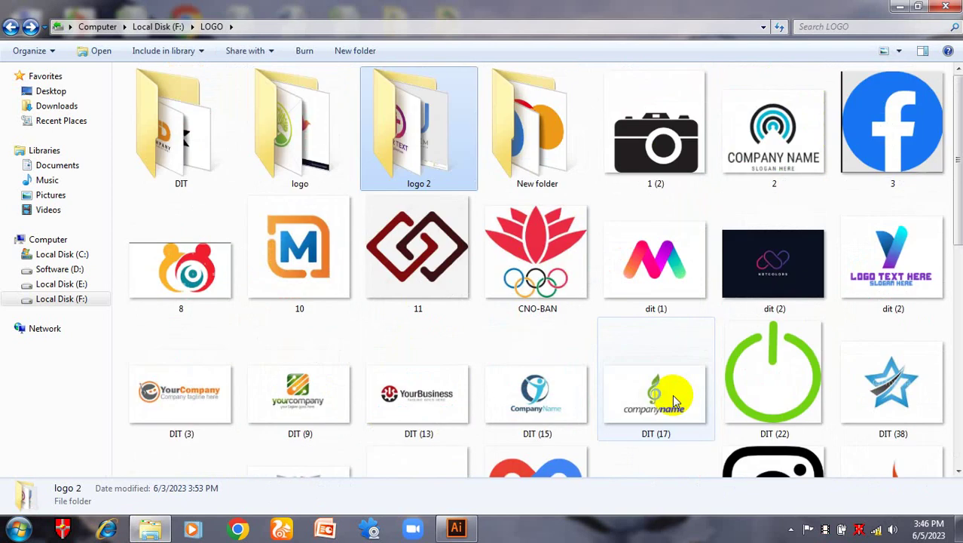
View the NETCOLORS logo image dit (2) up close, close it, and copy the file to the desktop.
double_click(742, 268)
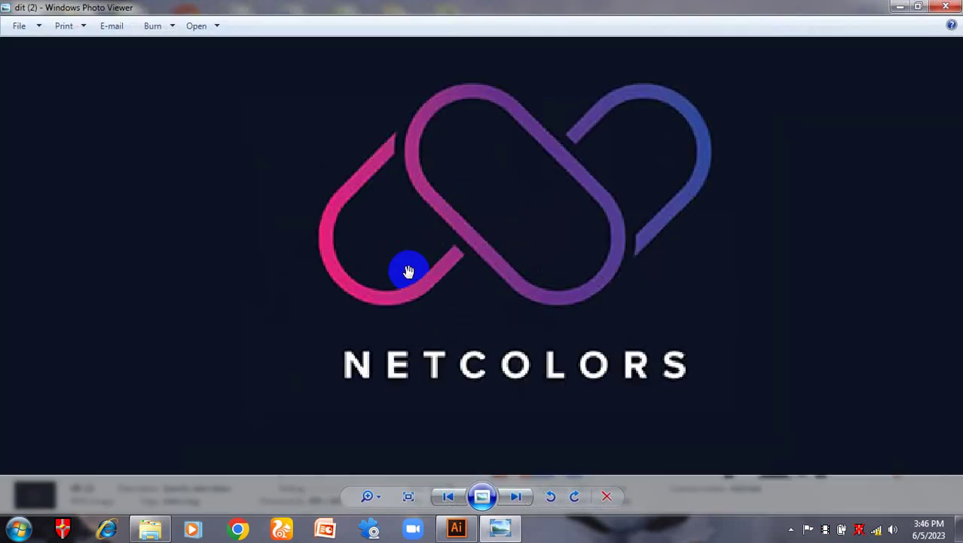
drag(522, 242, 519, 303)
scroll(523, 292, down, 4)
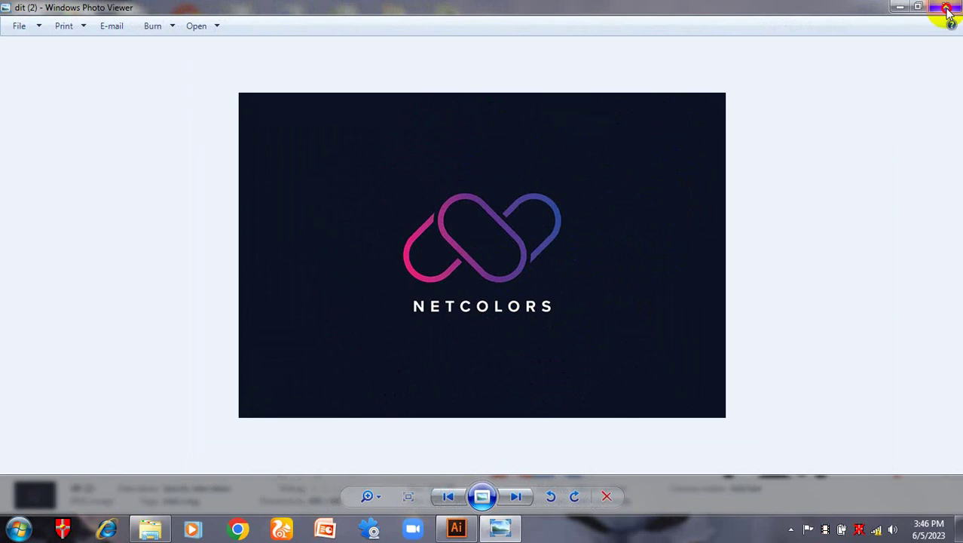
click(948, 9)
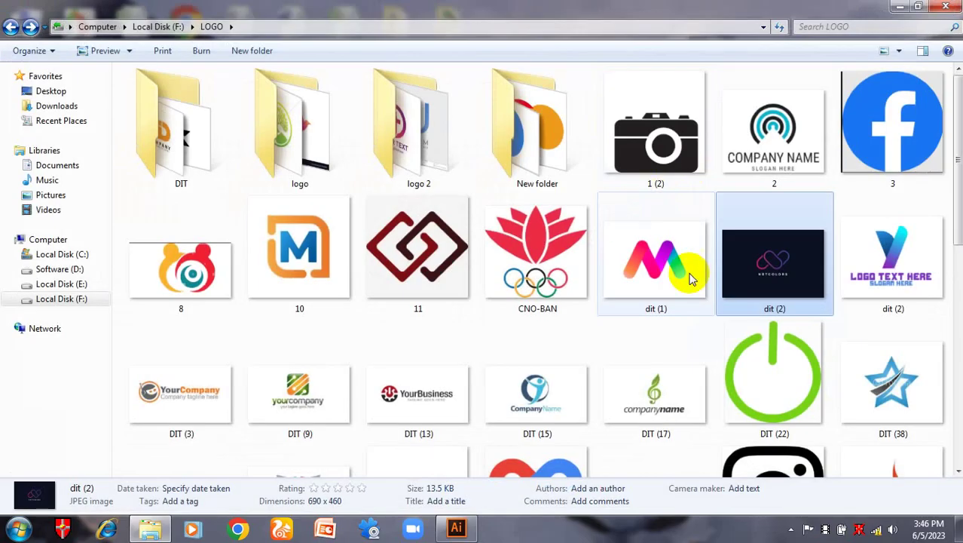
click(958, 526)
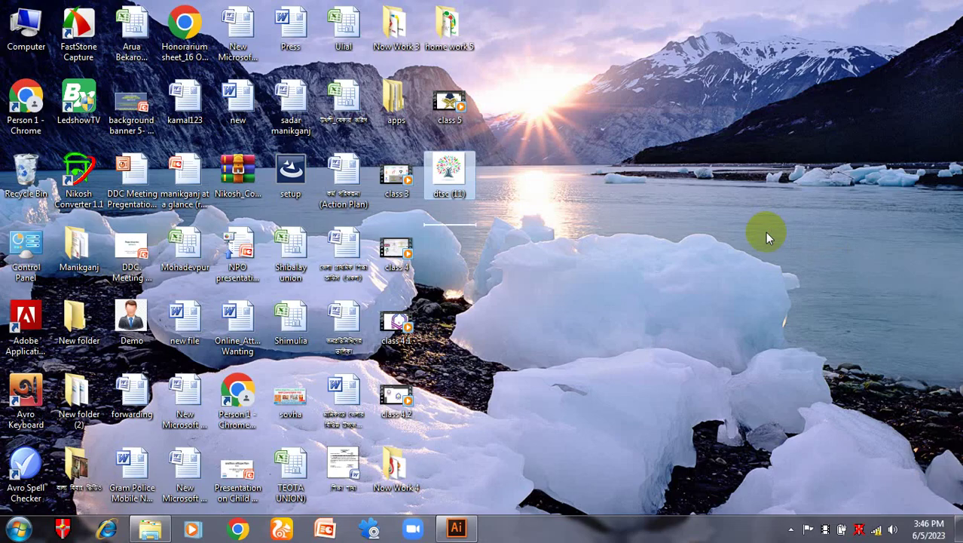
double_click(394, 335)
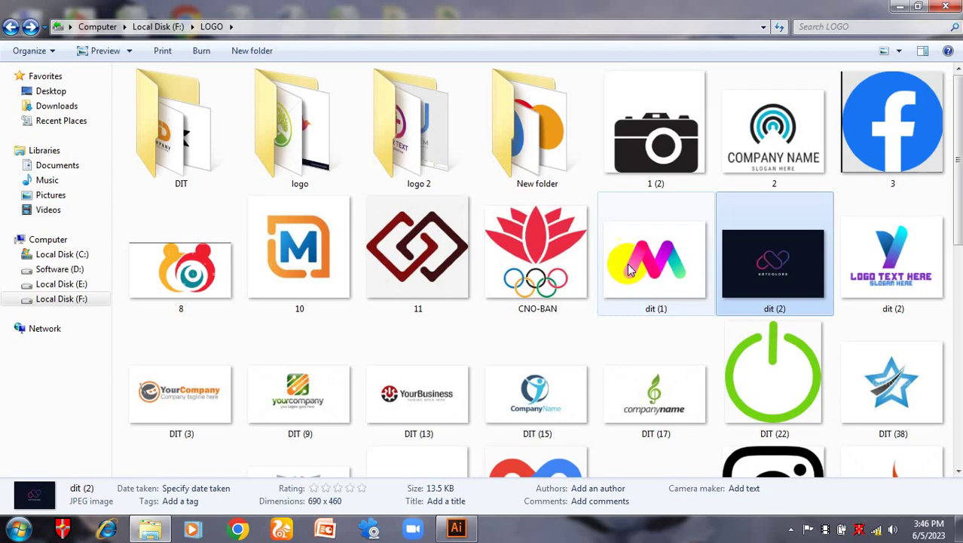
Look through the LOGO folder and its logo subfolder for another reference, and open the logo 2 subfolder.
scroll(283, 300, down, 3)
scroll(302, 287, up, 3)
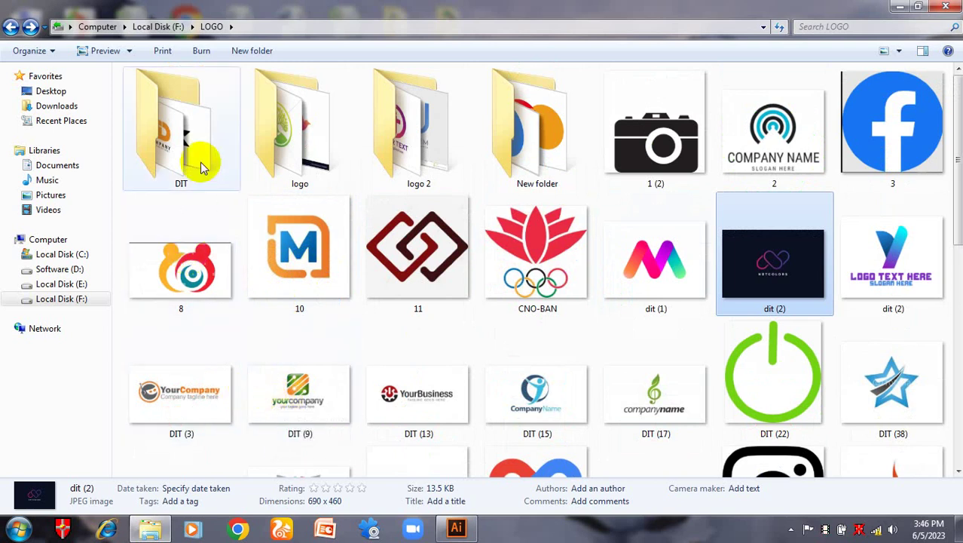
click(279, 143)
double_click(281, 143)
key(BackSpace)
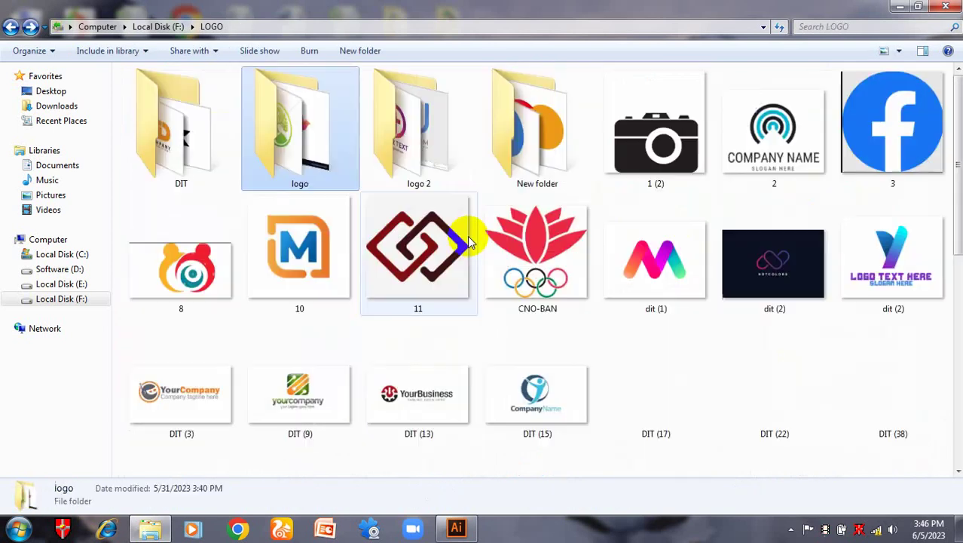
key(Right)
key(Return)
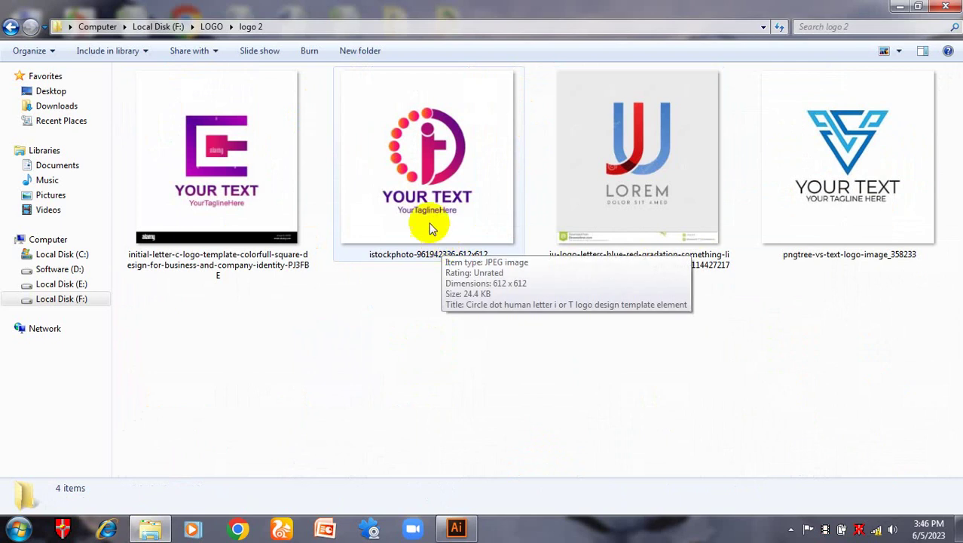
click(436, 230)
drag(954, 502, 874, 430)
drag(533, 236, 435, 377)
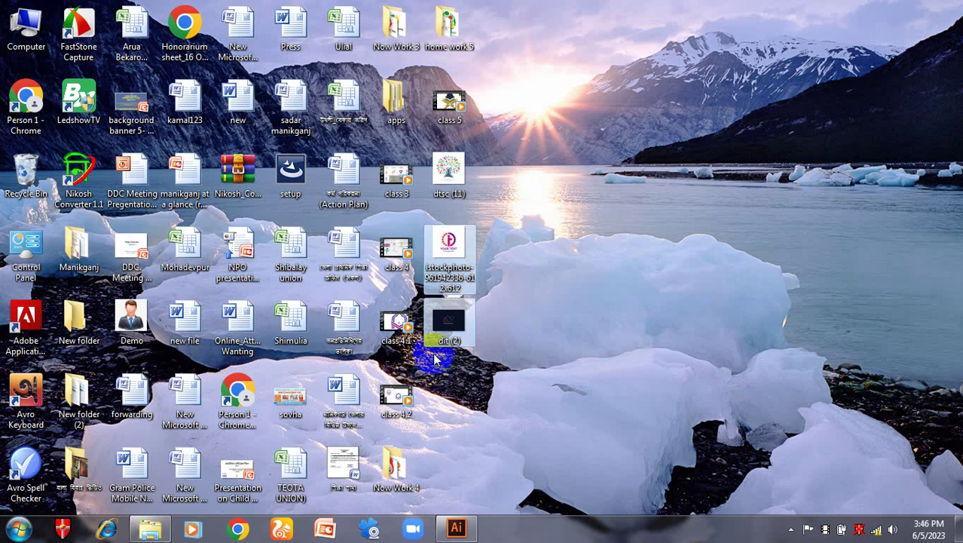
click(434, 360)
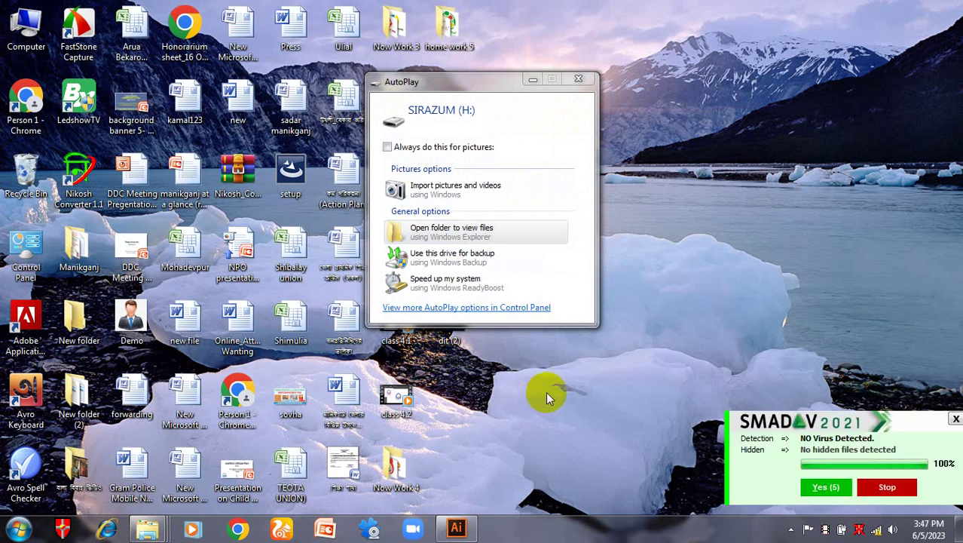
click(578, 80)
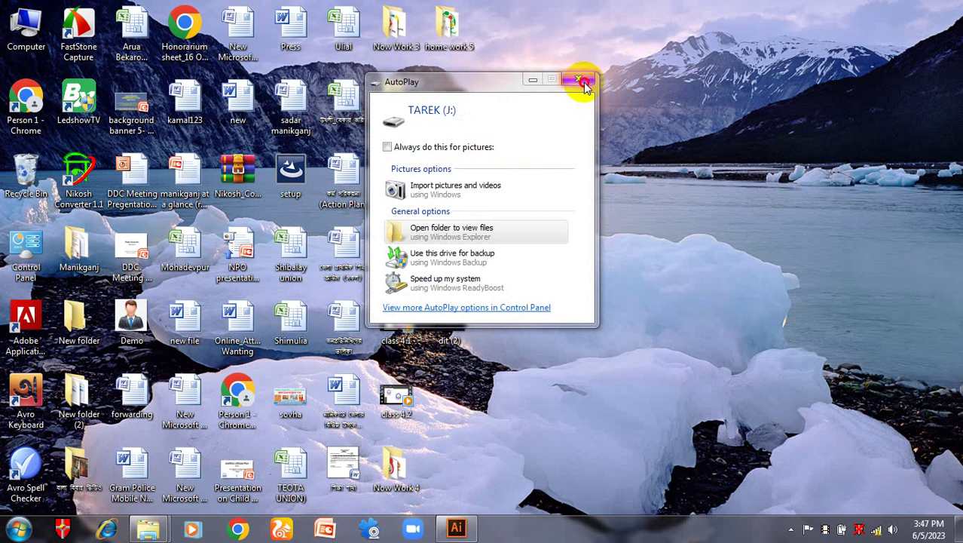
click(584, 81)
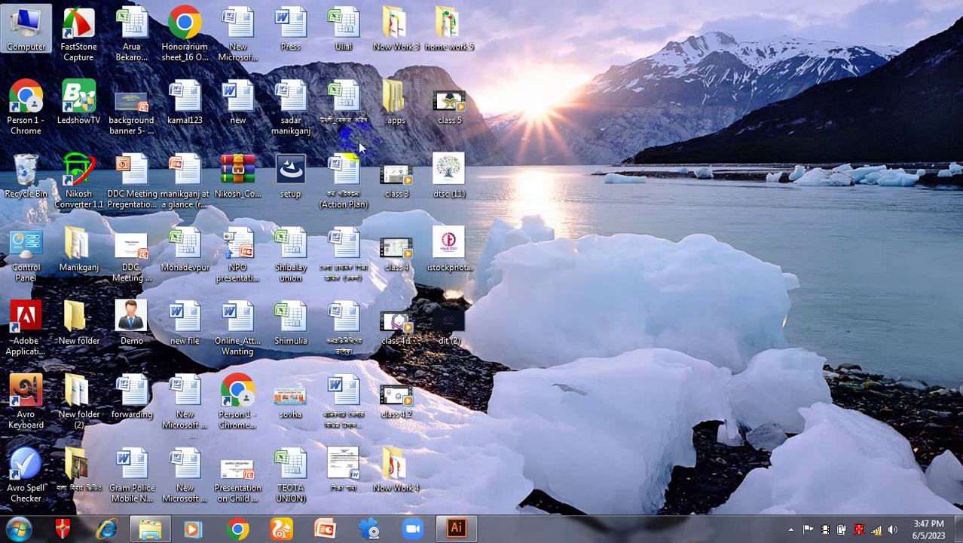
drag(481, 217, 426, 380)
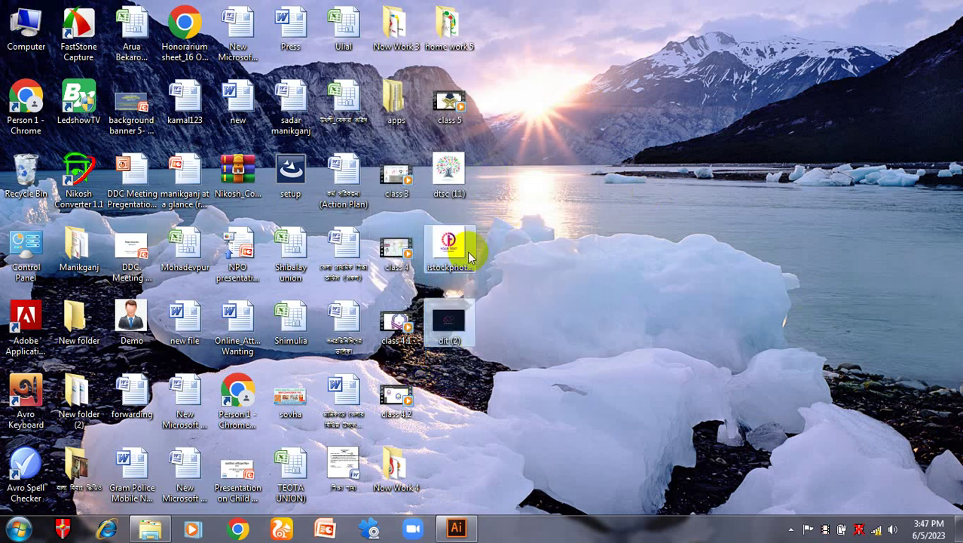
right_click(452, 232)
mouse_move(595, 393)
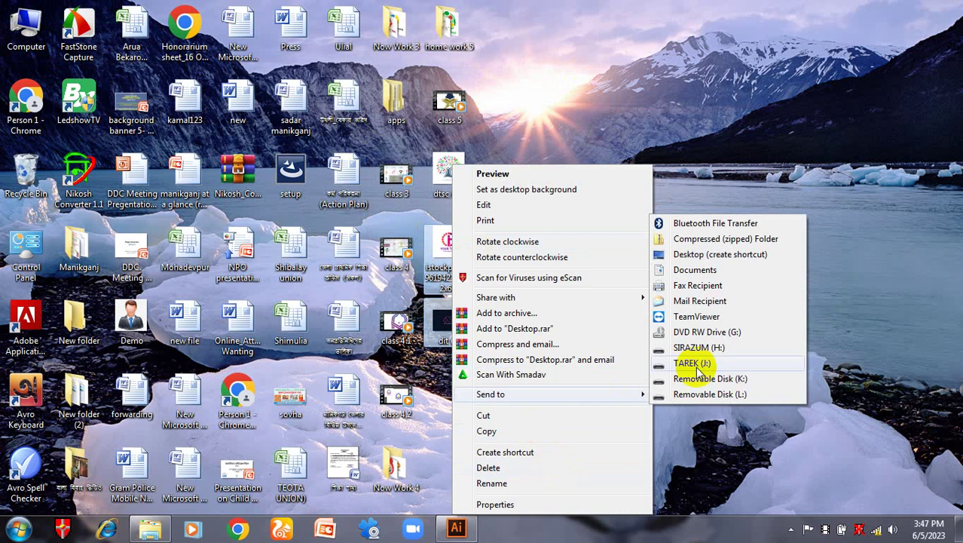
click(721, 347)
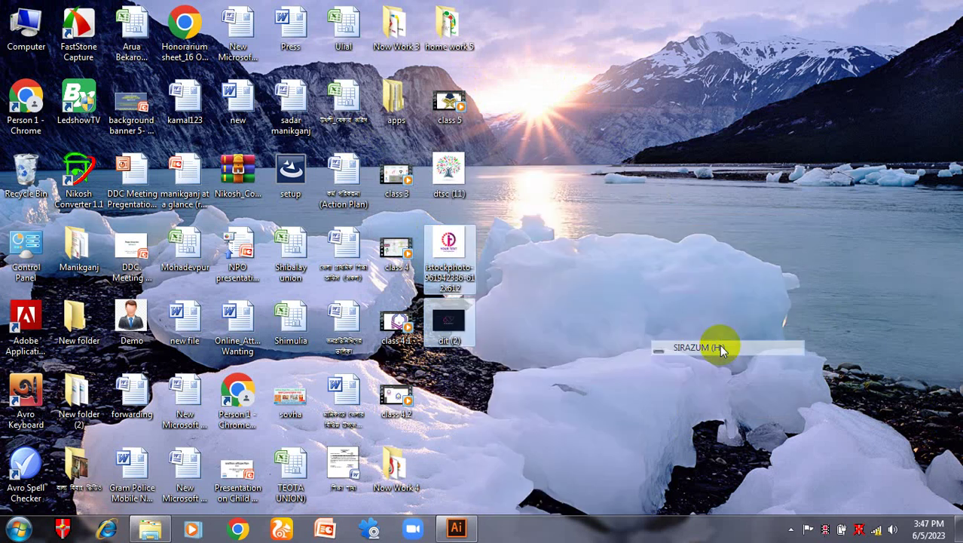
right_click(449, 249)
mouse_move(567, 393)
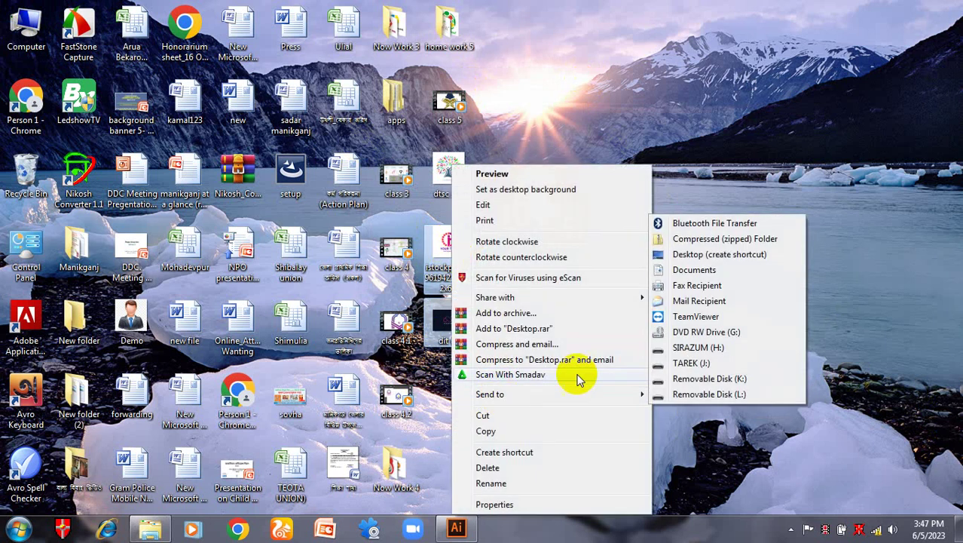
click(710, 362)
Send the same two images to removable disks K: and L:.
right_click(463, 247)
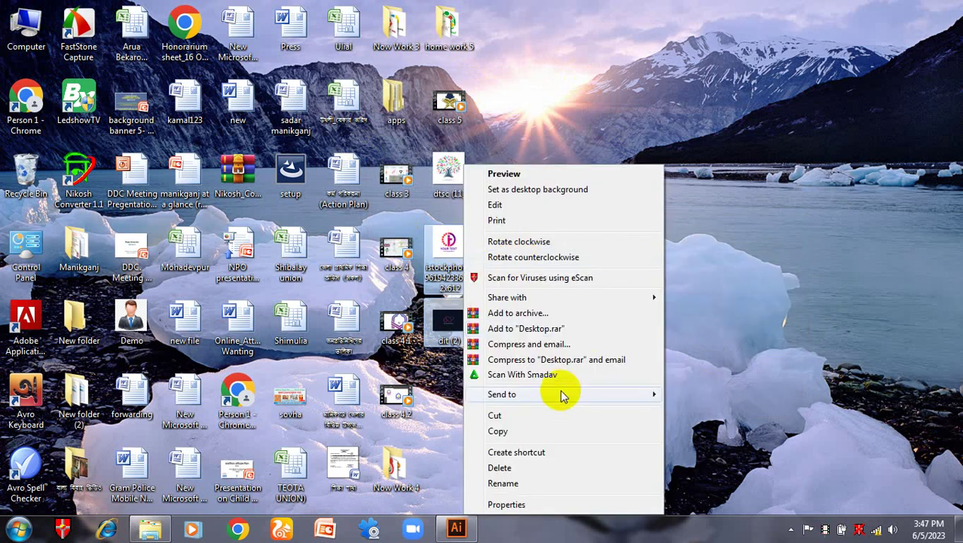
mouse_move(565, 394)
click(712, 379)
right_click(447, 239)
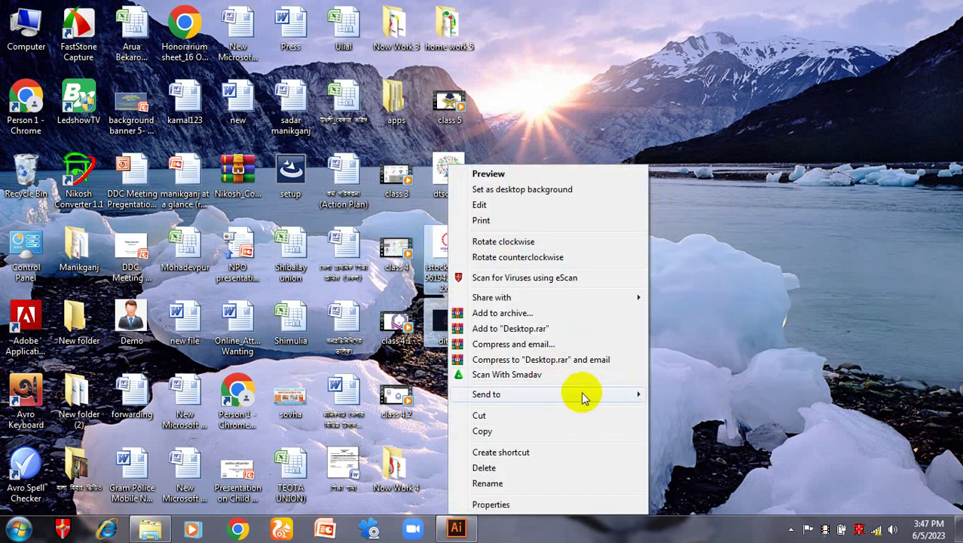
mouse_move(580, 394)
click(769, 397)
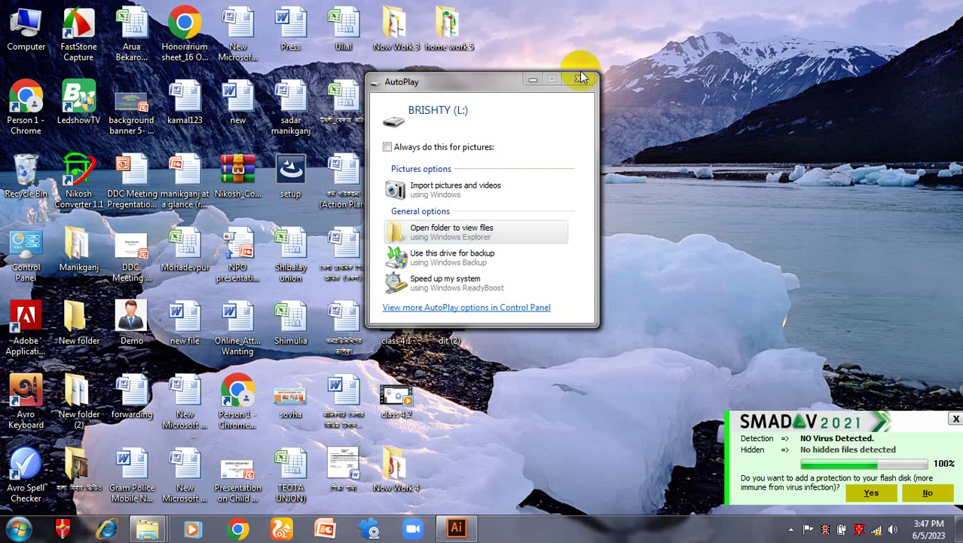
Dismiss the AutoPlay prompts of the newly connected flash drives.
click(582, 72)
click(581, 74)
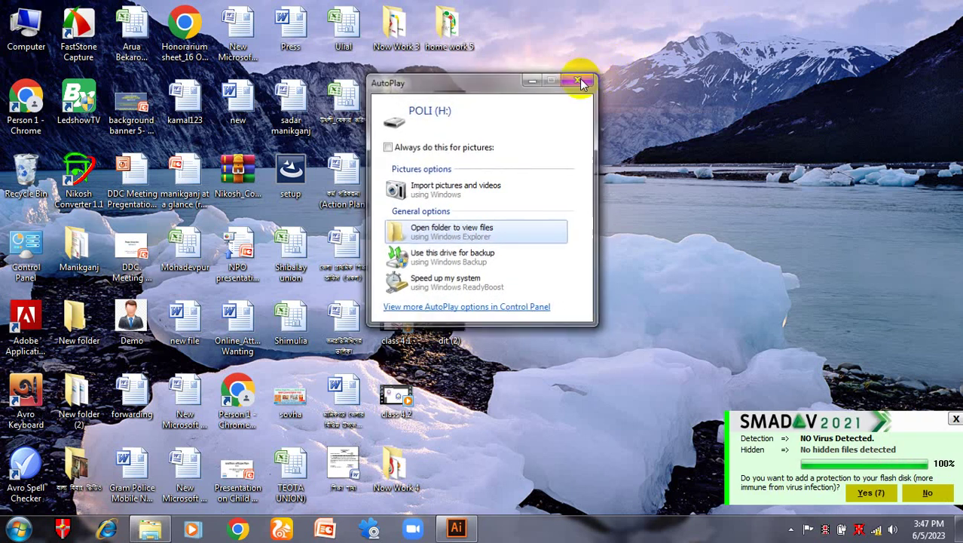
click(578, 78)
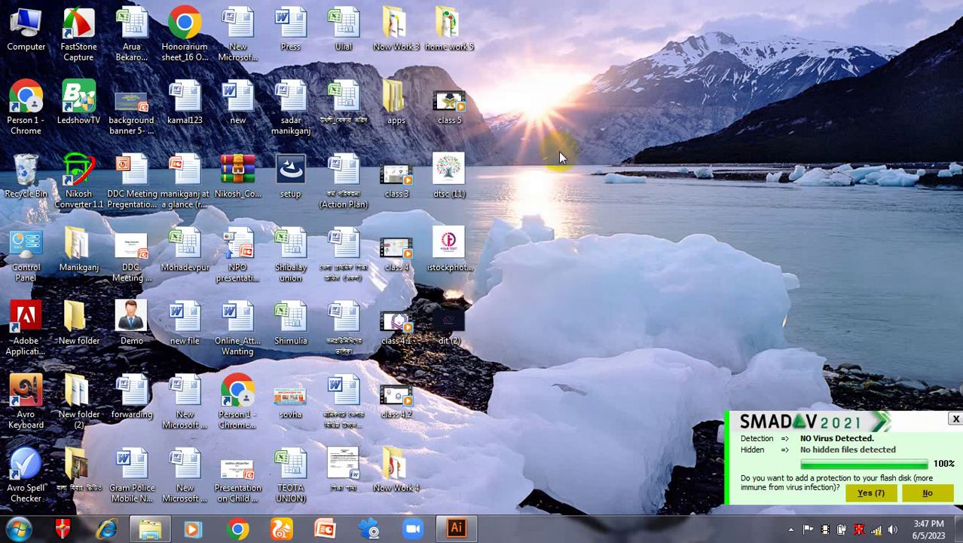
right_click(455, 244)
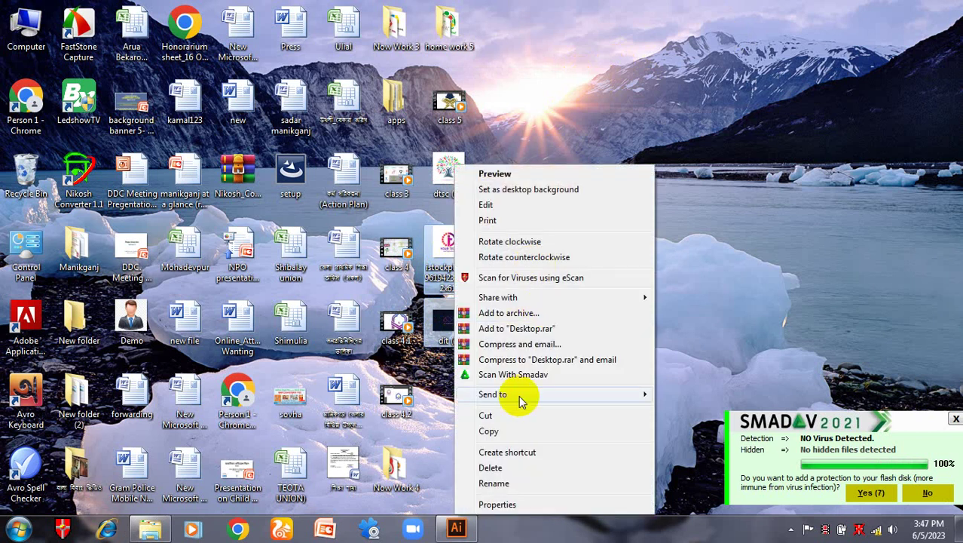
mouse_move(521, 394)
click(705, 347)
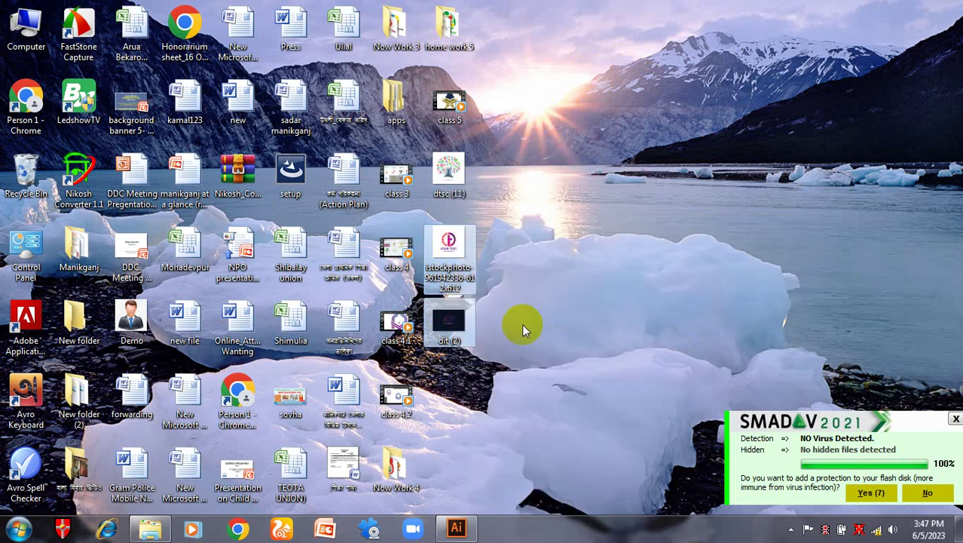
right_click(456, 248)
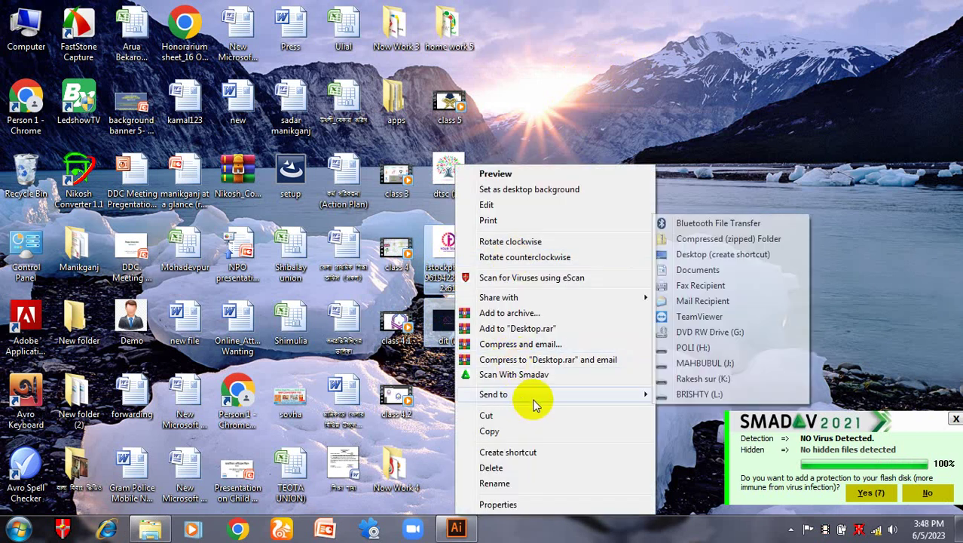
click(705, 363)
right_click(450, 248)
mouse_move(550, 397)
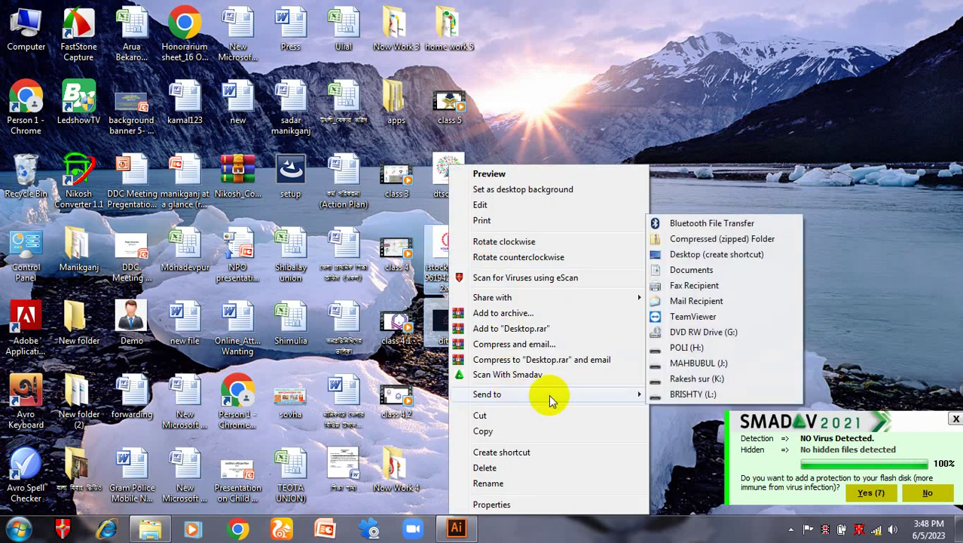
click(728, 378)
right_click(458, 252)
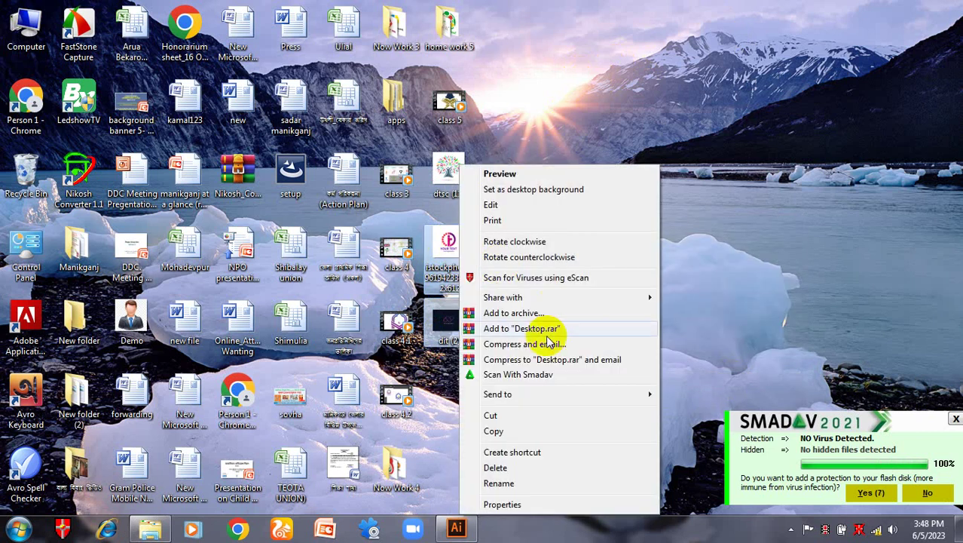
click(705, 394)
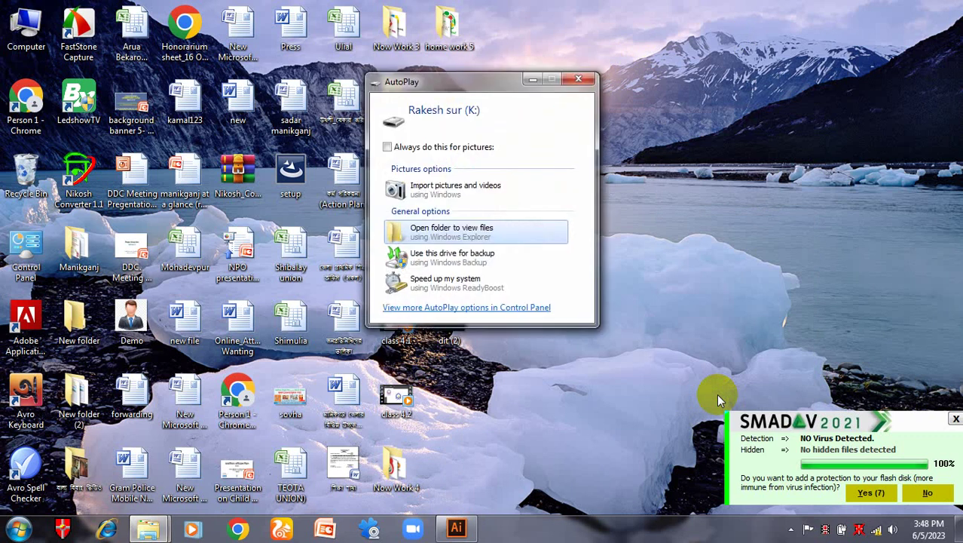
Dismiss the AutoPlay windows, the scan-and-fix prompt for drive K: and the Smadav notification.
key(Escape)
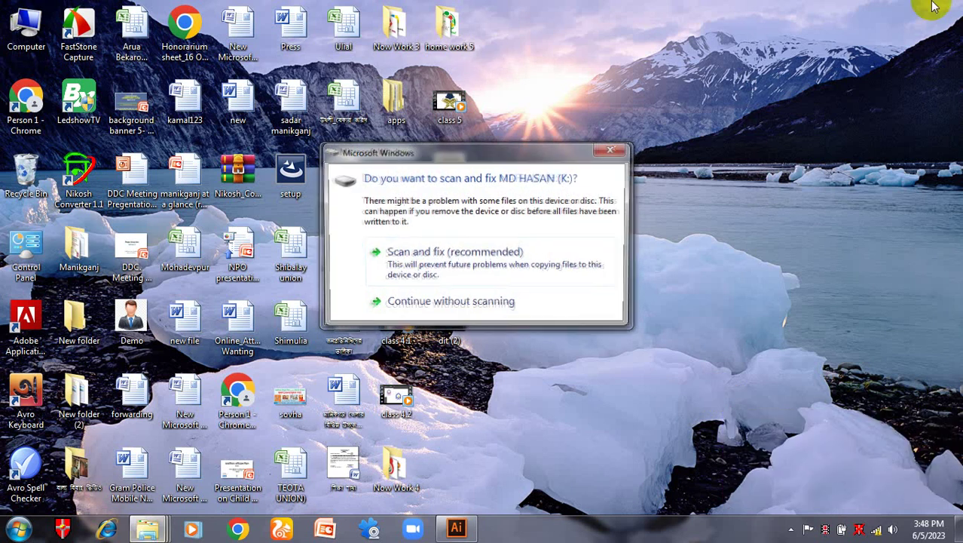
click(609, 152)
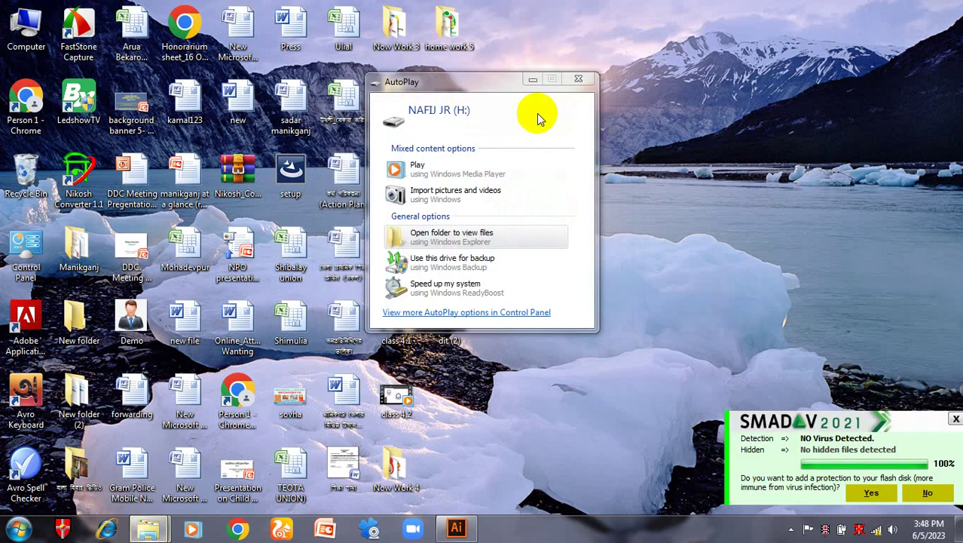
click(575, 81)
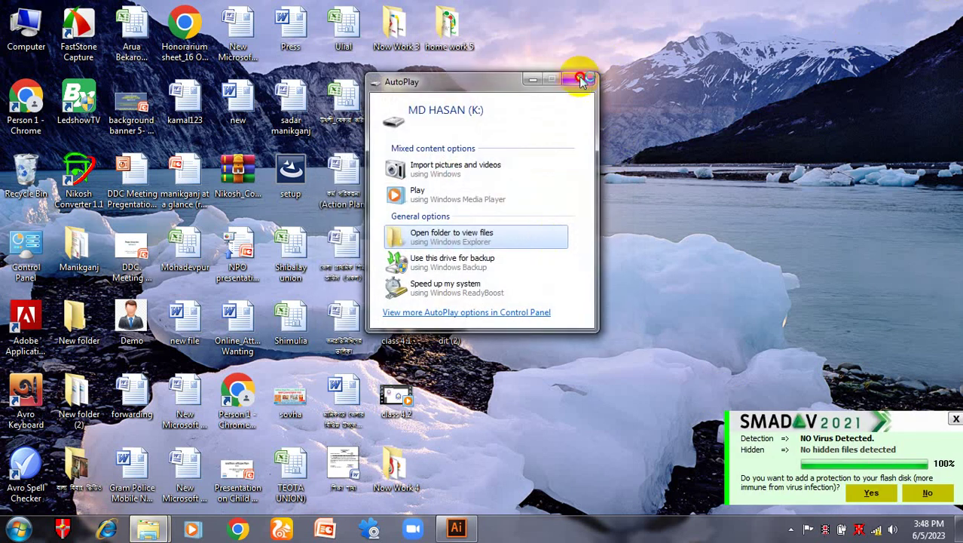
click(577, 81)
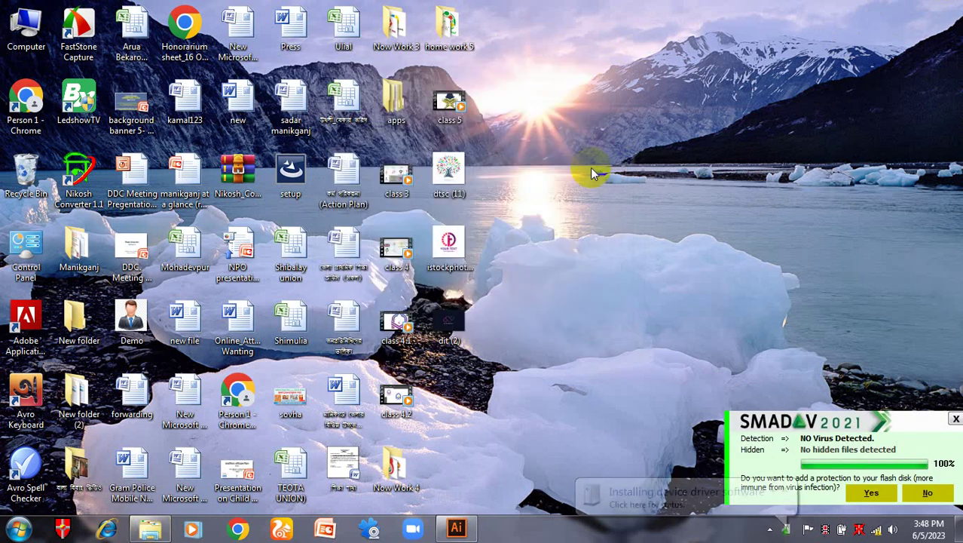
click(955, 418)
click(784, 490)
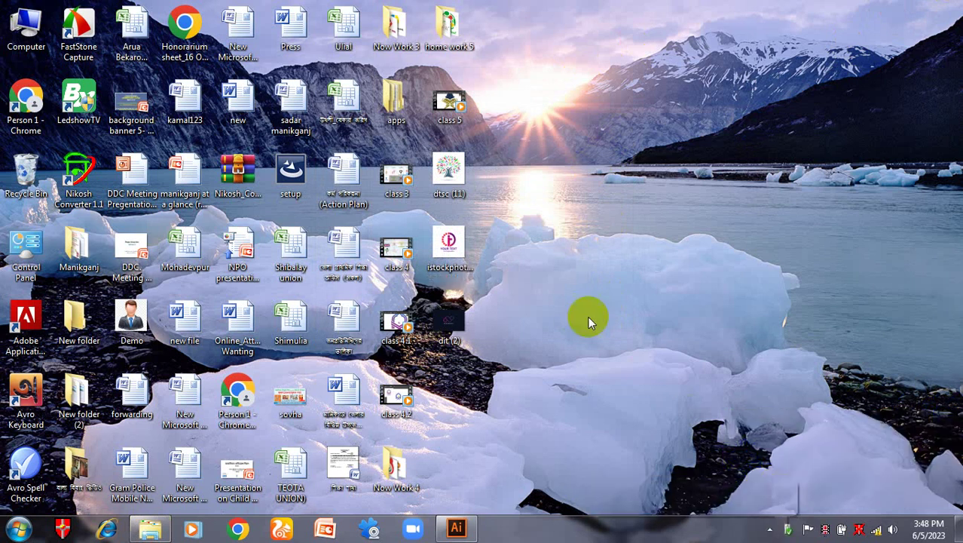
click(784, 490)
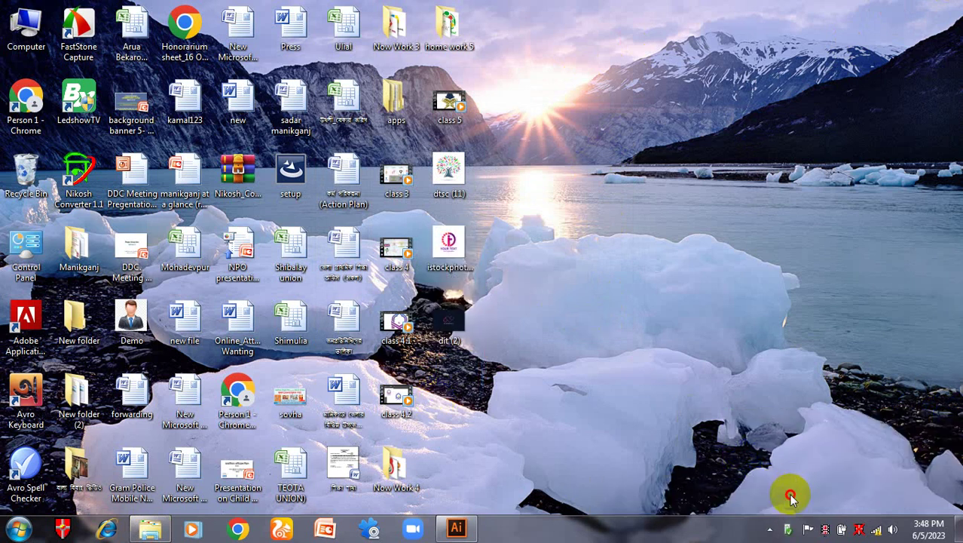
Dismiss the remaining prompts for drive L: and force-close the Smadav virus report.
click(611, 151)
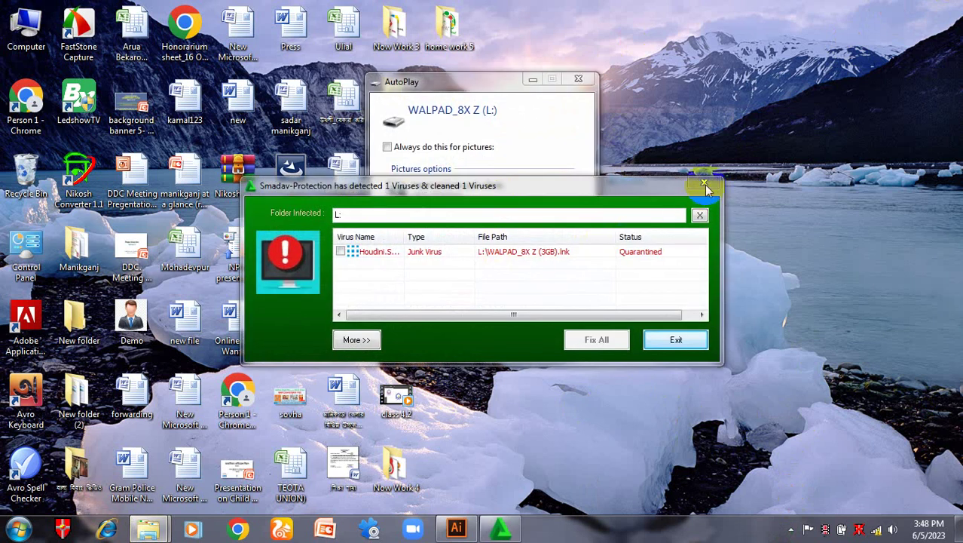
click(578, 78)
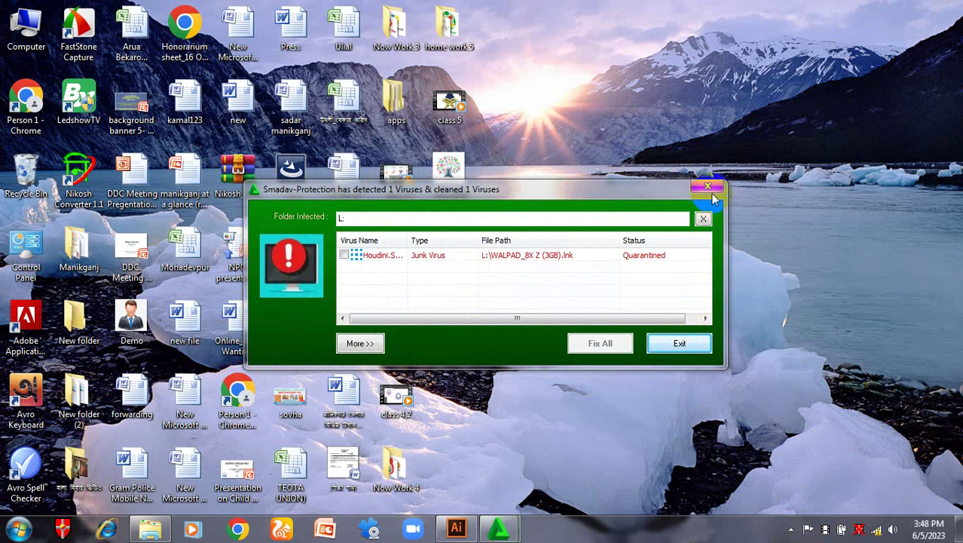
click(709, 188)
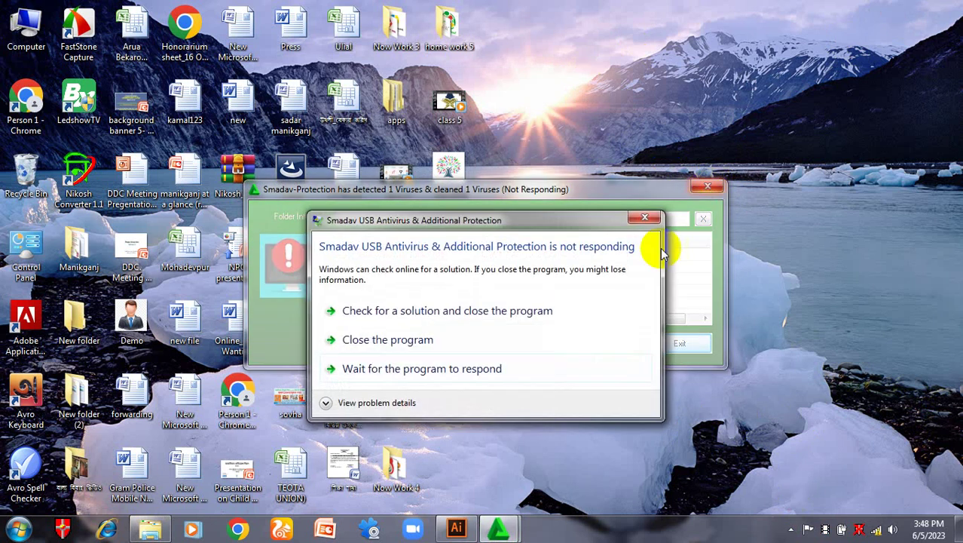
click(479, 338)
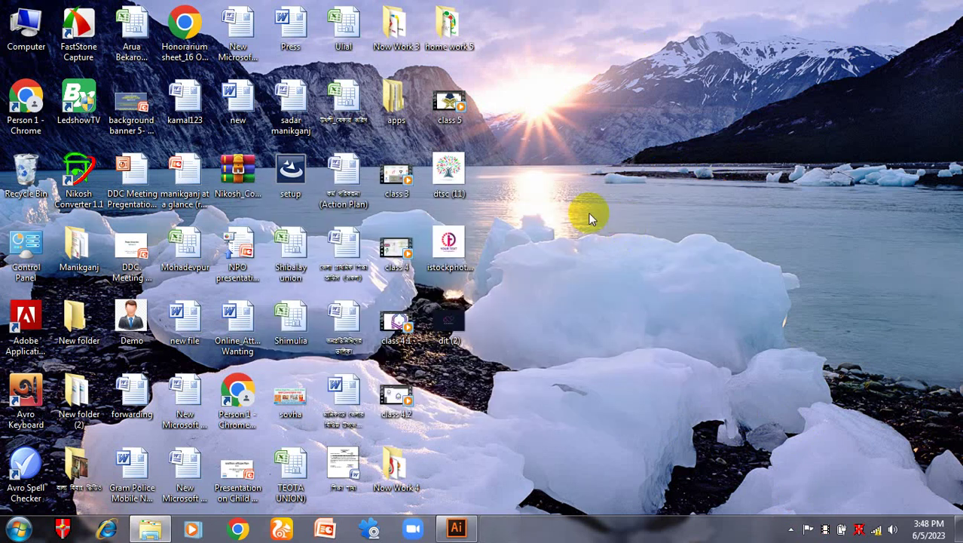
Select both logo images on the desktop again and send them to the third set of drives H:, J:, K: and L:.
drag(517, 239, 447, 363)
right_click(451, 363)
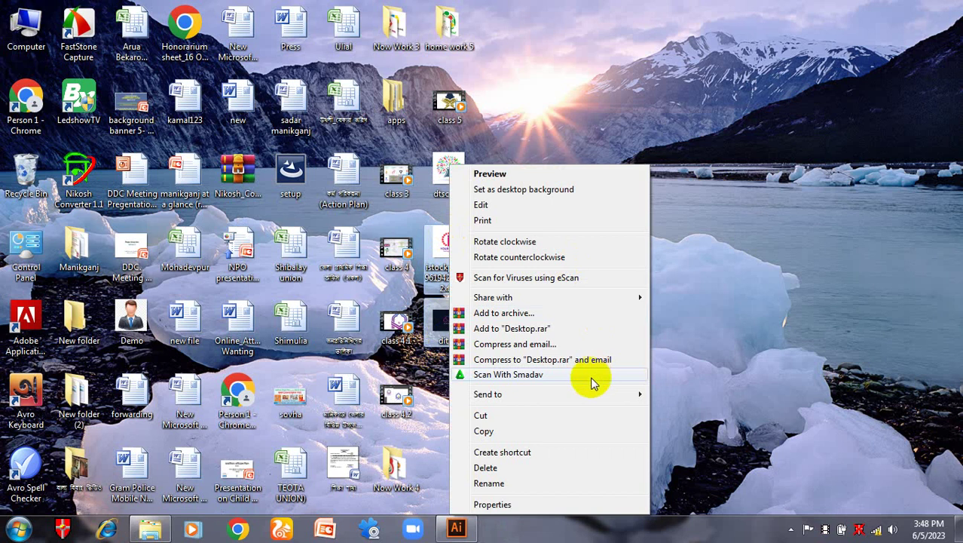
mouse_move(585, 393)
click(712, 351)
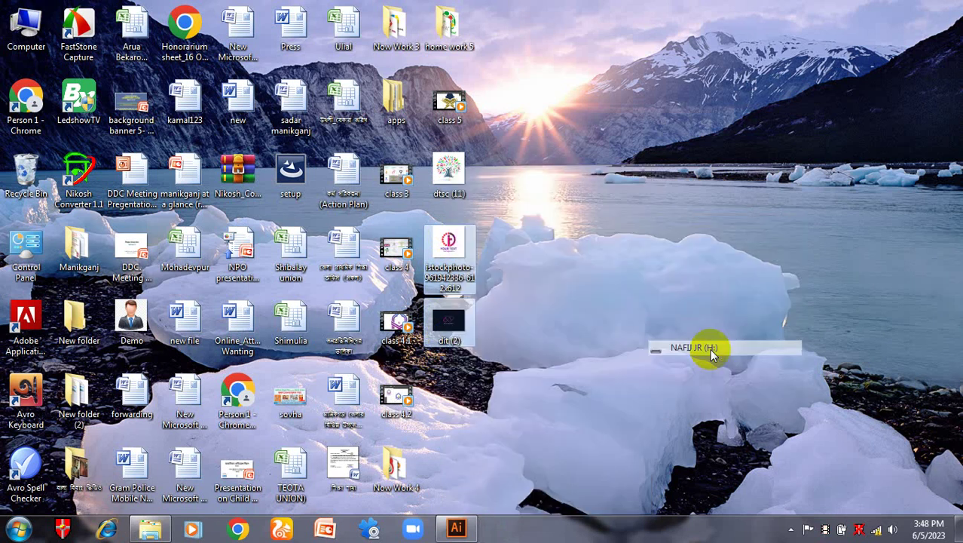
right_click(456, 241)
mouse_move(559, 396)
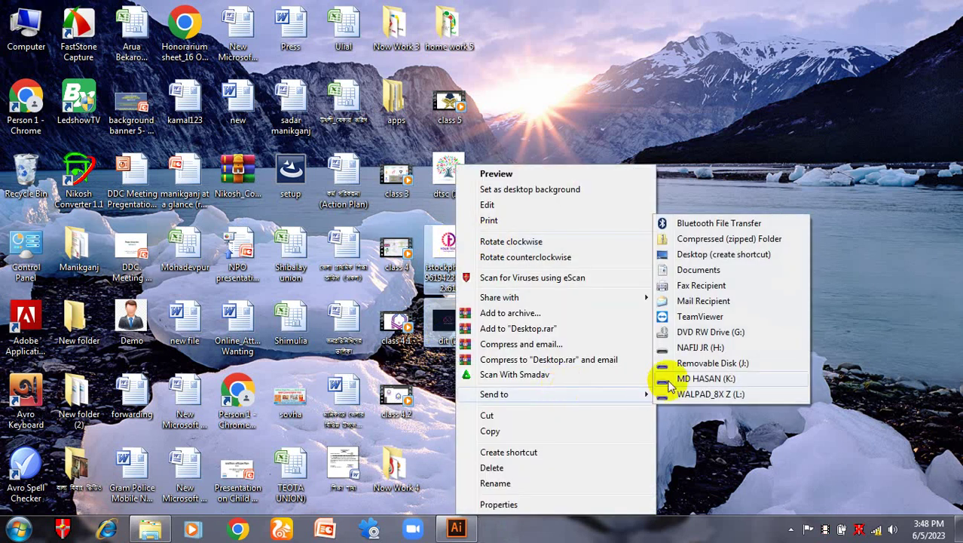
click(705, 364)
right_click(457, 256)
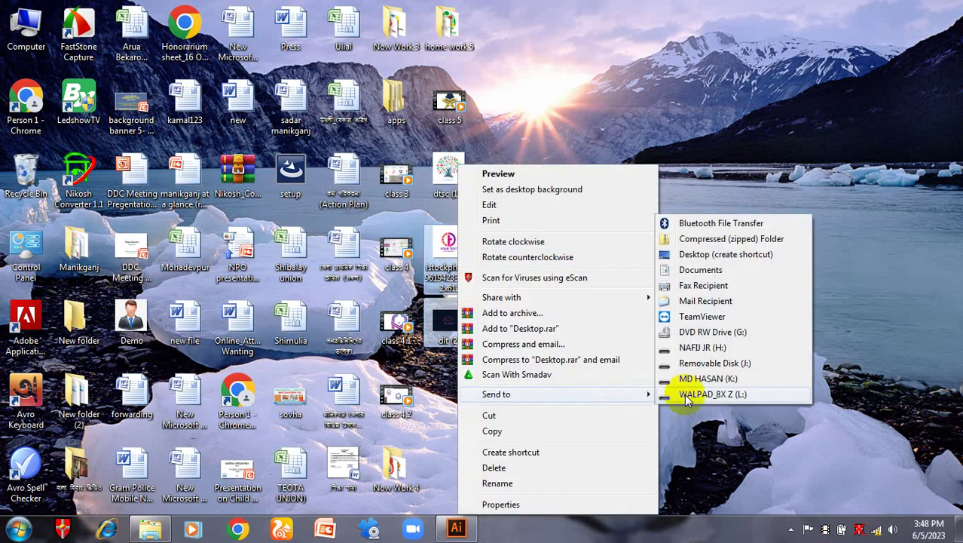
click(699, 369)
right_click(452, 252)
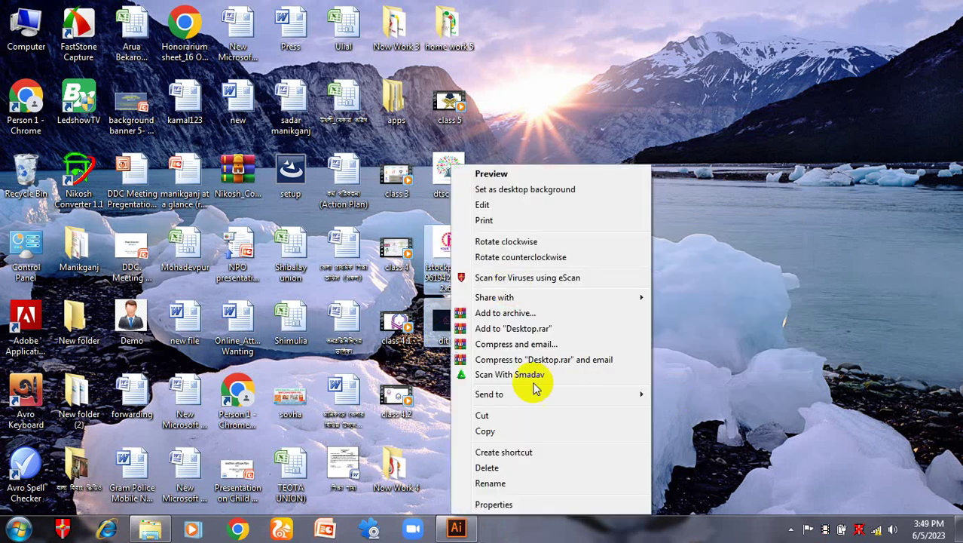
mouse_move(533, 393)
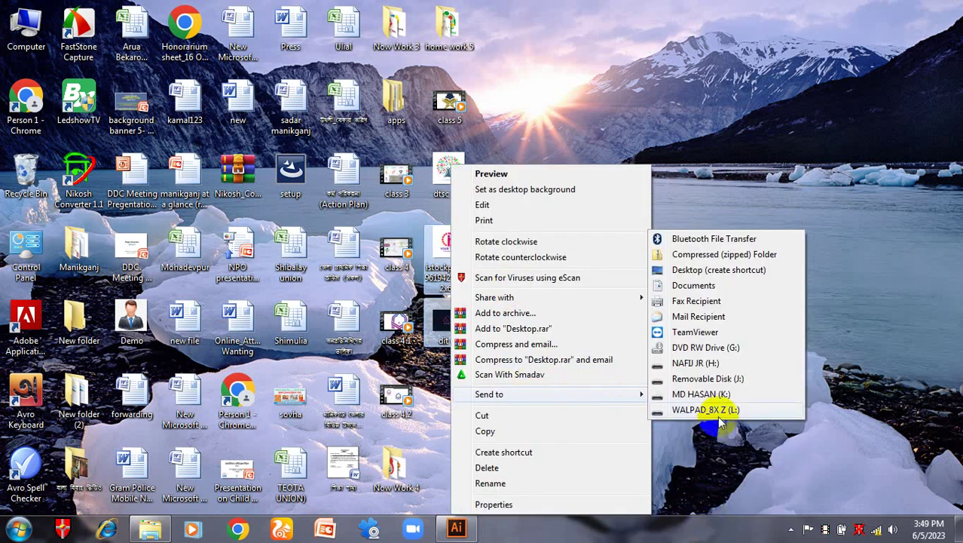
click(720, 413)
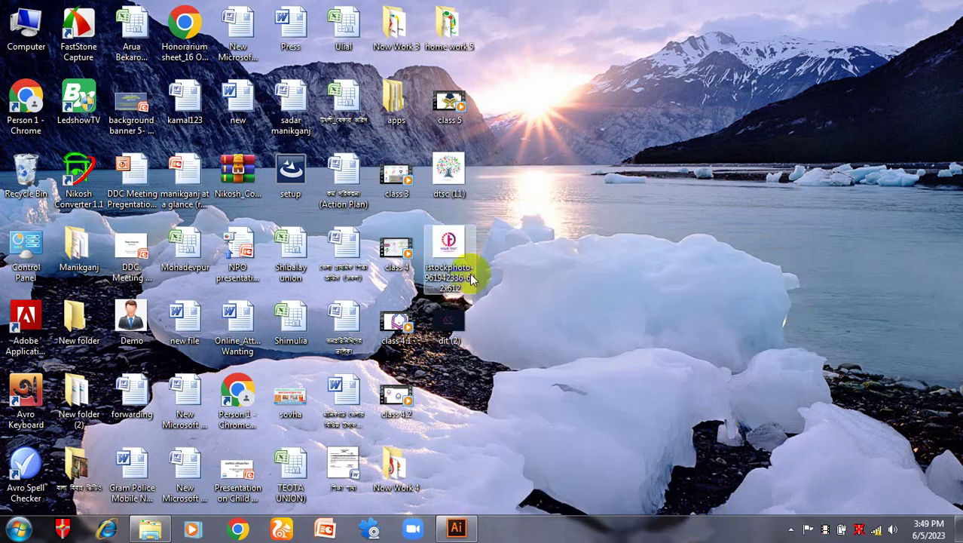
click(449, 242)
double_click(449, 241)
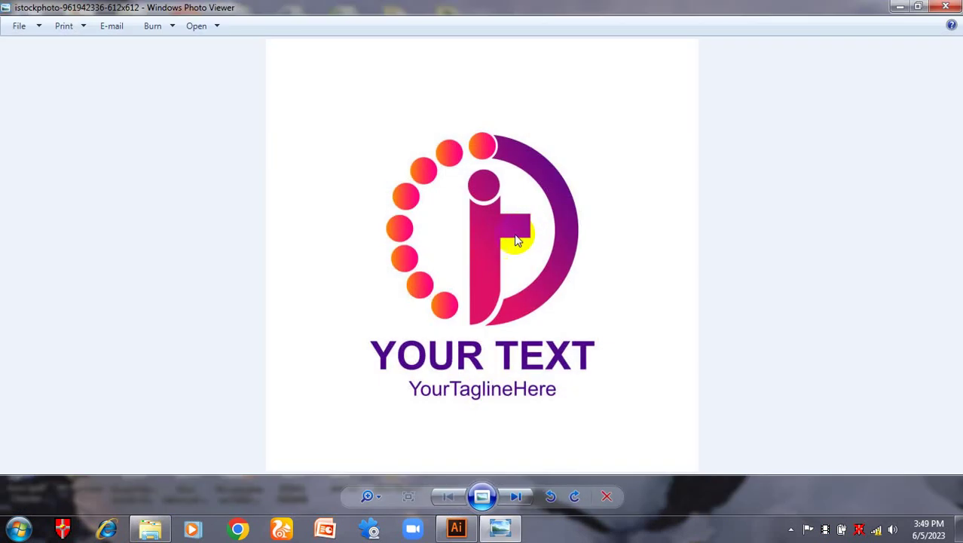
Compare the NETCOLORS and YOUR TEXT logo images by switching between them and zooming, and close the viewer.
key(Left)
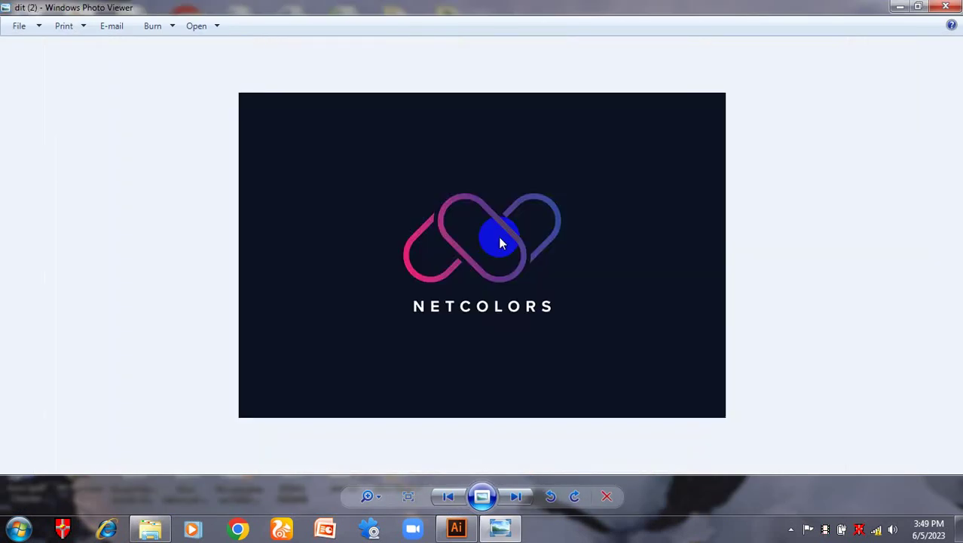
scroll(499, 237, up, 3)
scroll(499, 237, down, 3)
key(Right)
key(Left)
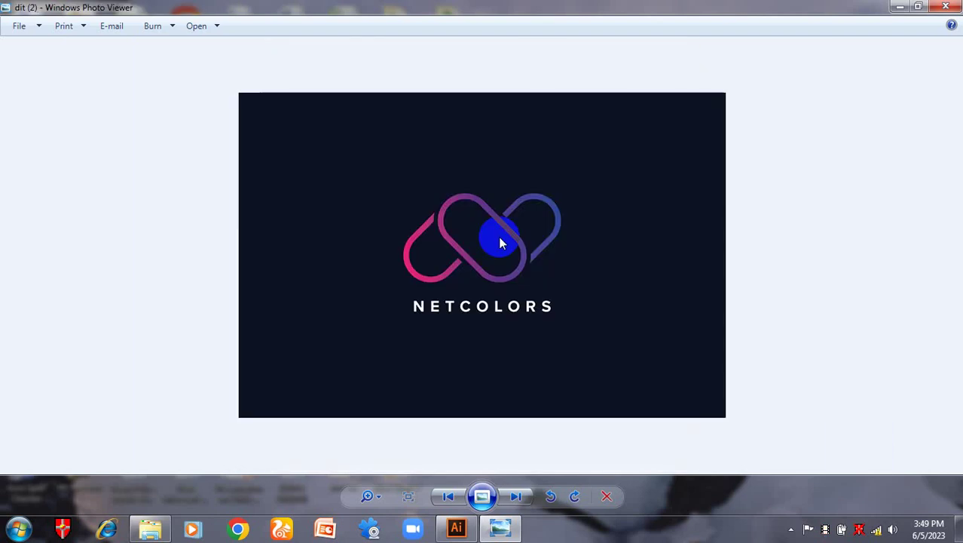
key(Right)
key(Left)
key(Right)
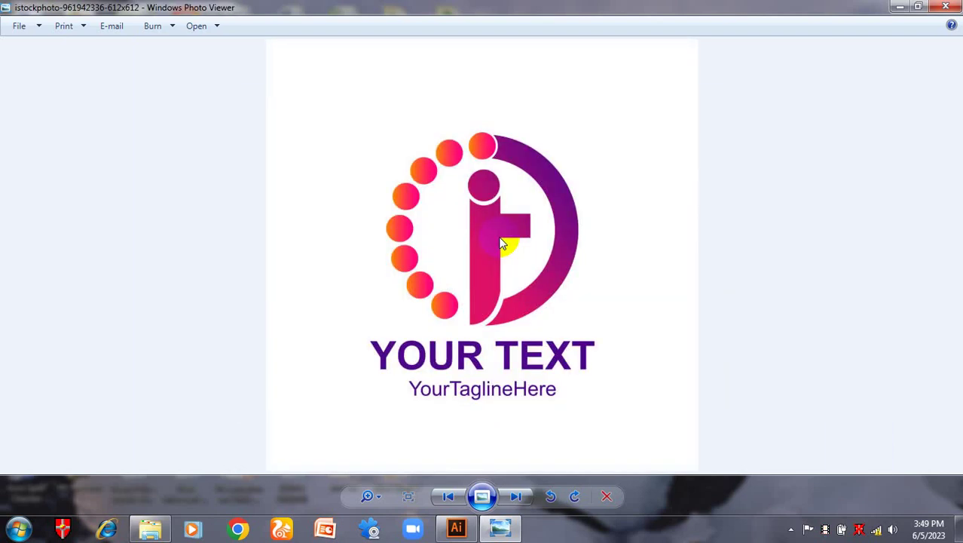
scroll(503, 244, up, 2)
scroll(503, 244, down, 2)
key(Left)
key(Right)
key(Left)
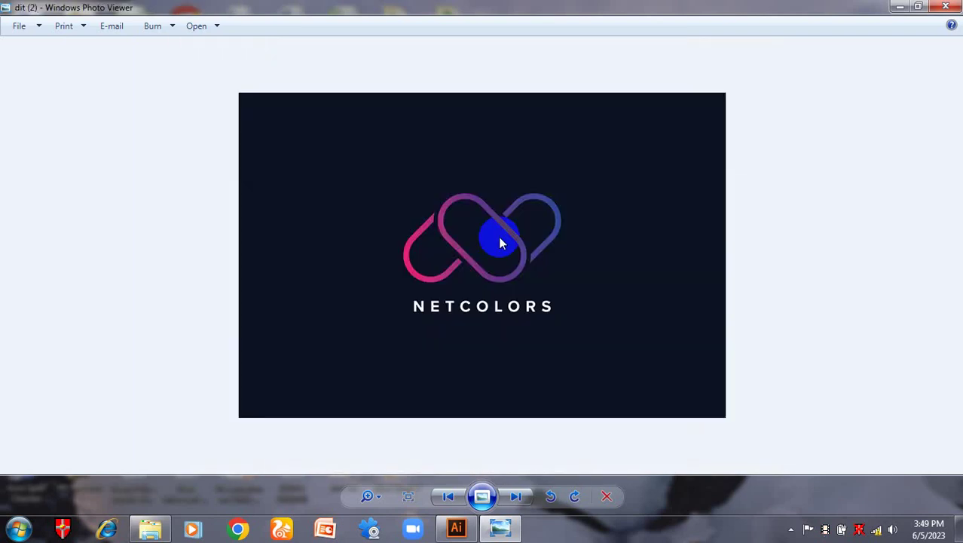
click(945, 7)
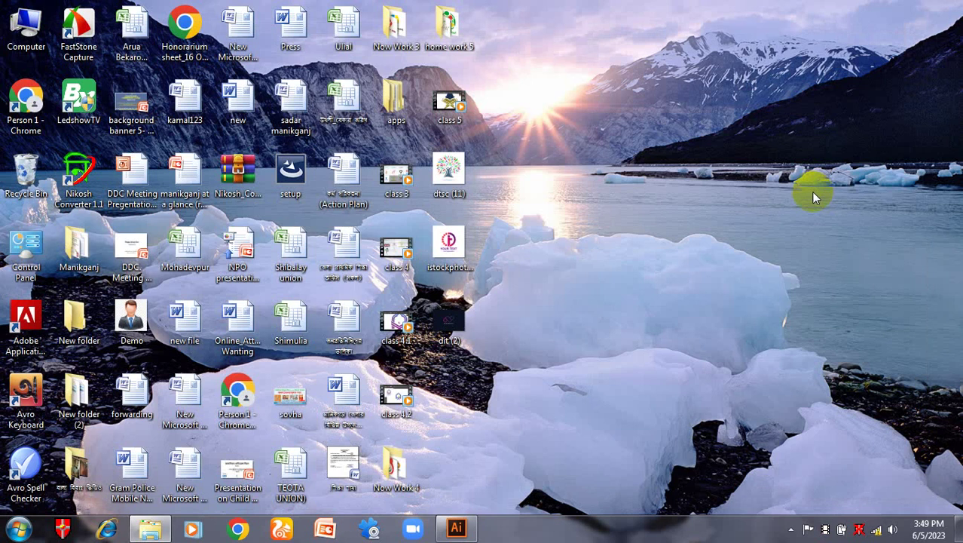
click(779, 140)
drag(494, 225, 447, 369)
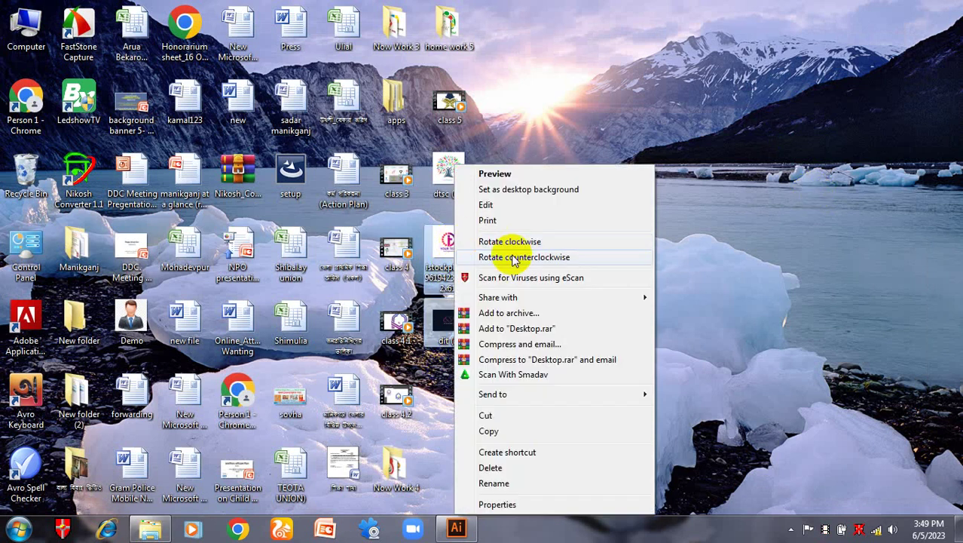
right_click(456, 245)
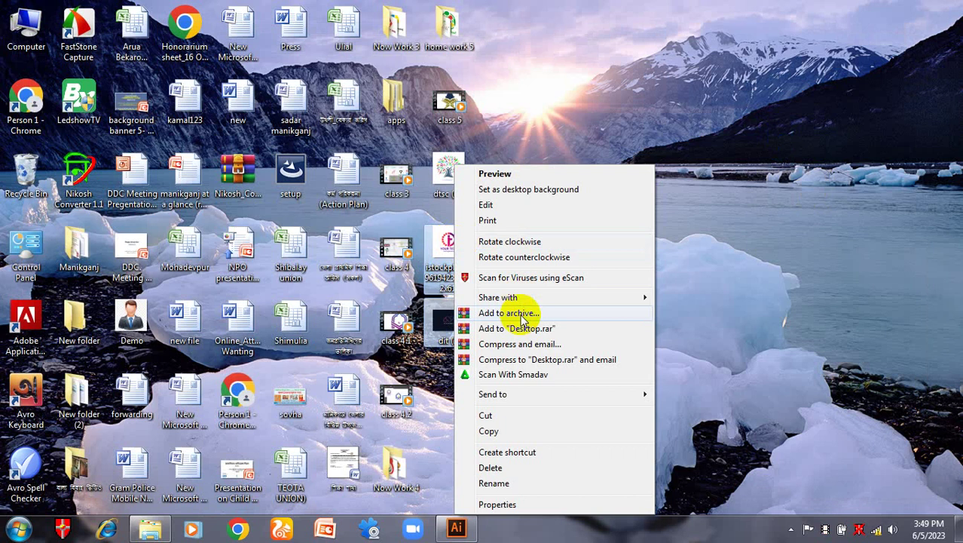
click(562, 278)
click(422, 377)
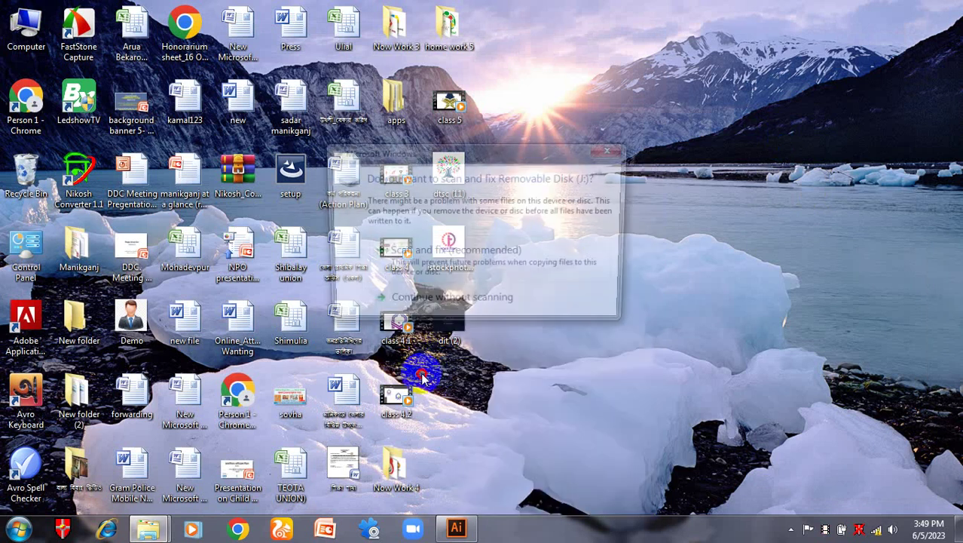
Dismiss the prompts for drive J: and send both logo images from the desktop to Removable Disks H: and J:.
click(615, 145)
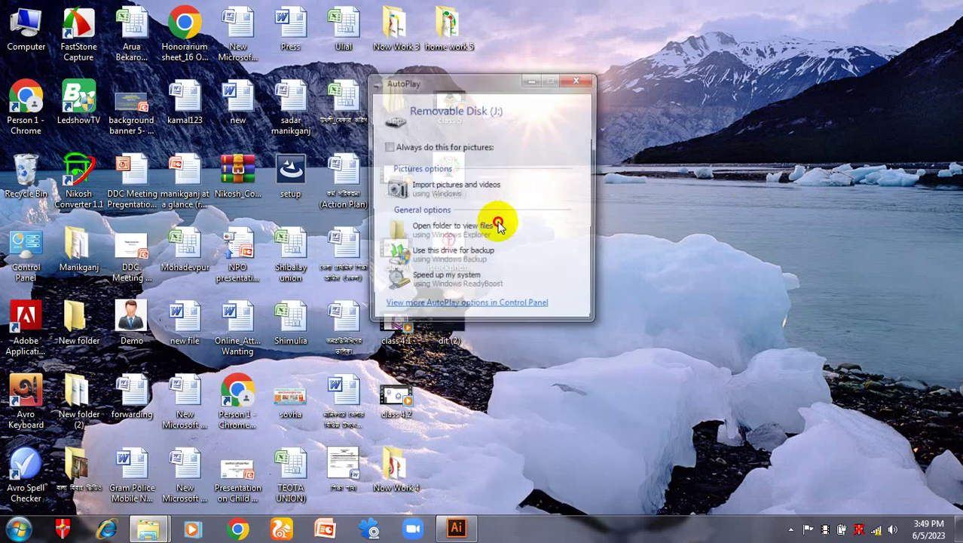
click(576, 81)
drag(498, 226, 447, 364)
right_click(448, 243)
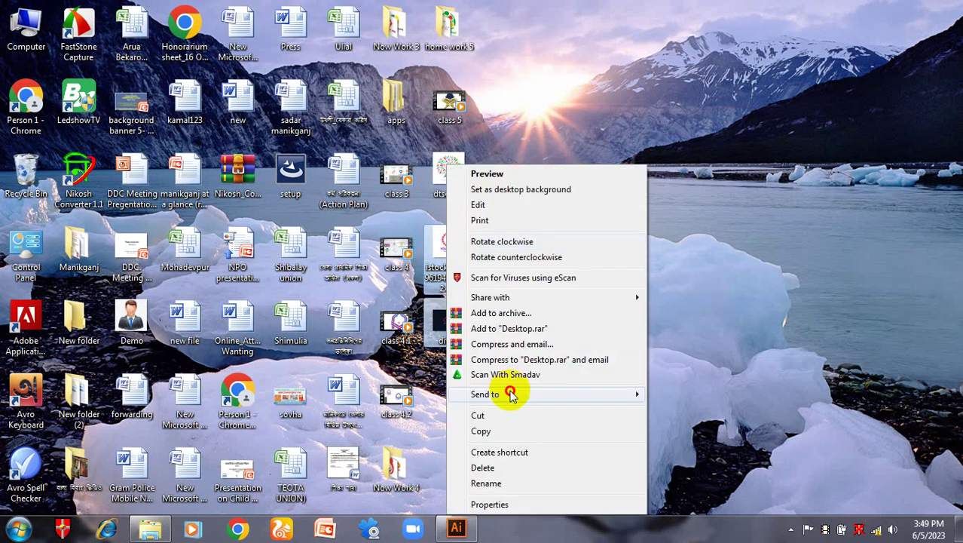
mouse_move(512, 394)
click(683, 381)
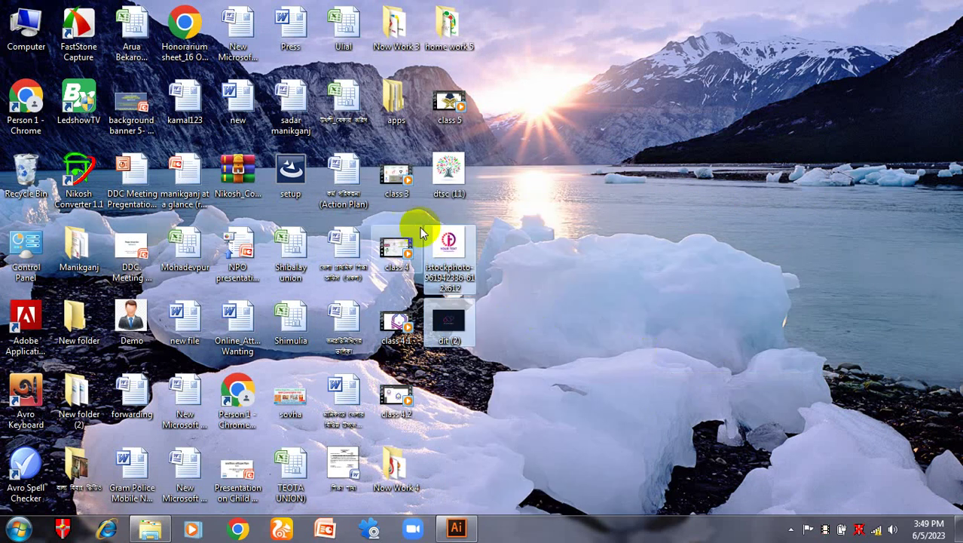
right_click(448, 241)
mouse_move(545, 394)
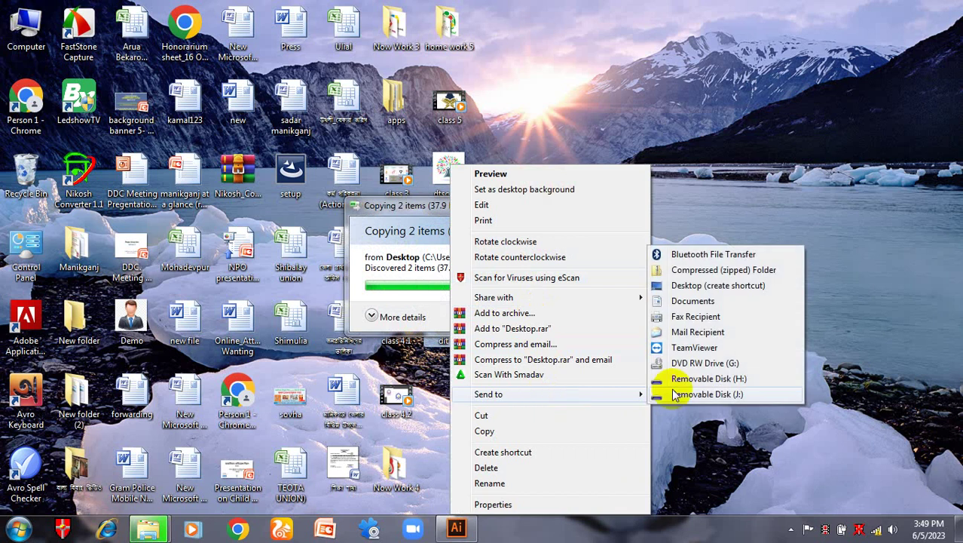
click(711, 394)
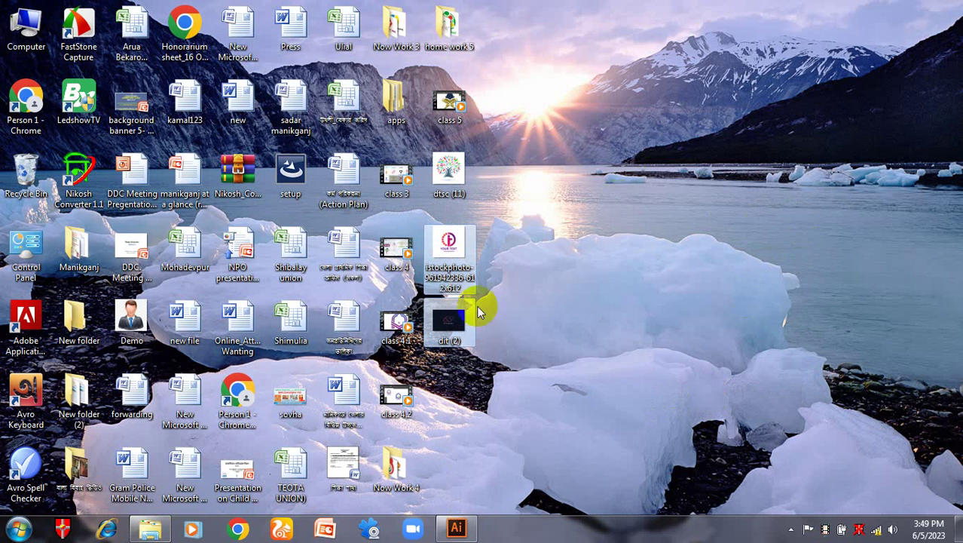
Open the dit (2) image from the desktop to view the NETCOLORS logo, and close it again.
click(452, 339)
double_click(453, 343)
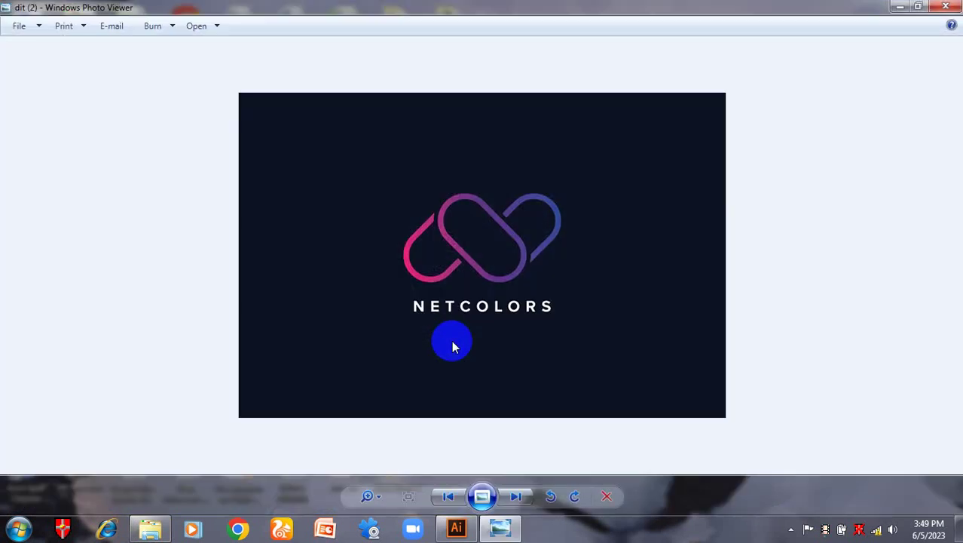
click(946, 6)
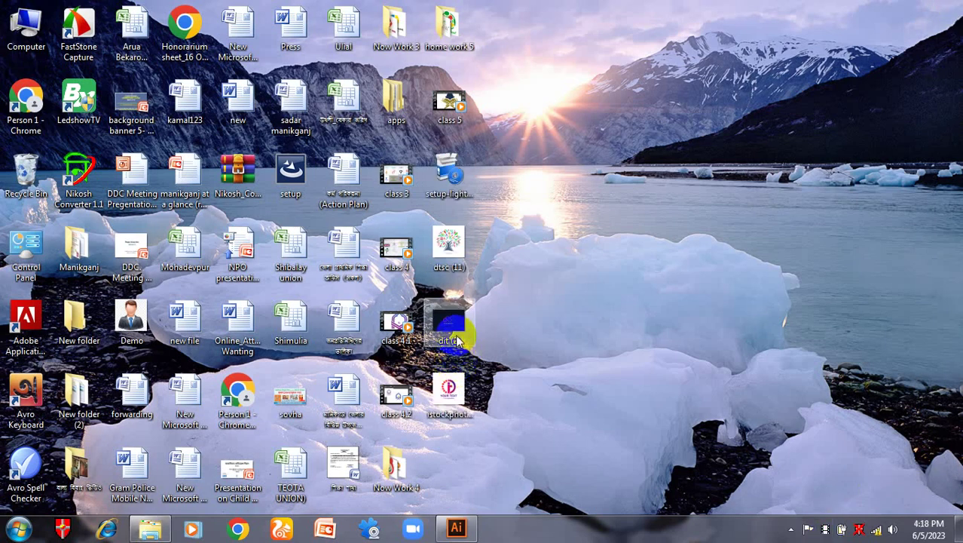
Open the dit (2) image in Illustrator and enlarge it proportionally about its center until it nearly fills the artboard.
drag(456, 334, 494, 31)
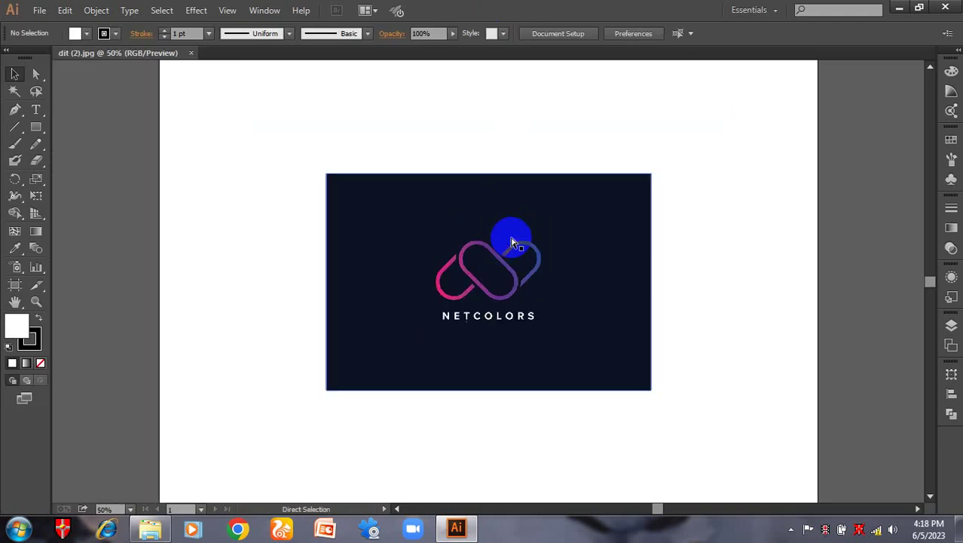
click(502, 281)
drag(608, 362, 723, 437)
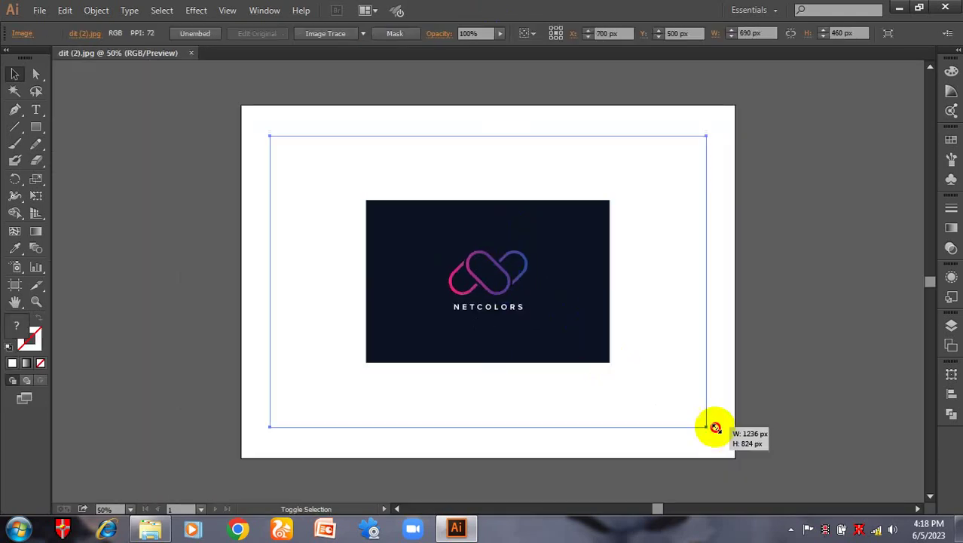
key(ctrl+shift+a)
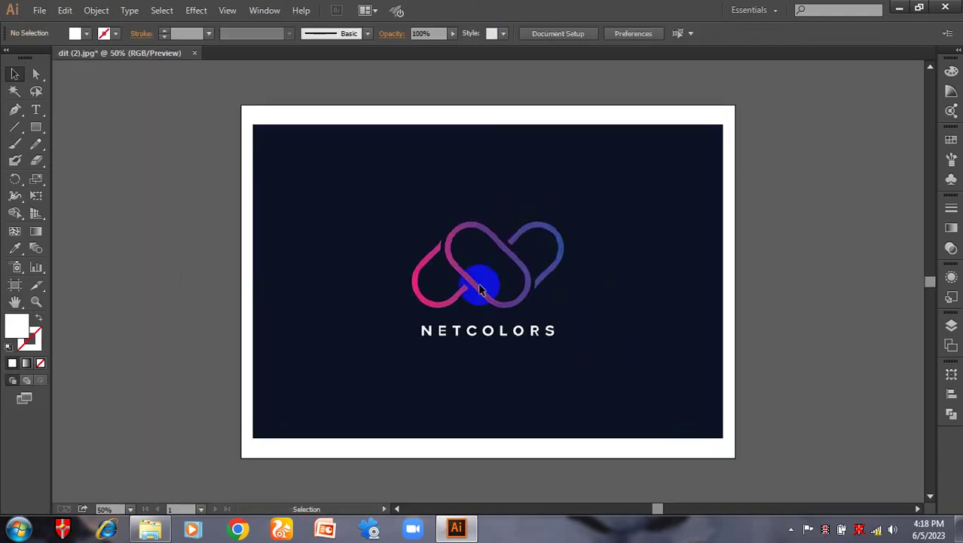
Draw an upright rectangle about 115 by 261 px over the logo's left half, with no fill and a white stroke.
scroll(400, 249, up, 3)
drag(408, 178, 529, 309)
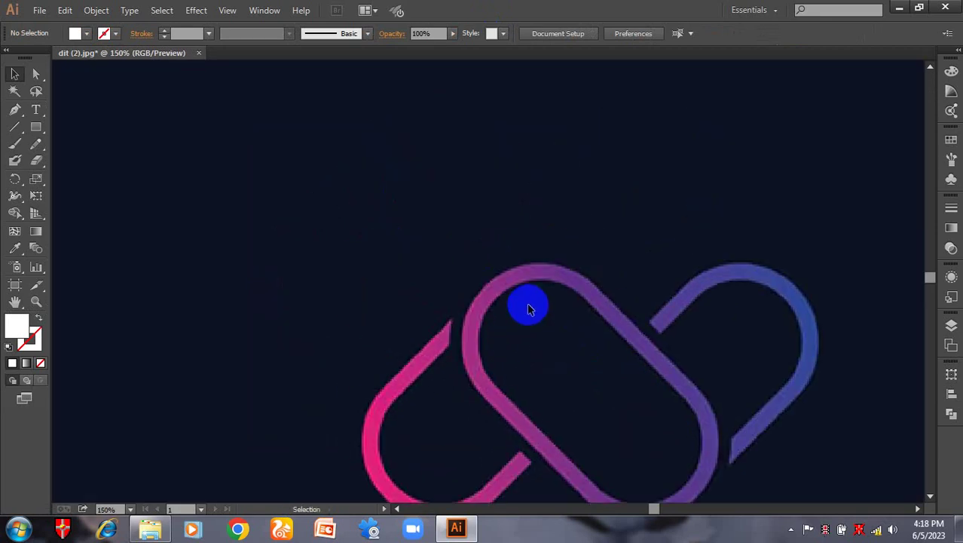
scroll(616, 334, down, 3)
key(F6)
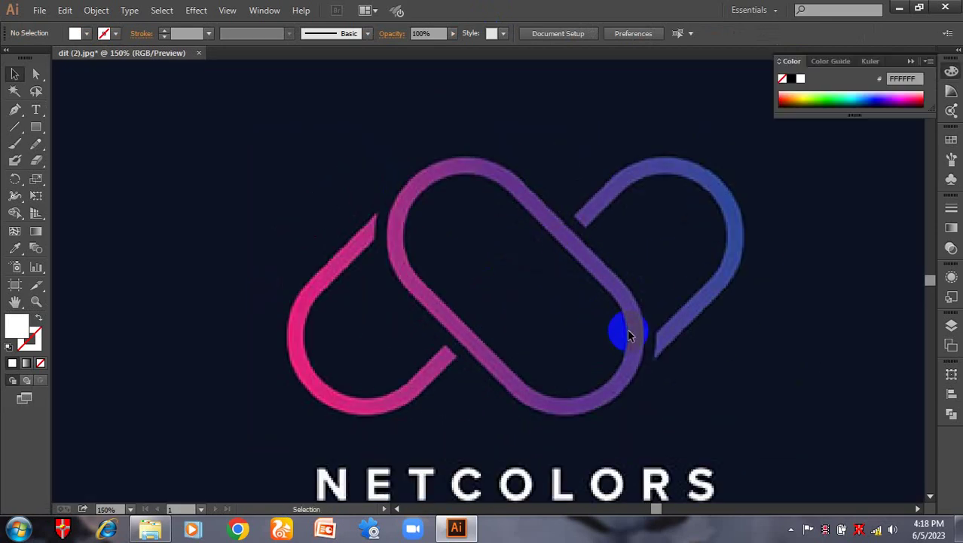
key(m)
mouse_move(360, 113)
mouse_down()
mouse_move(431, 354)
mouse_move(503, 353)
mouse_move(481, 389)
mouse_up()
key(shift+x)
key(v)
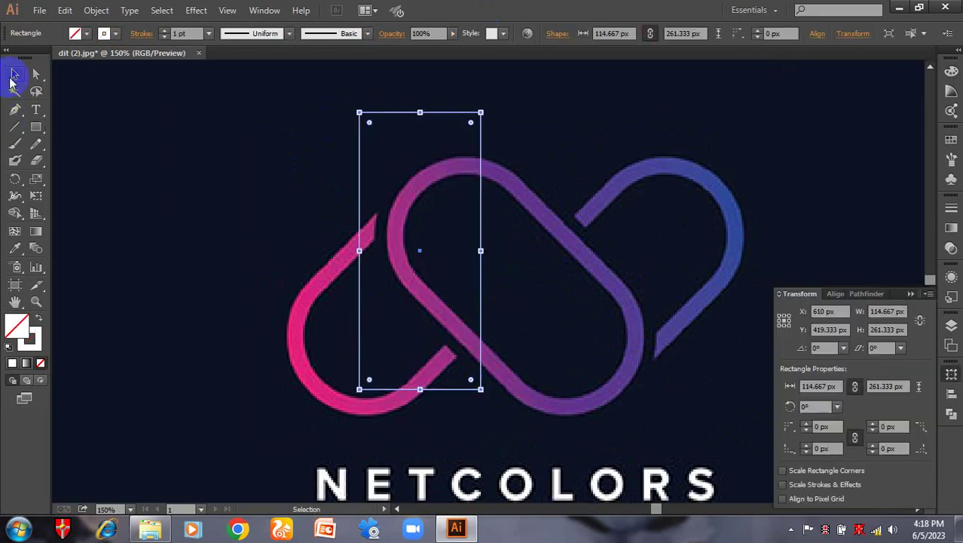
Rotate the rectangle to 315° and resize it to about 148 by 283 px around the outer edges of the pink loop.
drag(487, 110, 577, 234)
click(534, 243)
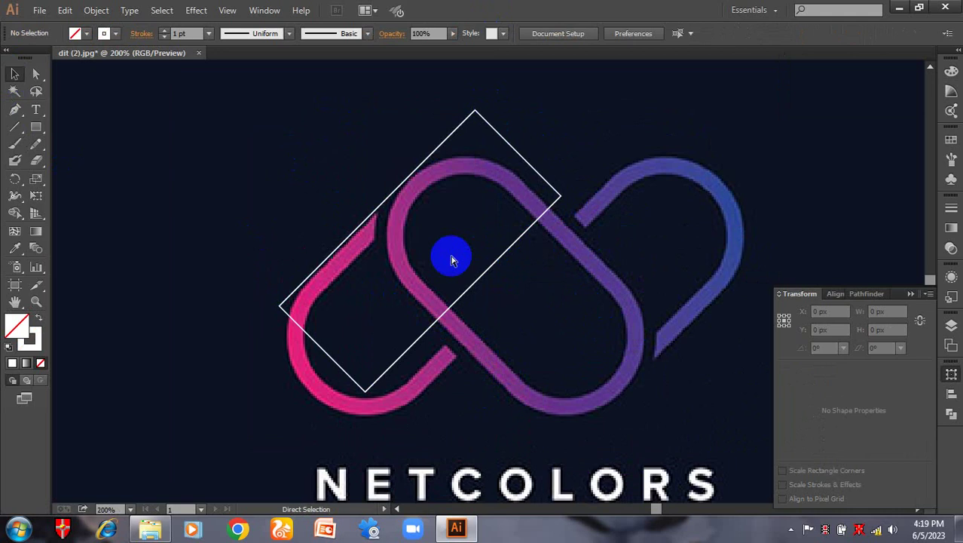
scroll(451, 260, up, 1)
mouse_move(445, 266)
mouse_down()
mouse_move(432, 222)
mouse_move(445, 252)
mouse_move(423, 239)
mouse_move(444, 291)
mouse_move(444, 282)
mouse_up()
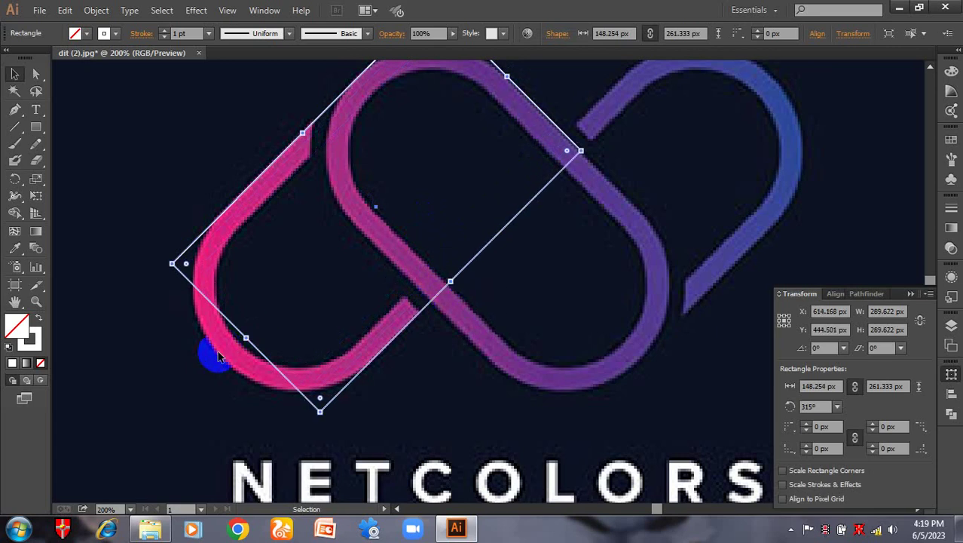
drag(246, 339, 226, 360)
scroll(527, 209, up, 3)
scroll(527, 208, right, 2)
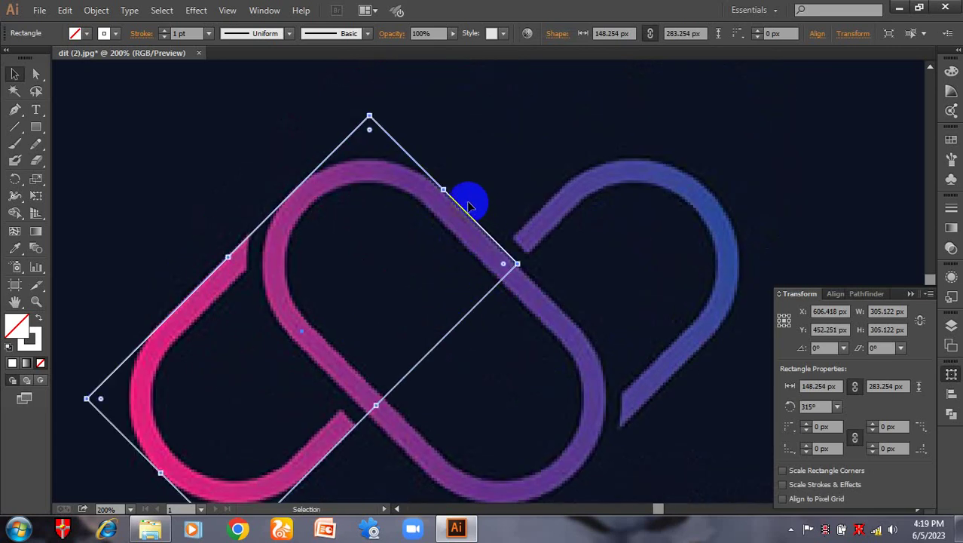
click(395, 291)
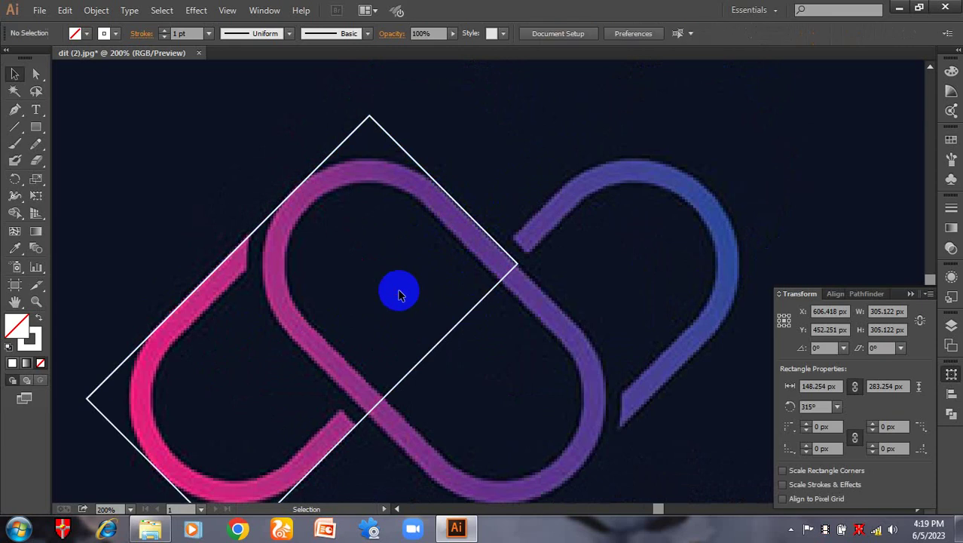
Try a narrower copy of the rectangle offset toward the loop's inner edge, and delete the copy.
click(392, 387)
scroll(452, 347, down, 2)
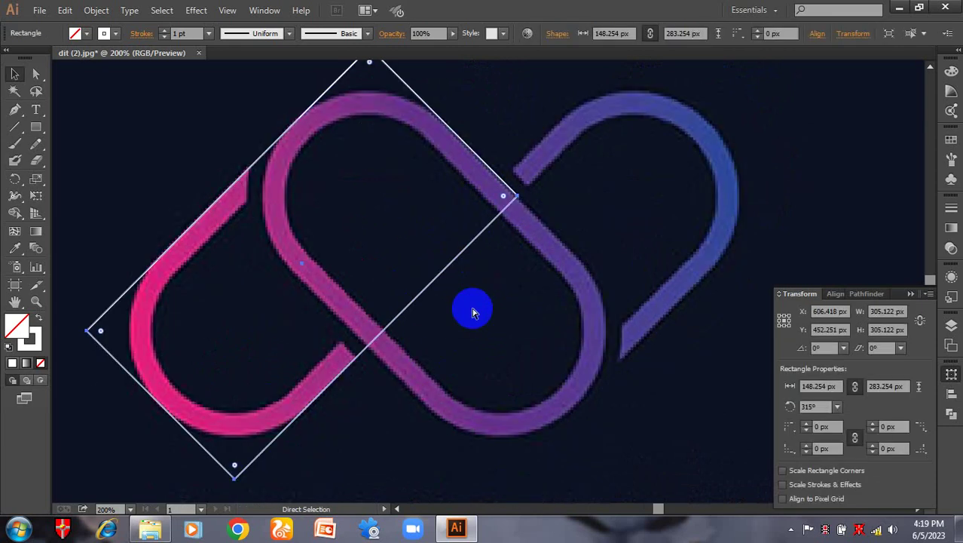
key(ctrl+d)
drag(343, 282, 204, 244)
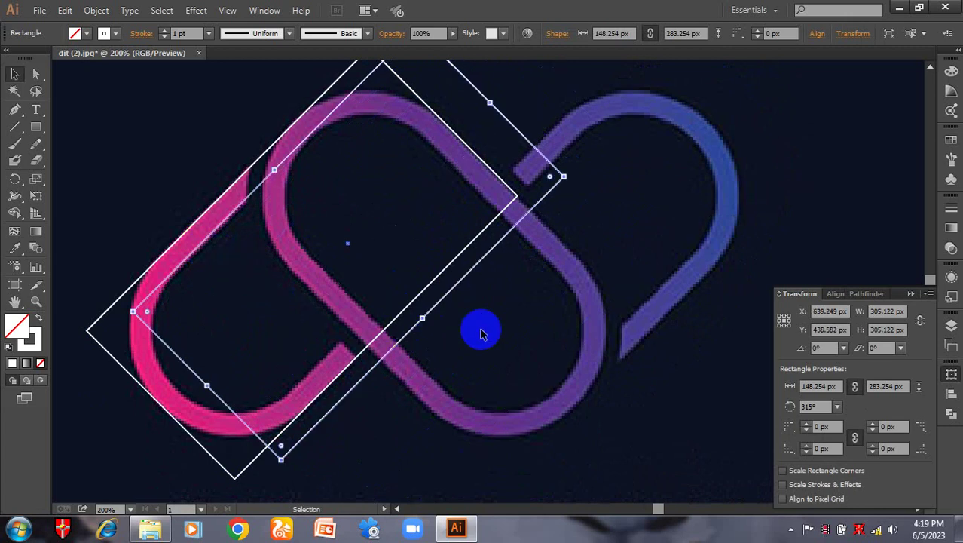
drag(423, 318, 387, 307)
click(331, 291)
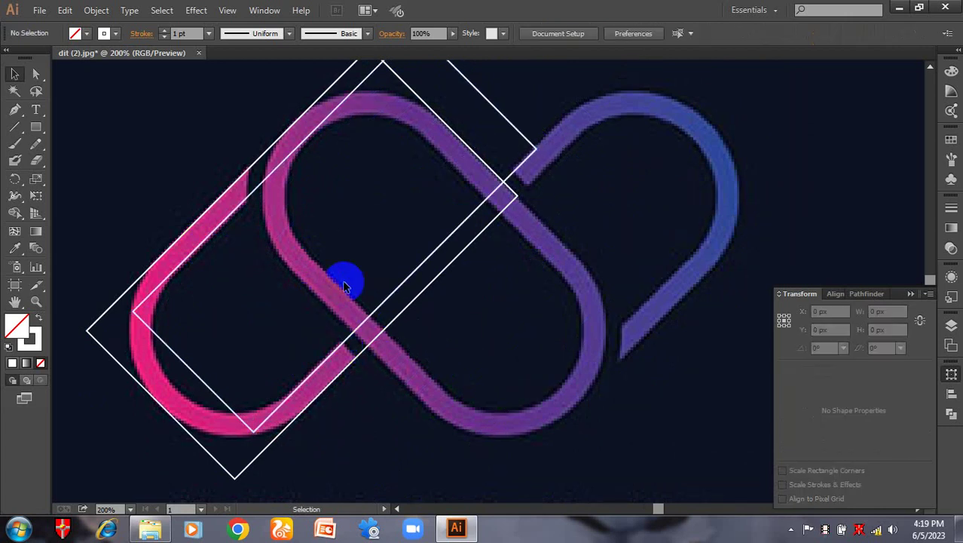
click(433, 261)
key(Delete)
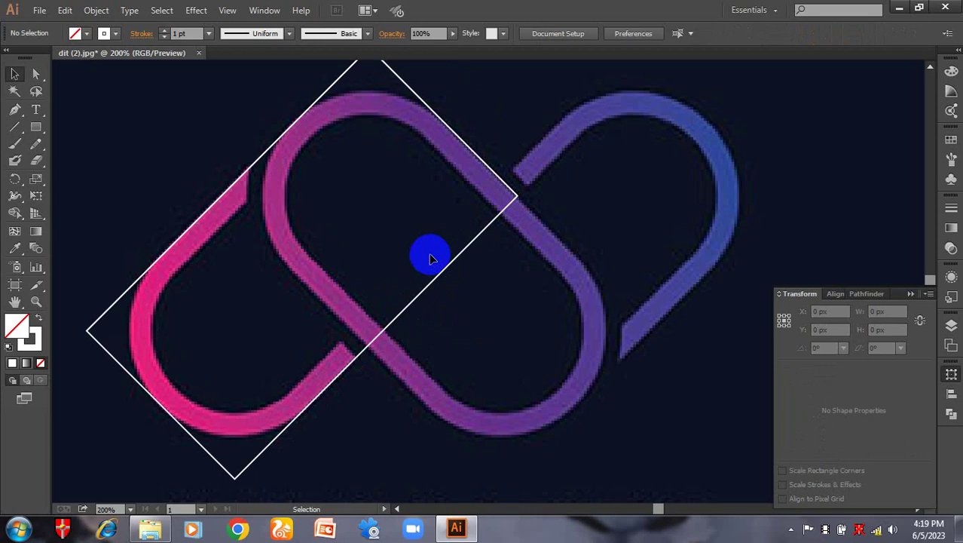
Shrink the tilted rectangle to about 134 by 276 px so its sides follow the middle of the pink loop's line.
click(242, 181)
drag(224, 183, 235, 195)
click(275, 254)
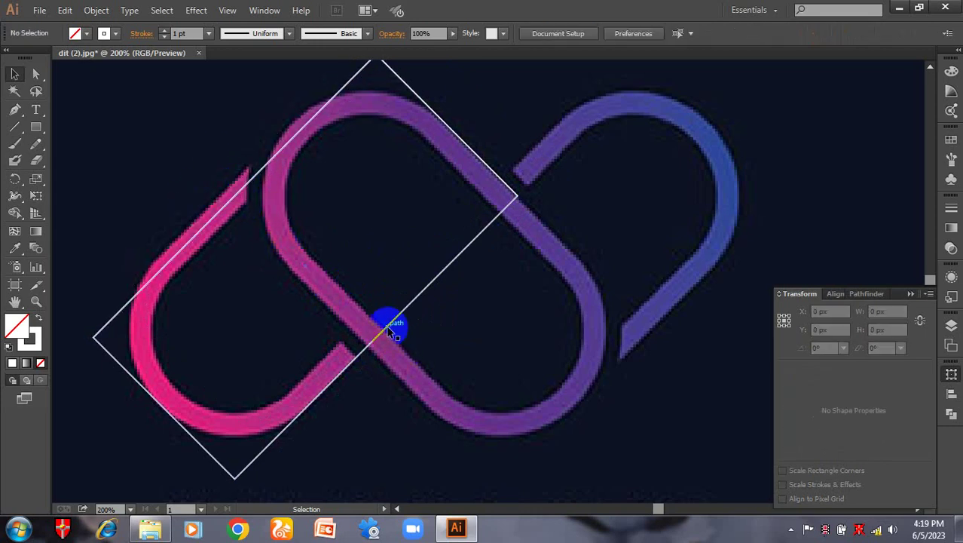
click(386, 337)
drag(377, 336, 369, 330)
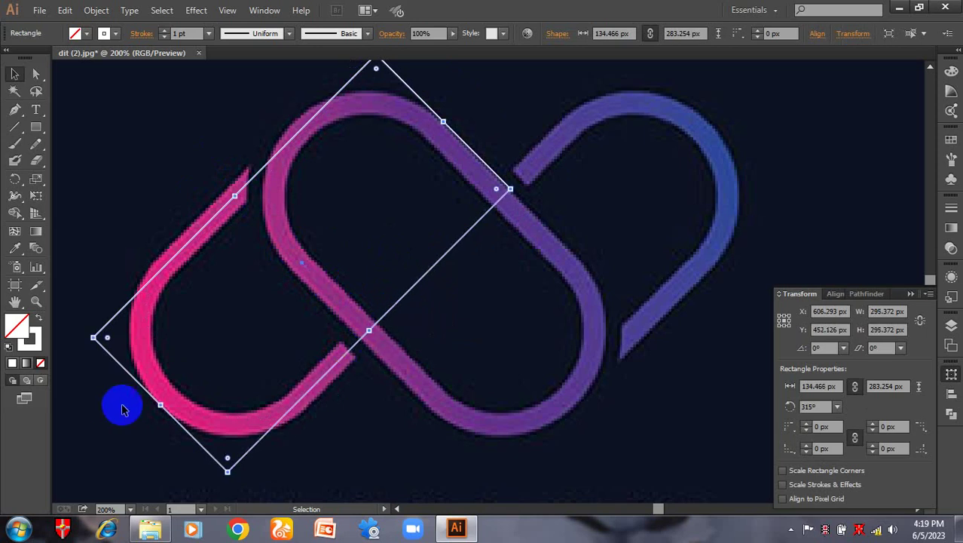
drag(160, 405, 174, 397)
click(269, 221)
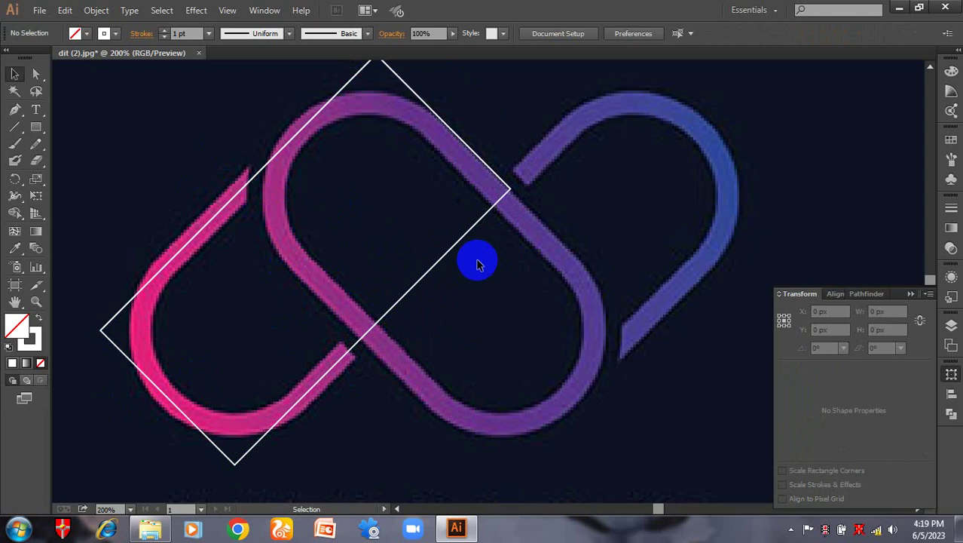
Select the tilted rectangle and raise its stroke weight to 10 pt.
drag(603, 245, 360, 227)
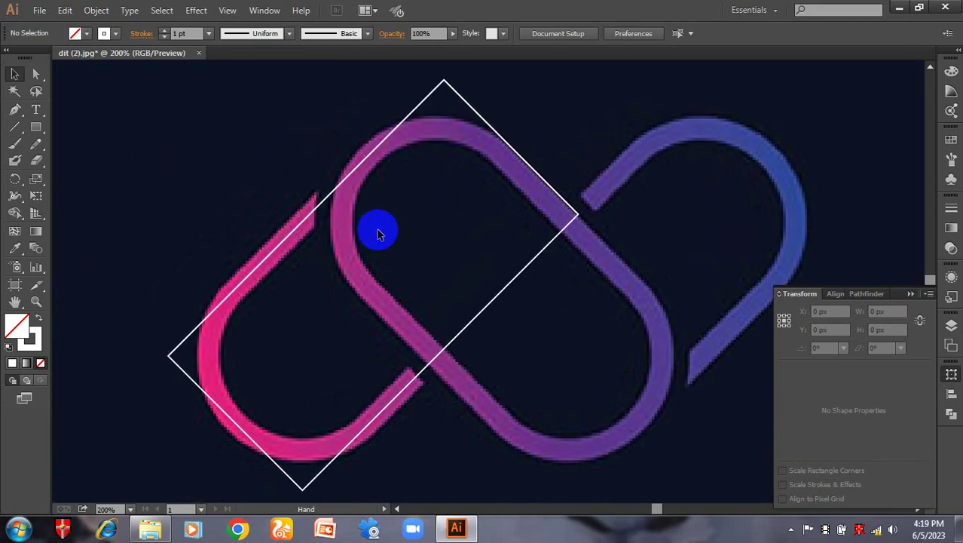
drag(273, 205, 344, 300)
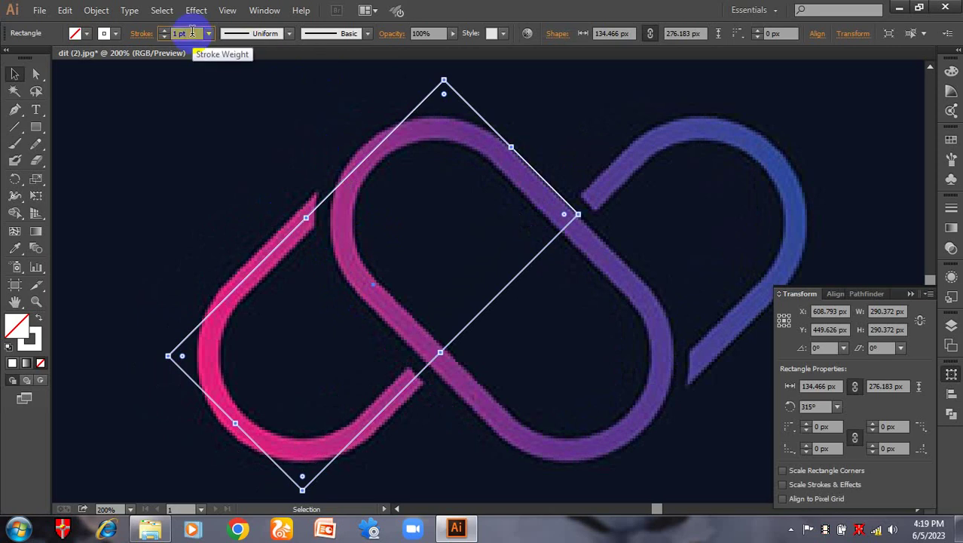
scroll(193, 32, up, 9)
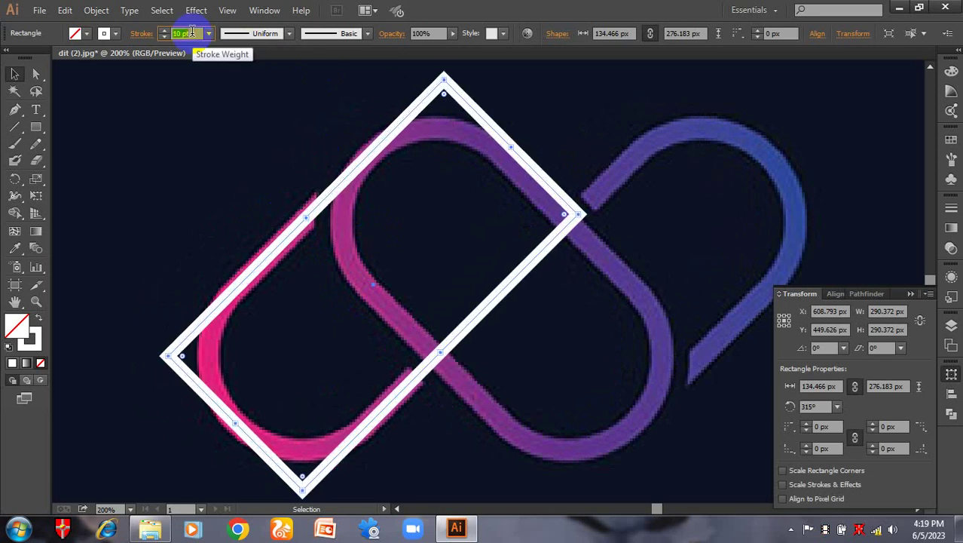
Increase the tilted rectangle's stroke weight to 13 pt and deselect it.
scroll(192, 32, up, 3)
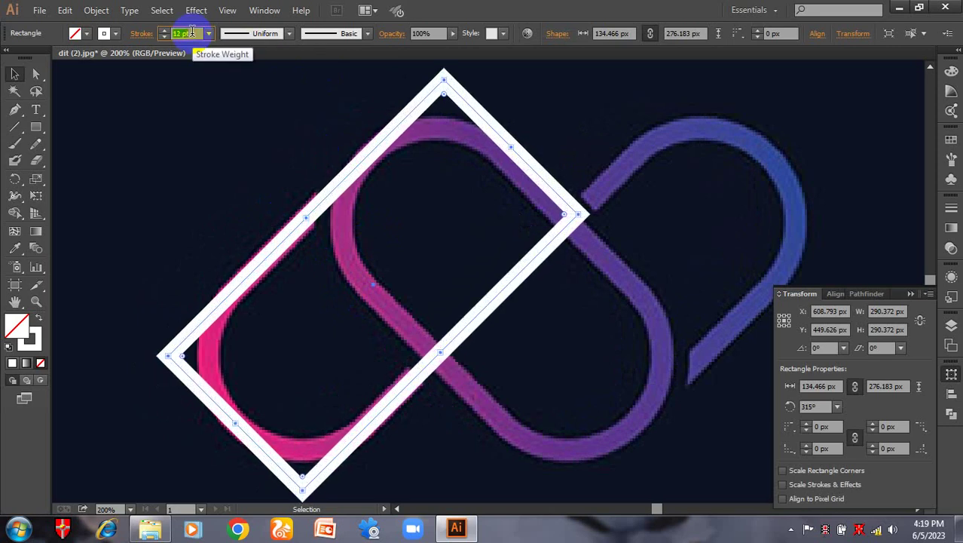
click(463, 295)
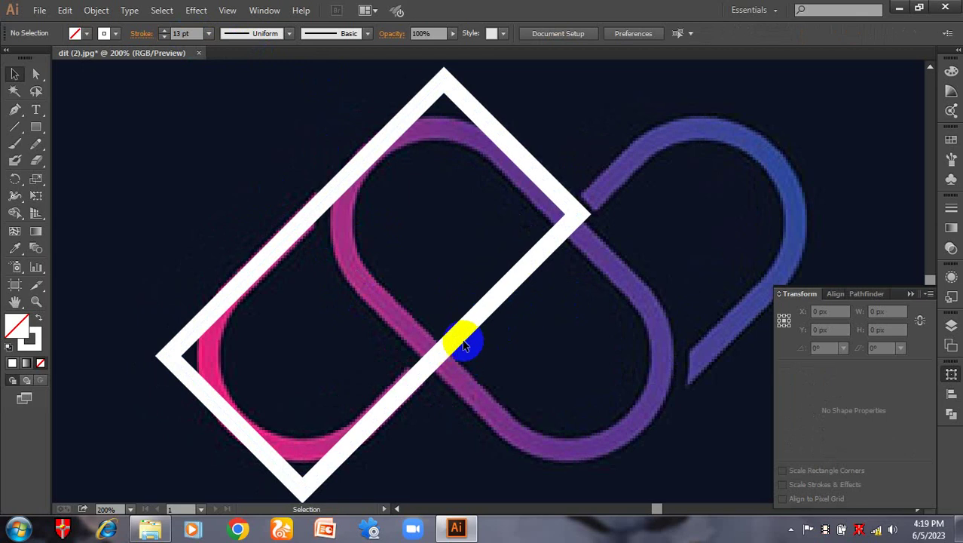
Fully round the two lower-left end corners of the tilted rectangle so it follows the pink loop's curved end.
scroll(344, 409, down, 1)
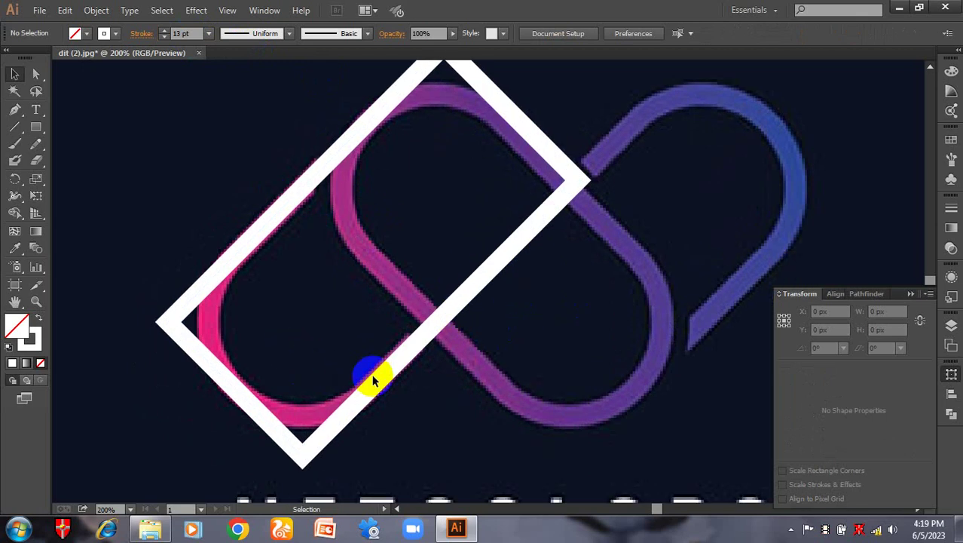
click(210, 363)
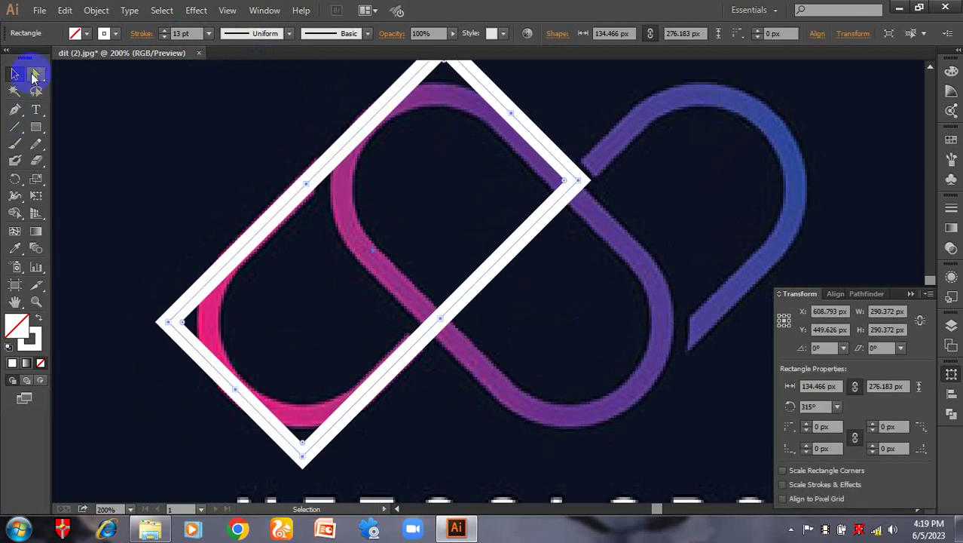
click(36, 76)
click(167, 324)
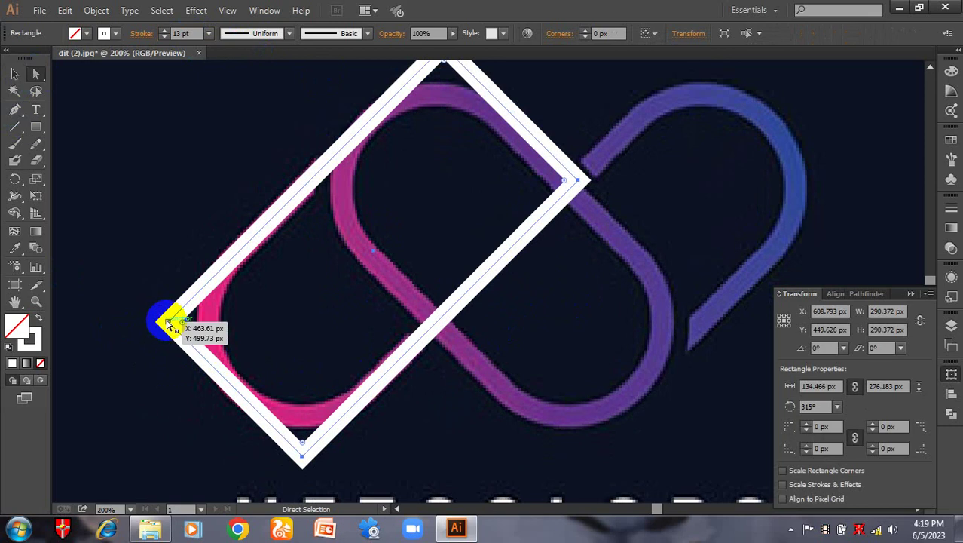
click(304, 462)
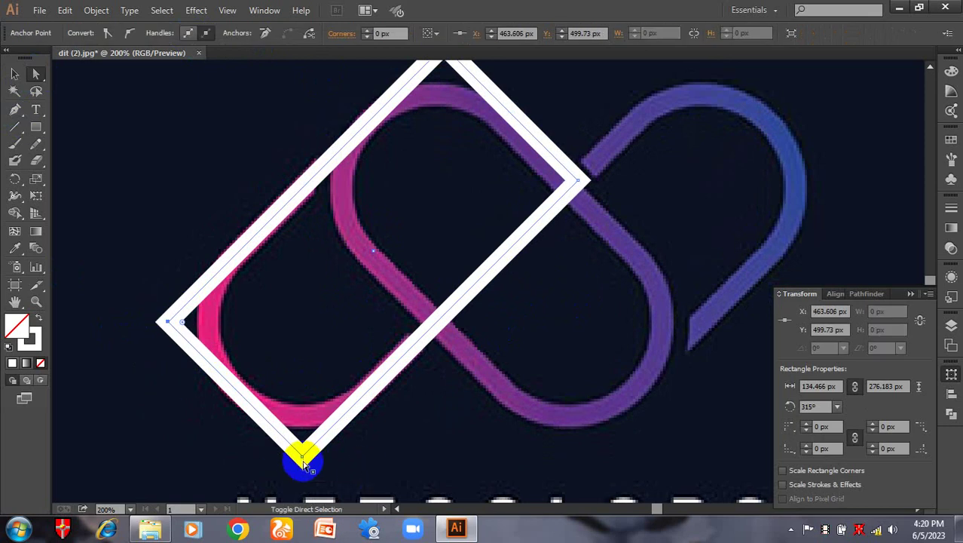
drag(303, 449, 319, 305)
click(335, 303)
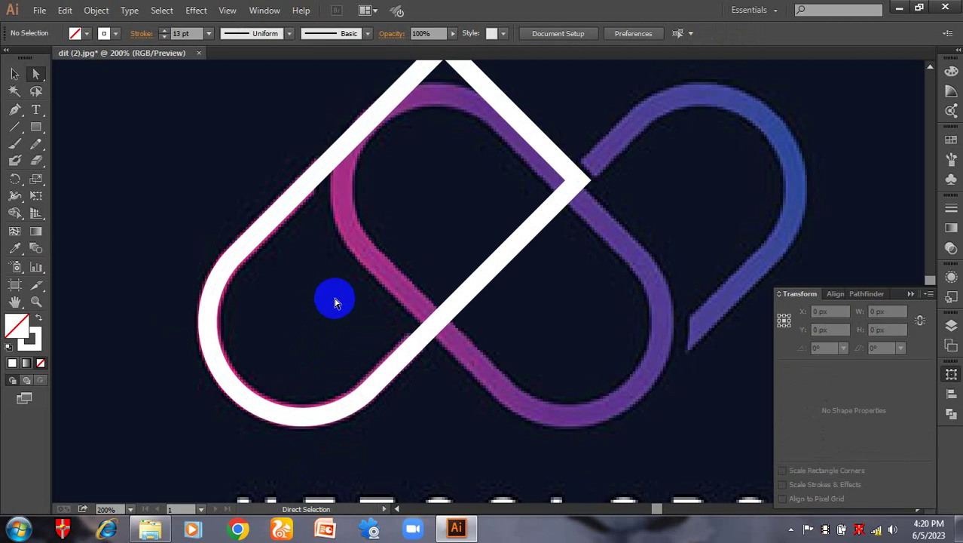
Place a copy of the half-rounded shape, turned to 135°, over the blue loop.
scroll(537, 361, up, 1)
key(ctrl+minus)
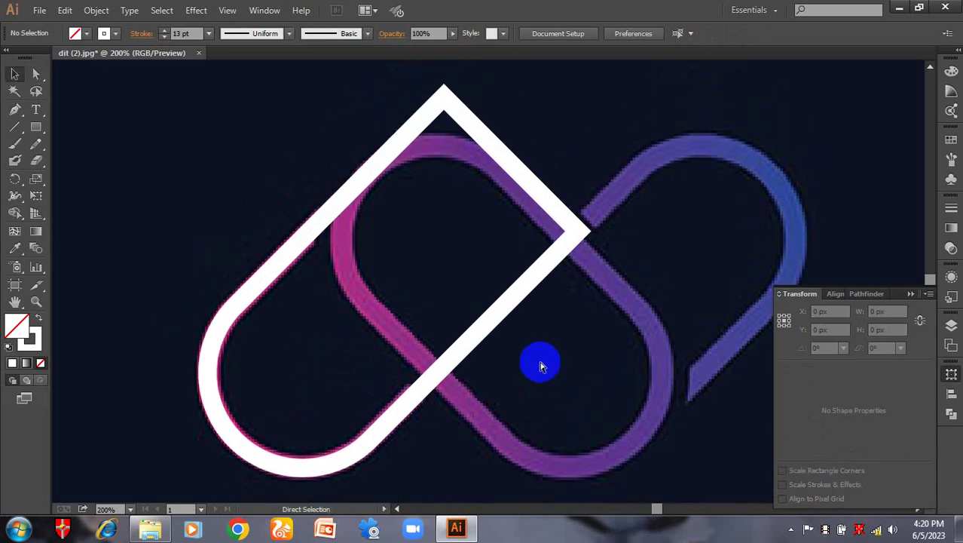
drag(538, 370, 449, 334)
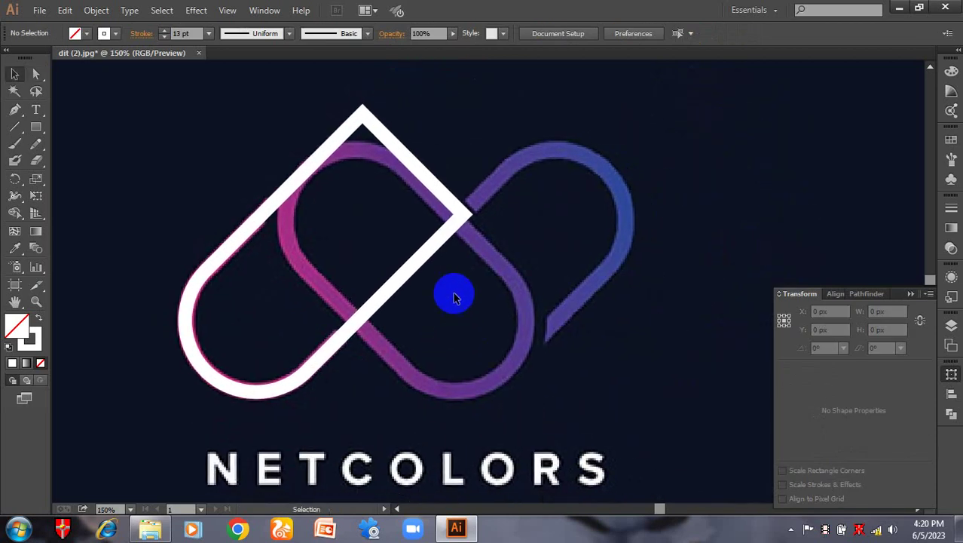
drag(417, 261, 610, 284)
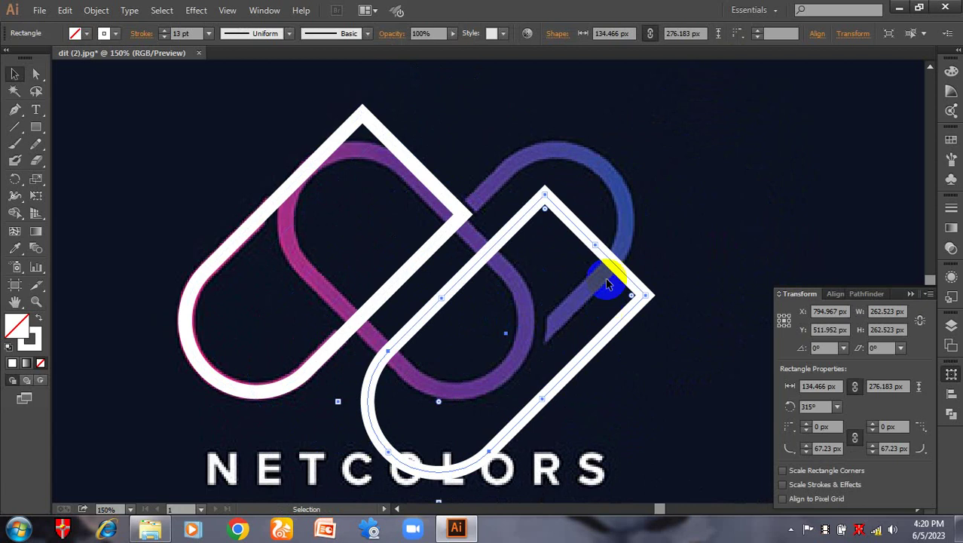
drag(602, 240, 445, 393)
click(626, 300)
drag(626, 300, 473, 189)
Duplicate the shape on the blue loop and rotate the copy to 225°.
click(649, 262)
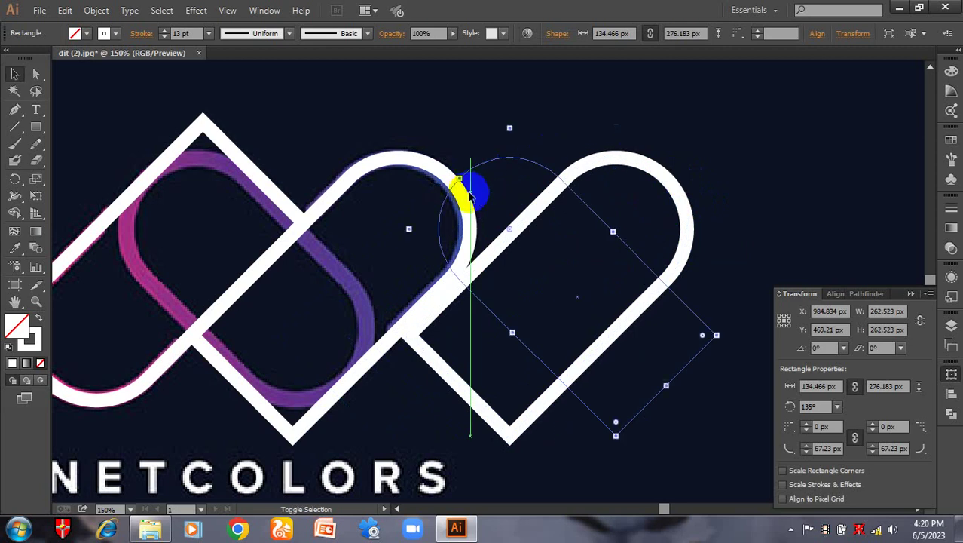
click(639, 211)
click(614, 249)
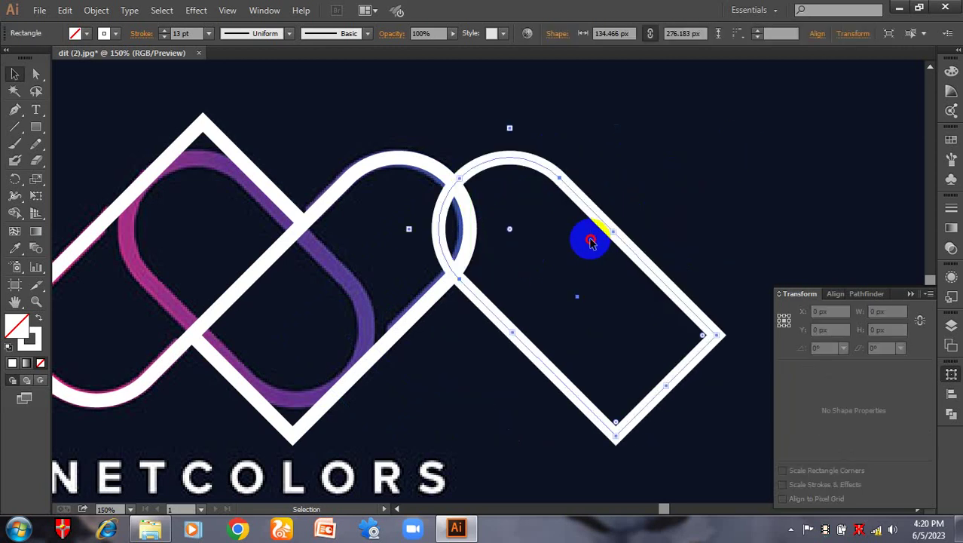
Move the 225° copy onto the middle purple loop and nudge it slightly left into alignment.
drag(592, 239, 300, 238)
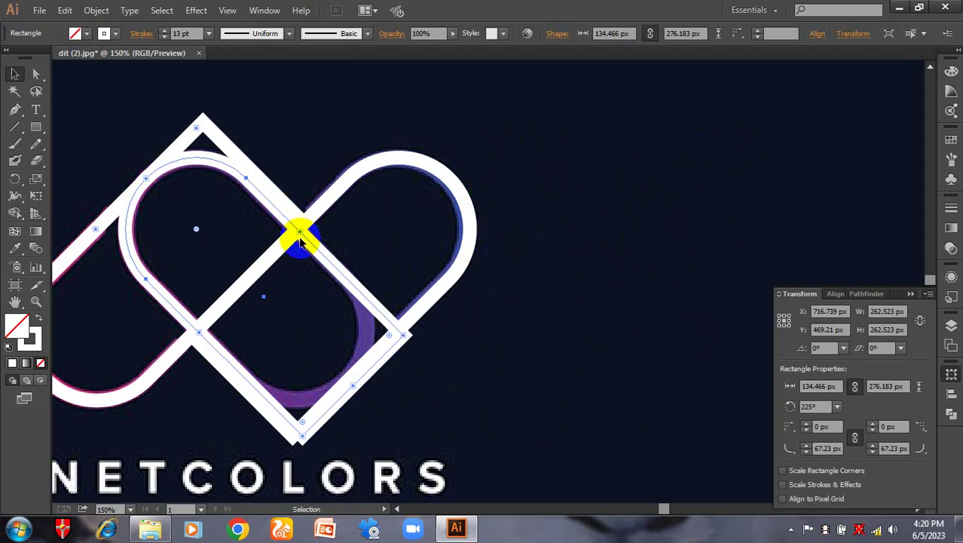
key(Left)
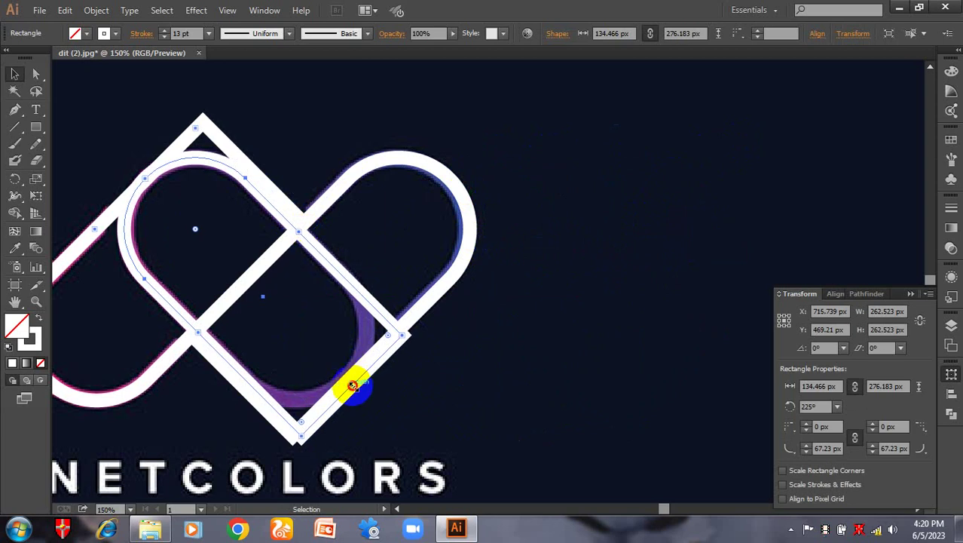
drag(352, 385, 349, 381)
click(375, 377)
click(336, 282)
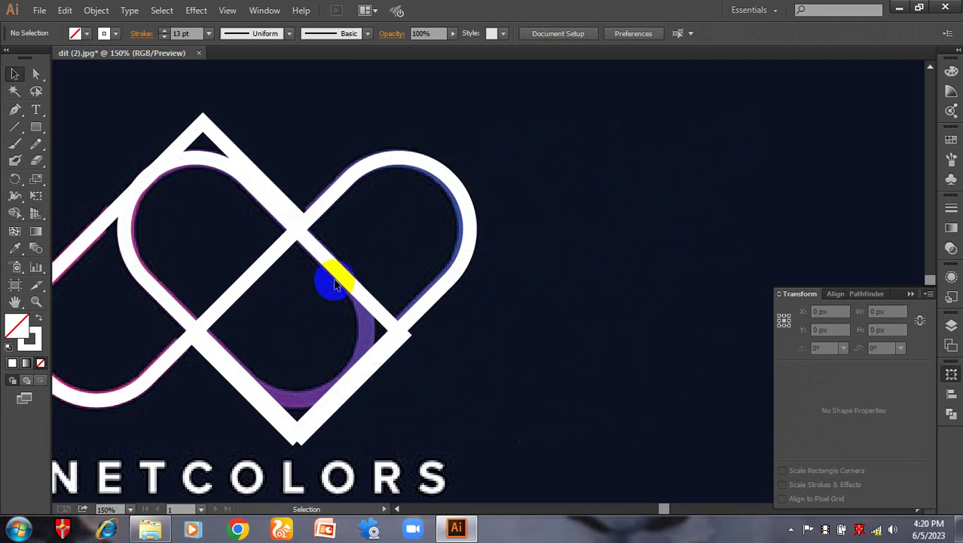
Round the two square lower corners of the middle shape to a 67.23 px radius.
click(346, 283)
click(35, 74)
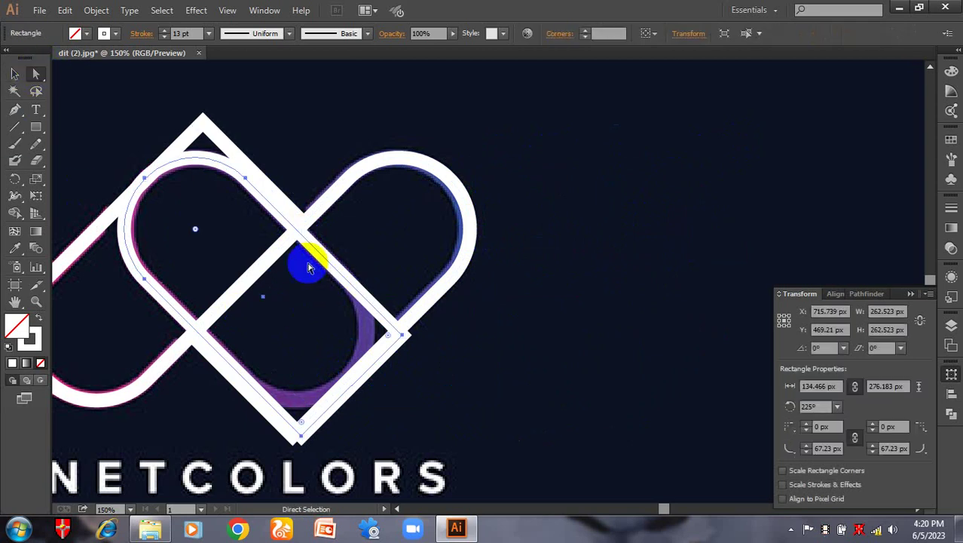
click(405, 337)
click(315, 434)
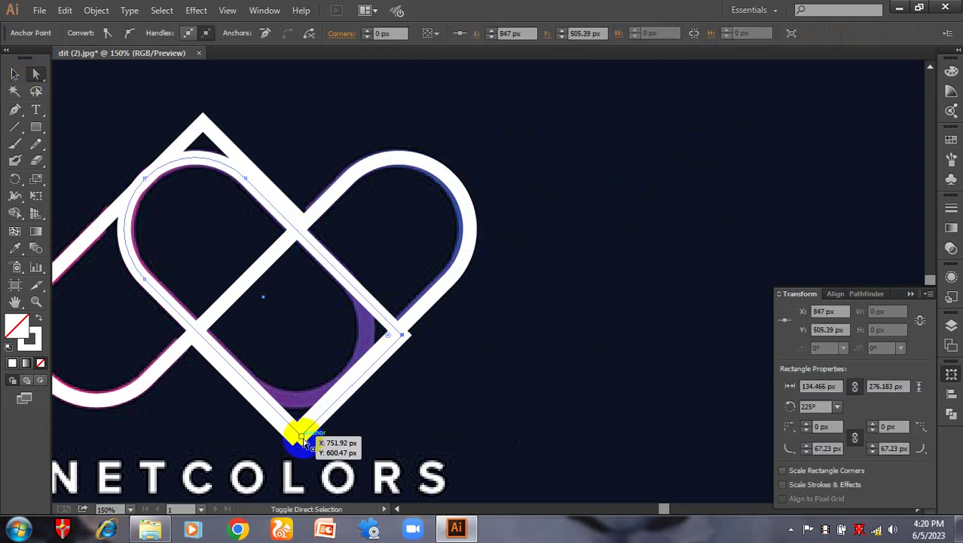
click(288, 304)
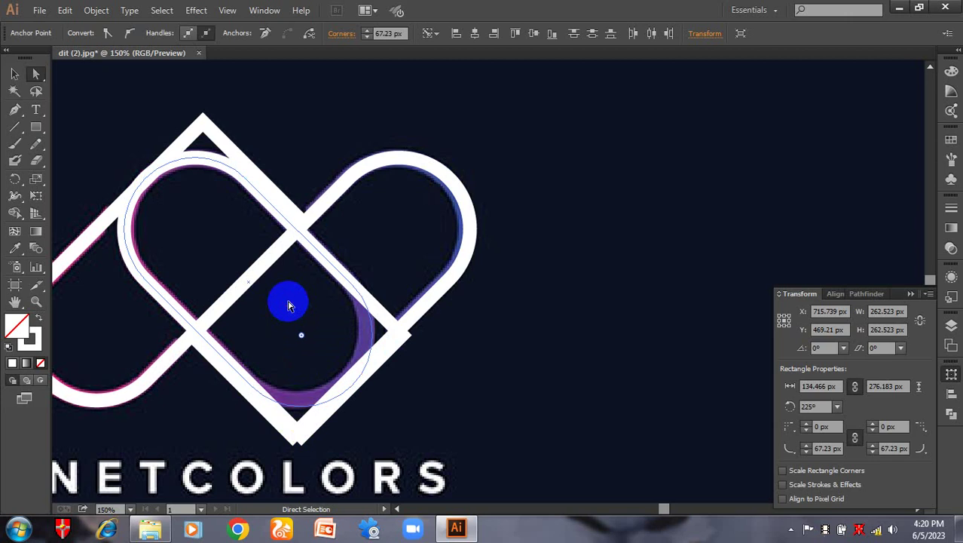
Try to shorten the fully rounded middle shape to match the purple loop's lower end.
click(371, 412)
key(v)
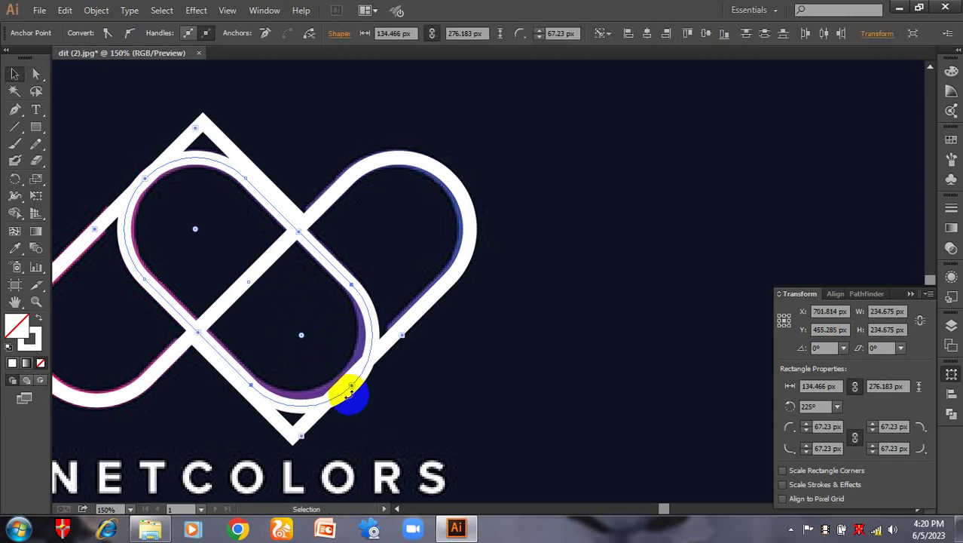
drag(349, 384, 344, 383)
key(a)
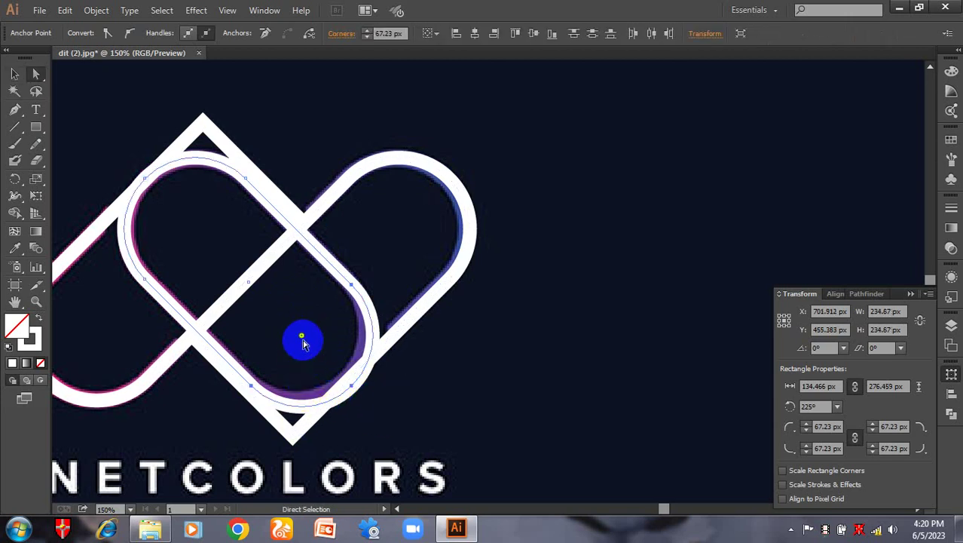
click(303, 343)
click(291, 397)
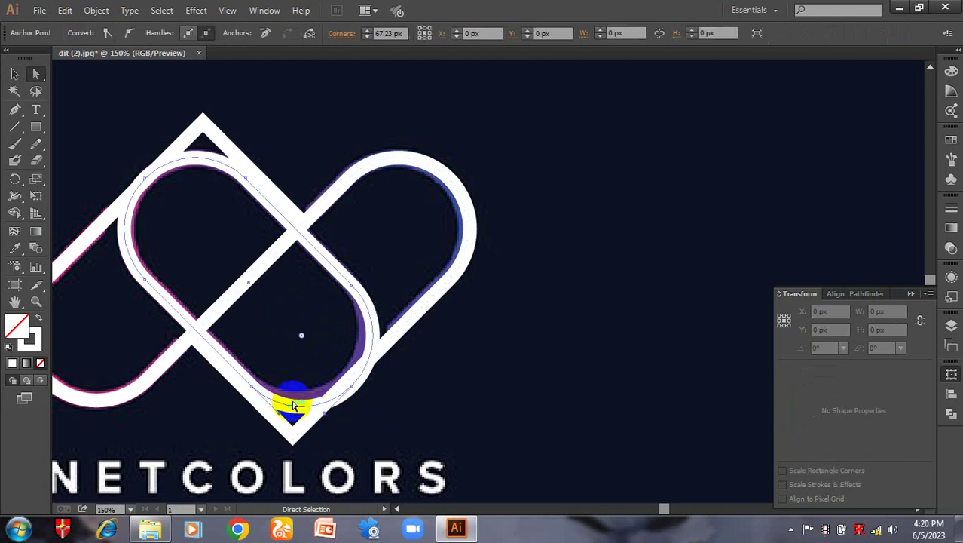
click(305, 365)
key(v)
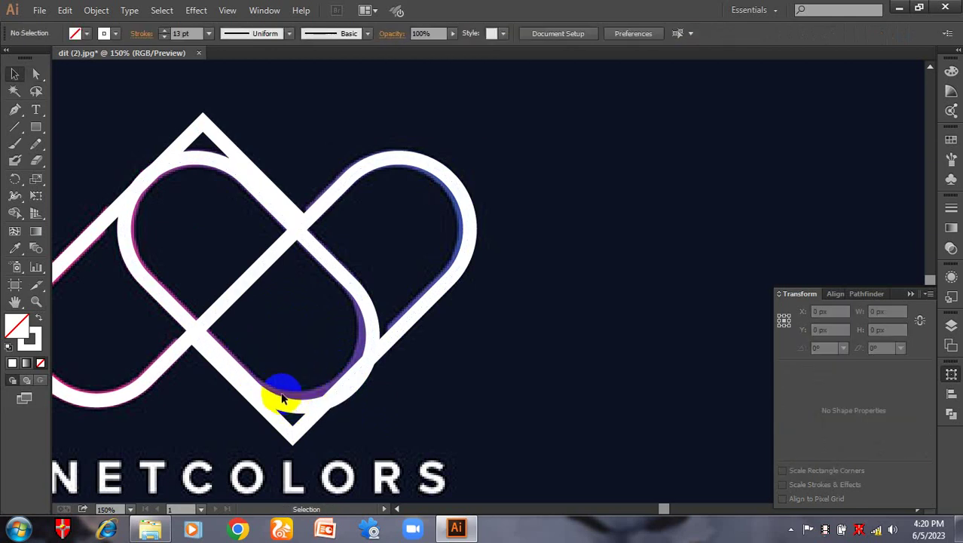
Square the middle shape's corners to shorten it to about 265 px, and fully round all four corners again.
click(289, 407)
drag(301, 334, 460, 444)
click(350, 389)
drag(352, 386, 342, 380)
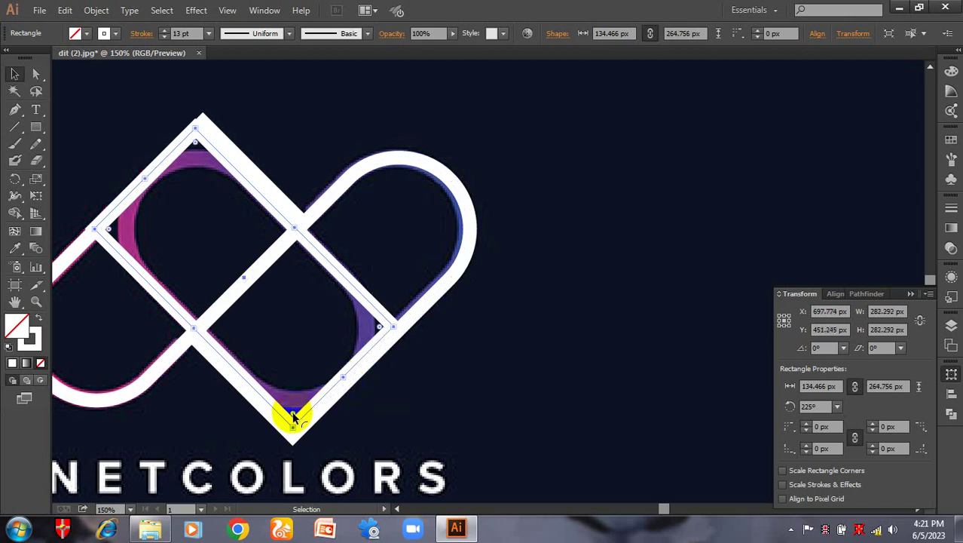
drag(294, 417, 290, 227)
click(441, 262)
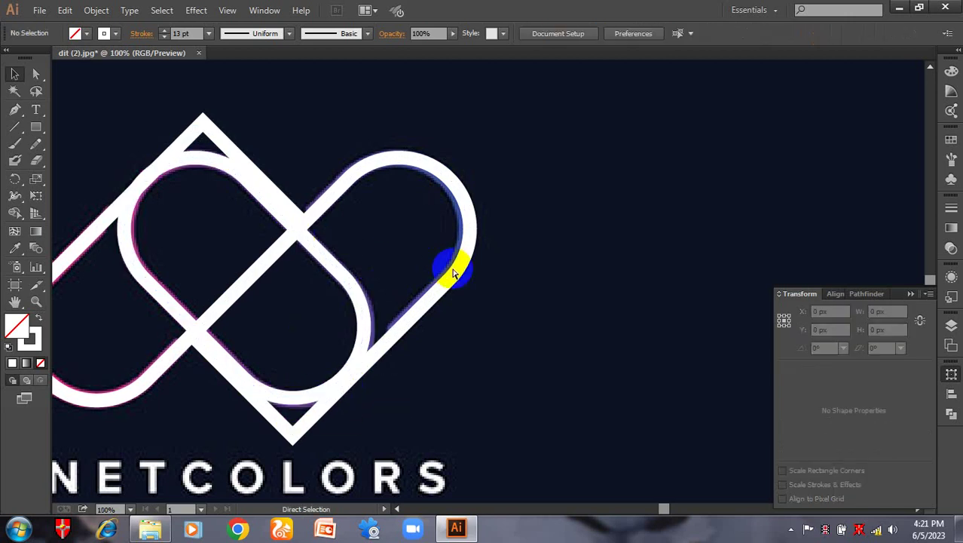
key(ctrl+minus)
drag(216, 183, 529, 365)
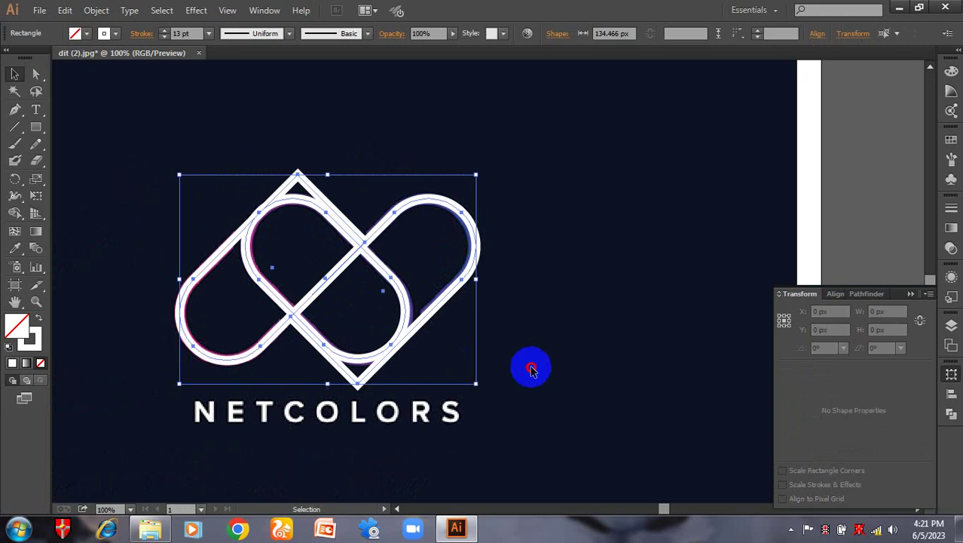
click(486, 344)
scroll(486, 344, up, 3)
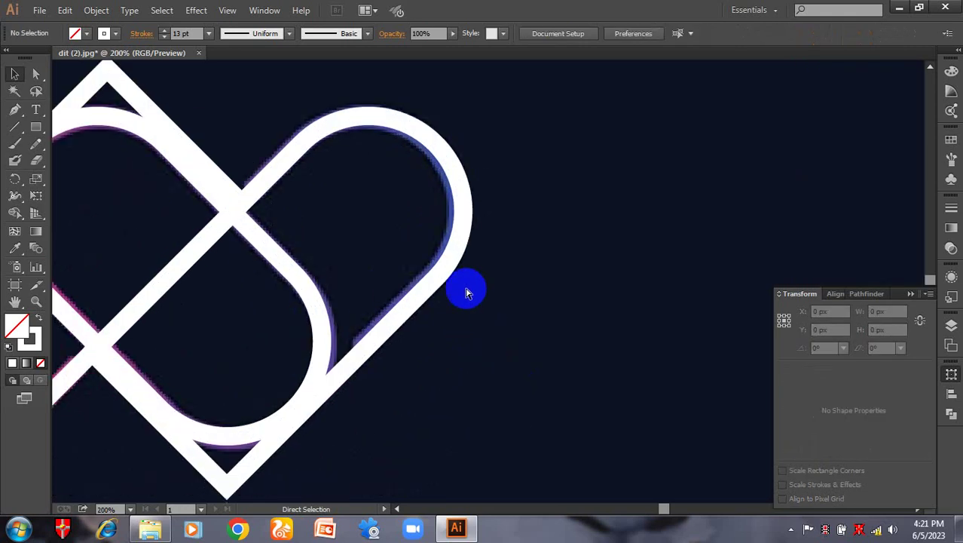
click(465, 241)
Draw a rectangle about 546 by 388 px on the empty canvas beside the artboard, with white fill and no stroke.
scroll(465, 241, down, 3)
scroll(489, 257, right, 5)
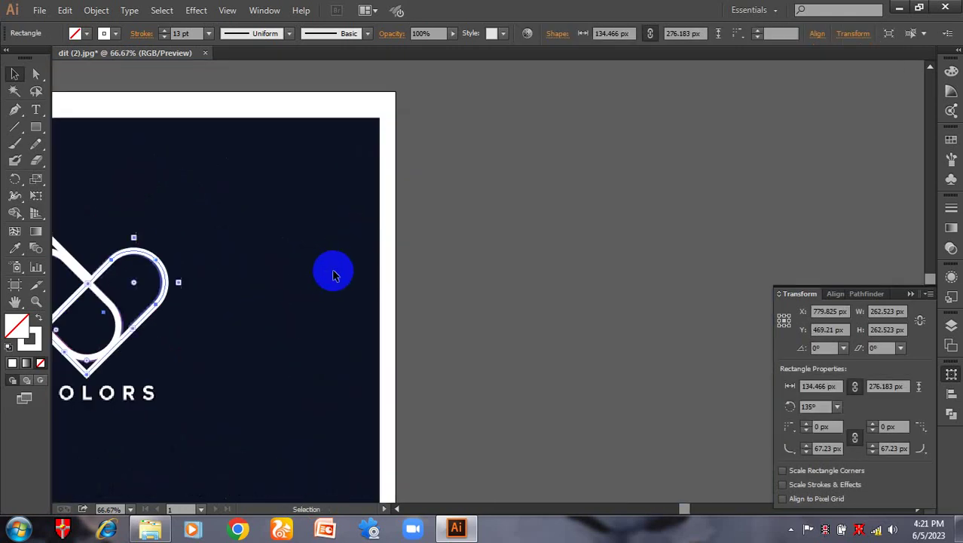
key(m)
mouse_move(477, 150)
mouse_down()
mouse_move(719, 386)
mouse_move(736, 332)
mouse_up()
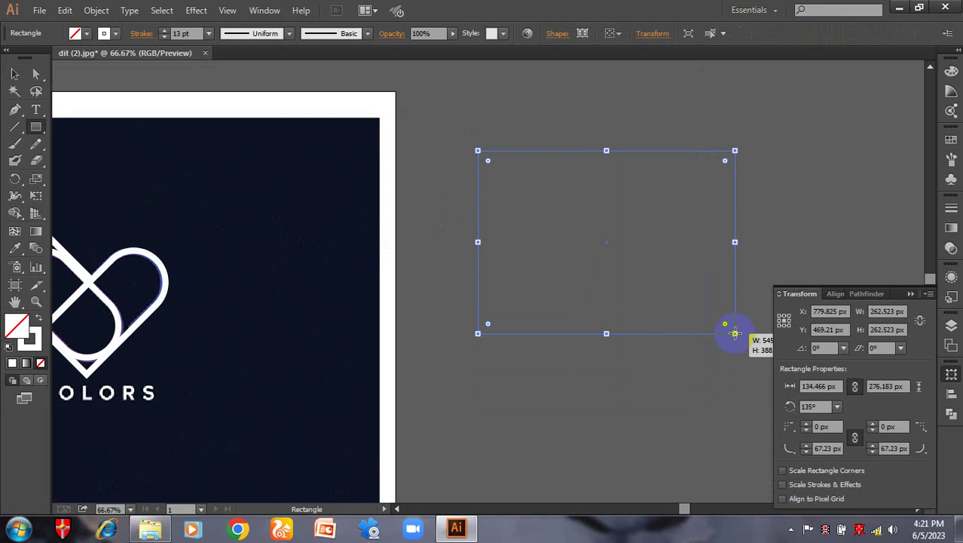
key(shift+x)
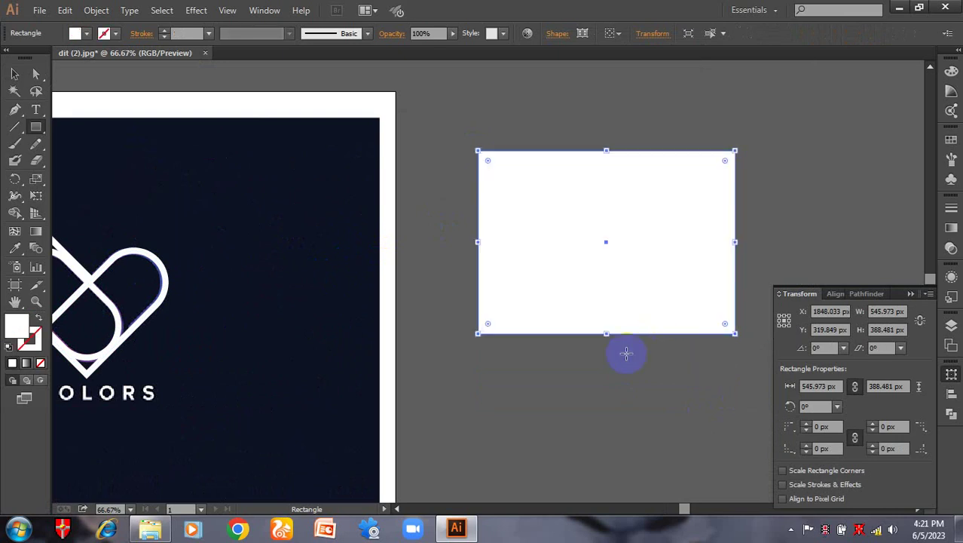
Draw a second rectangle about 469 by 270 px below the white one, with a white stroke and no fill.
scroll(626, 353, down, 2)
scroll(627, 353, right, 1)
drag(469, 310, 691, 436)
key(shift+x)
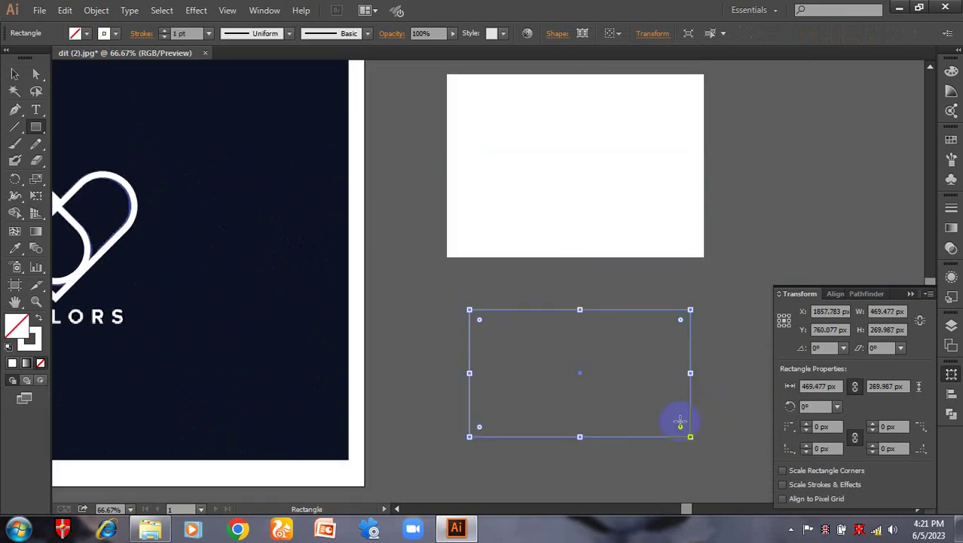
Set the outlined rectangle's stroke weight to 13 pt and select the white filled rectangle for comparison.
key(v)
click(662, 358)
click(662, 310)
click(188, 34)
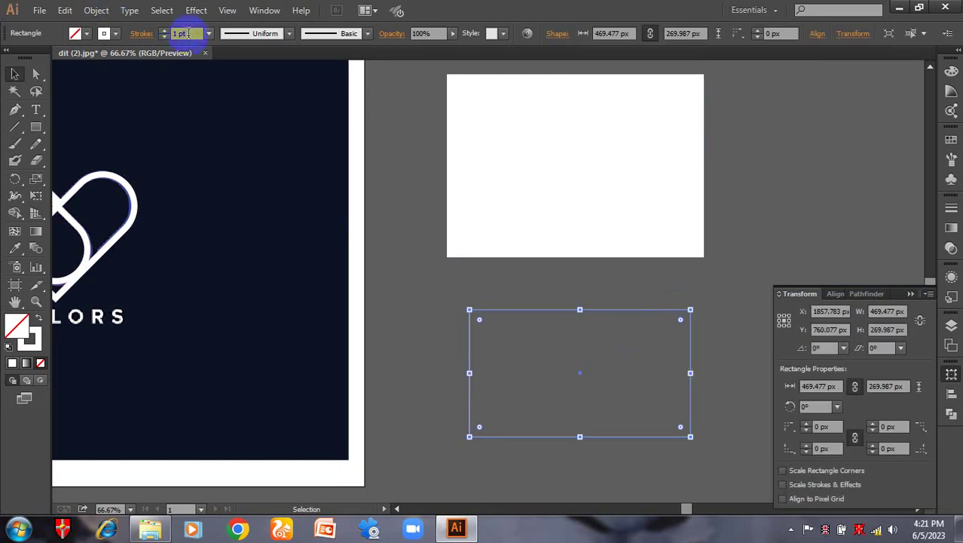
key(Return)
click(567, 255)
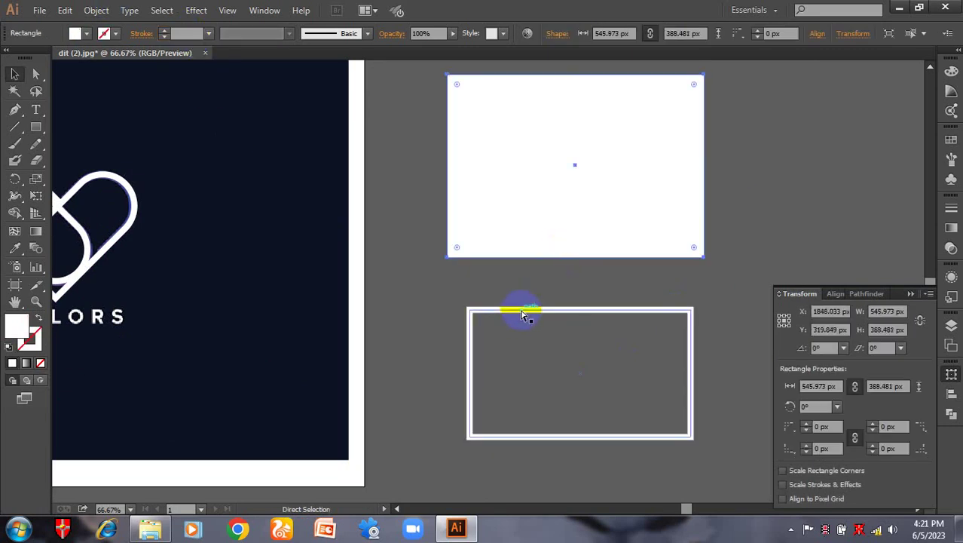
Draw a straight vertical line with the Pen tool beside the two rectangles, using the outlined rectangle's 13 pt white stroke.
key(ctrl+minus)
click(551, 305)
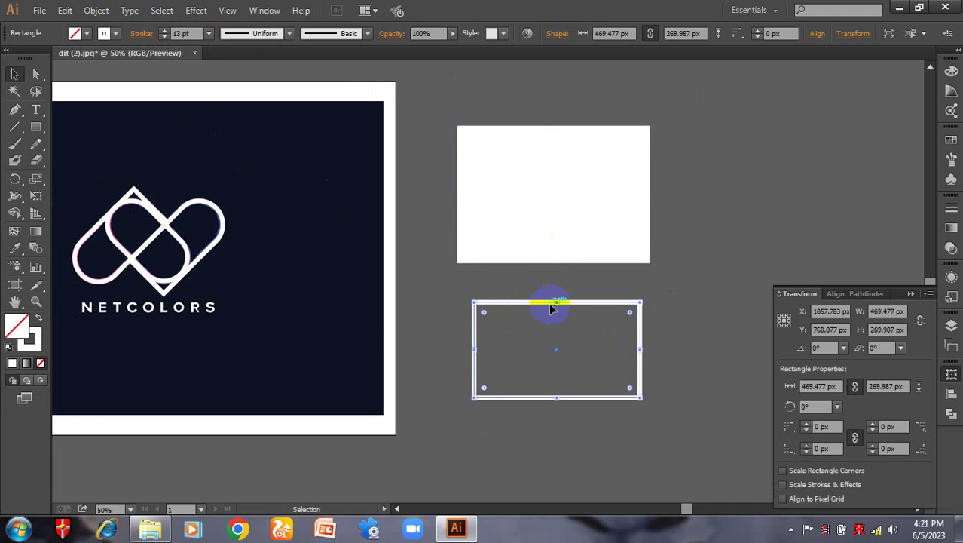
key(p)
scroll(554, 302, right, 4)
scroll(528, 279, up, 1)
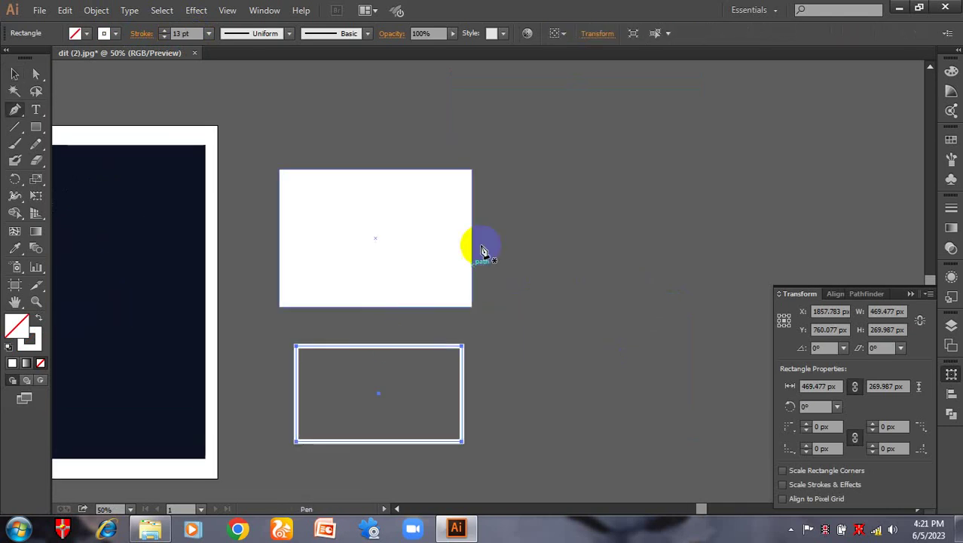
click(550, 166)
shift+click(549, 364)
key(v)
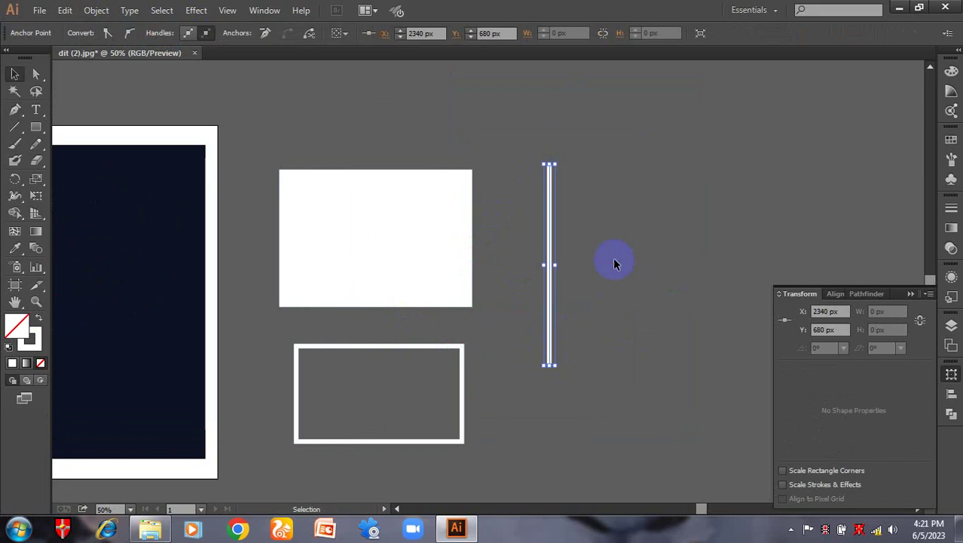
Increase the vertical line's stroke weight to 70 pt.
click(533, 312)
click(549, 310)
click(181, 34)
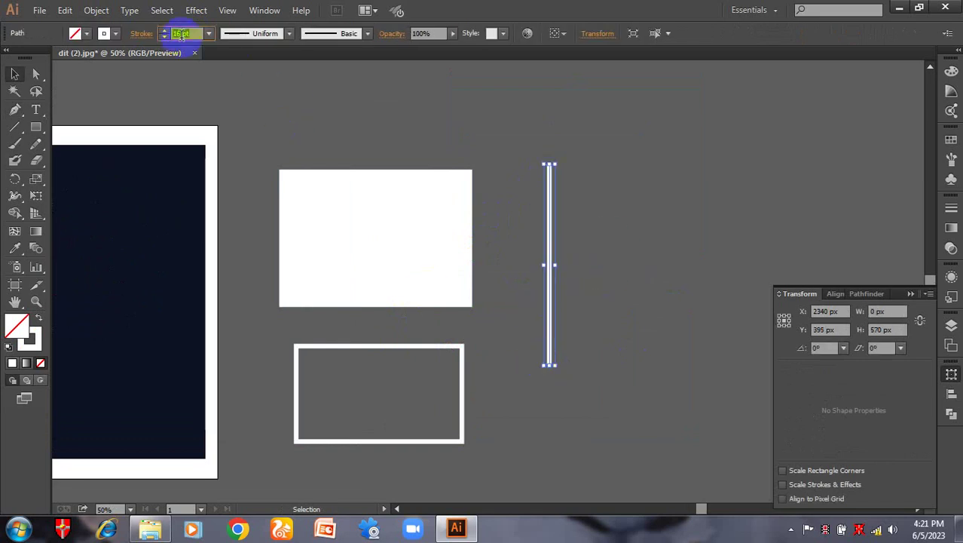
scroll(181, 35, up, 10)
scroll(181, 34, up, 5)
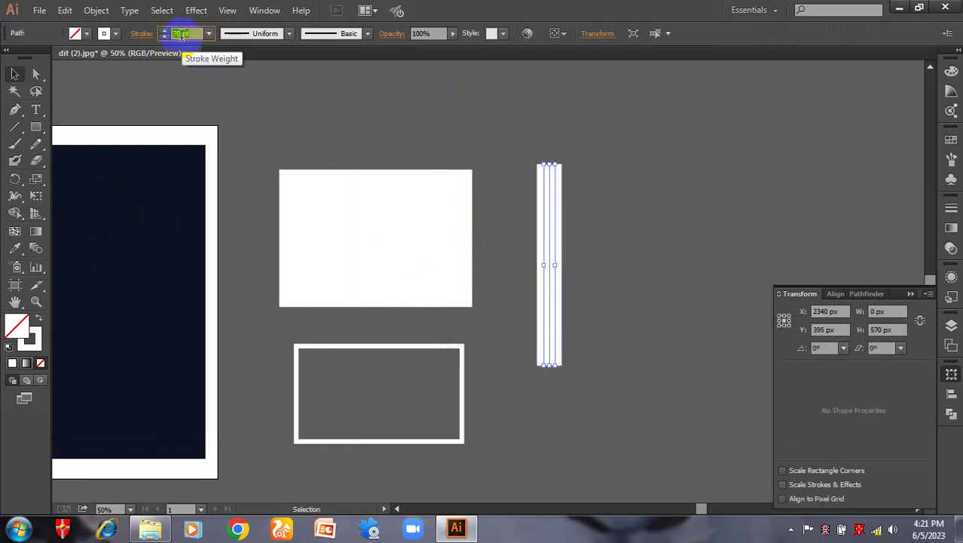
click(637, 226)
Move the thick line's upper anchor to about X 2470.5, Y 110 px and its lower anchor to about X 2739, Y 607 px, slanting it.
key(ctrl+plus)
drag(638, 226, 476, 266)
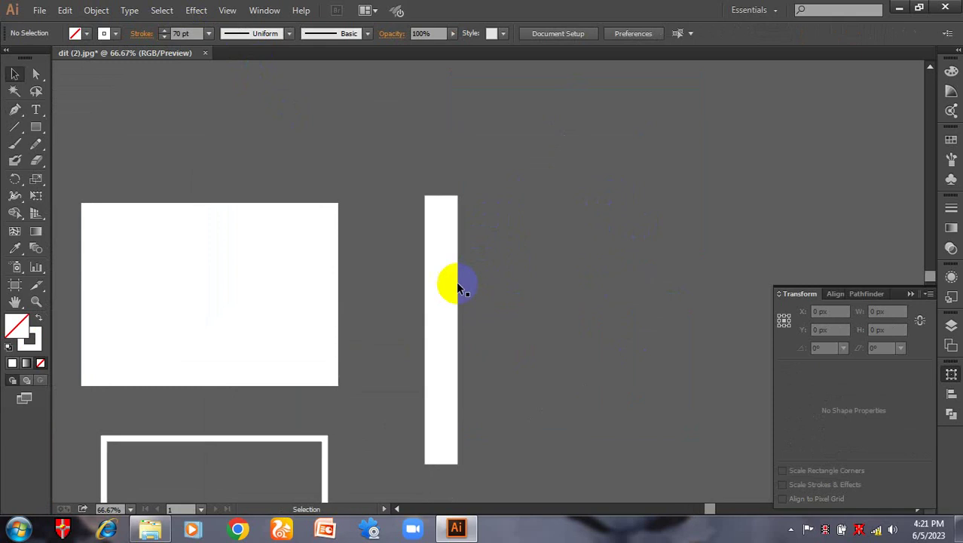
scroll(328, 163, down, 1)
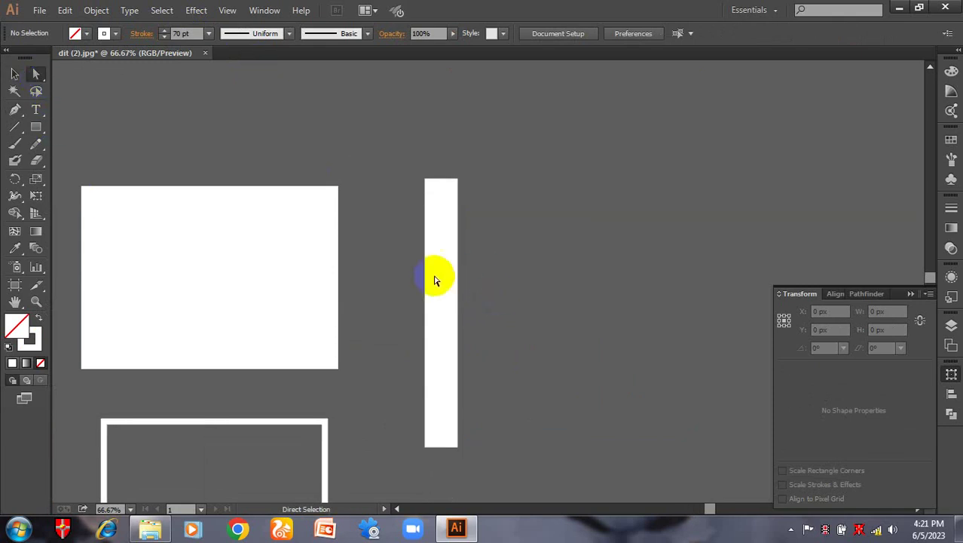
click(436, 281)
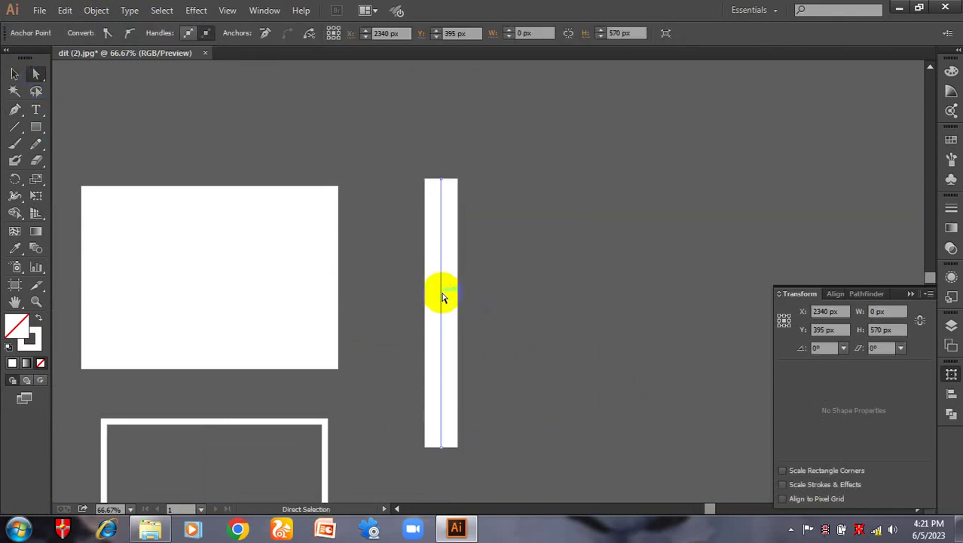
drag(441, 184, 499, 181)
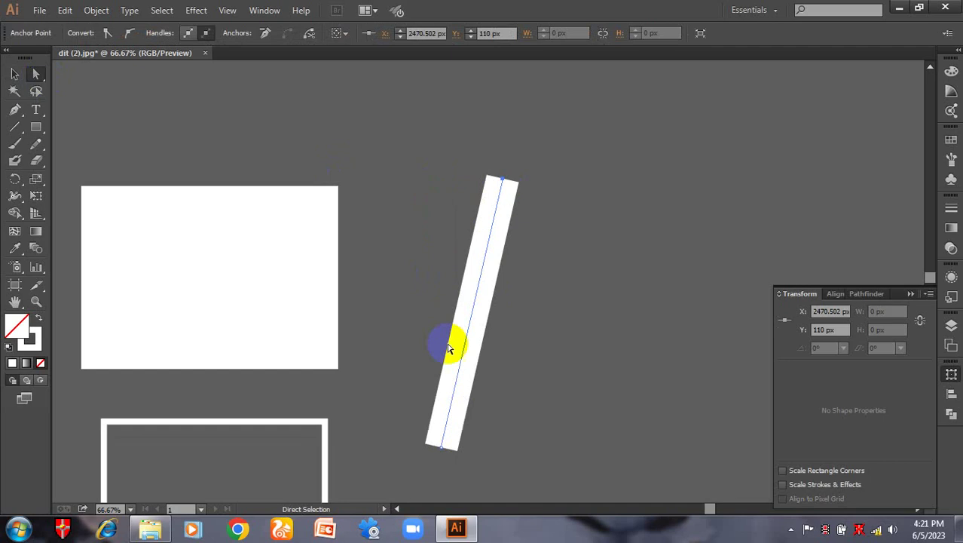
drag(630, 419, 629, 416)
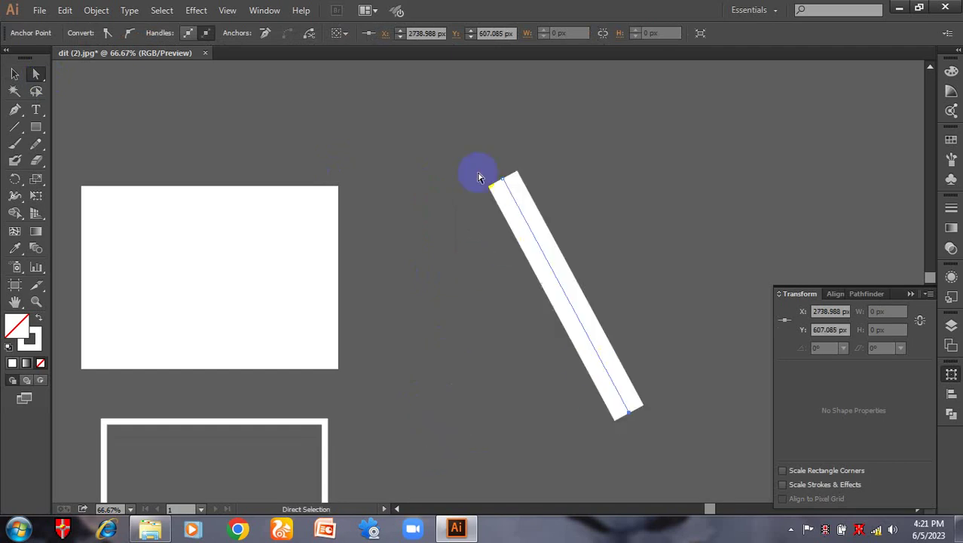
Move the whole slanted line about 72 px left and 16 px down, towards the white rectangle.
click(17, 73)
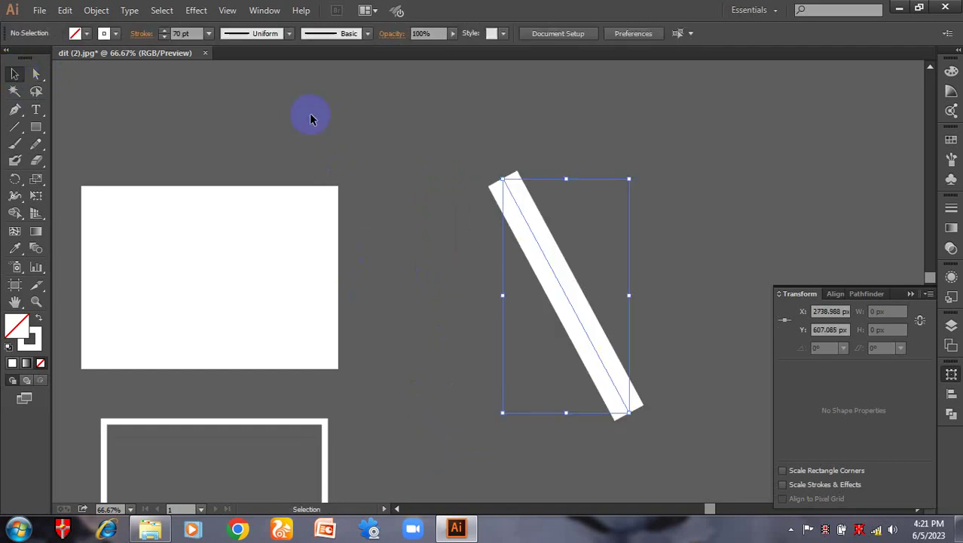
click(458, 307)
click(528, 299)
drag(555, 287, 522, 293)
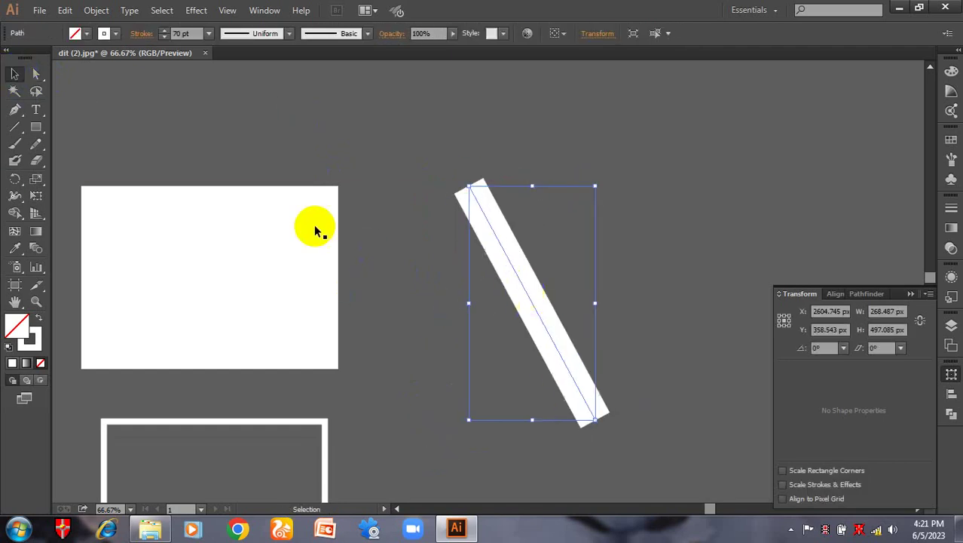
Try Width Profile 1 and Width Profile 2 on the slanted line's stroke.
click(269, 35)
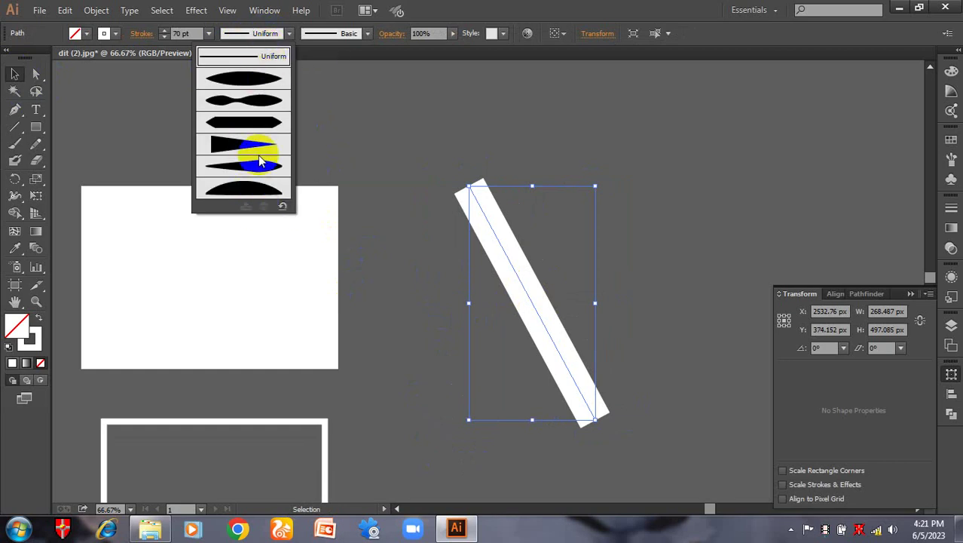
click(226, 79)
click(512, 230)
click(517, 265)
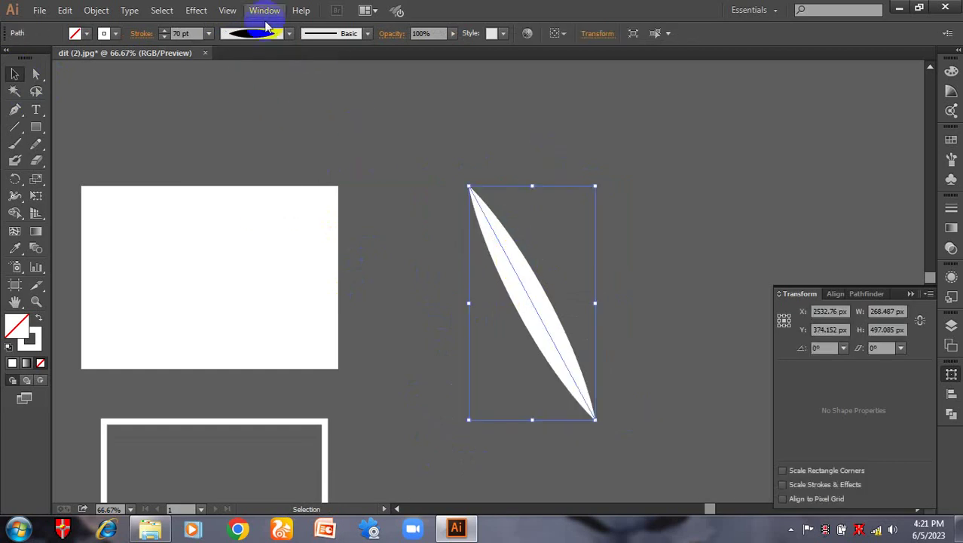
click(256, 33)
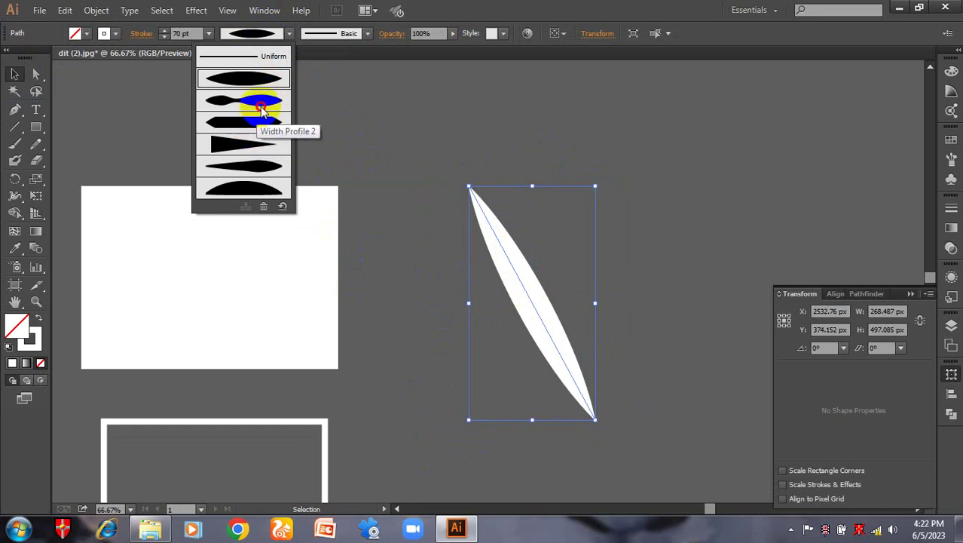
click(255, 98)
click(549, 154)
click(502, 243)
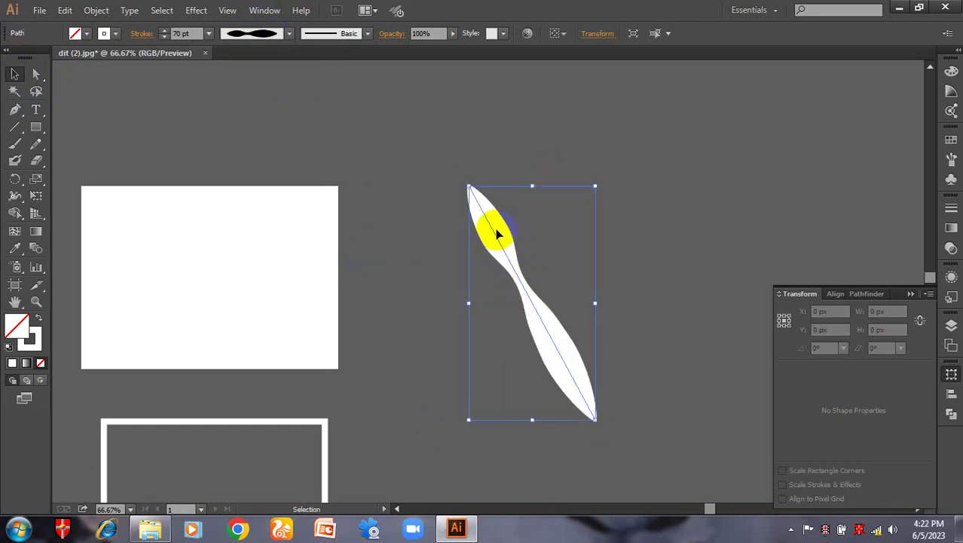
Try Width Profile 3 with pointed ends and the tapering Width Profile 4 on the slanted line.
click(255, 33)
click(252, 123)
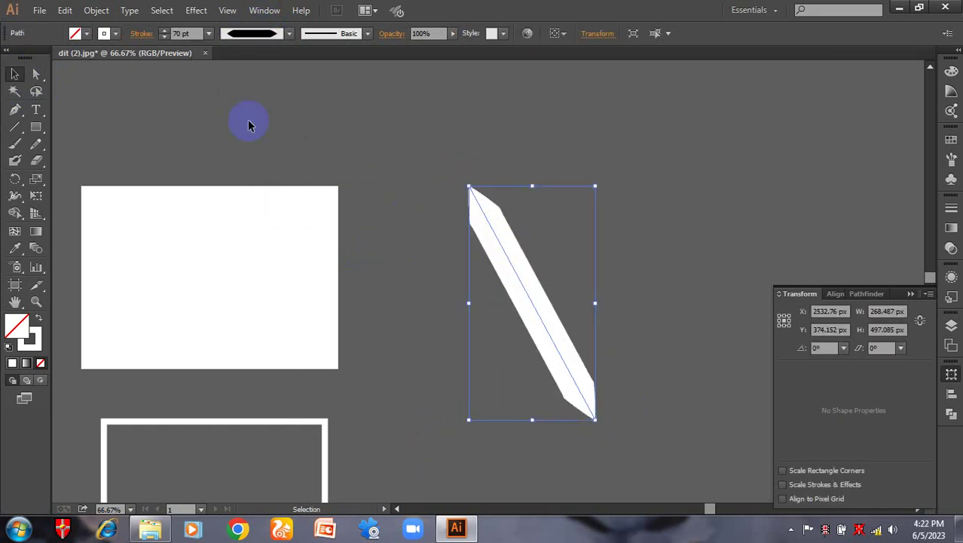
click(513, 238)
click(527, 280)
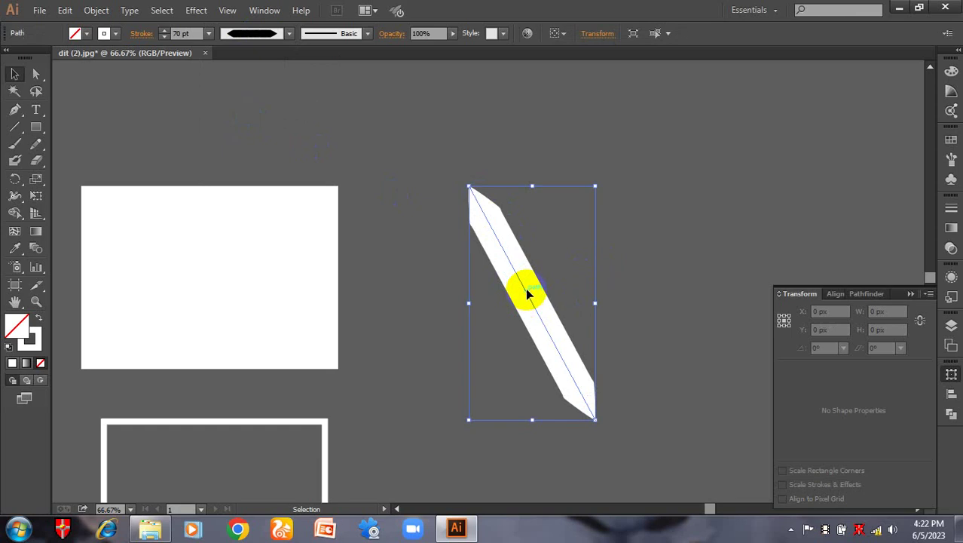
click(275, 34)
click(267, 151)
click(401, 290)
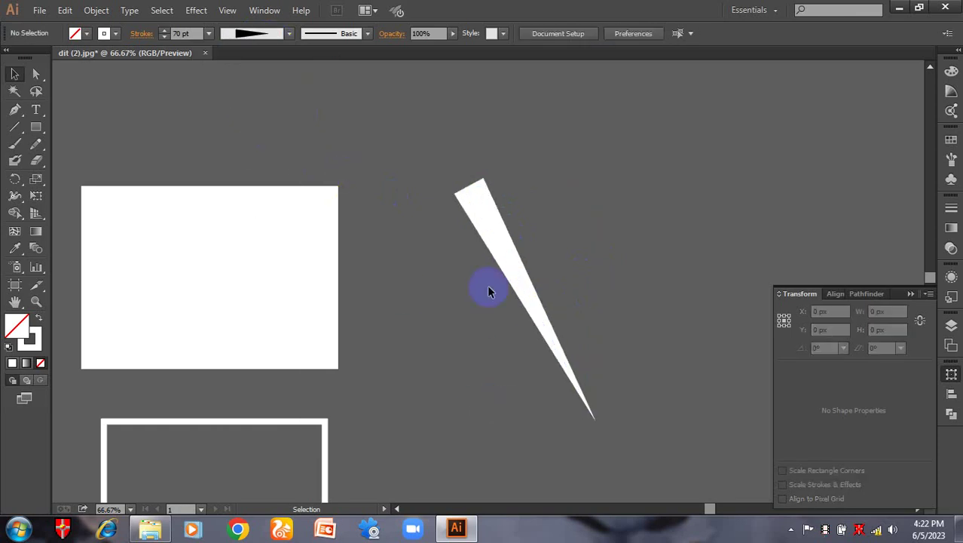
Apply the dome-shaped Width Profile 6 to the slanted line and deselect it.
click(498, 242)
click(266, 35)
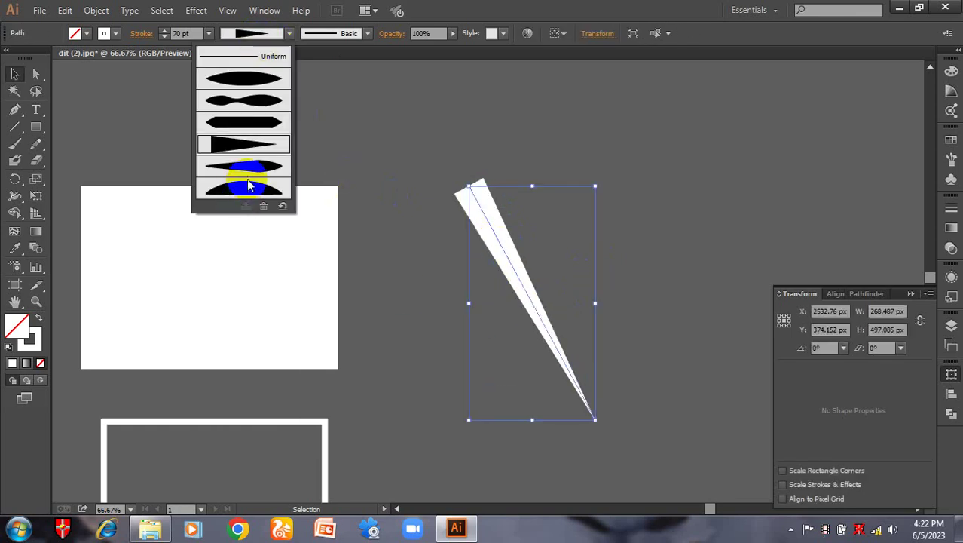
click(248, 182)
click(563, 199)
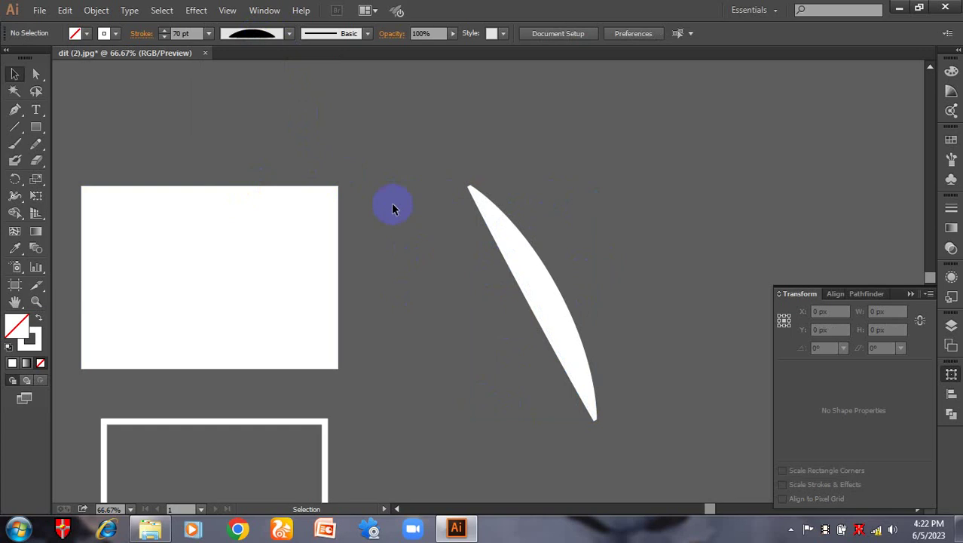
Increase the outlined rectangle's stroke weight to 25 pt.
scroll(316, 258, down, 3)
scroll(316, 257, left, 2)
click(366, 284)
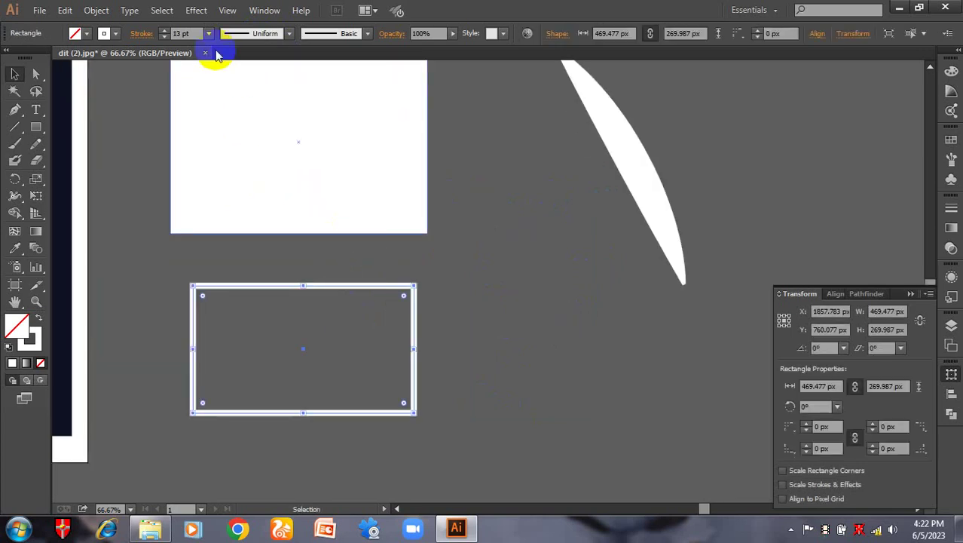
scroll(195, 33, up, 12)
Try Width Profile 1 and Width Profile 3 on the outlined rectangle's stroke.
click(266, 35)
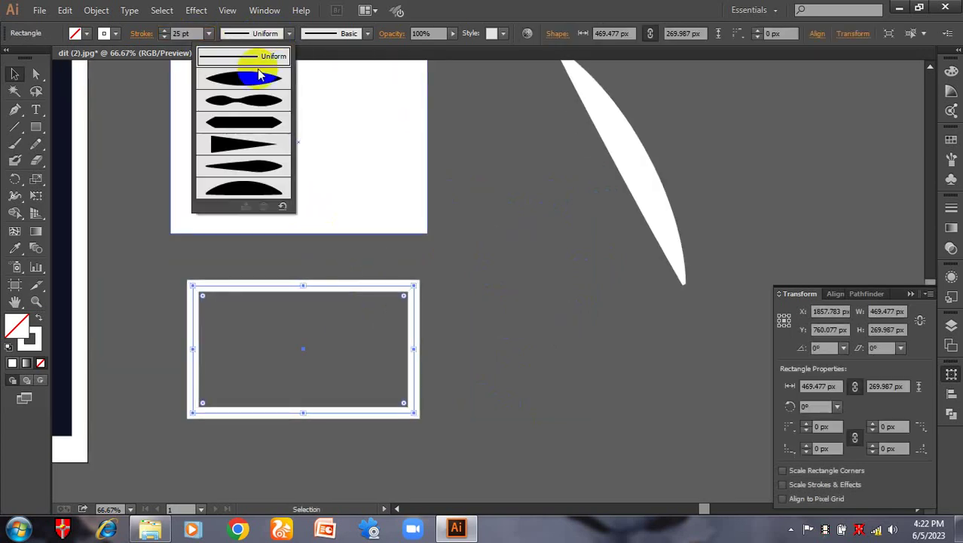
click(257, 76)
click(383, 313)
click(365, 284)
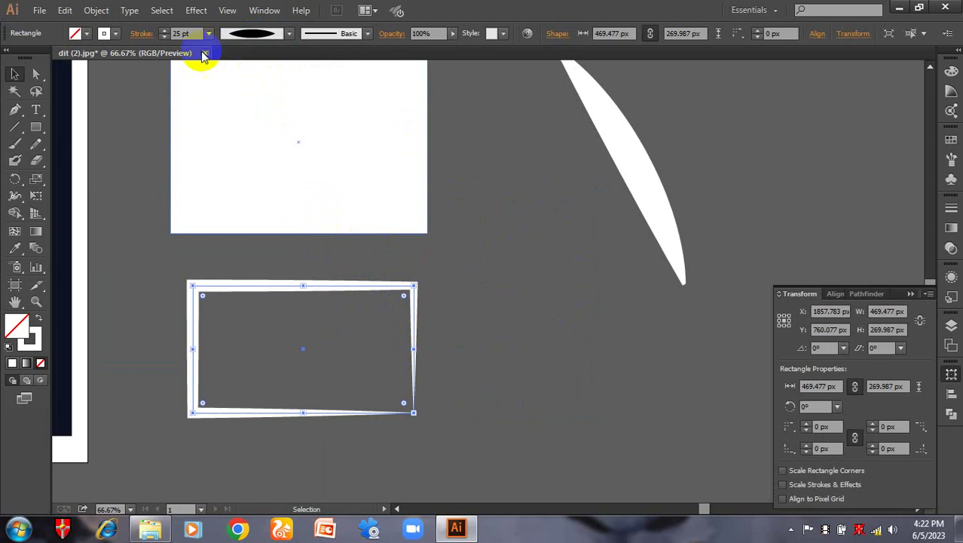
click(259, 38)
click(239, 119)
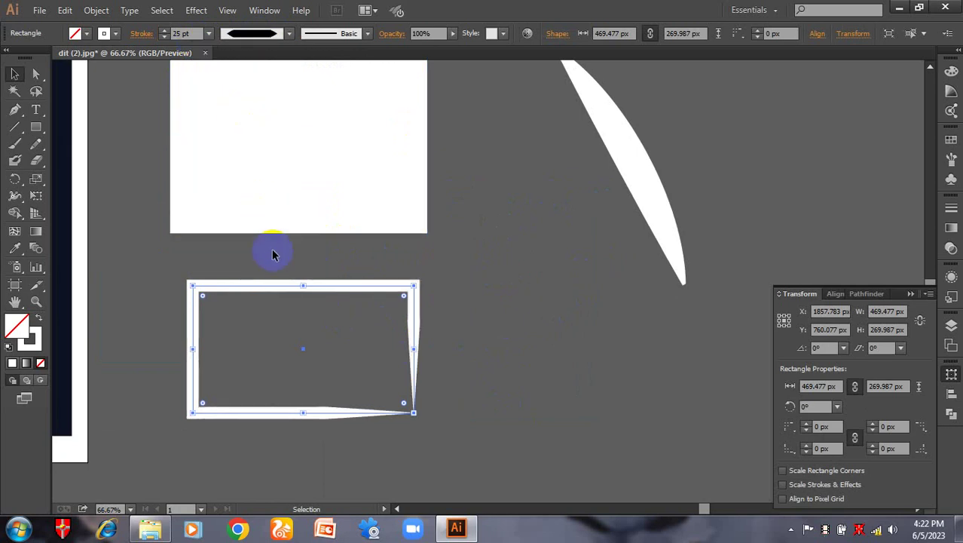
Apply Width Profile 5 to the outlined rectangle's stroke and deselect it.
click(255, 36)
click(258, 157)
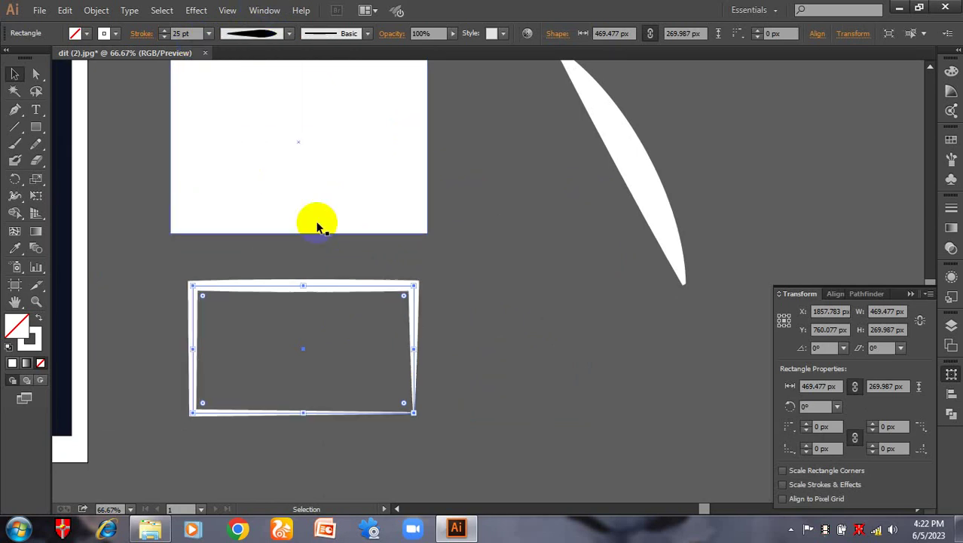
click(451, 332)
drag(426, 324, 454, 320)
Check whether the white filled rectangle offers a variable width profile, and compare it with the stroke settings of the logo's loops.
click(361, 166)
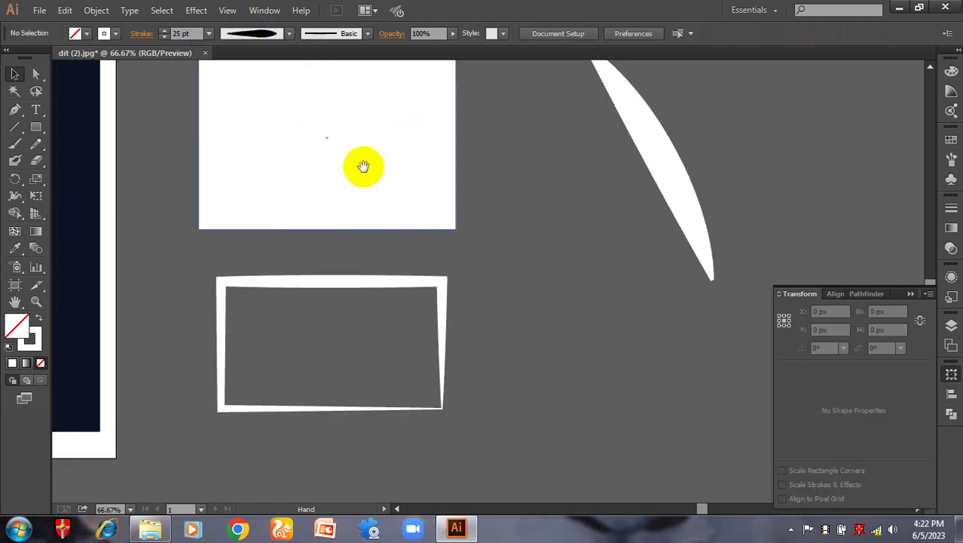
drag(361, 166, 378, 187)
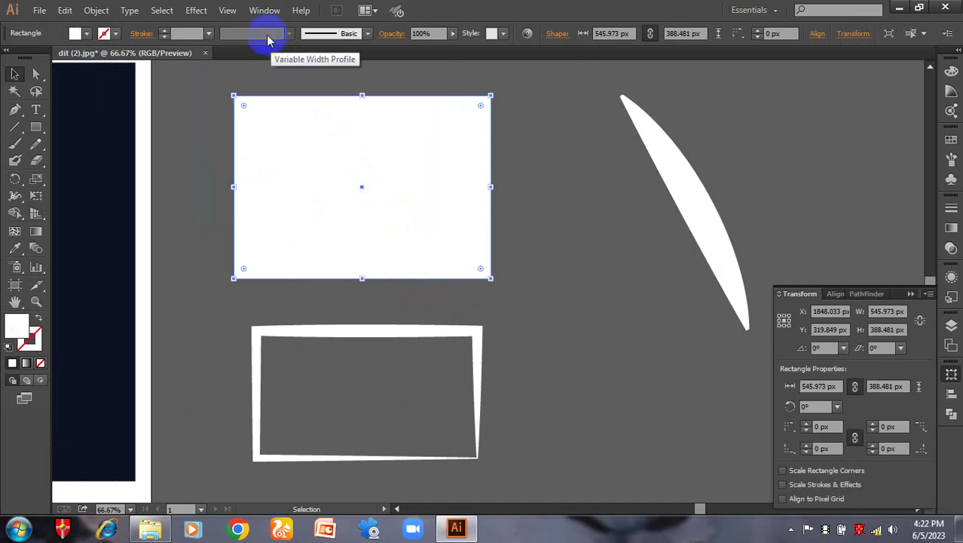
scroll(227, 303, left, 10)
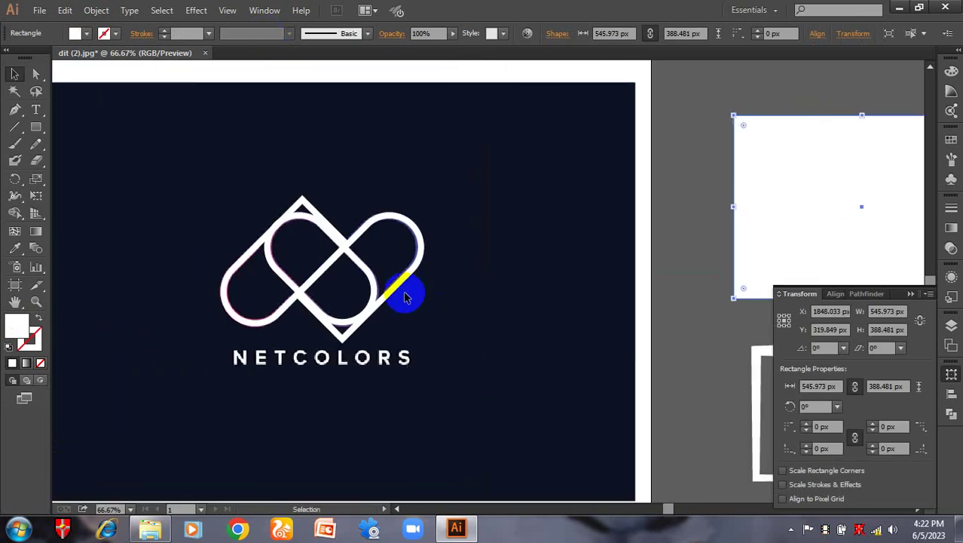
click(418, 289)
click(383, 222)
click(343, 230)
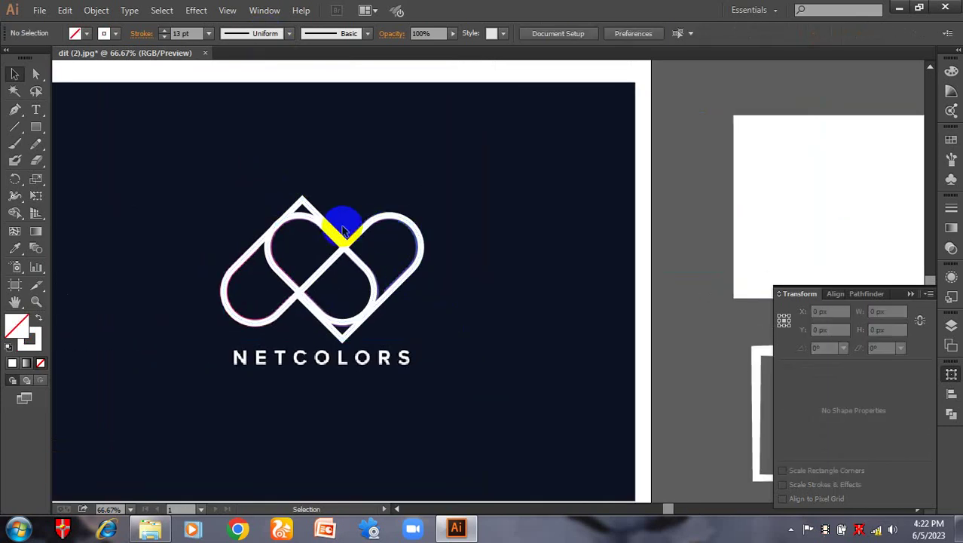
Expand all the logo's stroked loops into filled shapes, with both Fill and Stroke included.
key(ctrl+1)
scroll(252, 189, left, 2)
drag(194, 172, 469, 360)
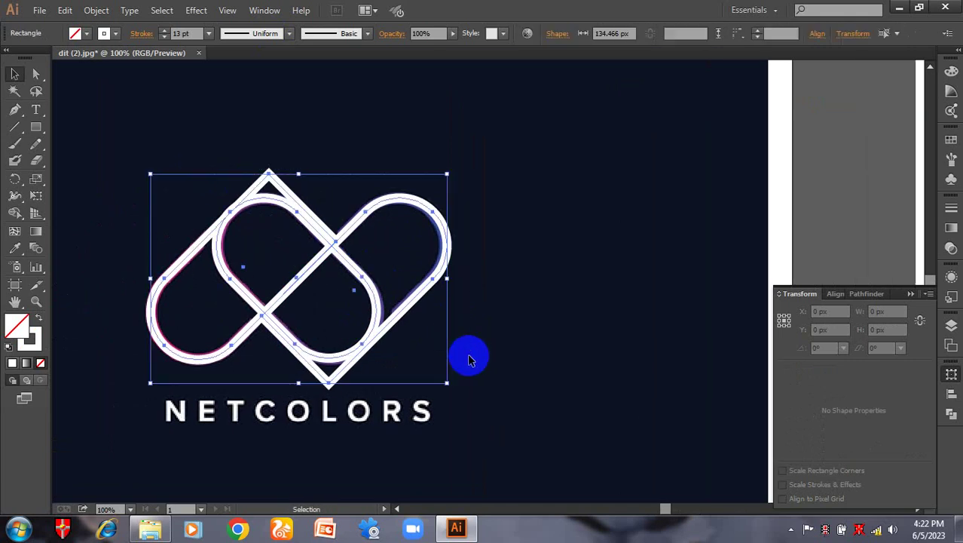
click(96, 11)
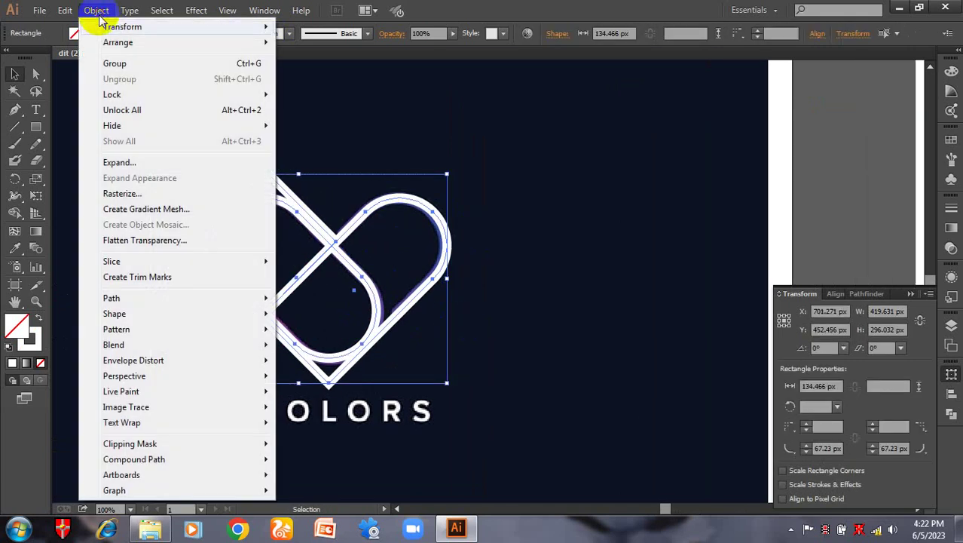
click(132, 166)
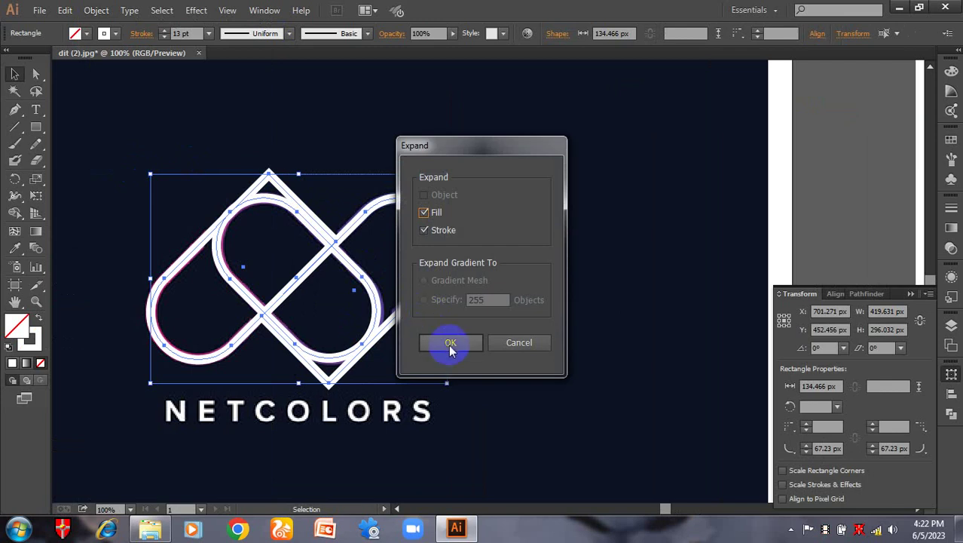
click(450, 344)
click(492, 339)
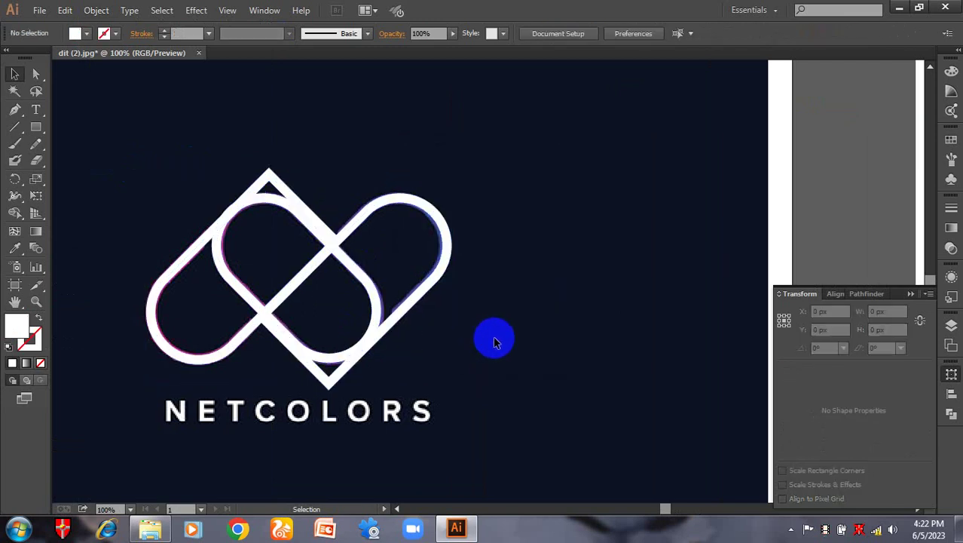
Select all the expanded logo loops together.
key(ctrl+plus)
scroll(471, 212, left, 2)
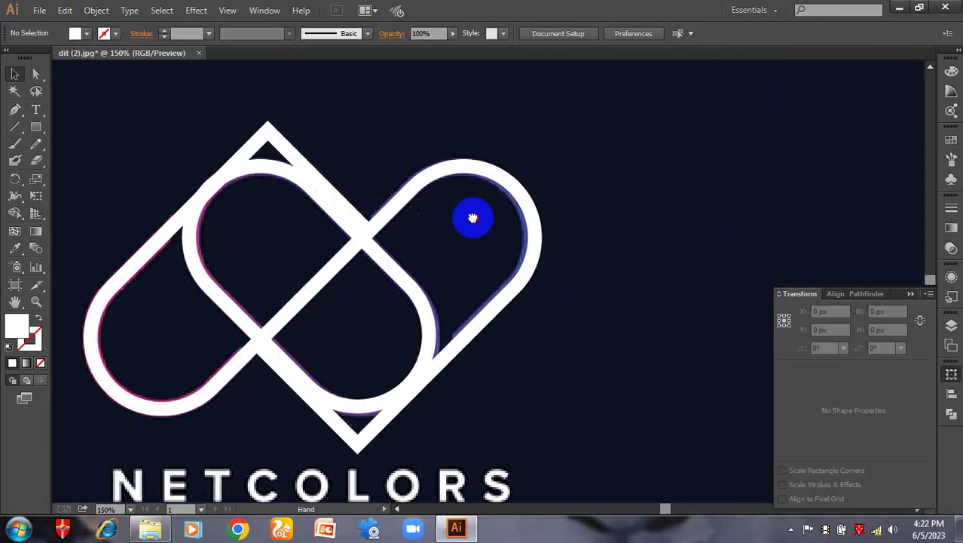
key(ctrl+plus)
scroll(365, 258, left, 2)
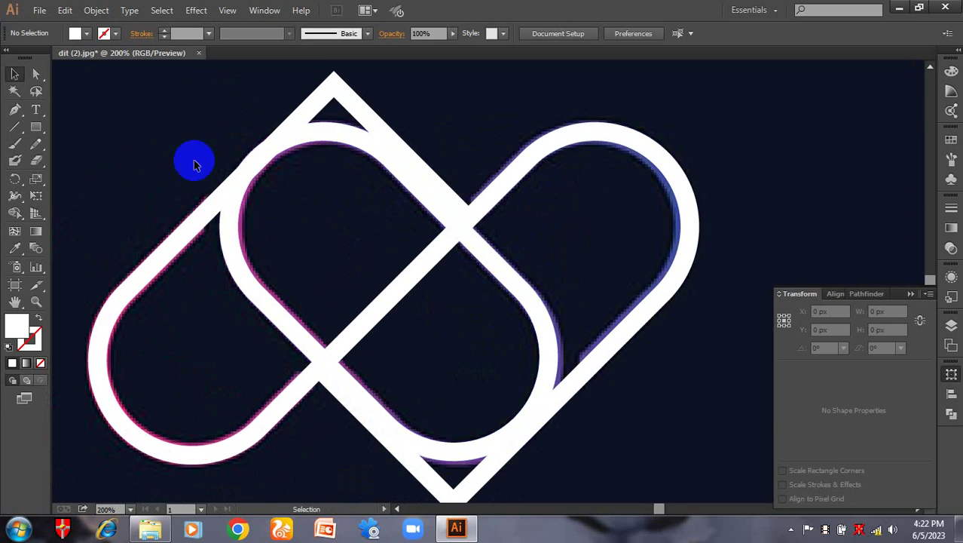
key(v)
drag(194, 154, 688, 356)
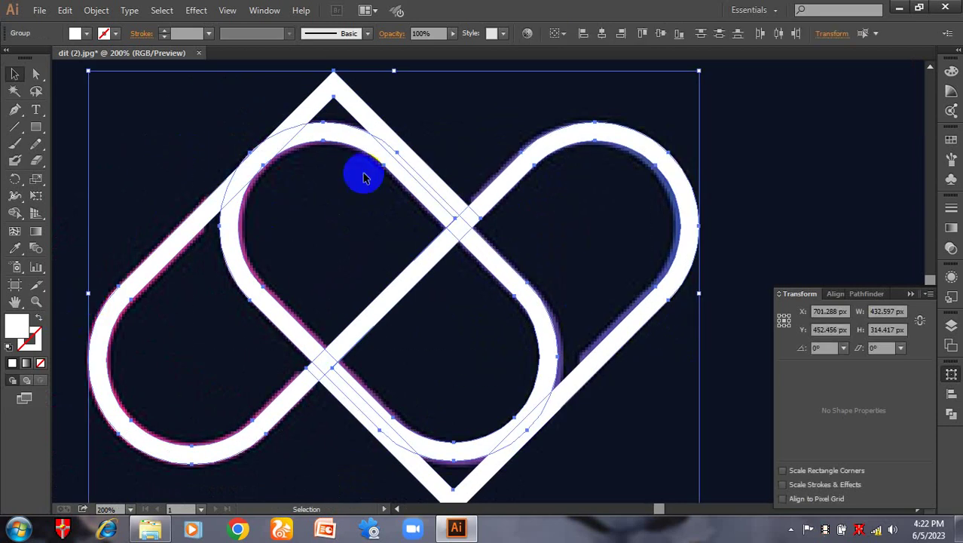
drag(195, 112, 677, 367)
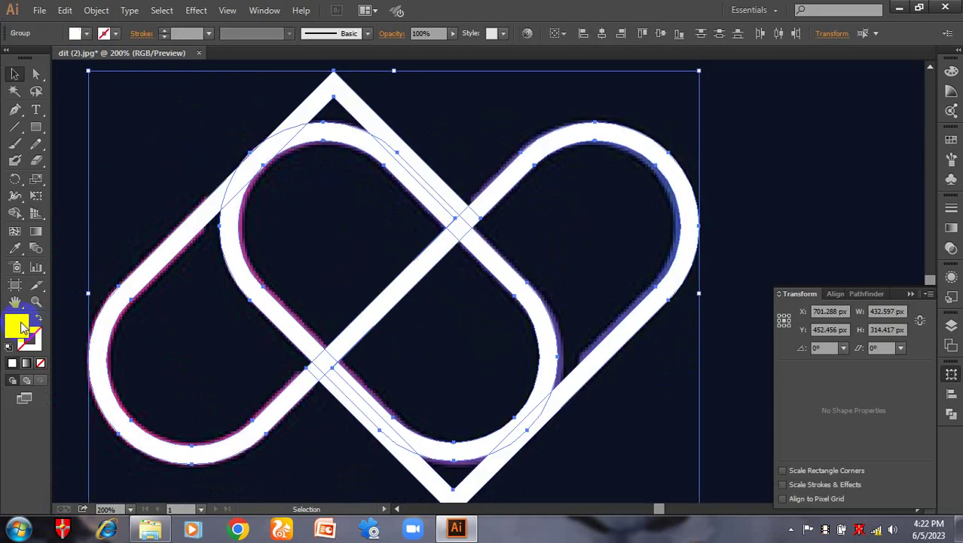
Swap fill and stroke on the expanded logo loops and inspect the outlines of the square-cornered blue-side loop.
click(39, 319)
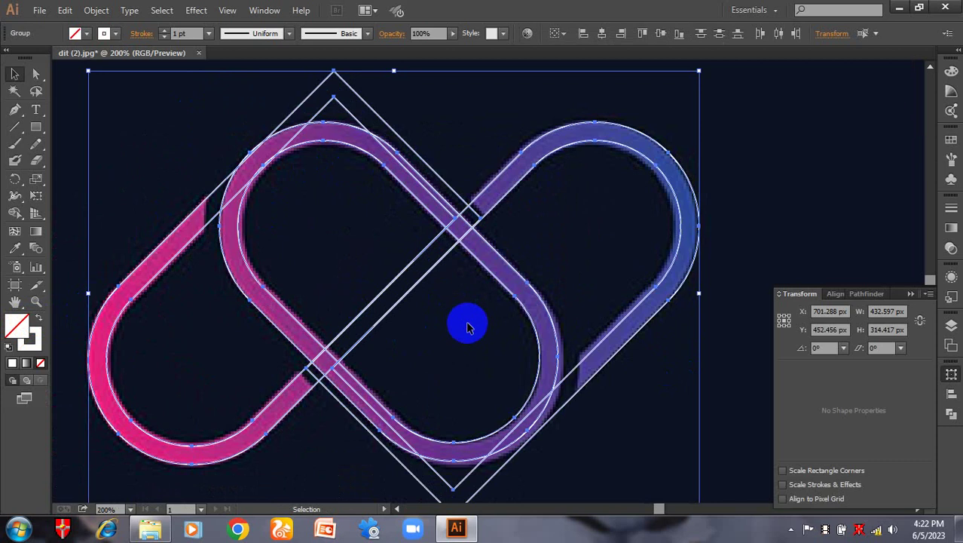
click(490, 327)
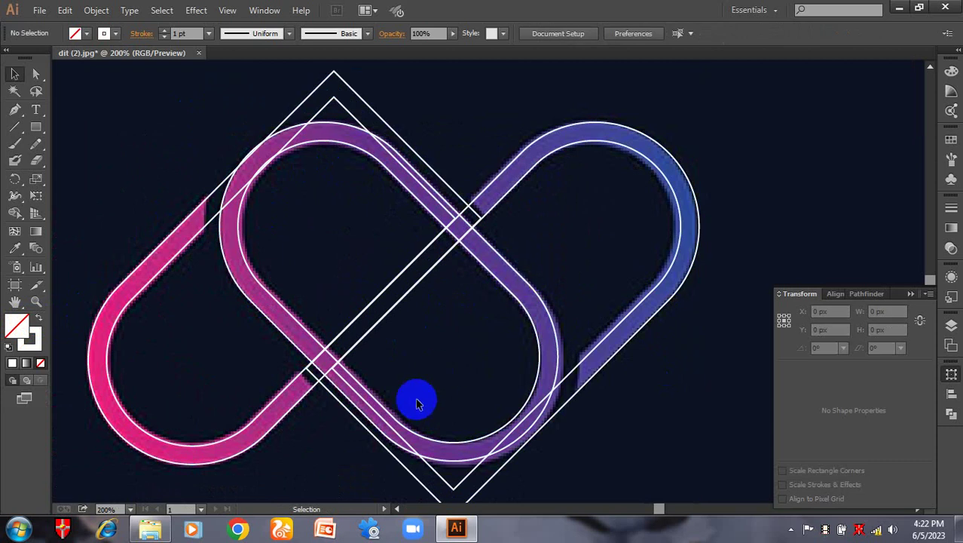
click(362, 421)
scroll(361, 420, down, 2)
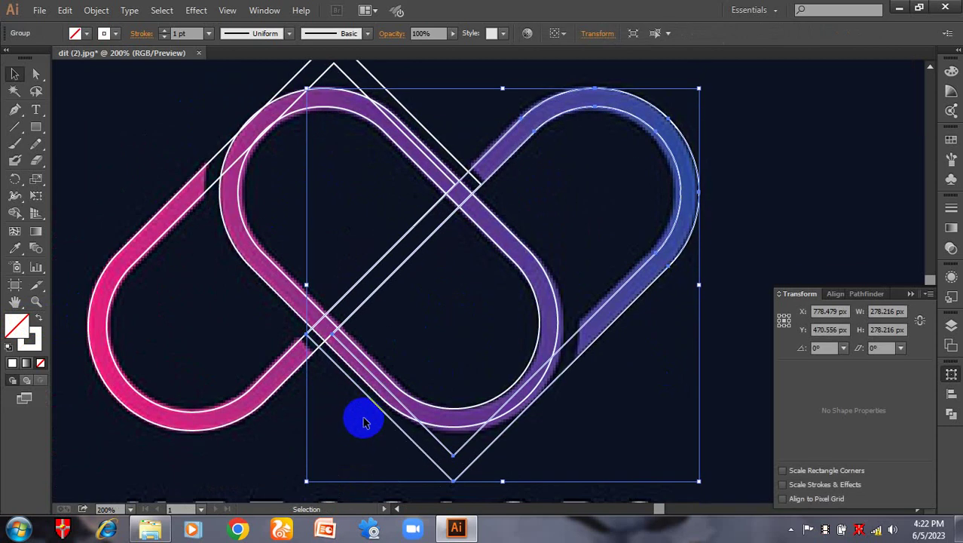
key(a)
click(431, 436)
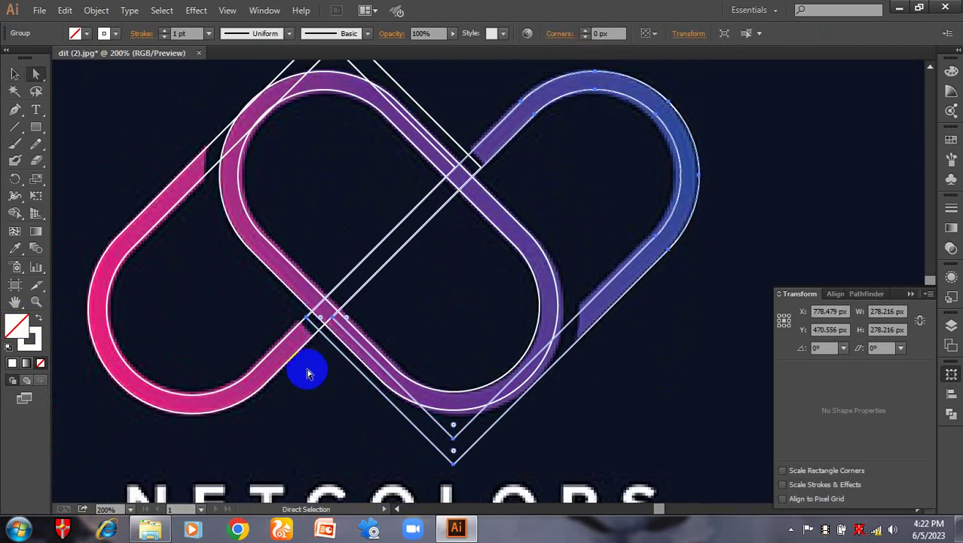
Undo the fill and stroke swap and the expansion of the logo's loops, leaving everything deselected.
click(330, 368)
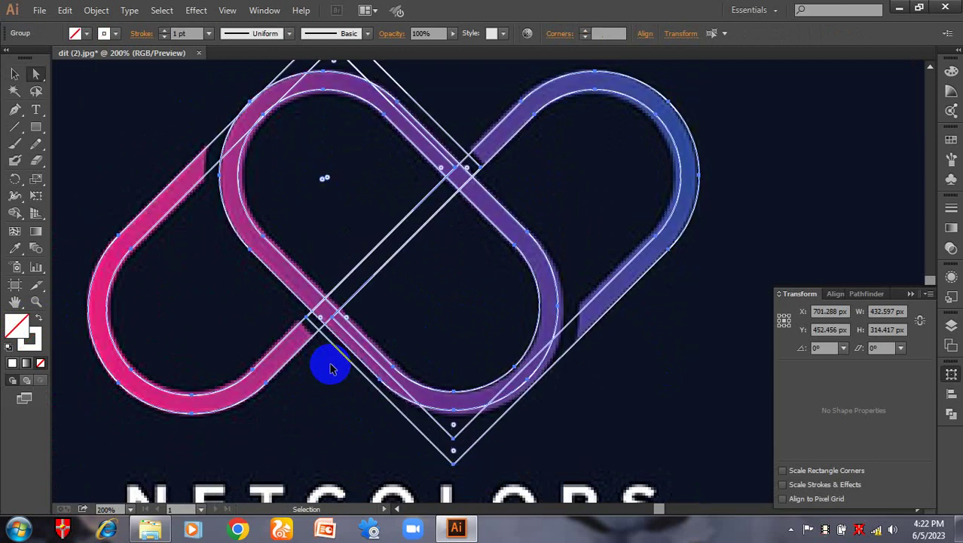
key(v)
click(430, 295)
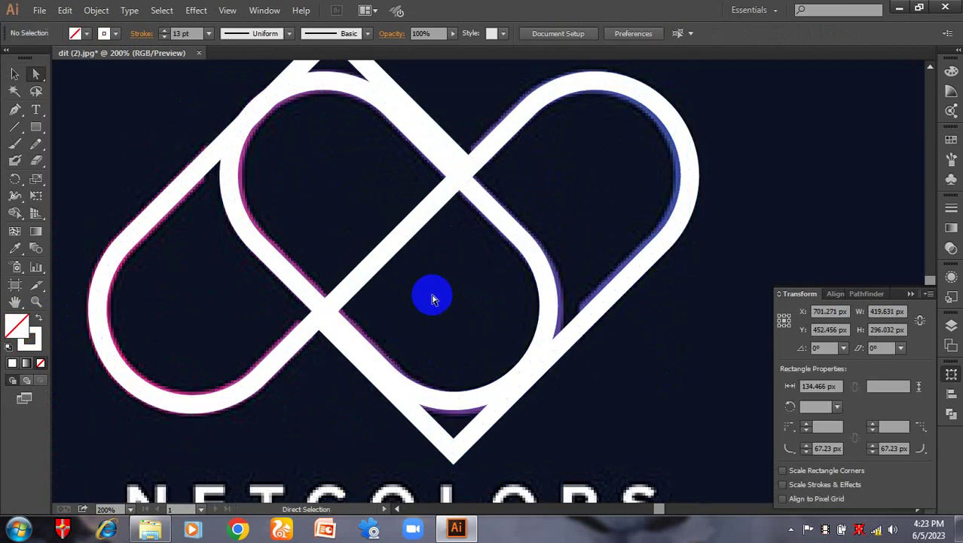
Delete the two outer square-cornered loops, keeping only the fully rounded middle loop.
click(383, 387)
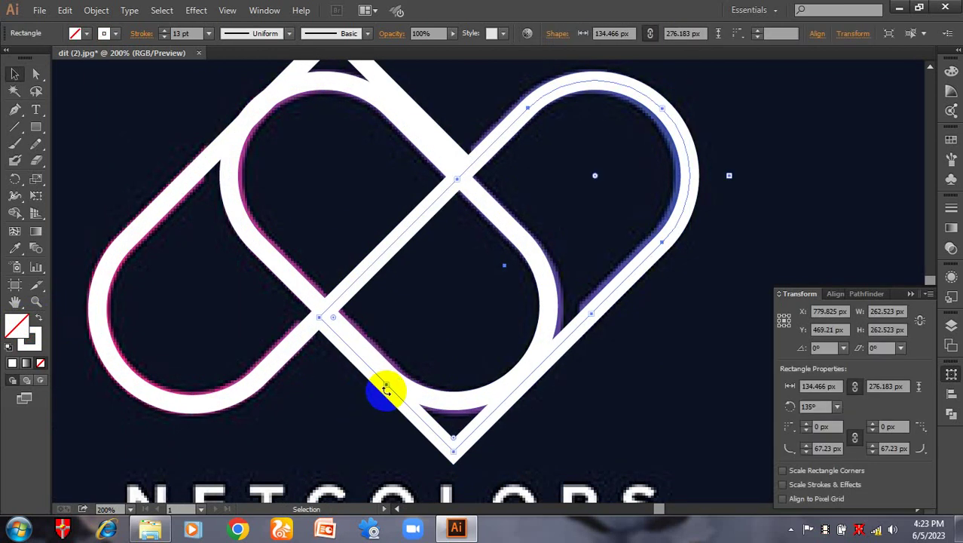
key(Delete)
click(383, 256)
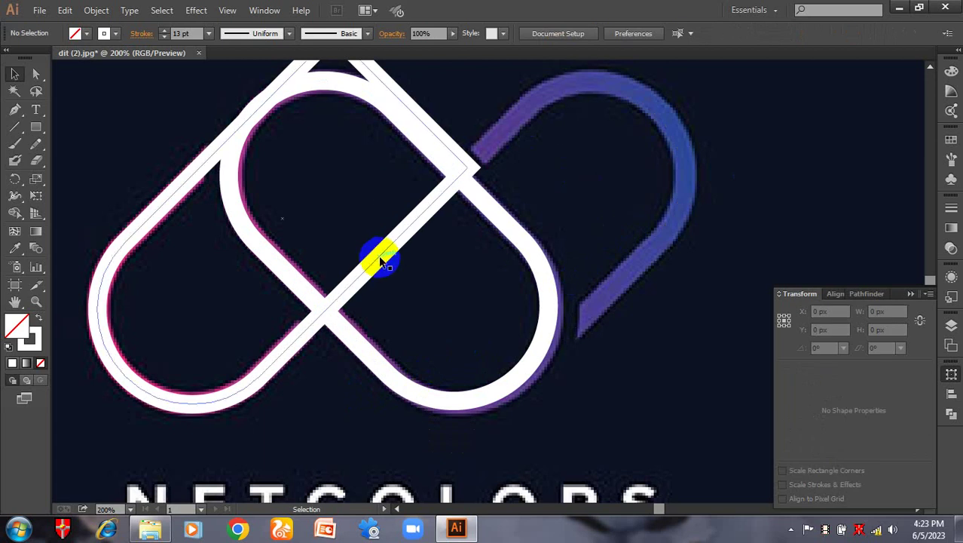
key(Delete)
key(ctrl+minus)
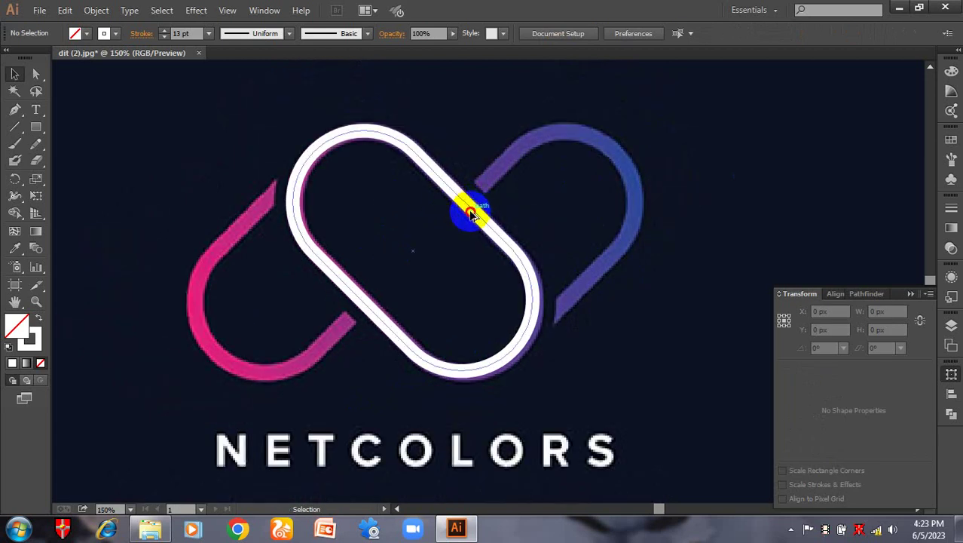
Copy the rounded middle loop onto the reference logo's blue loop and its pink loop.
alt+drag(471, 214, 630, 156)
click(717, 169)
drag(584, 230, 715, 210)
alt+drag(593, 204, 379, 205)
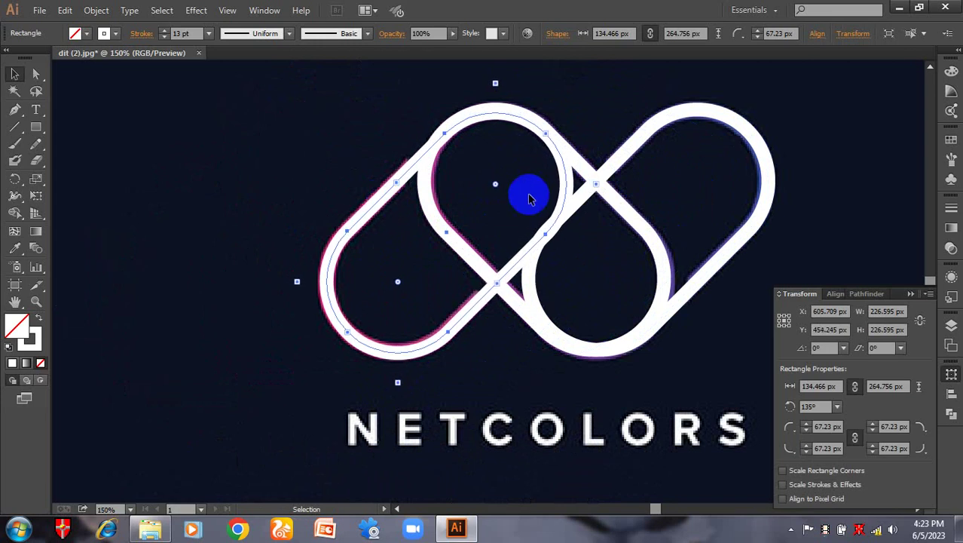
click(640, 172)
Expand the three stroked loops into filled shapes and move them off the reference logo into the empty space beside it.
key(ctrl+1)
drag(403, 160, 701, 301)
click(96, 10)
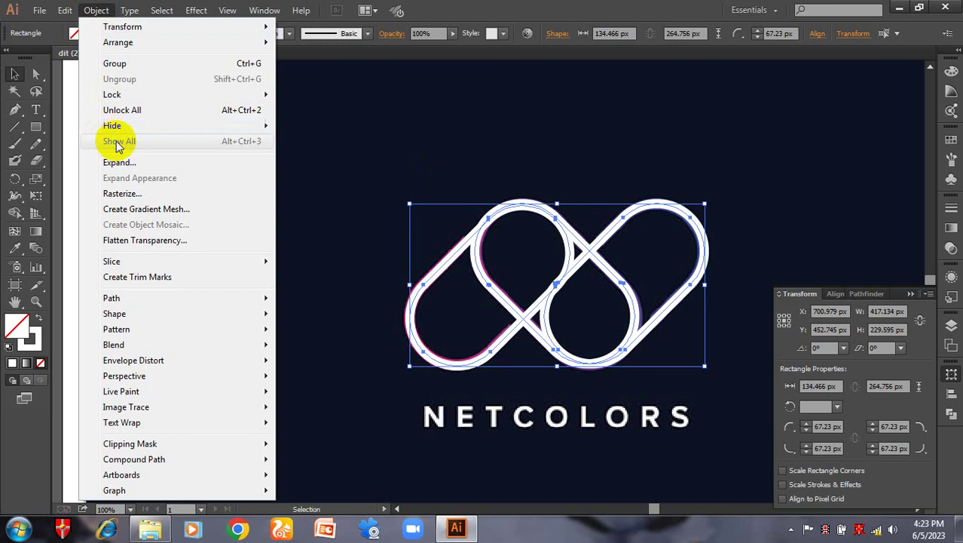
click(58, 159)
key(Return)
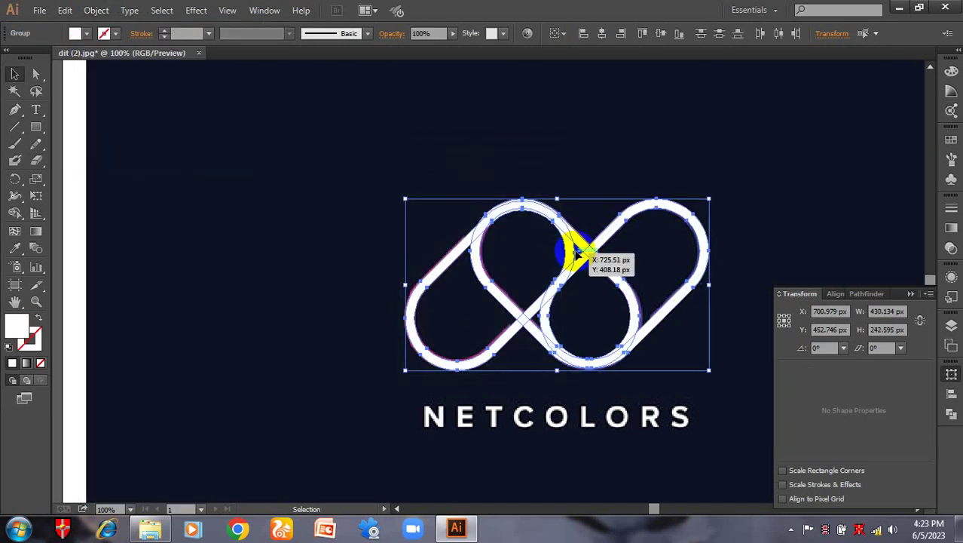
drag(570, 248, 329, 213)
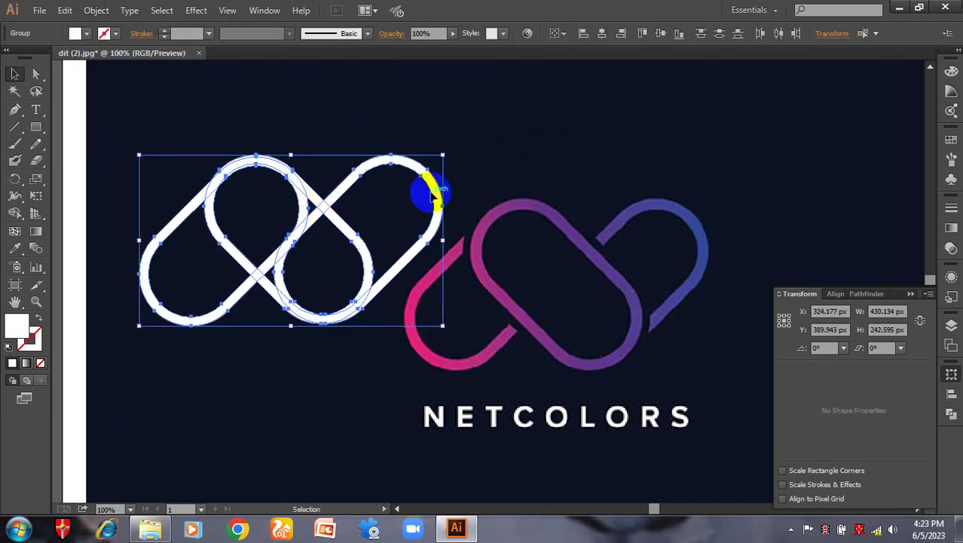
click(511, 196)
Examine the gaps and cut ends where the reference logo's outer loops pass behind its middle loop.
scroll(497, 226, up, 3)
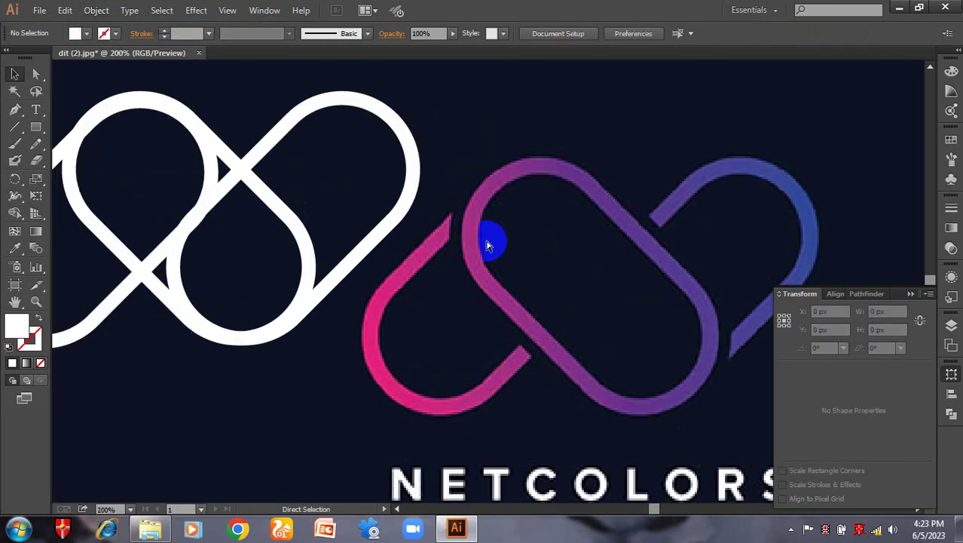
mouse_move(592, 347)
mouse_down()
mouse_move(490, 316)
mouse_move(716, 305)
mouse_move(673, 376)
mouse_move(407, 219)
mouse_move(386, 105)
mouse_up()
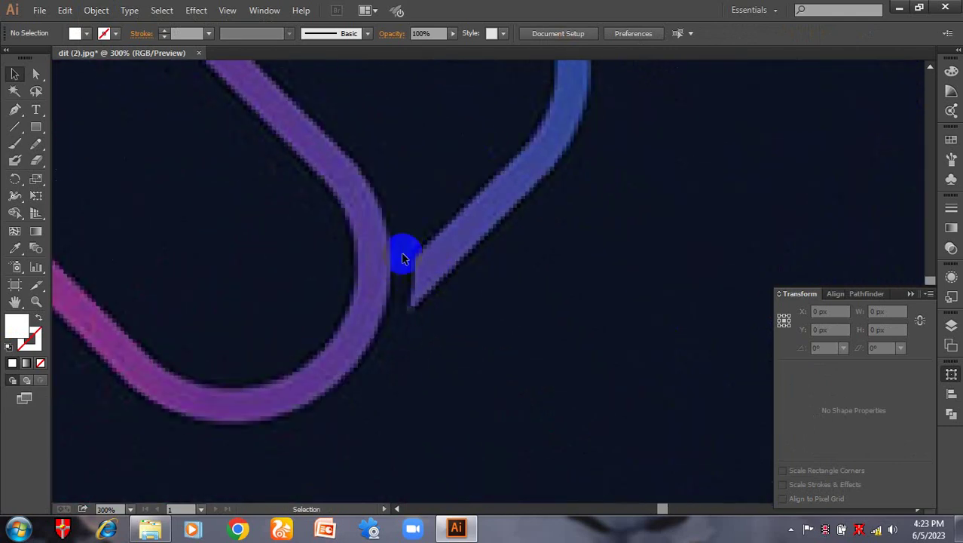
scroll(394, 259, down, 4)
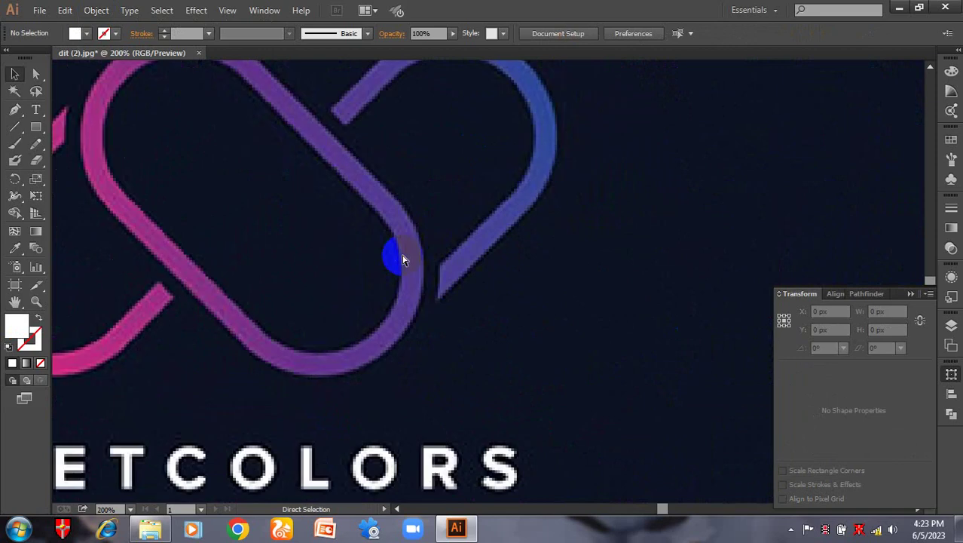
scroll(394, 284, up, 2)
drag(280, 194, 454, 215)
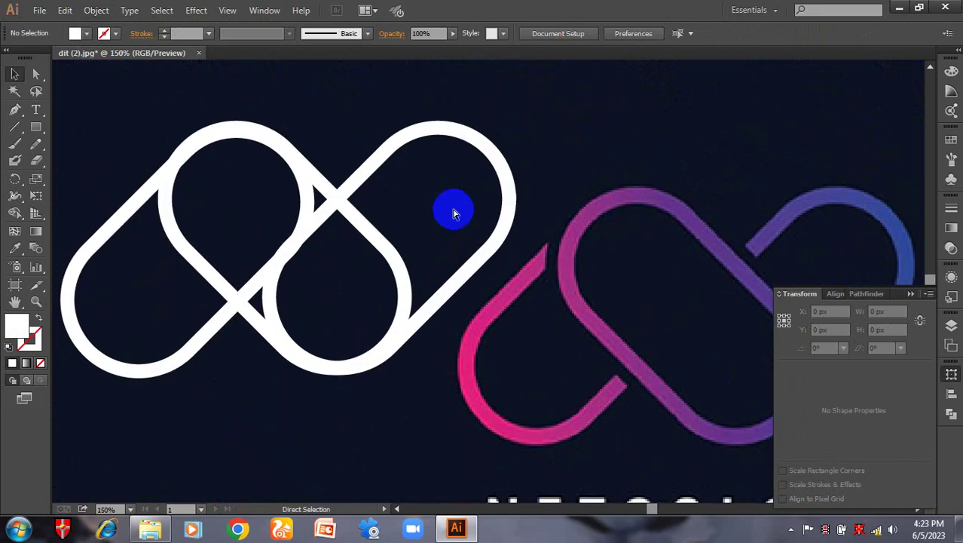
scroll(453, 214, down, 1)
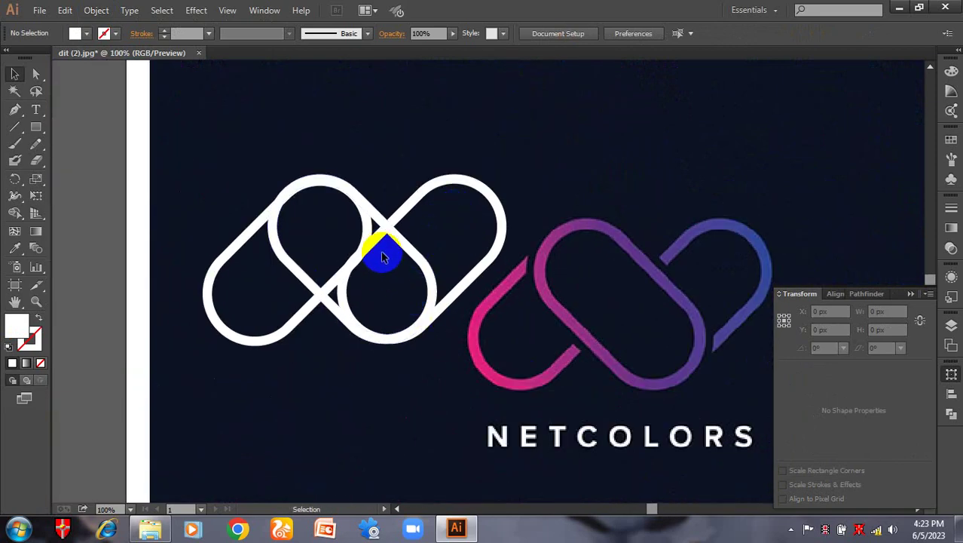
Offset the path of the expanded middle loop by 11 px with Miter joins and a miter limit of 4.
click(420, 257)
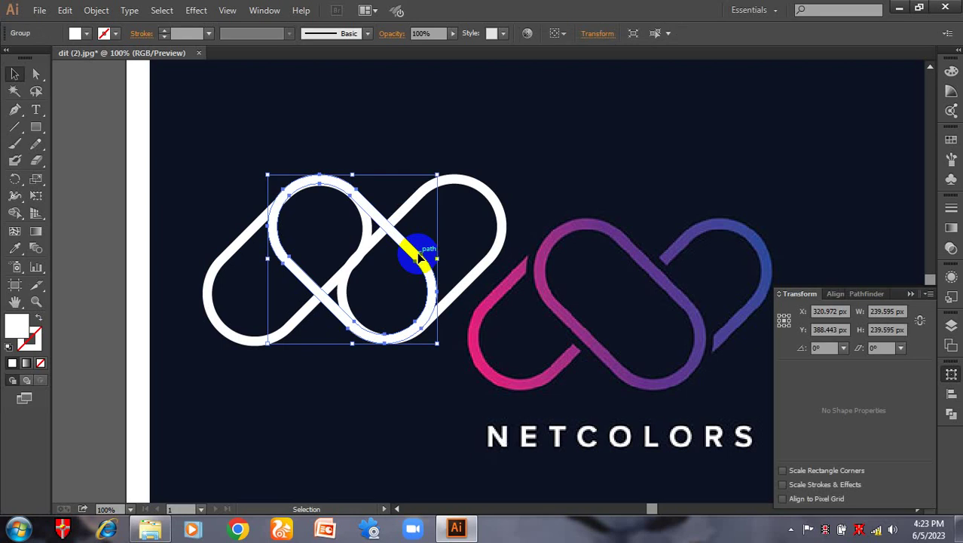
click(98, 13)
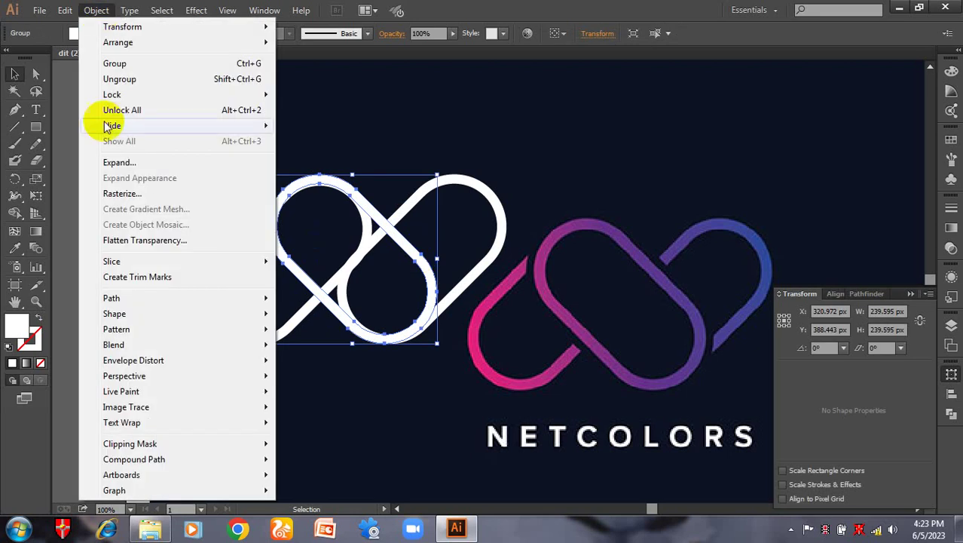
mouse_move(139, 301)
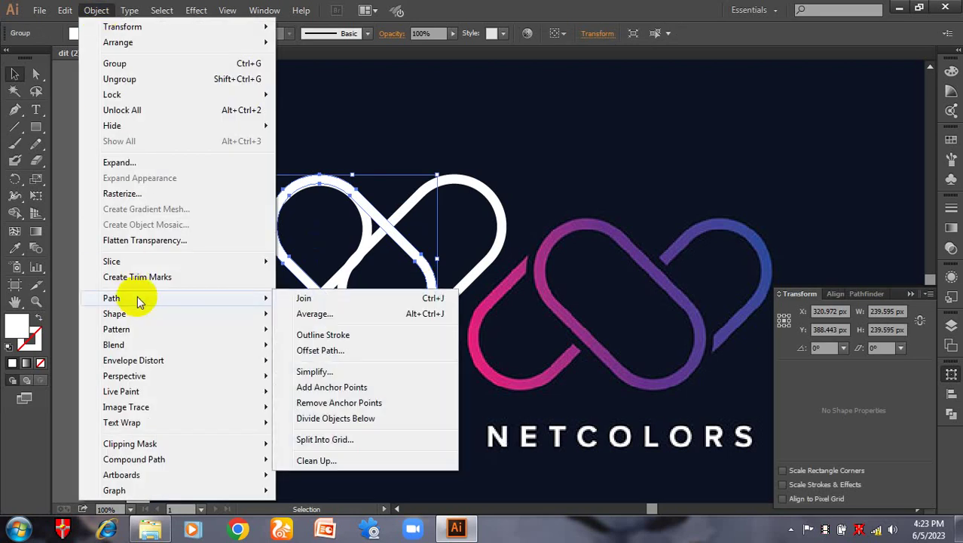
click(325, 351)
drag(453, 189, 728, 143)
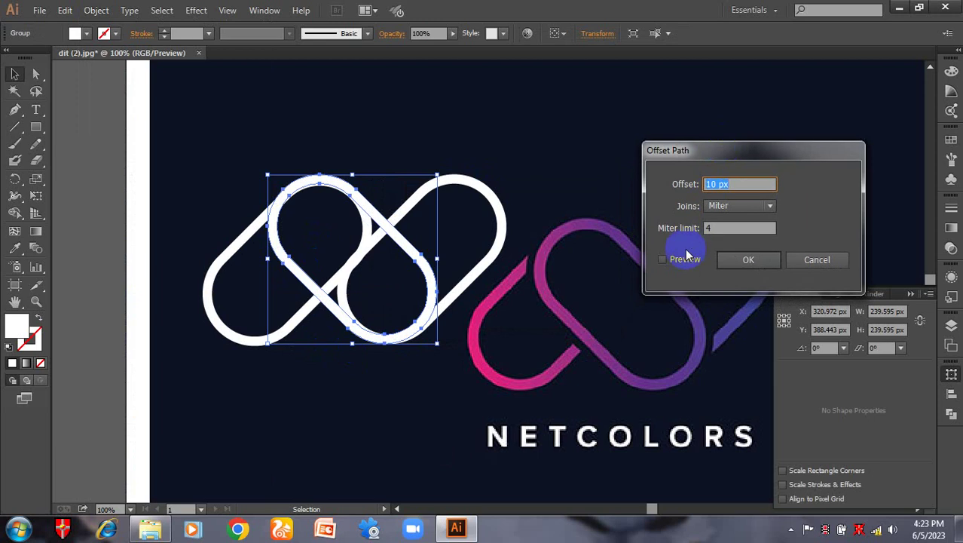
click(685, 257)
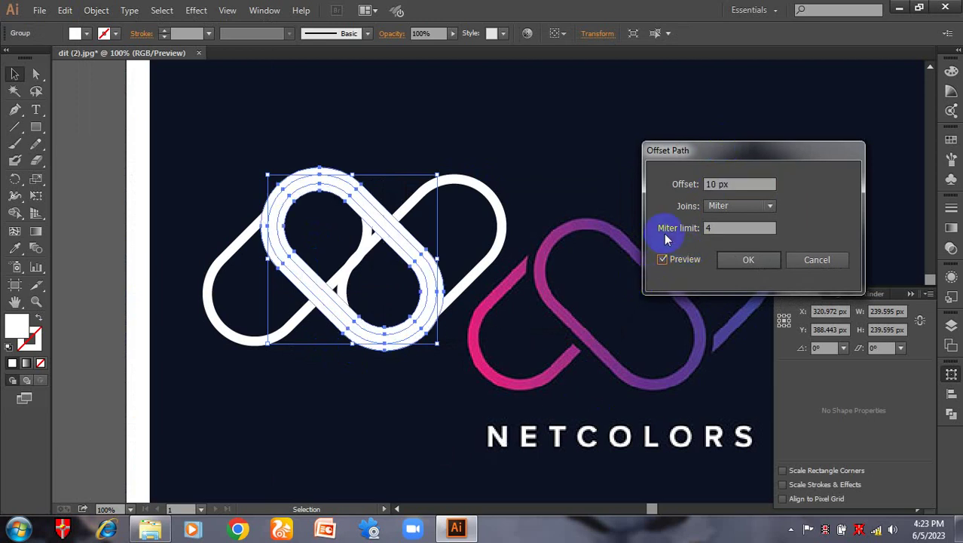
key(Up)
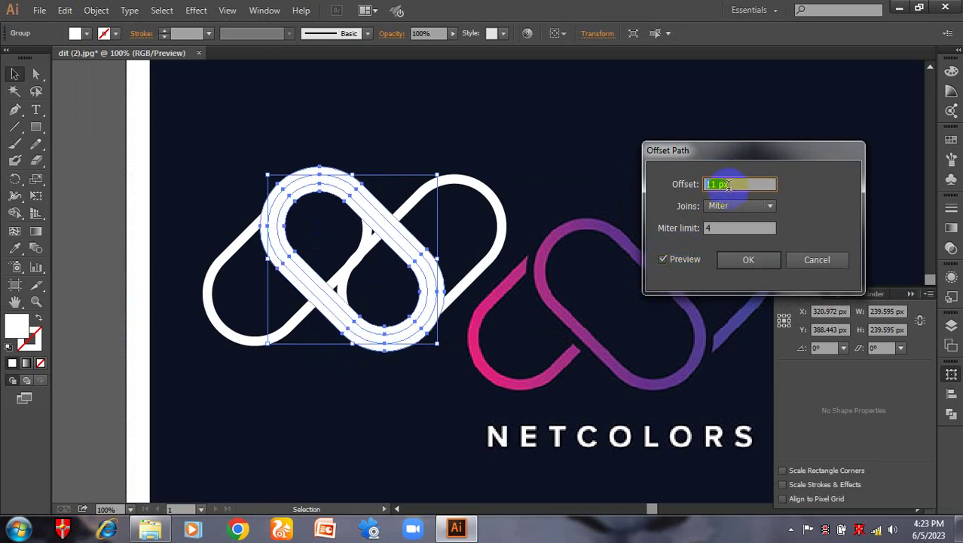
click(747, 261)
click(198, 200)
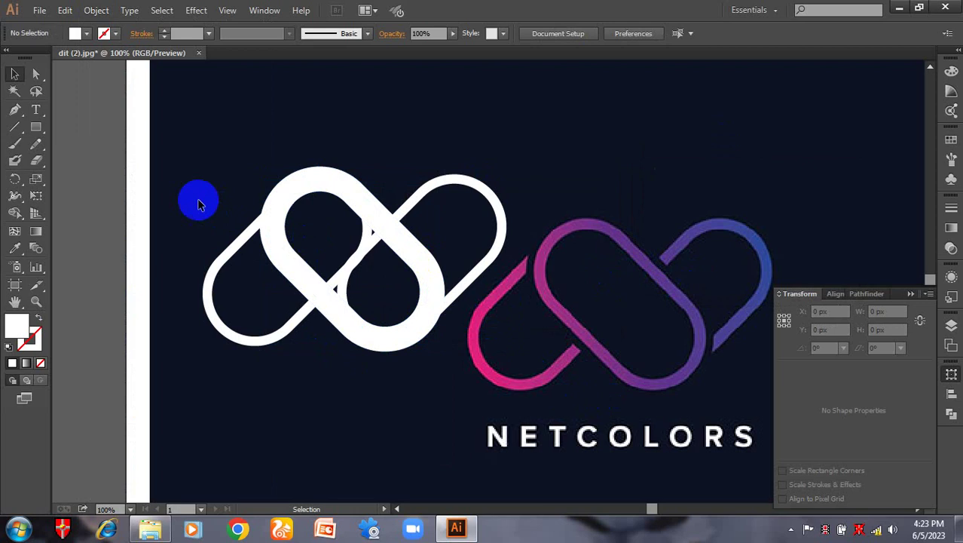
Divide all the overlapping white loop shapes with Pathfinder and ungroup the resulting pieces.
drag(226, 166, 560, 342)
key(ctrl+plus)
key(space)
click(953, 412)
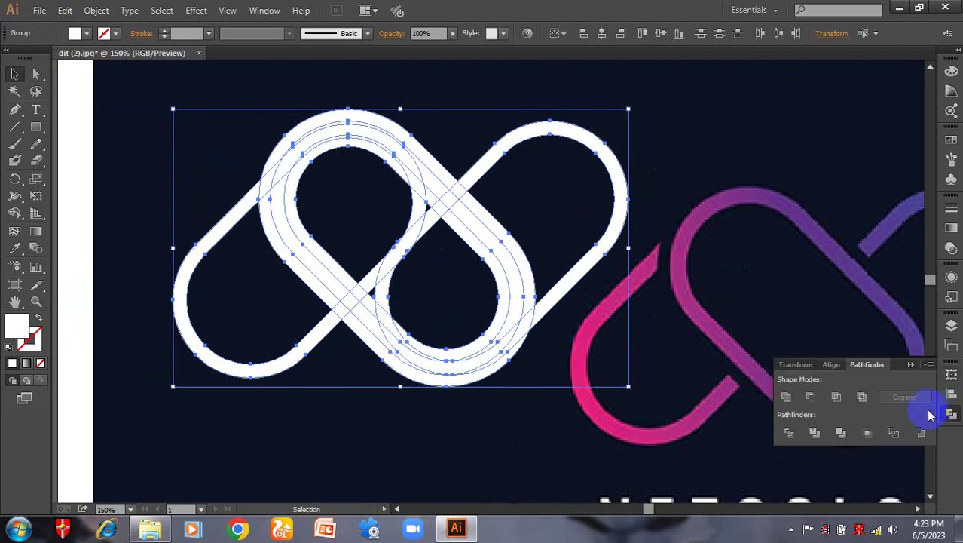
click(791, 433)
right_click(503, 256)
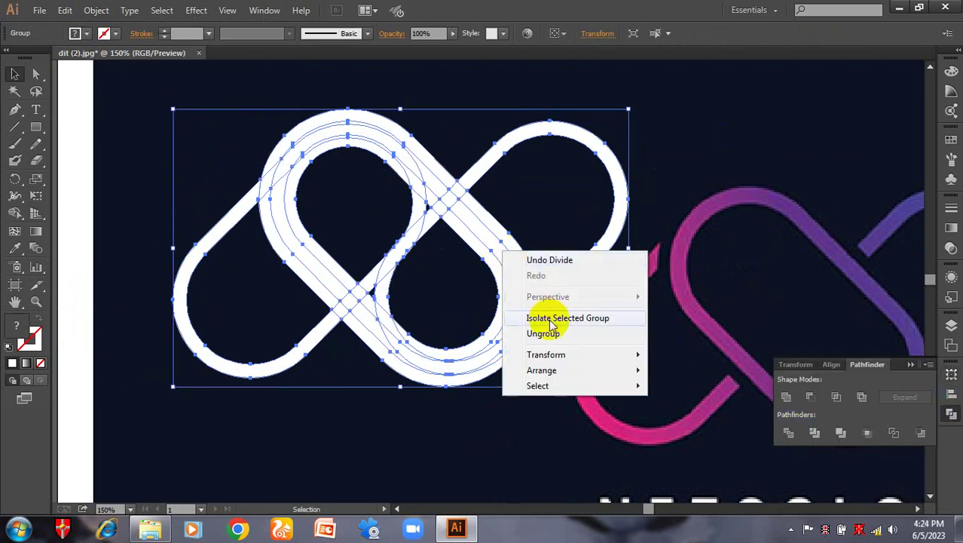
click(554, 331)
click(633, 252)
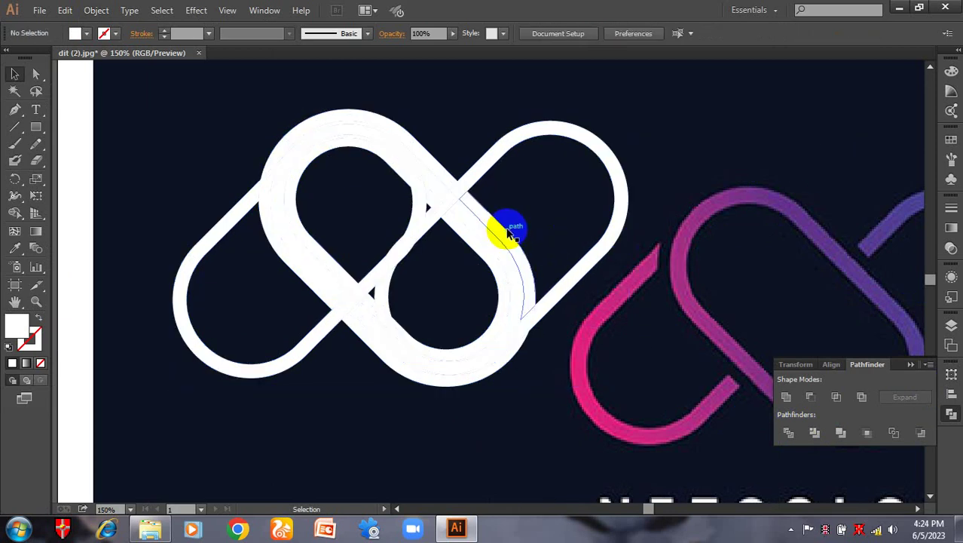
Delete the leftover offset strips outside the upper end and right side of the white logo's central loop.
click(453, 179)
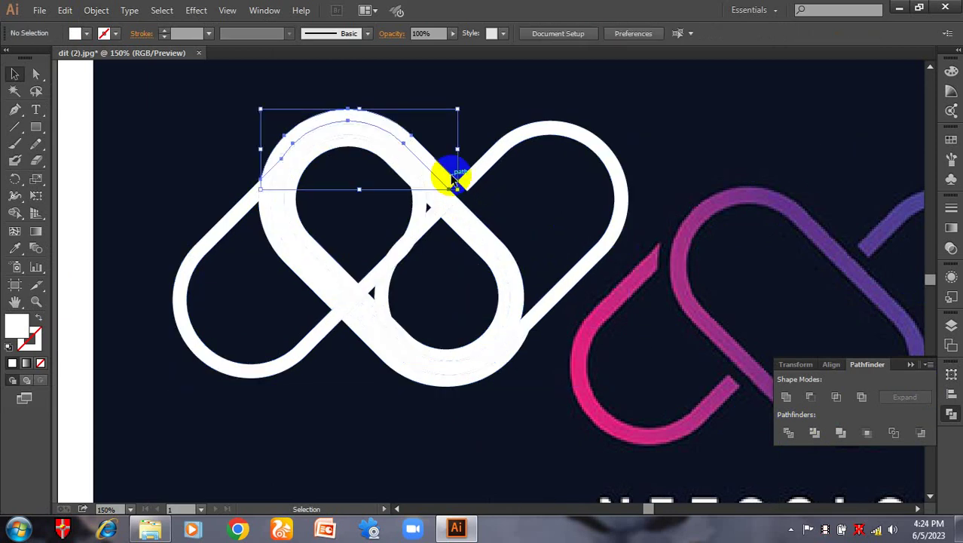
click(264, 196)
key(Delete)
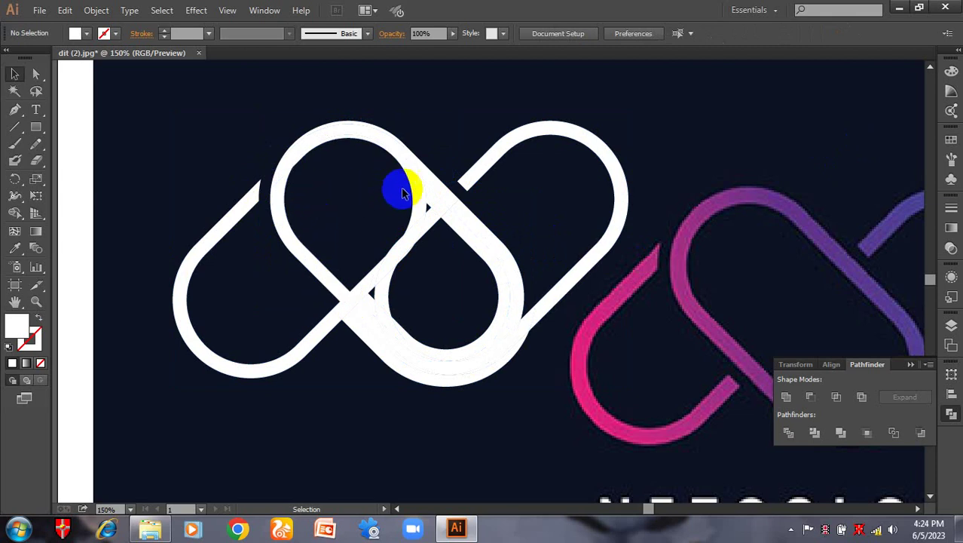
Delete the leftover offset strips and crossing pieces inside the central loop of the white logo.
click(421, 211)
key(Delete)
drag(376, 225, 426, 277)
key(Delete)
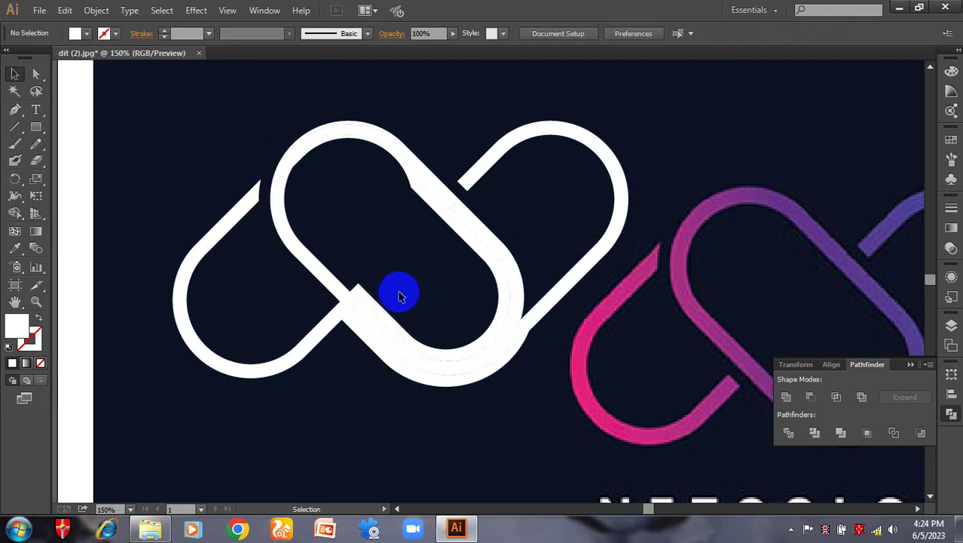
click(375, 309)
key(Delete)
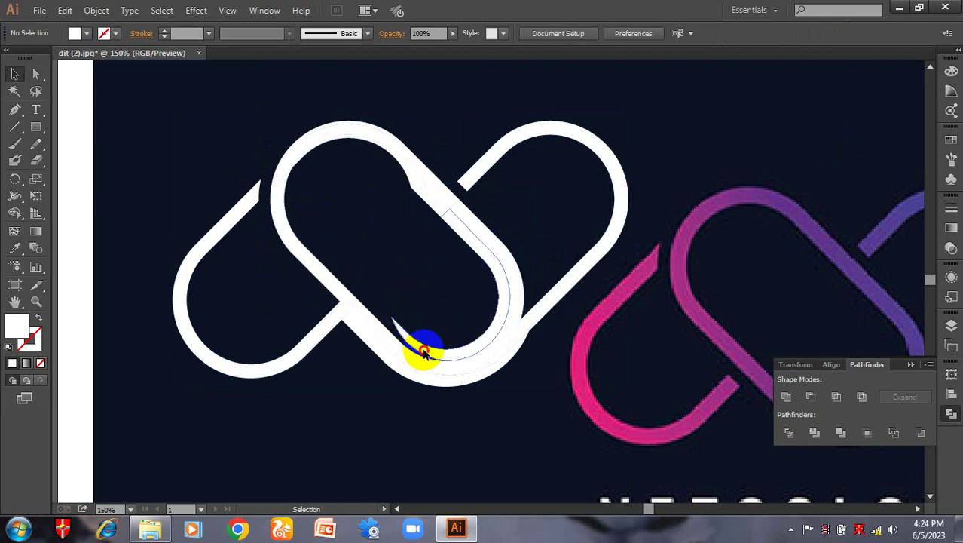
click(425, 353)
key(Delete)
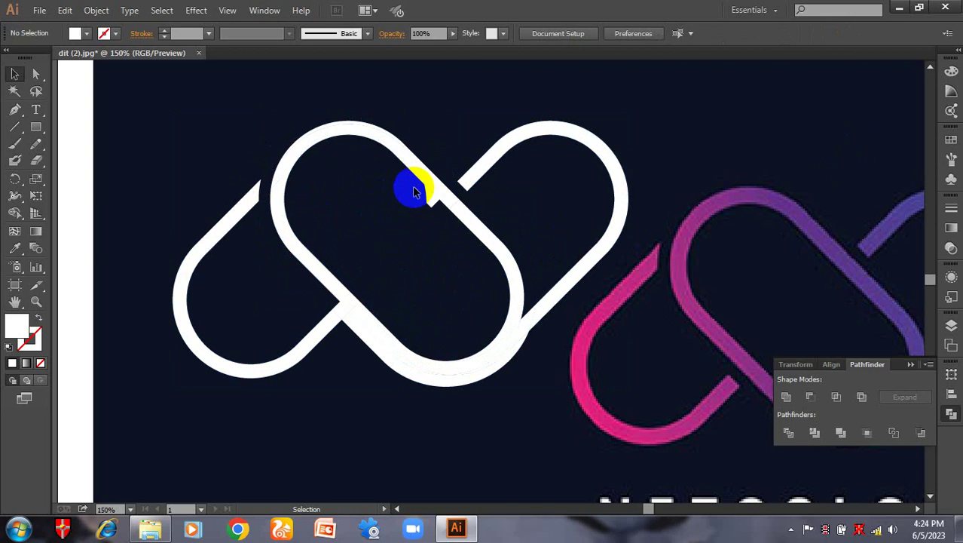
Delete the outer strips around the central loop's lower end and the fragment joining it to the left loop.
click(519, 339)
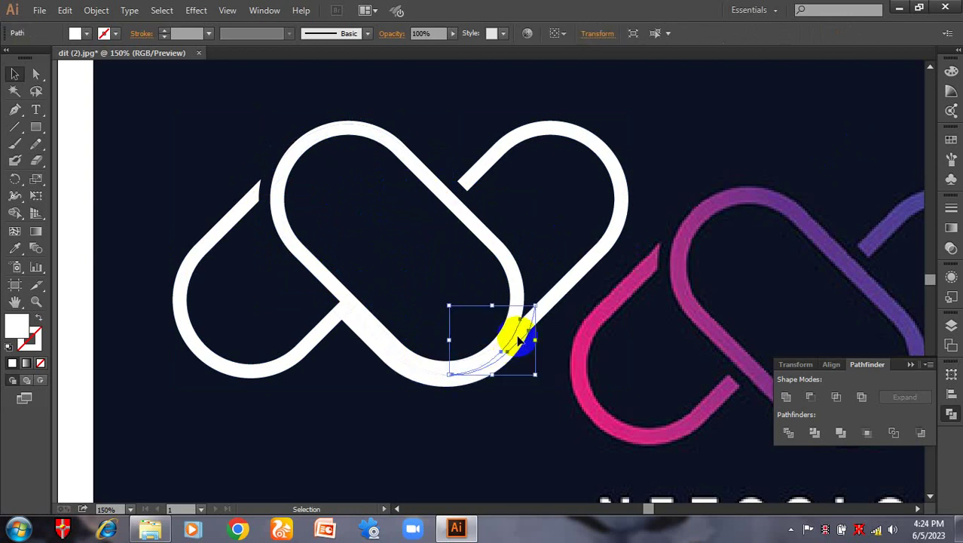
key(Delete)
click(345, 315)
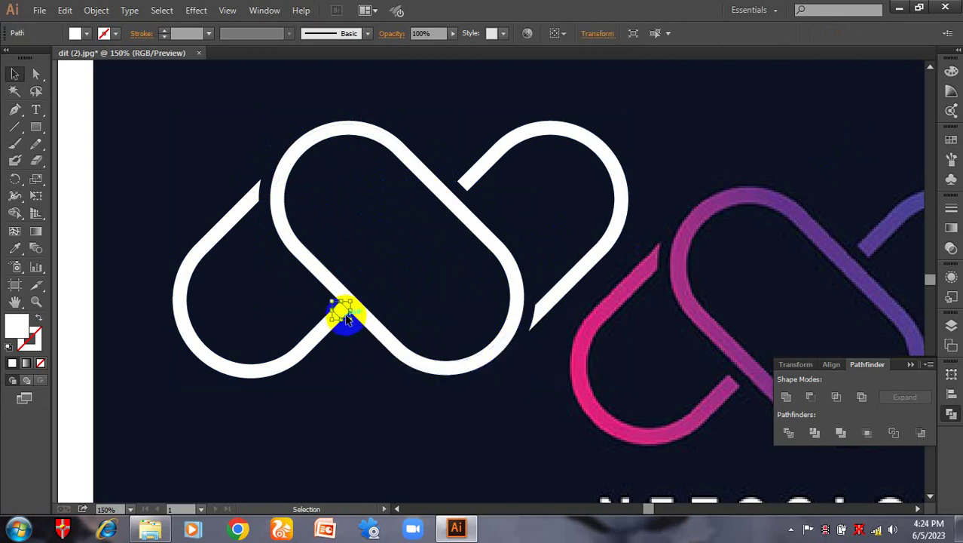
key(Delete)
Select all remaining pieces of the white logo and unite them into clean shapes.
key(ctrl+minus)
key(ctrl+minus)
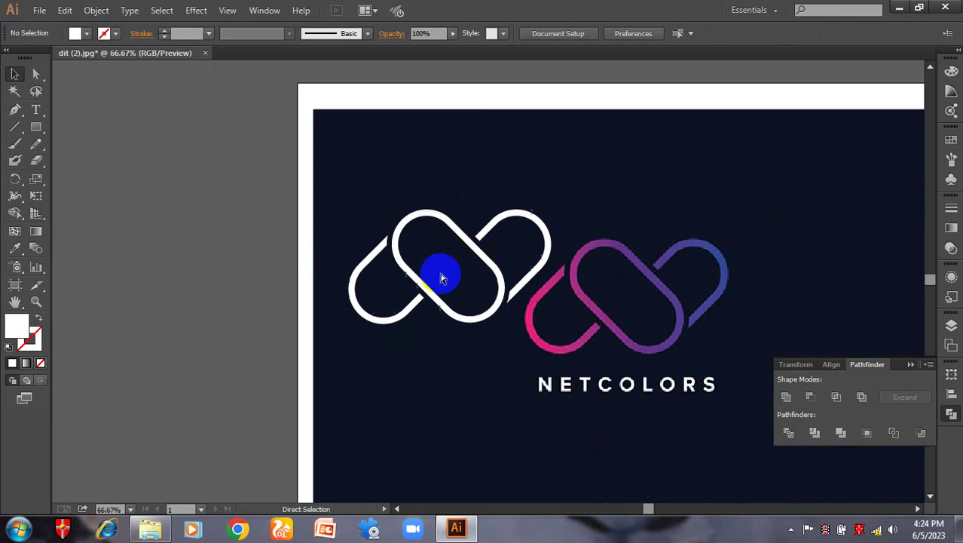
drag(344, 157, 564, 388)
click(408, 294)
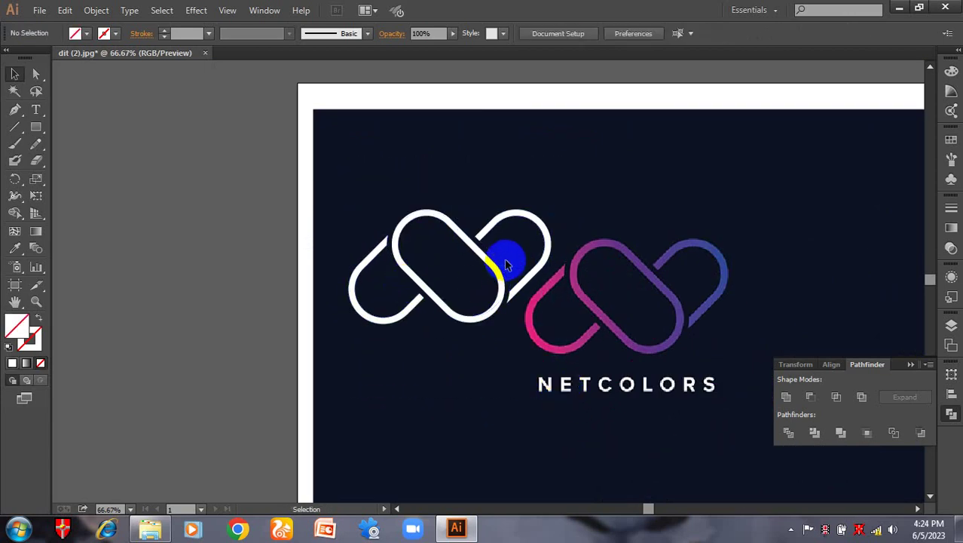
drag(336, 172, 593, 429)
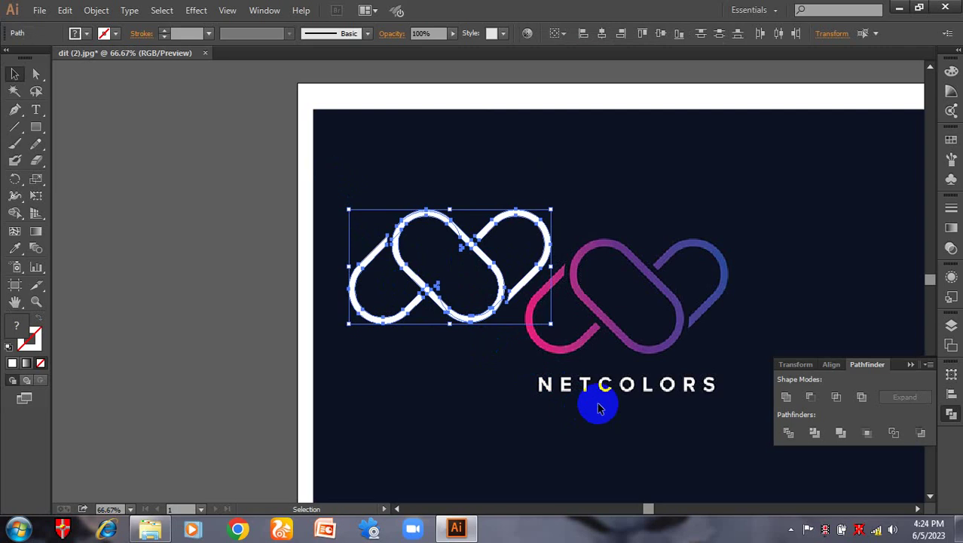
click(595, 373)
Ungroup the united logo and delete the two small stray triangles inside the central loop.
key(ctrl+plus)
key(ctrl+plus)
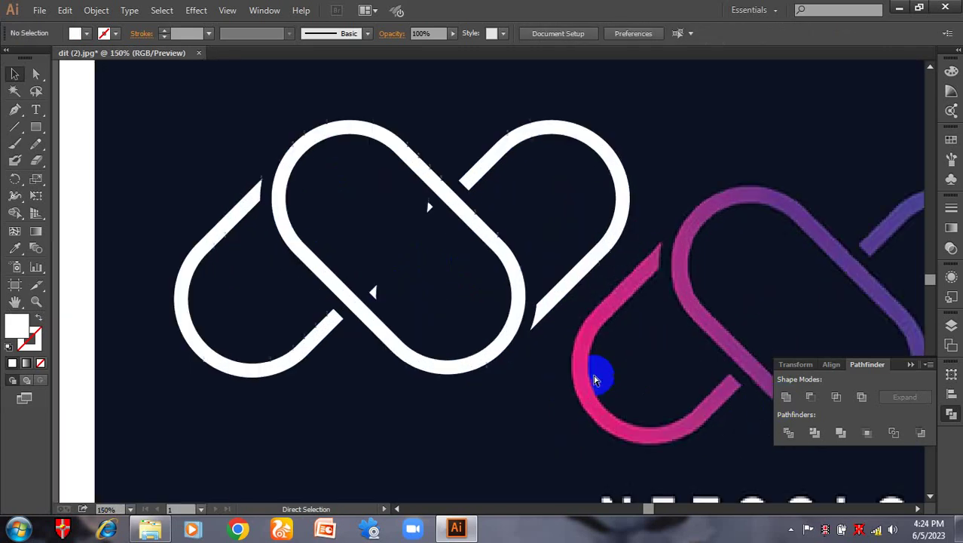
click(429, 204)
right_click(430, 204)
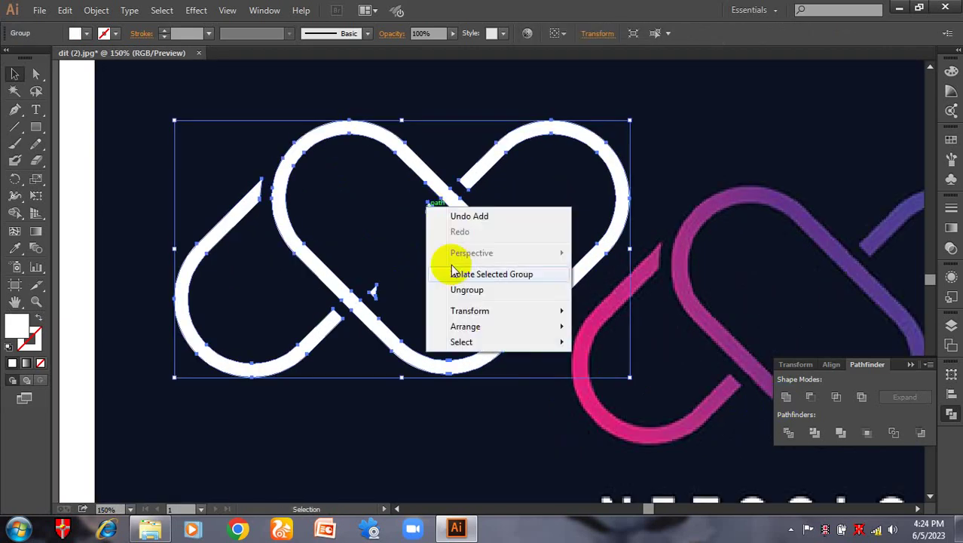
click(462, 293)
click(355, 286)
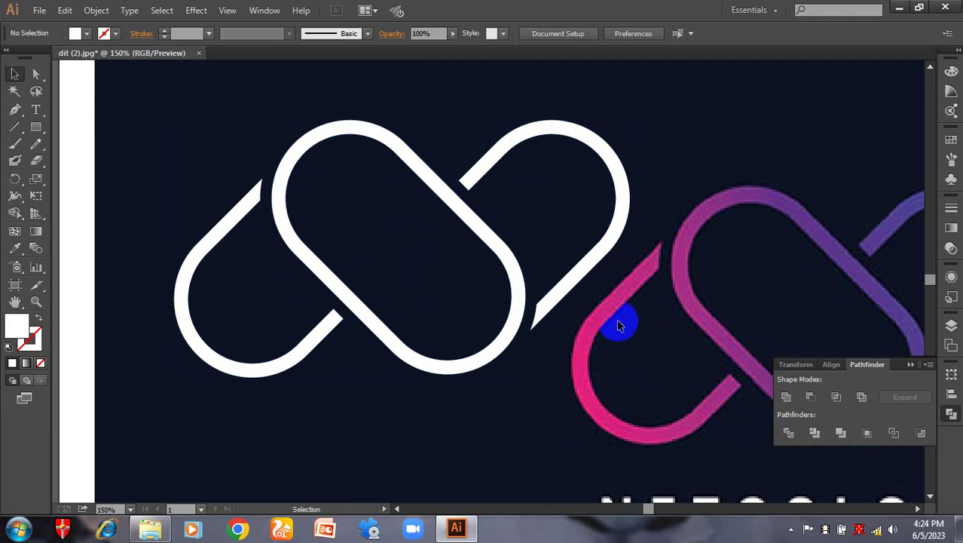
Examine the gaps and cut ends of the white logo and compare them with the colored reference logo.
scroll(618, 326, up, 3)
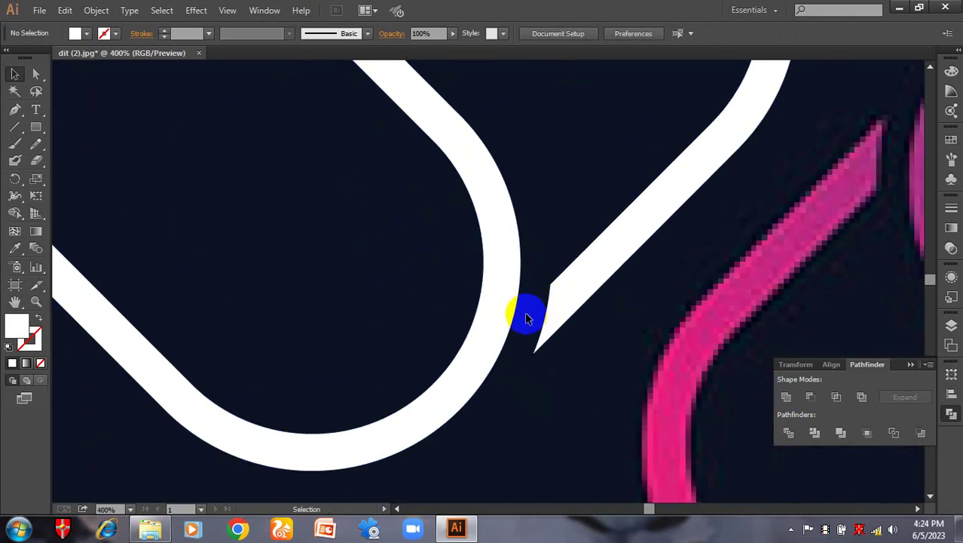
scroll(526, 316, up, 5)
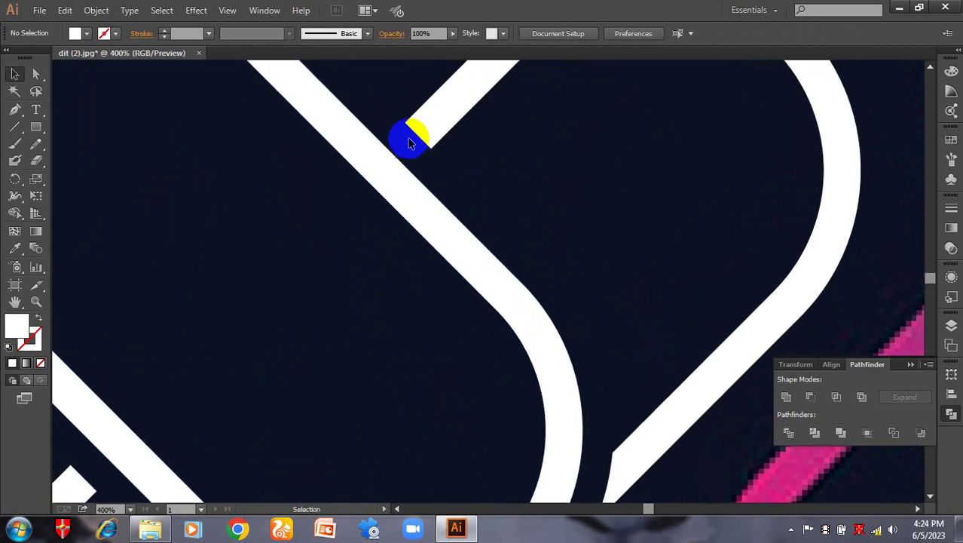
scroll(453, 254, up, 5)
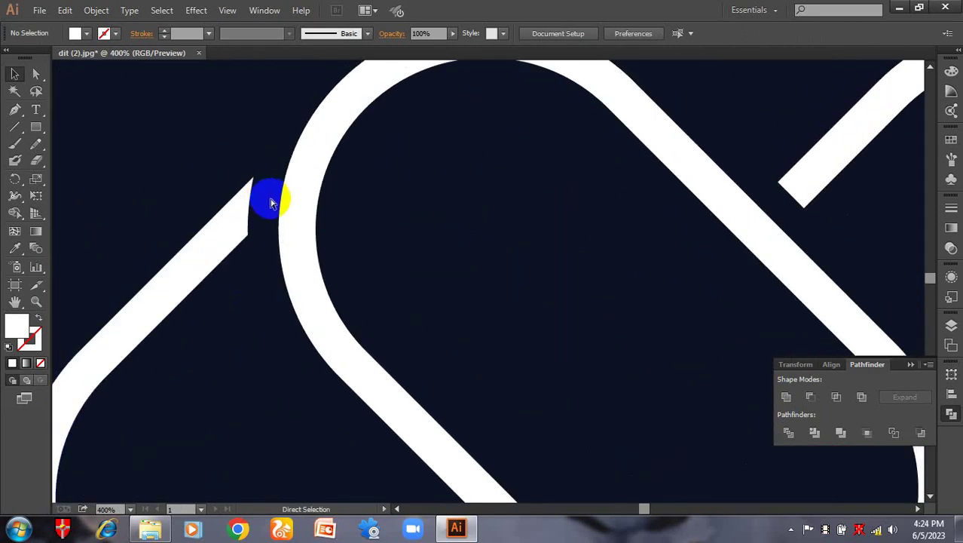
scroll(270, 201, down, 2)
scroll(268, 198, up, 3)
scroll(294, 198, down, 5)
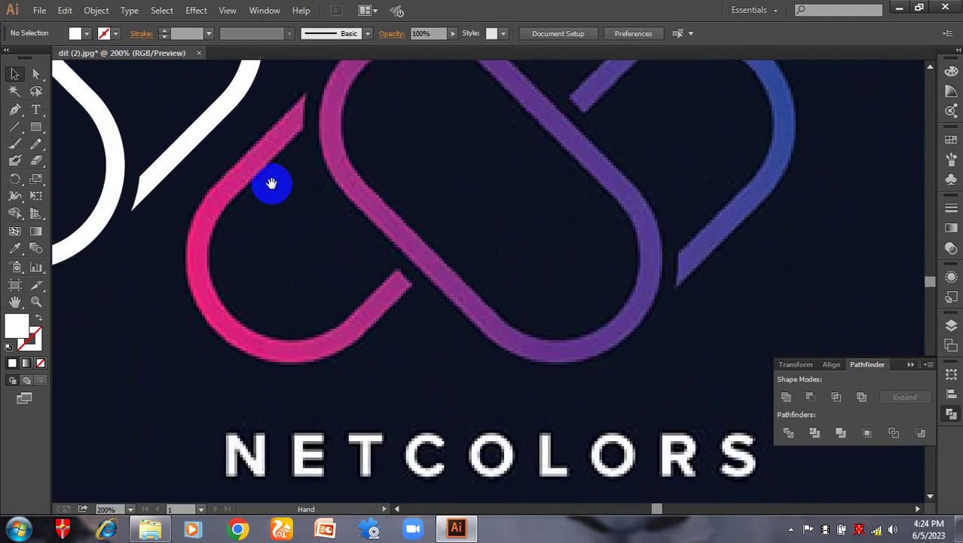
drag(271, 183, 333, 273)
scroll(337, 224, up, 1)
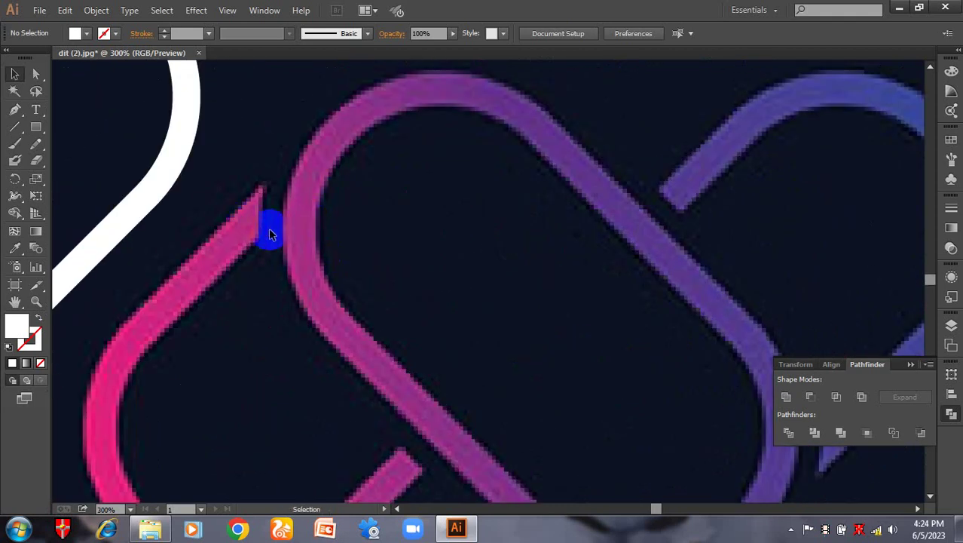
drag(443, 365, 414, 288)
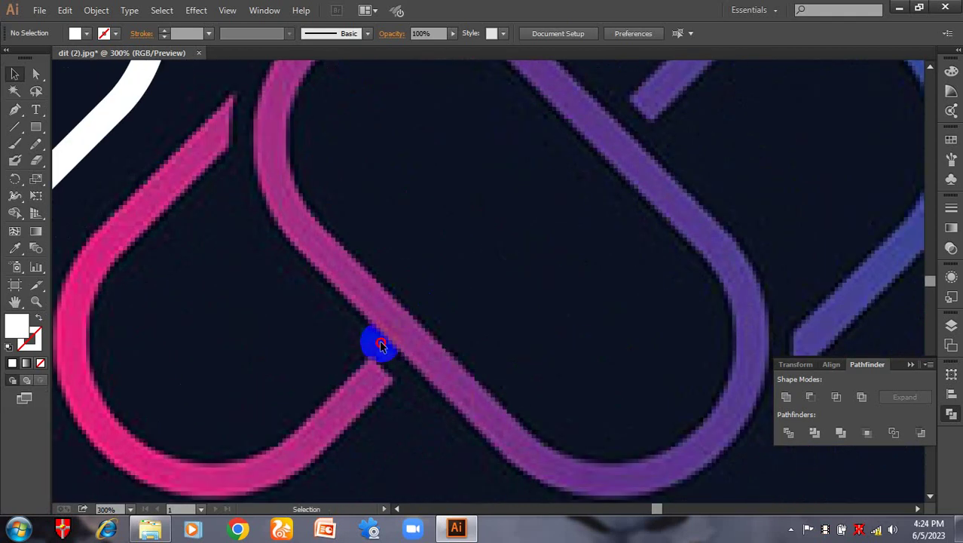
scroll(413, 371, down, 1)
scroll(651, 271, down, 2)
Narrow the white rectangle beside the artboard to a width of about 226 px.
drag(652, 270, 328, 385)
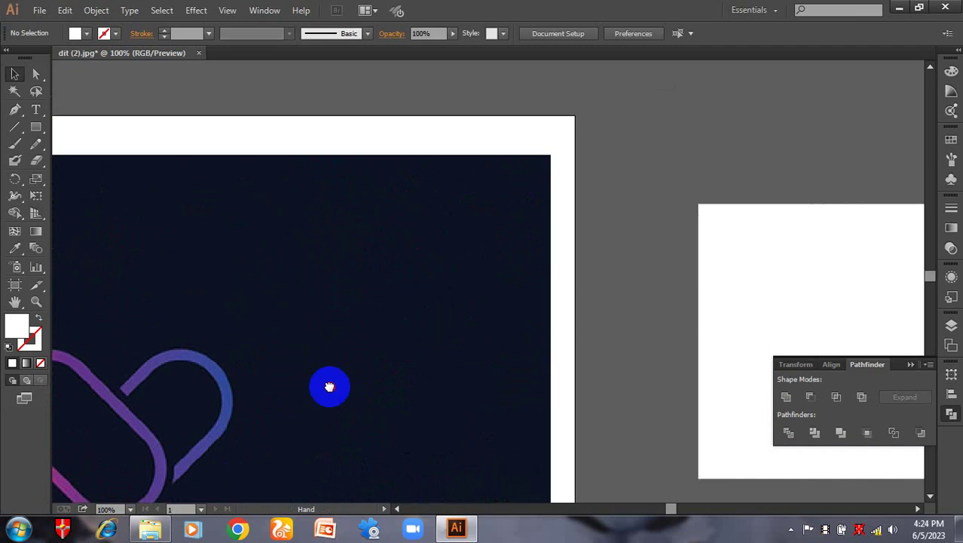
scroll(579, 305, right, 5)
key(ctrl+minus)
key(ctrl+minus)
click(447, 307)
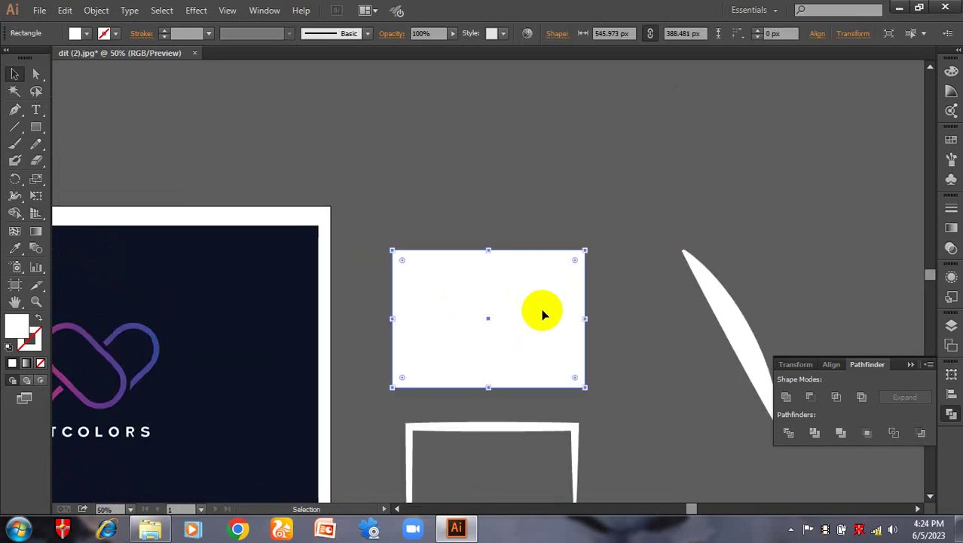
drag(585, 320, 472, 318)
click(495, 307)
key(ctrl+plus)
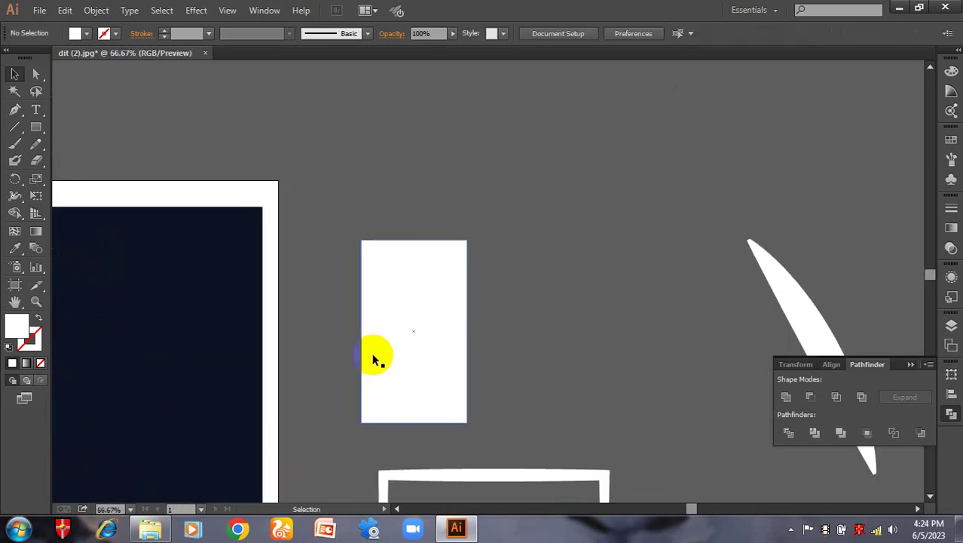
Preview an Offset Path on the narrowed white rectangle with the offset raised to 44 px, without applying it.
click(405, 295)
click(111, 15)
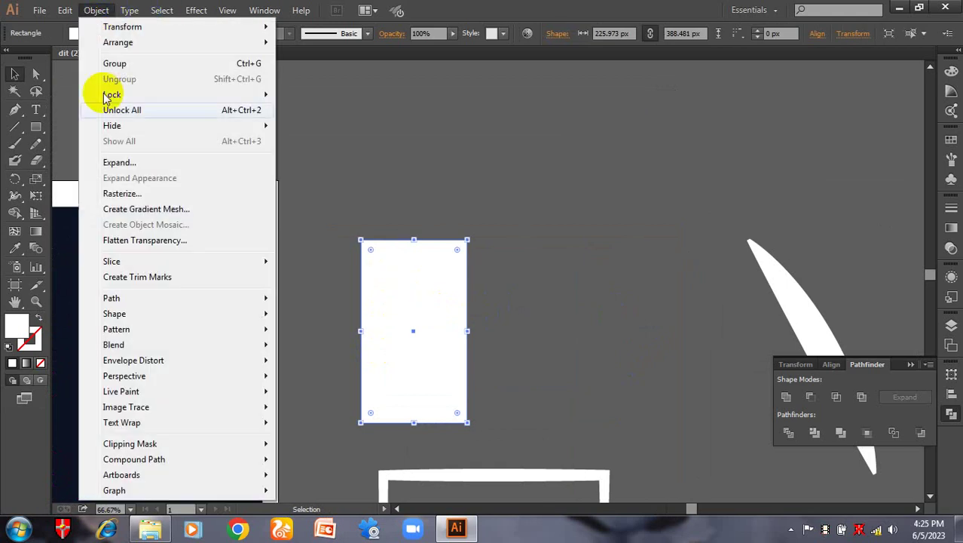
mouse_move(133, 298)
click(324, 350)
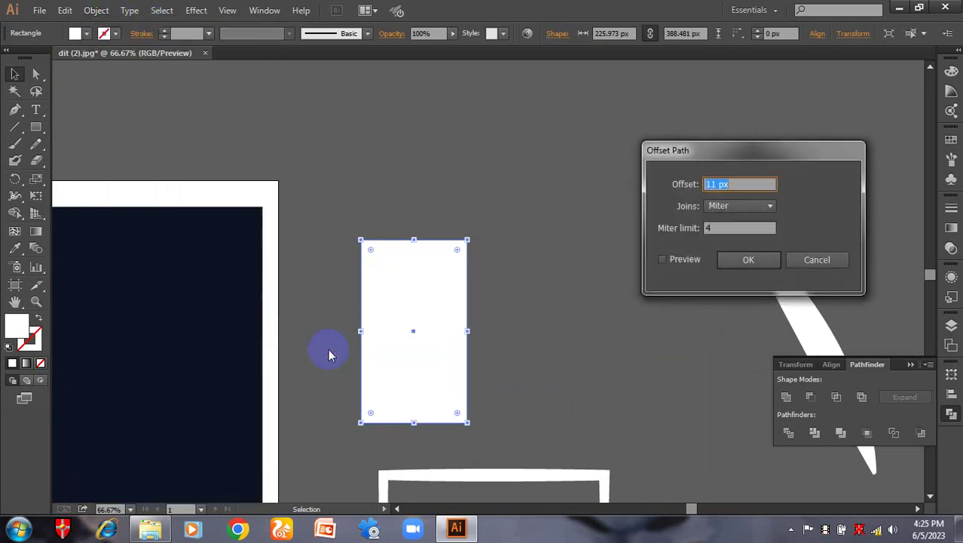
click(662, 259)
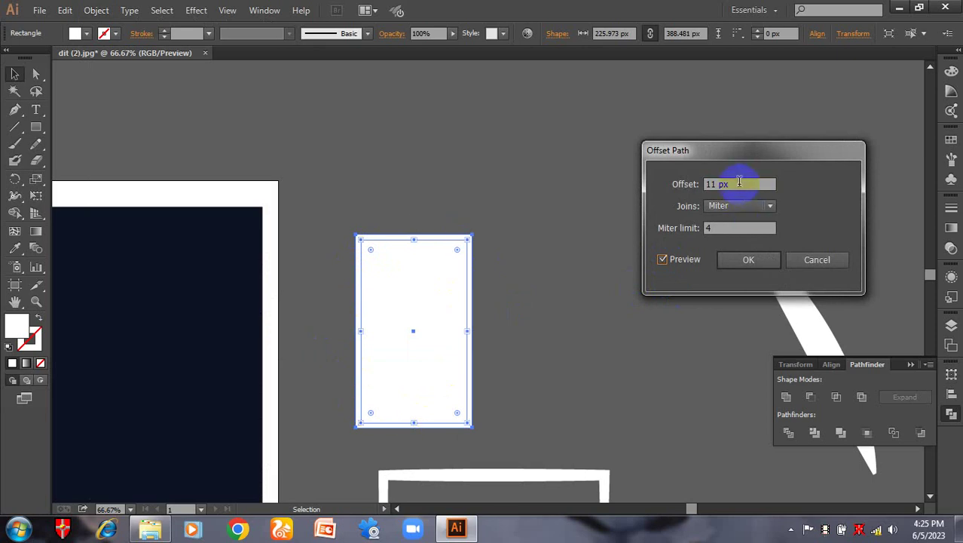
text(20)
scroll(740, 184, up, 13)
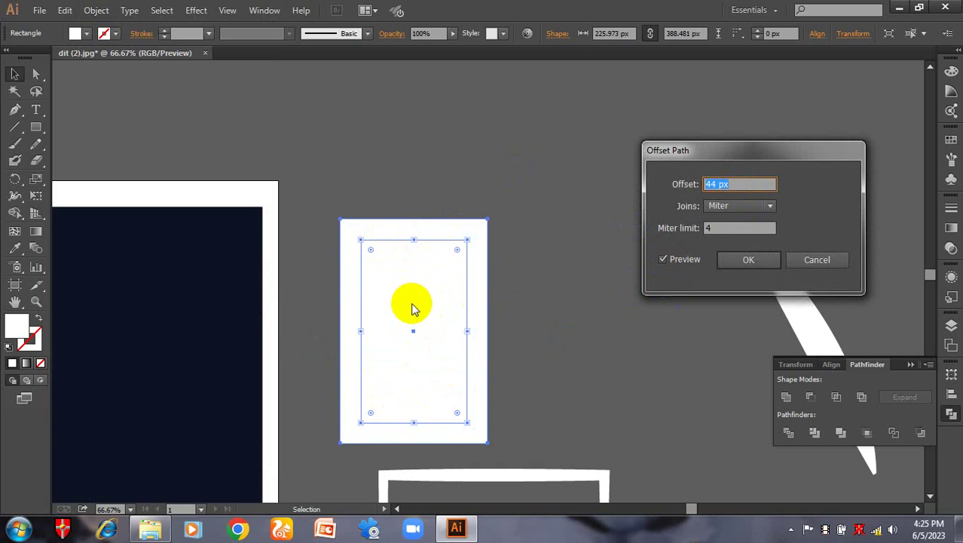
click(818, 260)
Select the whole white logo and fill it with the magenta sampled from the reference logo's left loop.
drag(415, 325, 903, 242)
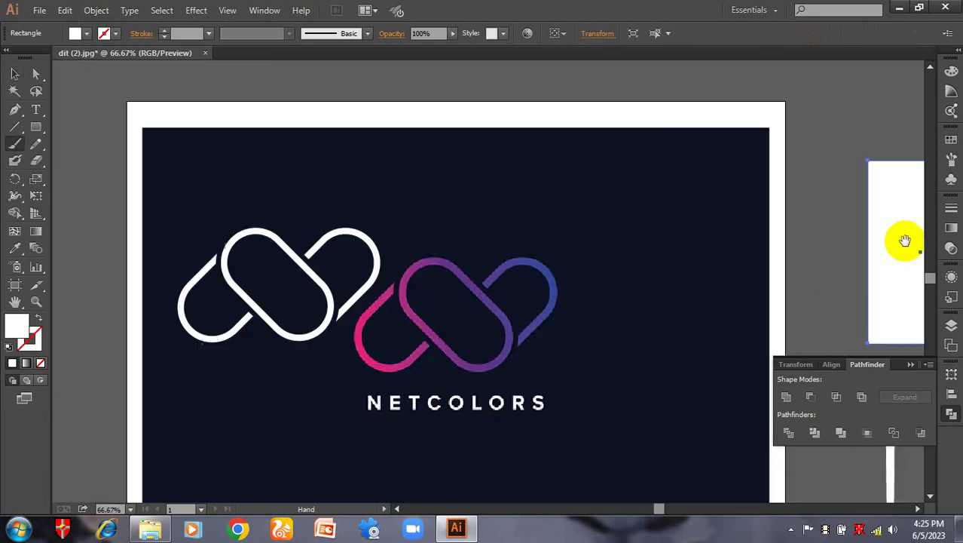
drag(341, 310, 577, 309)
key(v)
key(ctrl+1)
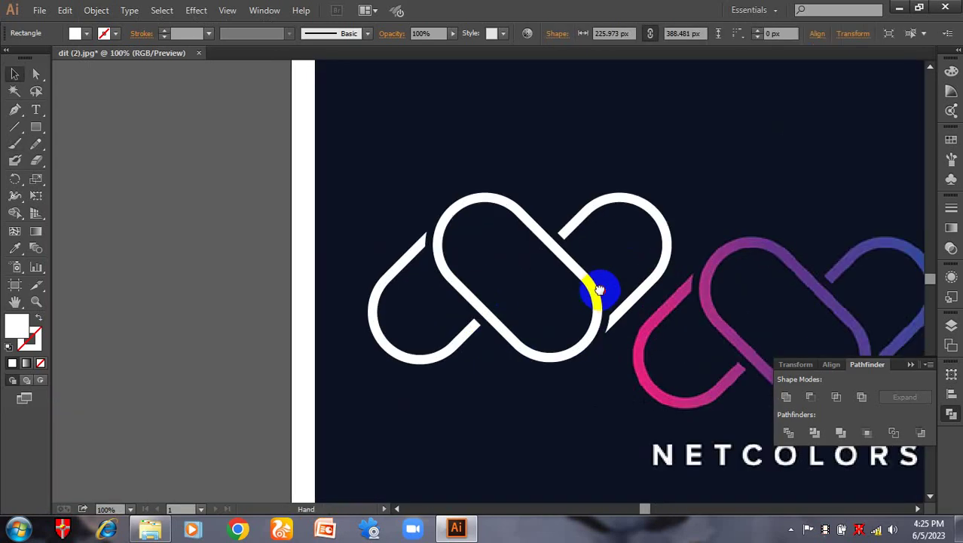
scroll(453, 226, right, 3)
drag(232, 144, 486, 429)
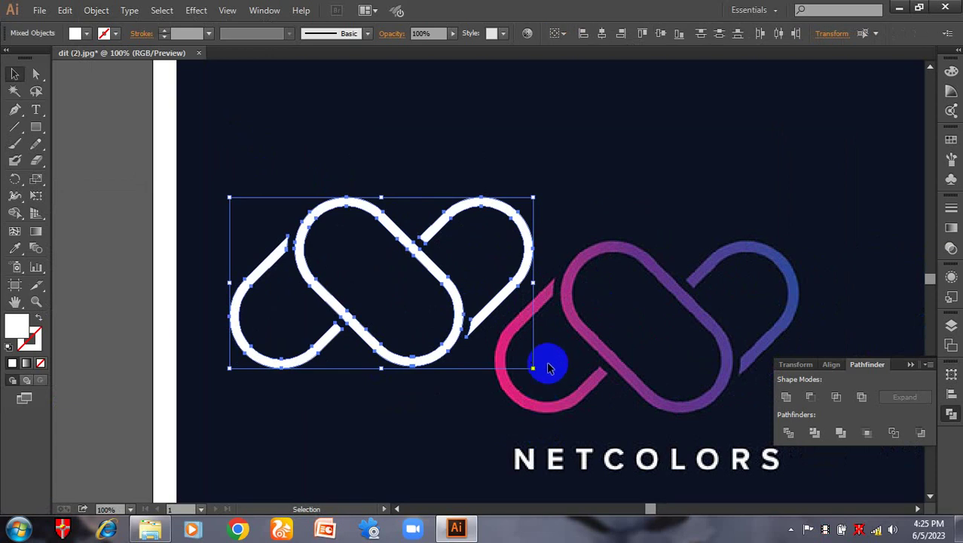
key(i)
click(535, 300)
key(v)
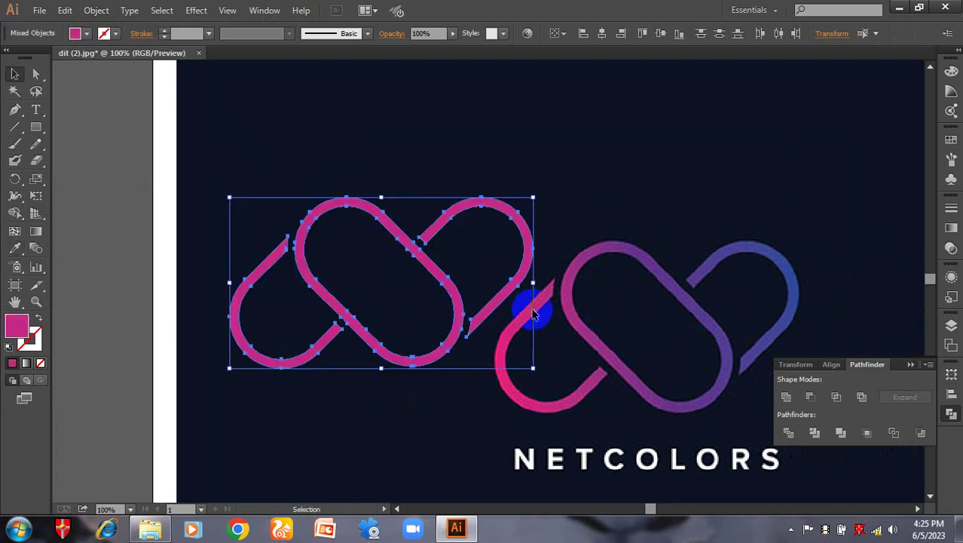
Give the logo a linear gradient fill from the reference's pink at the first stop to its blue at the last stop.
click(952, 219)
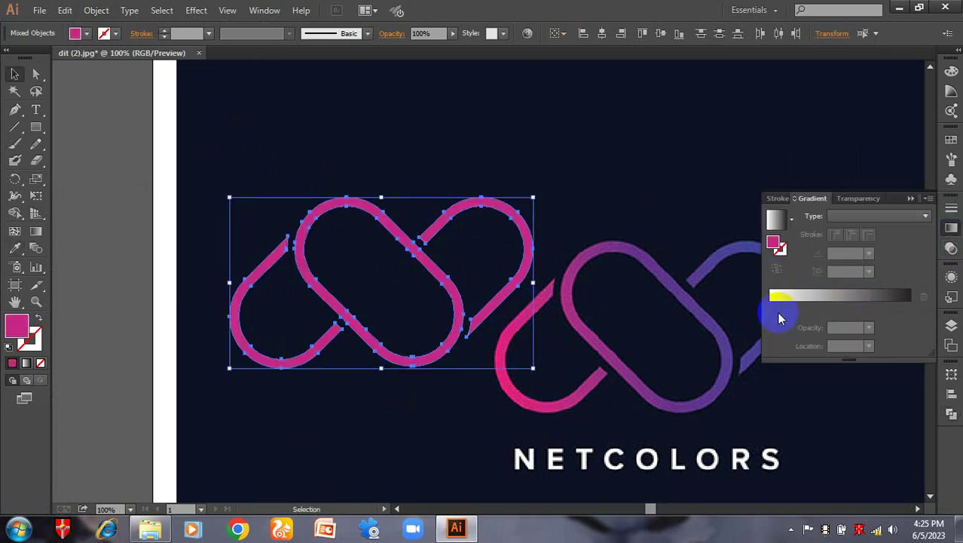
click(781, 317)
click(771, 307)
key(i)
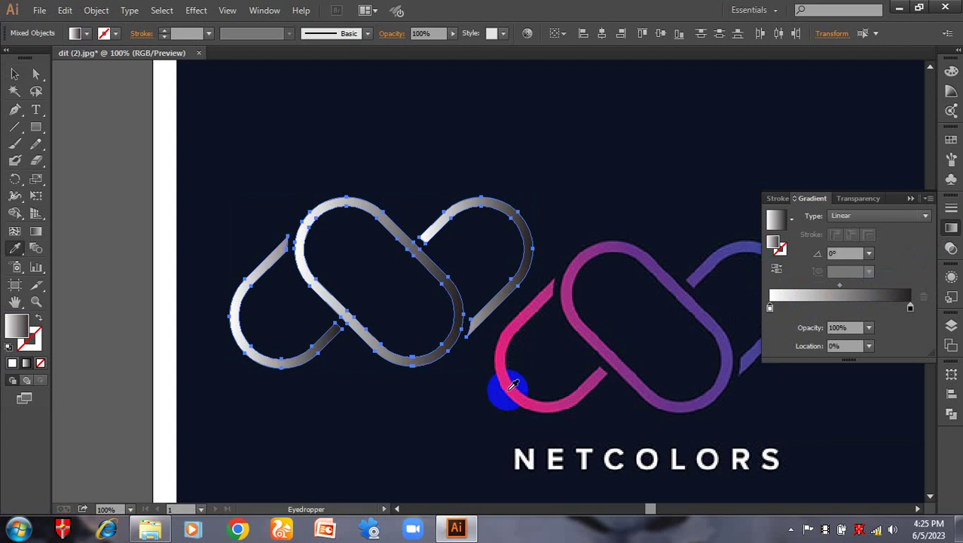
click(513, 384)
drag(641, 344, 561, 359)
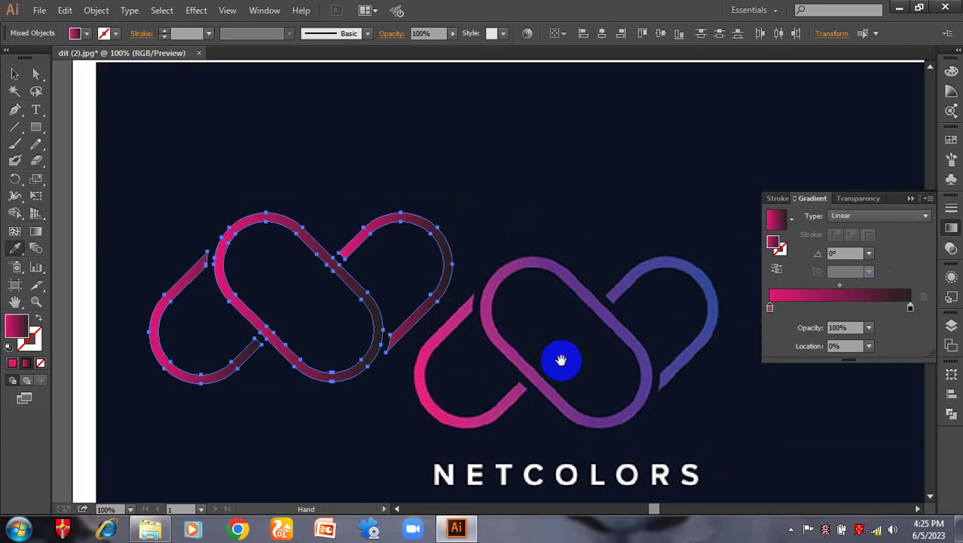
click(911, 309)
click(715, 293)
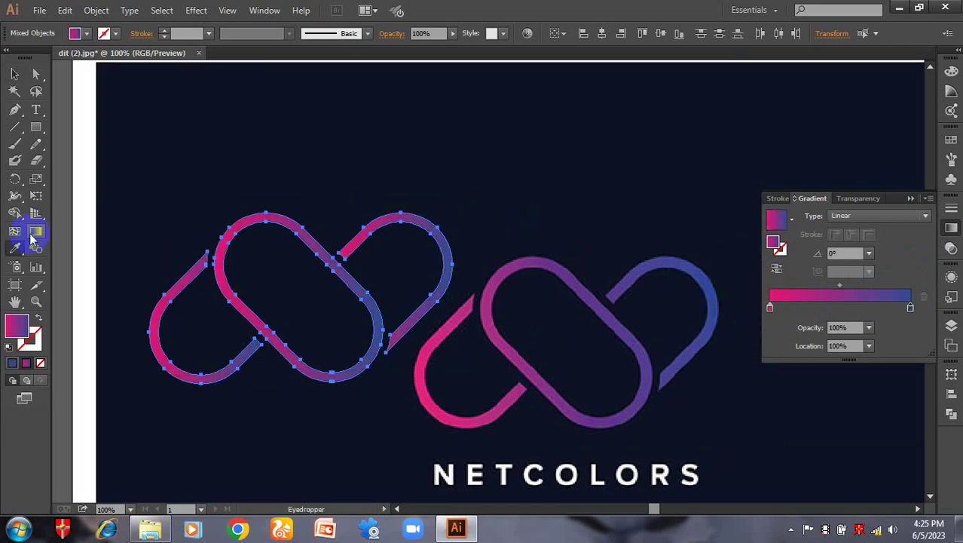
Redraw the gradient as one diagonal blend across the whole logo, from lower left to upper right at about 23.1°.
click(34, 232)
mouse_move(171, 372)
mouse_down()
mouse_move(474, 254)
mouse_move(459, 258)
mouse_up()
key(b)
key(v)
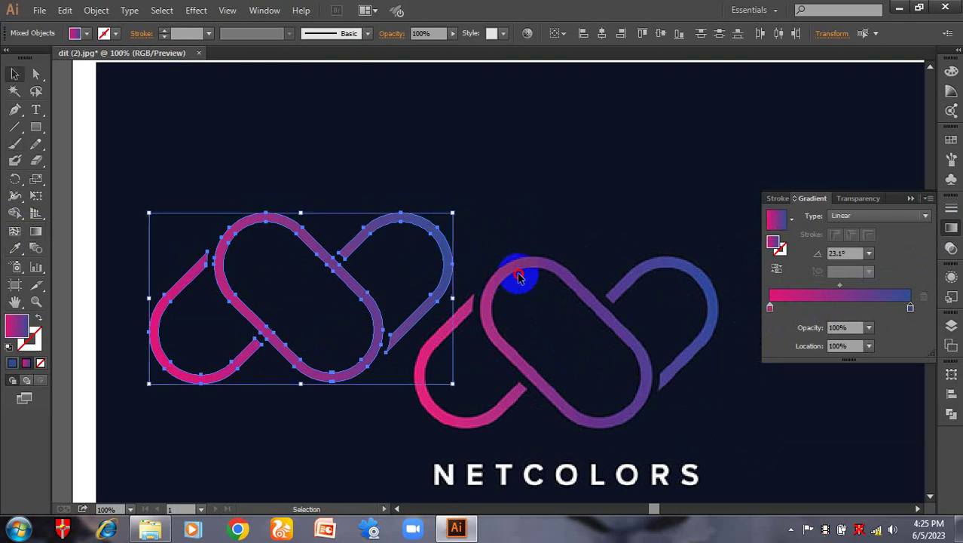
Set the location of the logo gradient's pink stop to 10.84%, and deselect the logo to compare it with the reference.
click(517, 280)
drag(517, 280, 580, 267)
drag(268, 174, 324, 234)
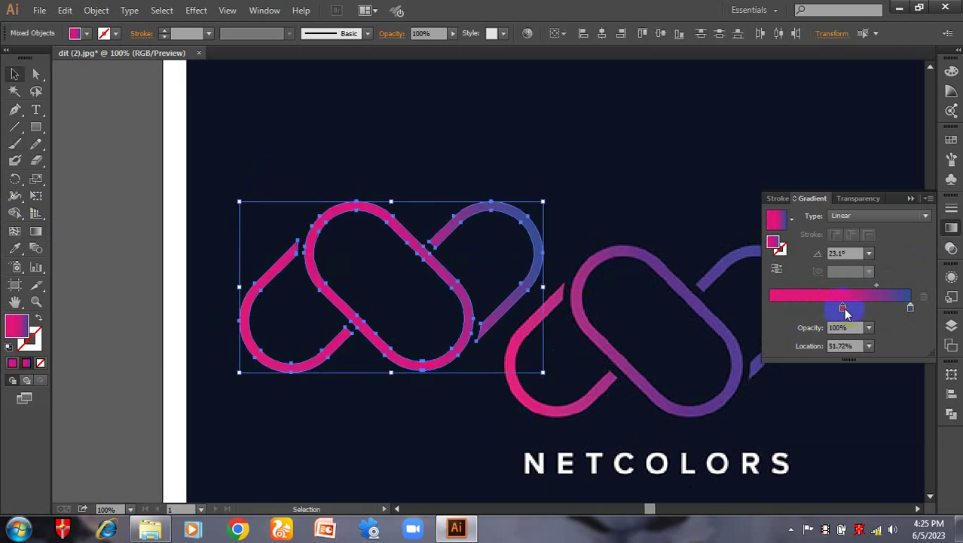
click(609, 248)
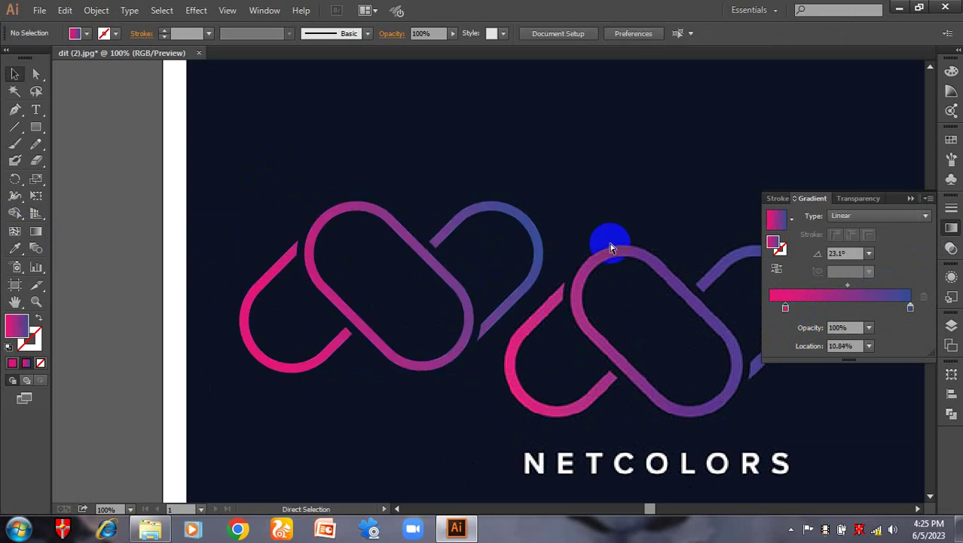
key(ctrl+minus)
key(space)
drag(472, 220, 387, 240)
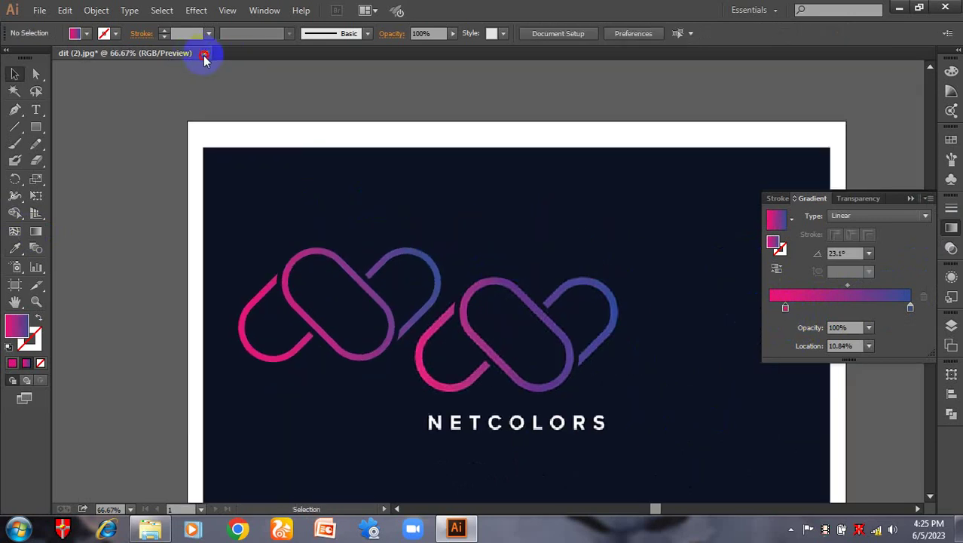
Close the dit (2).jpg document and minimize the program window to reach the desktop.
click(203, 54)
click(620, 297)
click(899, 7)
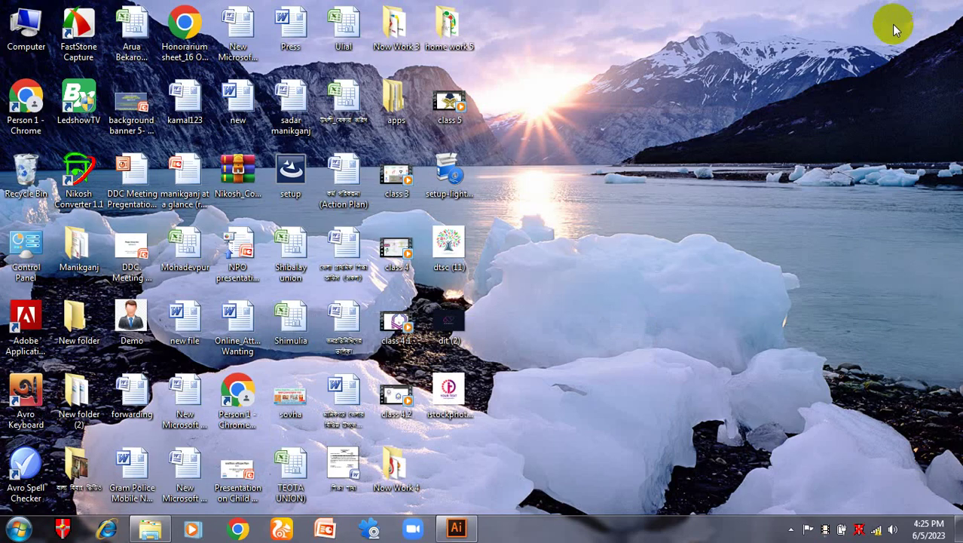
Browse to the LOGO folder on Removable Disk (H:), maximize the window and look through the logo images.
double_click(25, 27)
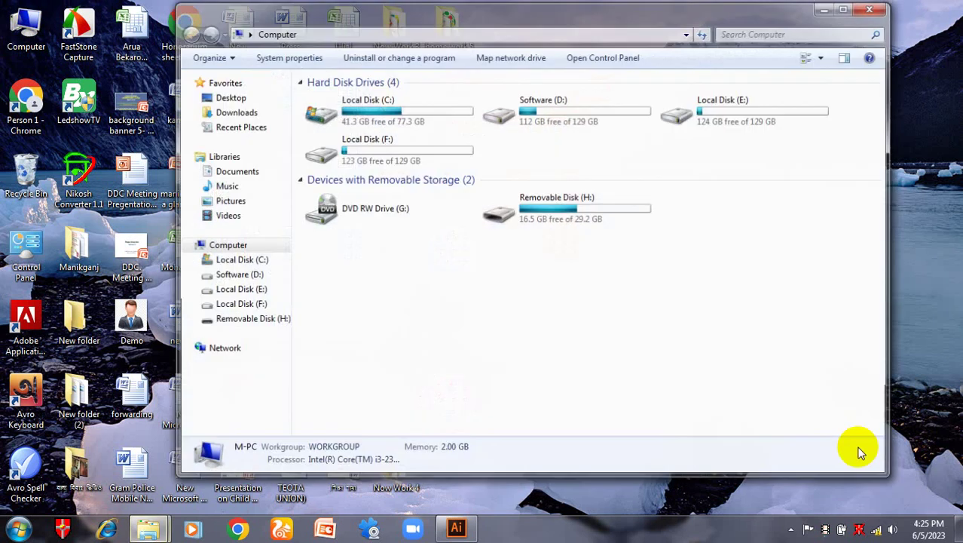
double_click(577, 200)
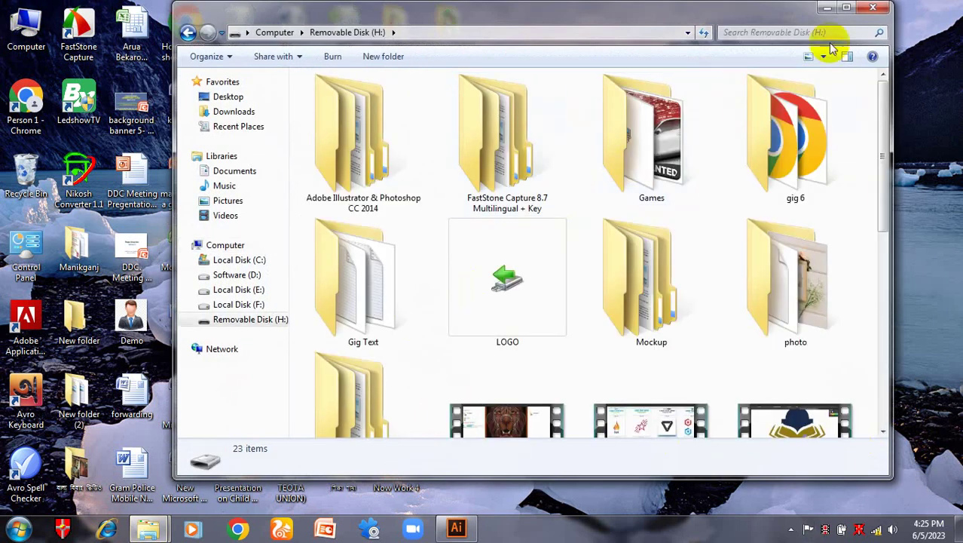
double_click(505, 302)
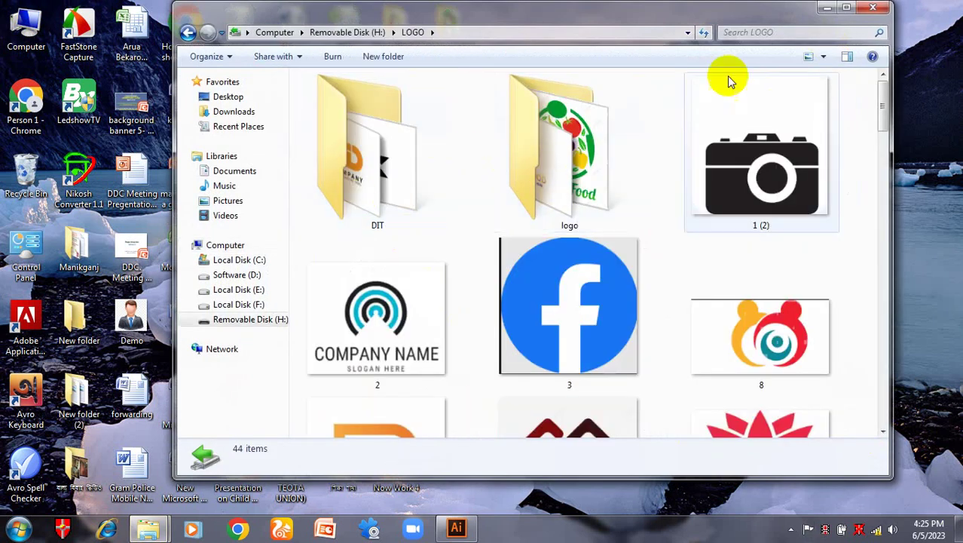
click(846, 7)
scroll(623, 298, down, 6)
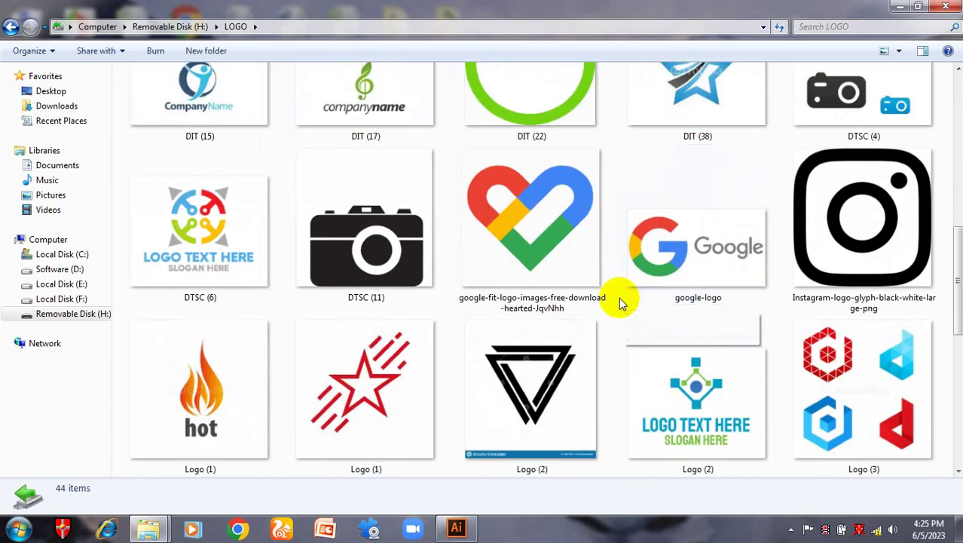
scroll(620, 303, down, 3)
scroll(490, 286, up, 10)
Look through the reference logos in the DIT subfolder on Removable Disk (H:).
double_click(189, 143)
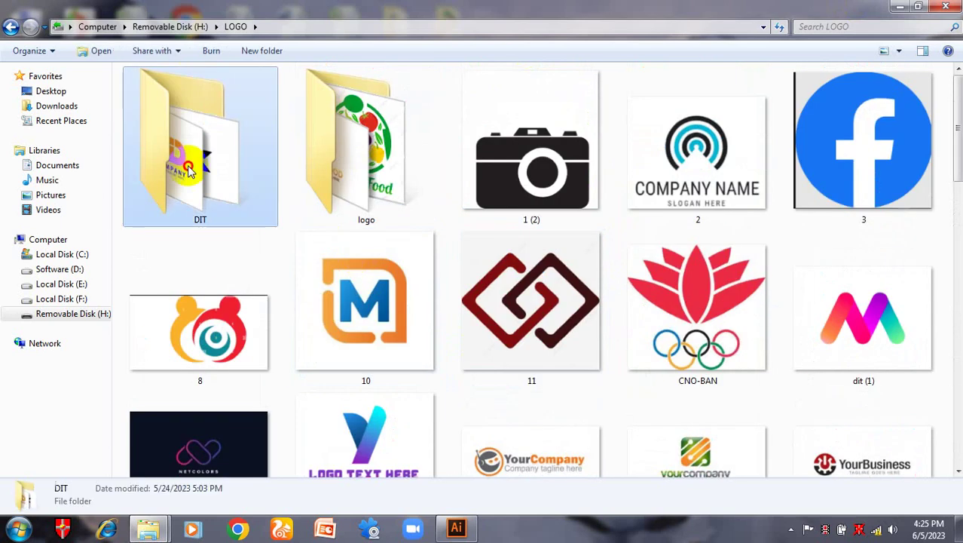
scroll(536, 272, down, 10)
scroll(528, 296, down, 8)
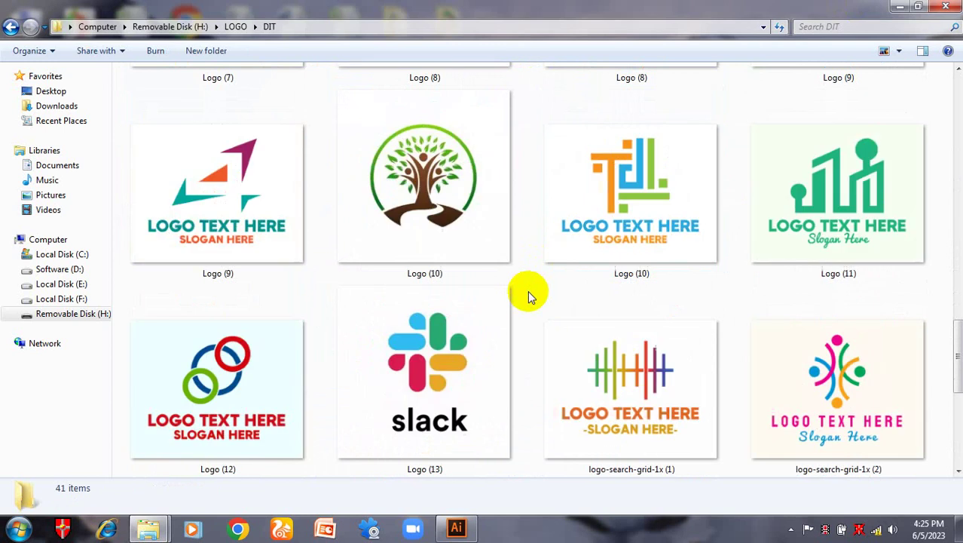
scroll(478, 301, up, 15)
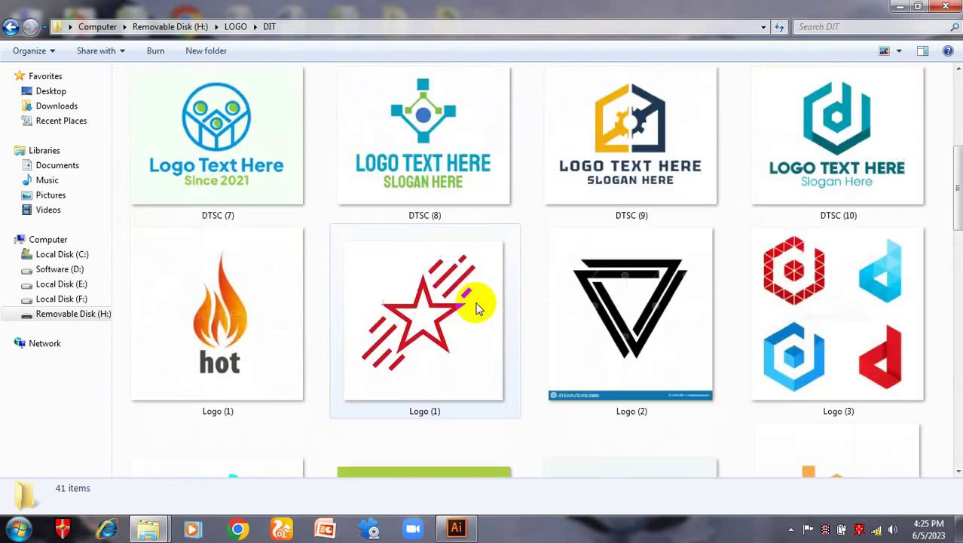
Look through the reference logos in the logo subfolder on Removable Disk (H:).
key(BackSpace)
double_click(365, 140)
scroll(467, 307, down, 6)
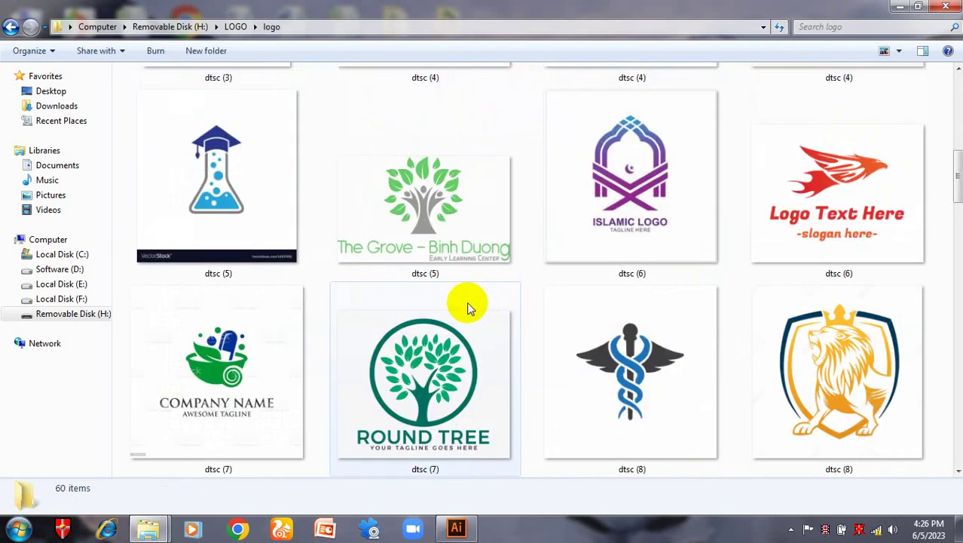
scroll(467, 307, up, 6)
scroll(467, 307, down, 12)
scroll(468, 307, down, 15)
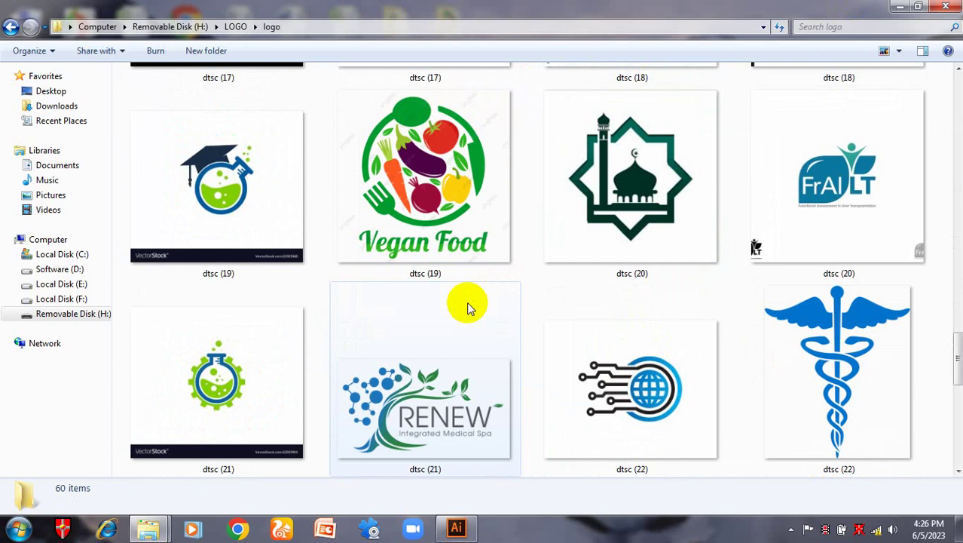
Go to the LOGO folder on Local Disk (F:) and look through it and its DIT subfolder.
click(79, 298)
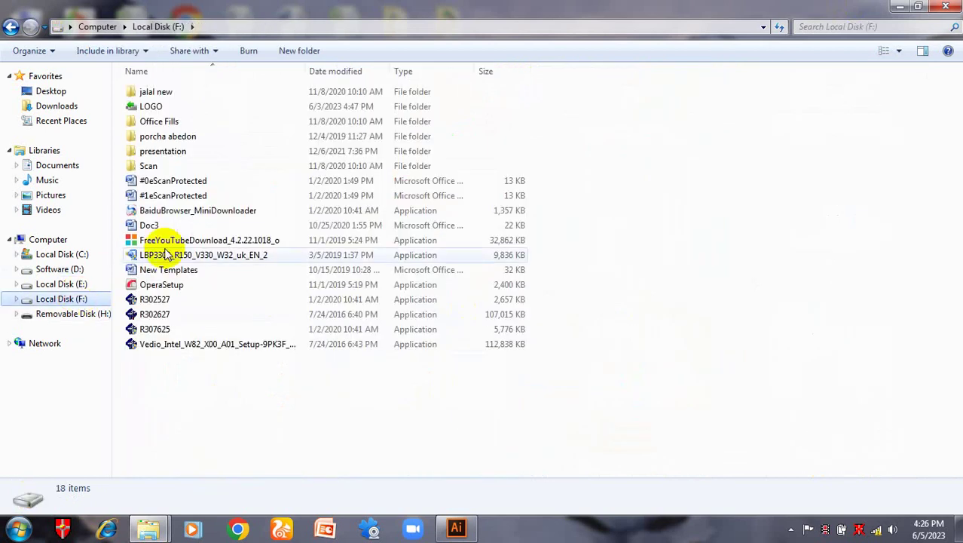
double_click(166, 111)
click(210, 138)
double_click(210, 138)
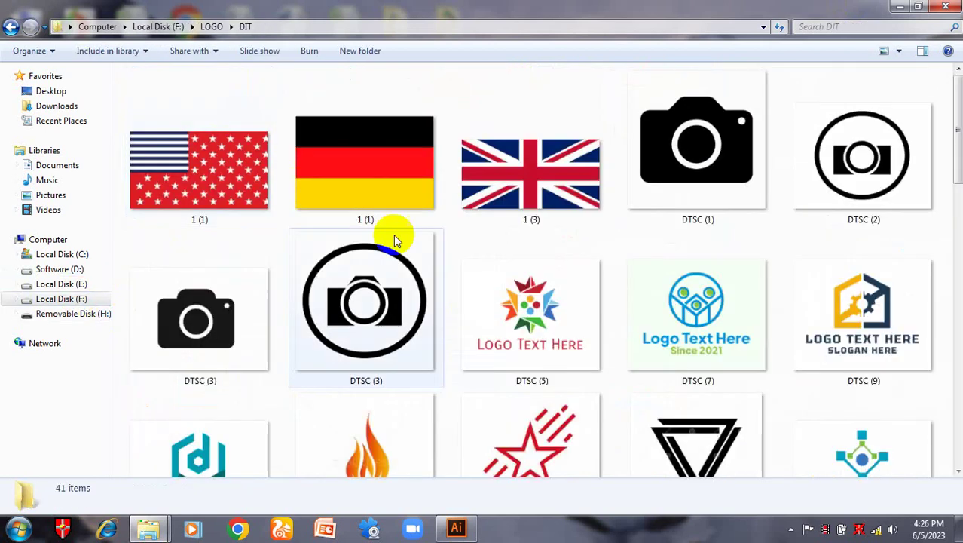
scroll(422, 257, down, 10)
key(alt+Left)
key(alt+Right)
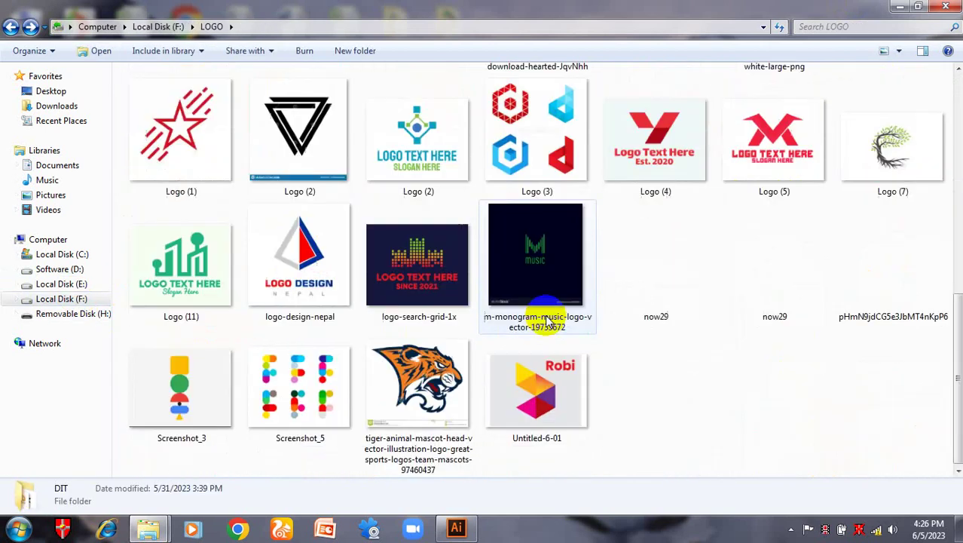
Browse the logo subfolder on Local Disk (F:) for a suitable reference logo.
key(alt+Left)
key(Right)
key(Return)
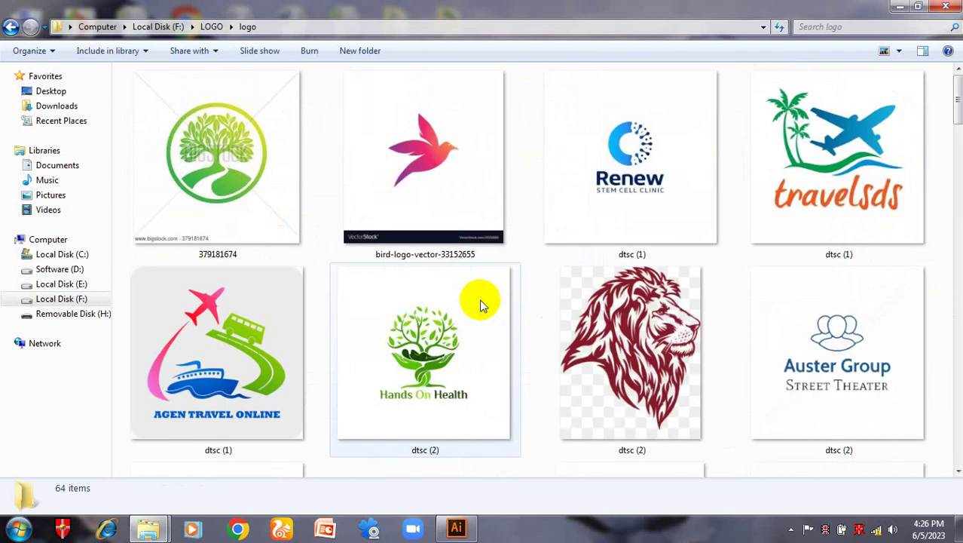
scroll(483, 301, down, 3)
scroll(493, 307, down, 3)
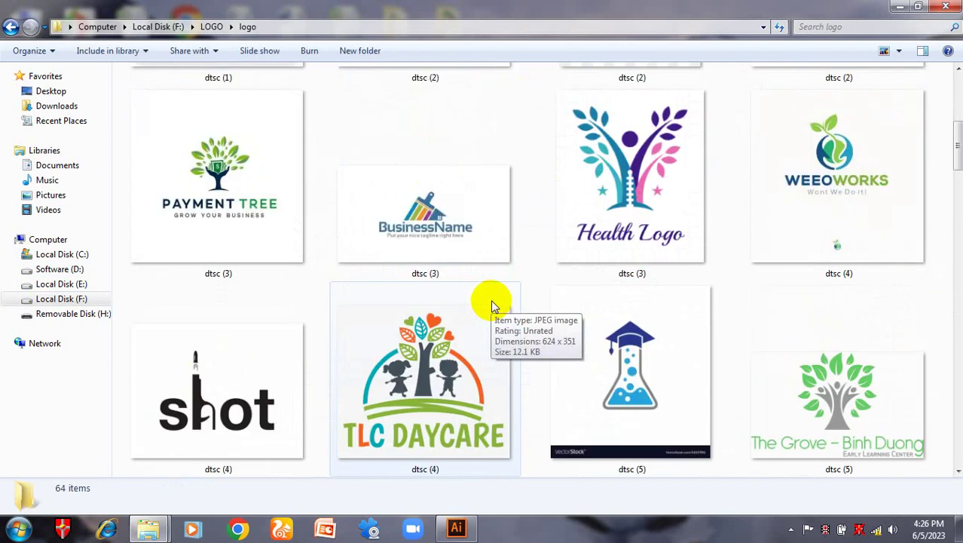
scroll(494, 307, down, 3)
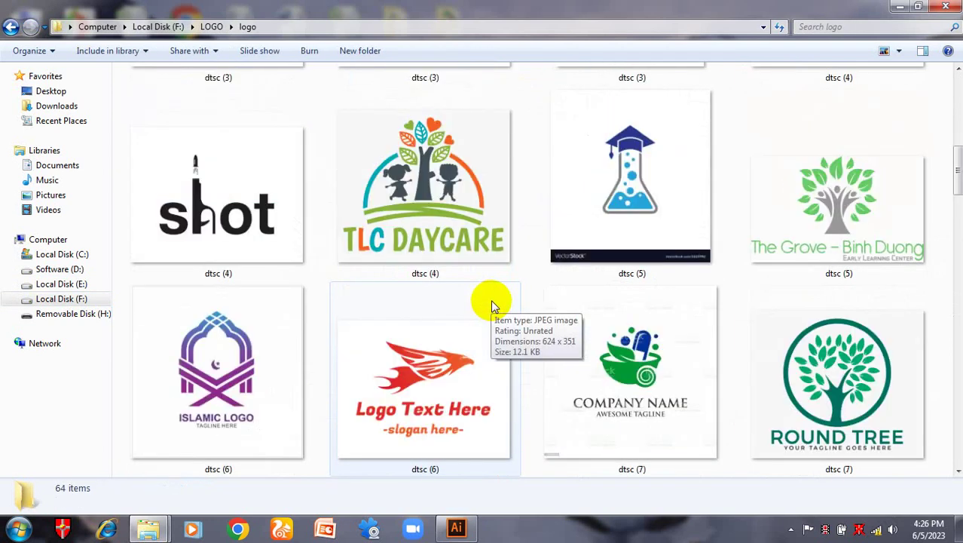
drag(498, 261, 490, 369)
scroll(490, 370, down, 12)
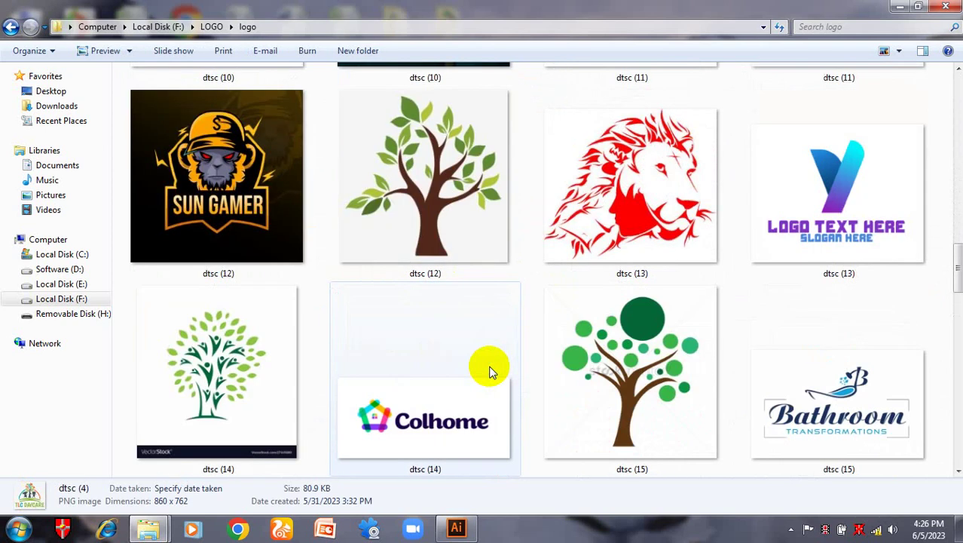
scroll(490, 370, down, 6)
scroll(491, 370, up, 3)
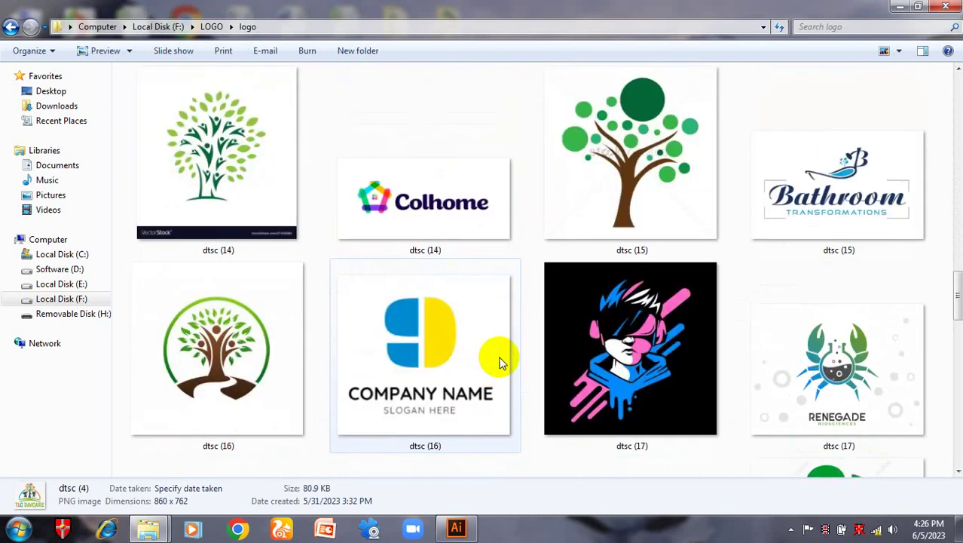
scroll(456, 224, down, 9)
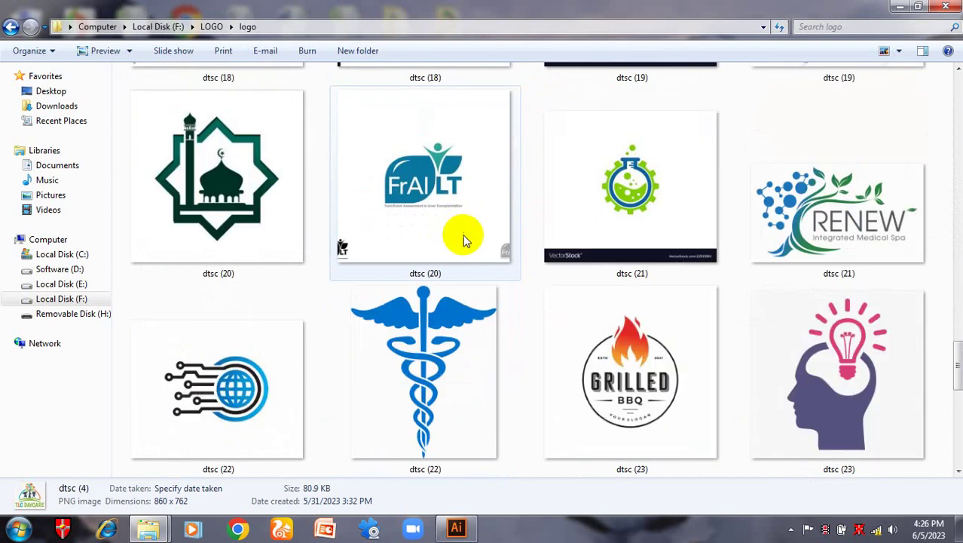
scroll(464, 243, down, 9)
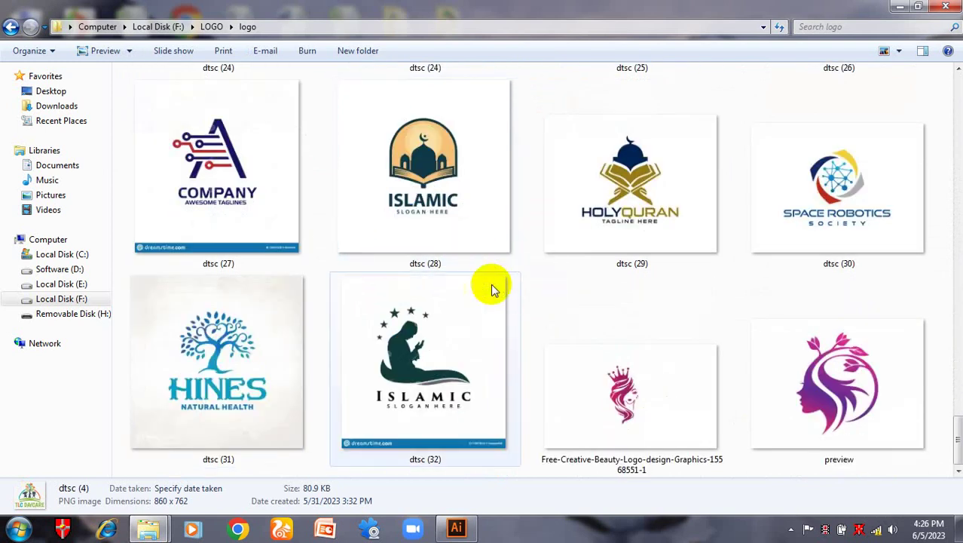
scroll(447, 338, up, 7)
scroll(452, 338, up, 9)
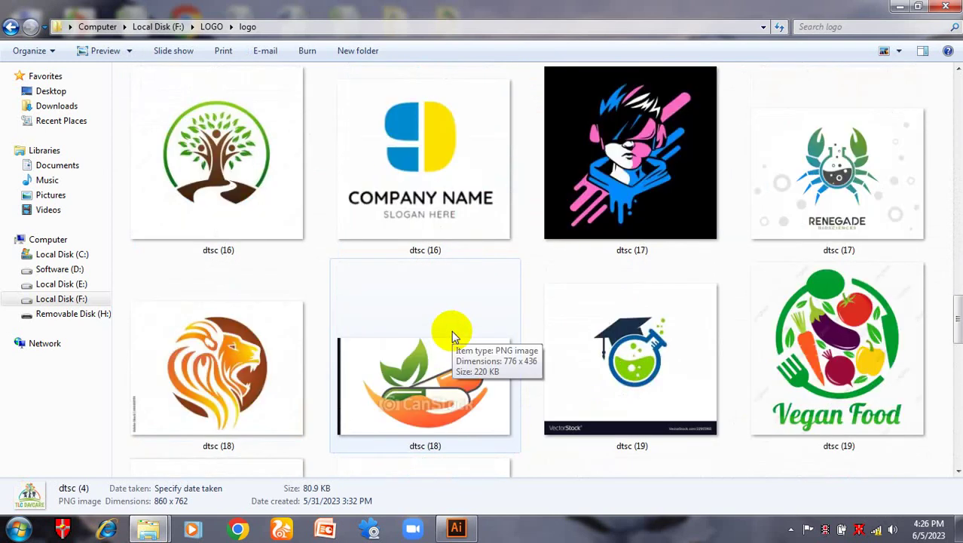
scroll(452, 336, down, 3)
scroll(453, 324, up, 20)
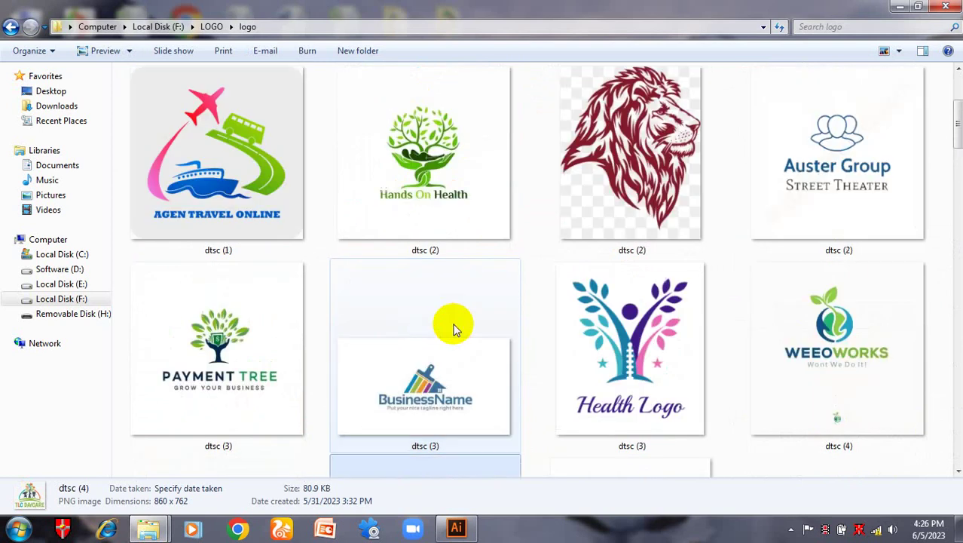
Check the contents of the logo 2 folder and the item next to it in the LOGO folder.
key(alt+Up)
key(Right)
key(Return)
key(alt+Up)
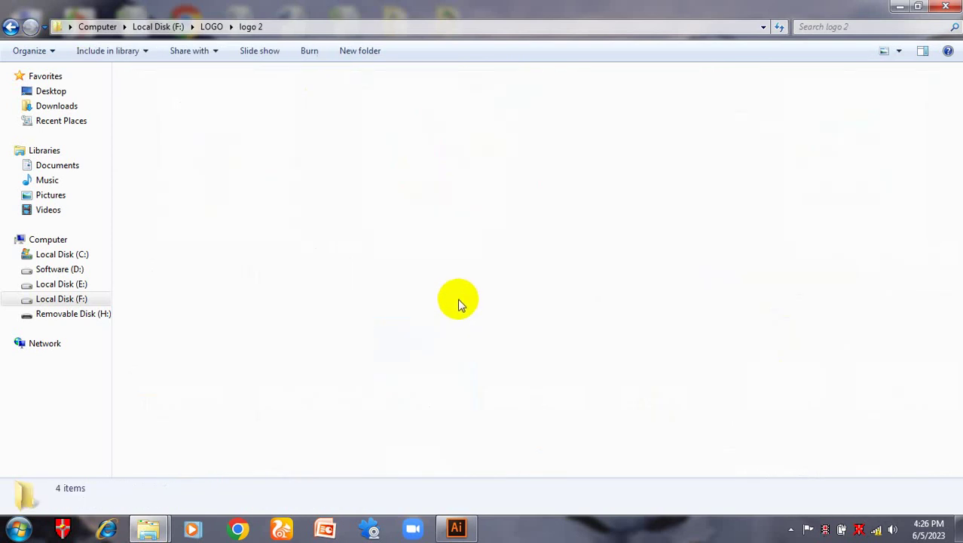
key(Right)
key(Return)
key(alt+Up)
Return to the logo subfolder on Local Disk (F:) and open the KEYLOGO image dtsc (10).jpg in Illustrator.
double_click(275, 75)
scroll(334, 197, down, 10)
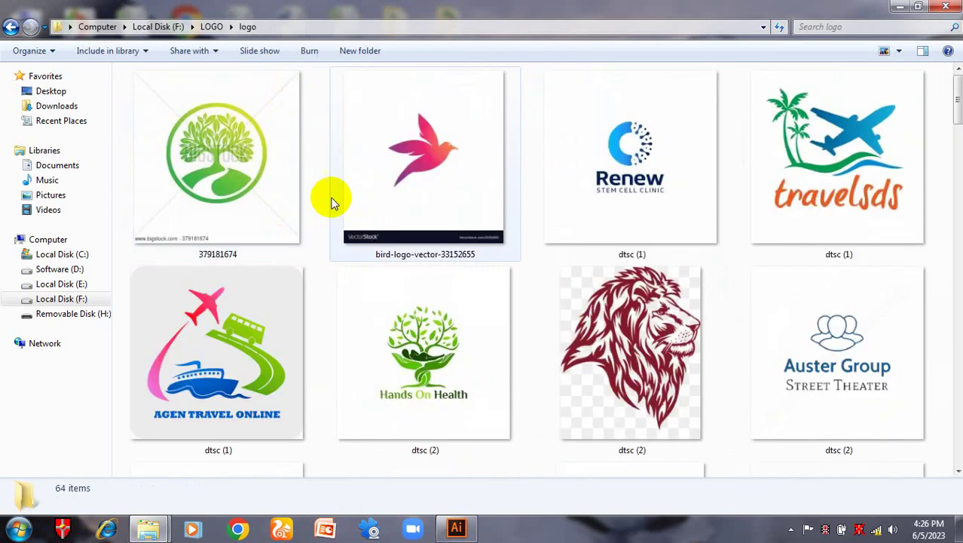
scroll(324, 232, down, 6)
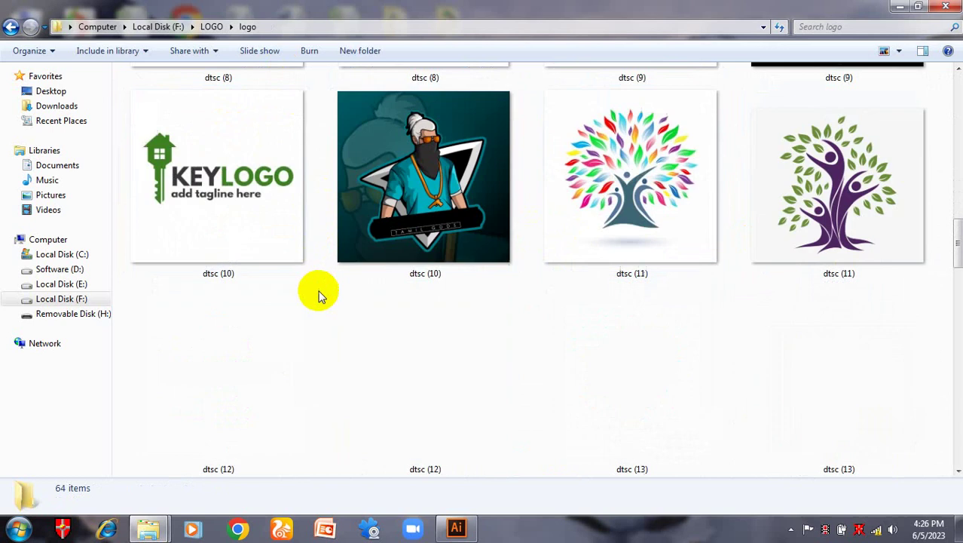
drag(275, 197, 525, 6)
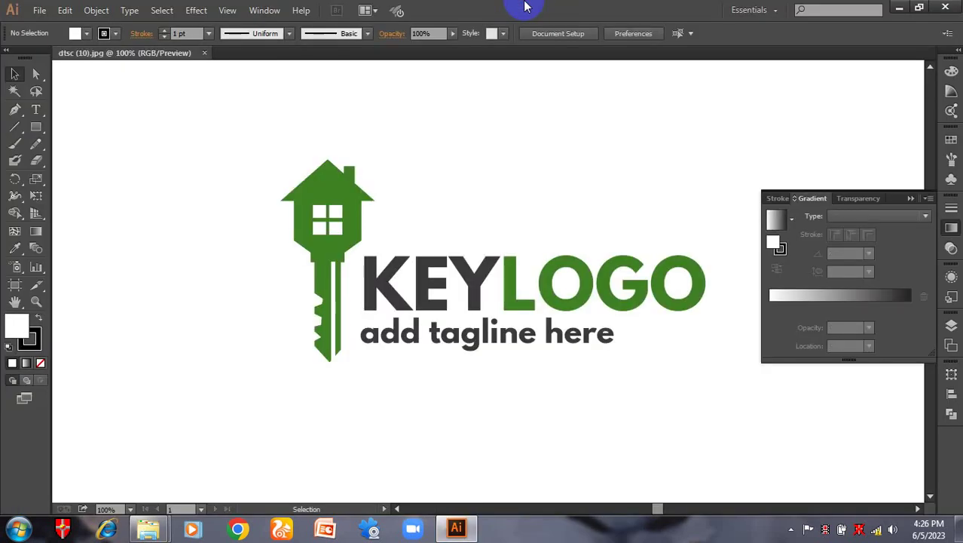
Enlarge the placed KEYLOGO image slightly and proportionally about its center, and lock it.
key(ctrl+minus)
key(ctrl+minus)
click(603, 284)
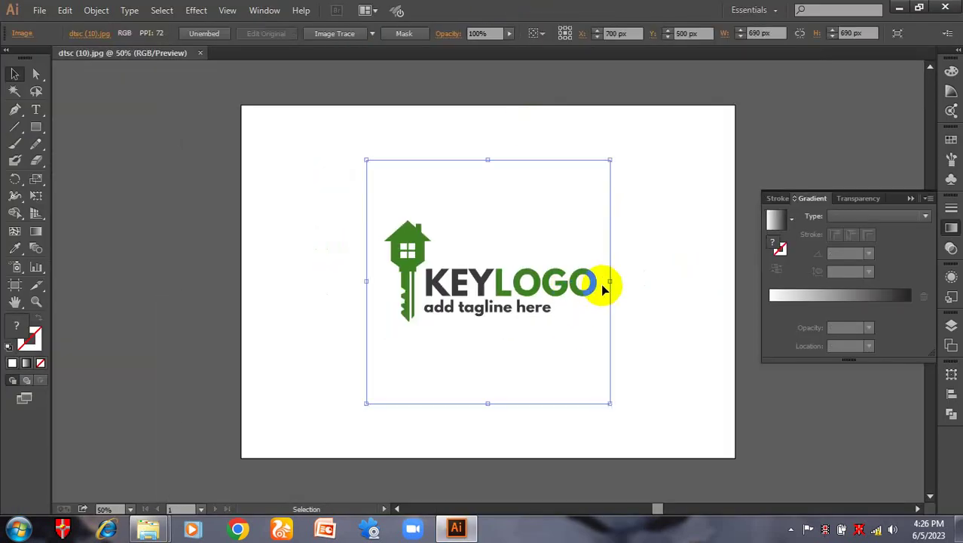
drag(611, 281, 426, 271)
key(ctrl+2)
key(ctrl+plus)
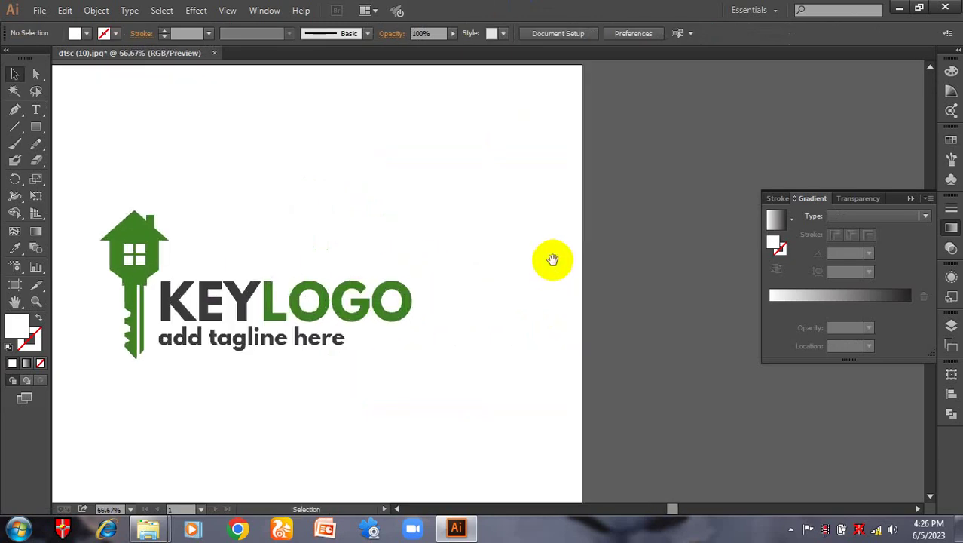
Examine the green house-shaped key of the KEYLOGO reference, including its roof, window panes and key teeth, up close.
drag(551, 258, 488, 245)
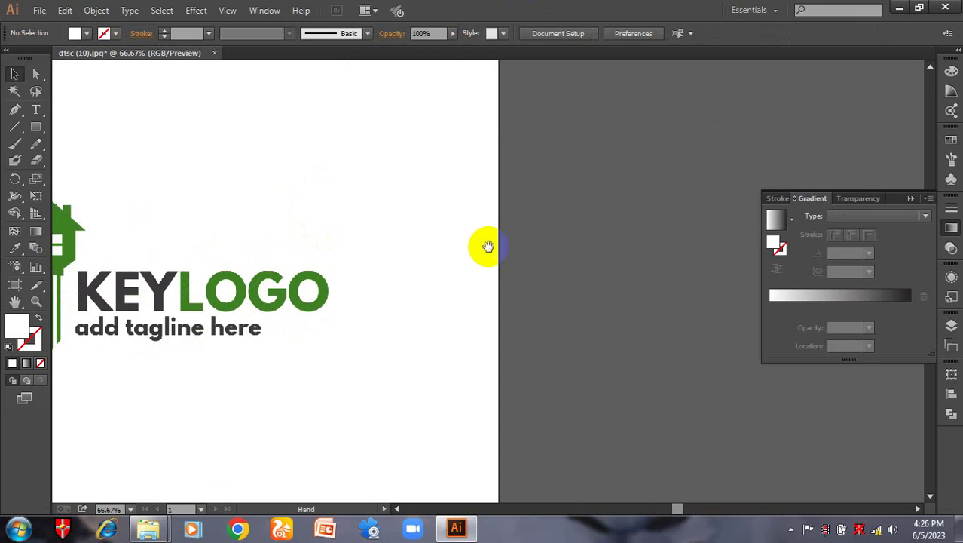
drag(161, 260, 462, 301)
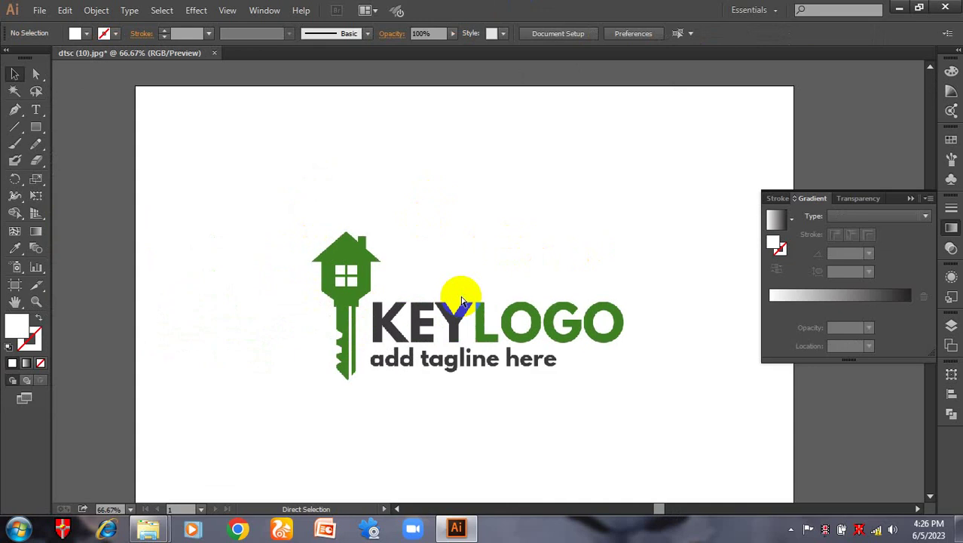
key(ctrl+plus)
drag(376, 383, 635, 260)
key(ctrl+plus)
key(ctrl+plus)
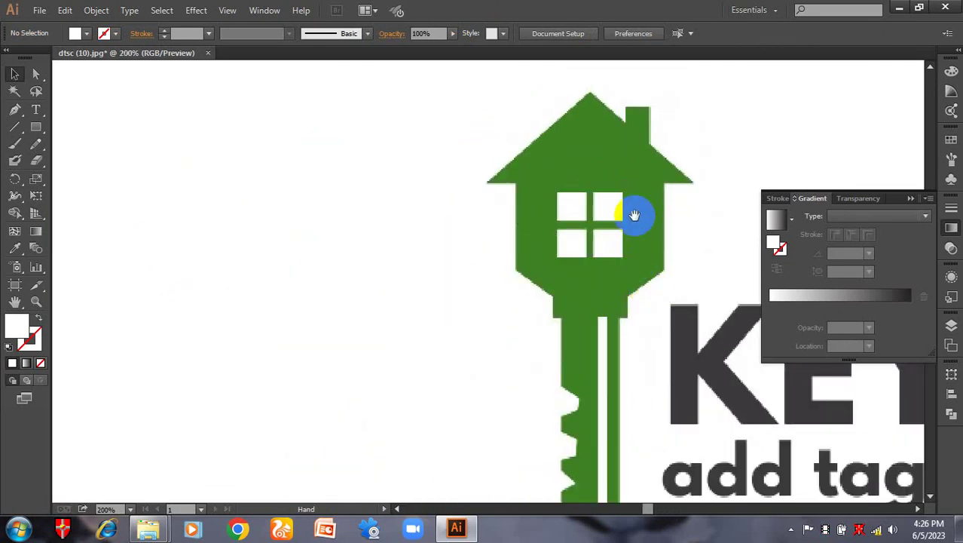
key(ctrl+minus)
key(ctrl+minus)
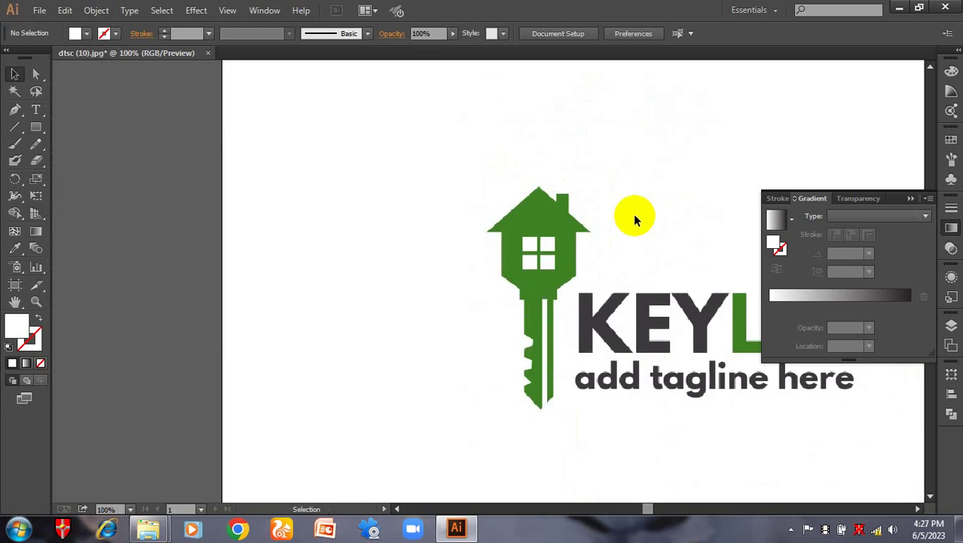
Add the text "DC Office Manikganj" on the empty canvas beside the artboard.
drag(635, 269, 439, 321)
scroll(501, 262, up, 1)
drag(501, 263, 437, 280)
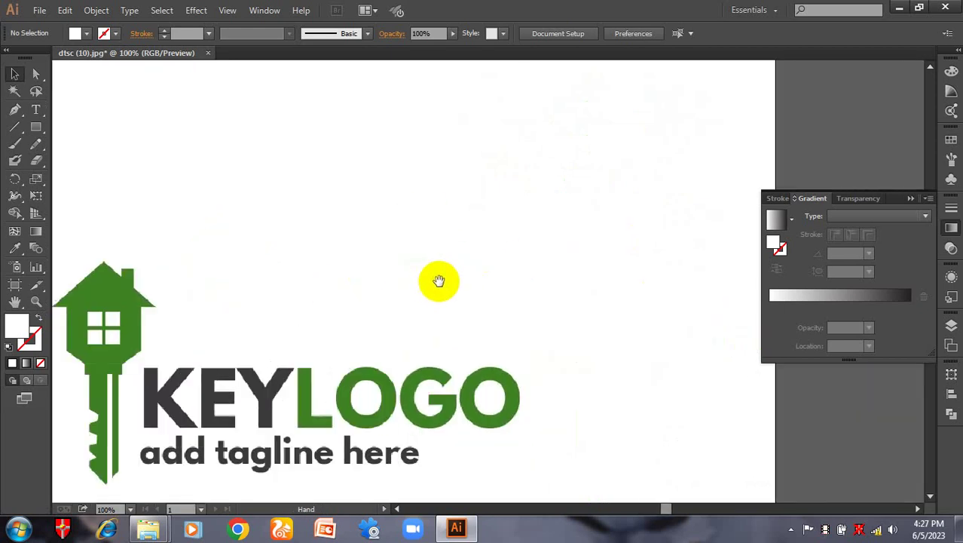
scroll(460, 307, up, 2)
drag(462, 312, 277, 325)
scroll(441, 262, right, 5)
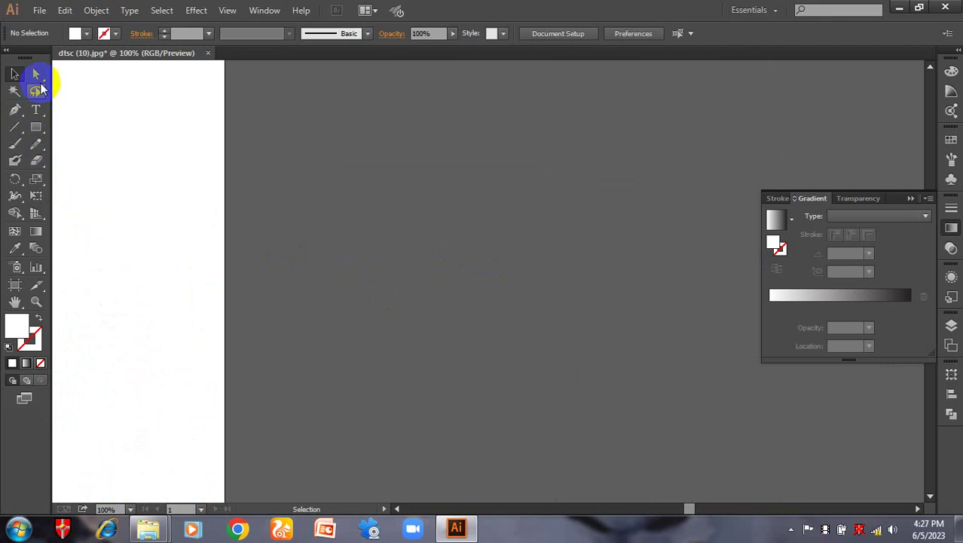
click(37, 110)
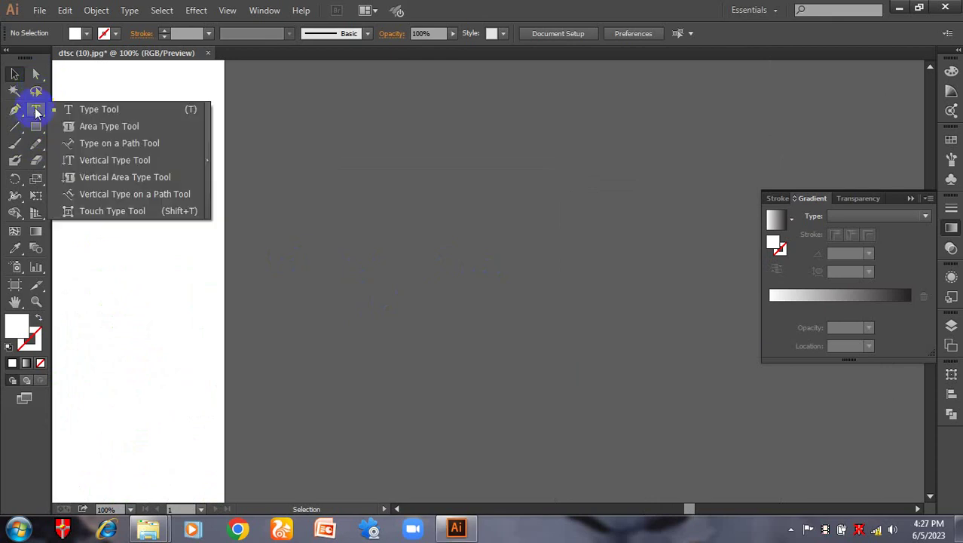
click(99, 110)
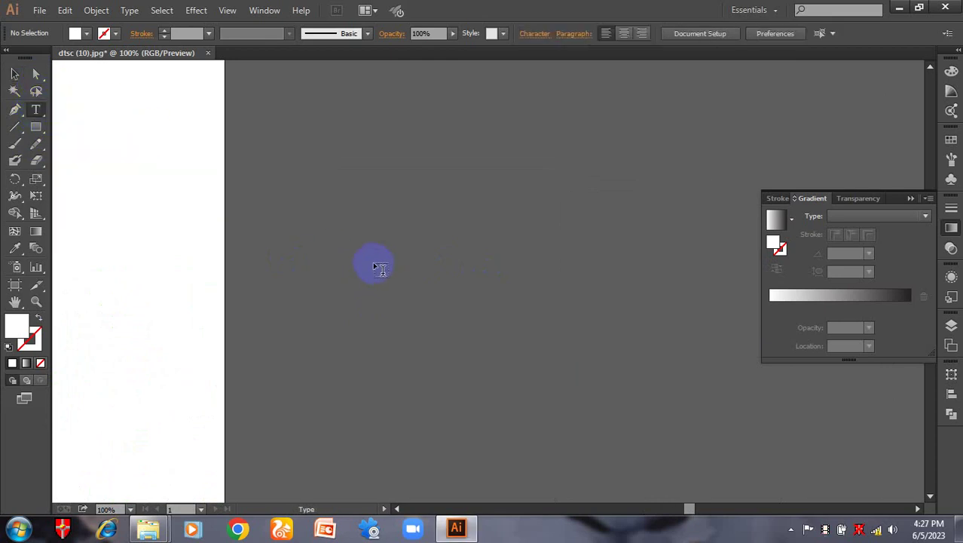
click(445, 258)
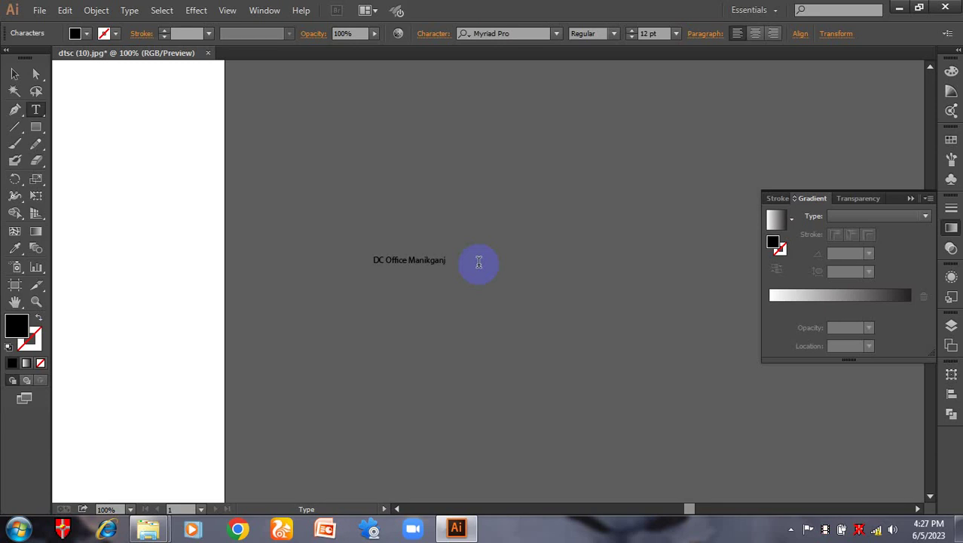
click(14, 75)
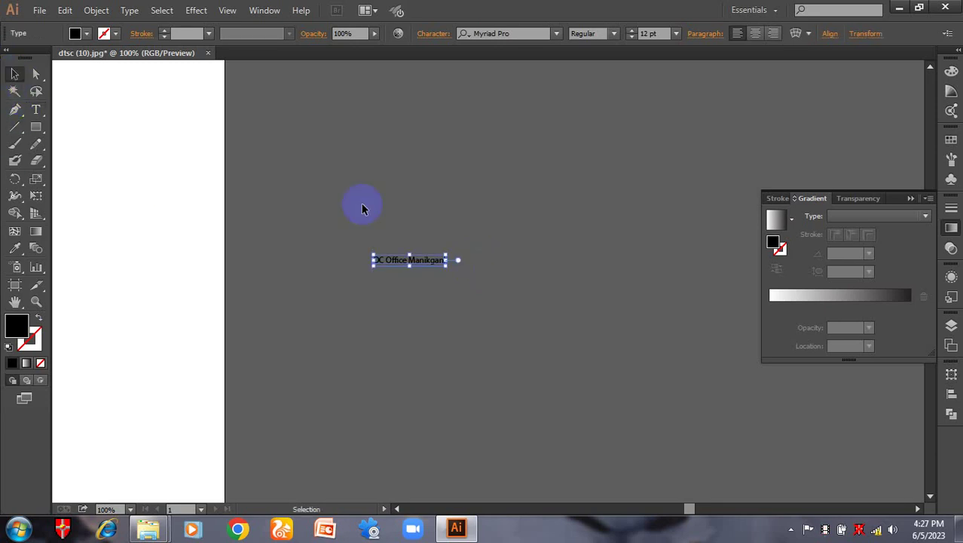
Set the font size of the "DC Office Manikganj" text to 57 pt, trying smaller sizes along the way.
click(571, 112)
click(407, 262)
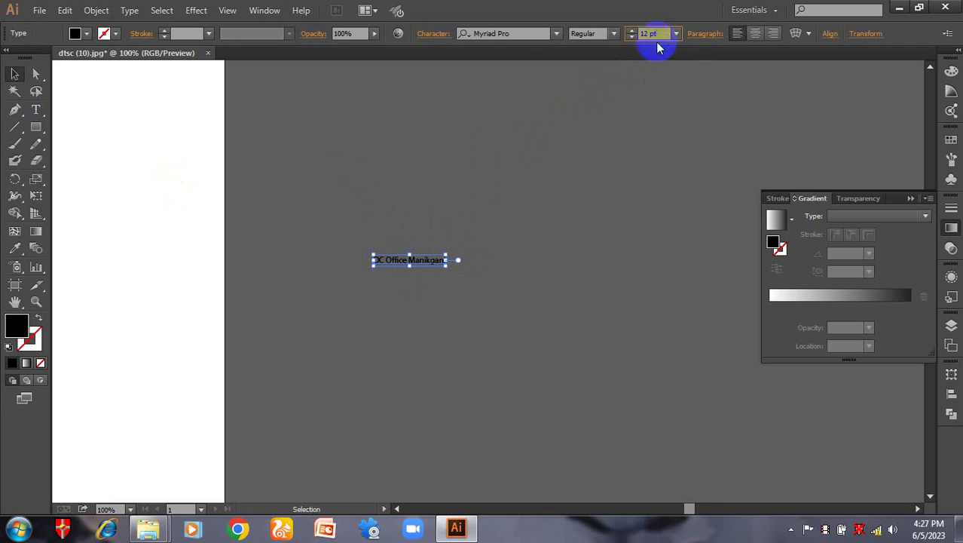
click(515, 242)
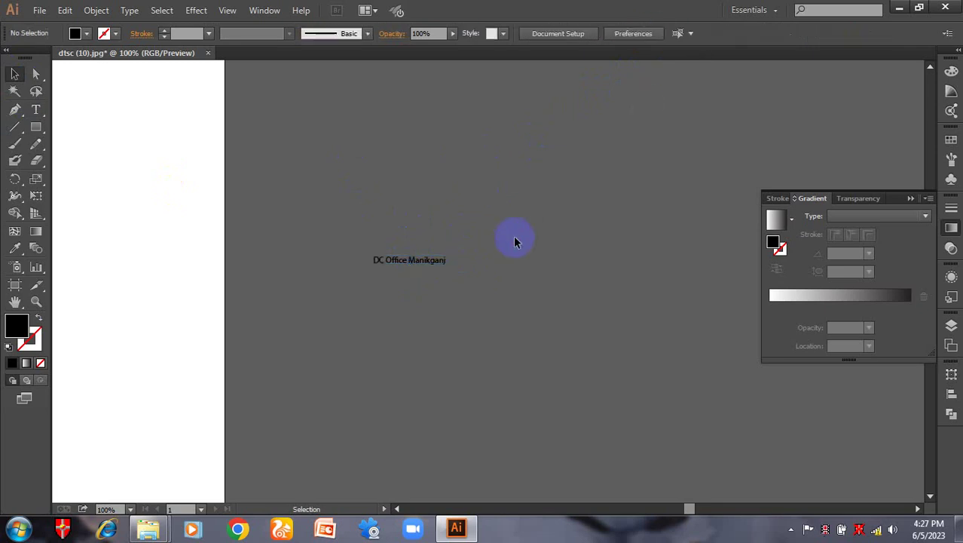
click(415, 270)
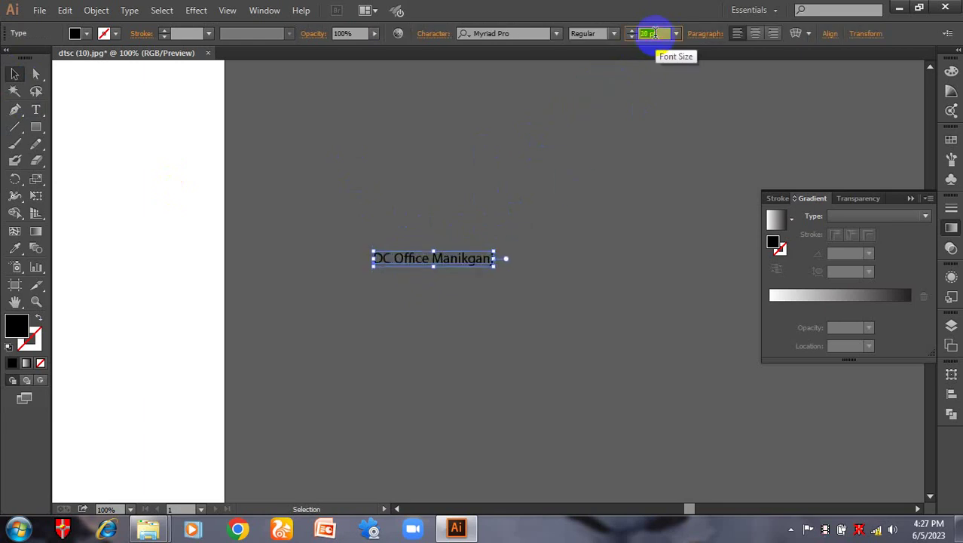
scroll(654, 33, up, 20)
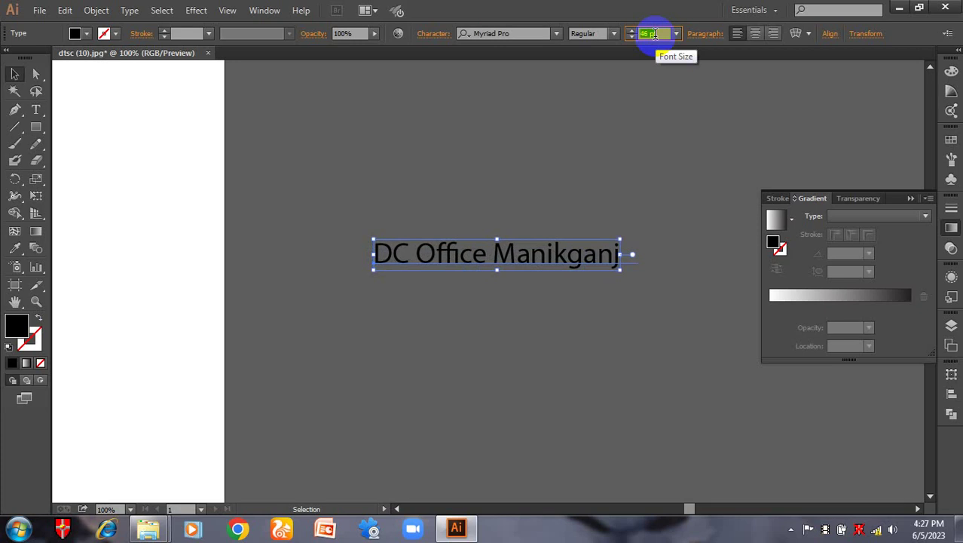
scroll(654, 33, down, 20)
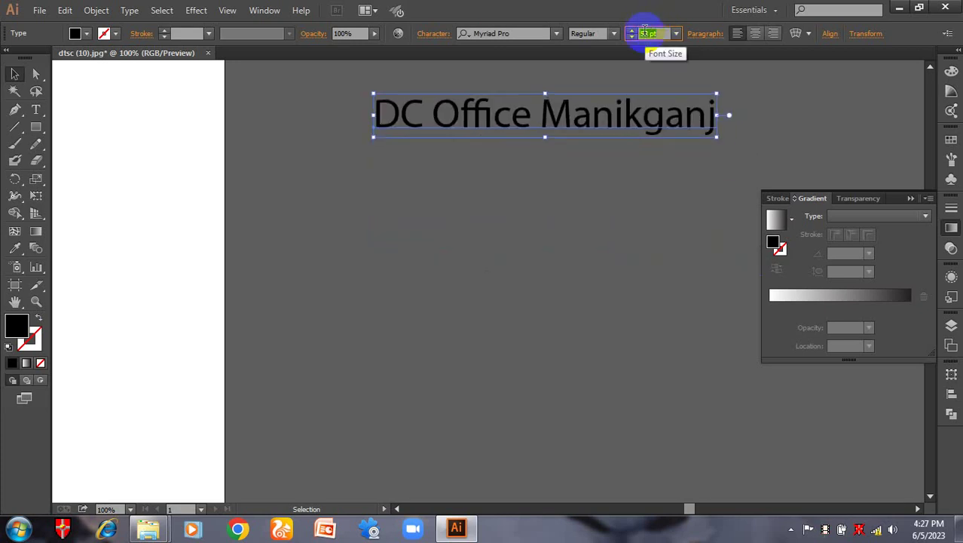
scroll(645, 32, down, 5)
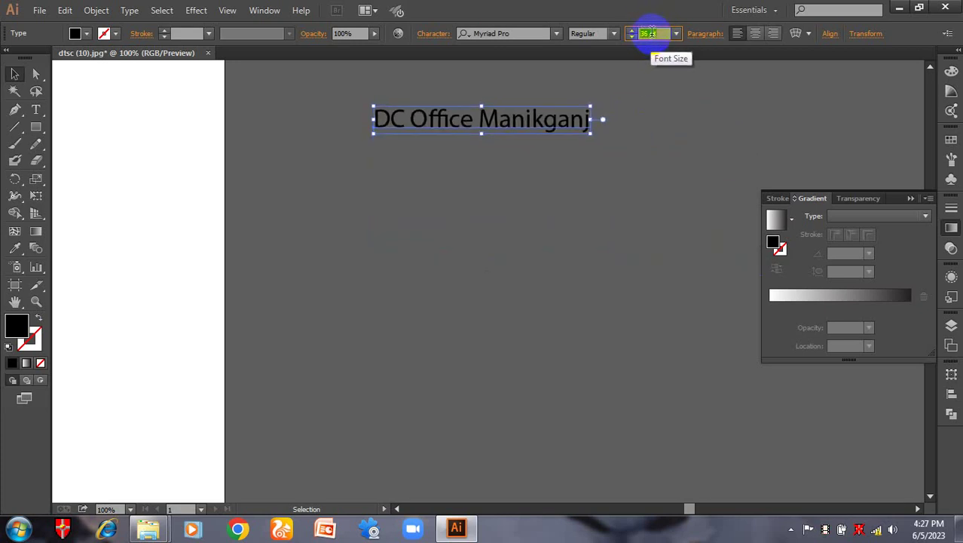
scroll(650, 33, up, 20)
Move the text onto the artboard below the KEYLOGO tagline and collapse the Gradient panel.
click(544, 209)
drag(560, 127, 580, 361)
click(910, 199)
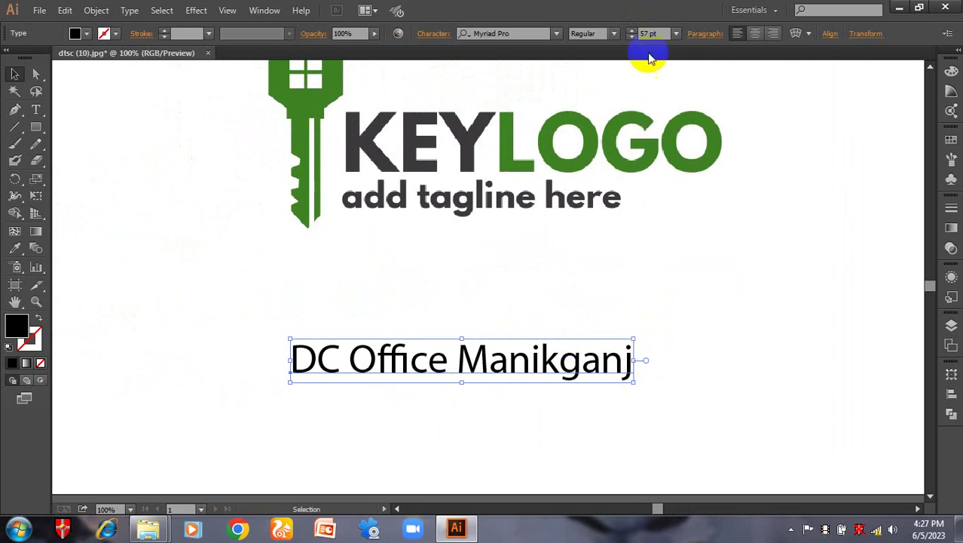
click(676, 34)
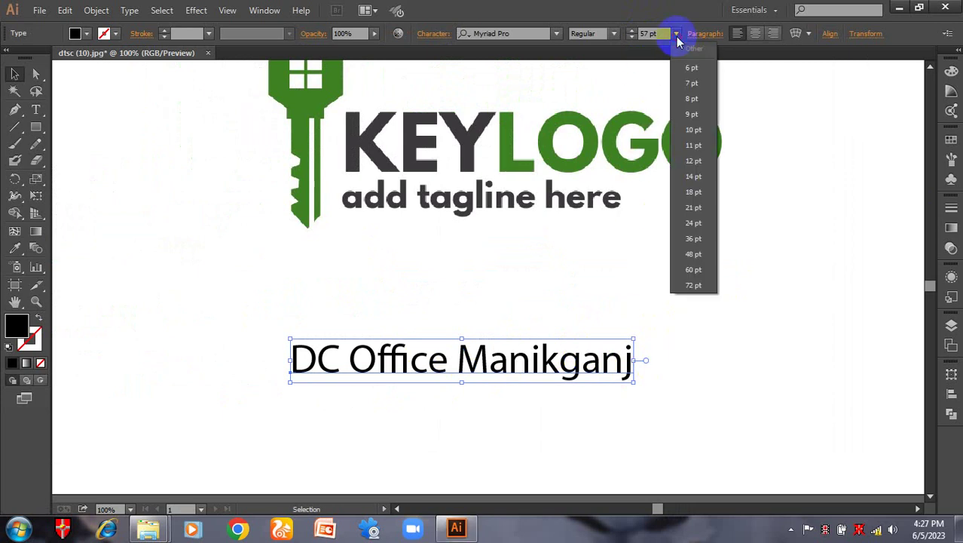
click(469, 282)
click(519, 402)
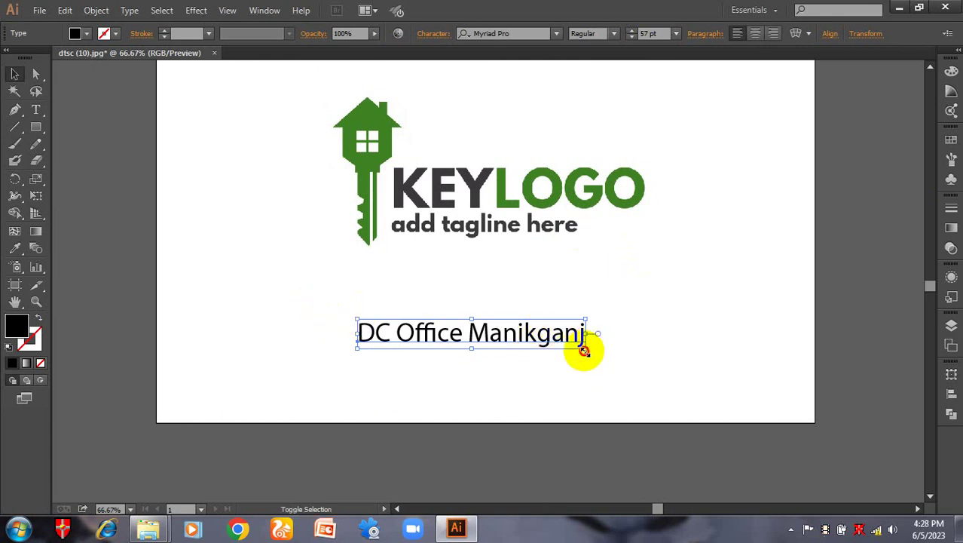
Scale the text proportionally to about 90.59 pt and position it beneath the reference logo.
drag(585, 352, 797, 380)
click(854, 339)
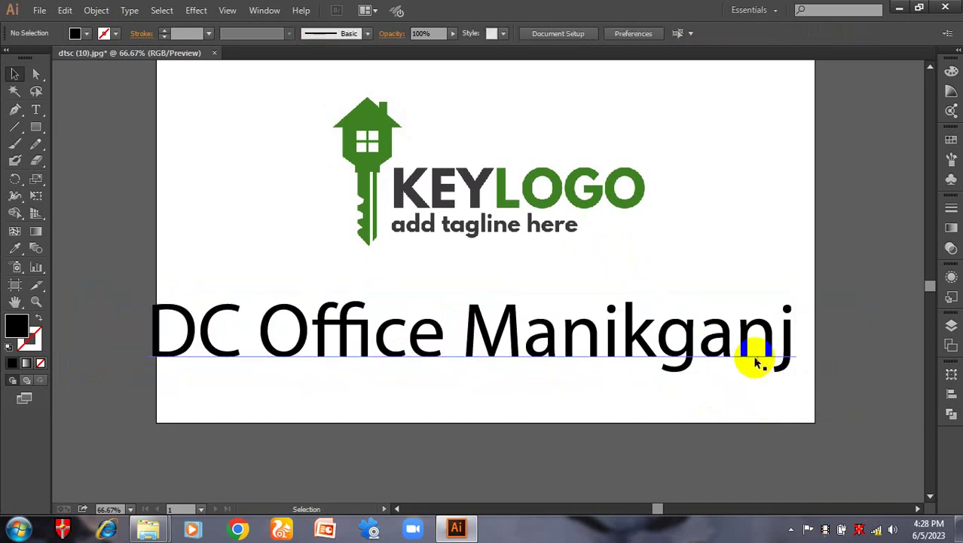
click(756, 362)
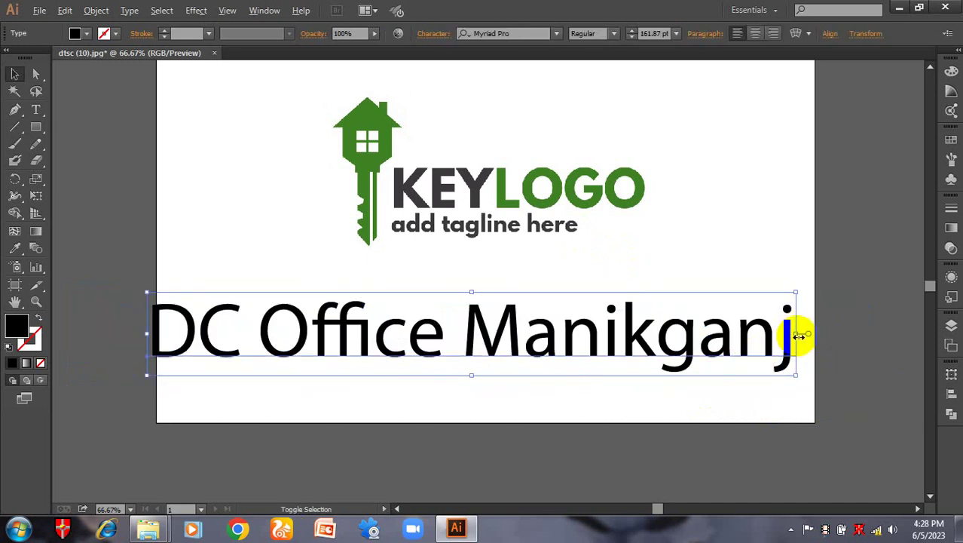
drag(796, 333, 576, 348)
drag(370, 351, 426, 340)
key(ctrl+plus)
scroll(483, 272, up, 2)
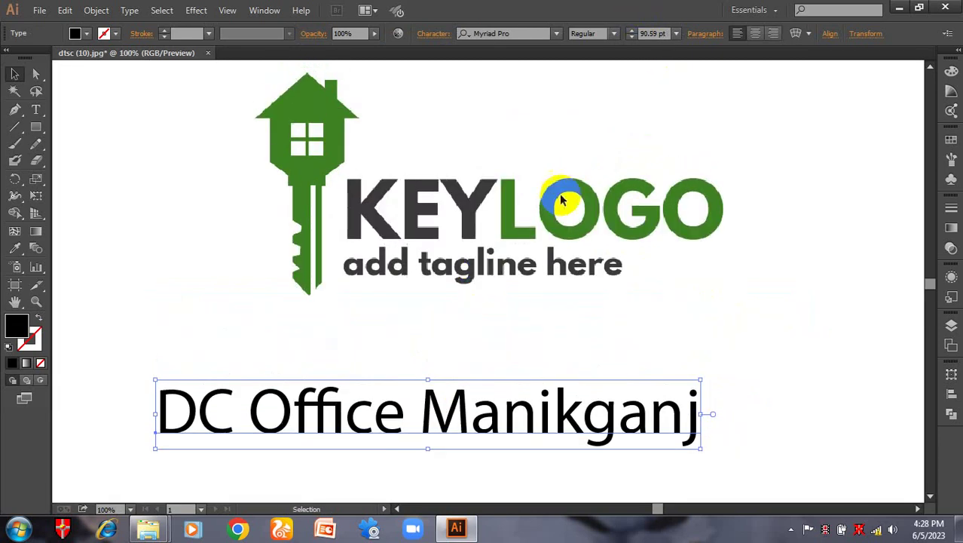
Fill the "DC Office Manikganj" text with the green sampled from the word LOGO in the reference image.
click(15, 250)
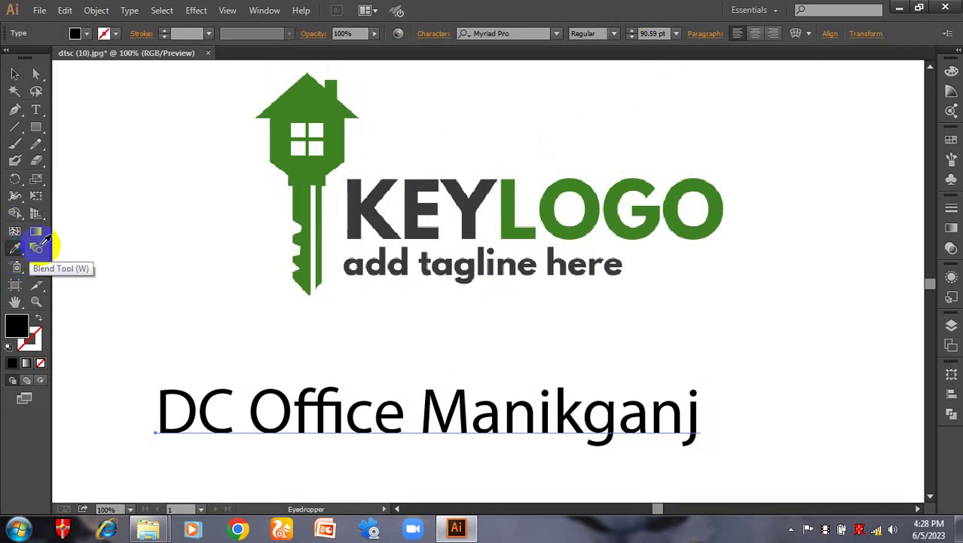
click(618, 194)
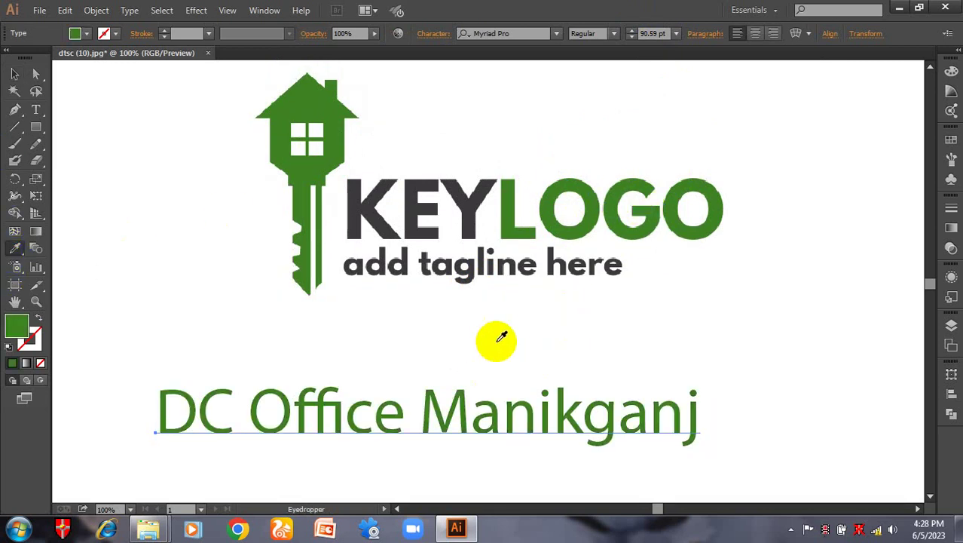
click(13, 75)
click(269, 403)
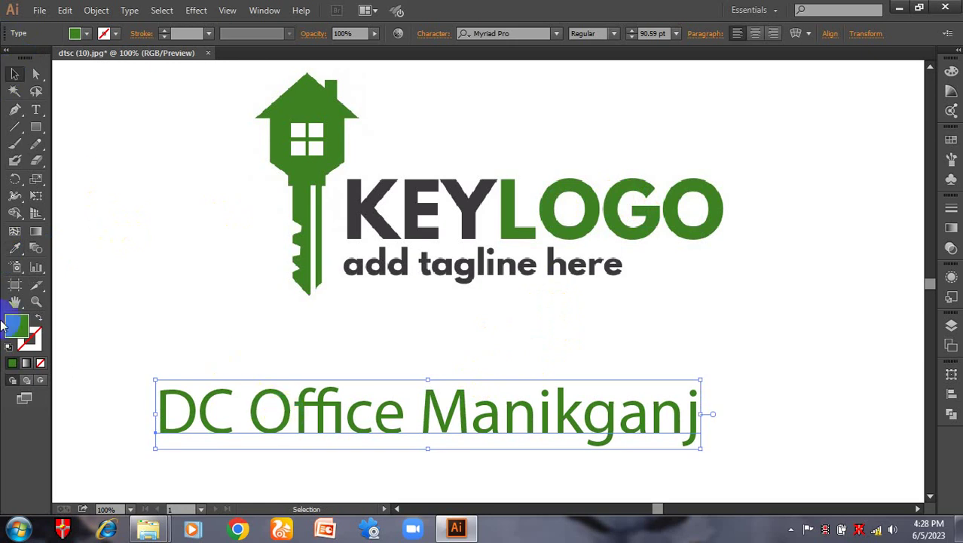
Try the dark gray of the KEY lettering on the text, and return it to the LOGO green with the Eyedropper.
click(17, 251)
click(387, 211)
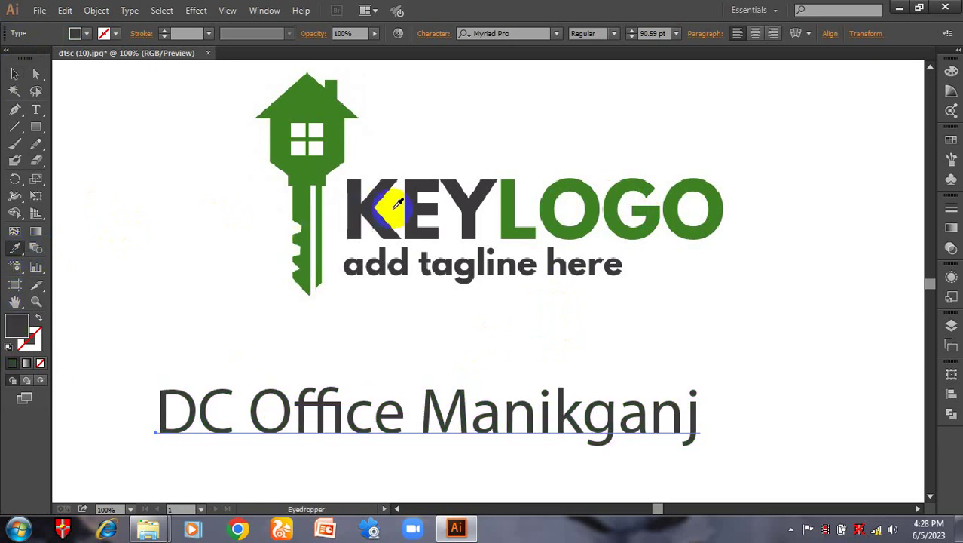
click(505, 214)
click(528, 255)
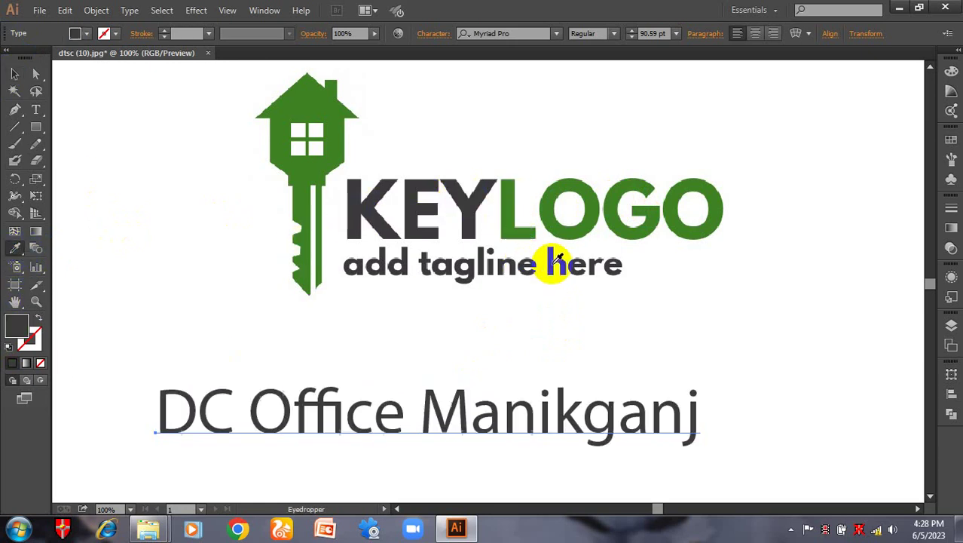
click(610, 210)
click(676, 198)
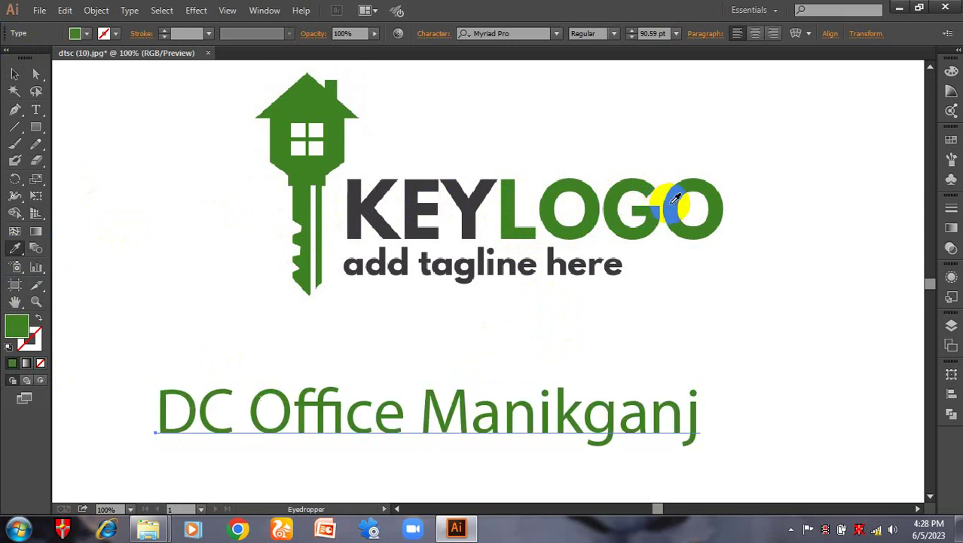
Move the green text slightly closer to the tagline and set its font to Book Antiqua.
click(14, 73)
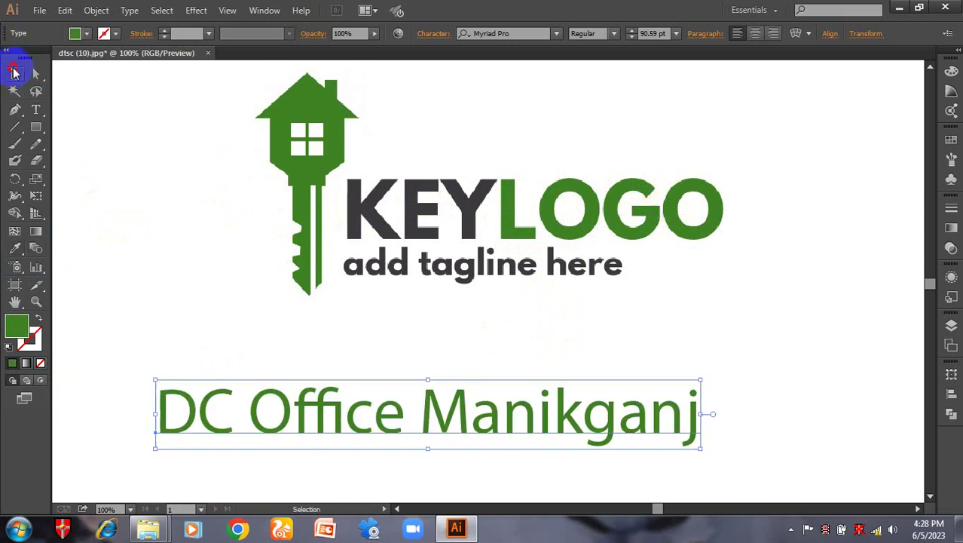
drag(312, 399, 339, 379)
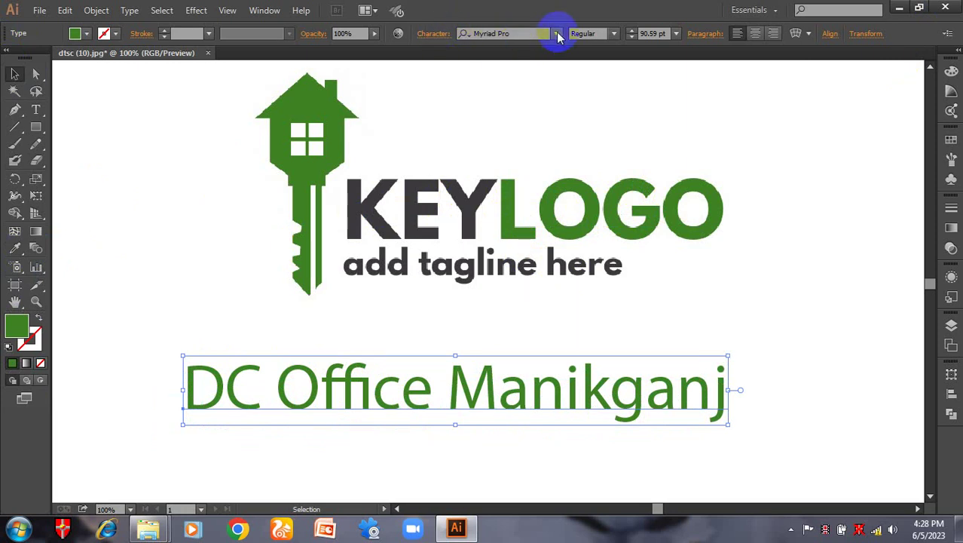
click(556, 34)
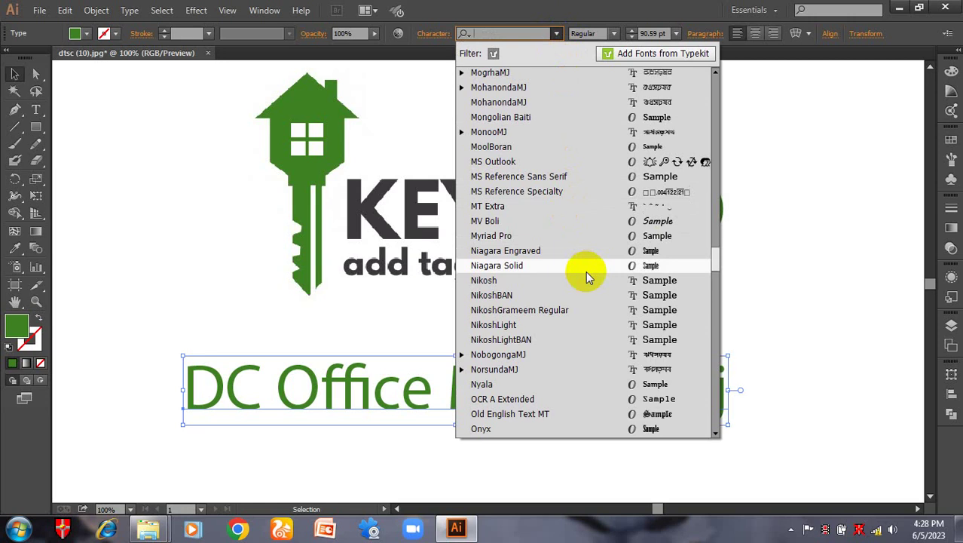
scroll(586, 270, up, 12)
scroll(593, 189, up, 15)
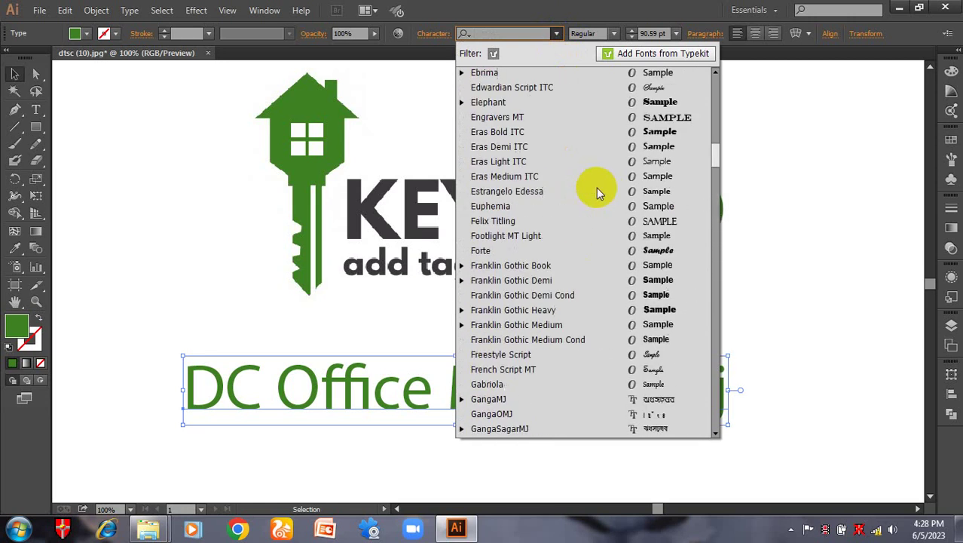
click(646, 93)
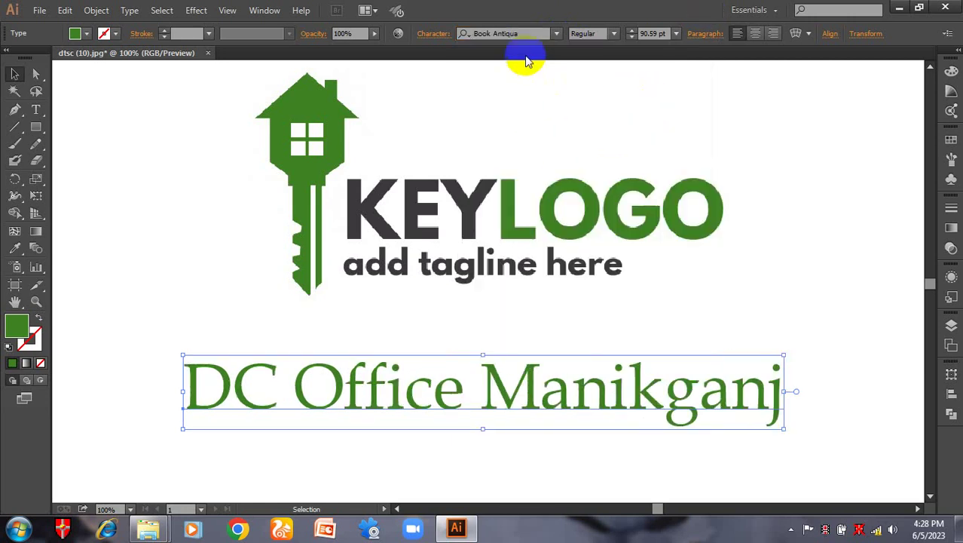
Preview successive font families after Book Antiqua on the text, including Bradley Hand ITC and Cambria.
click(509, 33)
key(Down)
key(Down)
key(Down)
key(Down)
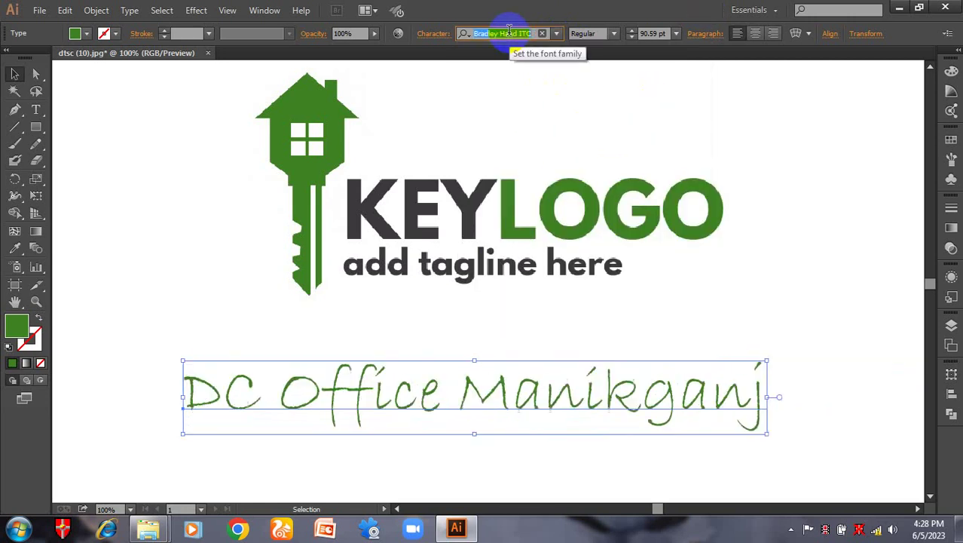
key(Down)
key(Down)
key(Down)
key(Down)
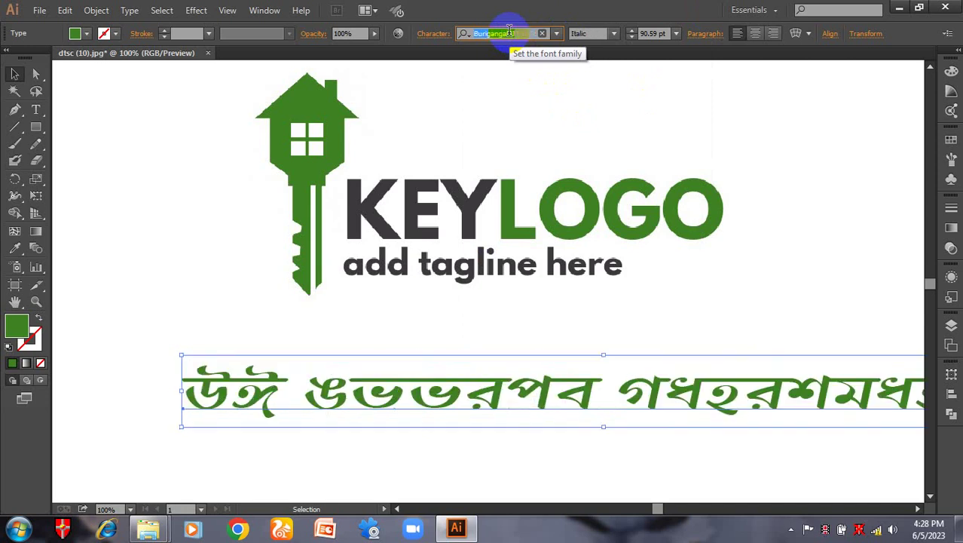
key(Down)
key(Down)
key(Down)
key(Down)
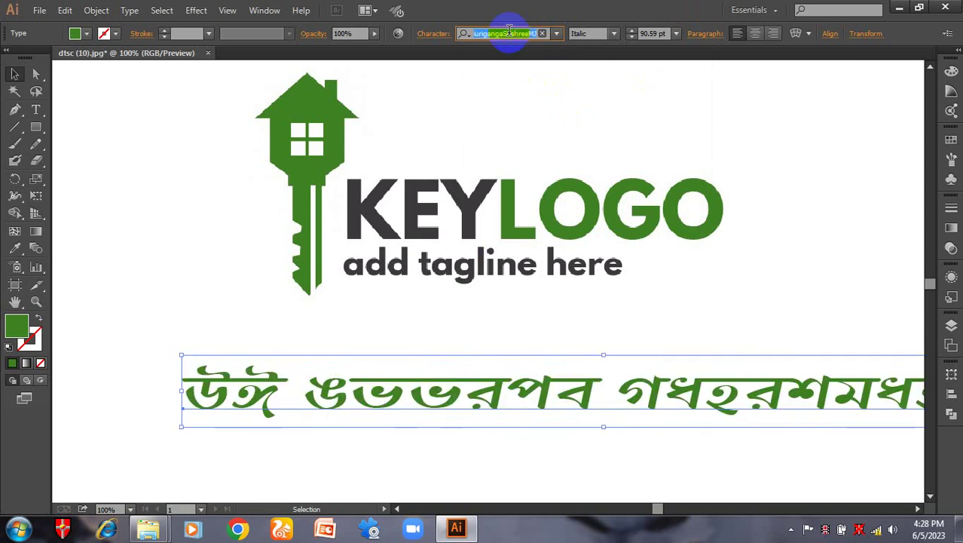
key(Down)
key(Down)
key(Down)
key(Down)
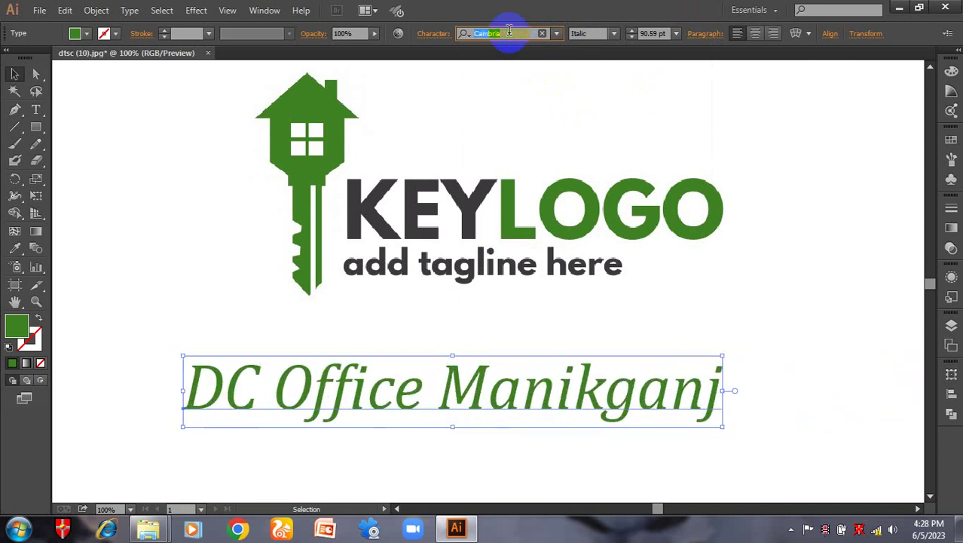
key(Down)
key(Down)
key(Down)
key(Down)
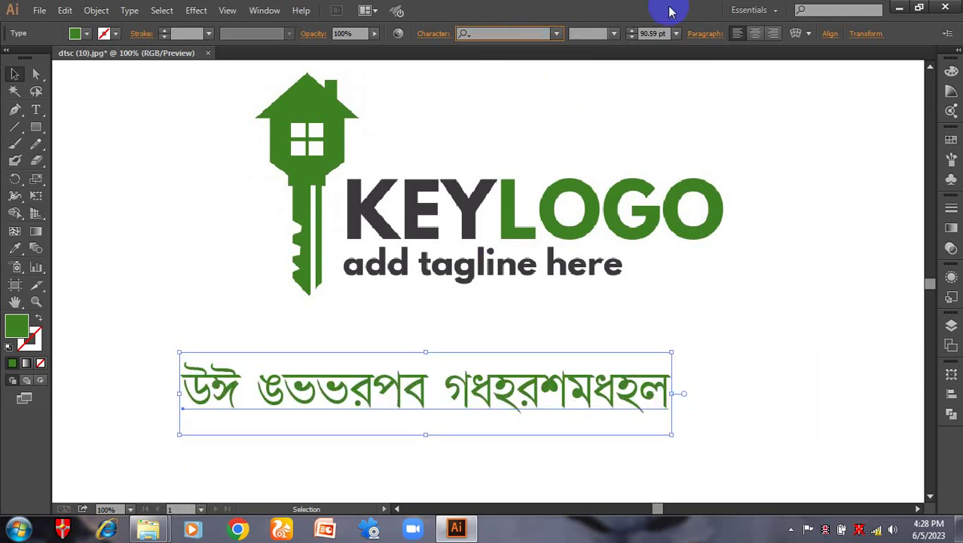
Set the font of the "DC Office Manikganj" text to Bell MT.
click(557, 33)
click(599, 222)
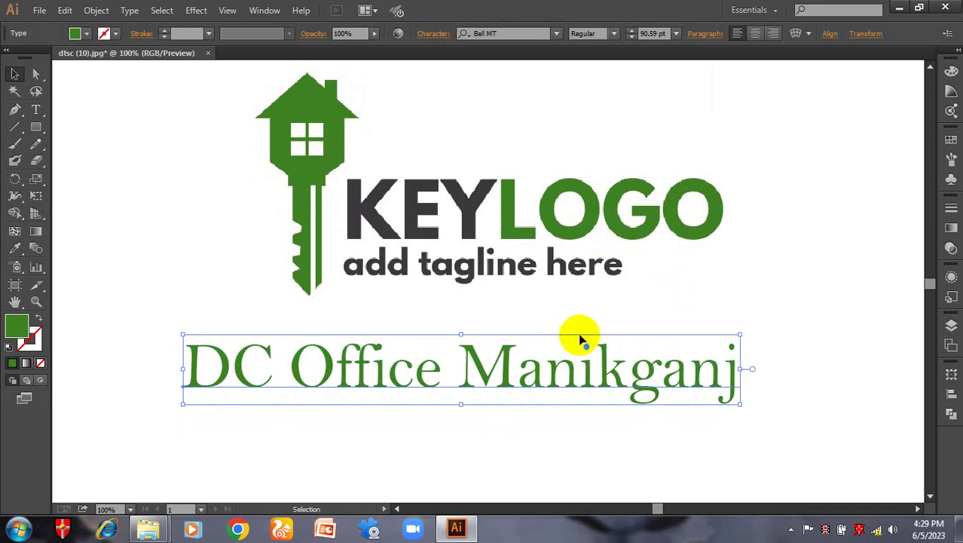
Trace the outline of the letter K in KEY with the Pen tool as a closed, green-filled shape without stroke.
key(ctrl+minus)
key(ctrl+equal)
key(ctrl+equal)
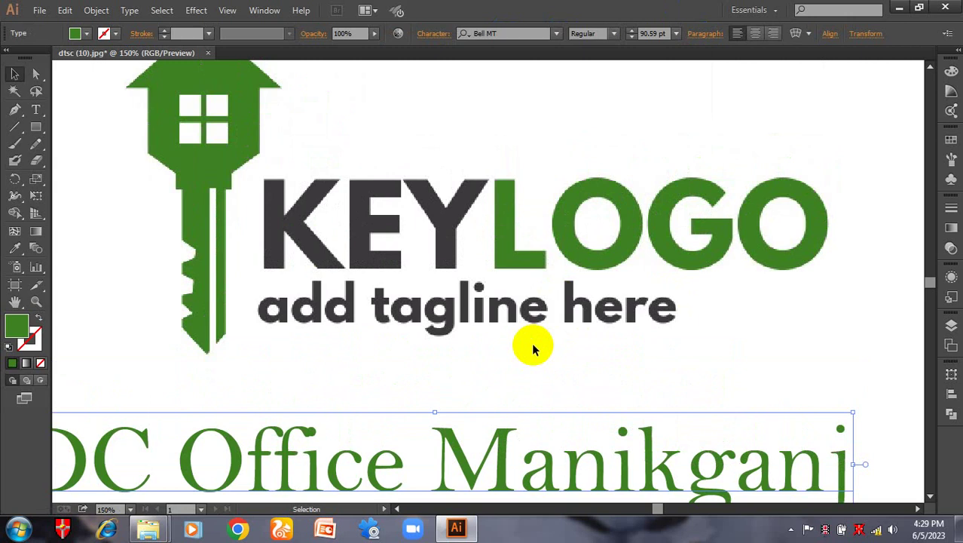
key(p)
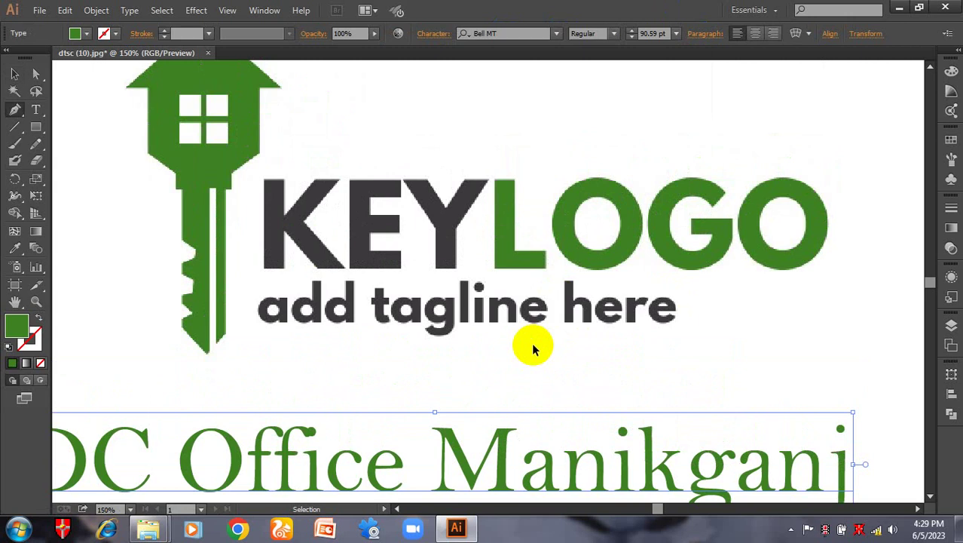
key(ctrl+shift+a)
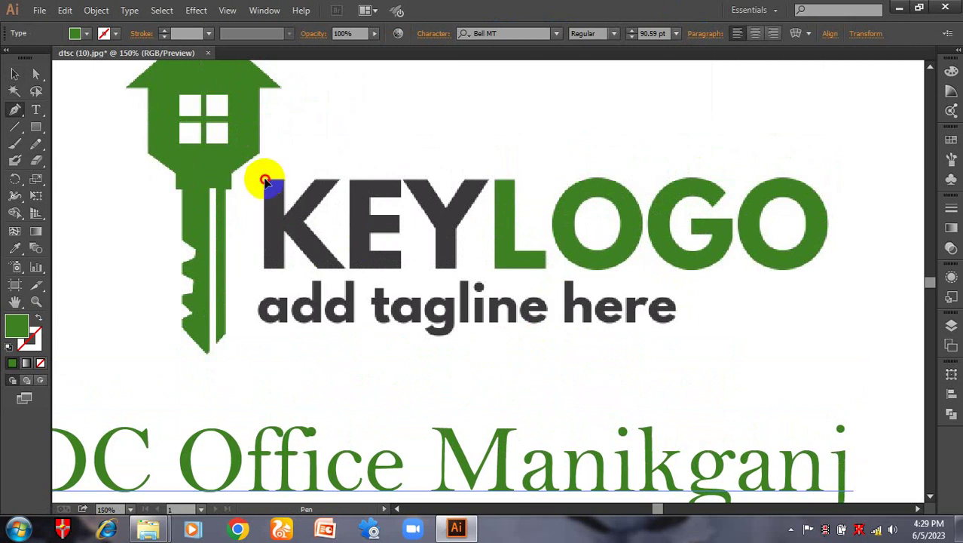
click(264, 179)
drag(264, 268, 343, 263)
mouse_move(311, 225)
mouse_down()
mouse_move(332, 185)
mouse_move(318, 181)
mouse_move(294, 217)
mouse_move(318, 215)
mouse_move(287, 225)
mouse_move(279, 216)
mouse_move(323, 209)
mouse_move(318, 189)
mouse_move(345, 193)
mouse_move(323, 209)
mouse_move(343, 187)
mouse_move(333, 183)
mouse_move(343, 185)
mouse_move(323, 181)
mouse_move(276, 211)
mouse_move(285, 184)
mouse_move(269, 185)
mouse_up()
key(shift+x)
key(shift+x)
key(shift+x)
key(shift+x)
key(v)
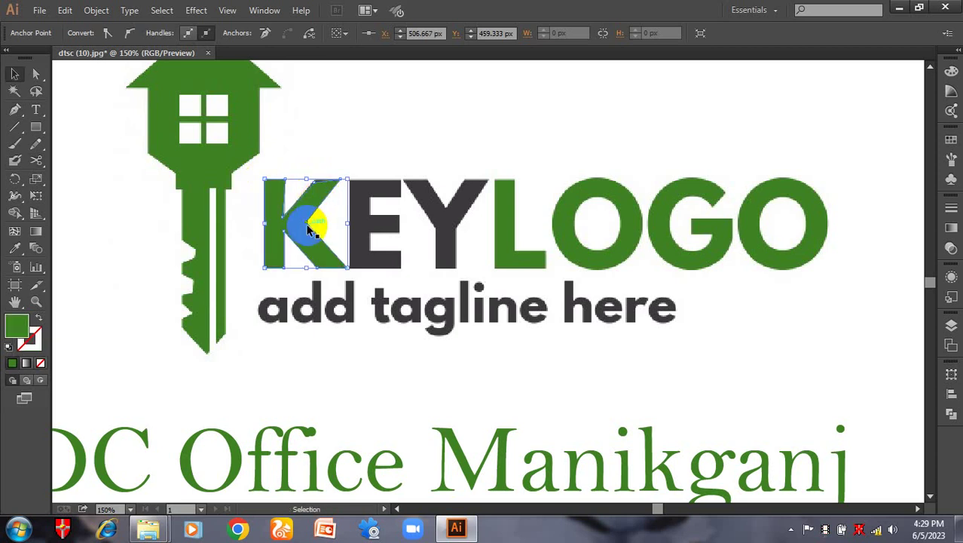
Move the traced green K above the KEY lettering and deselect it.
drag(309, 230, 370, 146)
scroll(387, 151, up, 1)
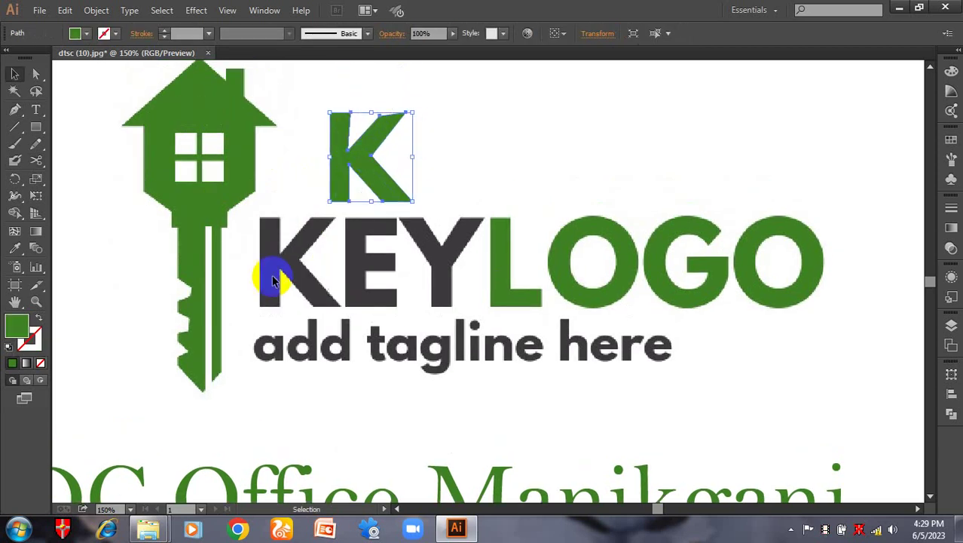
click(833, 320)
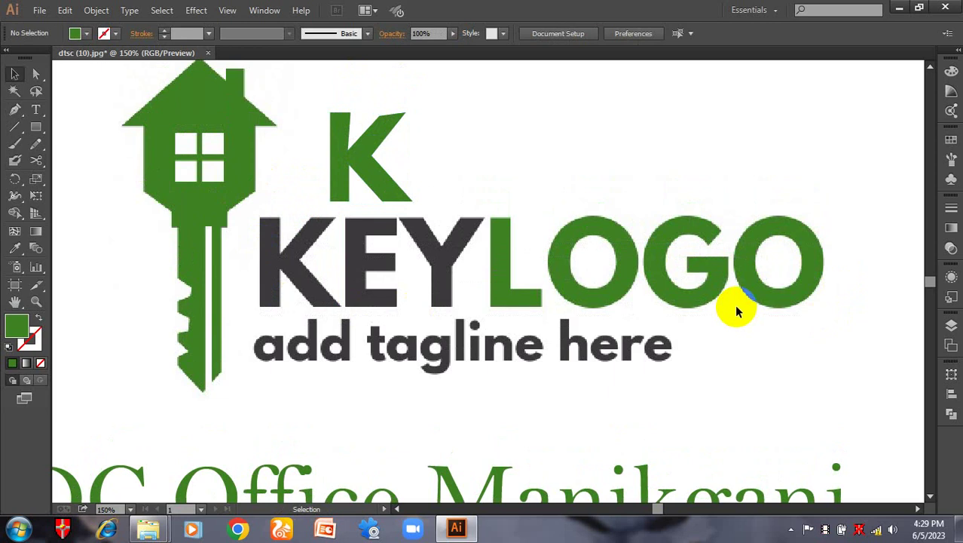
Try the ChandrabatiMJ and ChondanaMJ fonts on the "DC Office Manikganj" text.
scroll(678, 331, down, 1)
click(477, 453)
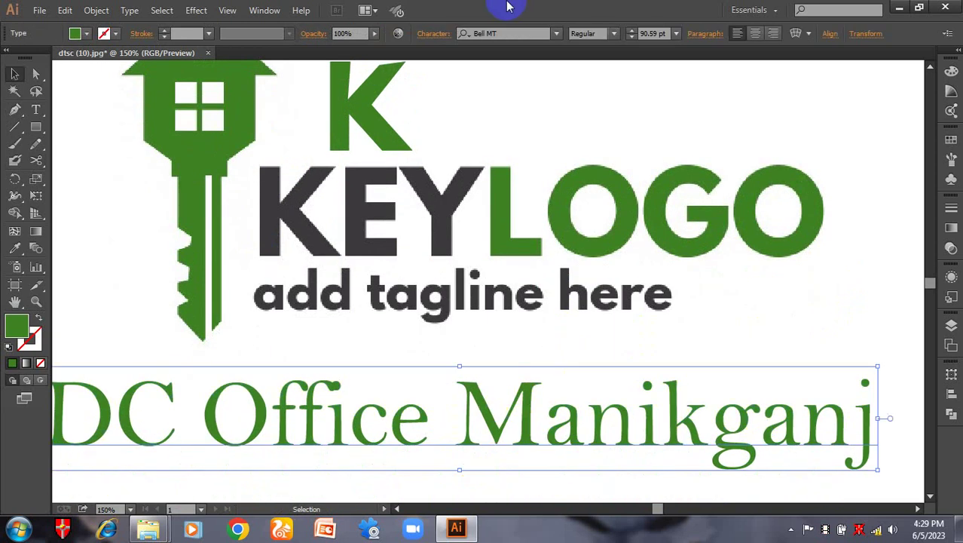
click(555, 36)
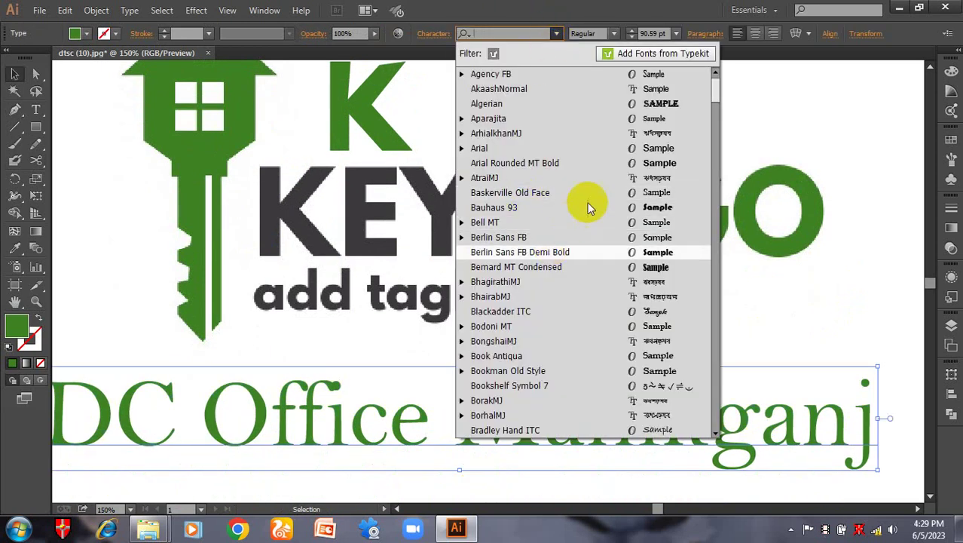
scroll(580, 189, down, 5)
scroll(581, 189, down, 1)
click(654, 225)
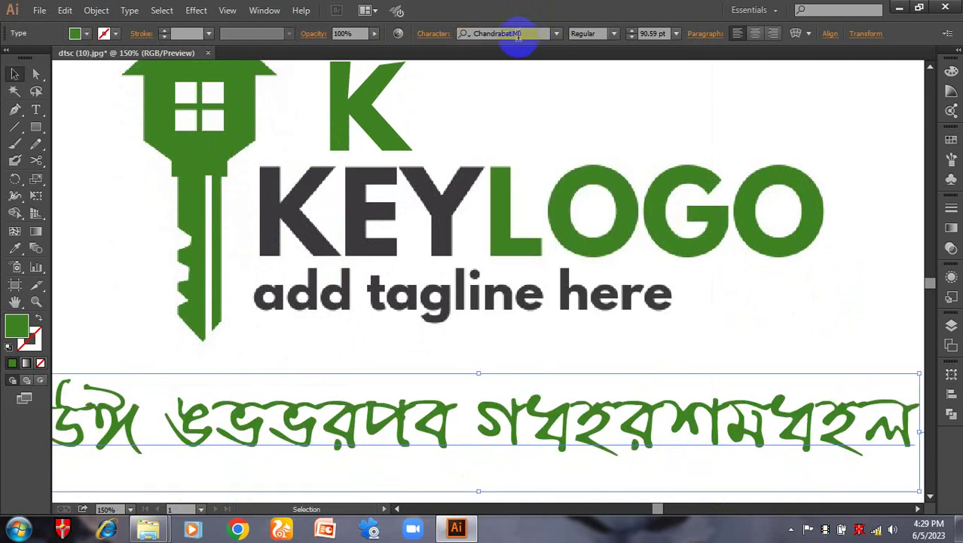
key(Down)
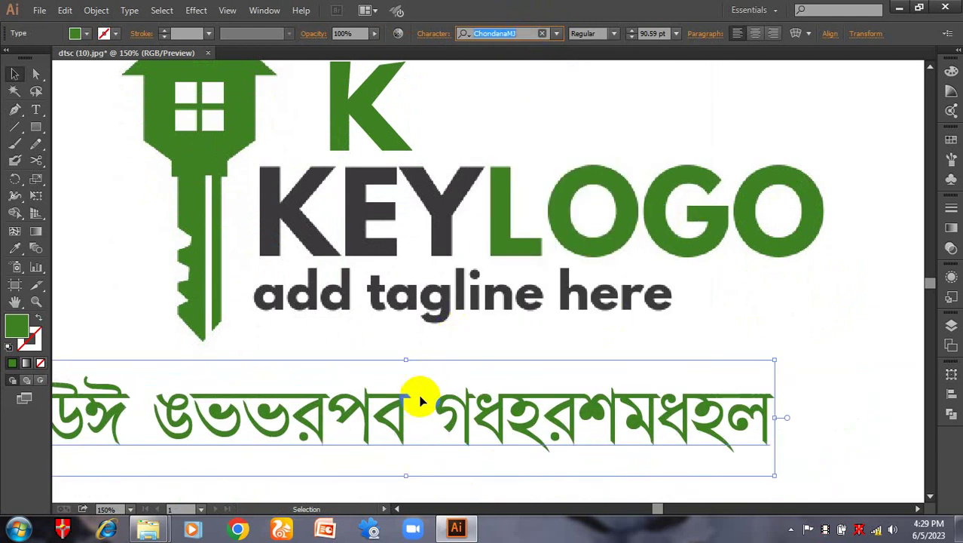
Replace the "DC Office Manikganj" text with "key logo" set in Copperplate Gothic Bold.
key(t)
key(ctrl+a)
text(lk)
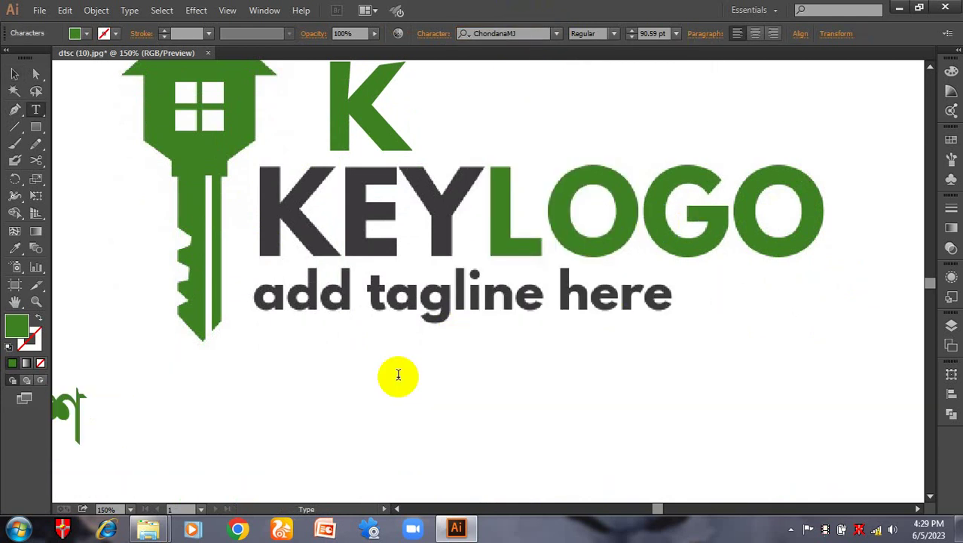
scroll(398, 375, left, 1)
click(529, 33)
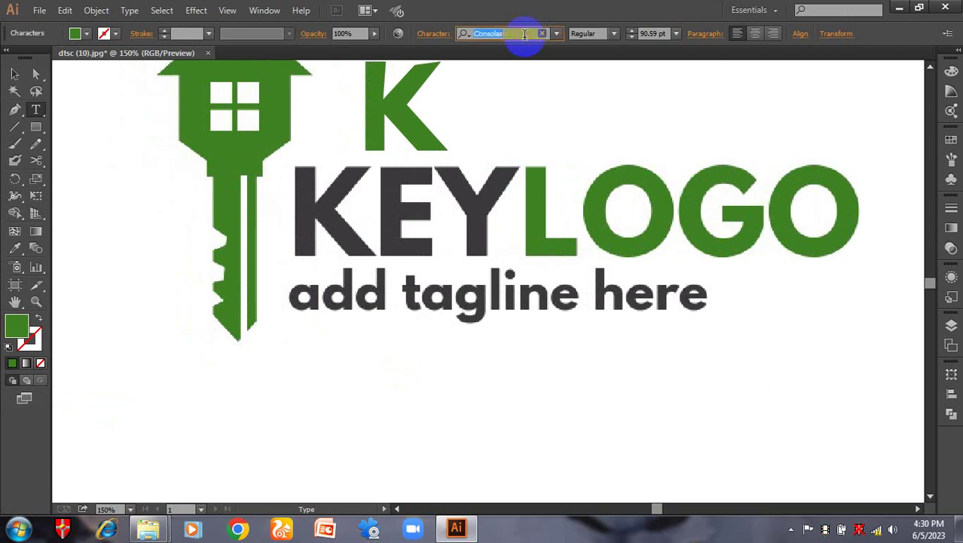
text(pperplate Gothic B)
key(Return)
text(KE)
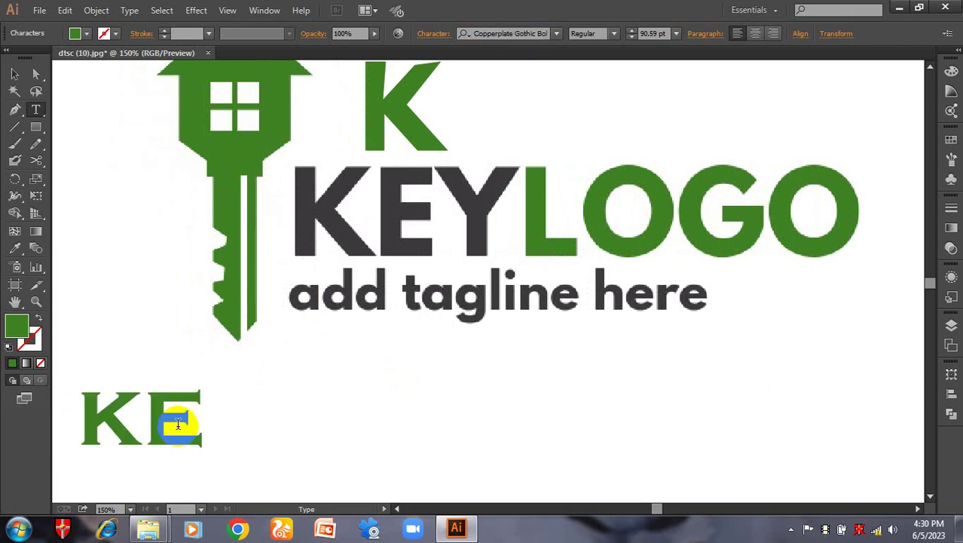
text(Y LOGO)
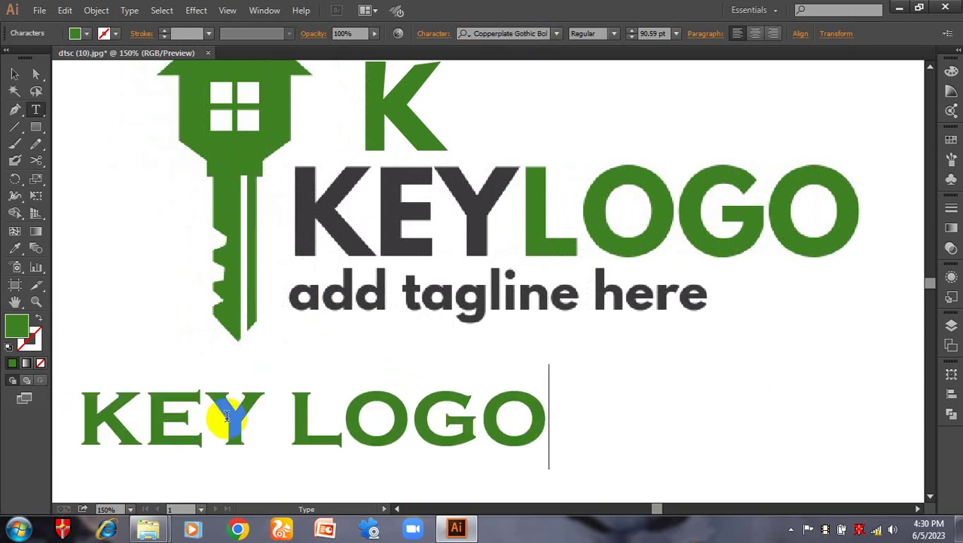
Enlarge the new text to about 125 pt, compare it over the KEYLOGO lettering, and place it below the tagline.
click(14, 75)
click(546, 420)
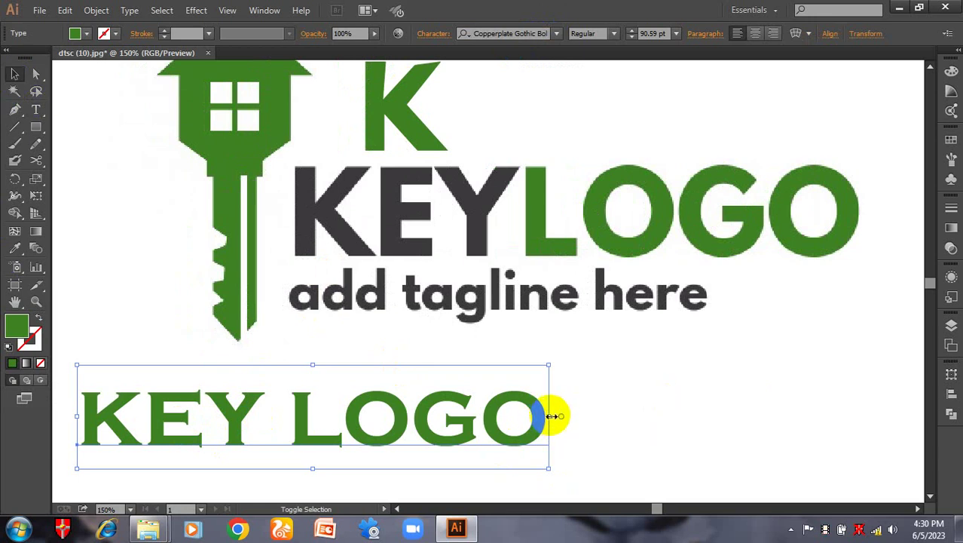
click(721, 404)
click(515, 415)
drag(549, 414, 732, 414)
drag(416, 441, 617, 226)
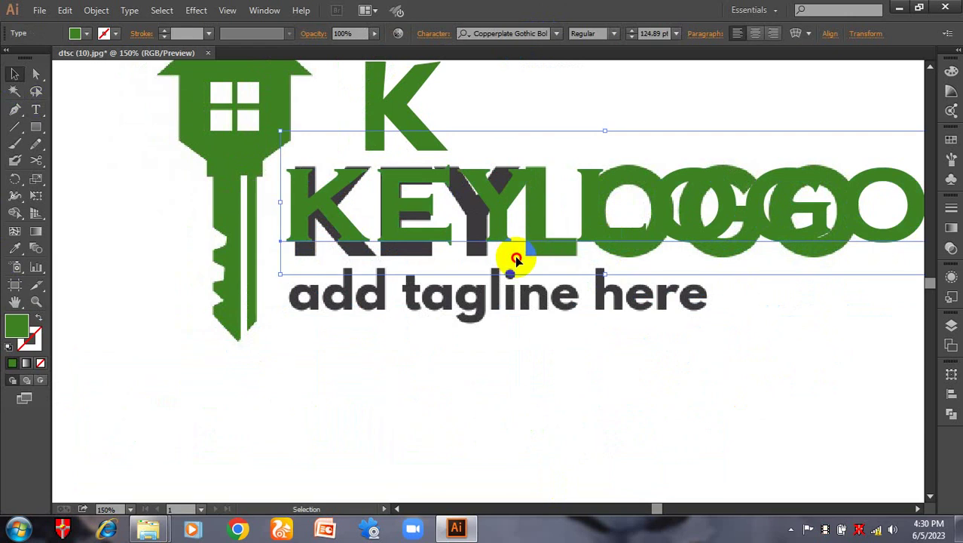
drag(515, 255, 520, 415)
Preview the font families from Copperplate Gothic Light through Courier New to DhonooMJ on the "key logo" text.
click(499, 33)
key(Down)
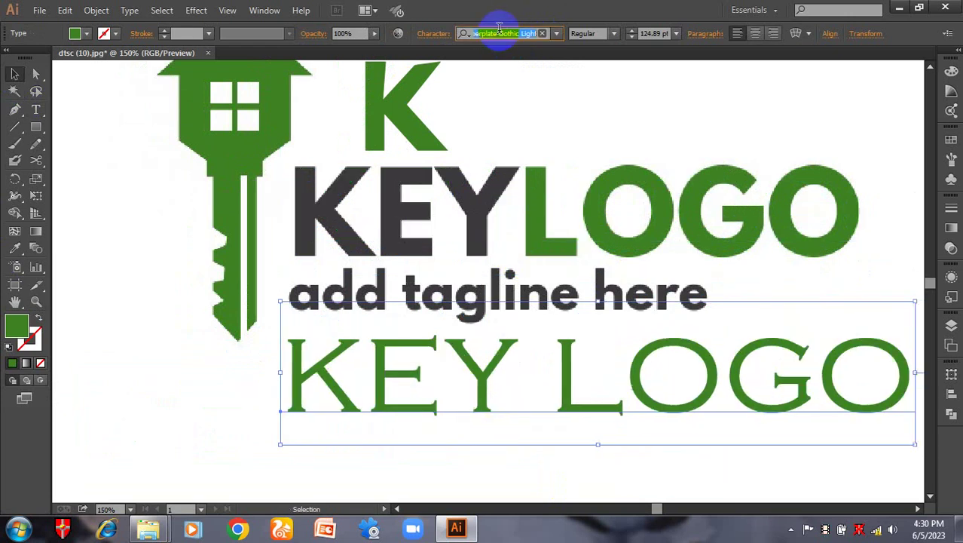
key(Down)
key(Up)
key(Down)
key(Down)
key(Down)
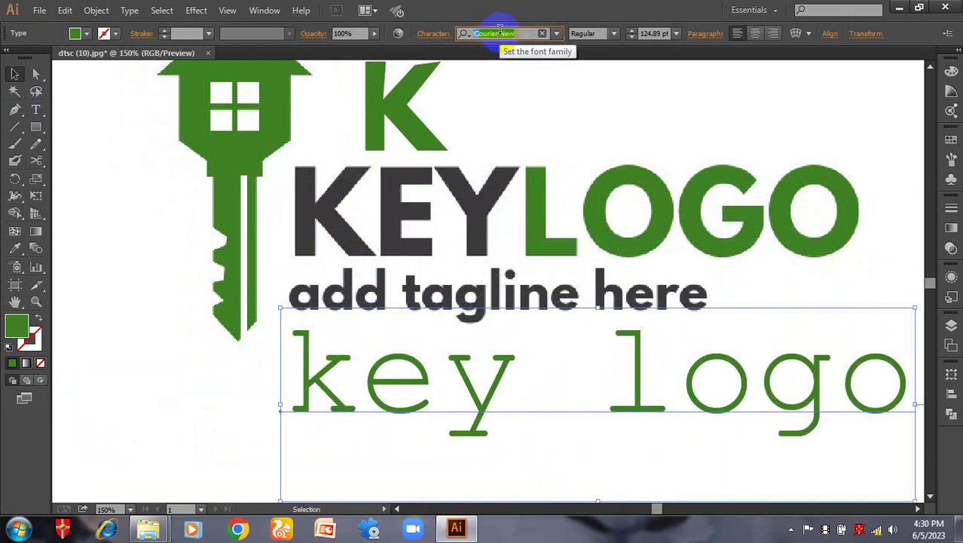
key(Down)
key(Down)
key(Down)
key(Down)
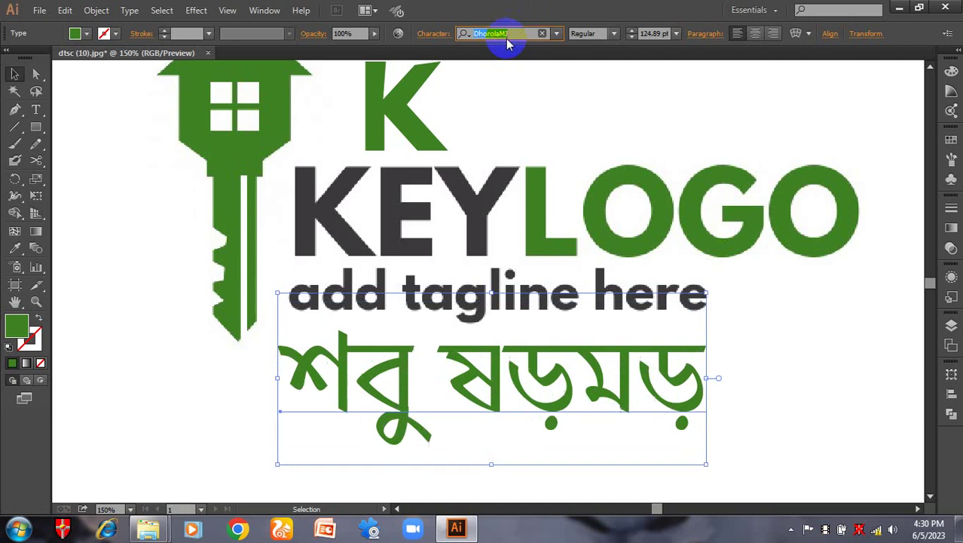
key(Down)
key(Down)
key(Down)
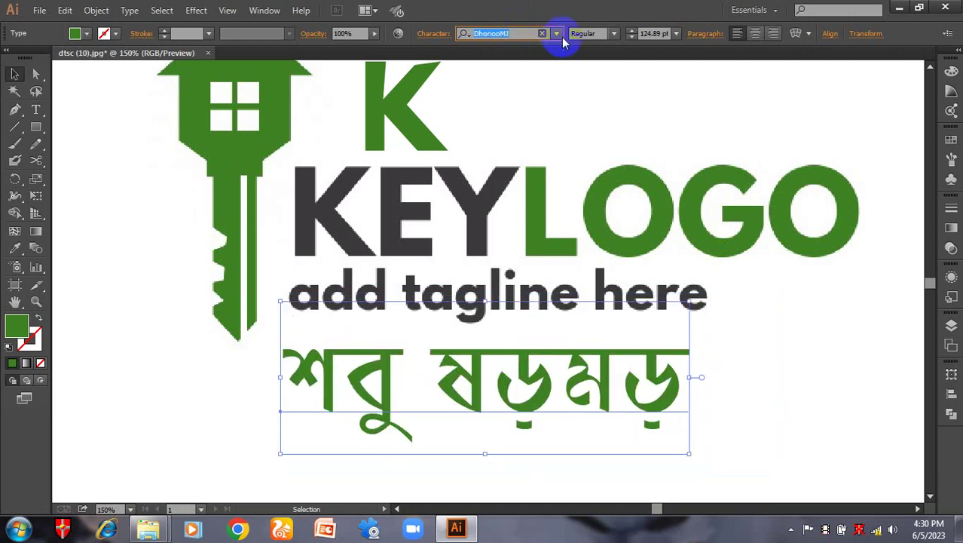
Apply Algerian to the "key logo" text and preview the following font families, including ArhialkhanMJ, Bauhaus 93 and BorhalMJ.
click(558, 34)
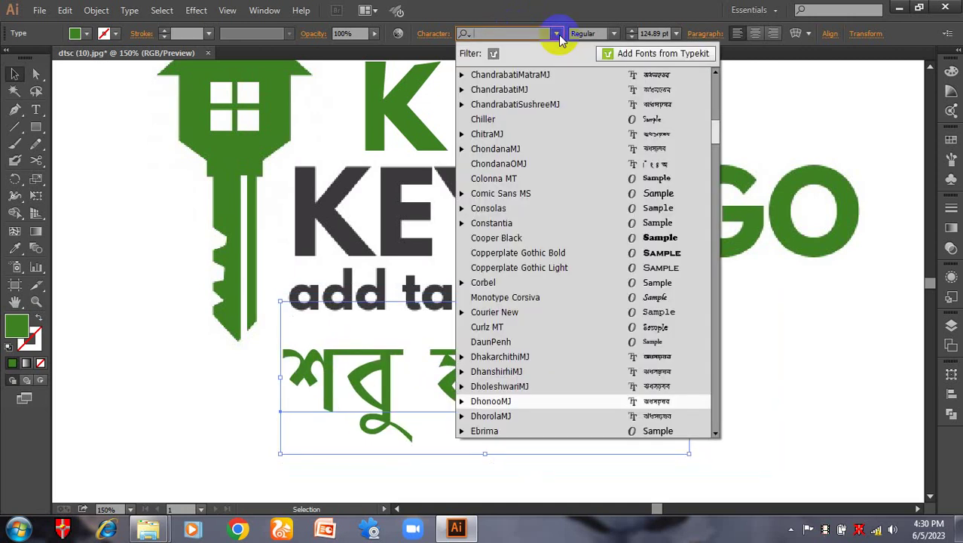
scroll(585, 178, up, 10)
click(623, 103)
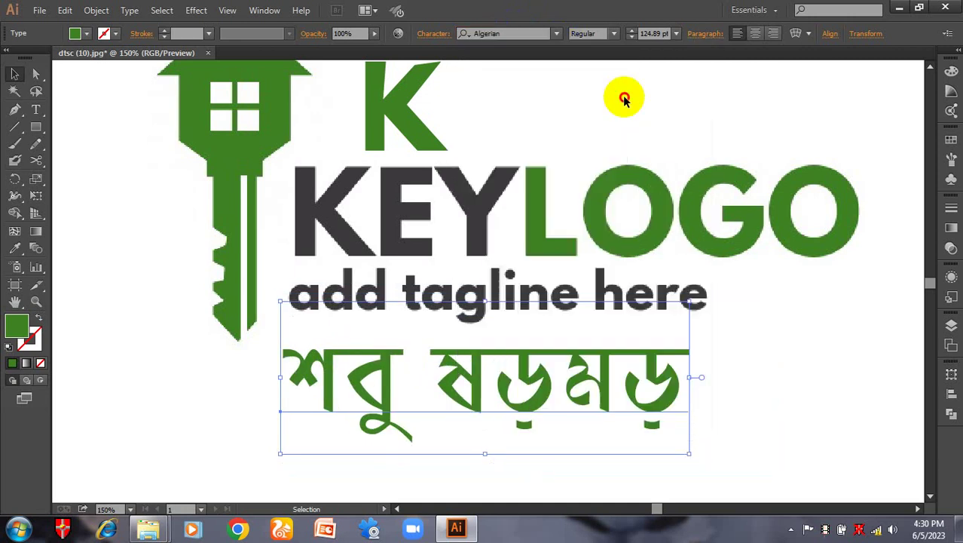
click(513, 35)
key(Down)
key(Down)
key(Down)
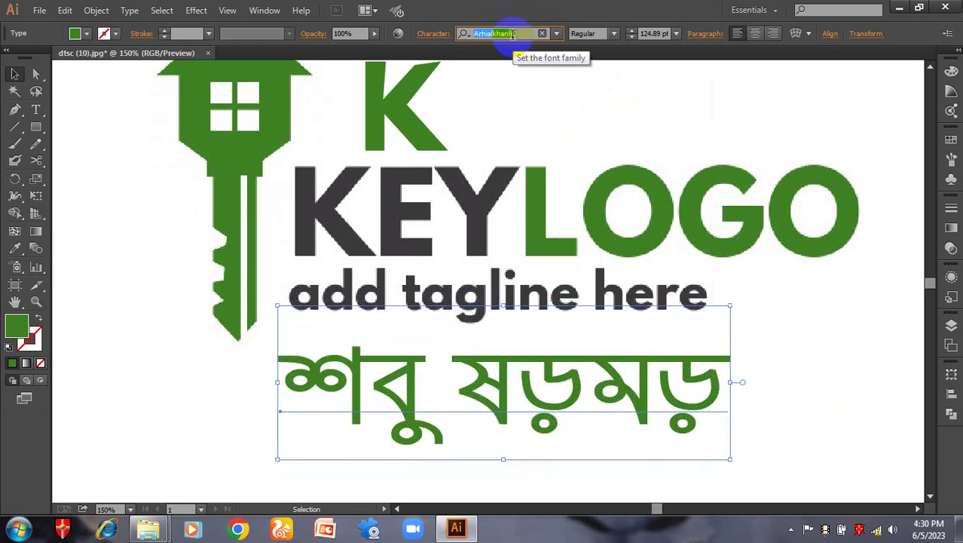
key(Down)
key(Down)
key(Down)
key(Down)
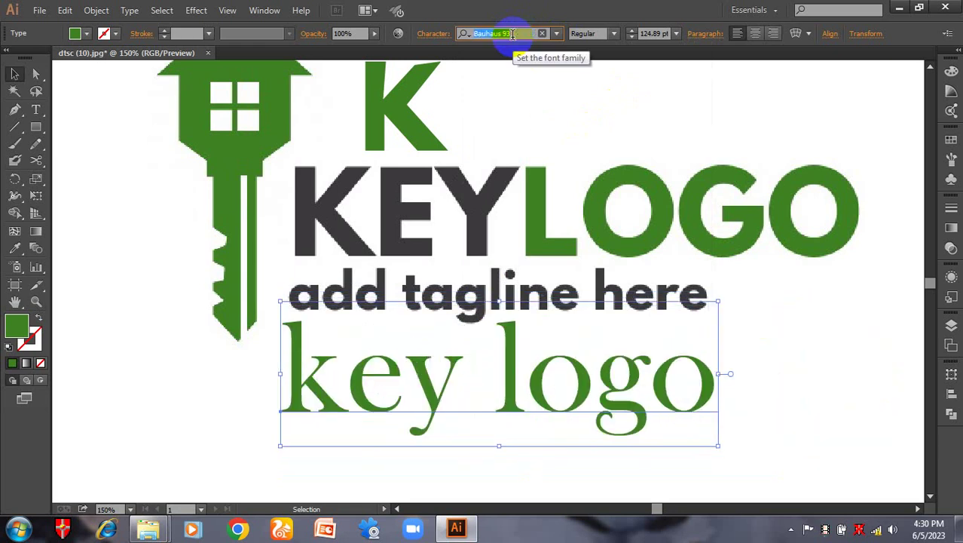
key(Down)
key(Down)
key(Down)
key(Down)
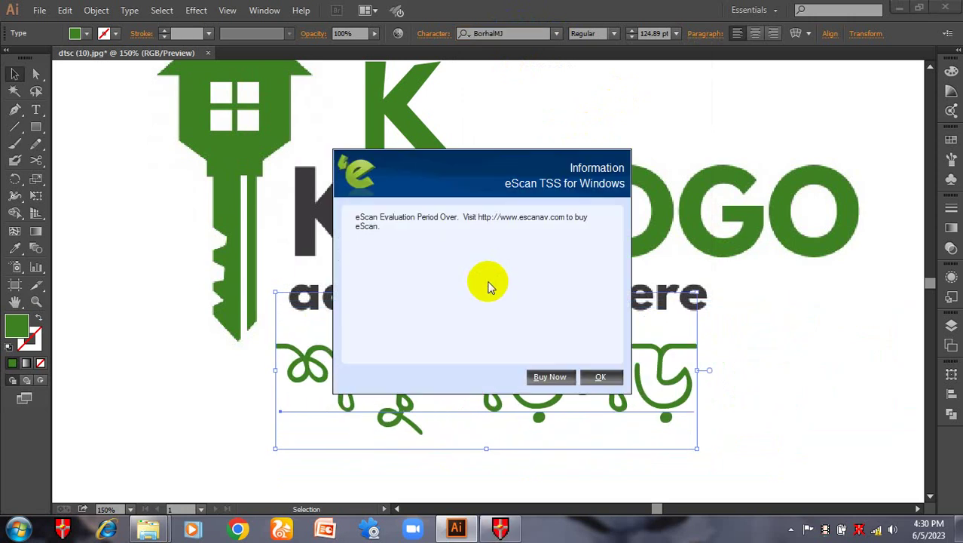
Dismiss the eScan notice, continue previewing fonts such as Brush Script MT Italic and Castellar, and stop at Century.
click(582, 374)
key(Down)
key(Down)
key(Down)
key(Down)
key(Down)
key(Down)
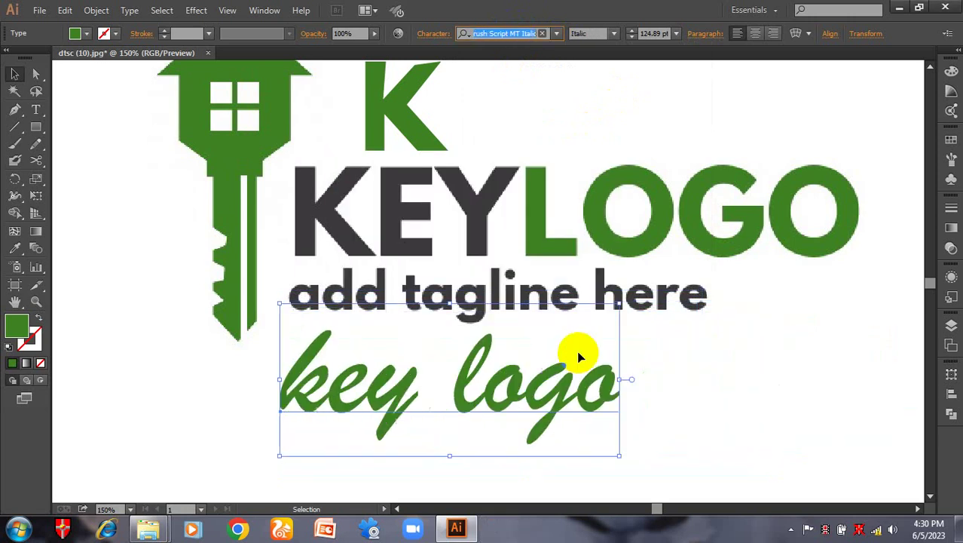
key(Down)
key(Down)
key(Down)
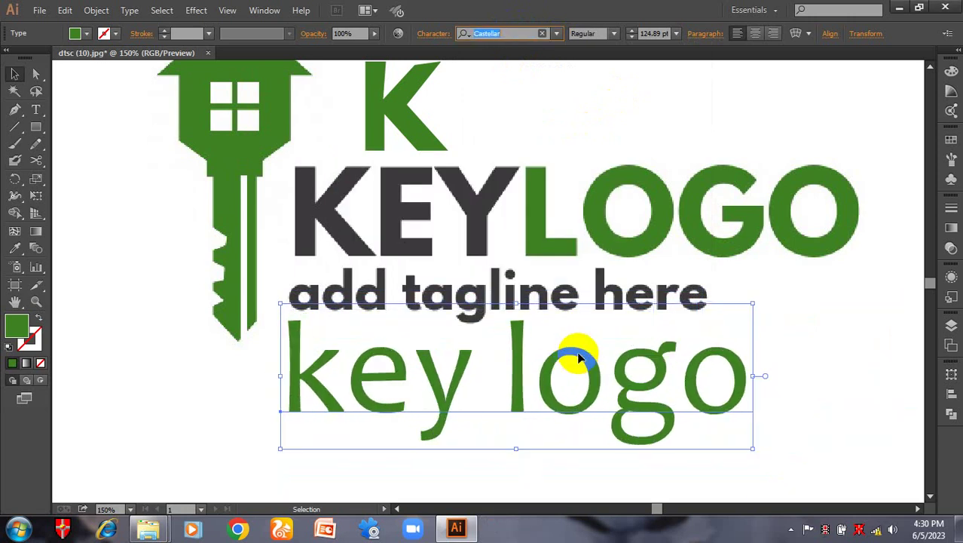
click(950, 374)
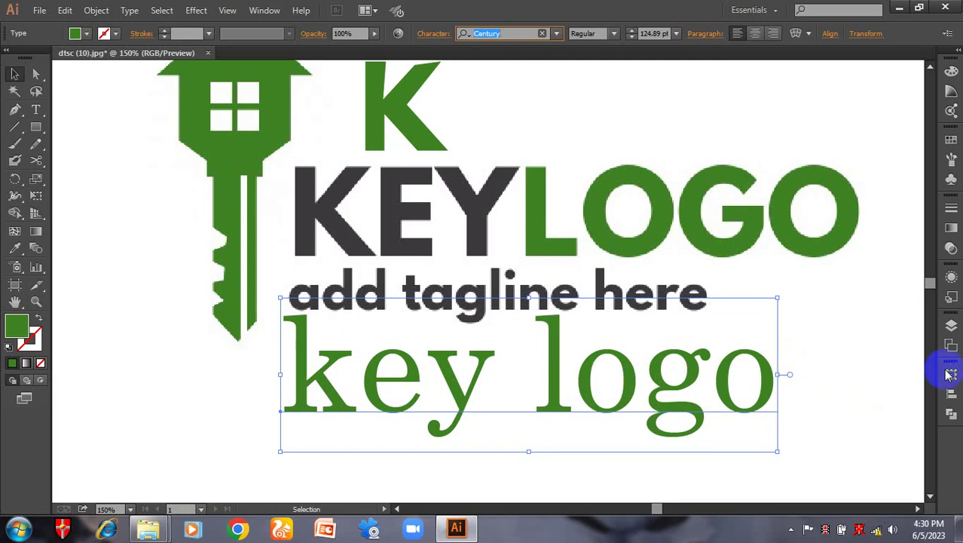
key(ctrl+shift+a)
Move the "key logo" text slightly down, clear of the tagline.
scroll(646, 301, down, 1)
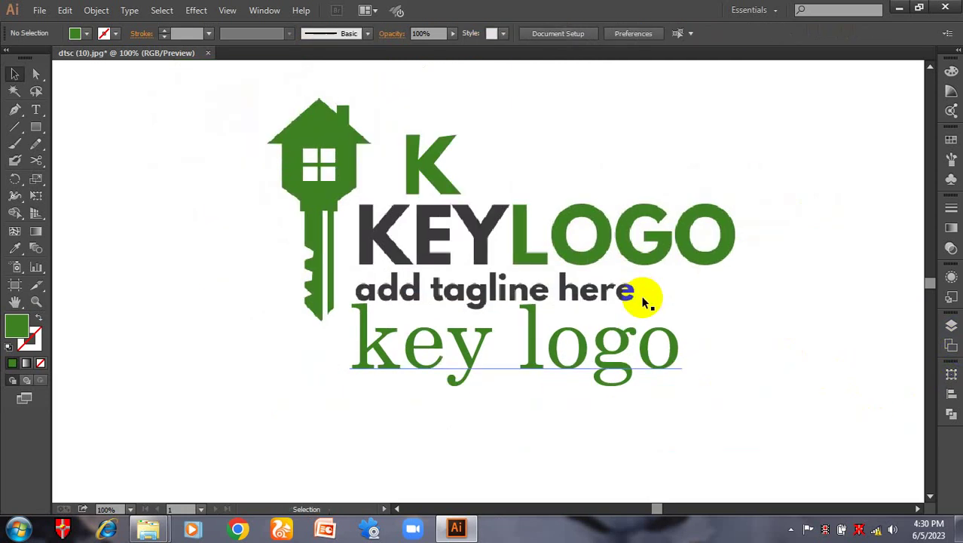
drag(645, 301, 525, 295)
click(509, 337)
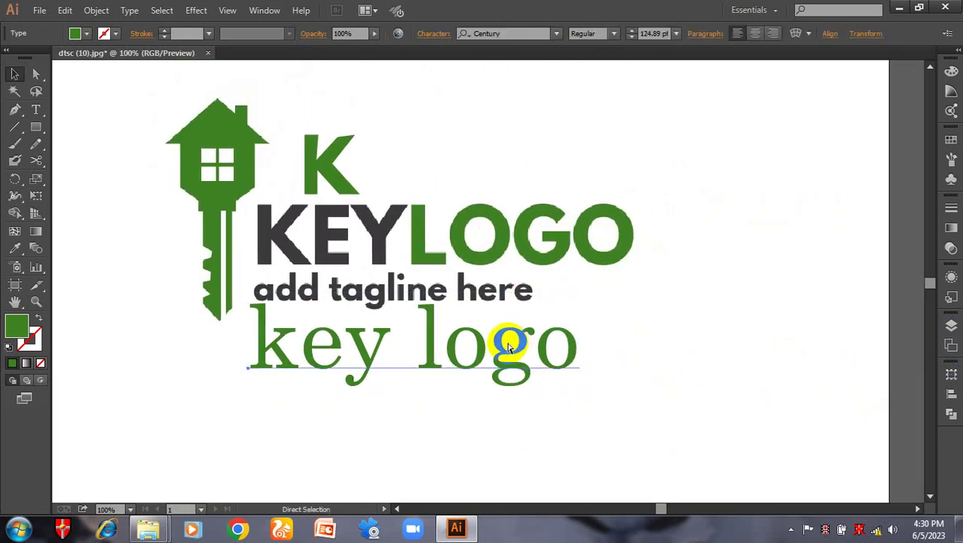
key(ctrl+minus)
drag(507, 340, 490, 312)
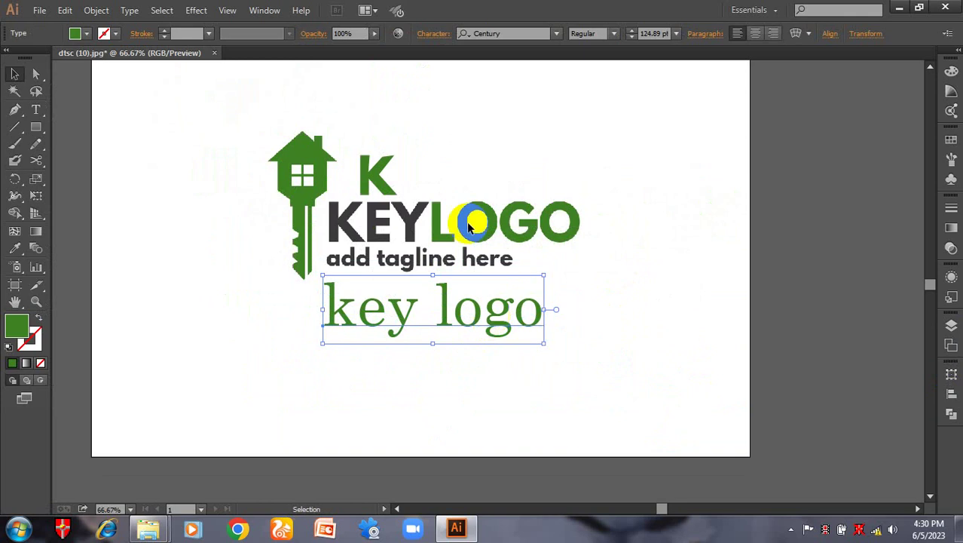
Try Chiller and Consolas on the "key logo" text, set its font to Corbel, and deselect it.
click(517, 28)
scroll(517, 30, down, 4)
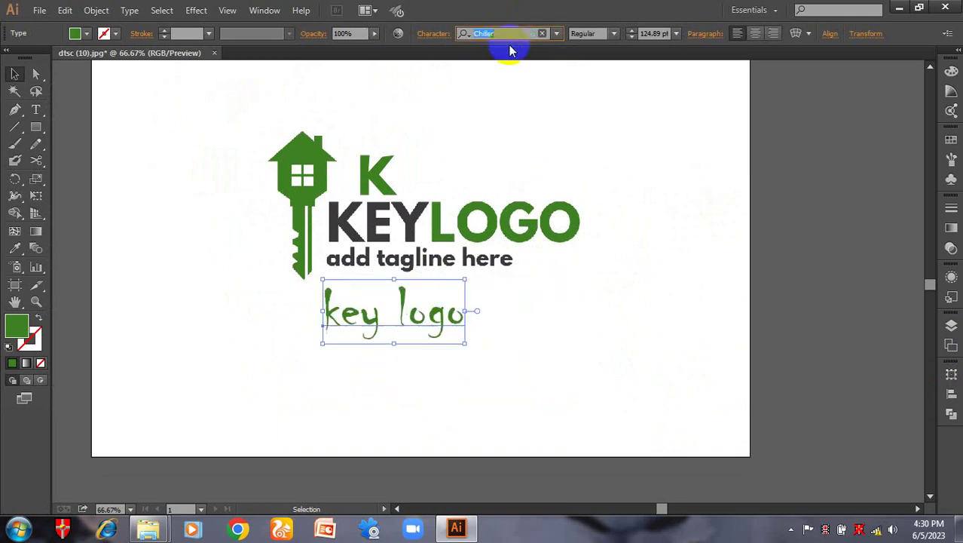
key(Down)
key(Down)
key(Down)
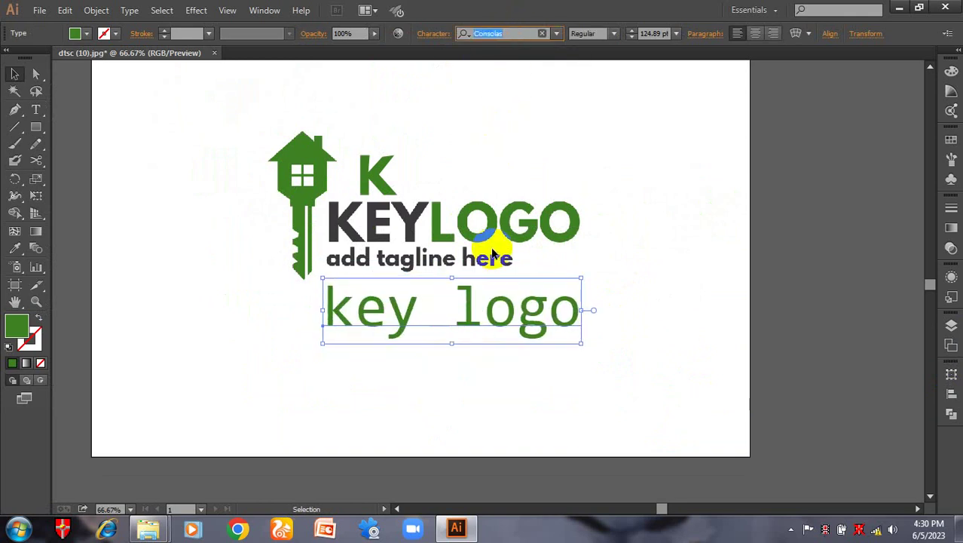
key(Down)
key(Down)
key(Down)
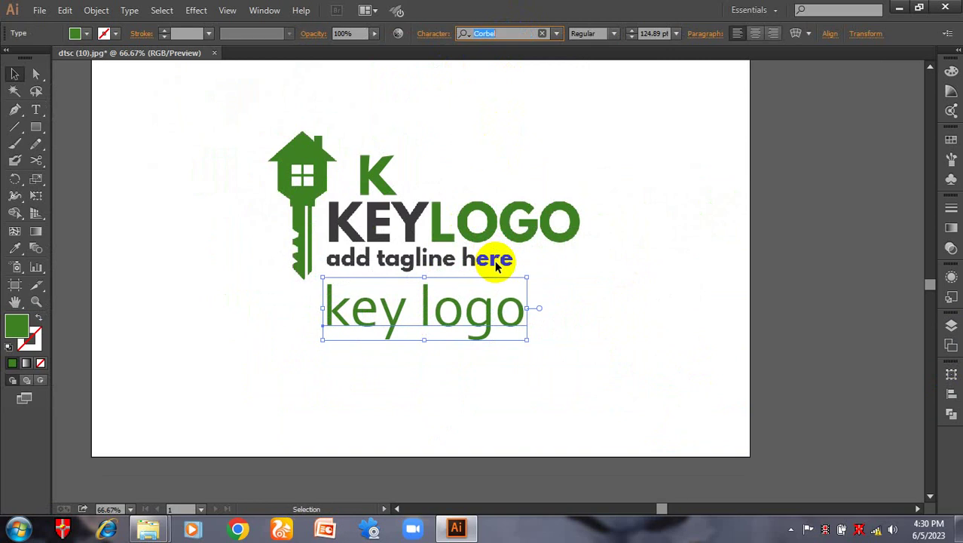
click(595, 278)
key(ctrl+plus)
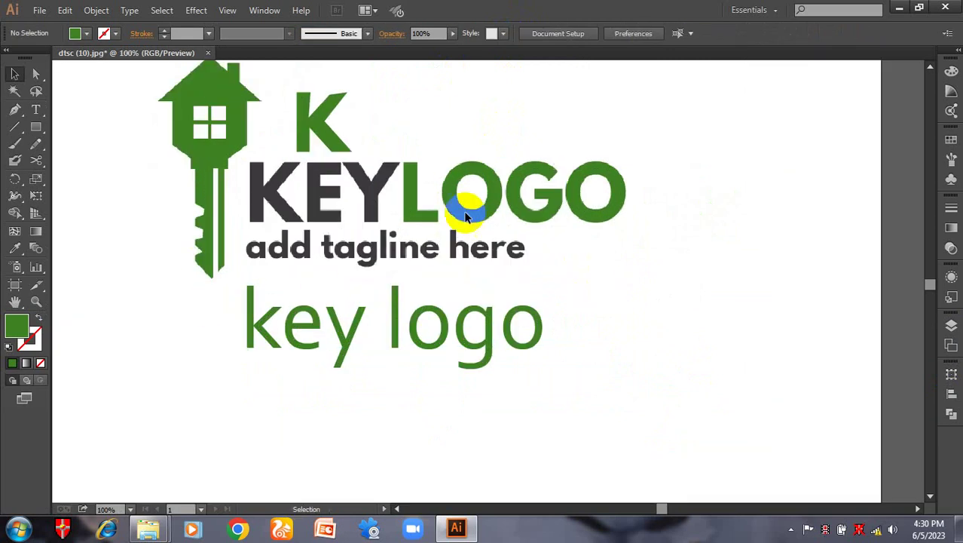
click(406, 357)
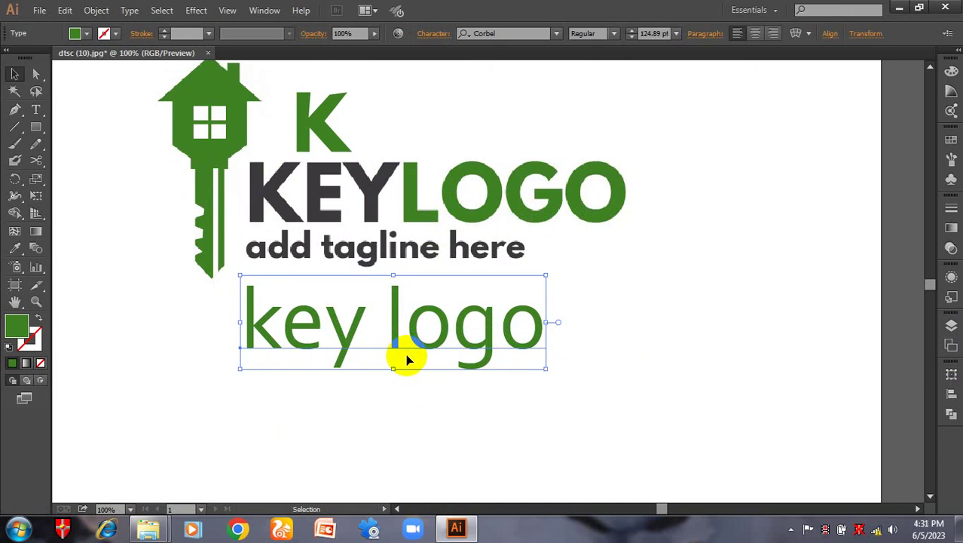
click(433, 354)
click(451, 309)
key(a)
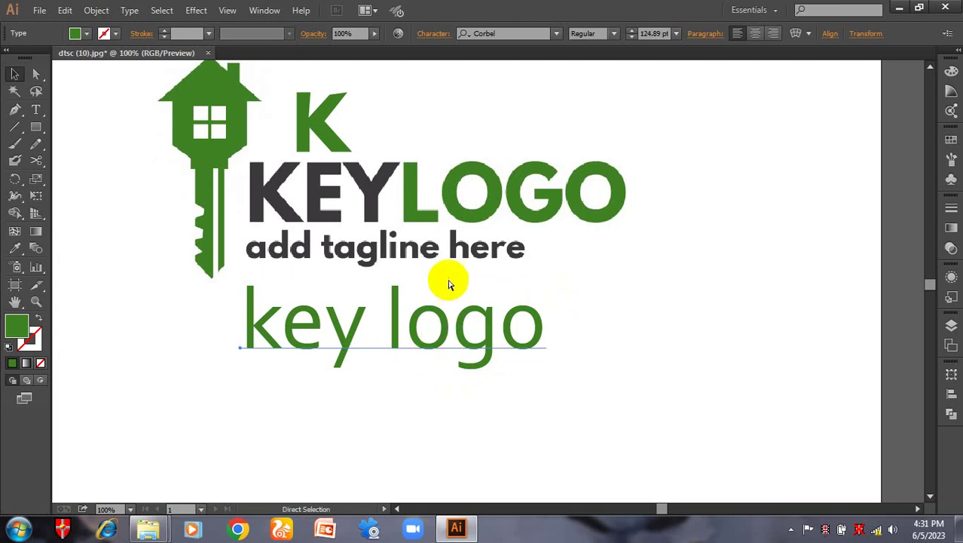
key(v)
key(ctrl+t)
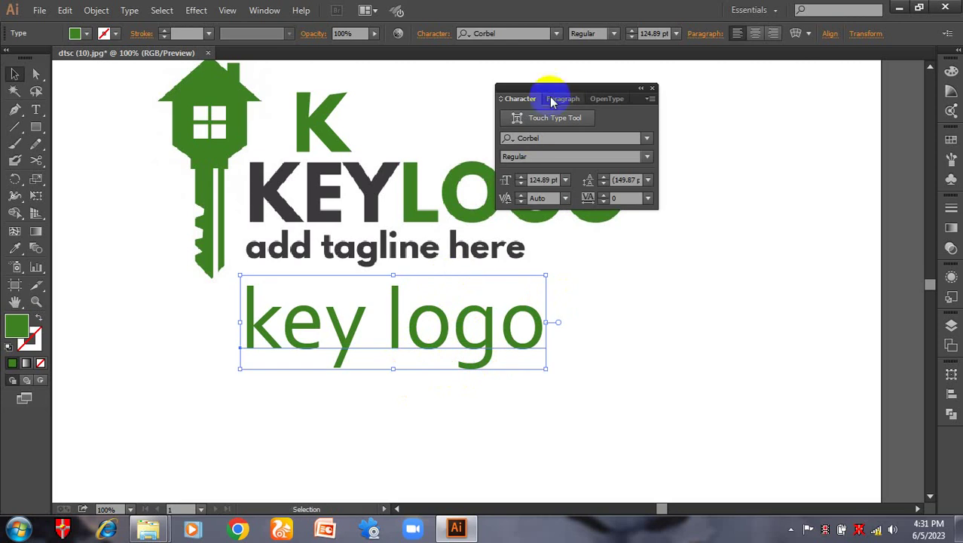
drag(562, 89, 613, 302)
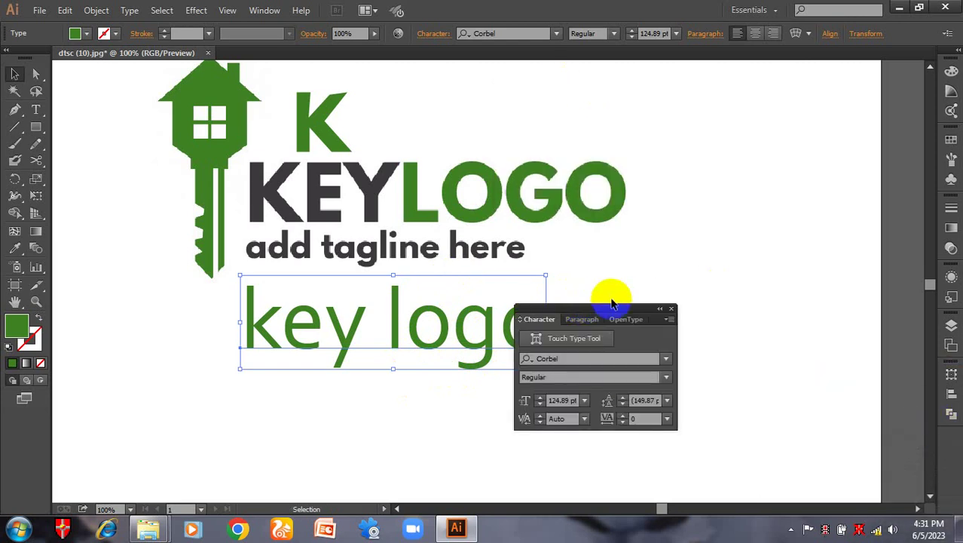
click(673, 311)
click(671, 301)
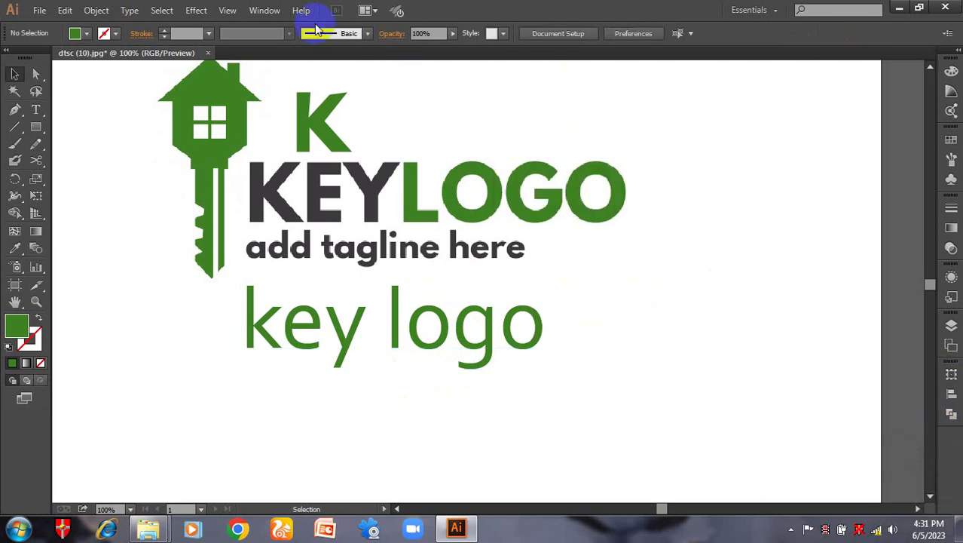
Open the Character panel and dock it at the end of the collapsed panel icons.
click(265, 9)
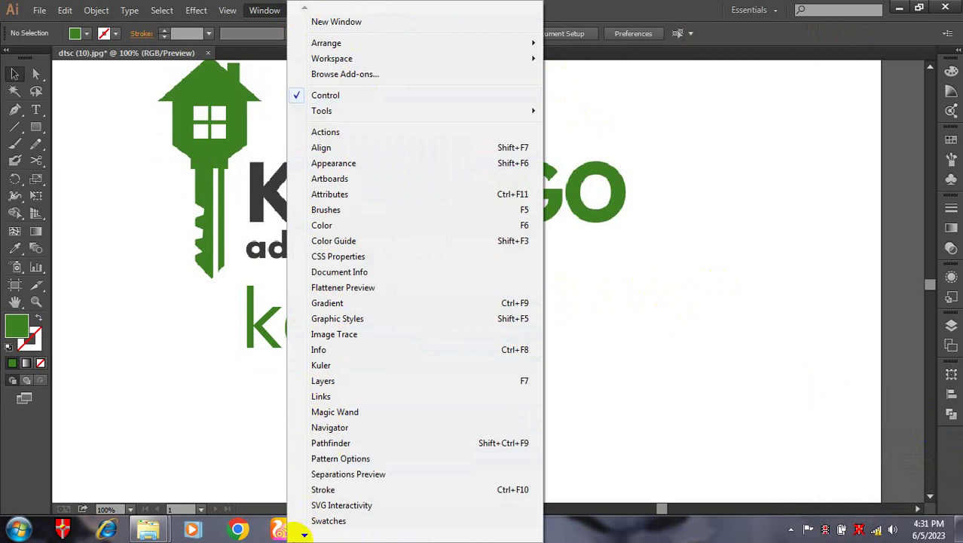
mouse_move(304, 534)
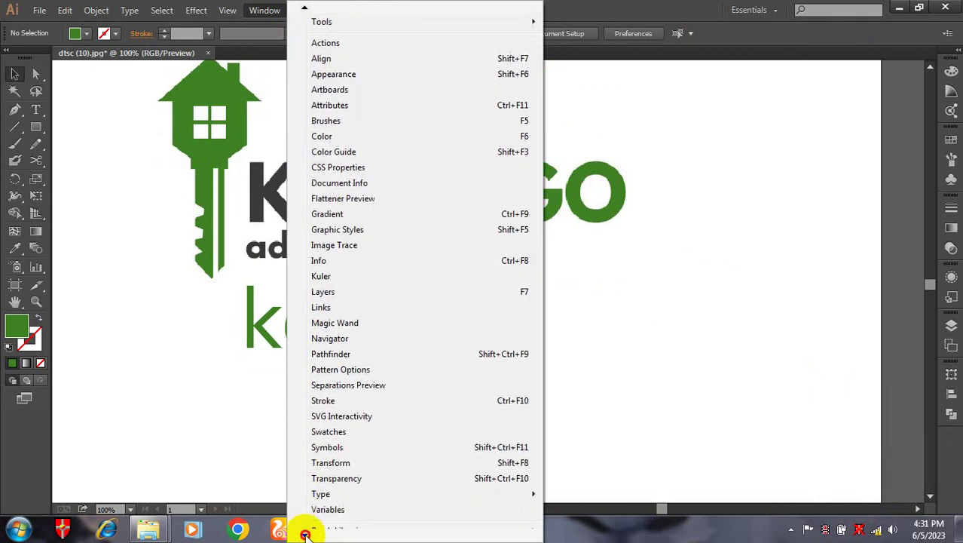
mouse_move(458, 427)
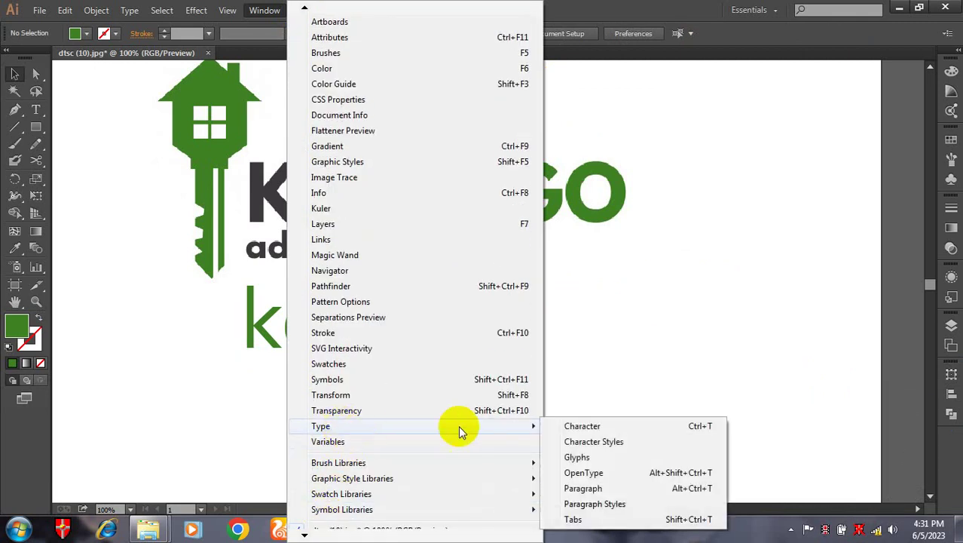
click(709, 427)
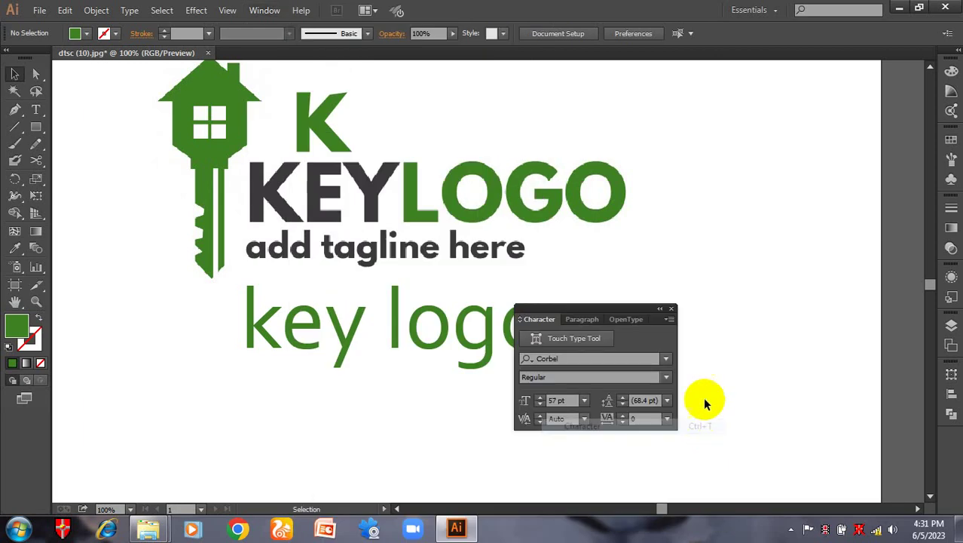
drag(637, 312, 950, 442)
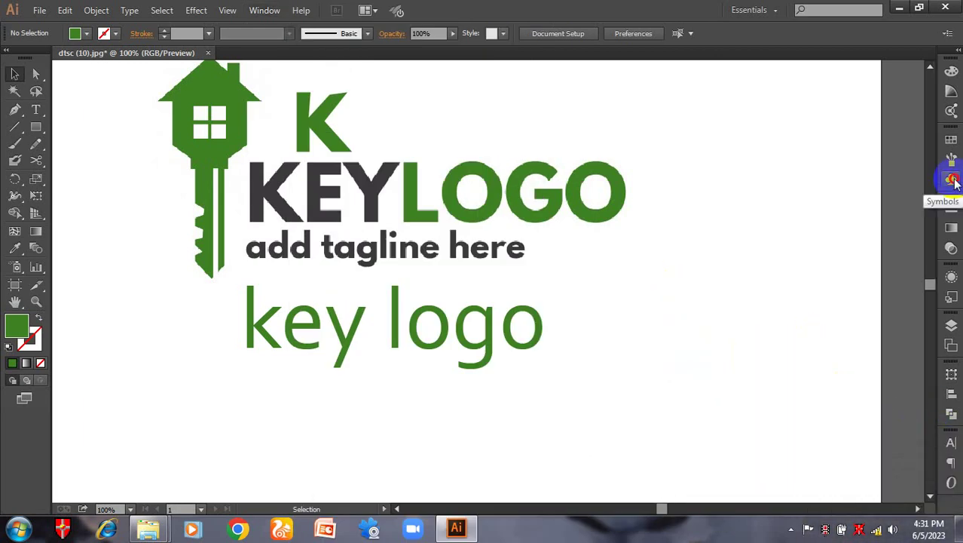
Pull the Symbols, Brushes, Transparency, Graphic Styles and Appearance panels out of the dock and close them.
drag(954, 181, 811, 170)
mouse_move(952, 160)
mouse_down()
mouse_move(835, 166)
mouse_move(793, 151)
mouse_up()
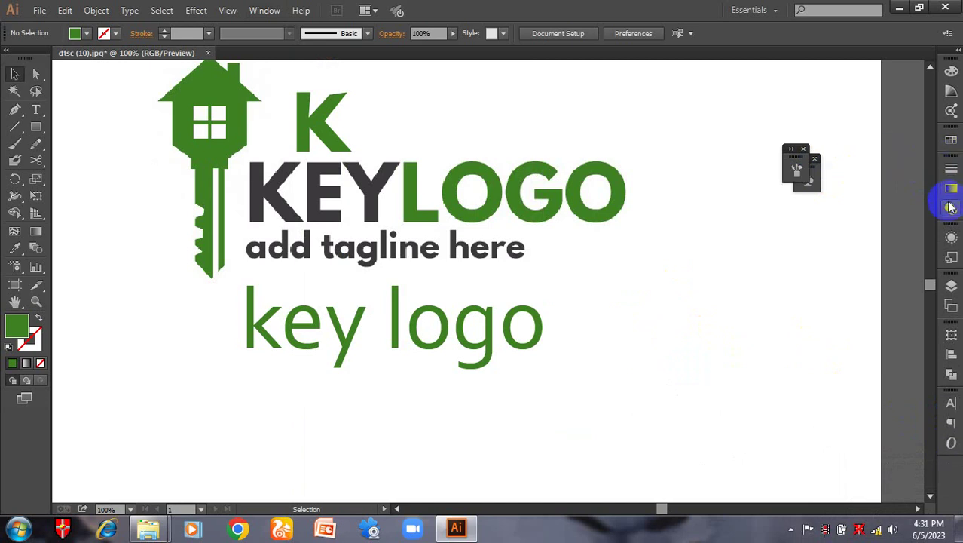
drag(951, 207, 823, 230)
drag(950, 240, 788, 260)
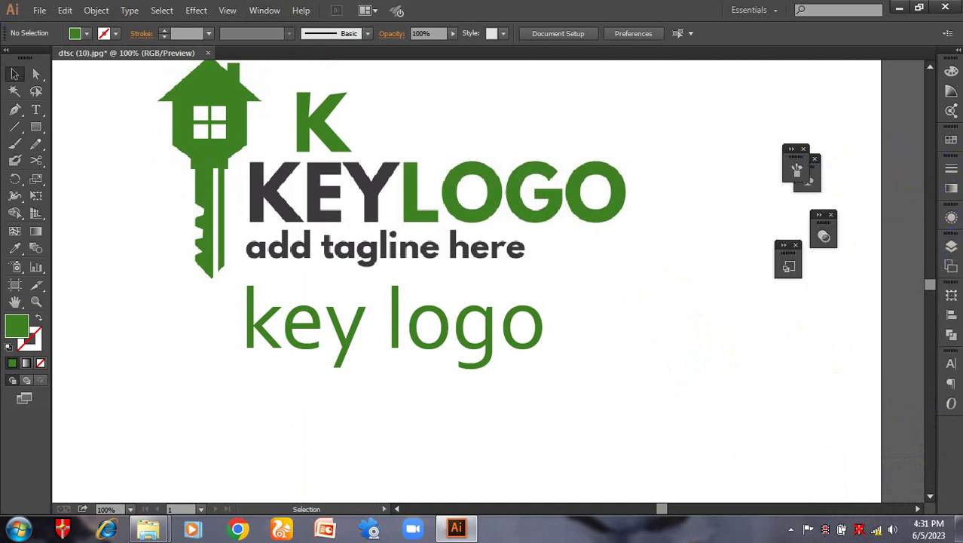
drag(948, 216, 752, 247)
click(783, 244)
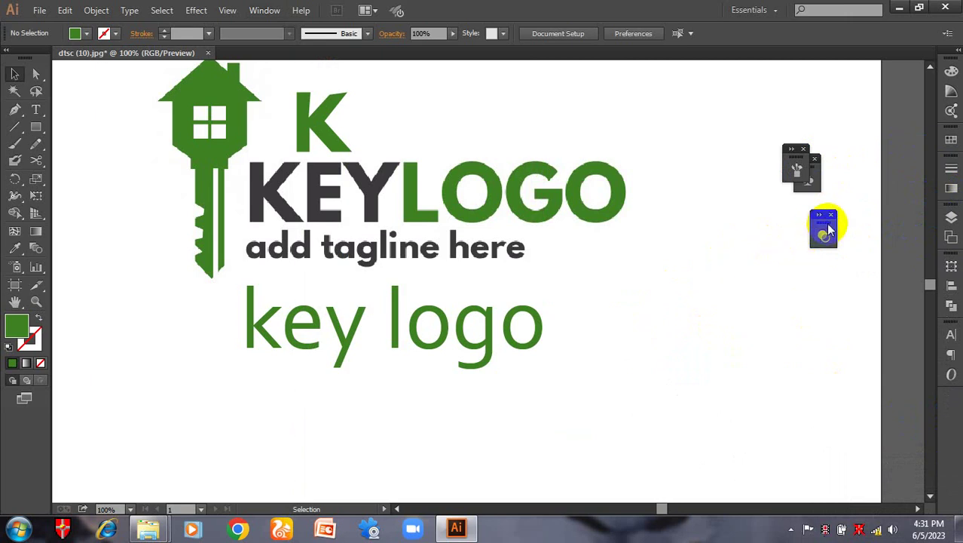
drag(809, 142, 939, 349)
Expand the docked Character panel and show its full set of options.
click(951, 337)
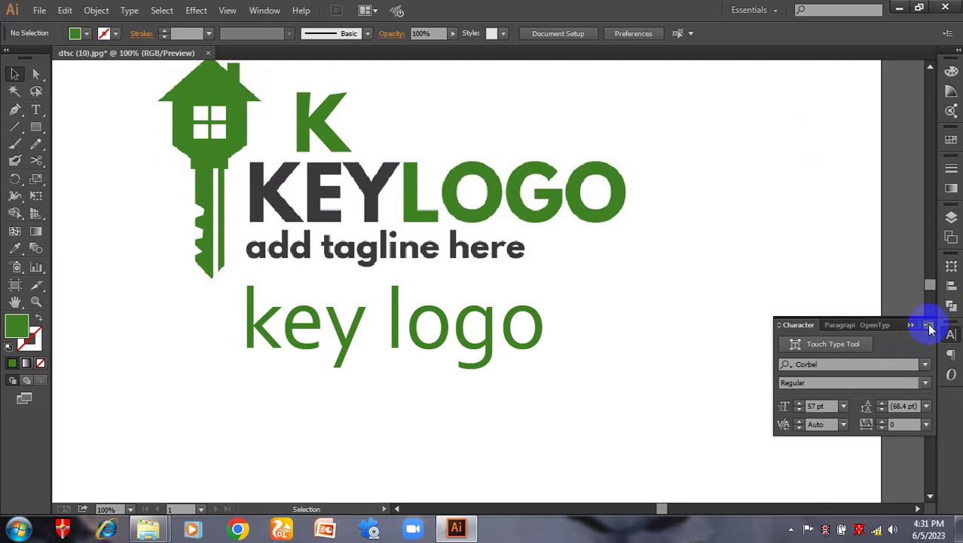
click(927, 324)
click(930, 326)
click(930, 325)
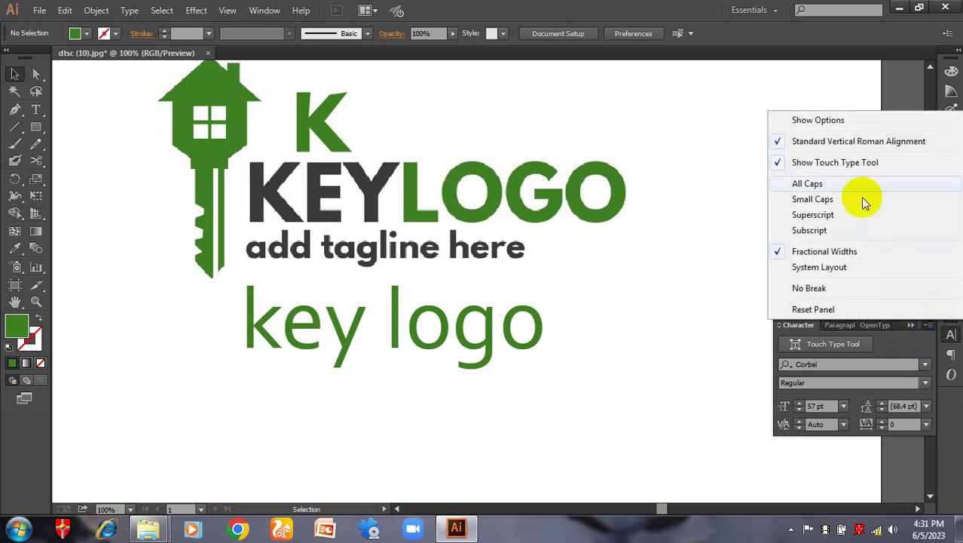
click(837, 121)
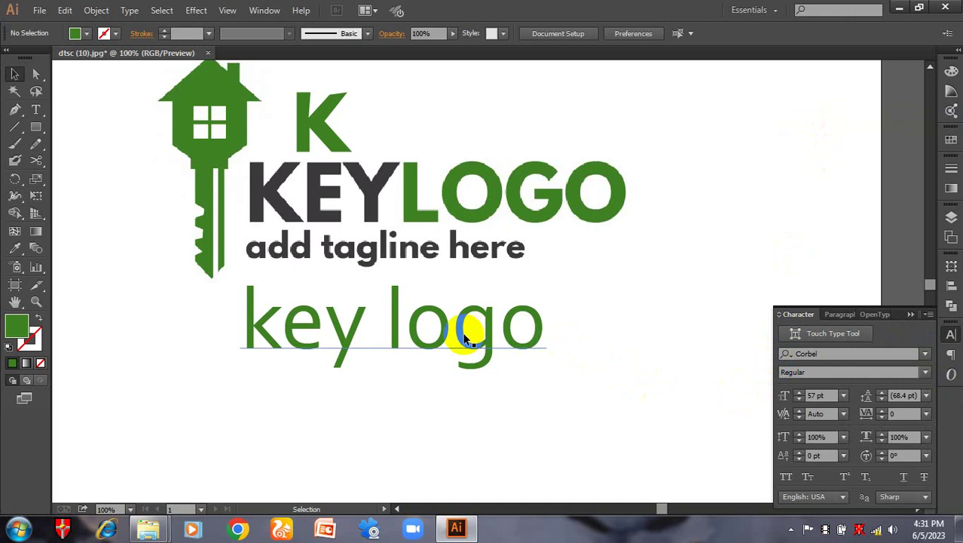
Delete the separate green letter K above the KEYLOGO wordmark.
click(324, 344)
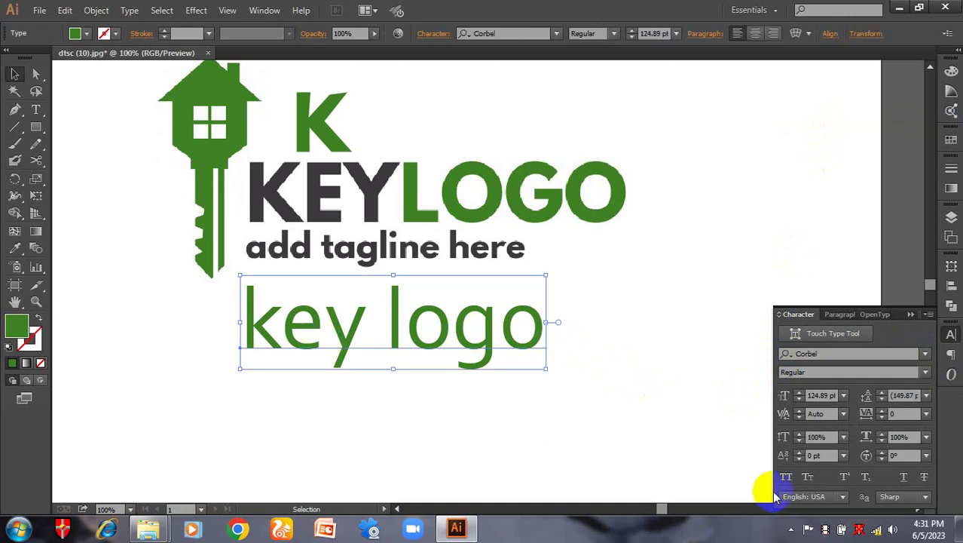
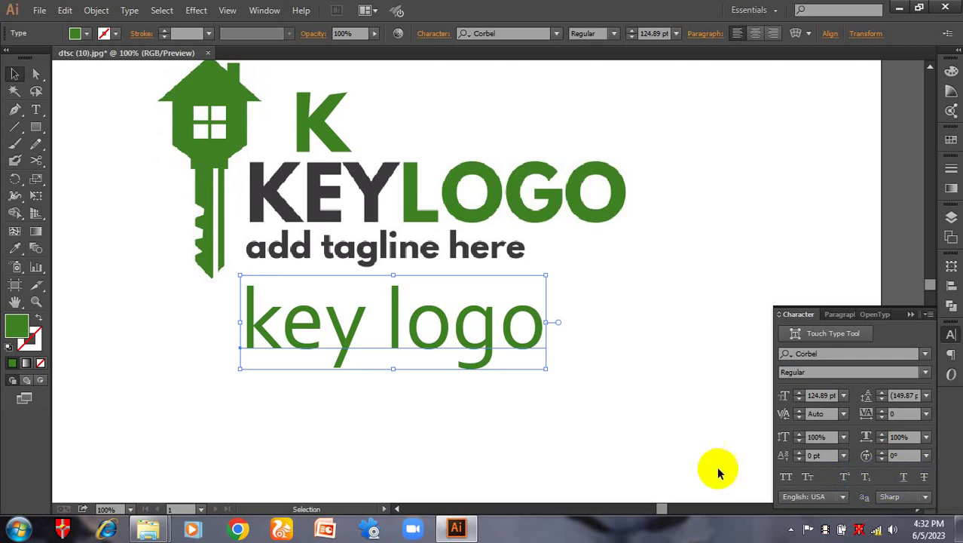
click(564, 386)
click(391, 323)
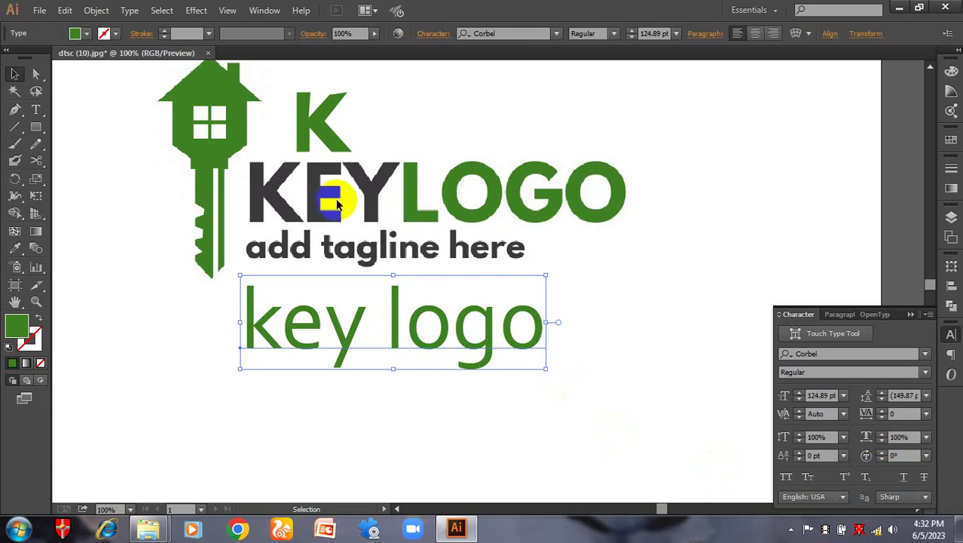
click(333, 123)
key(Delete)
Apply All Caps to the "key logo" text and move it slightly down.
click(391, 341)
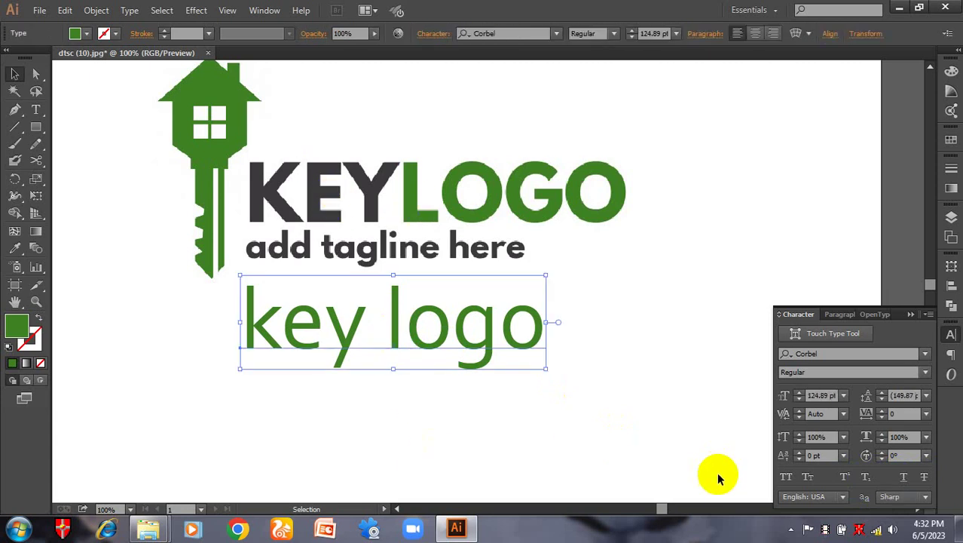
click(787, 477)
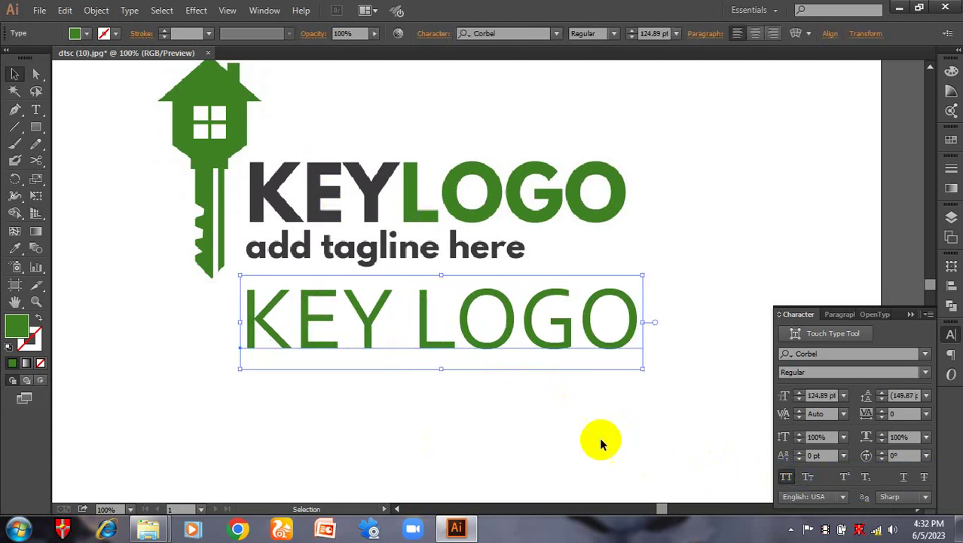
click(600, 441)
mouse_move(386, 324)
mouse_down()
mouse_move(387, 337)
mouse_move(398, 332)
mouse_up()
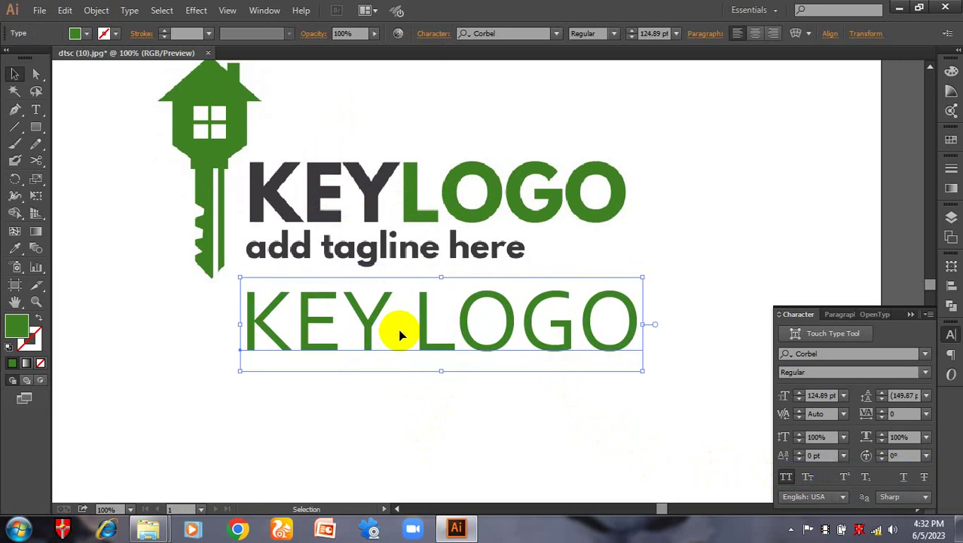
Try Small Caps on the "KEY LOGO" text, and insert and remove a test letter T at its start.
click(808, 478)
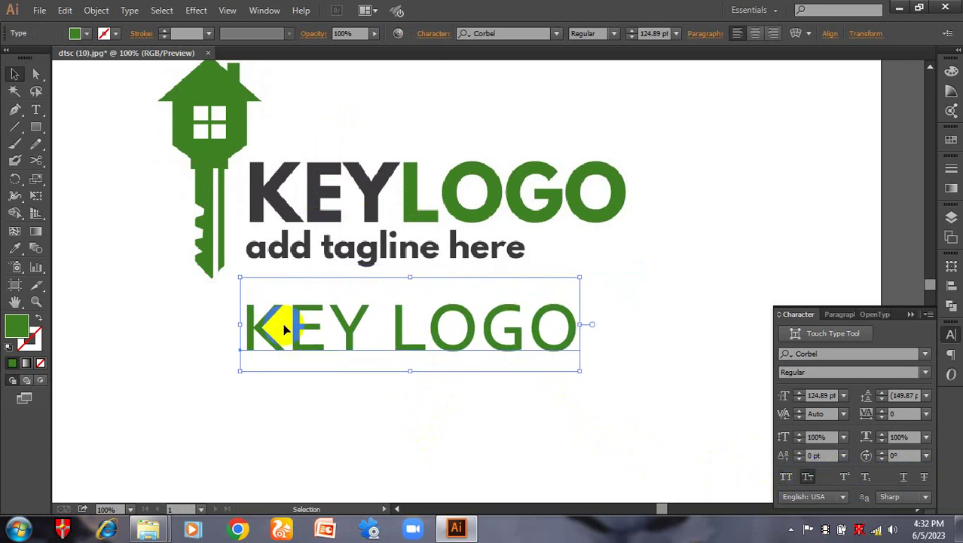
double_click(258, 323)
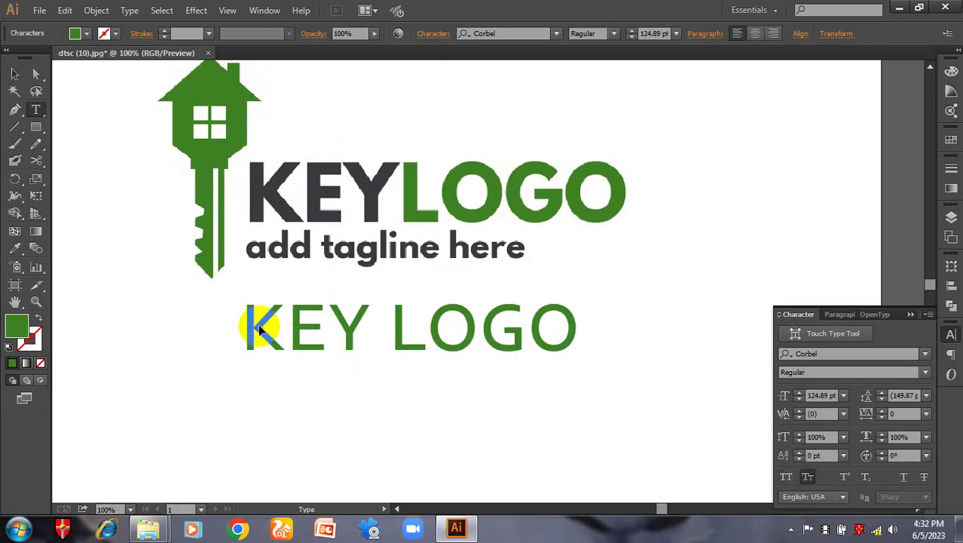
key(ctrl+a)
click(243, 320)
text(T)
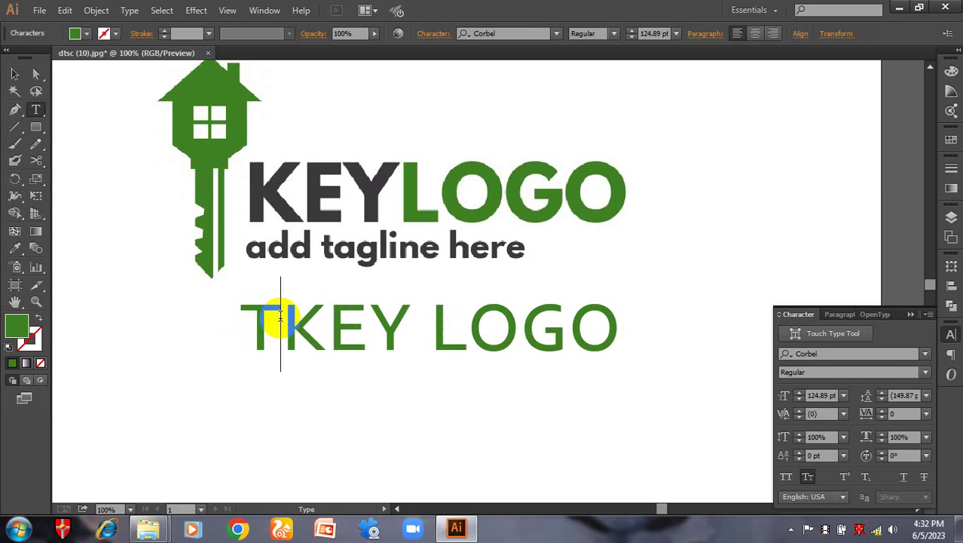
key(BackSpace)
click(14, 73)
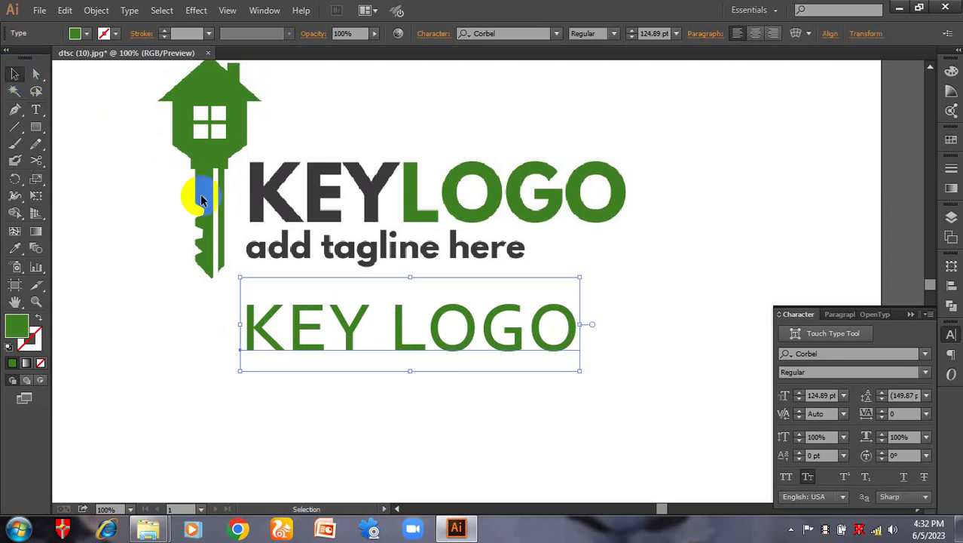
Undo the test typing and the Small Caps formatting on the "KEY LOGO" text, and deselect it.
key(ctrl+z)
key(ctrl+z)
key(ctrl+z)
key(ctrl+z)
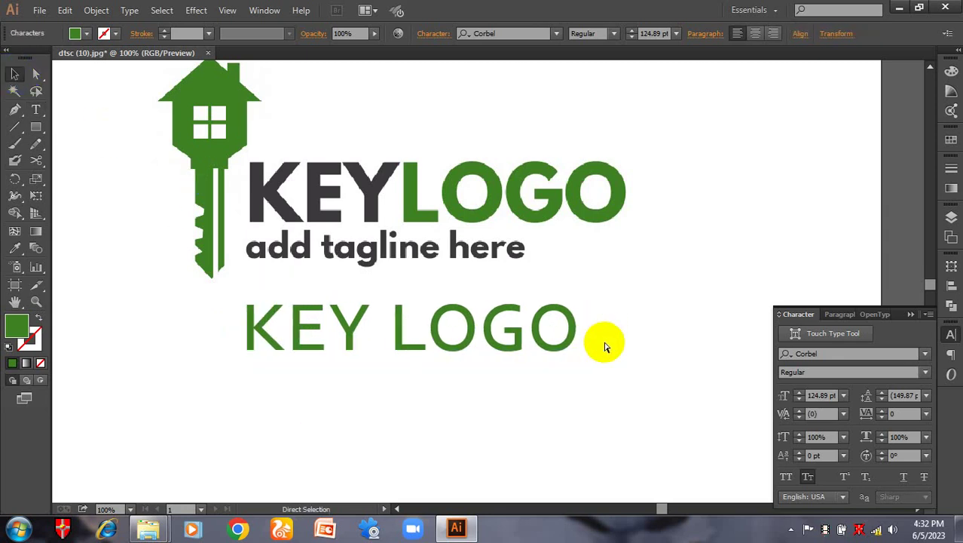
click(605, 346)
click(704, 258)
Try Superscript on the whole "KEY LOGO" text and undo it.
click(592, 318)
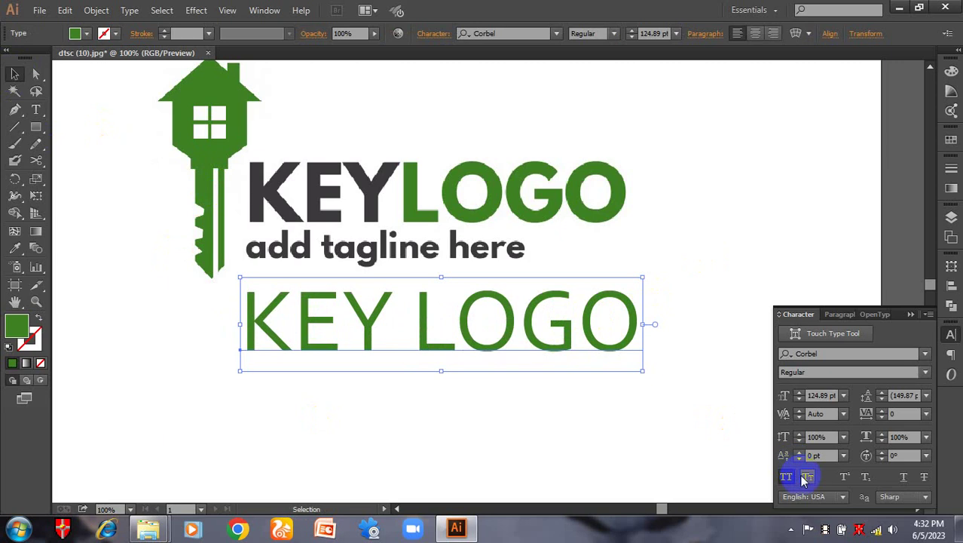
click(843, 478)
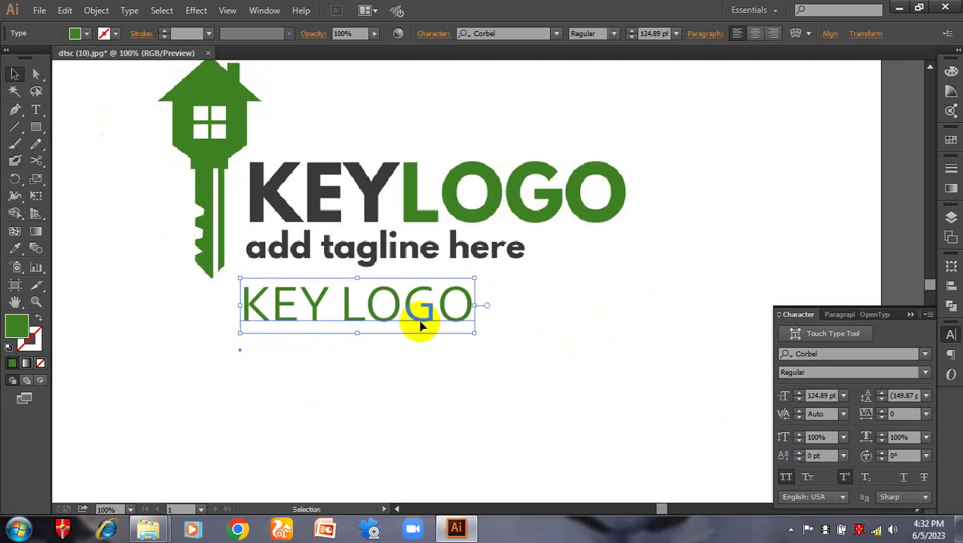
key(ctrl+z)
Duplicate the "KEY LOGO" text into the empty area below it and replace the copy's wording with "A2".
scroll(486, 322, right, 5)
scroll(452, 309, down, 2)
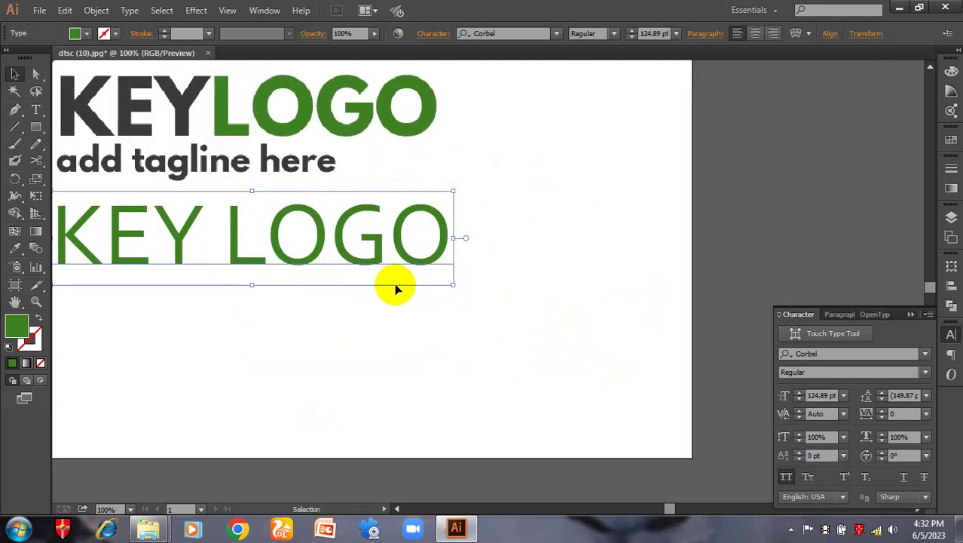
drag(415, 254, 492, 389)
triple_click(493, 388)
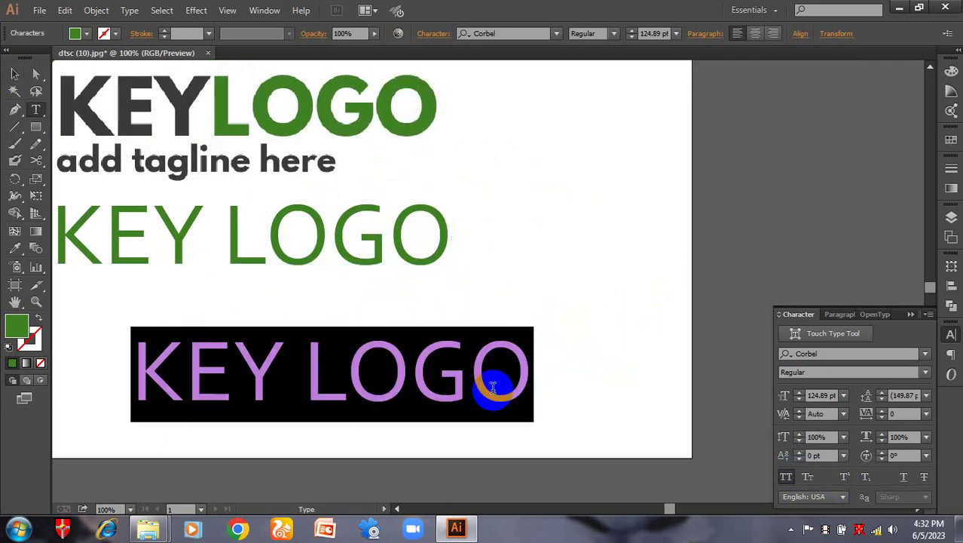
text(A2)
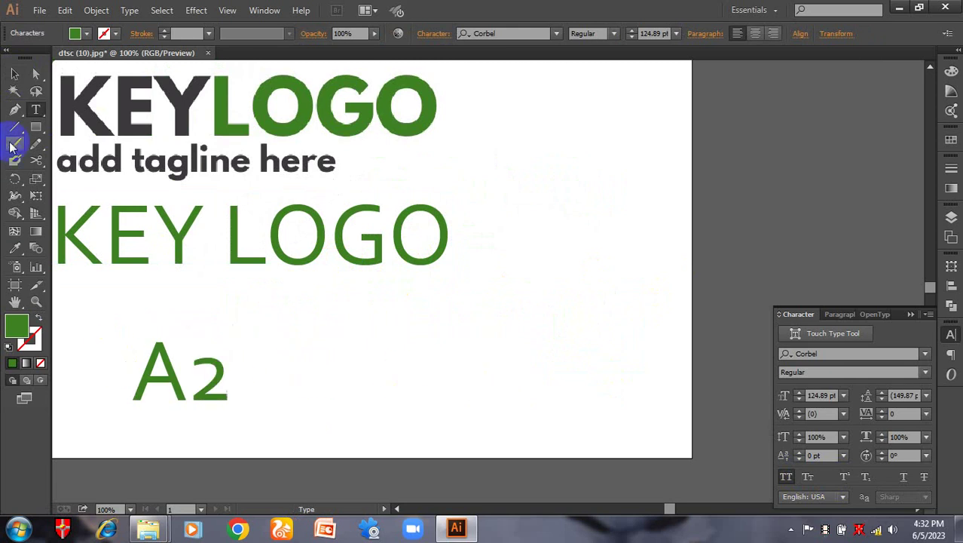
Format the 2 in "A2" as superscript and finish editing the text.
drag(193, 350, 232, 377)
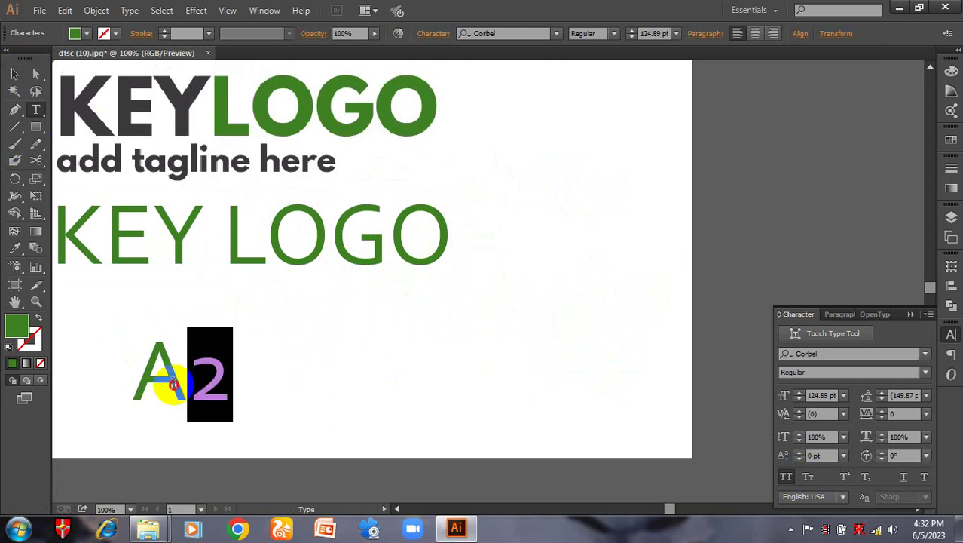
click(846, 477)
click(222, 319)
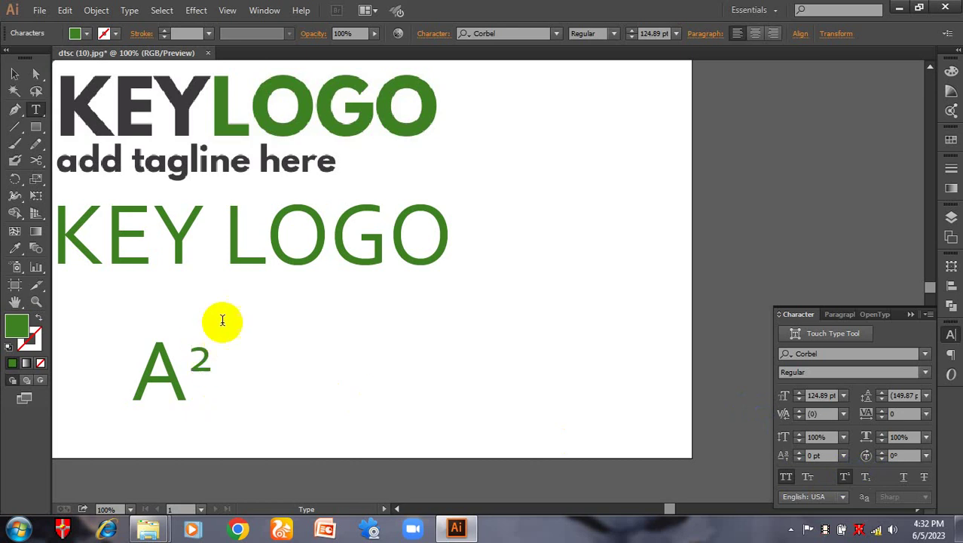
click(14, 74)
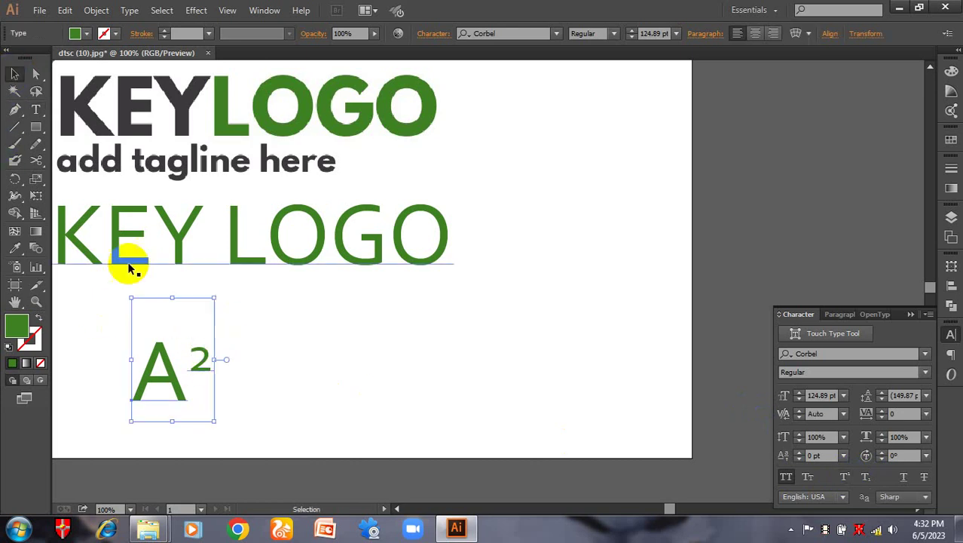
Delete the "A2" text, and duplicate "KEY LOGO" into the empty area below it with All Caps turned off on the copy.
key(Delete)
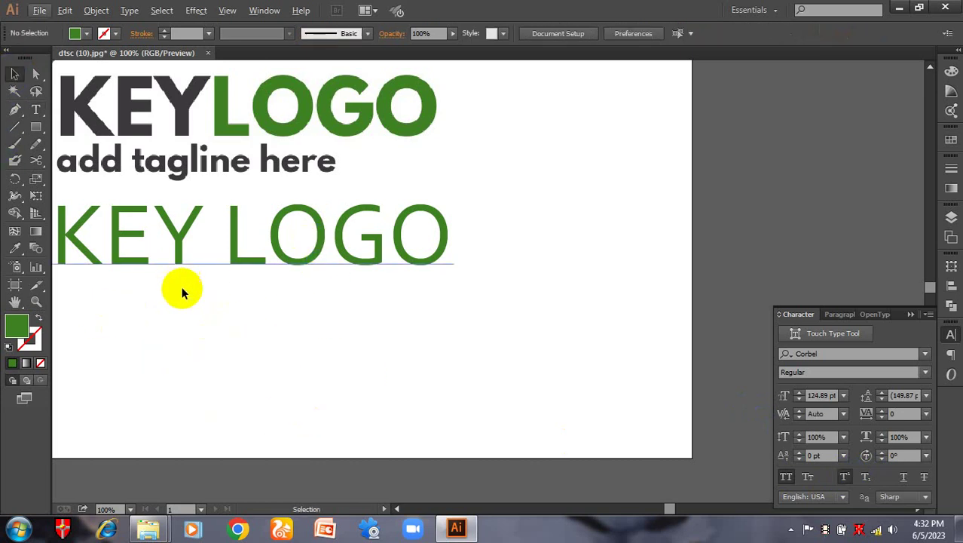
click(359, 264)
drag(412, 288, 490, 404)
click(786, 481)
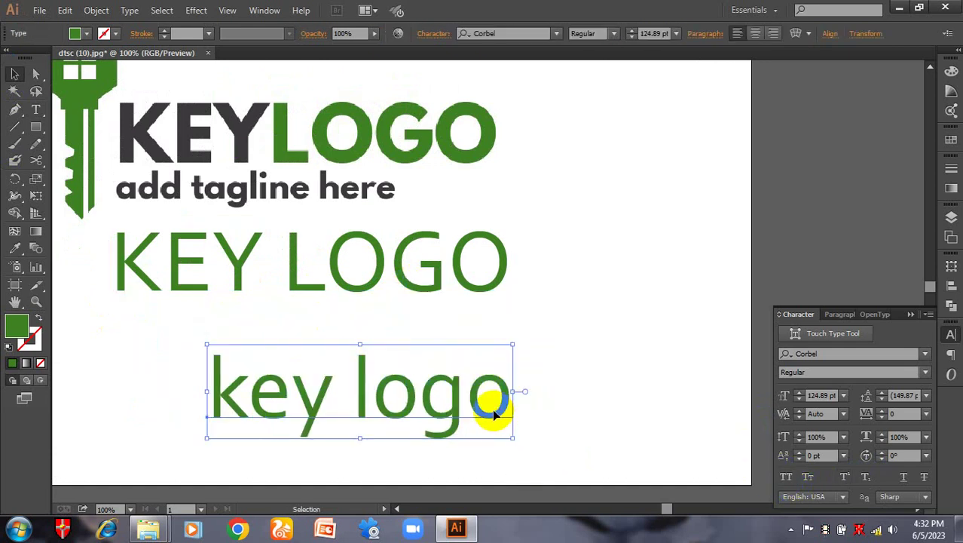
Try Underline on the lowercase "key logo" copy and remove it again.
click(904, 477)
click(617, 412)
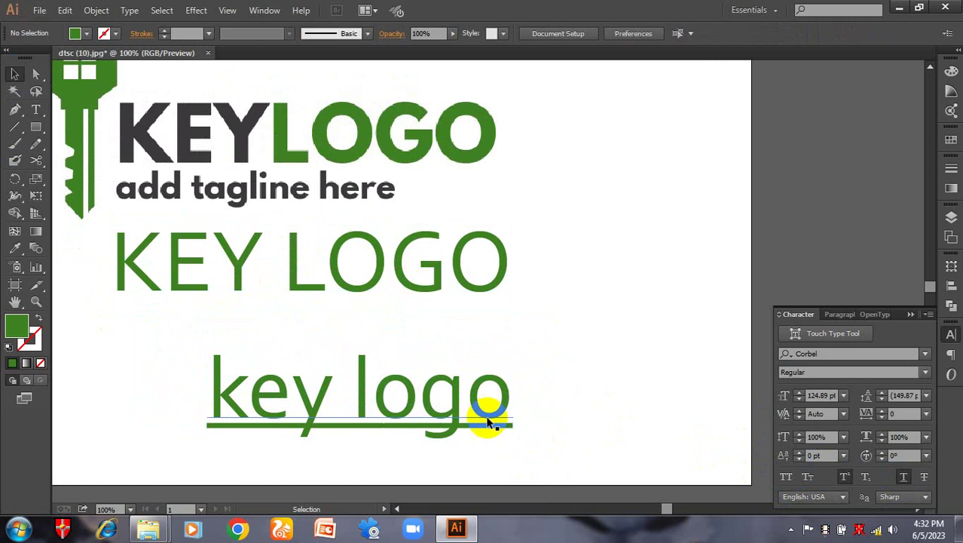
click(444, 424)
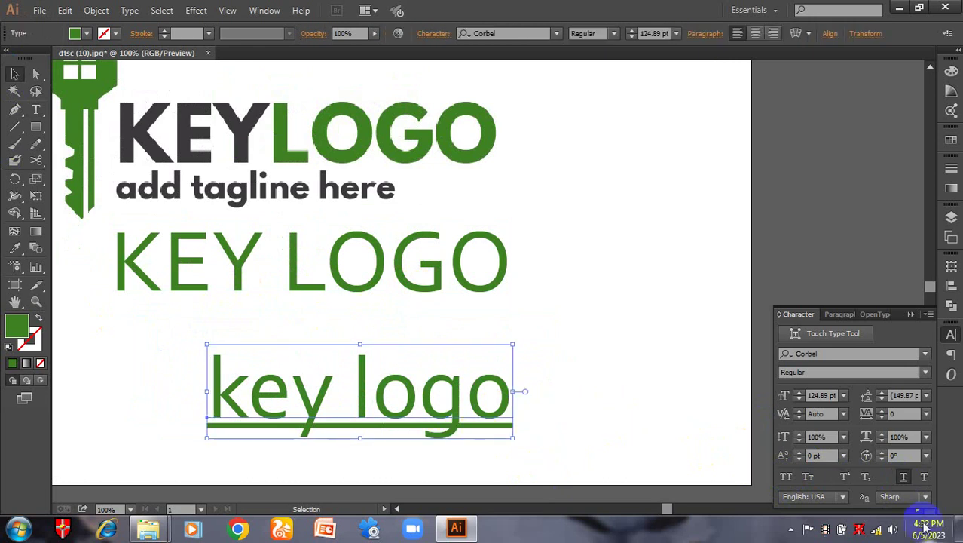
click(904, 477)
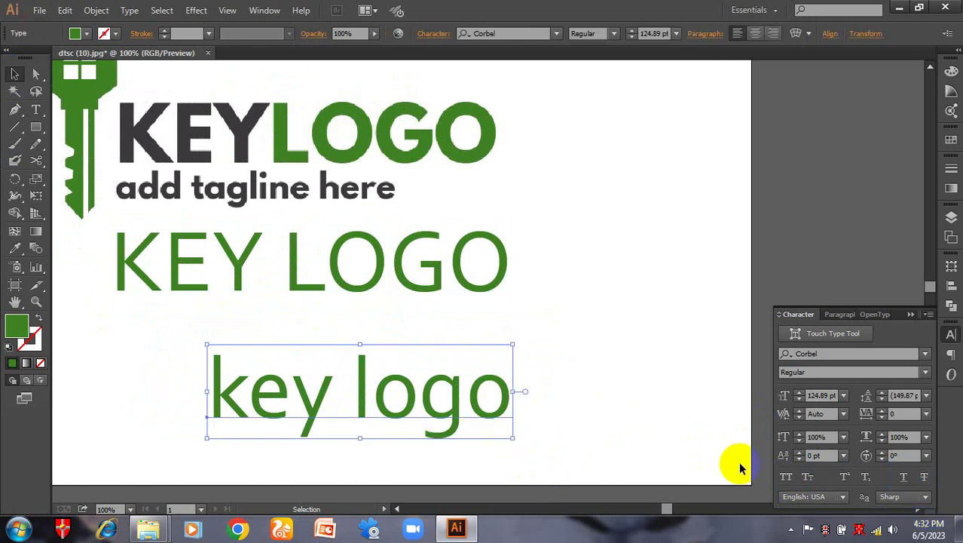
Replace the wording of the lowercase "key logo" copy with "50% OFF".
double_click(443, 398)
key(ctrl+a)
text(50)
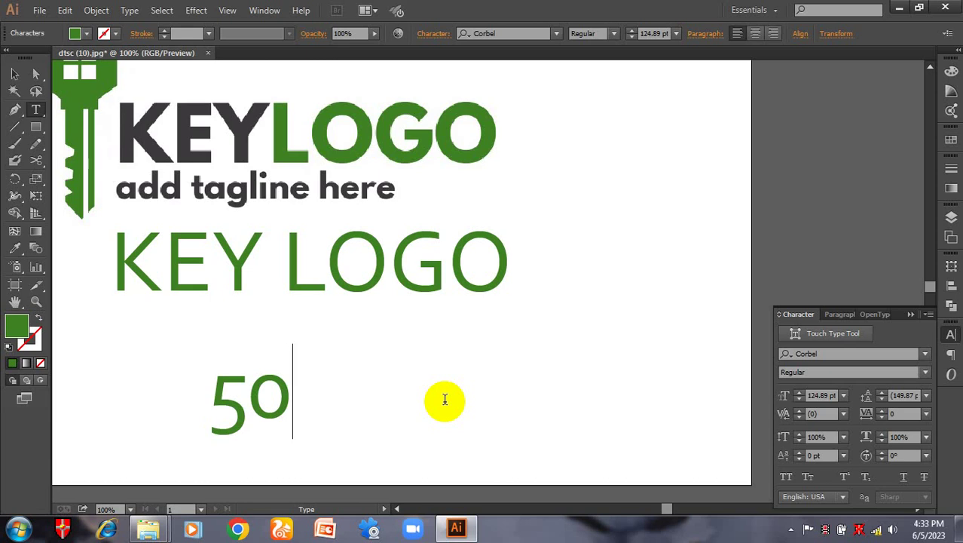
text(% OFF)
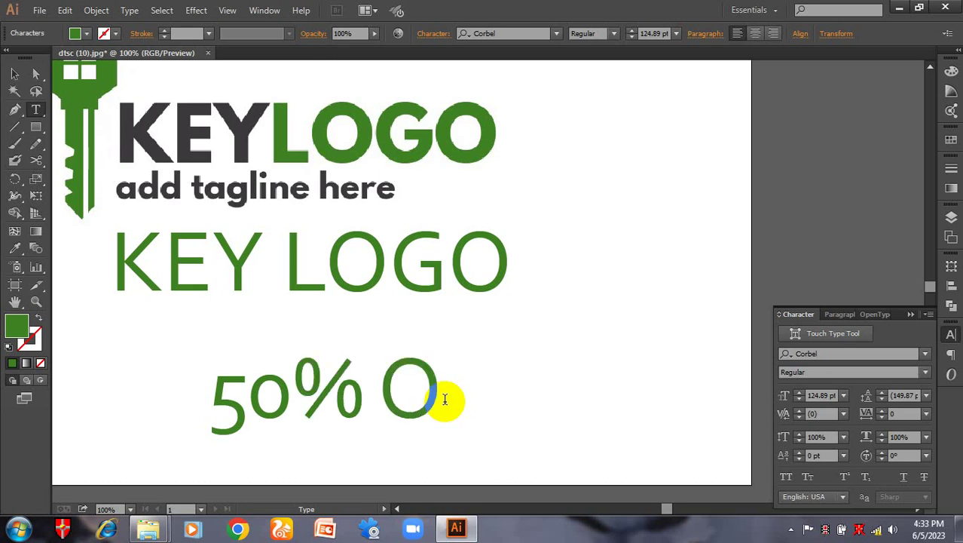
Apply Strikethrough to the 50 in "50% OFF" and finish editing the text.
click(294, 388)
drag(294, 388, 208, 393)
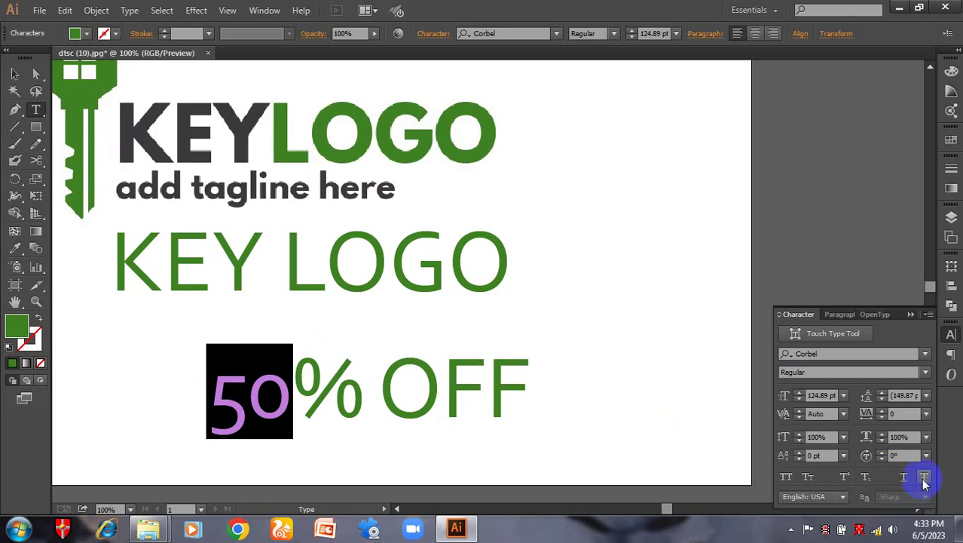
click(924, 477)
click(14, 73)
click(332, 467)
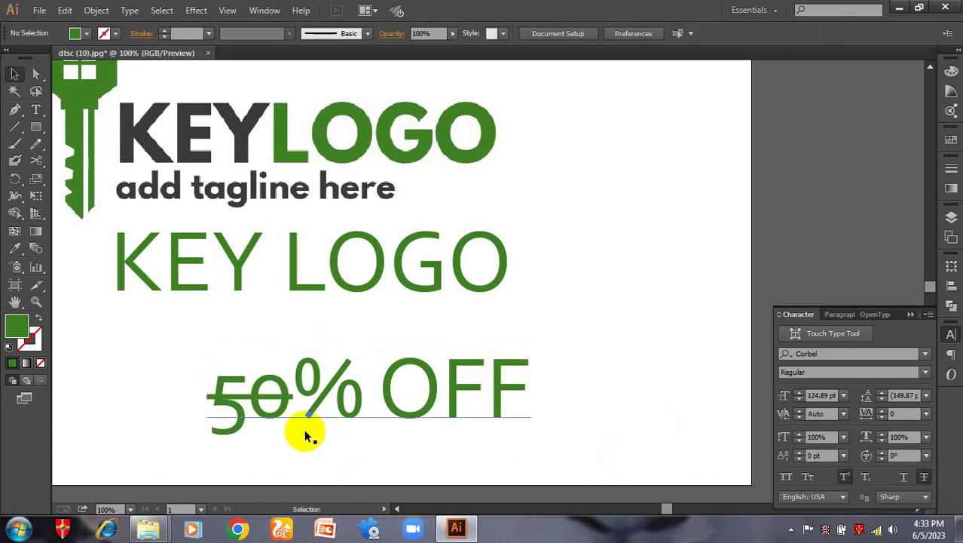
Split the struck-through 50 from "50% OFF" into its own text object, tilt it, and place it before "% OFF".
click(294, 407)
double_click(290, 396)
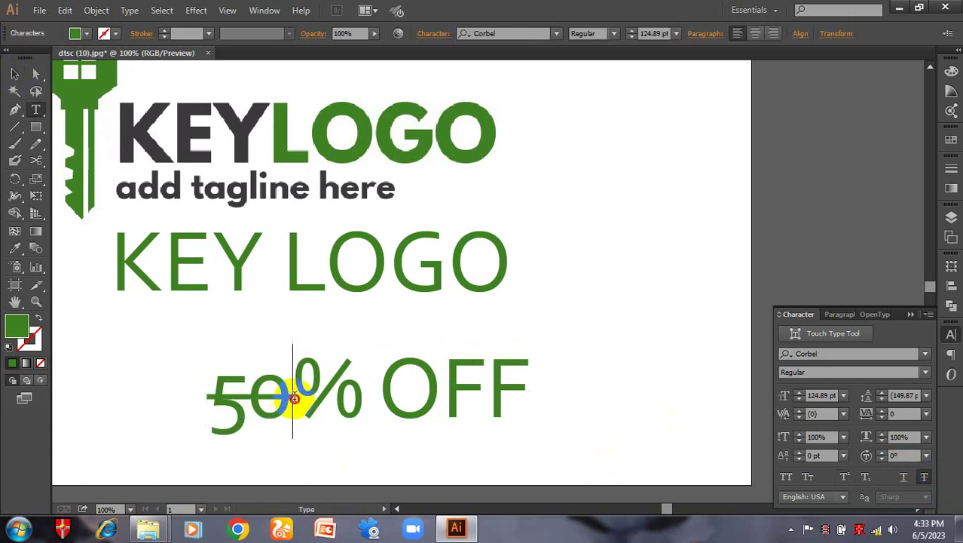
drag(294, 398, 205, 398)
key(ctrl+c)
key(BackSpace)
click(15, 76)
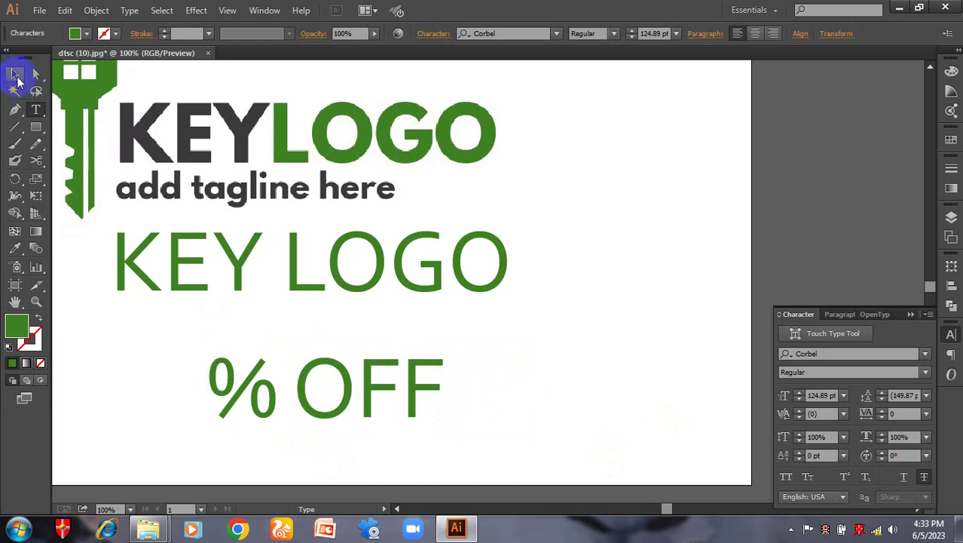
key(ctrl+v)
drag(513, 228, 490, 213)
drag(469, 277, 154, 390)
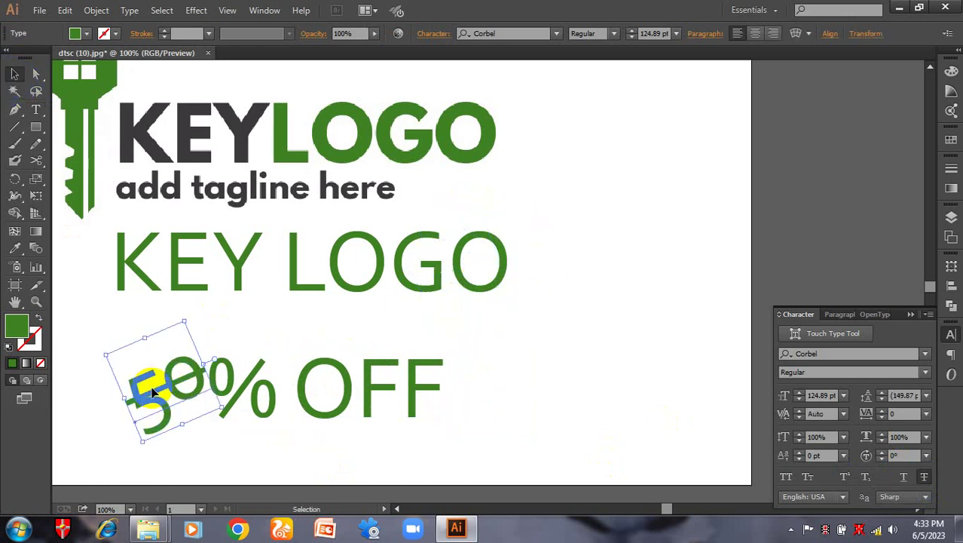
Delete the tilted 50 and the "% OFF" text.
key(Delete)
drag(324, 402, 447, 409)
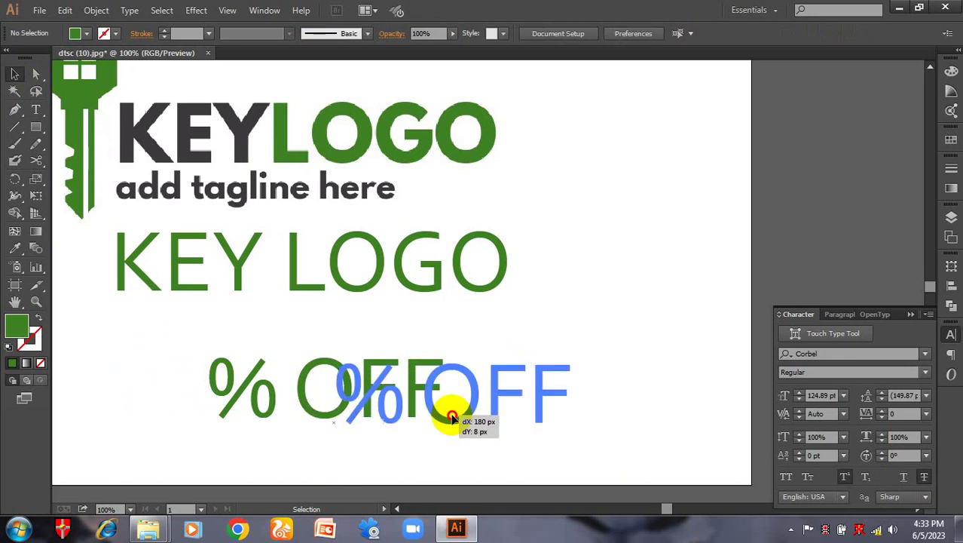
key(Delete)
Move the "KEY LOGO" text further below the tagline, and turn its All Caps off and on again.
drag(380, 287, 497, 348)
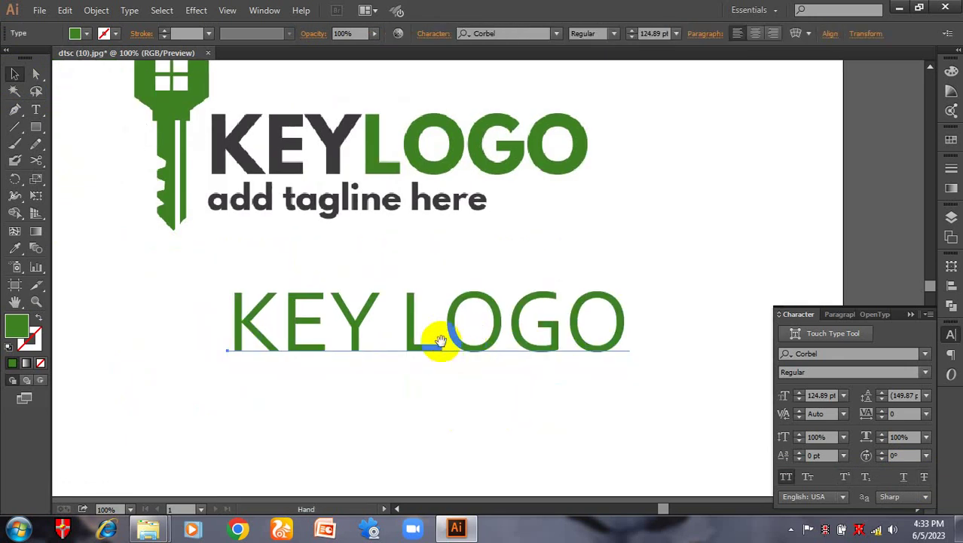
drag(441, 340, 441, 383)
click(787, 477)
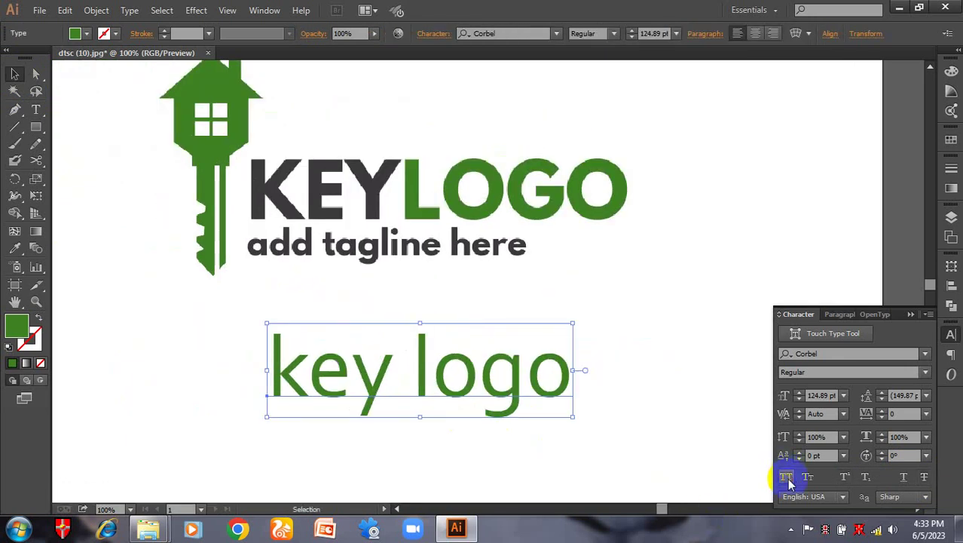
click(786, 476)
drag(623, 379, 573, 378)
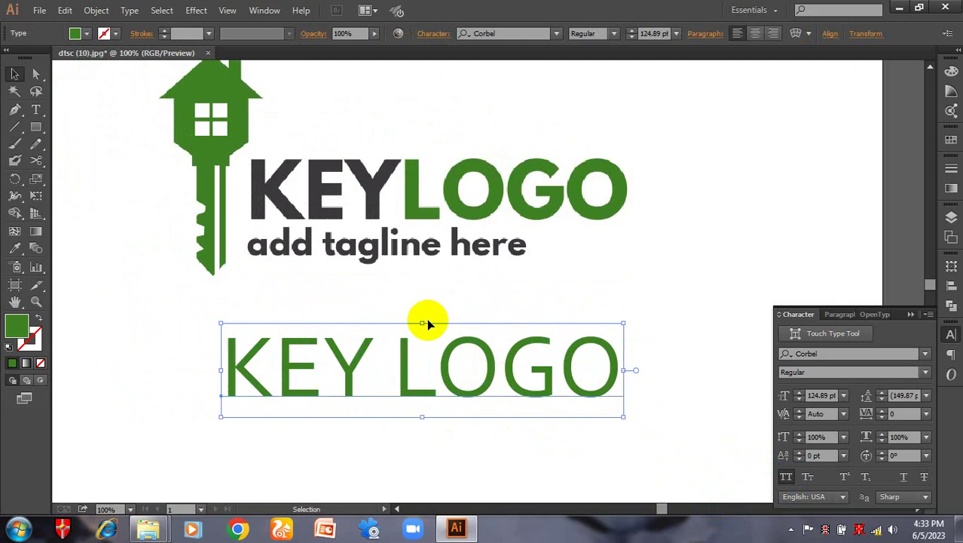
drag(436, 353, 437, 401)
Align the "KEY LOGO" text beneath the KEYLOGO wordmark so their left edges line up.
key(ctrl+plus)
scroll(366, 241, up, 3)
scroll(366, 242, left, 3)
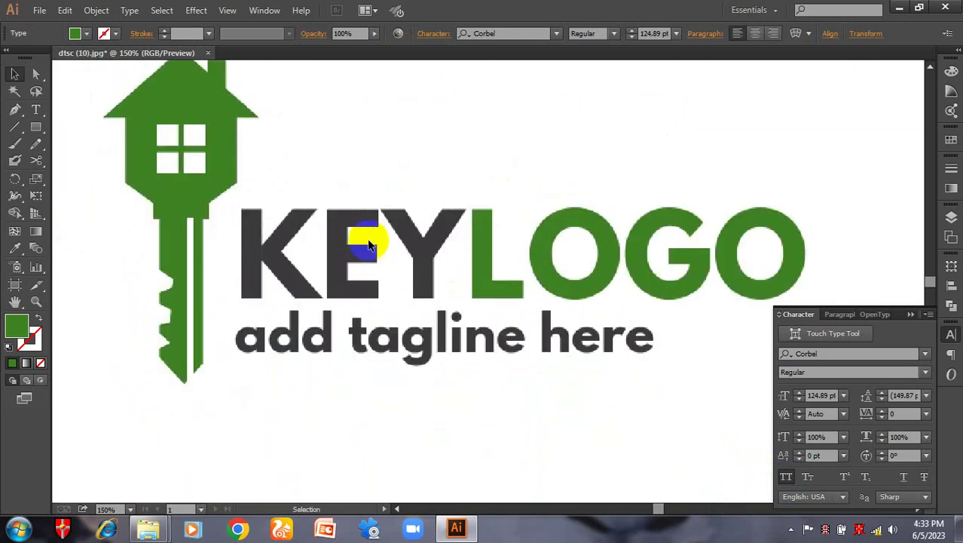
drag(236, 196, 746, 321)
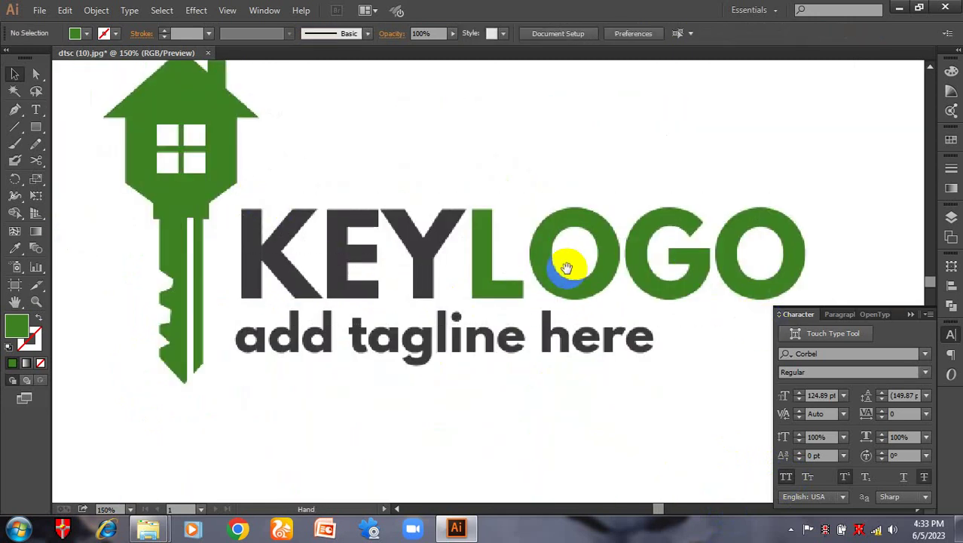
scroll(564, 267, down, 3)
scroll(512, 310, right, 3)
drag(426, 471, 448, 388)
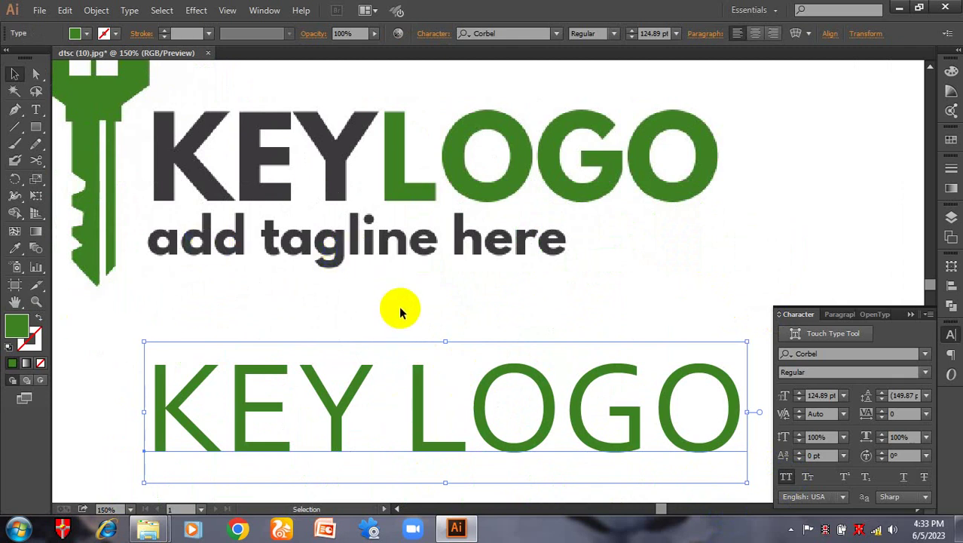
Browse the font list for a typeface matching the KEYLOGO wordmark, and deselect the text.
key(h)
drag(399, 313, 380, 295)
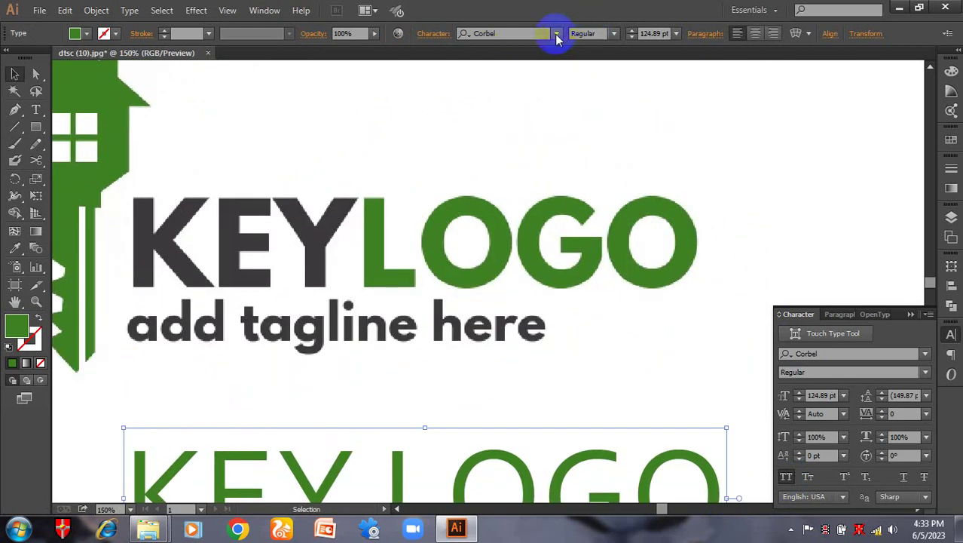
click(556, 34)
scroll(528, 249, down, 2)
scroll(509, 265, down, 3)
click(315, 290)
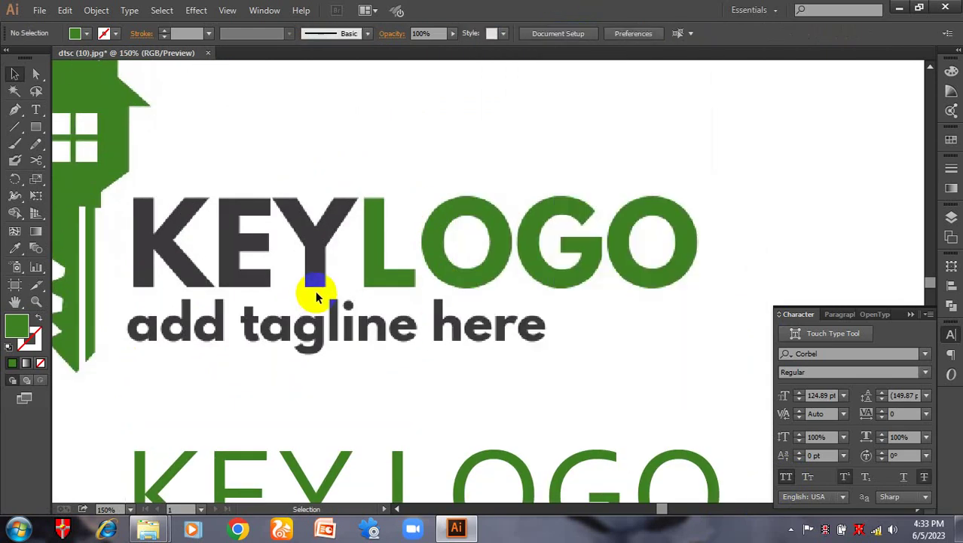
key(ctrl+1)
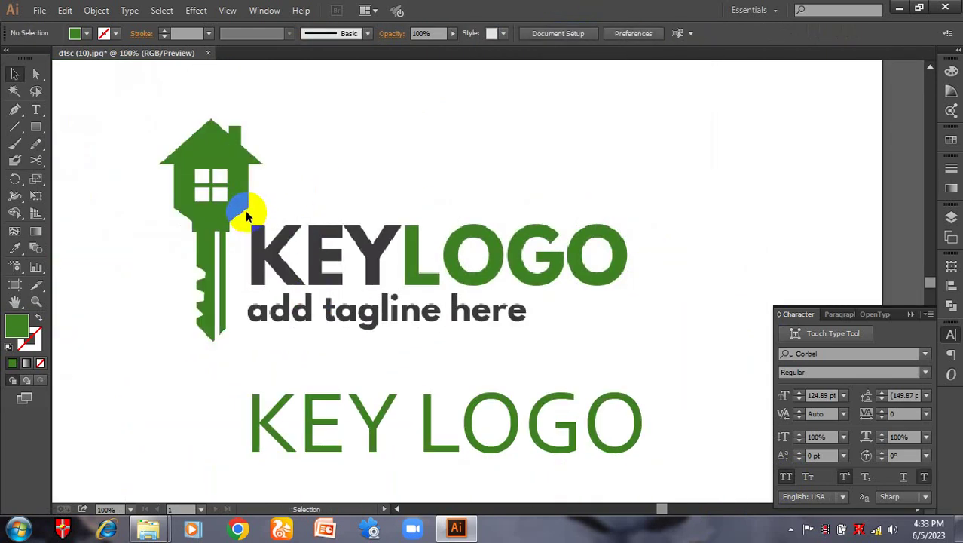
Capture the KEYLOGO wordmark area with Lightshot and save it to the Desktop as the PNG Screenshot_1.
drag(246, 216, 655, 297)
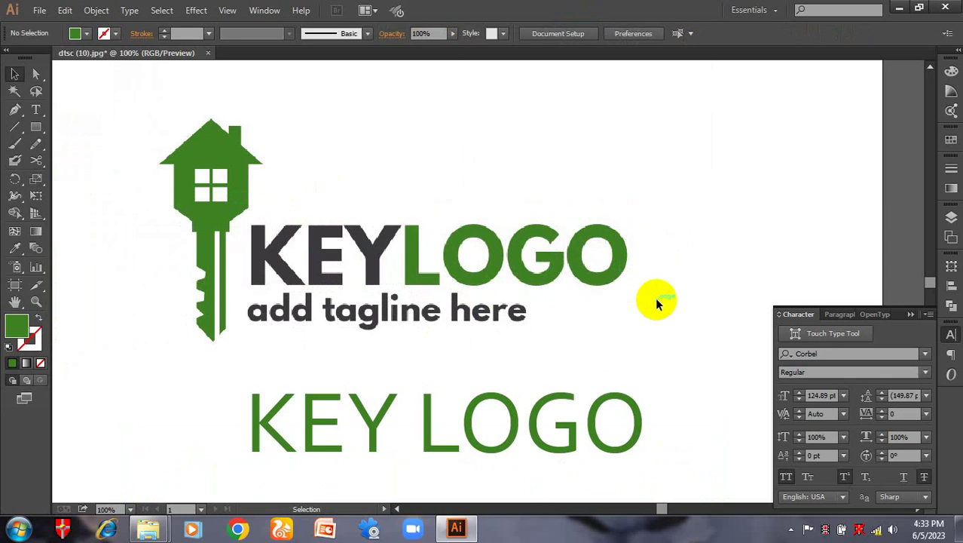
click(792, 531)
click(769, 458)
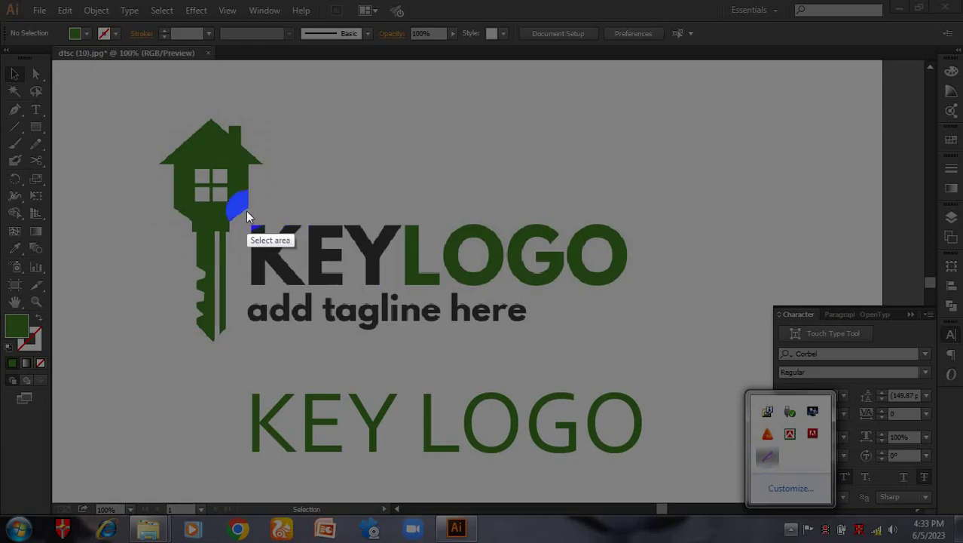
drag(246, 210, 645, 300)
click(612, 313)
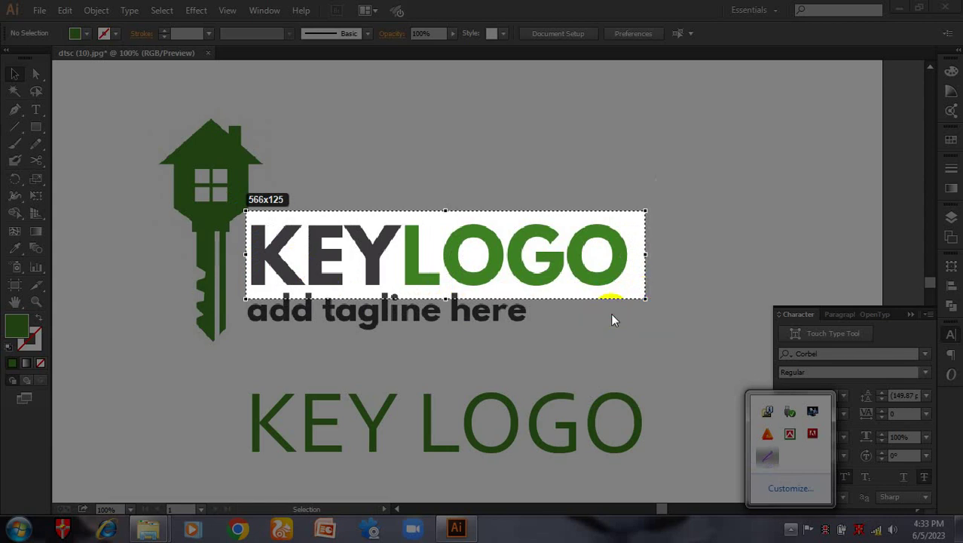
click(33, 106)
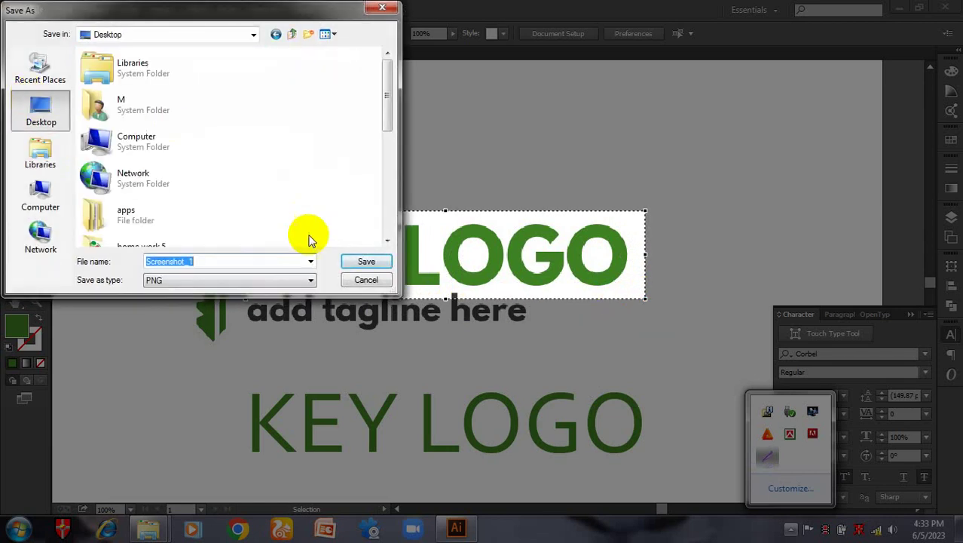
click(367, 261)
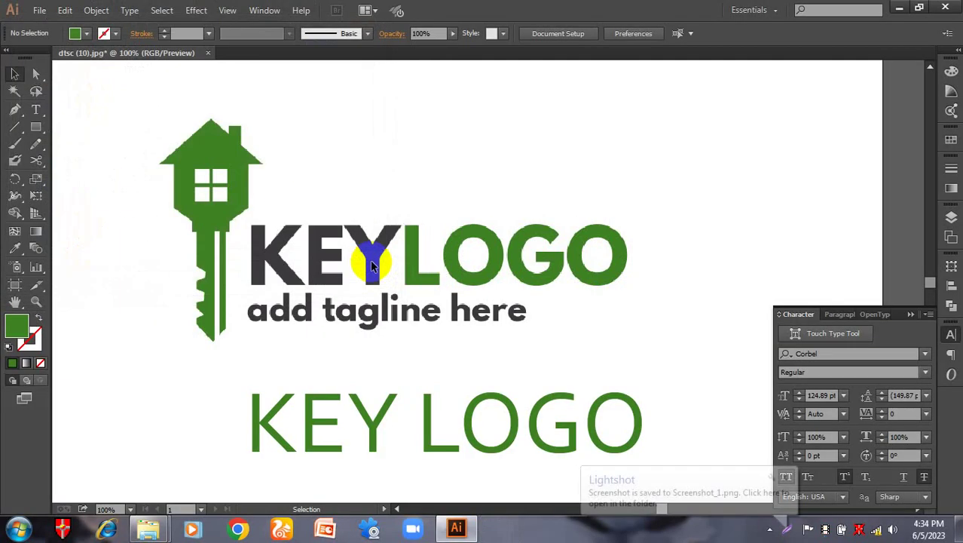
Minimise Illustrator and locate the saved Screenshot_1 image on the desktop.
click(899, 9)
click(899, 10)
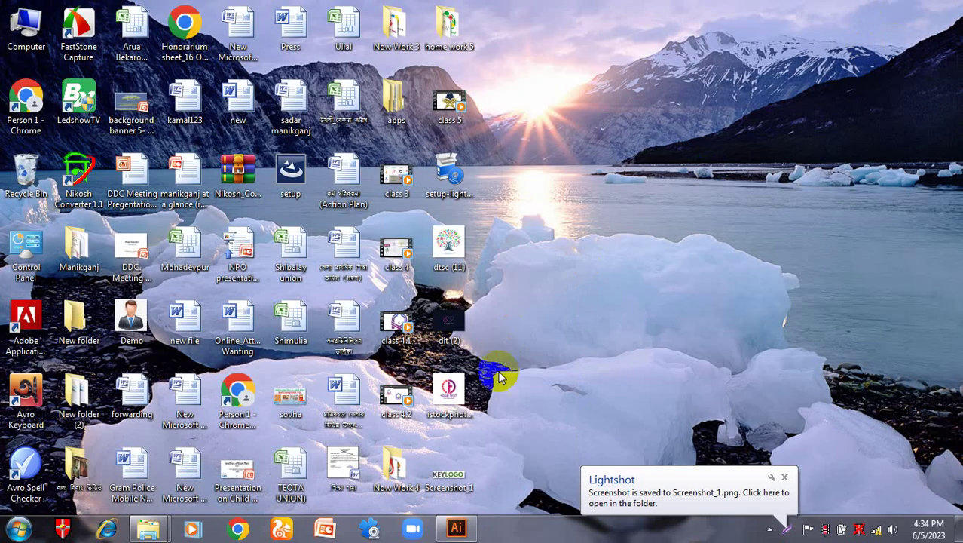
click(461, 476)
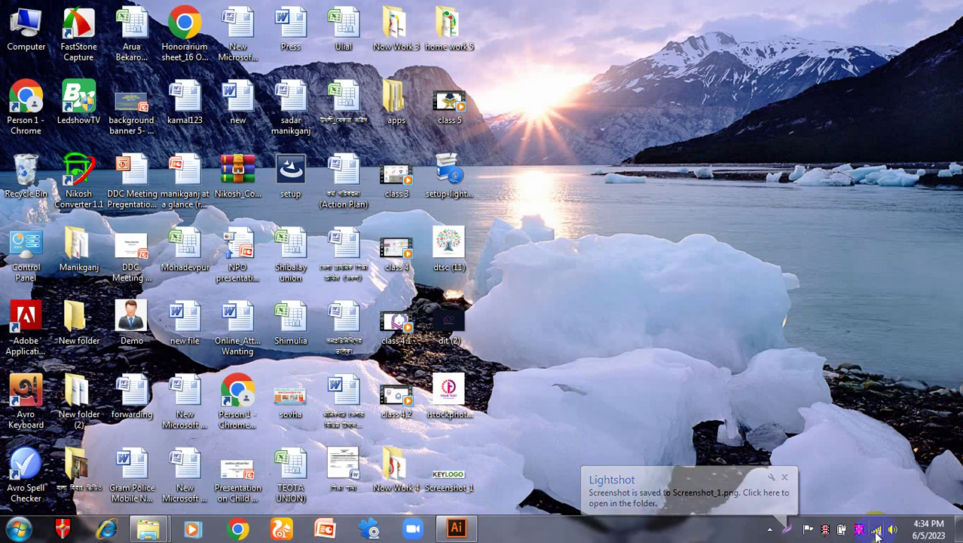
Switch to a maximised Chrome window on the Google home page and dismiss the search suggestions.
double_click(453, 483)
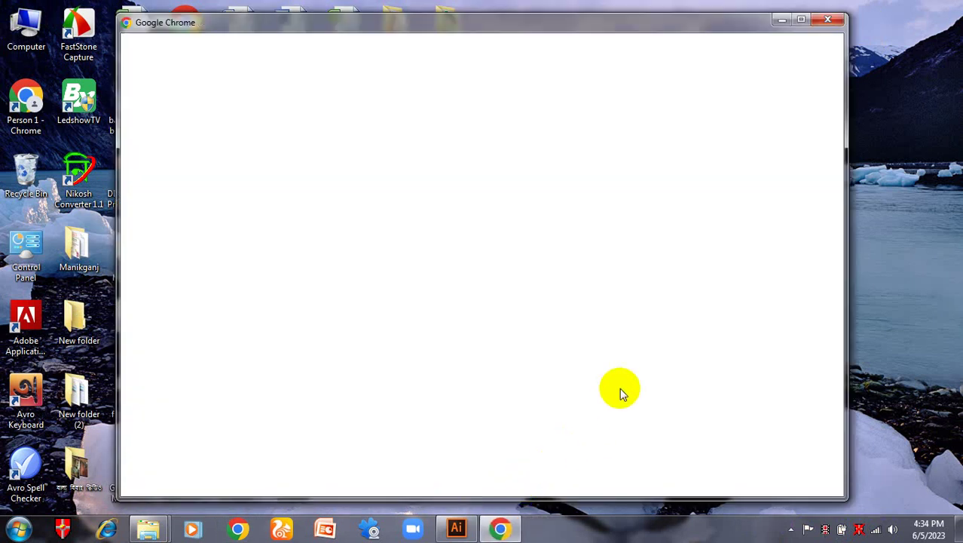
click(801, 19)
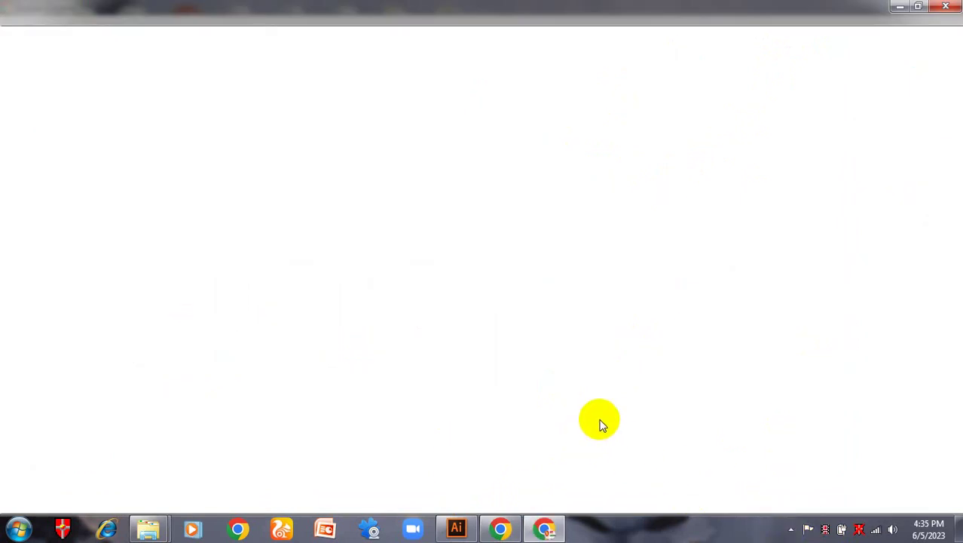
click(901, 9)
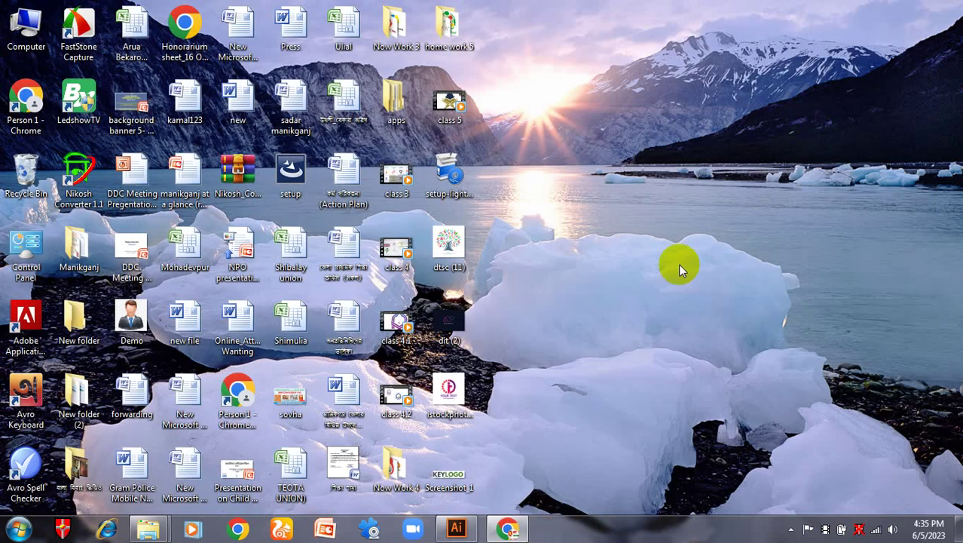
click(505, 532)
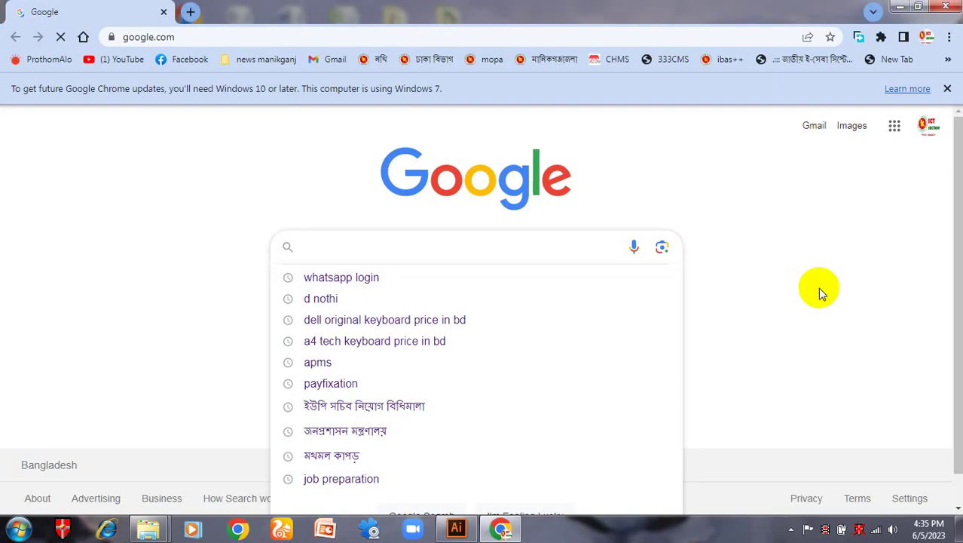
click(818, 288)
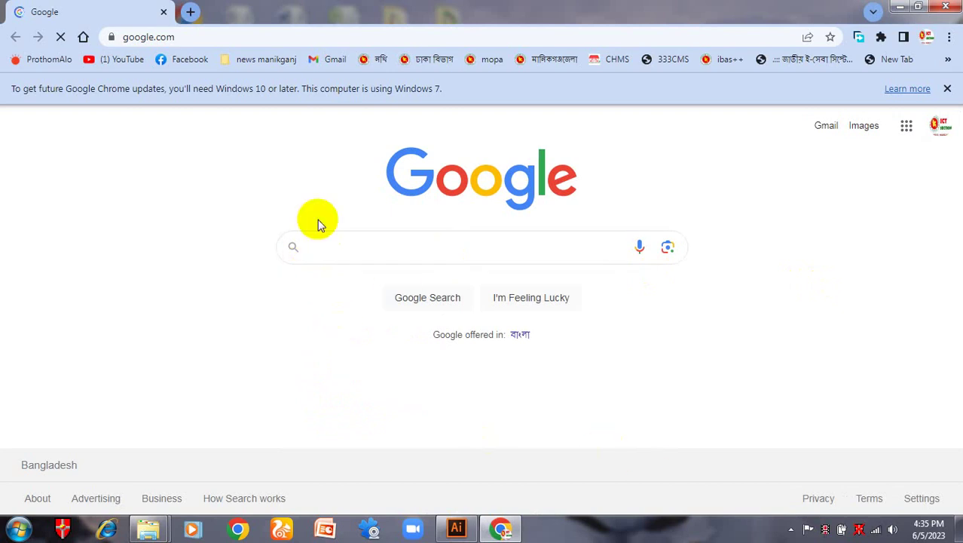
Try to search Google for "find my font" from the home page tab.
click(181, 36)
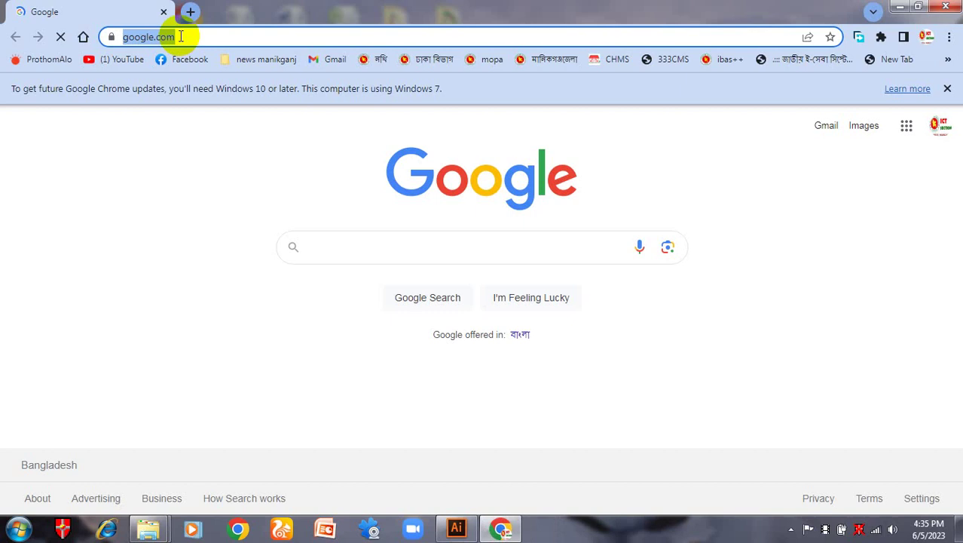
text(f)
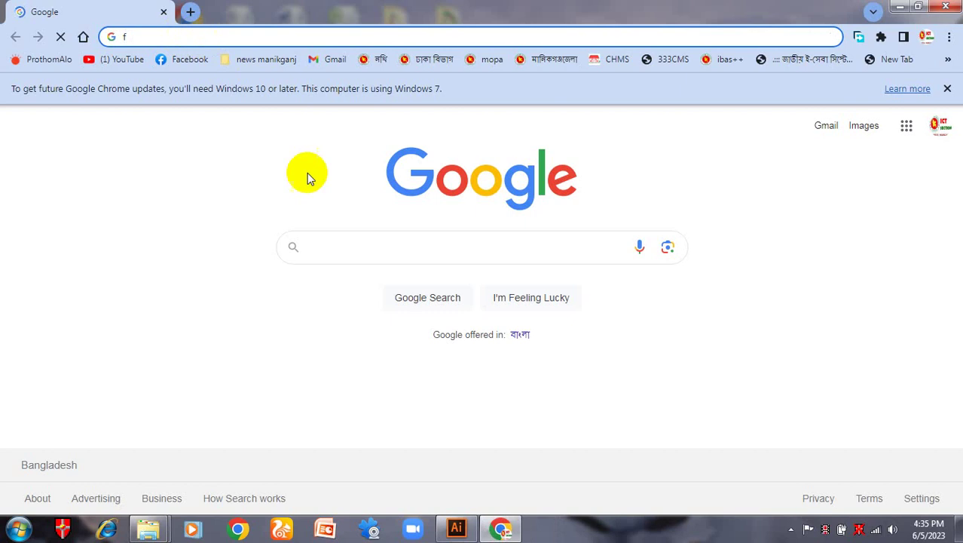
key(BackSpace)
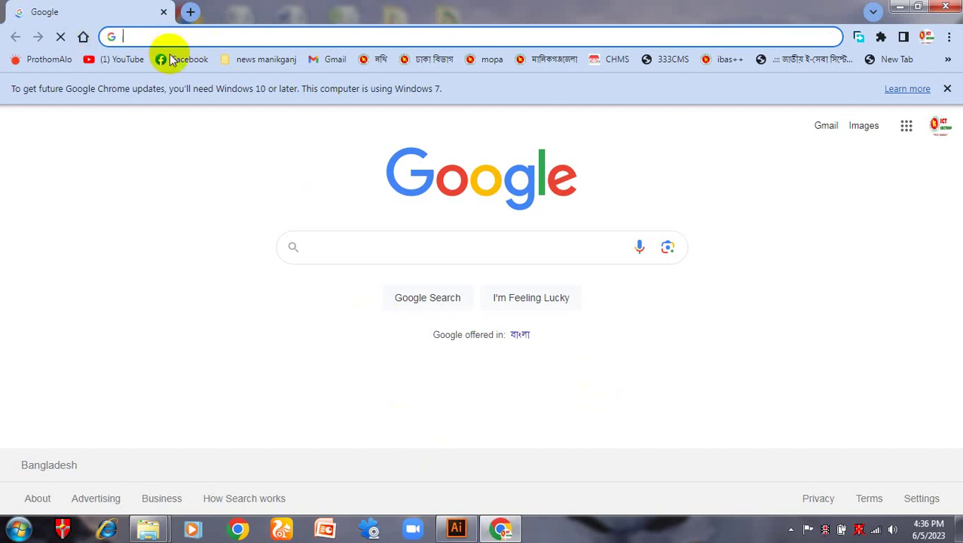
text(find my font)
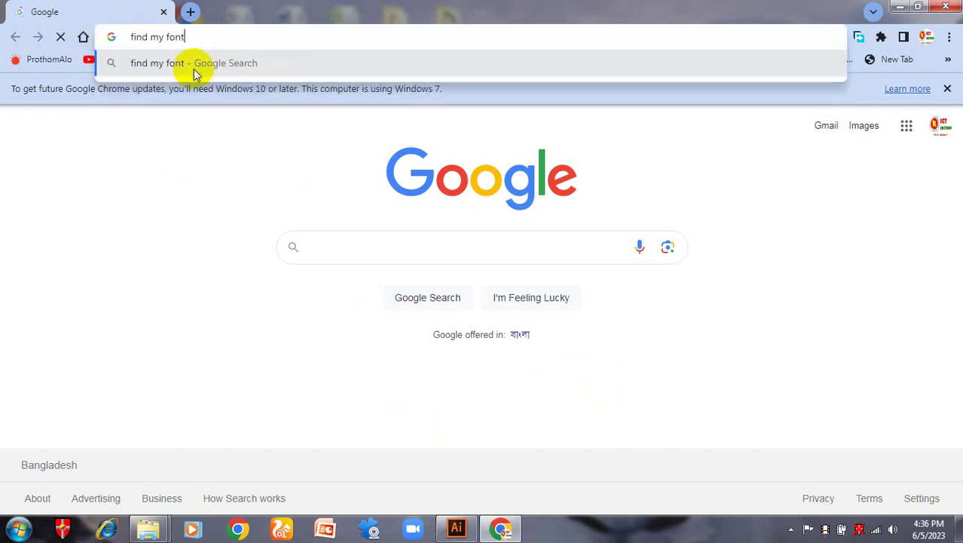
key(Return)
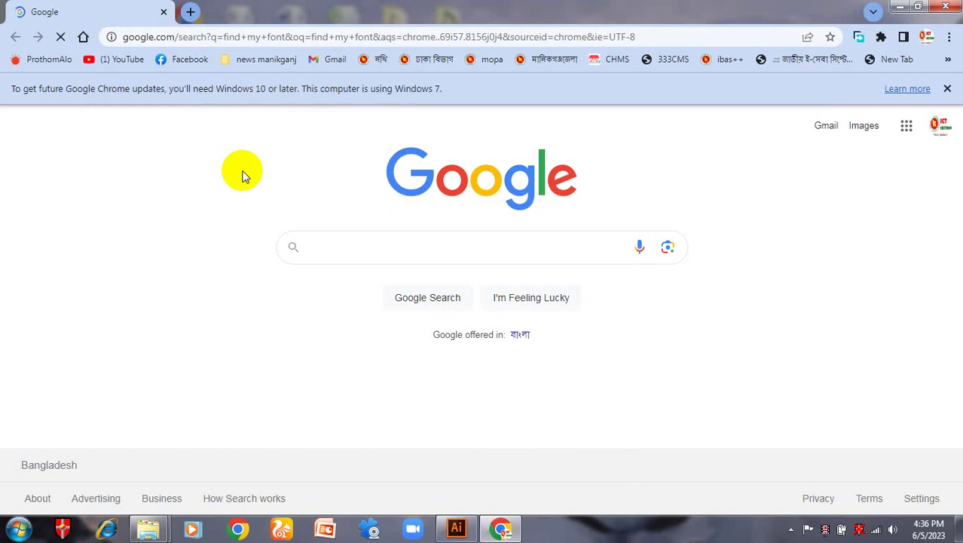
Dismiss the Windows update notice, search for "find my font" in a new tab, and look over the results.
click(948, 88)
click(189, 12)
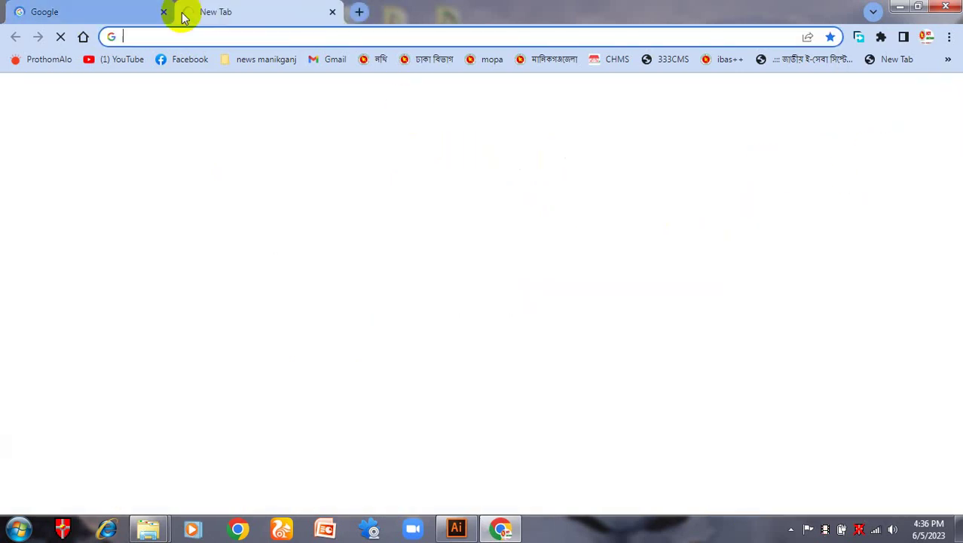
text(find my)
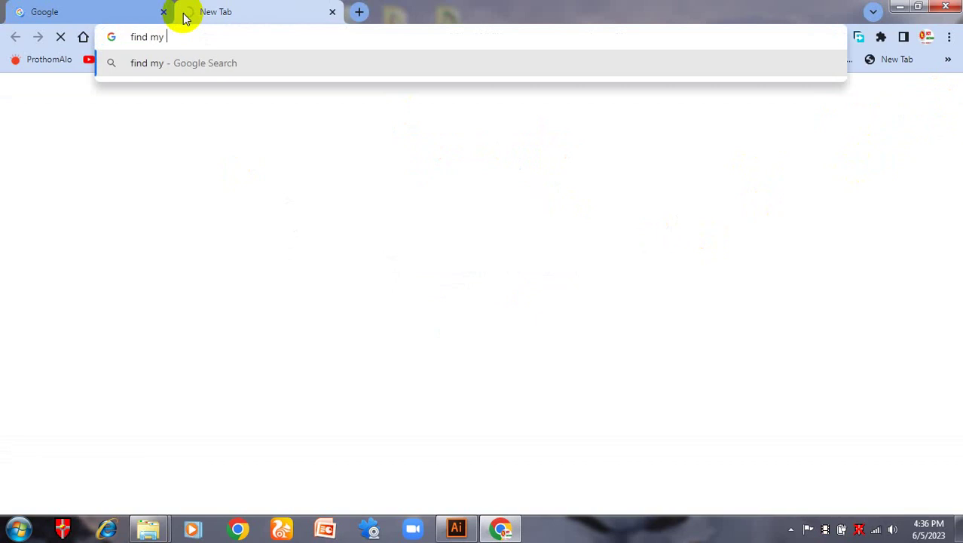
text( font)
key(Return)
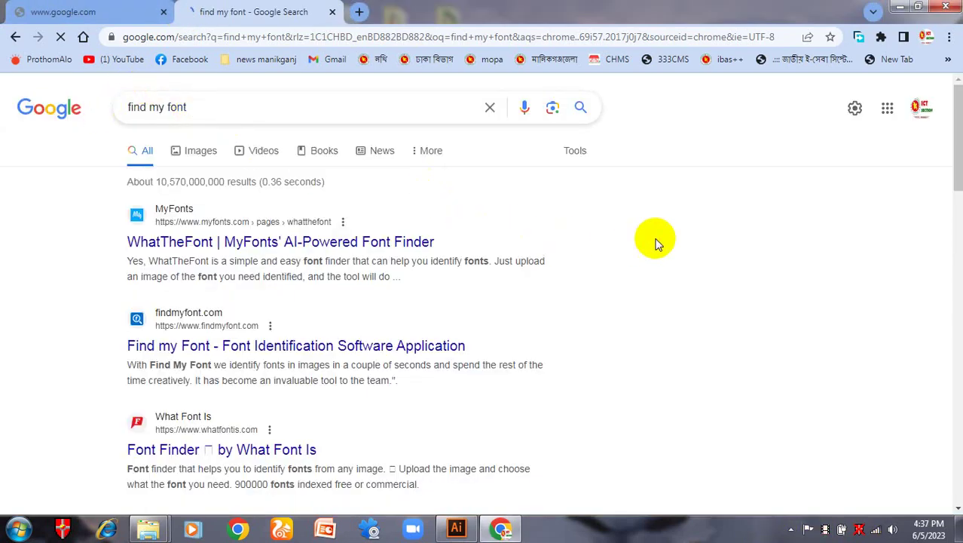
scroll(655, 228, down, 4)
scroll(653, 226, up, 4)
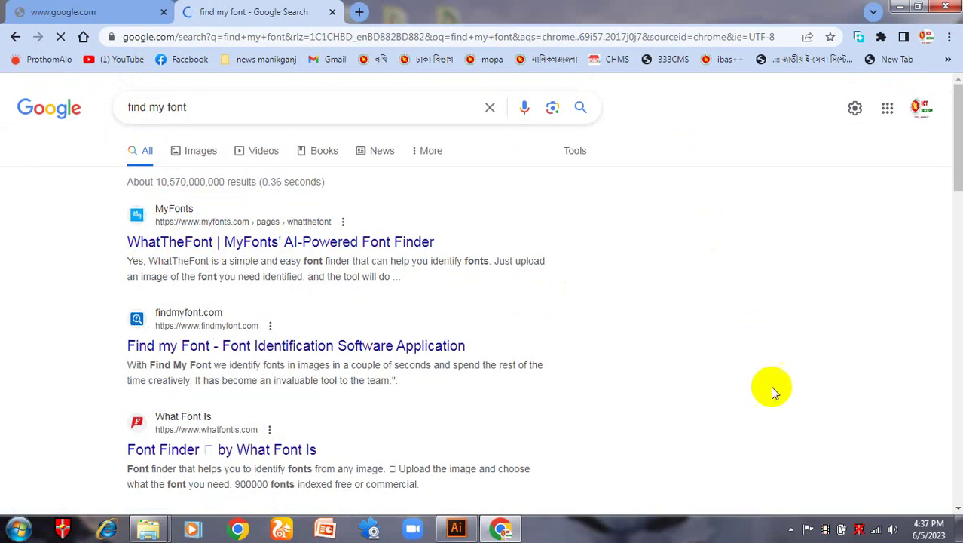
Look through the available wireless networks and switch the connection to the iPhone network.
click(859, 529)
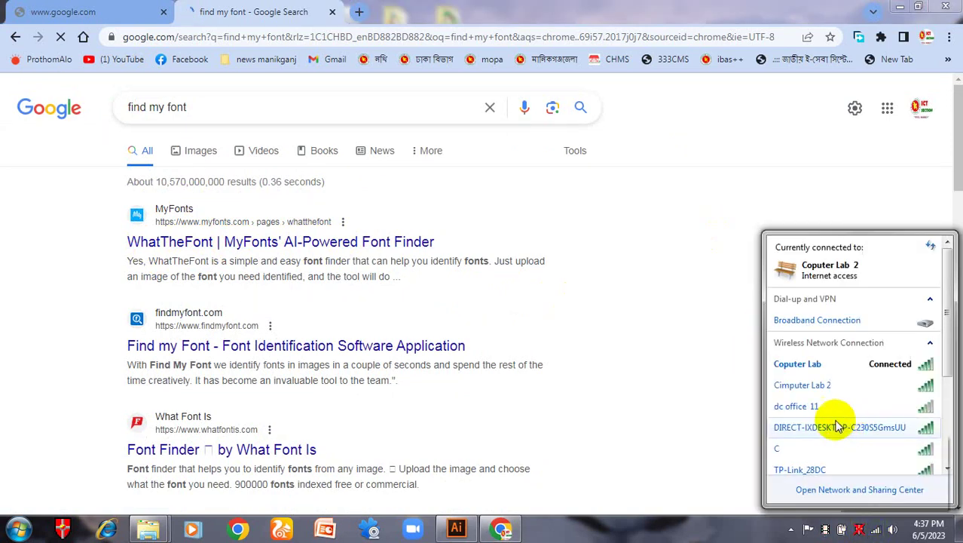
scroll(840, 419, down, 3)
scroll(838, 411, up, 5)
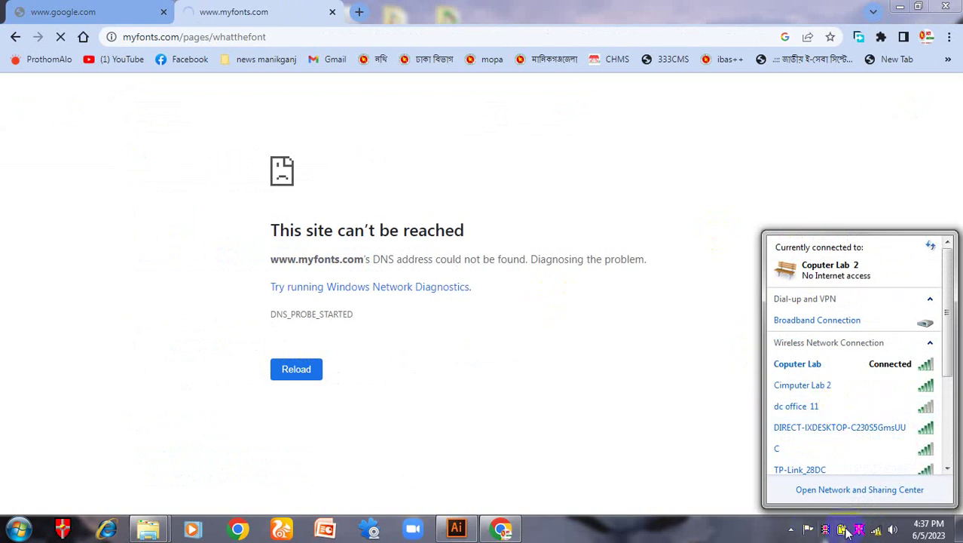
click(834, 407)
scroll(835, 429, down, 5)
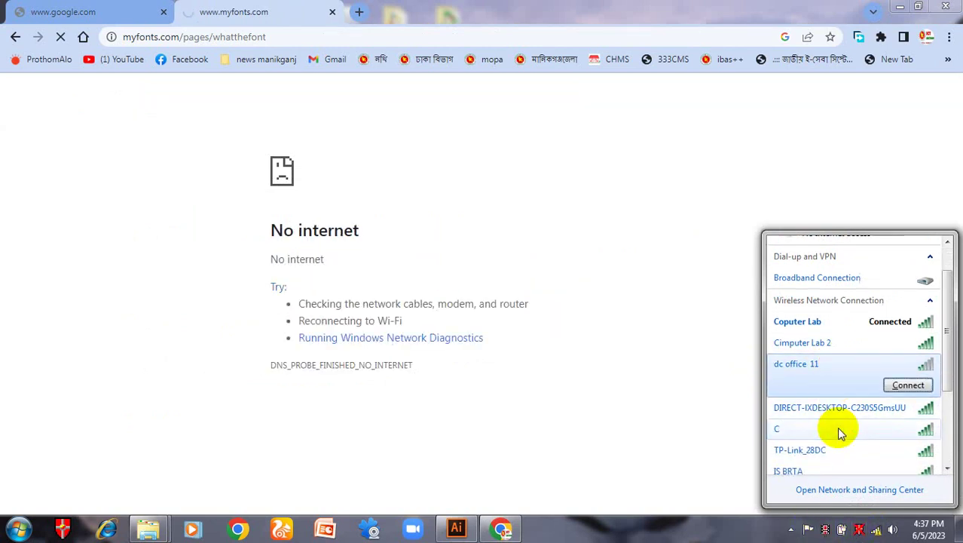
click(846, 528)
Reload the WhatTheFont page and check the status of the iPhone wireless connection.
right_click(418, 149)
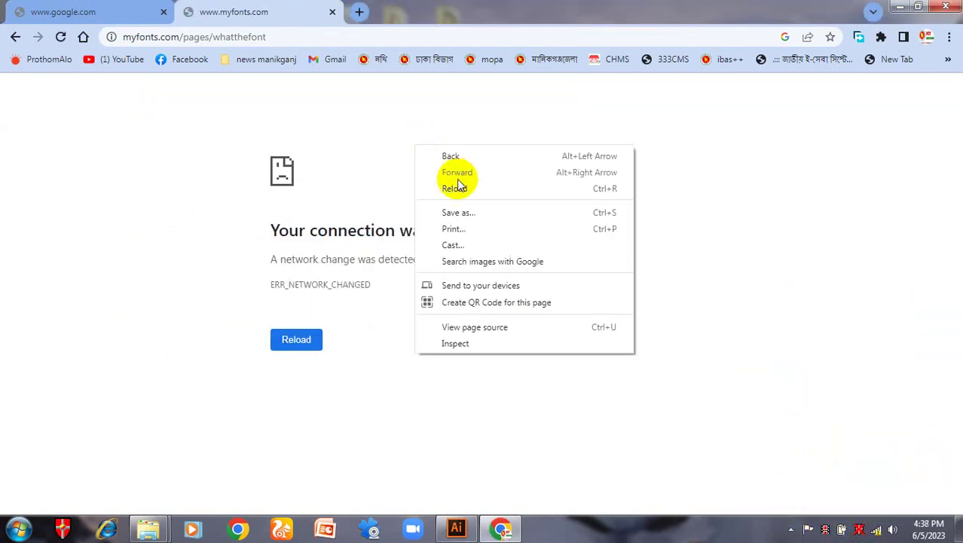
click(458, 186)
click(876, 531)
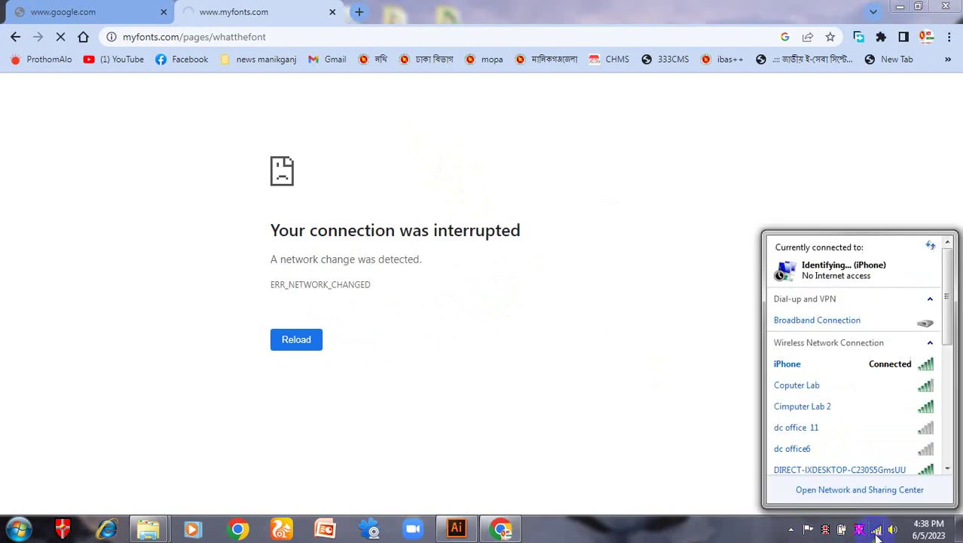
click(560, 294)
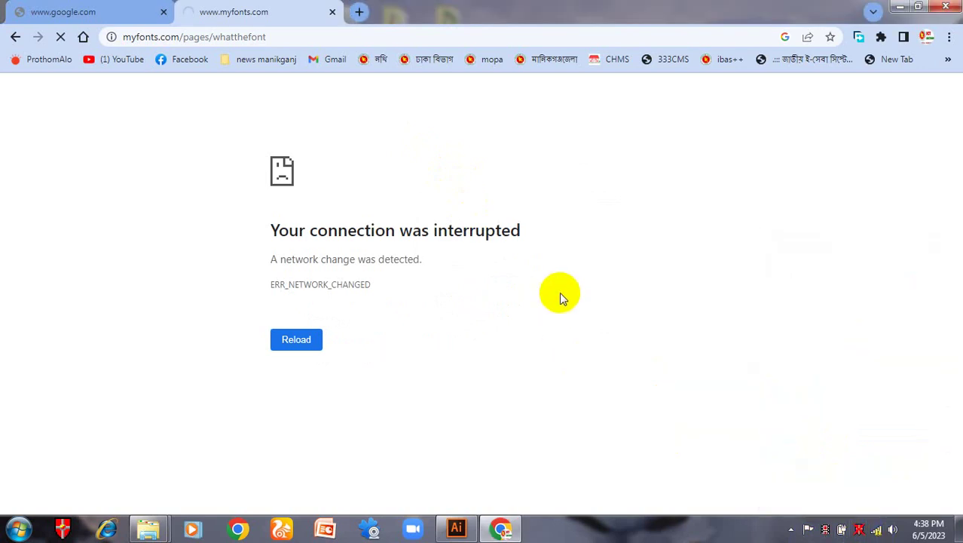
click(876, 530)
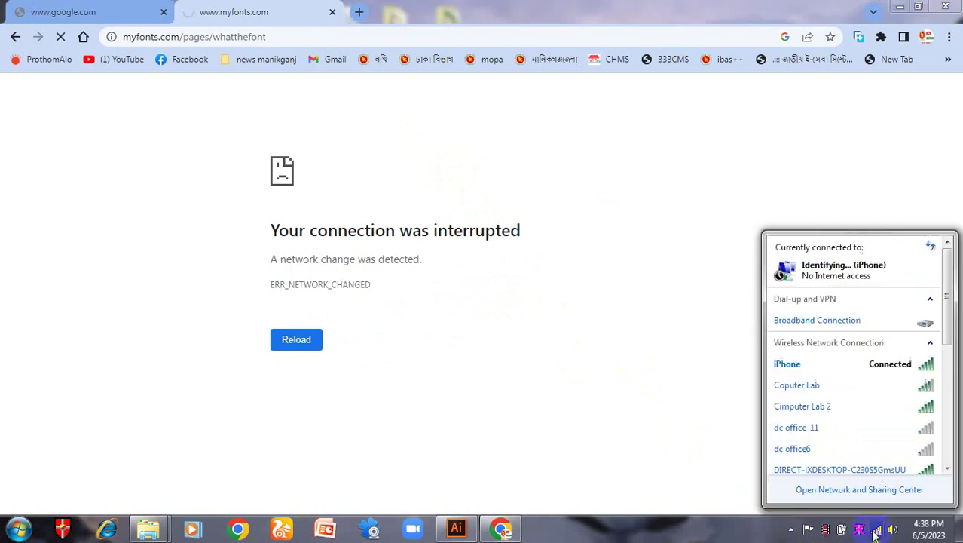
click(822, 366)
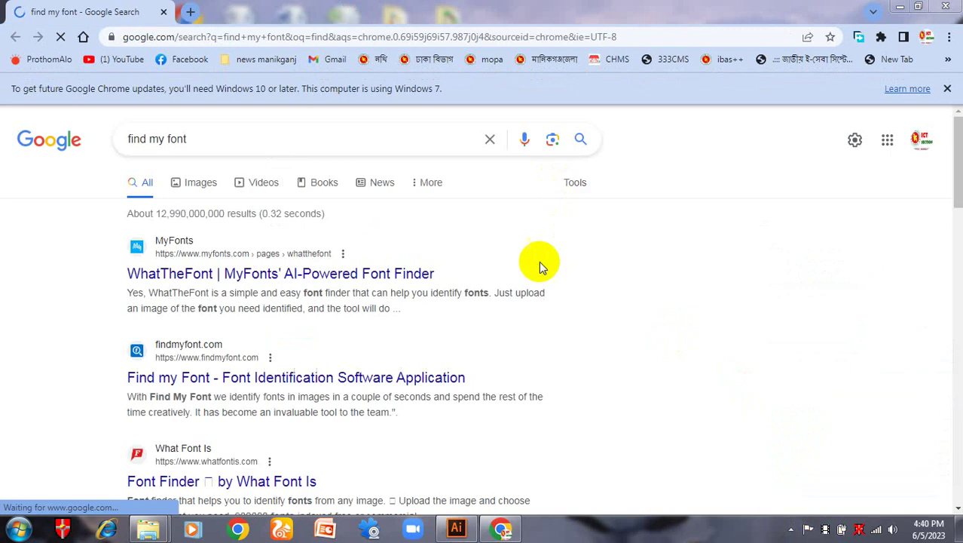
Open MyFonts' WhatTheFont page from the search results, accept its cookies, and go to the image upload area.
click(411, 274)
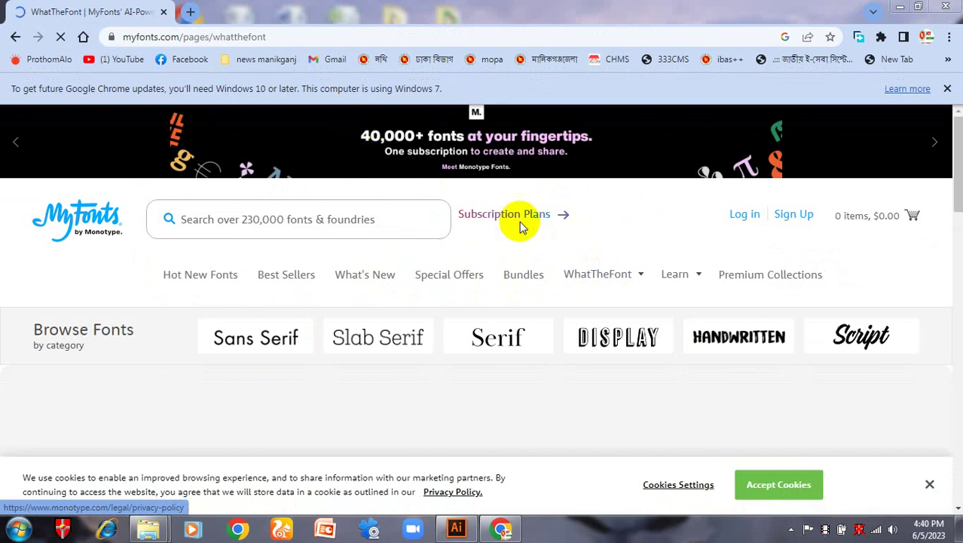
click(779, 486)
scroll(633, 240, down, 3)
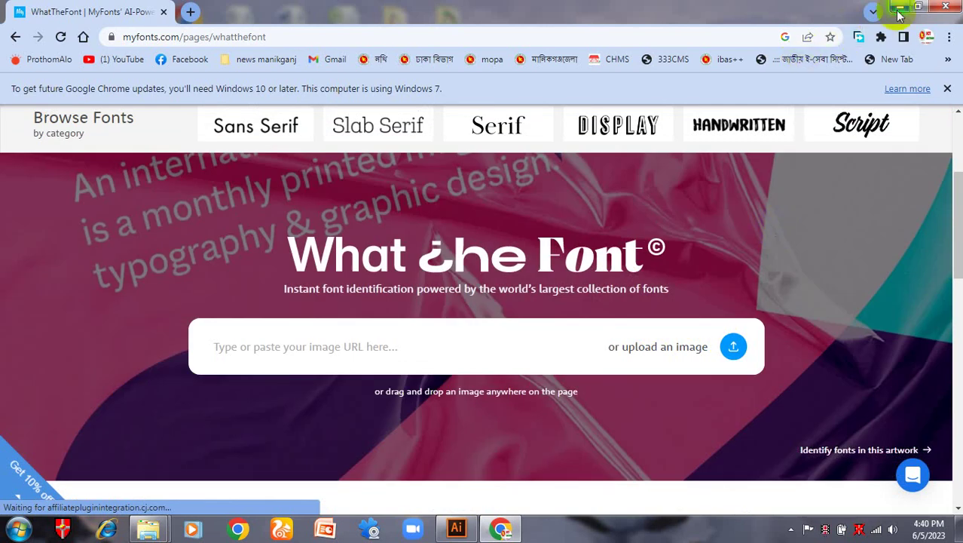
View the Screenshot_1 image from the desktop in Windows Photo Viewer, and return to Chrome.
click(899, 13)
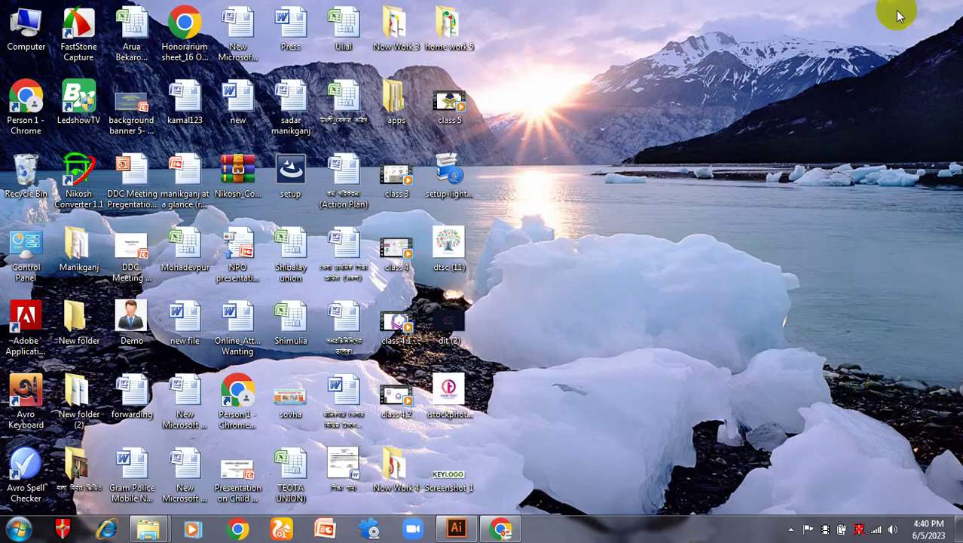
double_click(445, 479)
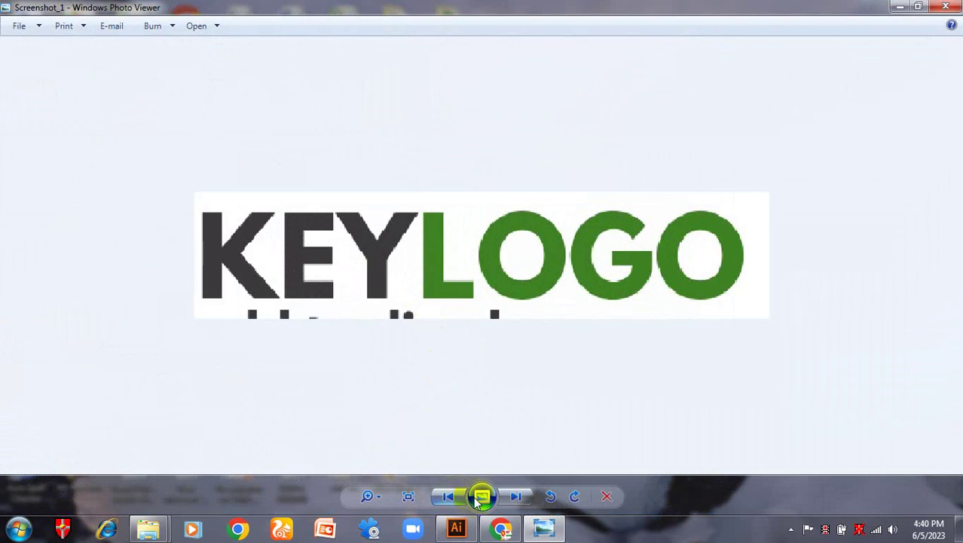
click(502, 528)
Dismiss the sign-up offer and upload the Screenshot_1 PNG from the Desktop to WhatTheFont.
click(740, 213)
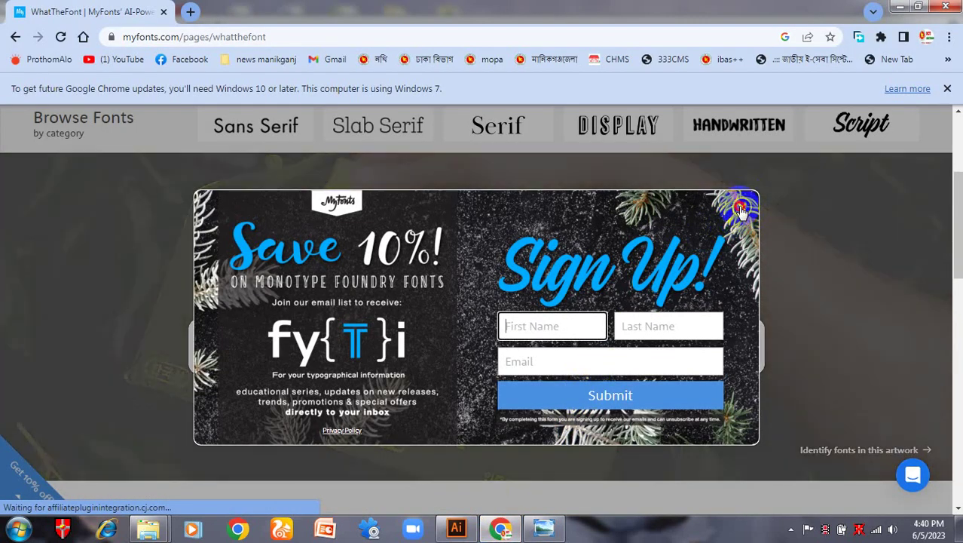
click(700, 349)
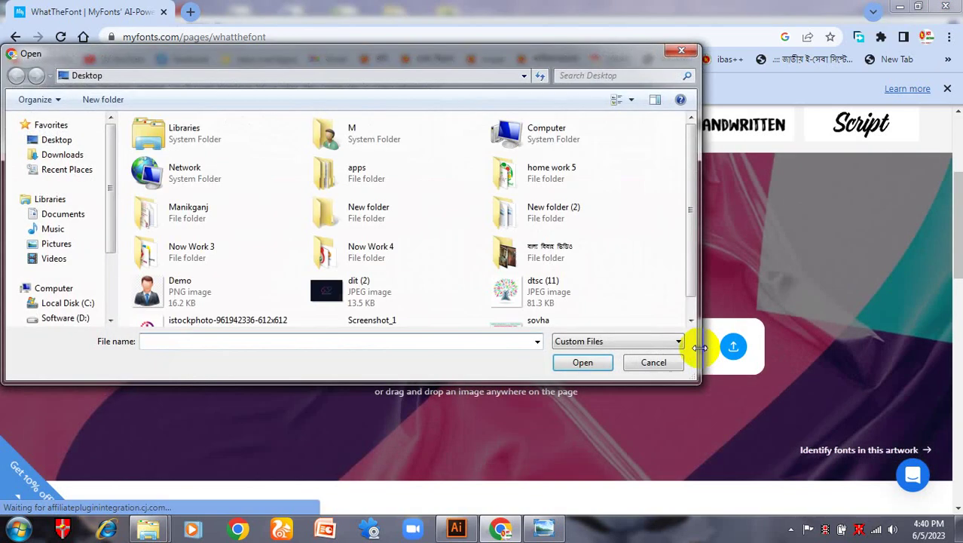
click(53, 141)
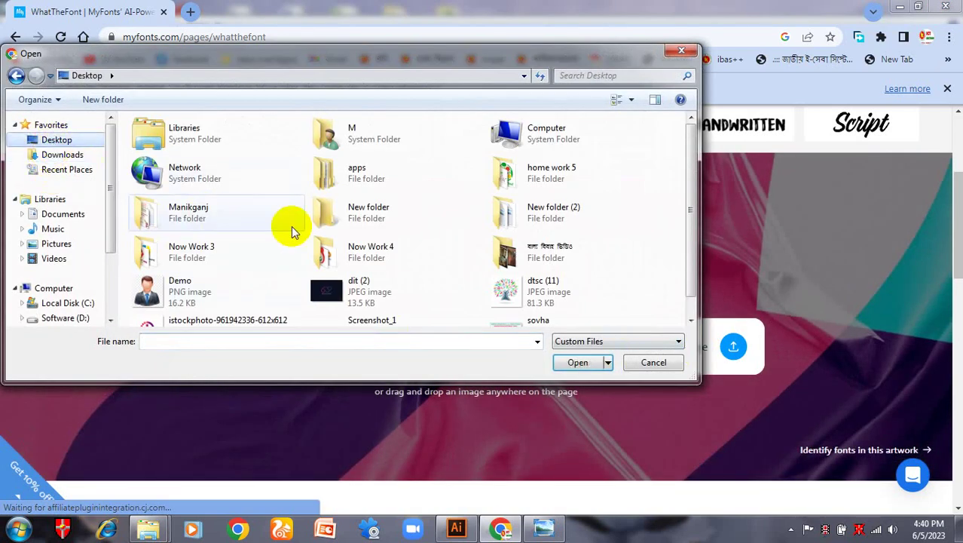
drag(689, 225, 689, 245)
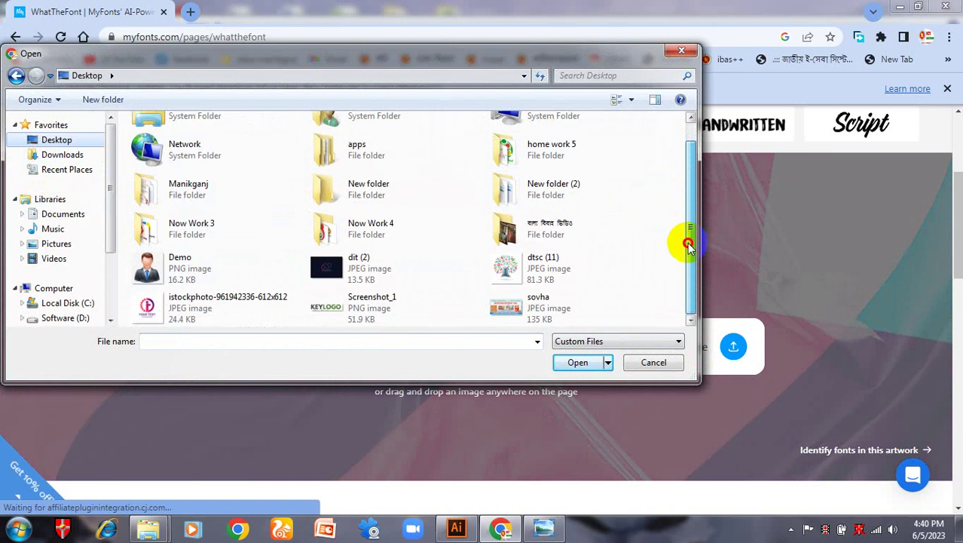
click(350, 311)
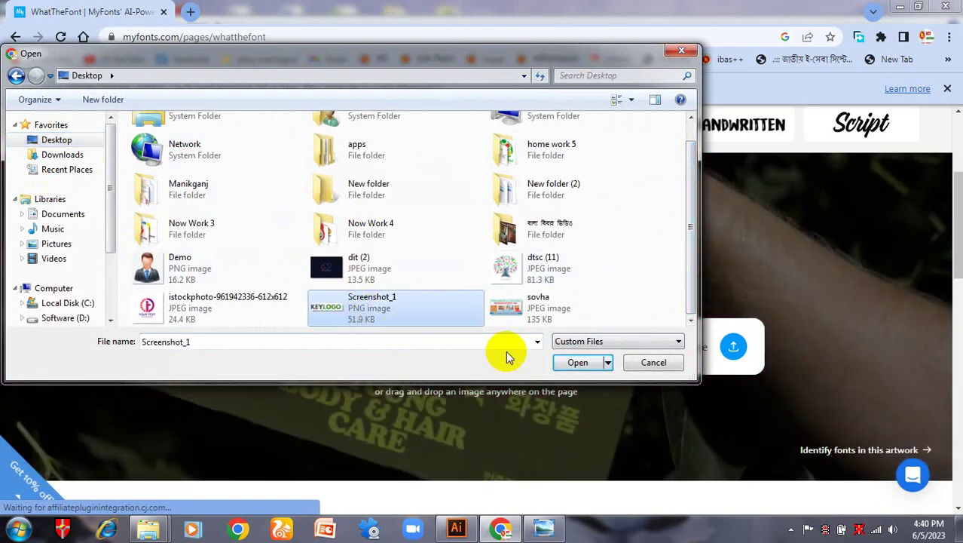
click(577, 361)
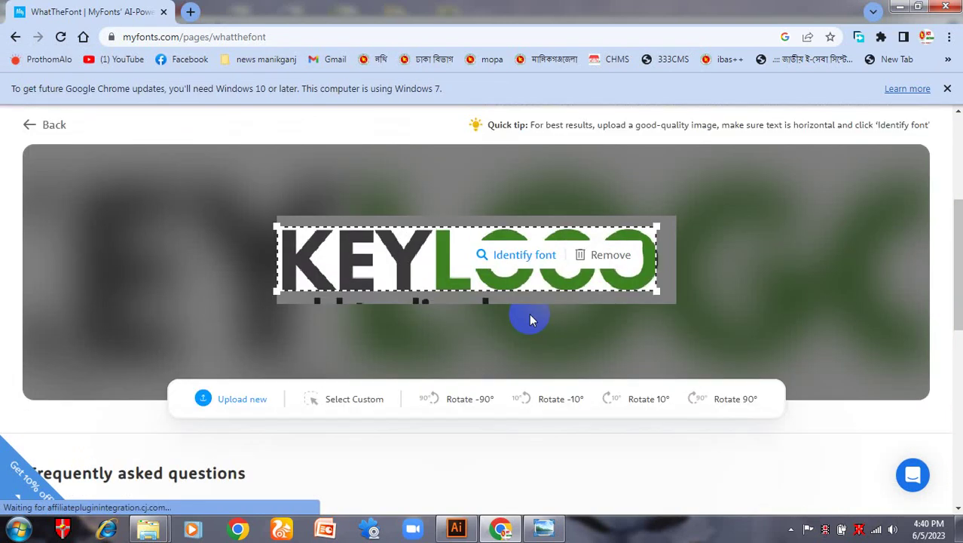
Identify the font of the selected KEYLOGO text and compare the suggested fonts with the Screenshot_1 image.
click(526, 257)
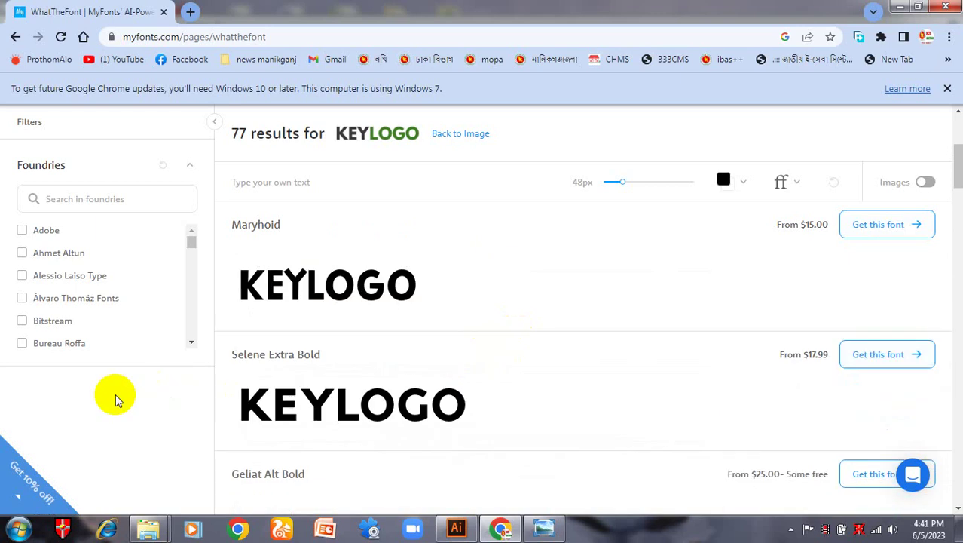
scroll(143, 393, down, 1)
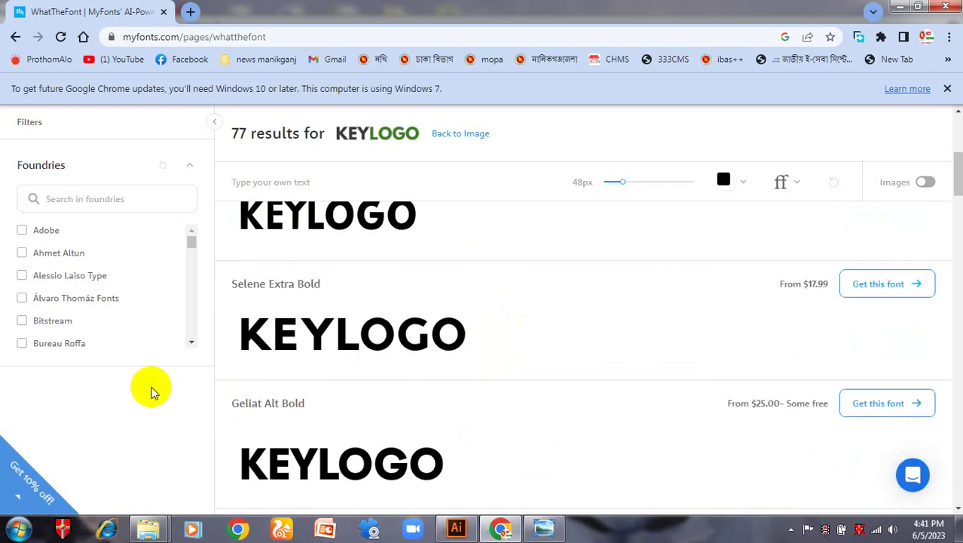
scroll(151, 392, up, 1)
click(543, 529)
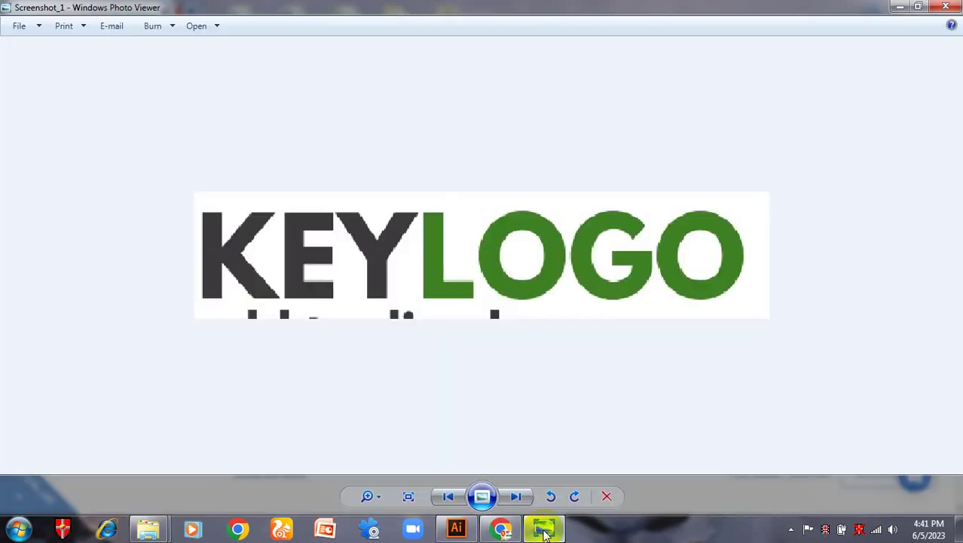
Return to Chrome and examine the suggested Selene Extra Bold, Geliat Alt Bold and Bauen Bold samples.
click(501, 529)
scroll(302, 354, down, 1)
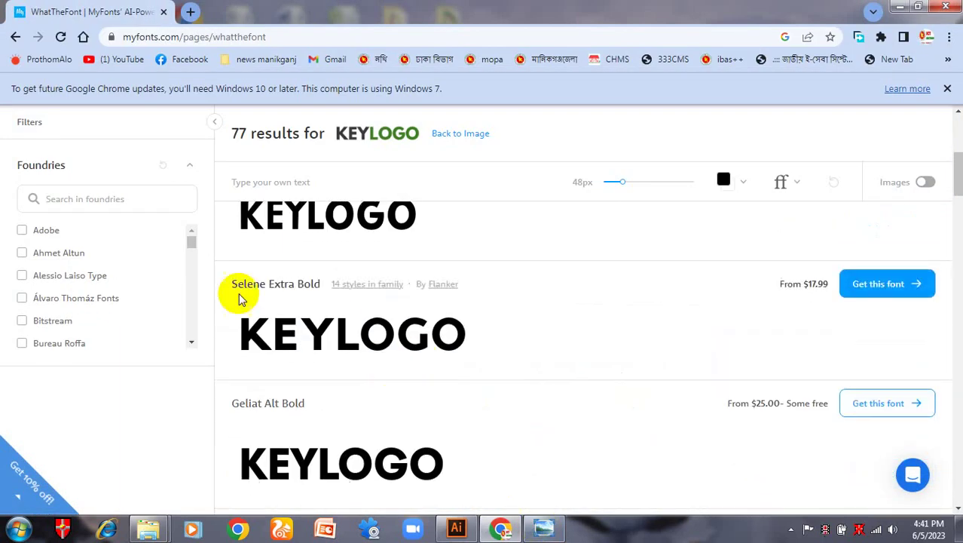
scroll(429, 339, down, 1)
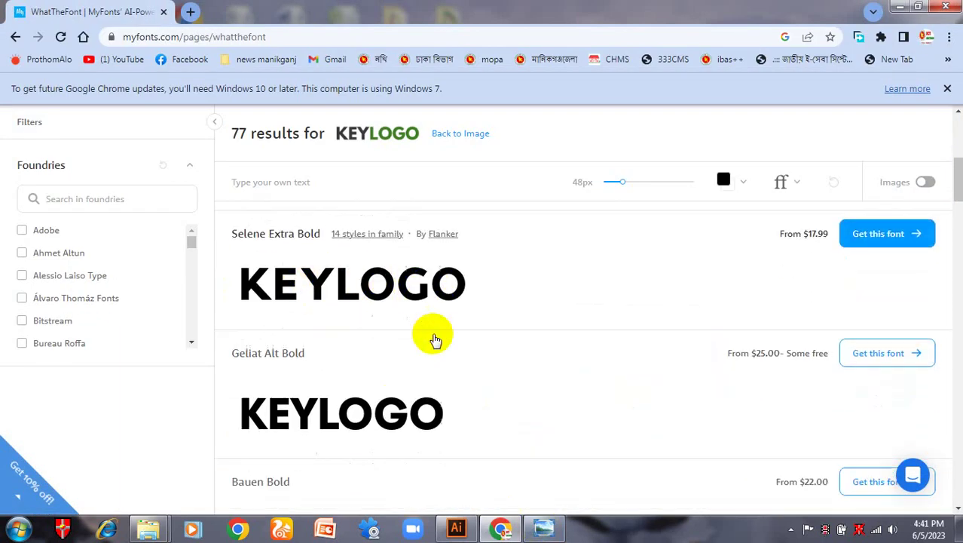
scroll(435, 339, down, 3)
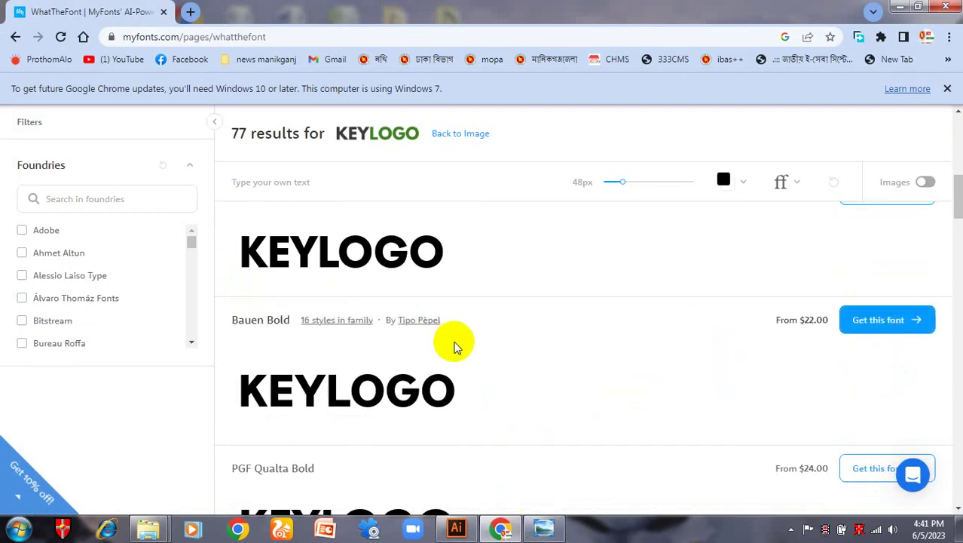
scroll(454, 347, down, 1)
scroll(455, 347, up, 4)
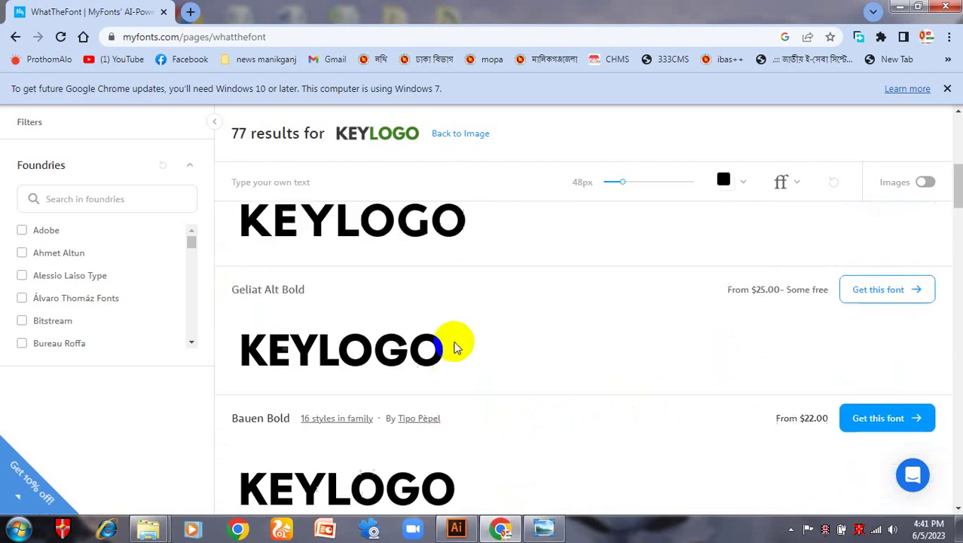
Compare the letter shapes of the Geliat Alt Bold sample and its neighbouring suggestions with the Screenshot_1 image.
click(545, 531)
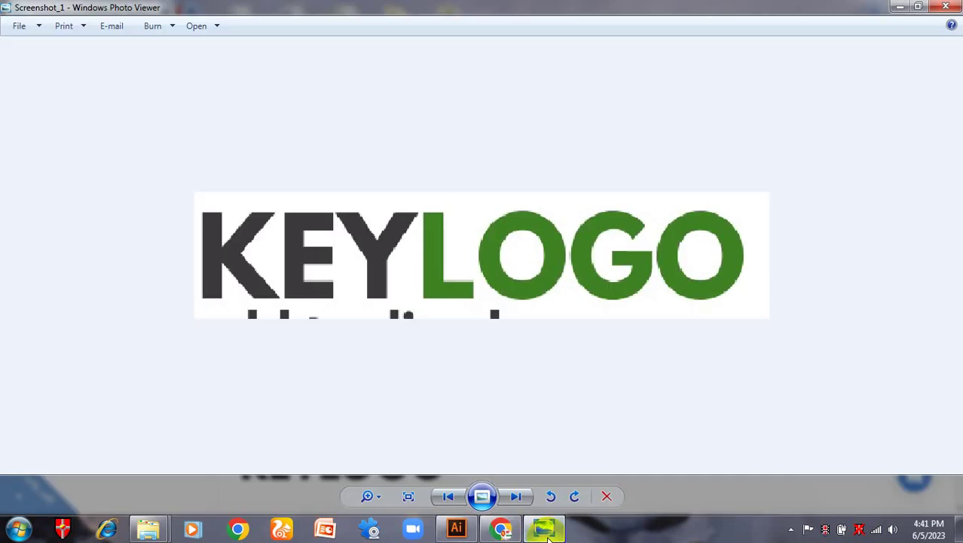
click(545, 531)
click(546, 531)
click(546, 531)
scroll(432, 389, up, 1)
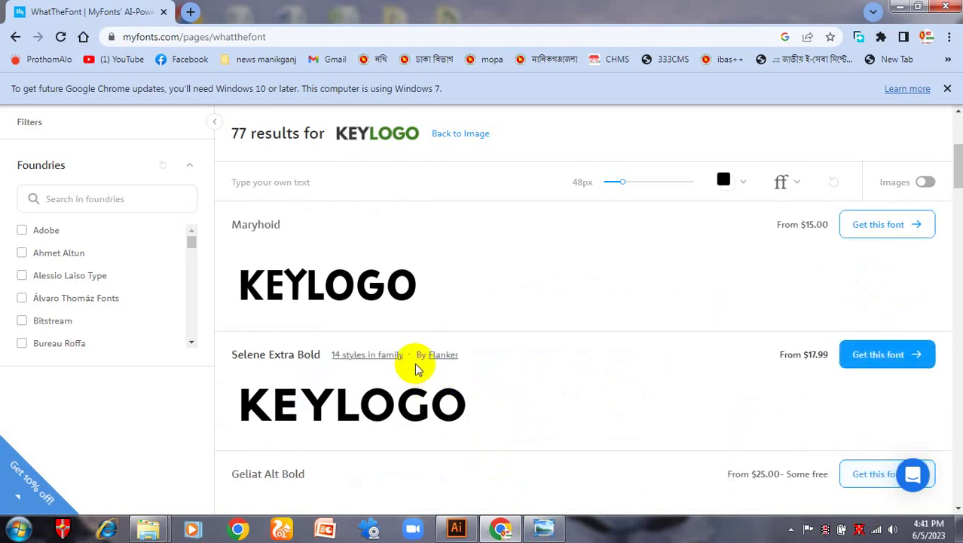
scroll(444, 370, down, 2)
scroll(446, 376, down, 2)
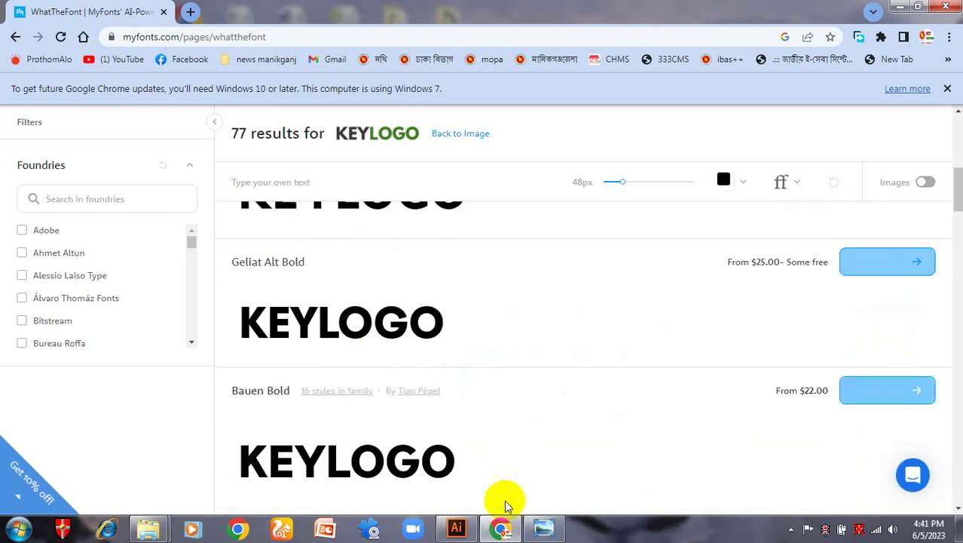
click(543, 529)
click(543, 530)
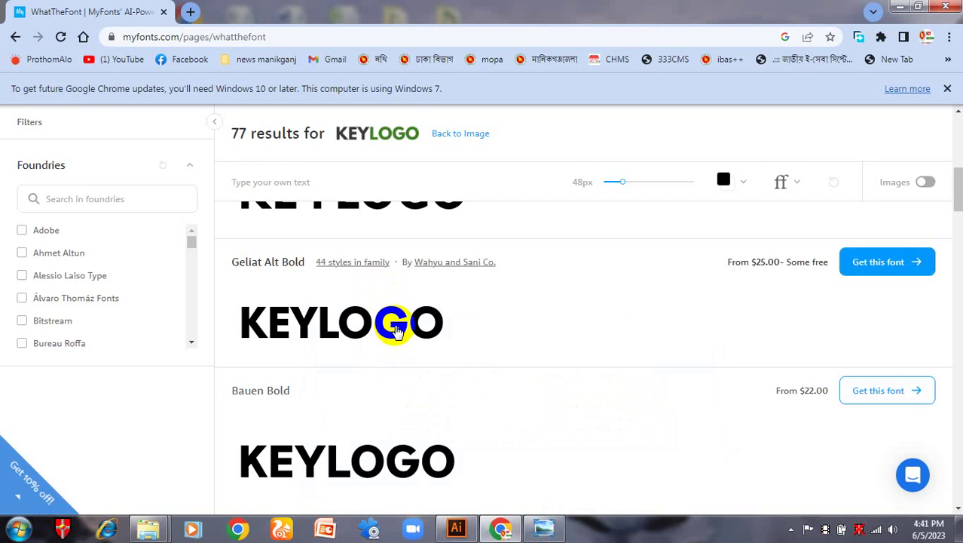
click(542, 529)
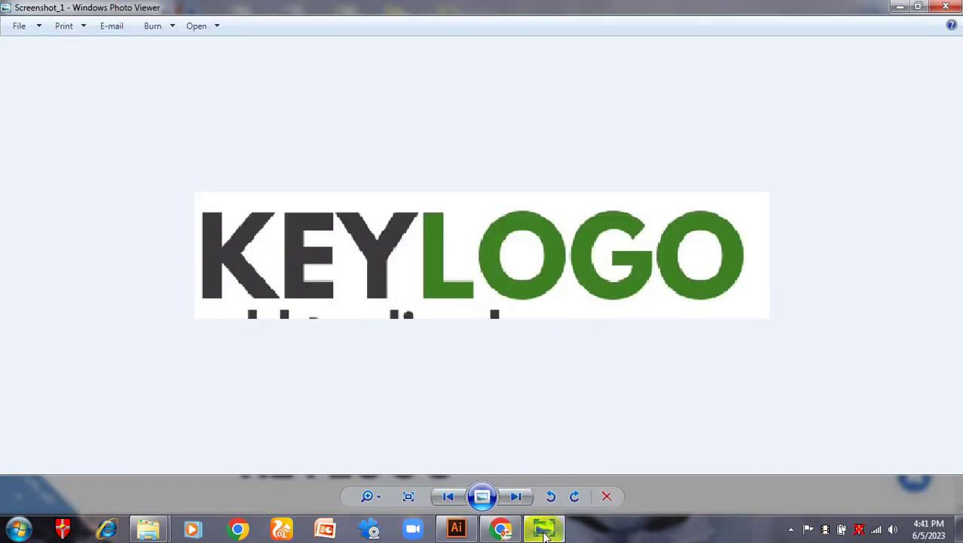
click(544, 531)
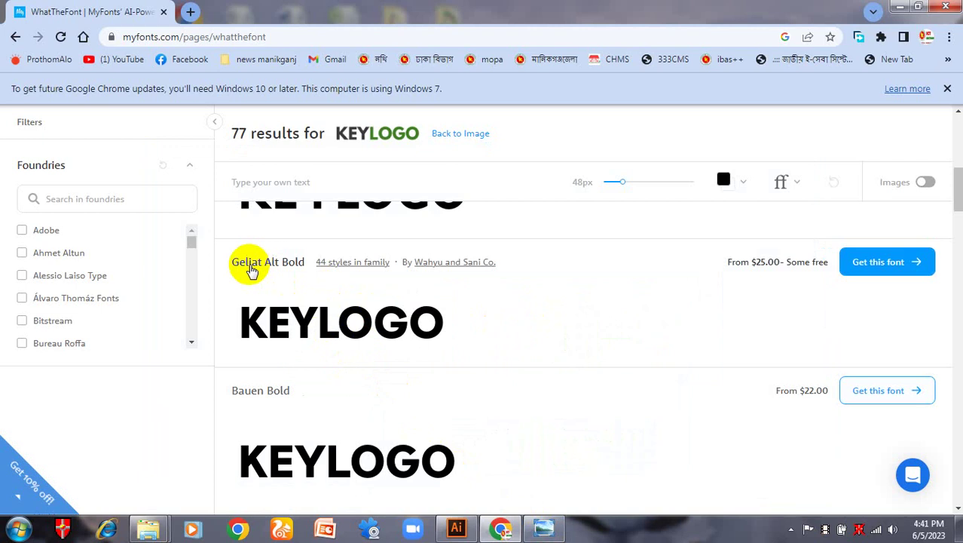
Open the Geliat Alt Bold product page from the font suggestions and check its price.
click(277, 269)
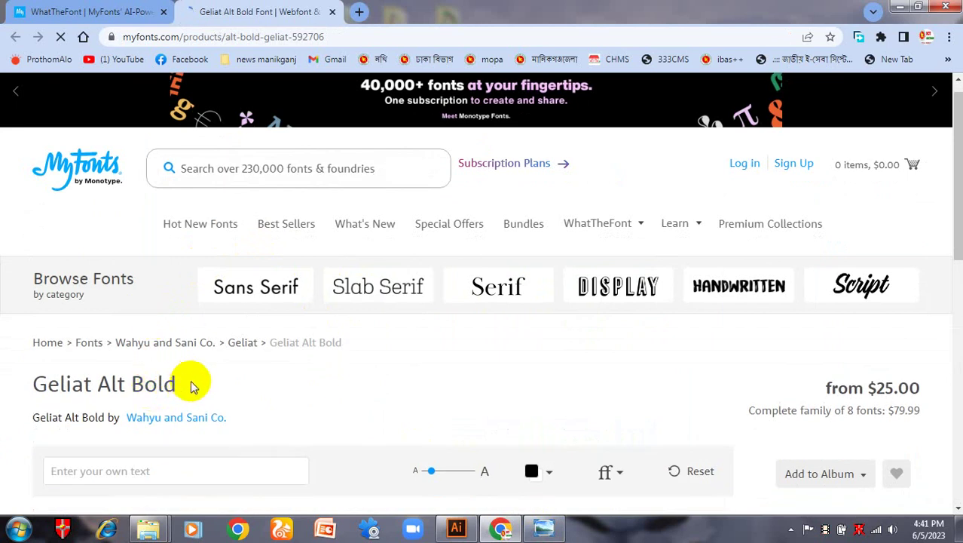
scroll(203, 377, down, 1)
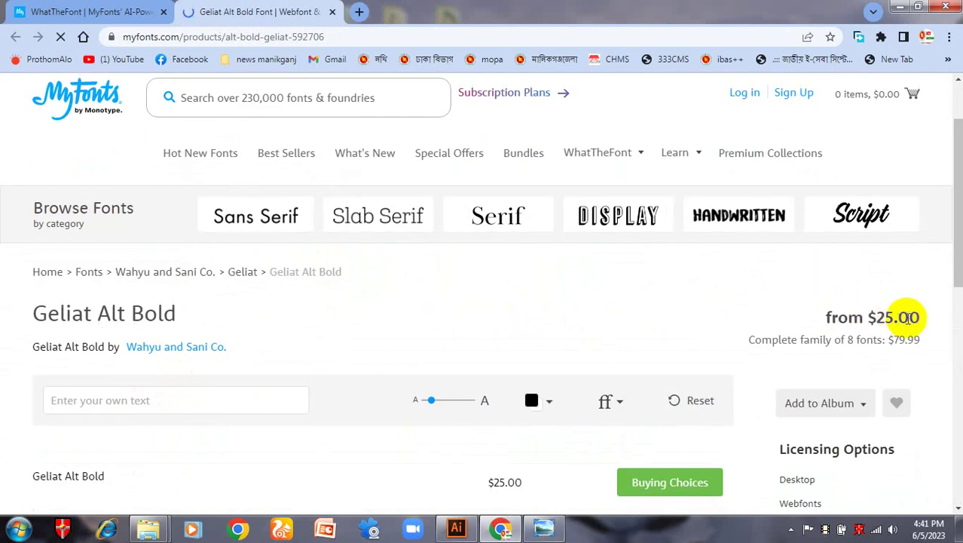
drag(910, 317, 867, 316)
click(872, 317)
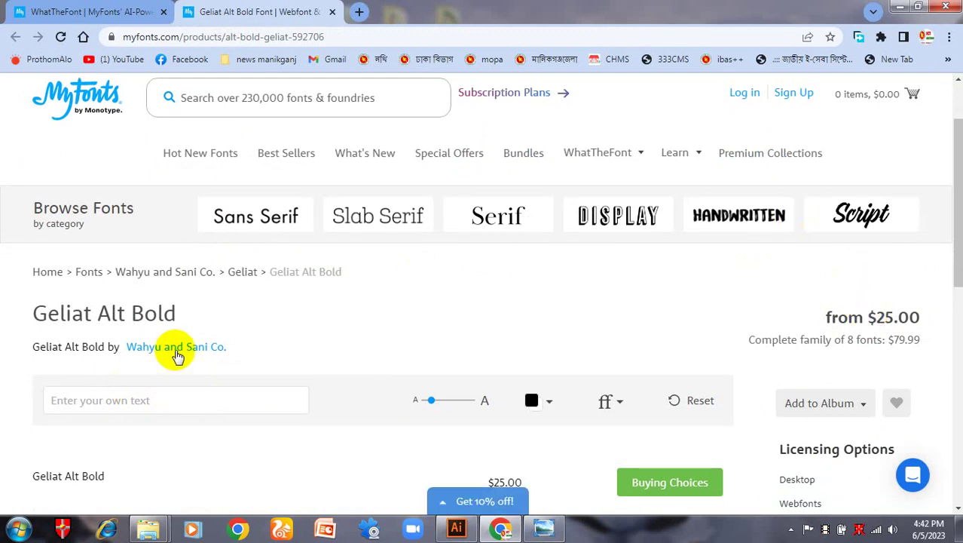
Copy the font name Geliat Alt Bold and search Google in a new tab for "geliat alt font free download".
drag(180, 322, 25, 322)
key(ctrl+c)
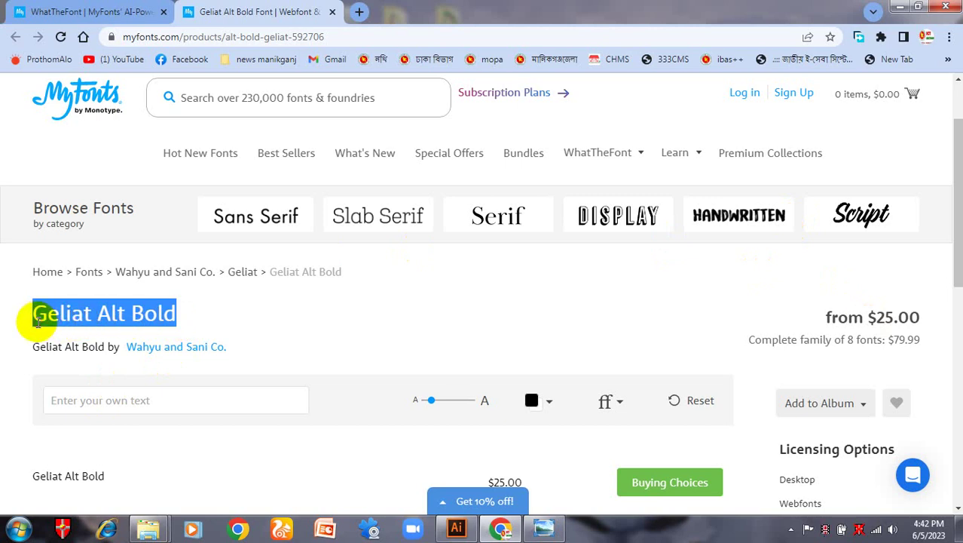
click(360, 13)
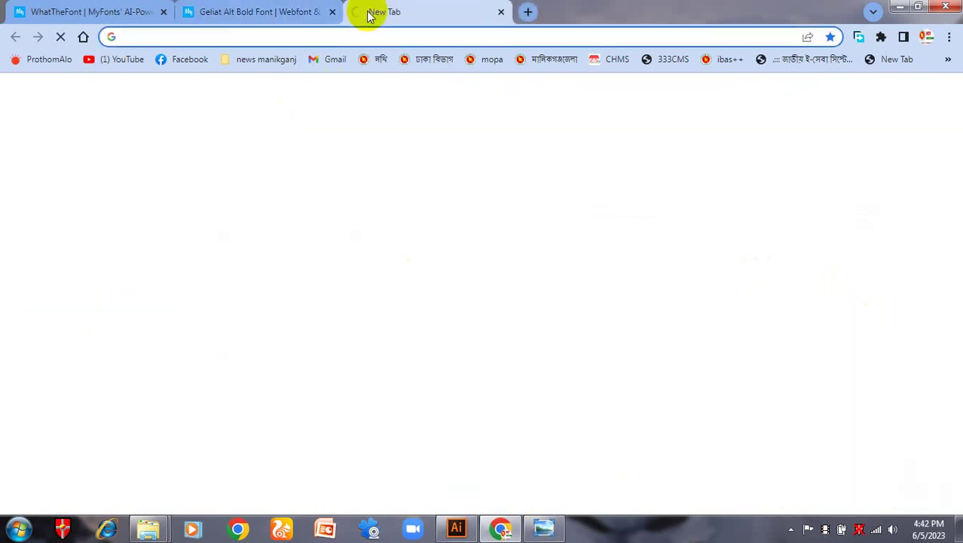
key(ctrl+v)
text(fr)
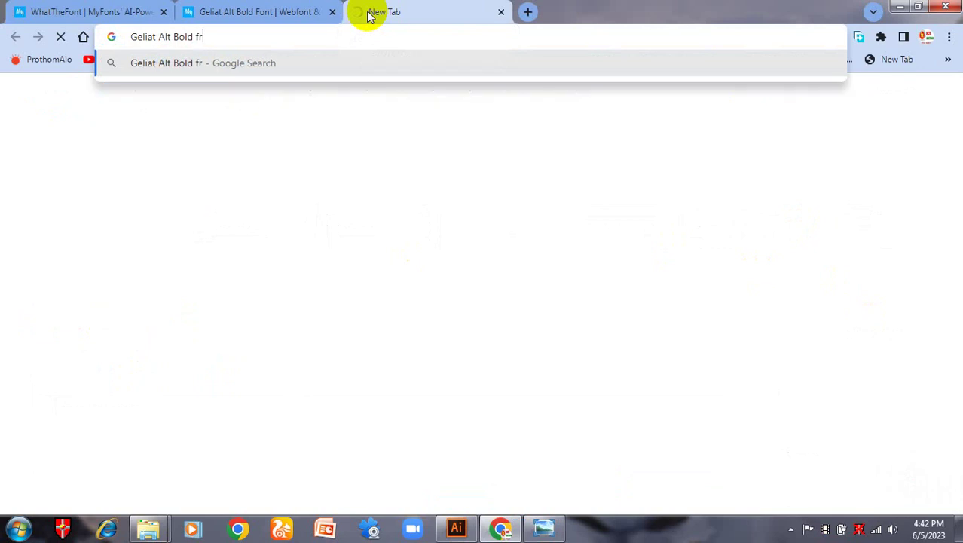
text(ee do)
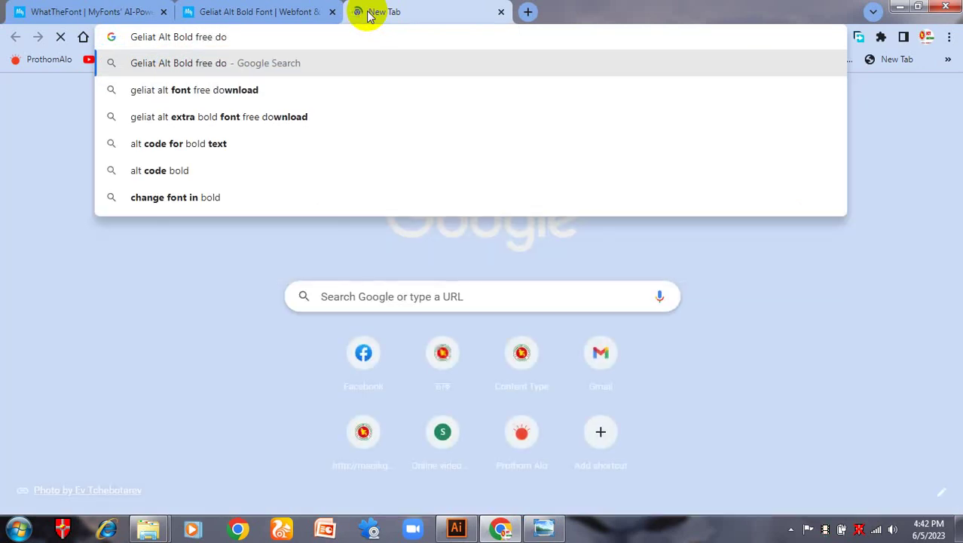
key(Down)
key(Return)
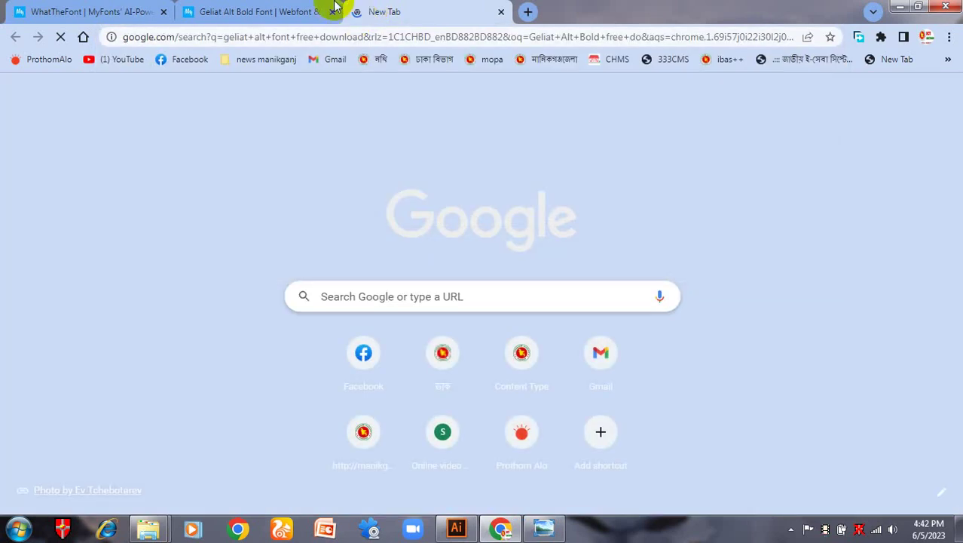
Review the price and buying options on the Geliat Alt Bold page against the free-download search results.
click(261, 9)
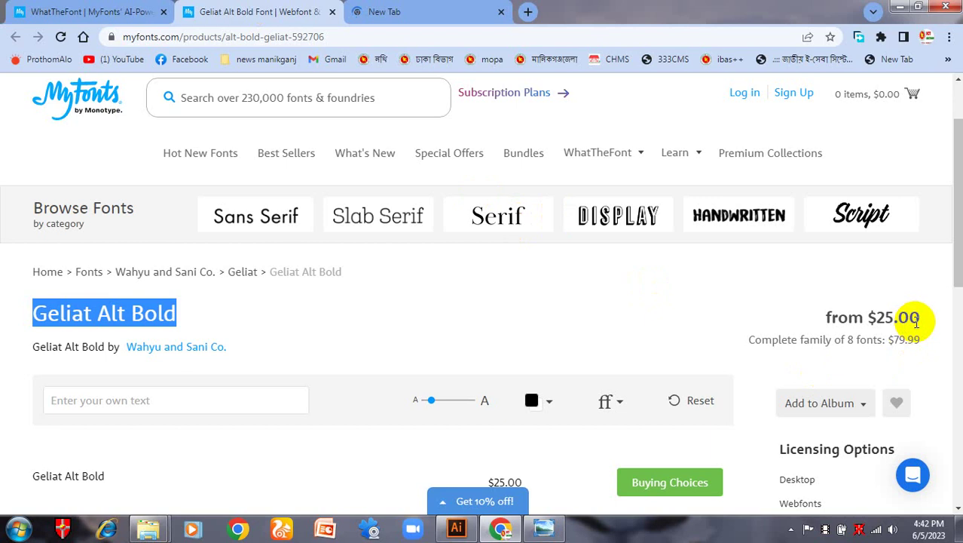
drag(915, 318, 865, 317)
click(883, 316)
scroll(673, 286, down, 3)
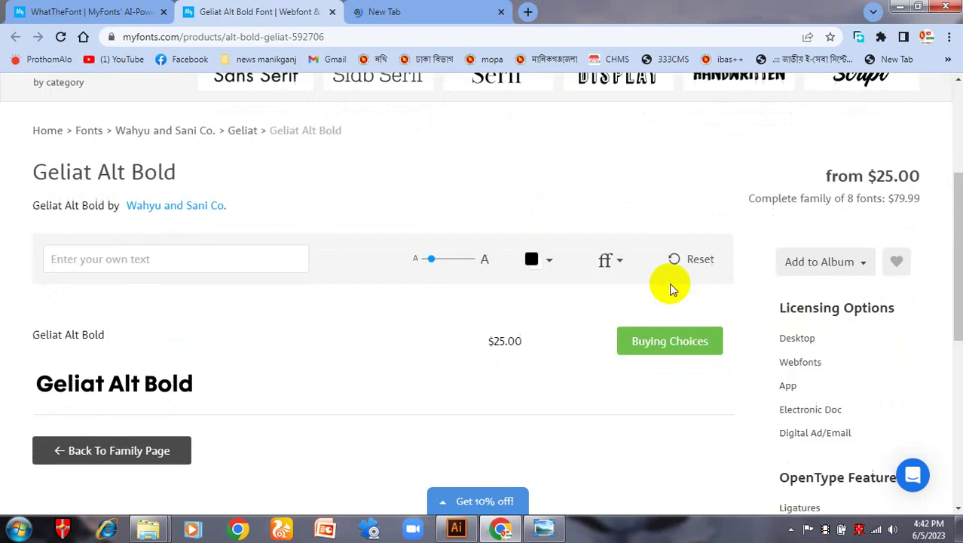
scroll(327, 318, up, 5)
click(400, 18)
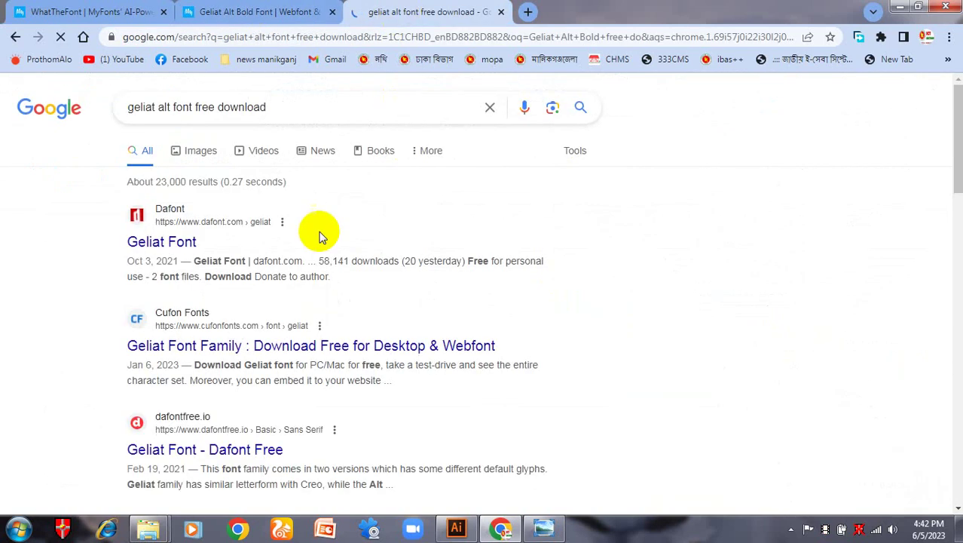
click(300, 7)
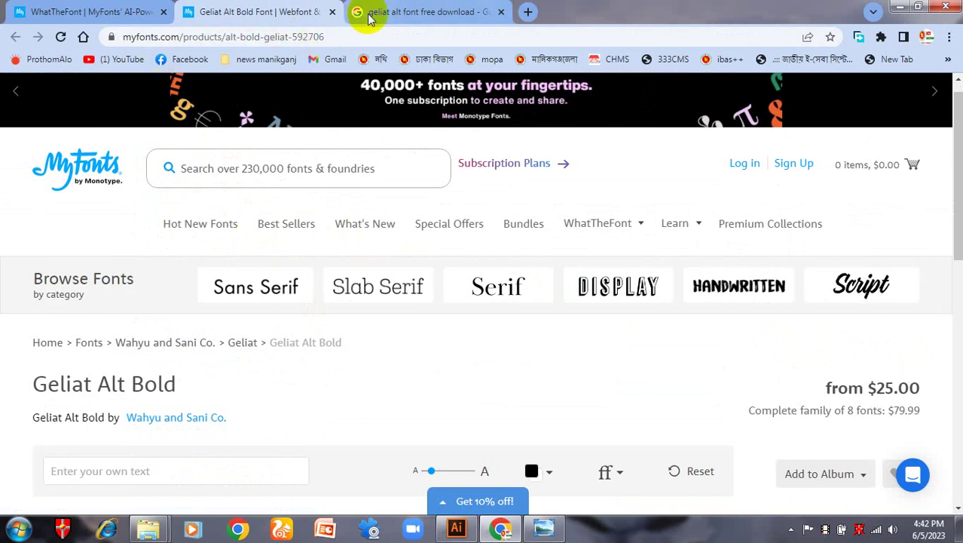
Open the Dafont, Cufon Fonts and dafontfree.io Geliat results from the Google search in separate new tabs.
click(391, 12)
right_click(164, 249)
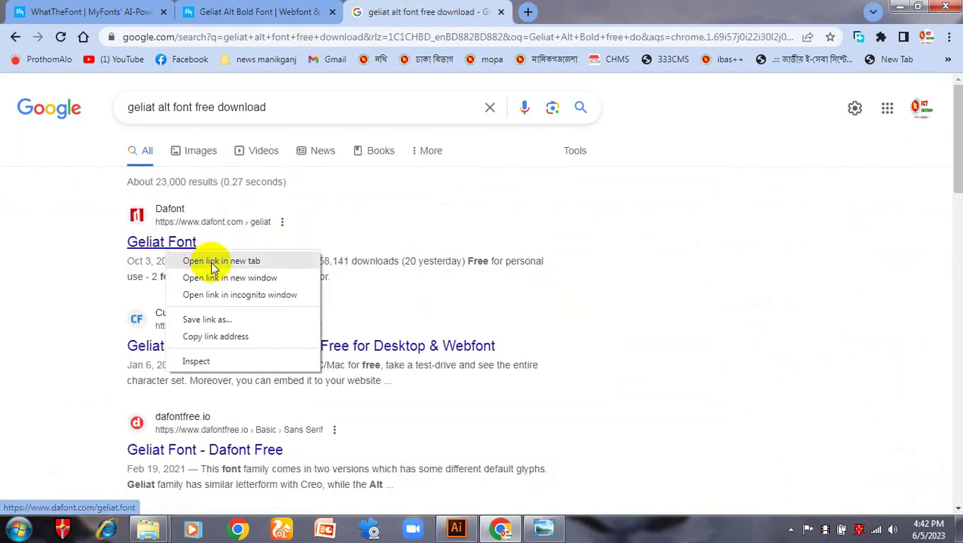
click(214, 264)
scroll(214, 265, down, 1)
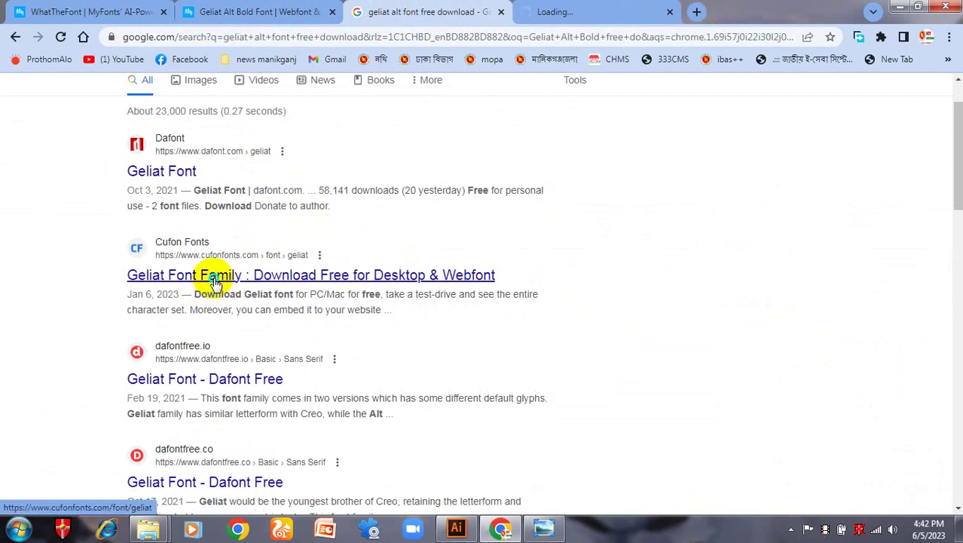
right_click(216, 281)
click(278, 291)
scroll(242, 307, down, 1)
right_click(243, 313)
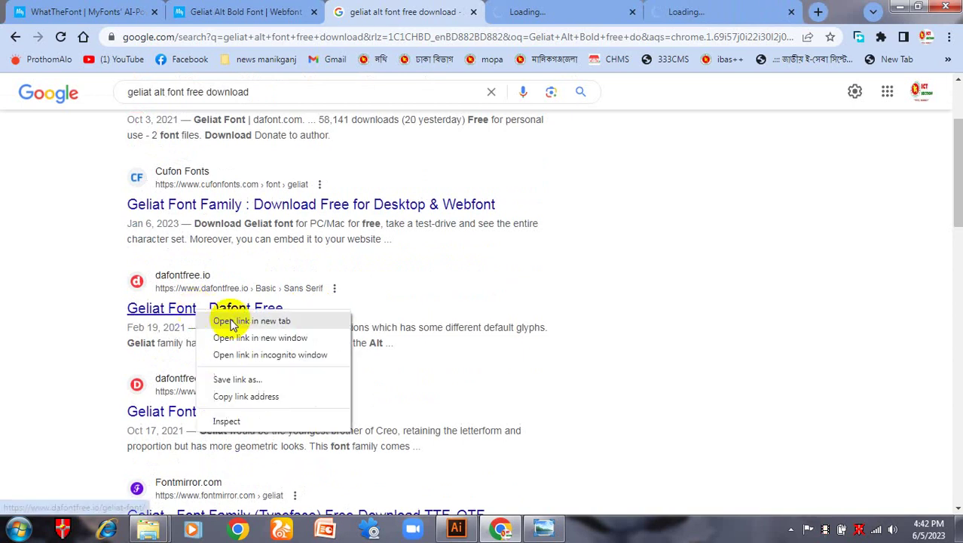
click(250, 323)
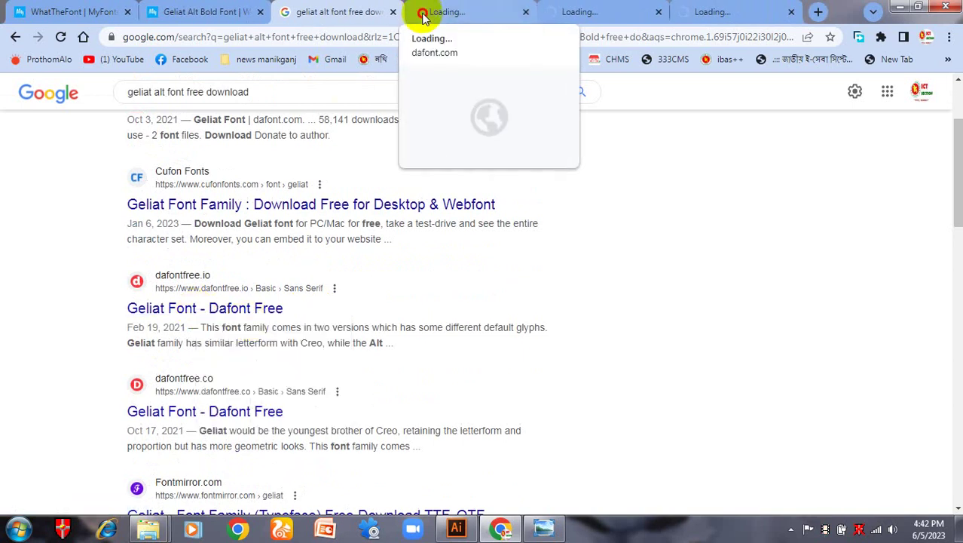
Review the Geliat font on its Dafont page and download geliat.zip.
click(425, 10)
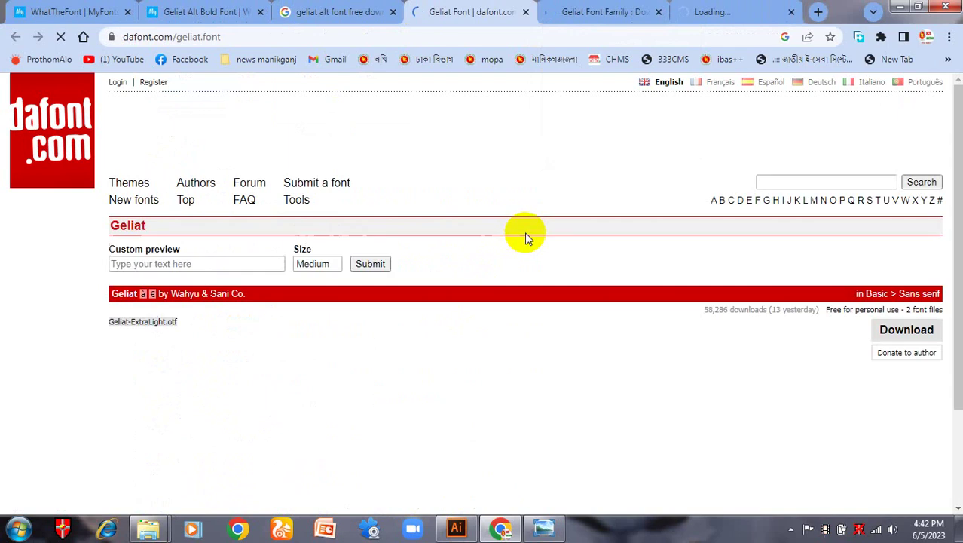
scroll(347, 317, down, 2)
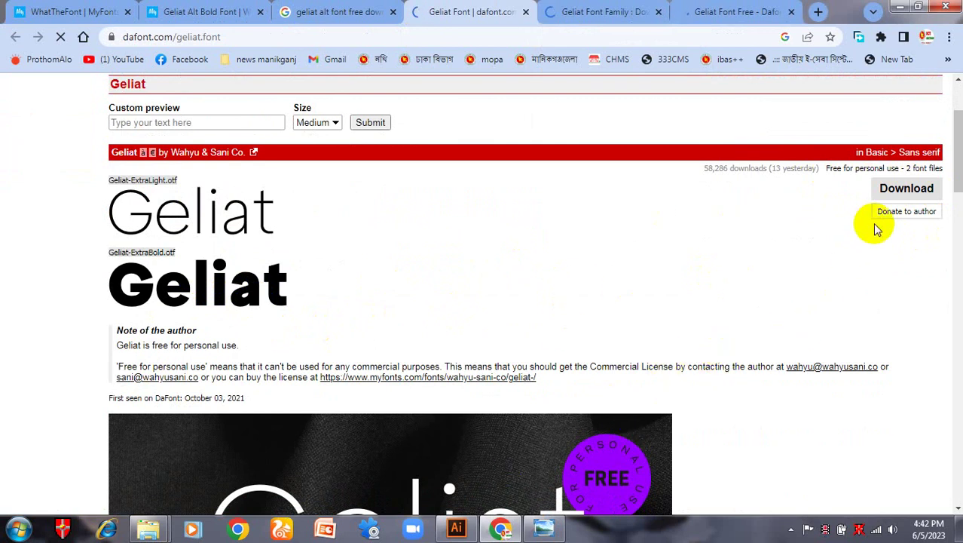
scroll(756, 251, down, 3)
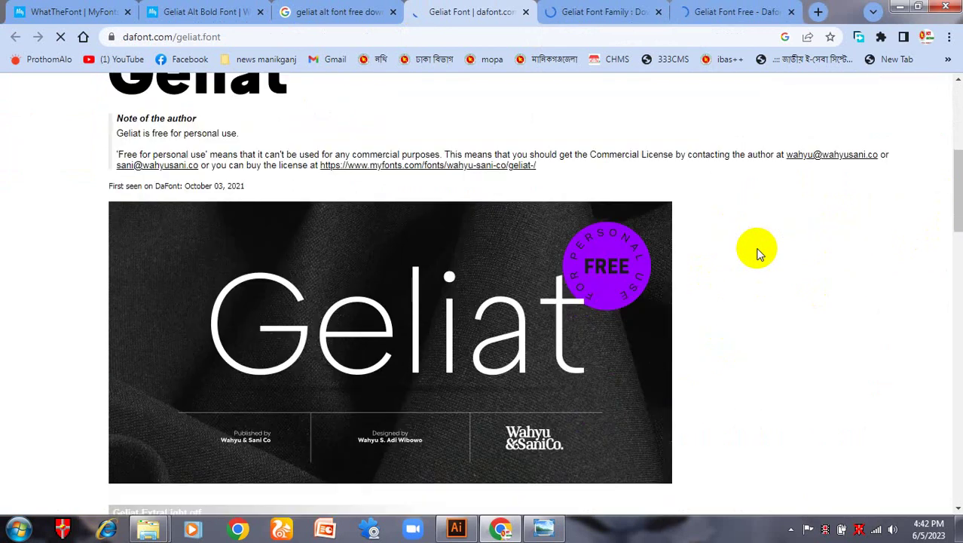
scroll(757, 252, up, 5)
scroll(757, 251, down, 2)
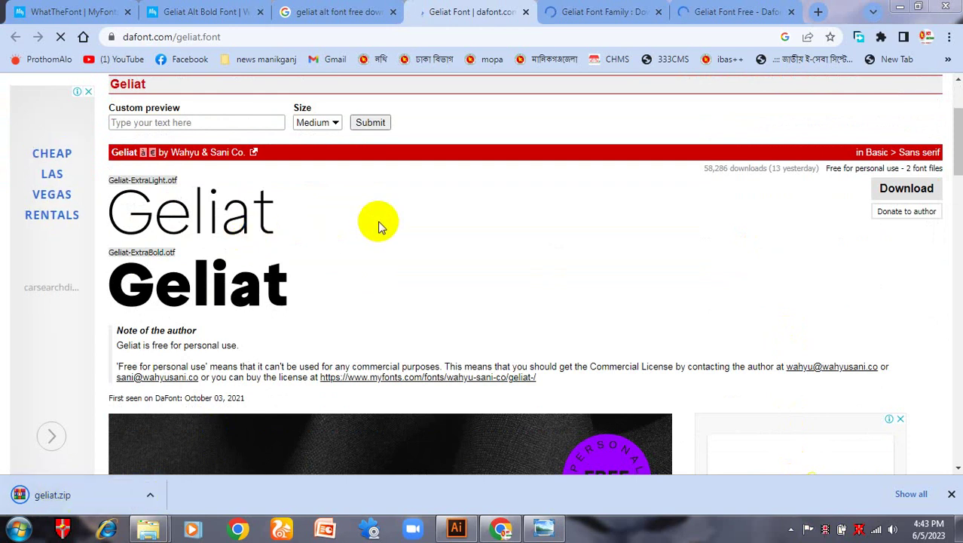
Show the downloaded geliat.zip in its folder, refresh the folder and enlarge the file icons.
click(151, 494)
click(188, 446)
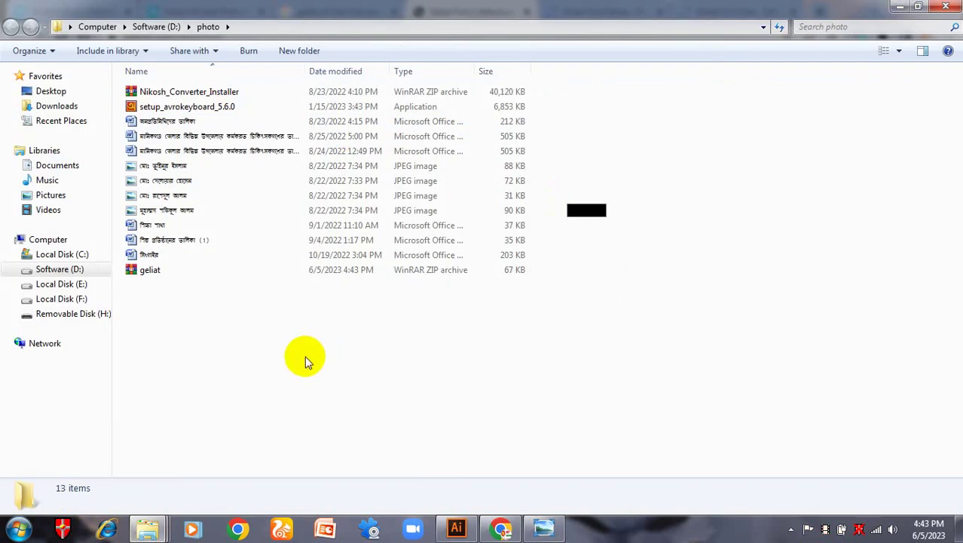
right_click(275, 333)
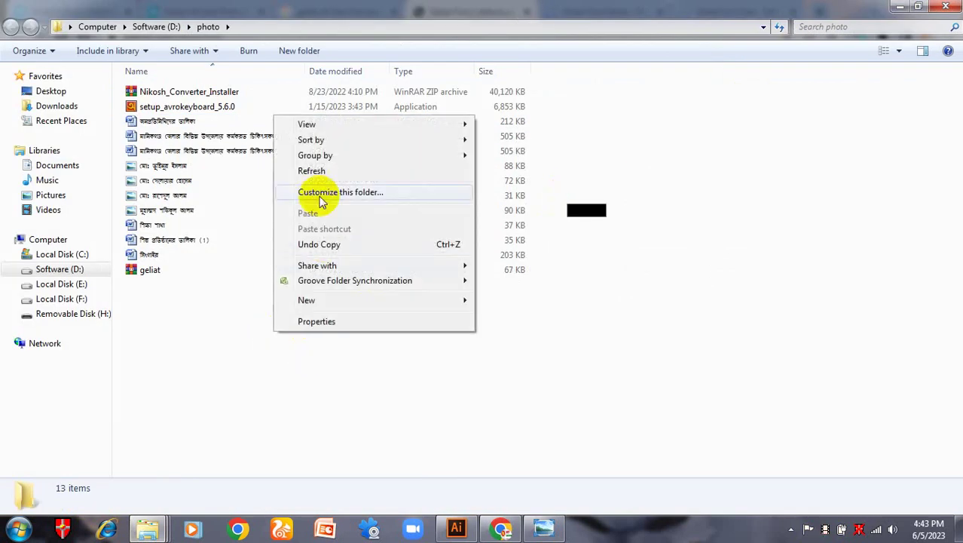
click(316, 171)
ctrl+scroll(146, 108, up, 3)
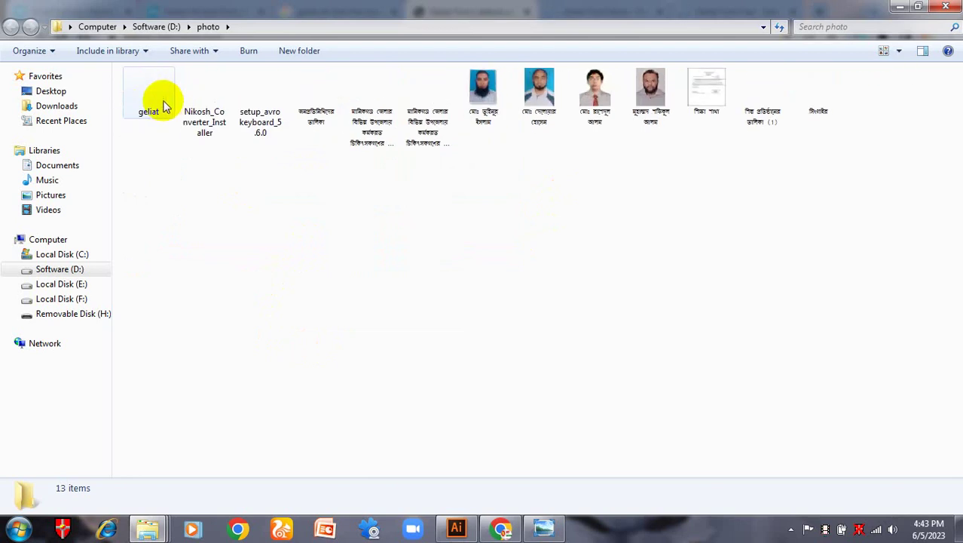
Extract the geliat archive into its current folder and refresh the file list.
click(157, 99)
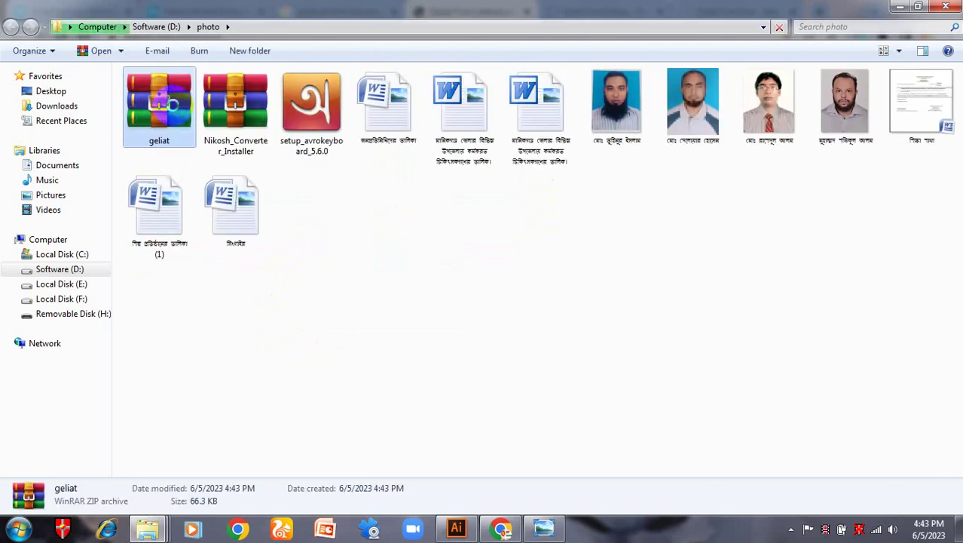
right_click(160, 101)
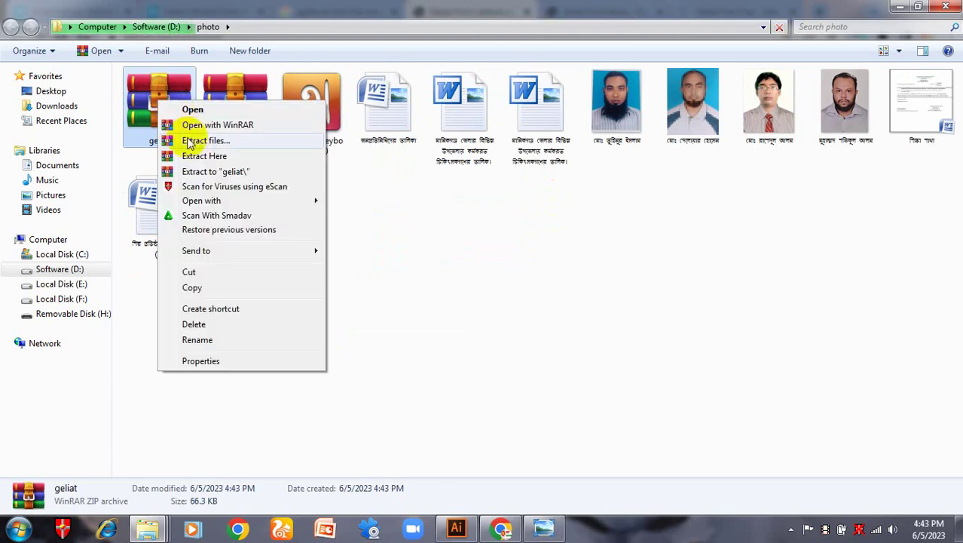
click(235, 156)
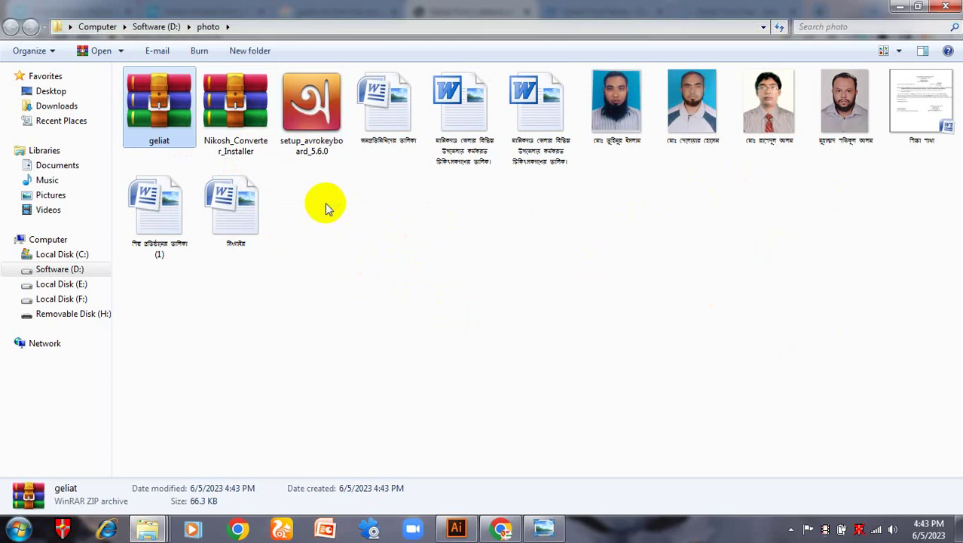
click(350, 224)
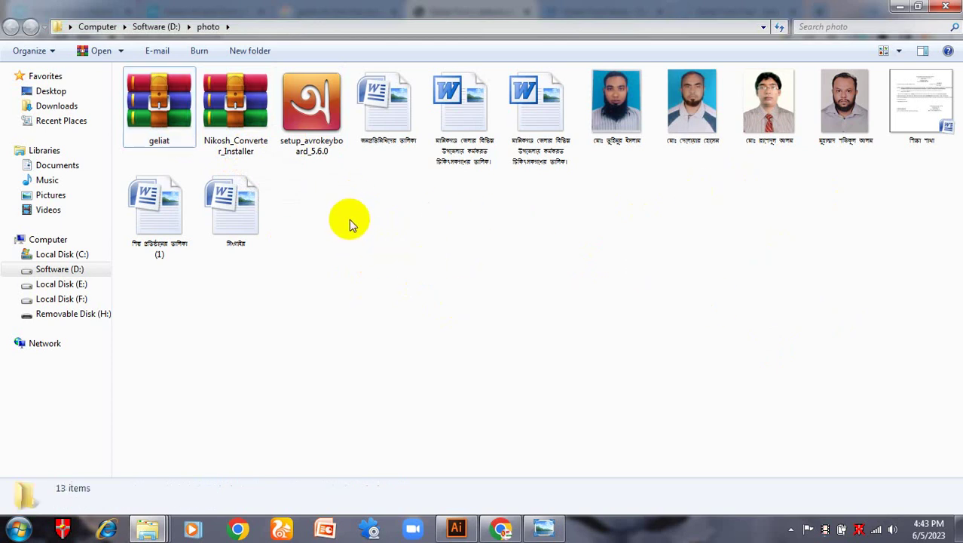
right_click(350, 224)
click(398, 278)
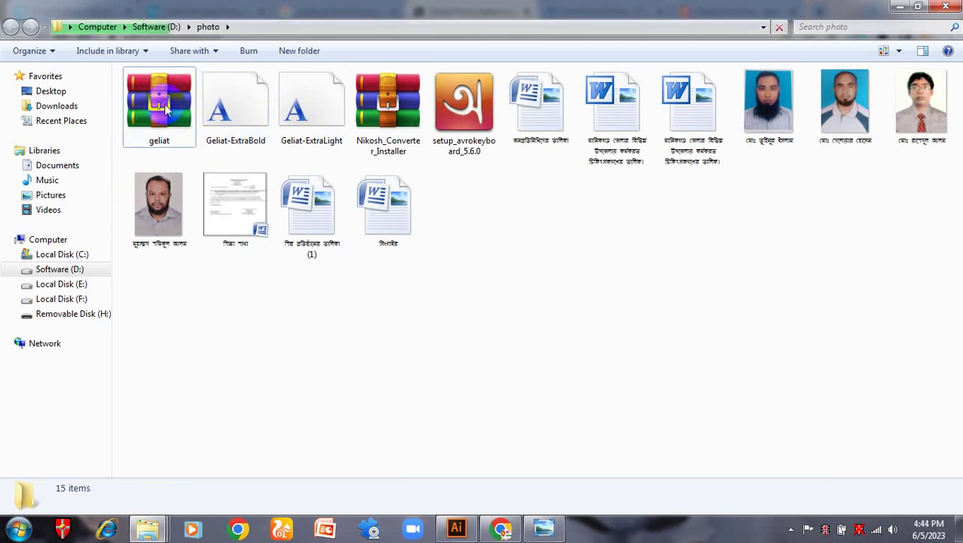
Examine the extracted Geliat font files and preview Geliat-ExtraBold in the font viewer.
click(175, 143)
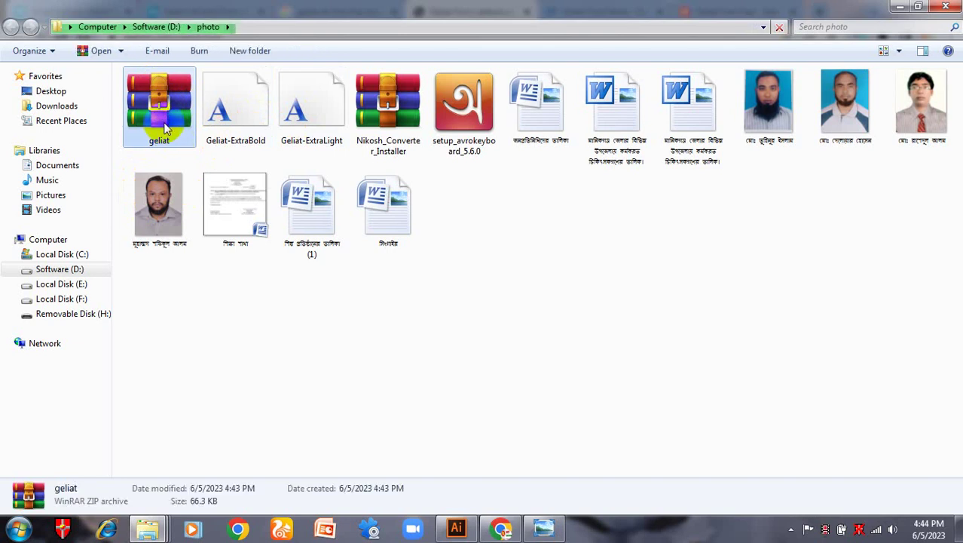
click(302, 124)
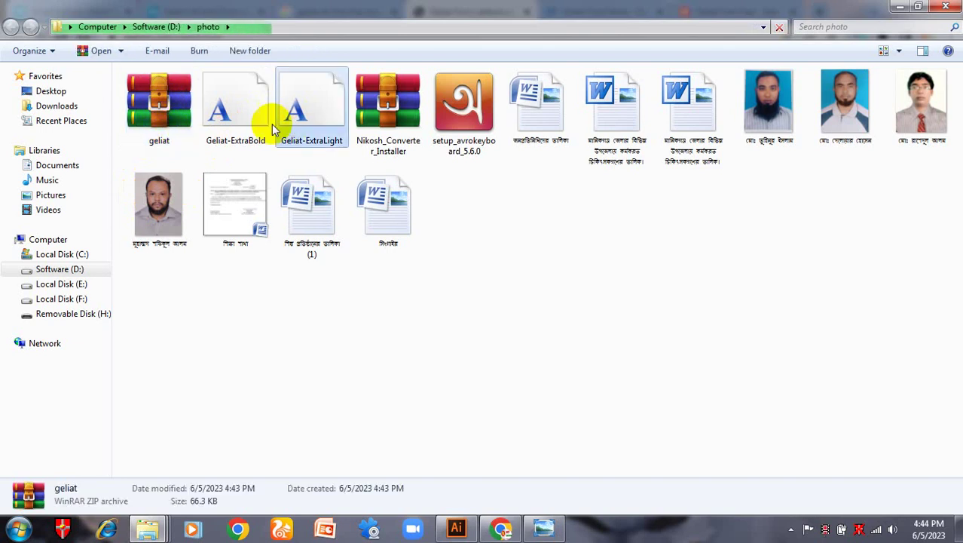
click(169, 134)
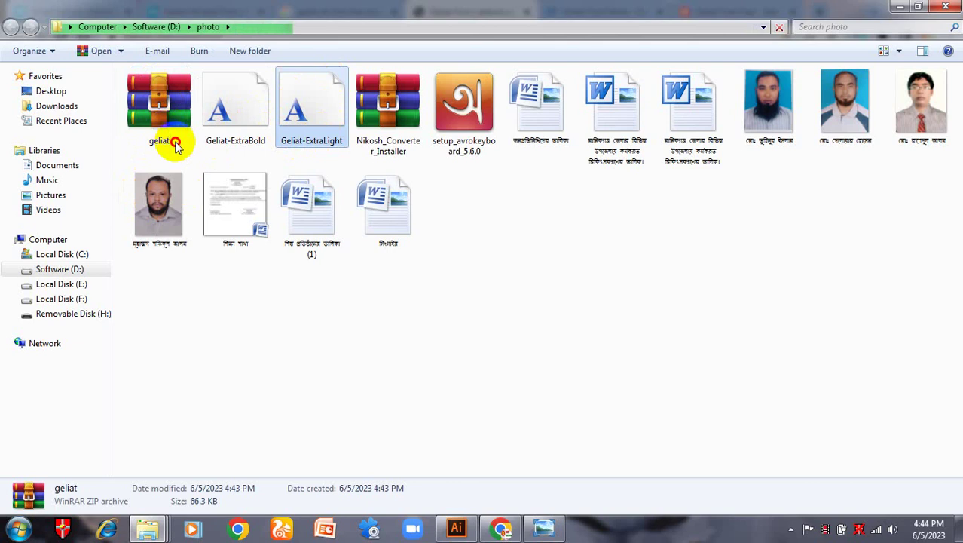
click(255, 122)
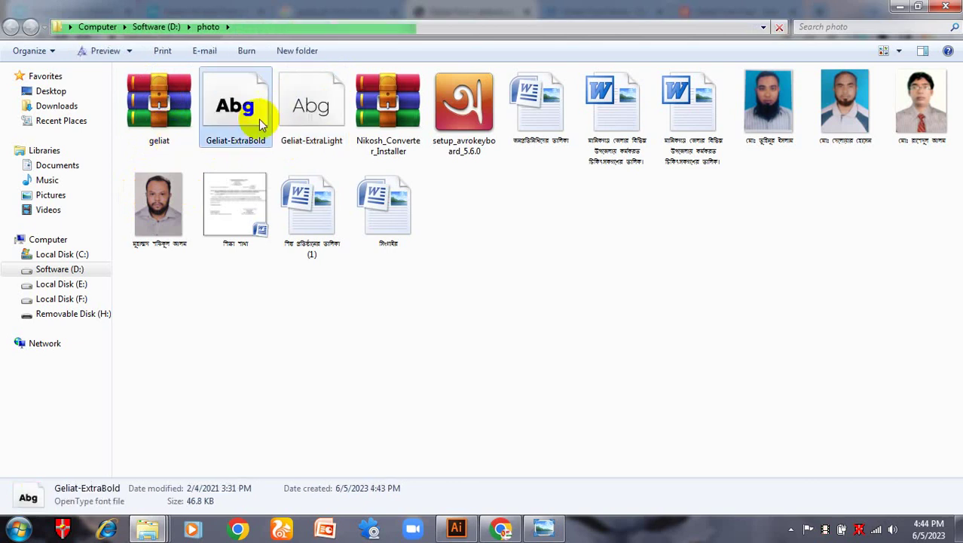
ctrl+click(309, 113)
click(624, 427)
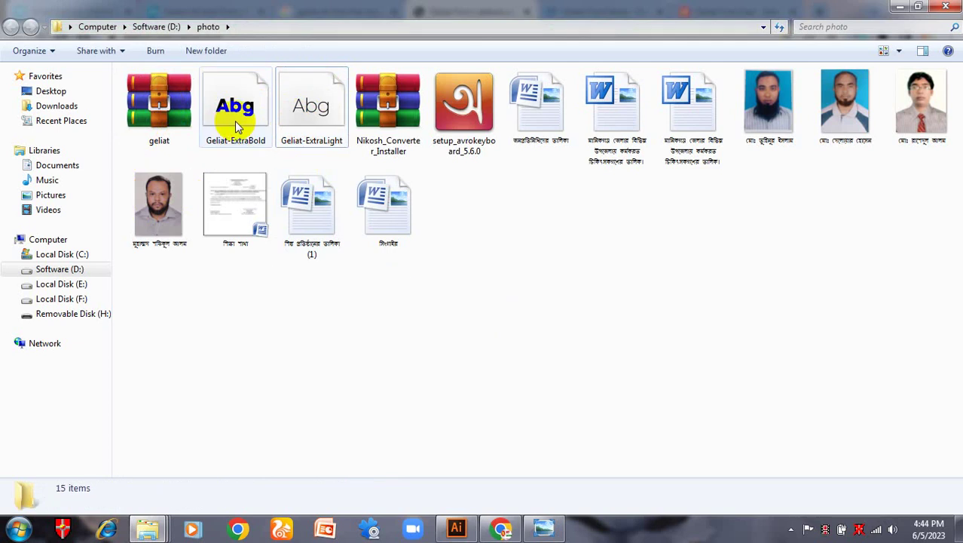
click(236, 109)
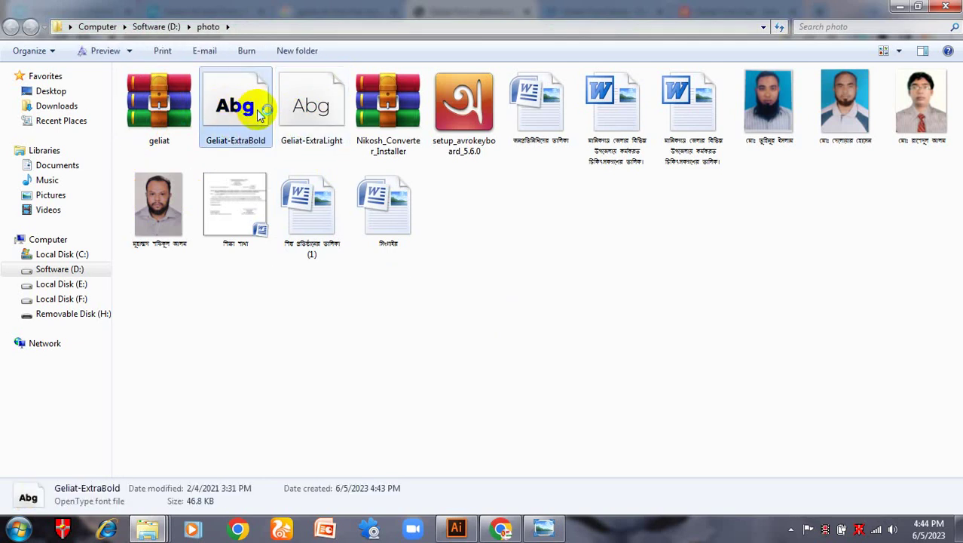
double_click(256, 110)
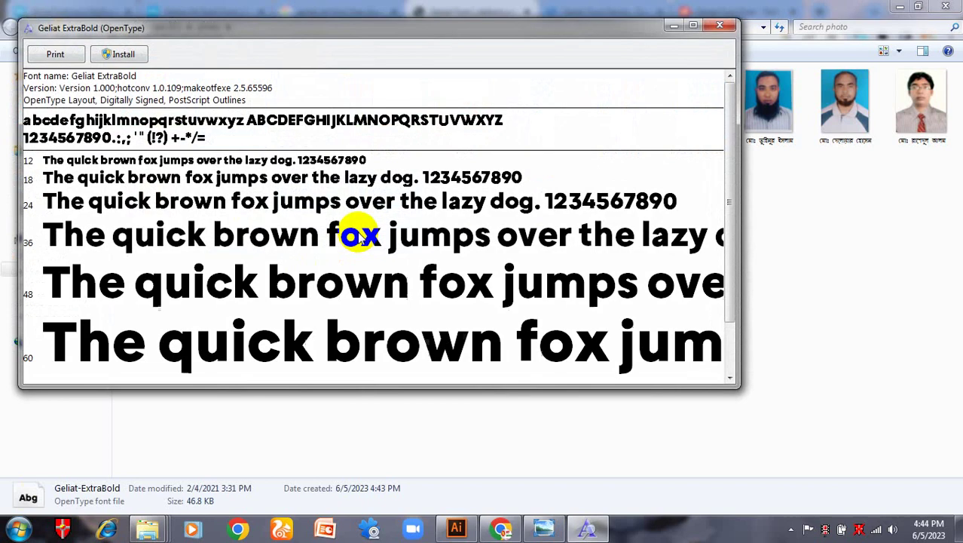
click(720, 26)
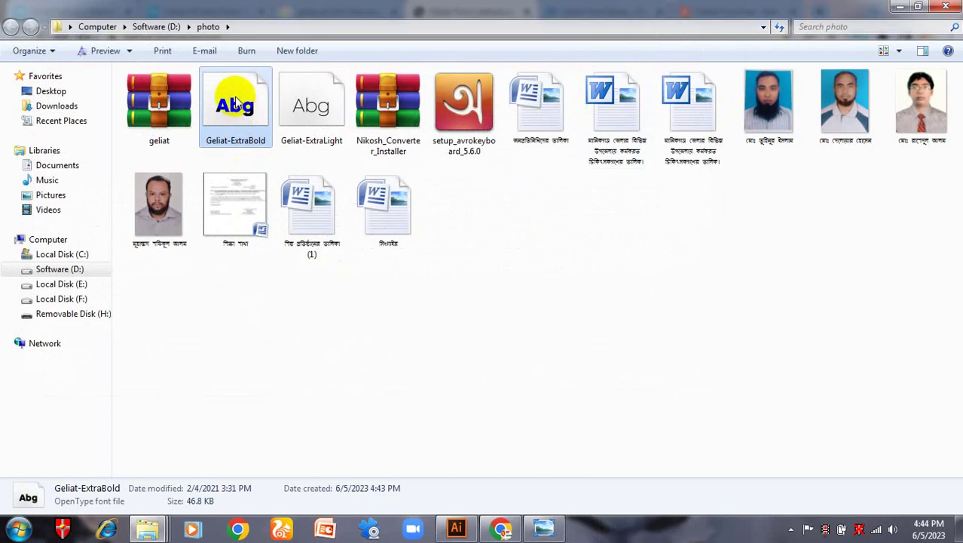
Install the Geliat-ExtraBold font from its extracted file.
right_click(238, 98)
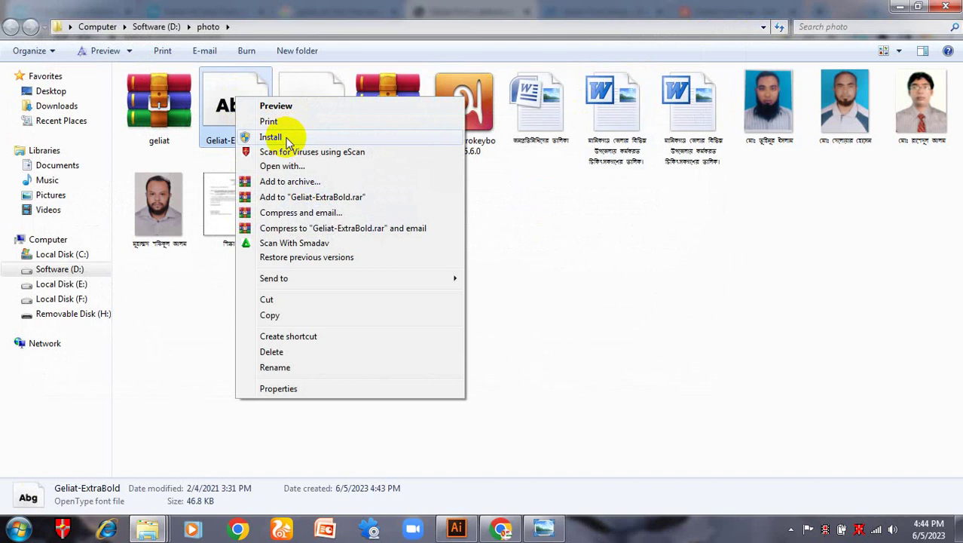
click(271, 137)
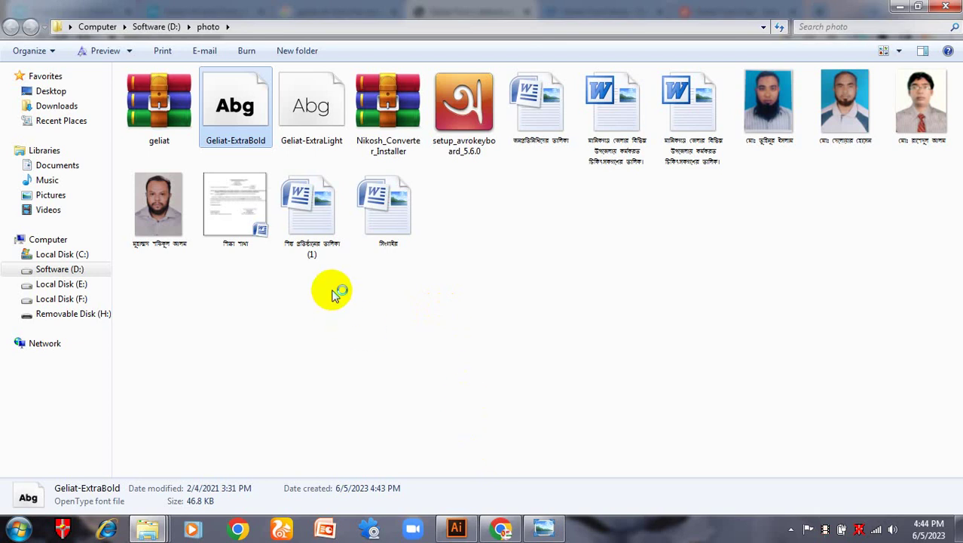
click(825, 530)
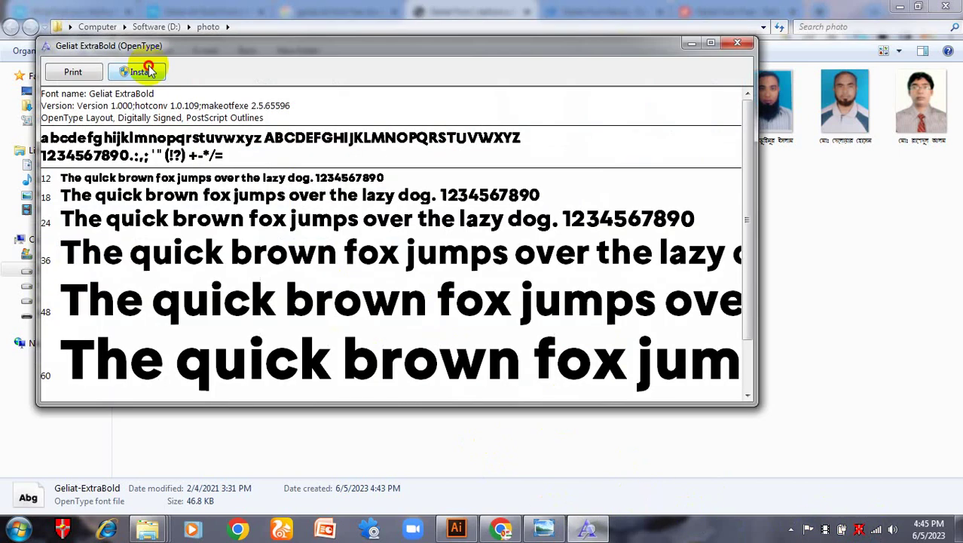
Try to install Geliat ExtraBold again from its font preview, decline replacing the existing copy and close the preview.
click(136, 72)
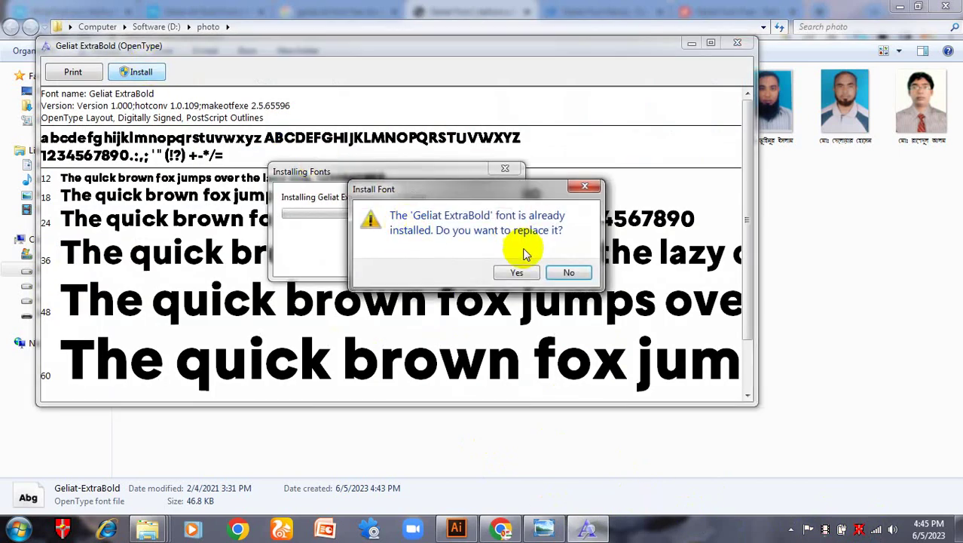
click(568, 272)
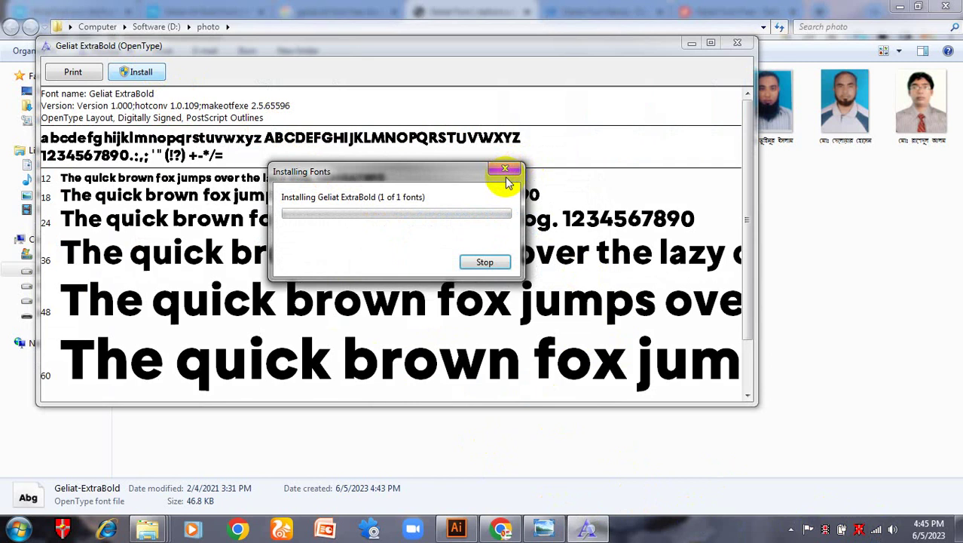
click(484, 259)
click(745, 43)
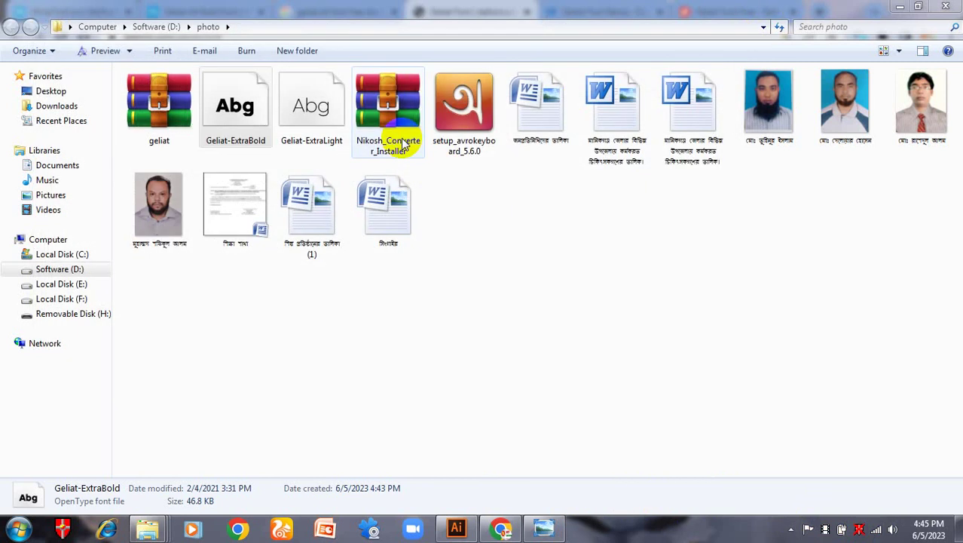
Open the Geliat-ExtraLight font preview, install the font and close the preview.
double_click(312, 165)
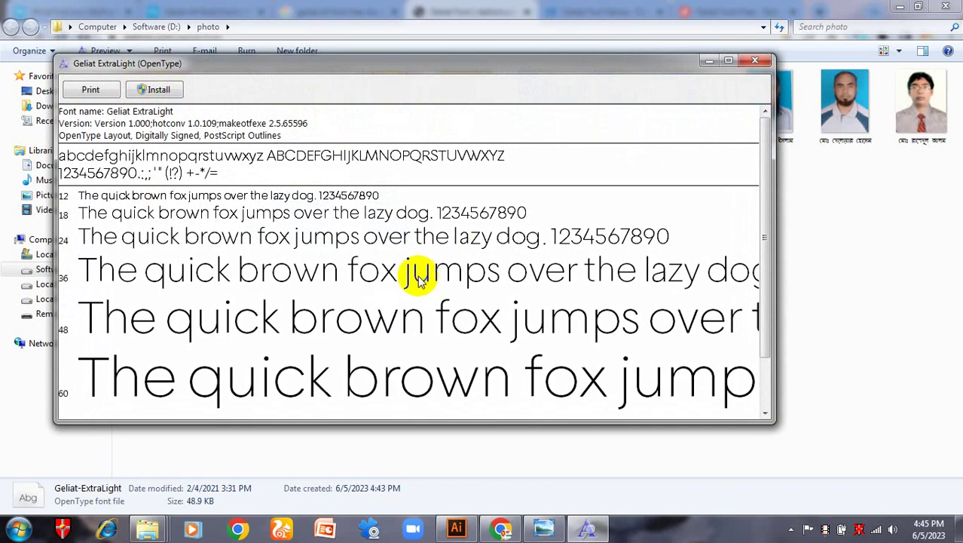
click(168, 95)
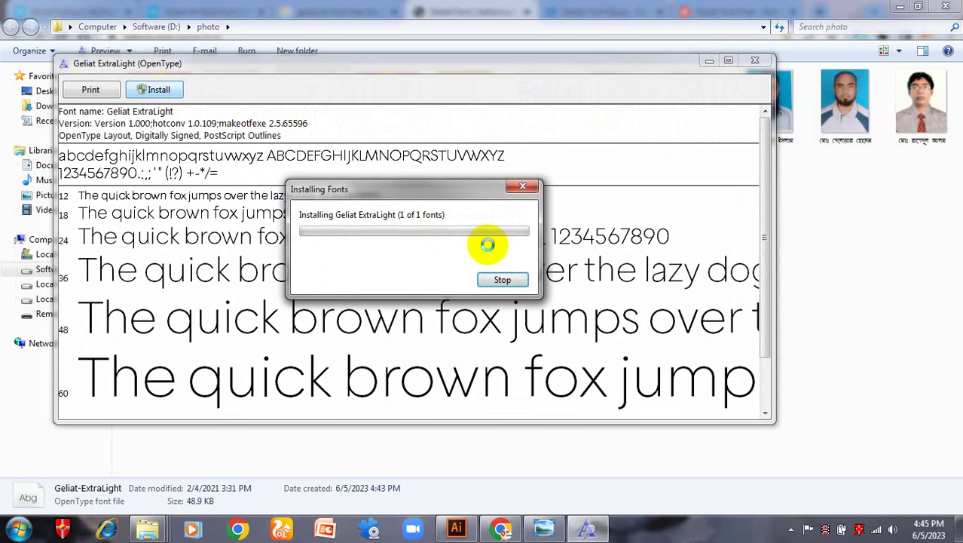
click(763, 65)
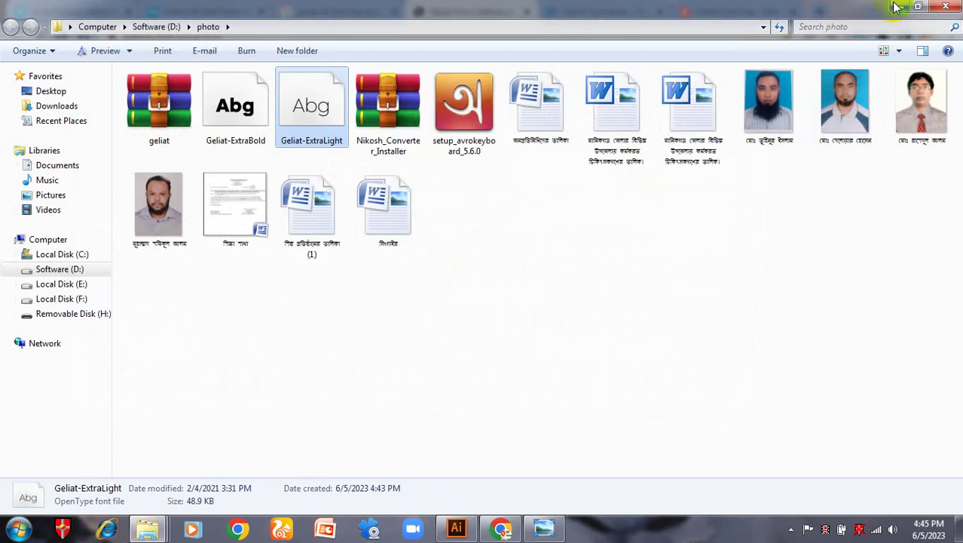
Switch to Illustrator, maximize its window, collapse the Character settings and move the KEY LOGO text up closer to the tagline.
click(899, 6)
scroll(211, 221, up, 1)
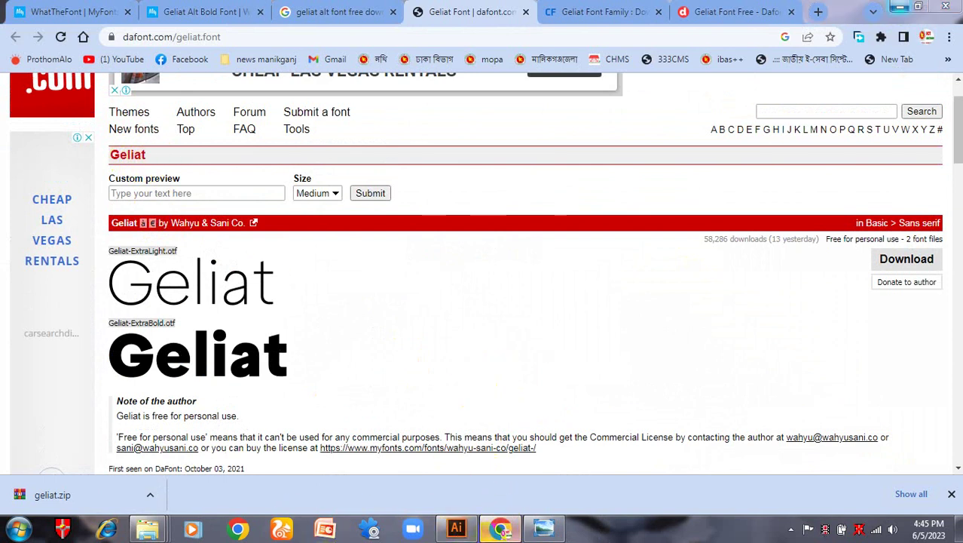
mouse_move(458, 532)
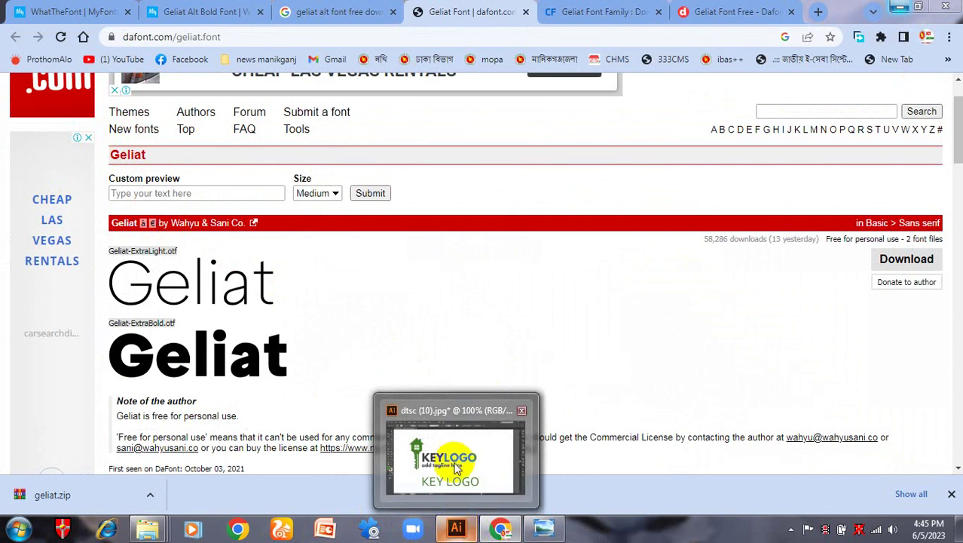
click(454, 465)
click(481, 404)
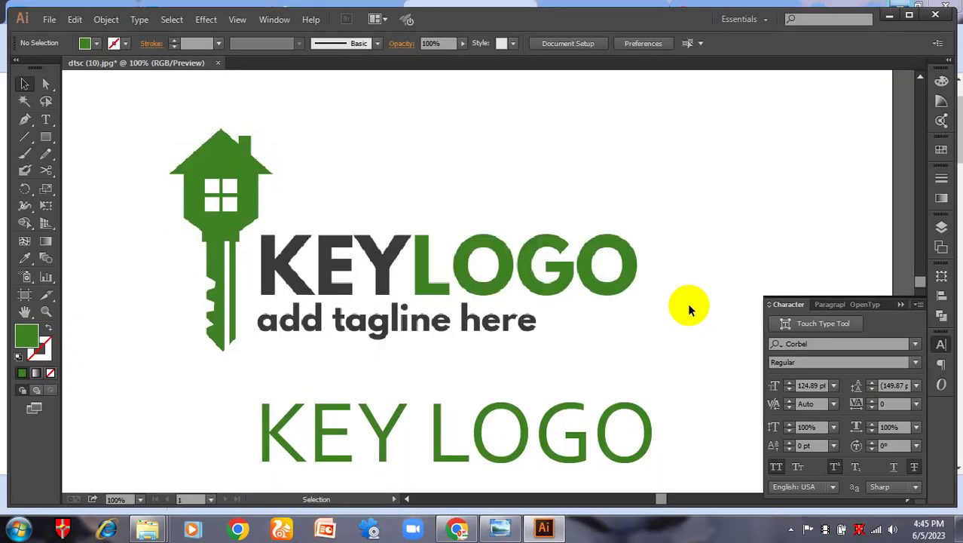
click(475, 464)
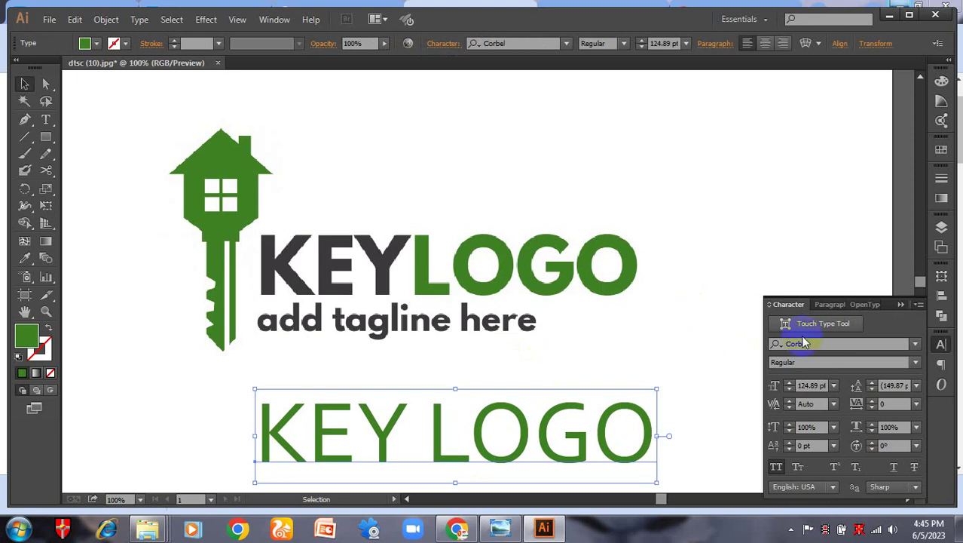
click(914, 299)
scroll(446, 96, down, 1)
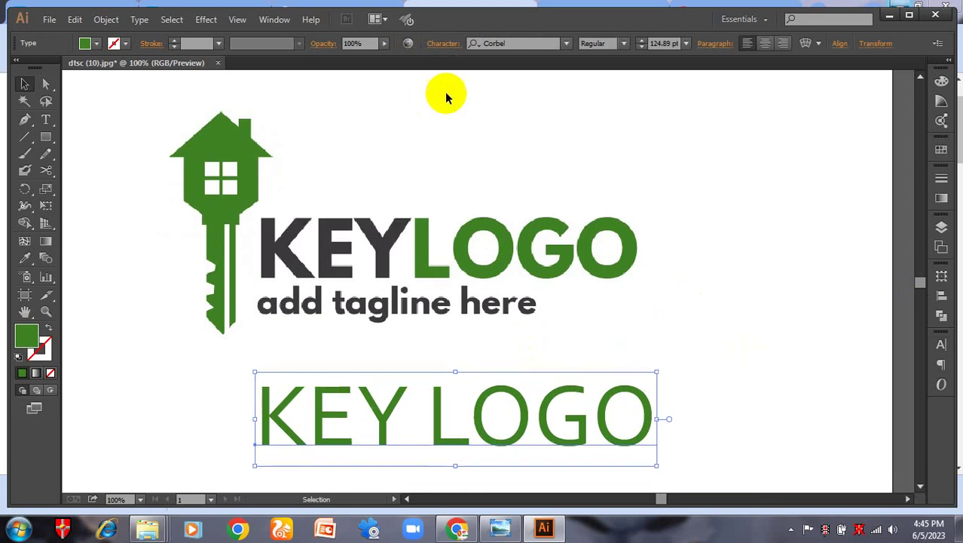
click(909, 14)
drag(401, 437, 401, 415)
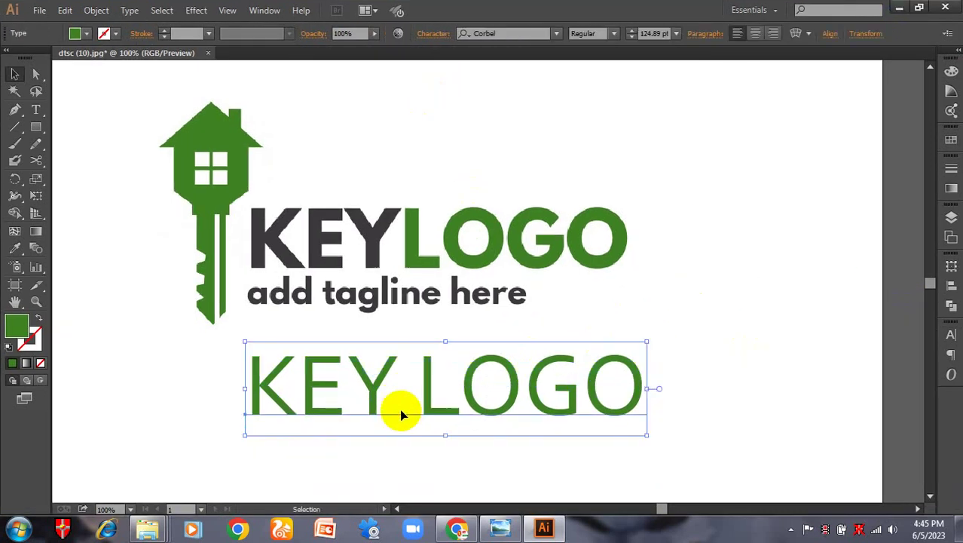
click(495, 33)
text(g)
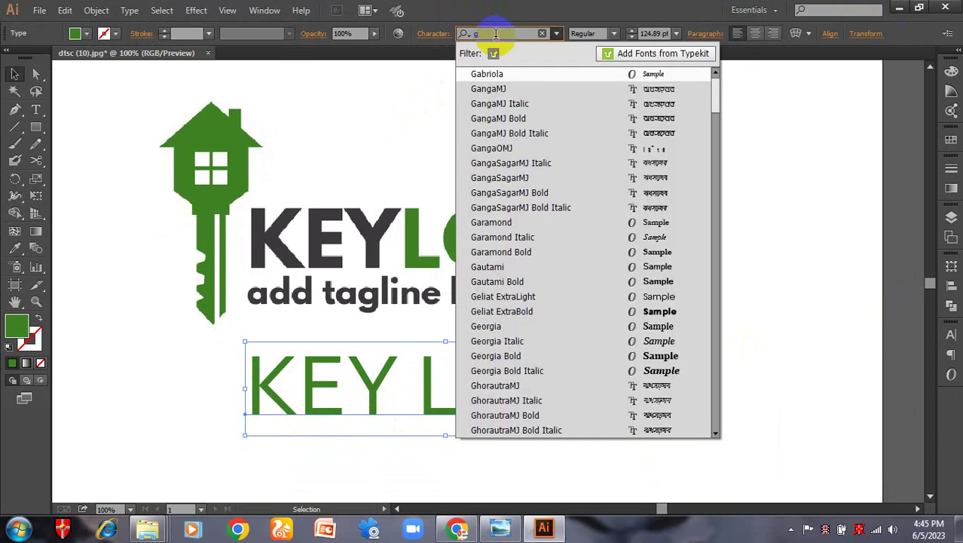
click(456, 528)
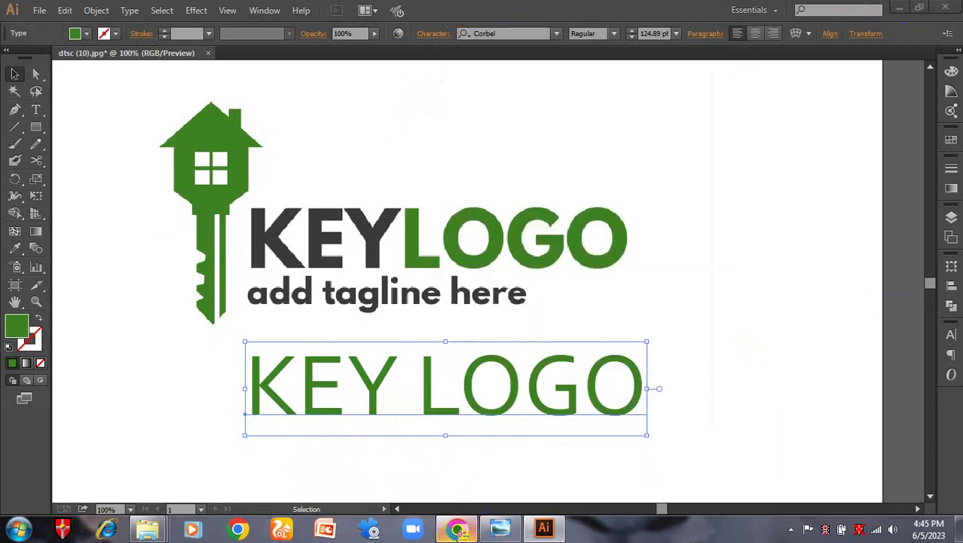
click(456, 528)
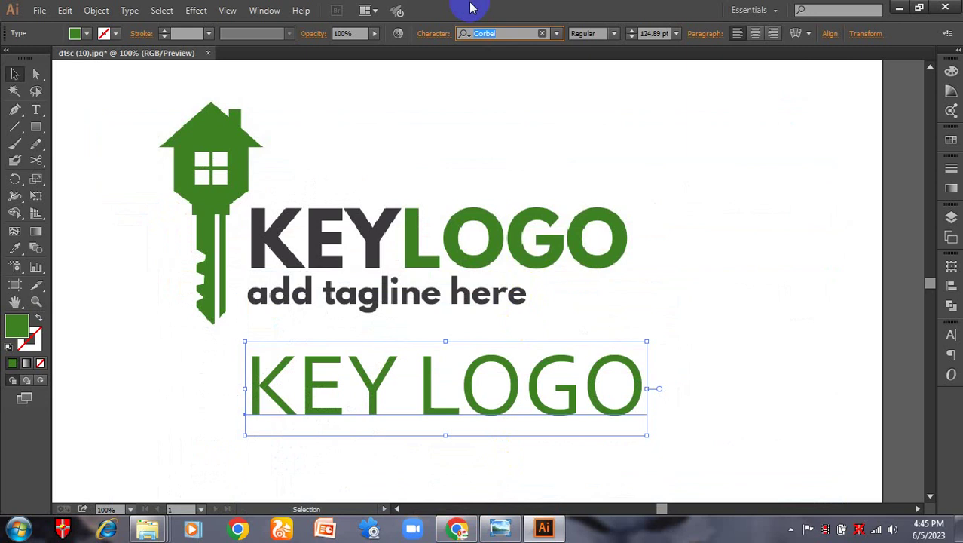
Set the font of the selected KEY LOGO text to Geliat ExtraBold.
click(469, 37)
text(g)
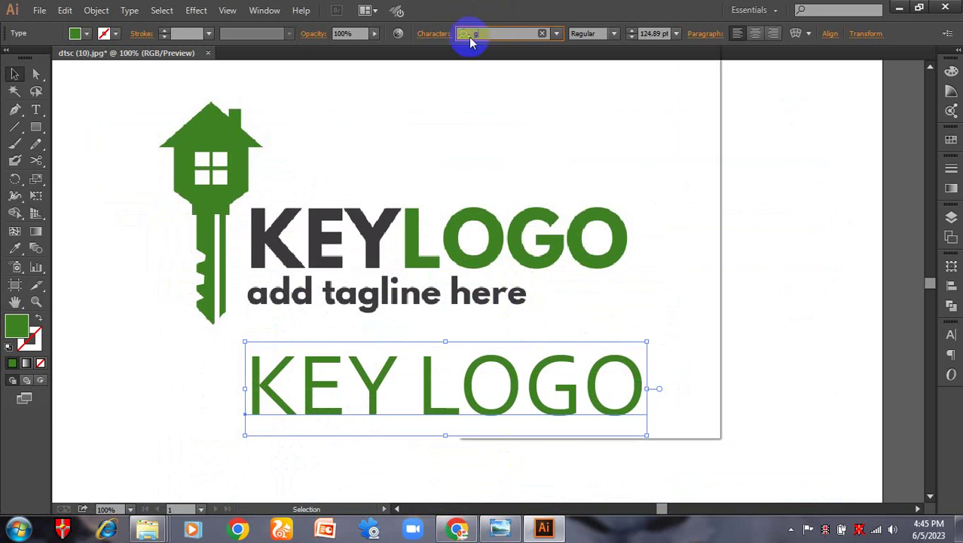
text(eli)
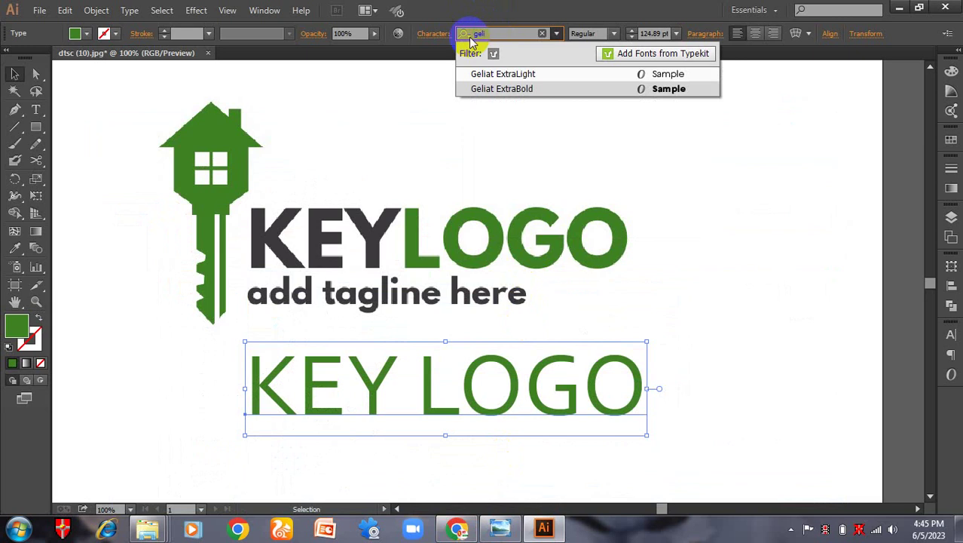
click(498, 89)
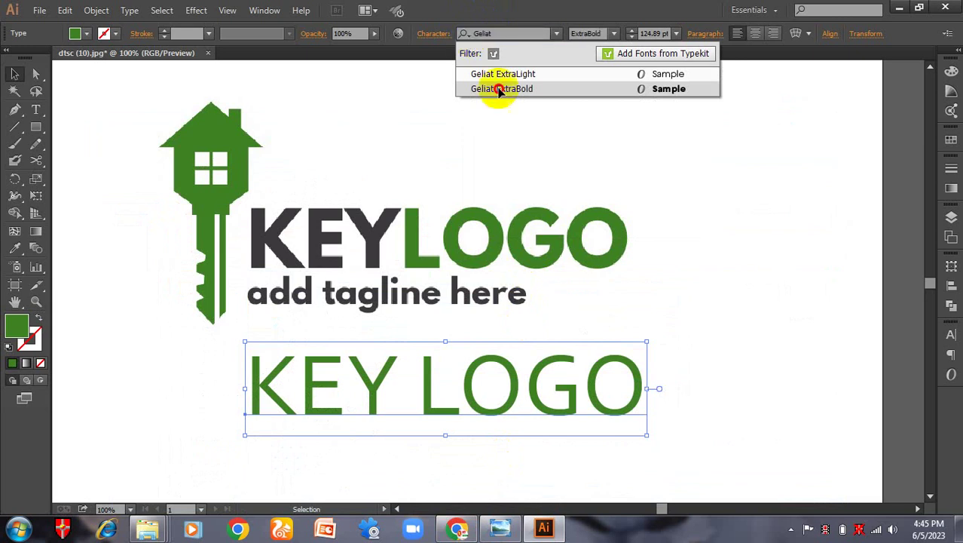
click(498, 89)
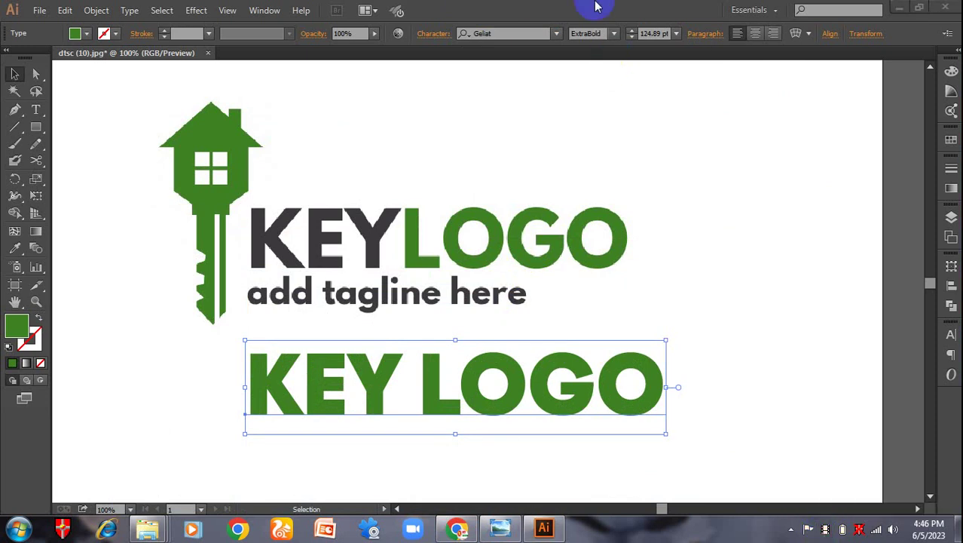
Scale the KEY LOGO text down to about 115.89 pt, compare it over the original wordmark and undo the last move.
click(667, 381)
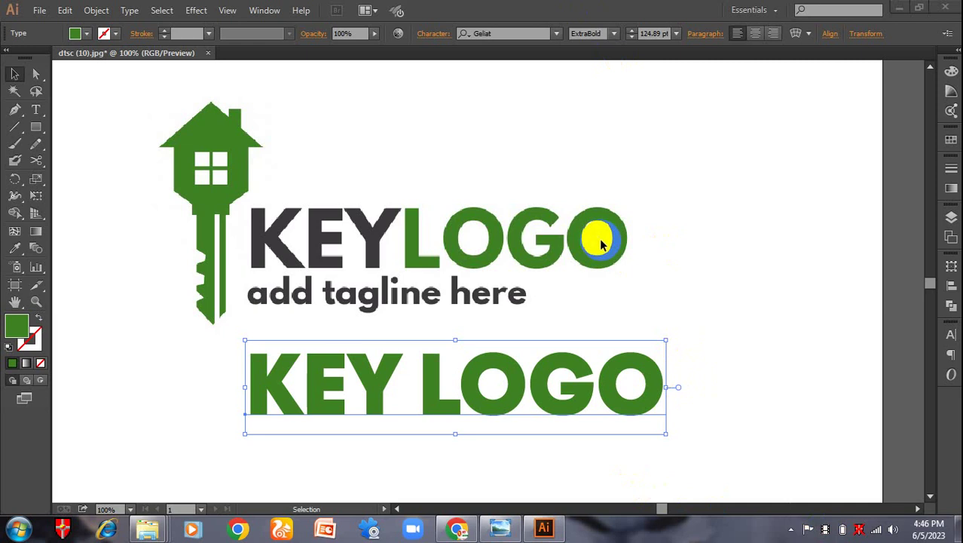
drag(668, 390, 637, 387)
drag(540, 397, 543, 243)
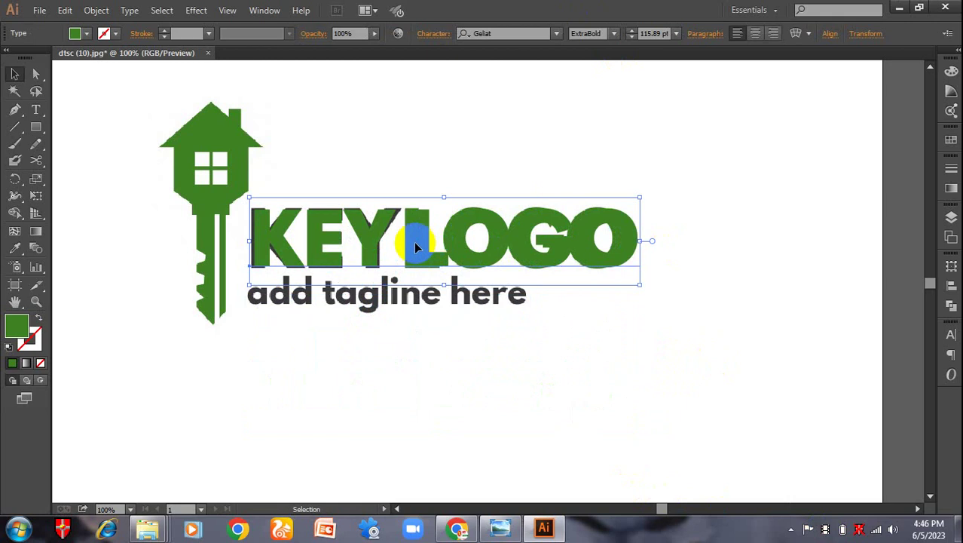
drag(455, 242, 486, 384)
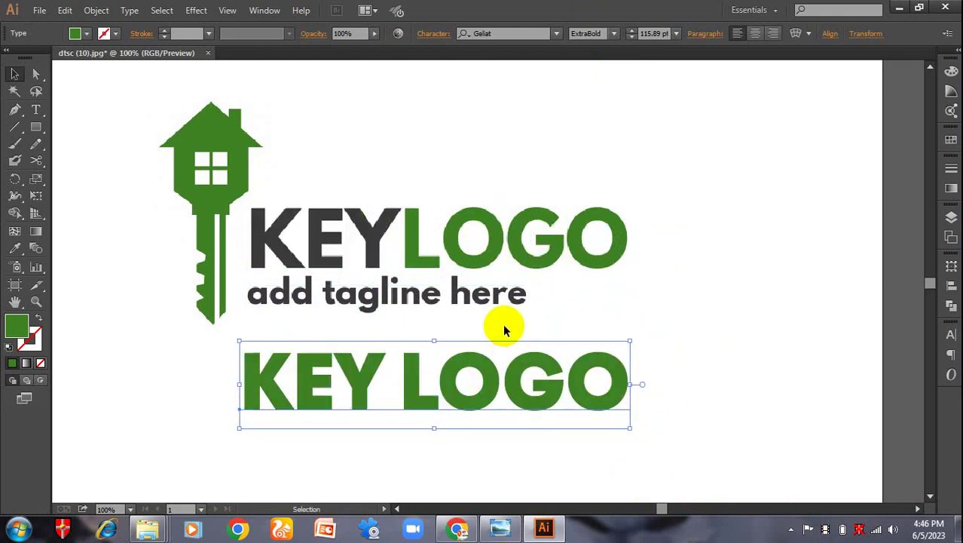
drag(461, 381, 476, 251)
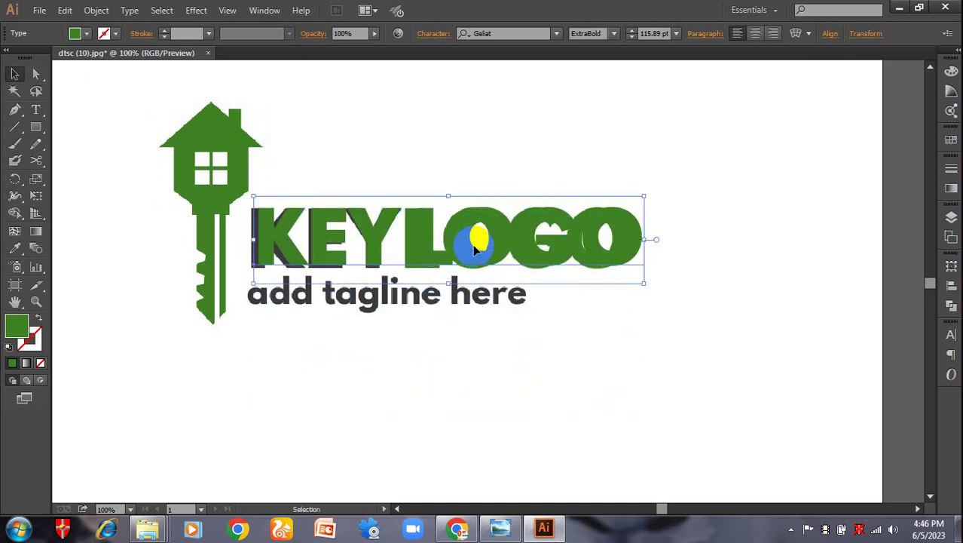
key(ctrl+z)
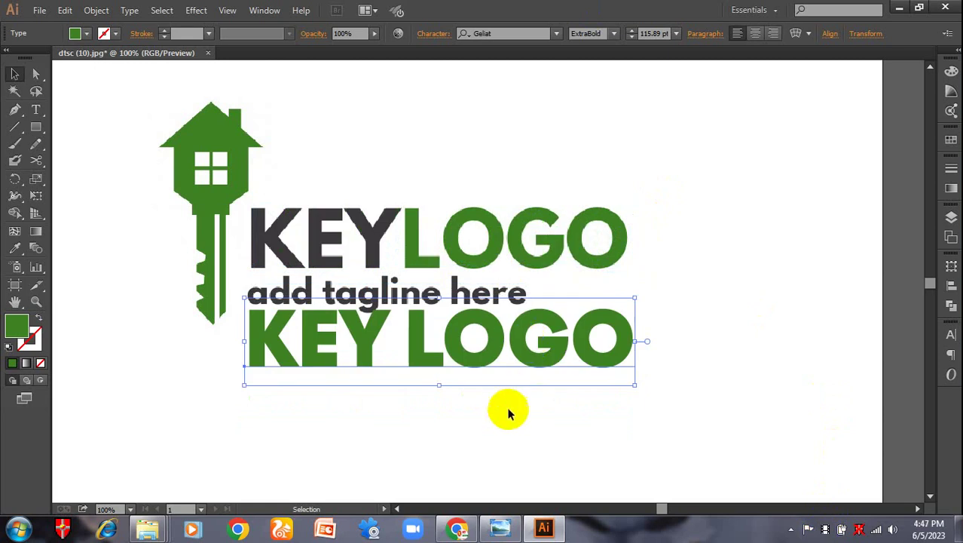
Reapply the Geliat ExtraBold font to the KEY LOGO text.
click(504, 33)
key(BackSpace)
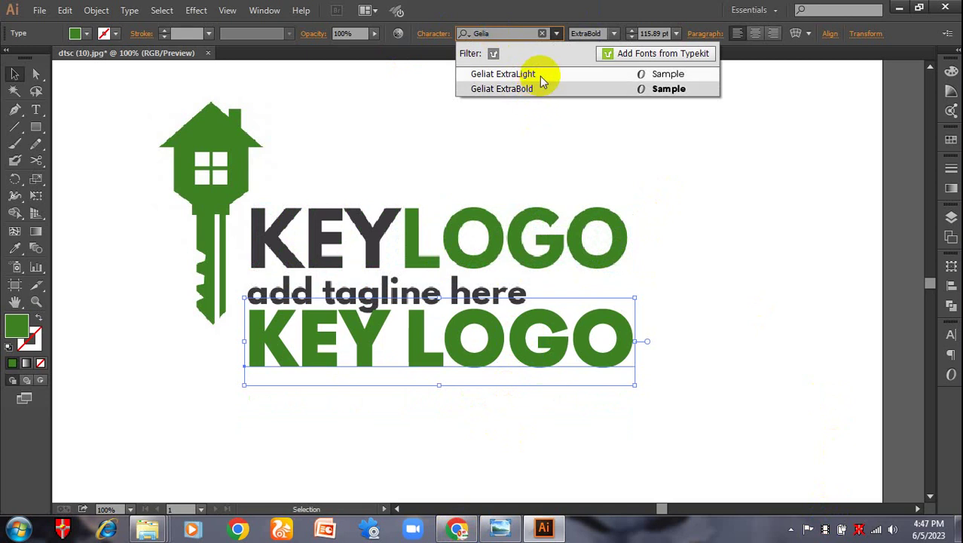
click(542, 92)
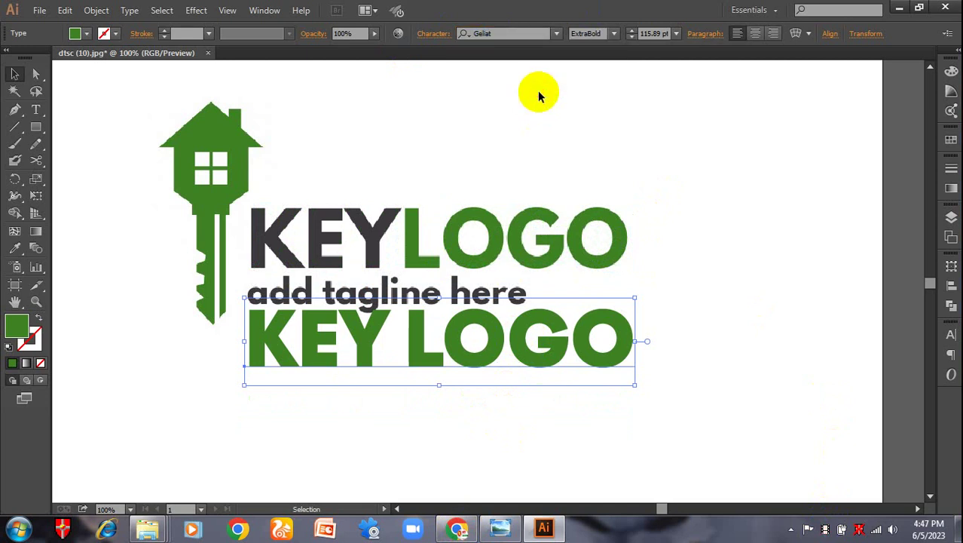
click(617, 244)
click(525, 369)
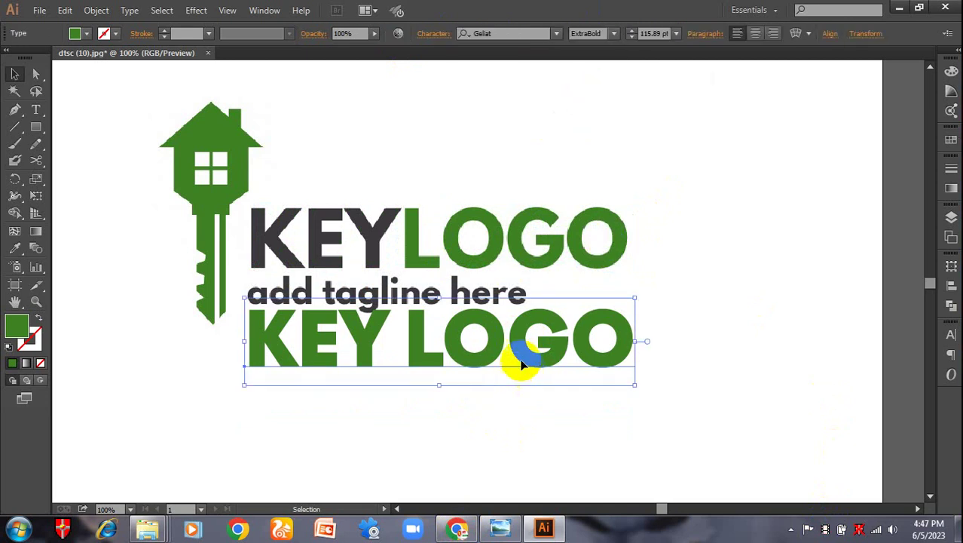
drag(520, 358, 522, 454)
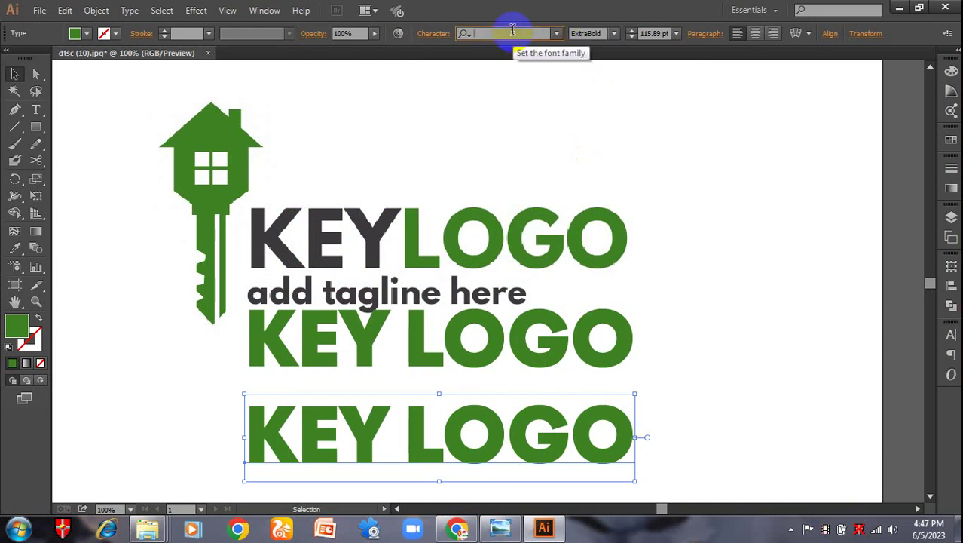
click(512, 30)
key(ctrl+z)
Try the Geliat ExtraLight font on the KEY LOGO text and undo the change.
click(511, 34)
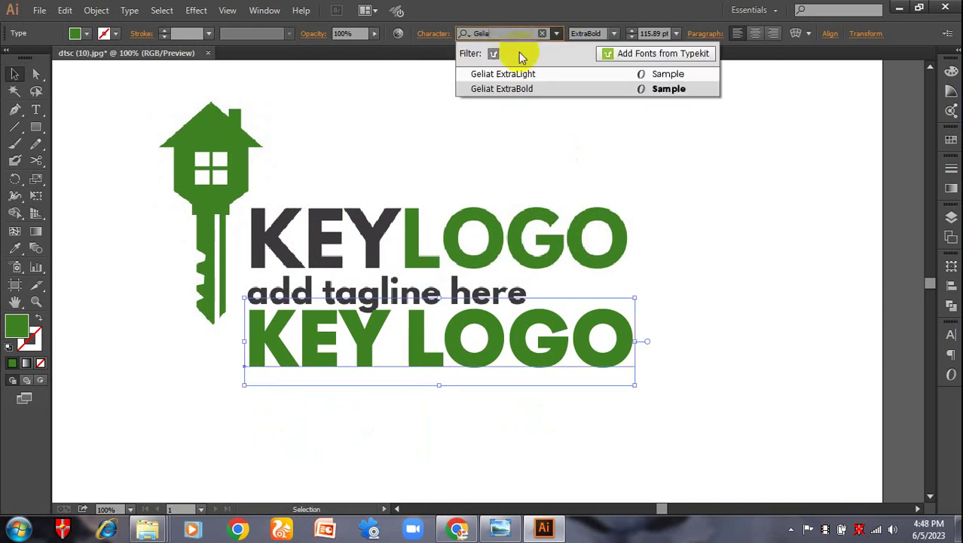
click(567, 73)
click(483, 396)
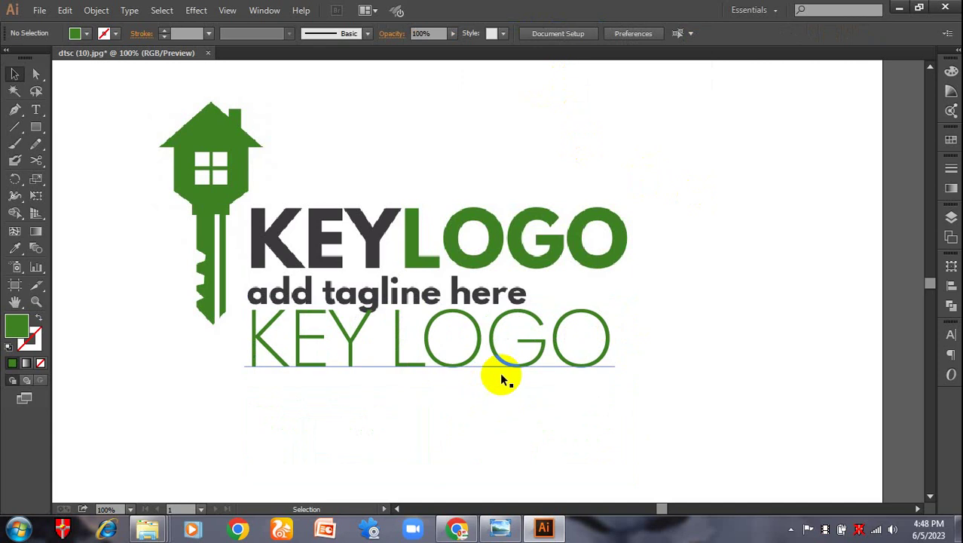
drag(508, 348, 519, 370)
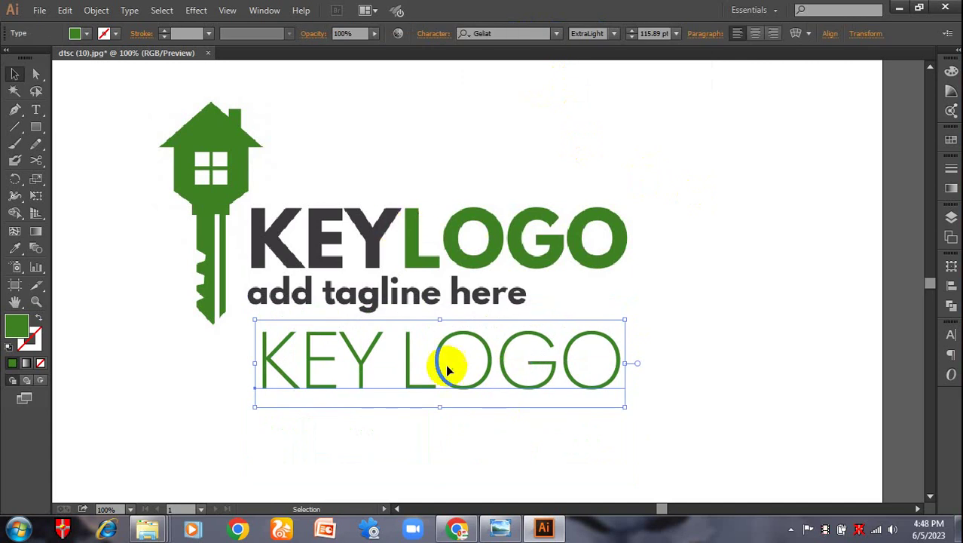
click(637, 309)
key(ctrl+z)
key(ctrl+z)
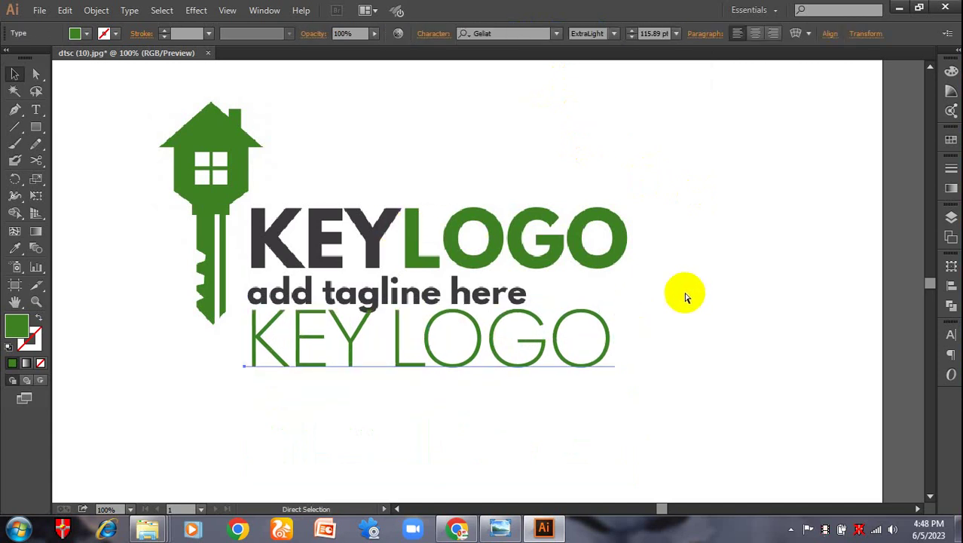
key(ctrl+z)
key(ctrl+z)
Duplicate the KEY LOGO text below the tagline and shrink the copy to about 60 pt over the original tagline.
drag(532, 348, 531, 256)
drag(519, 267, 508, 394)
scroll(694, 250, down, 3)
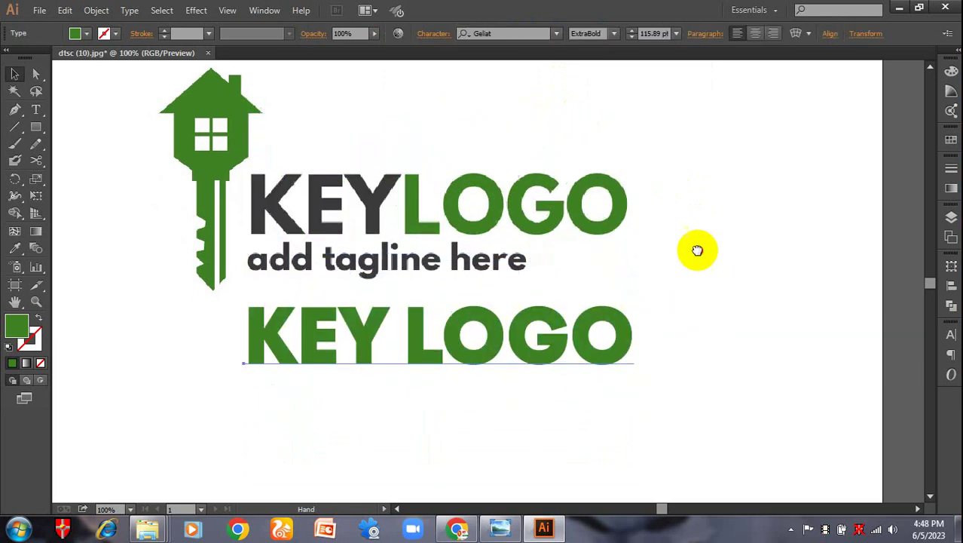
drag(515, 262, 533, 359)
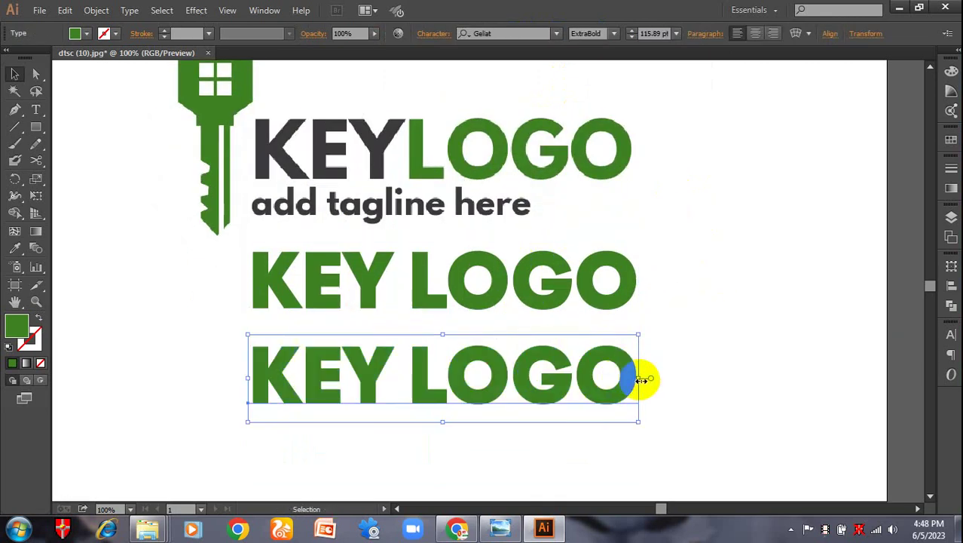
drag(640, 378, 426, 226)
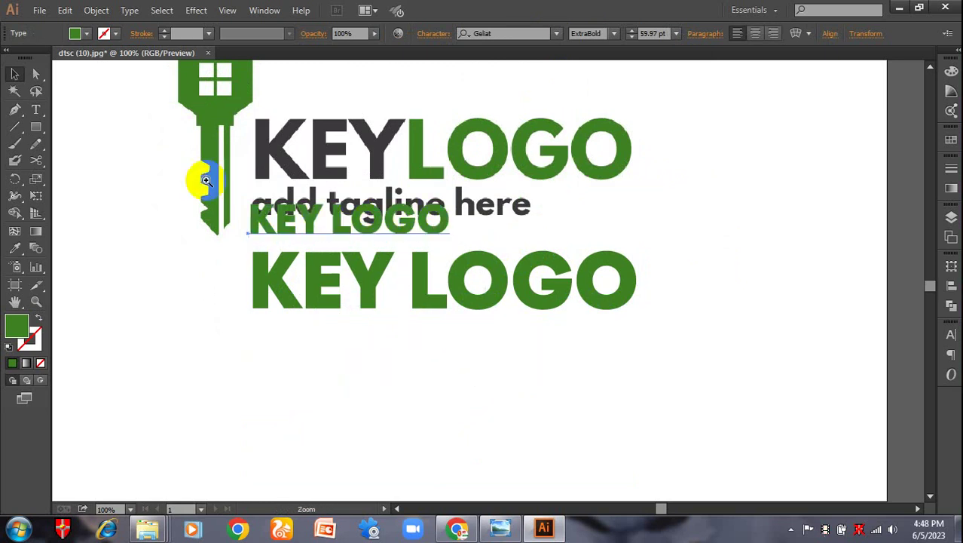
Select all characters of the smaller KEY LOGO copy and turn off All Caps.
scroll(302, 226, up, 3)
double_click(343, 177)
key(ctrl+a)
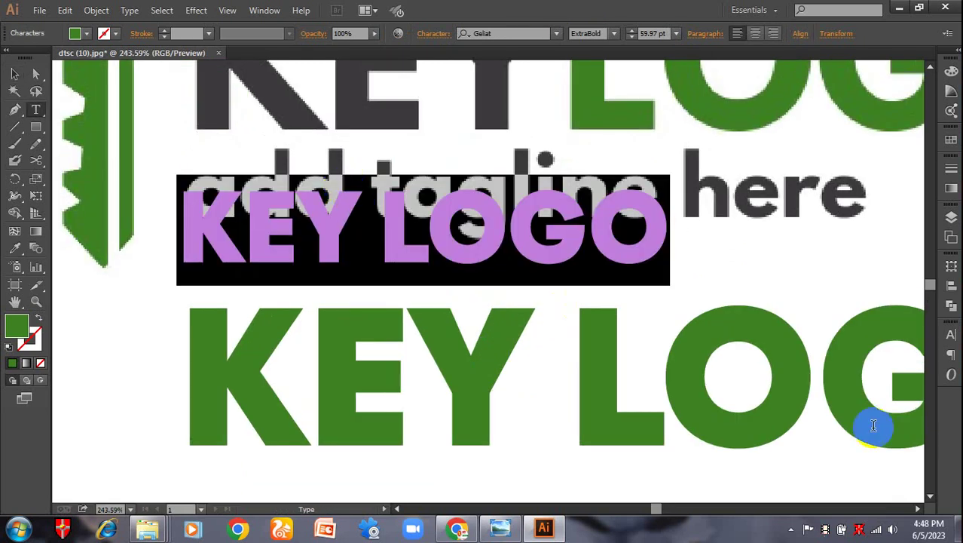
click(952, 334)
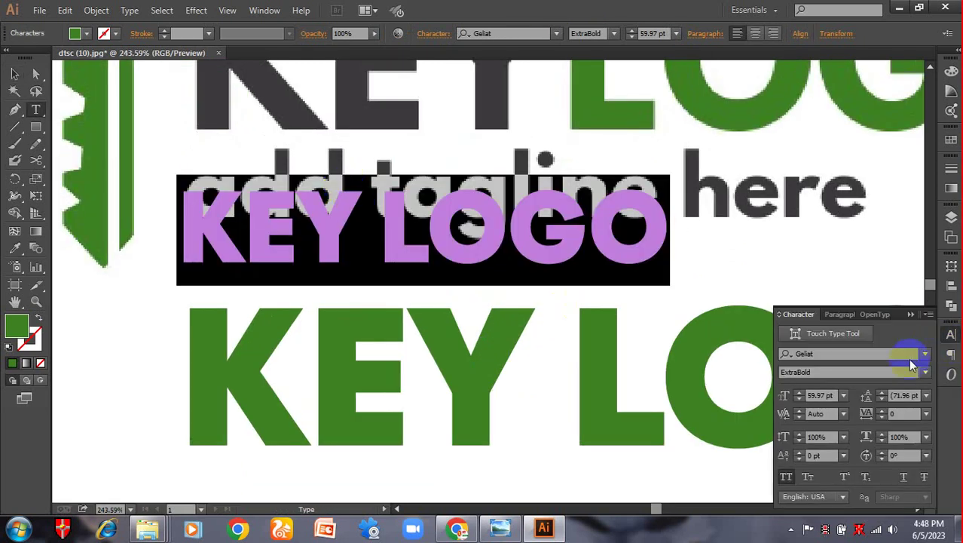
click(786, 477)
Replace the wording of the smaller text copy with "add tagline here" and finish the text editing.
text(ad)
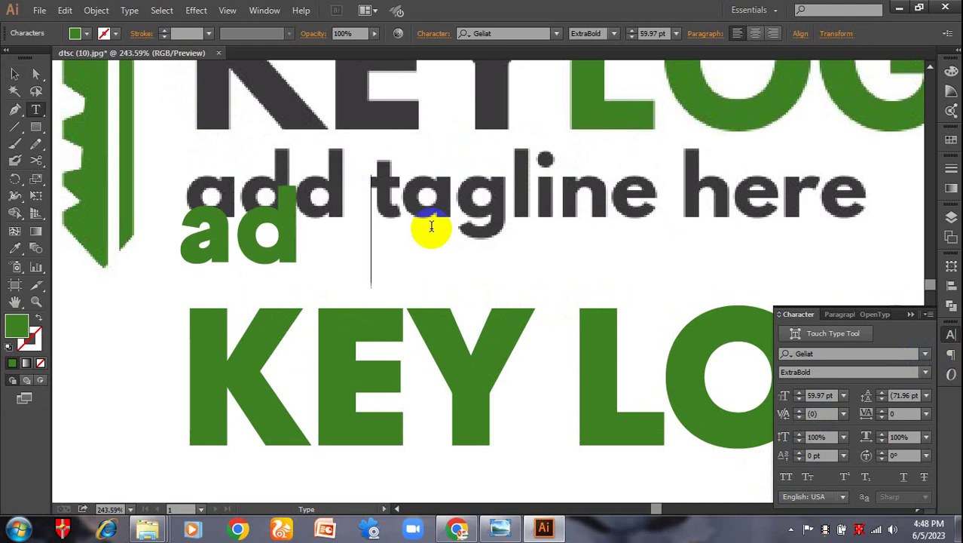
text(d tagt)
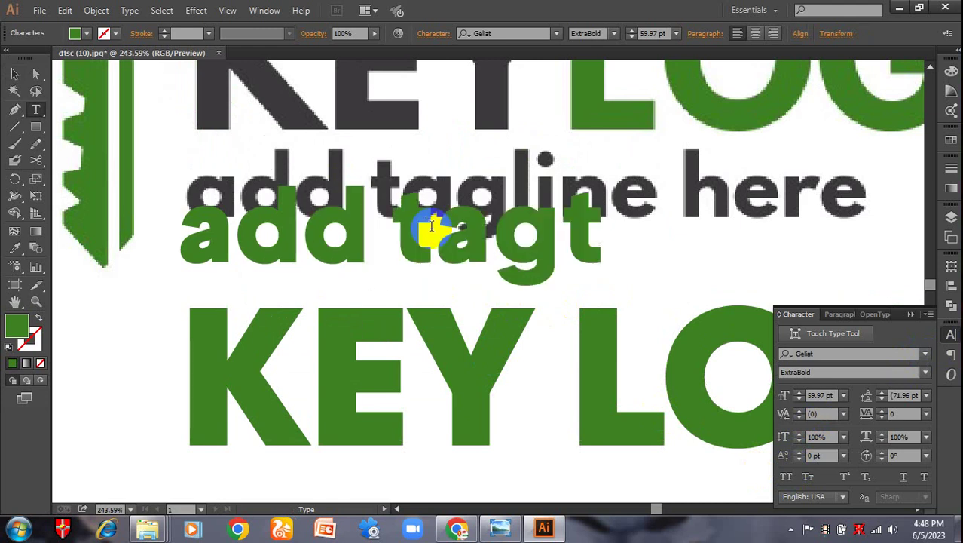
text(li)
key(BackSpace)
key(BackSpace)
key(BackSpace)
text(li)
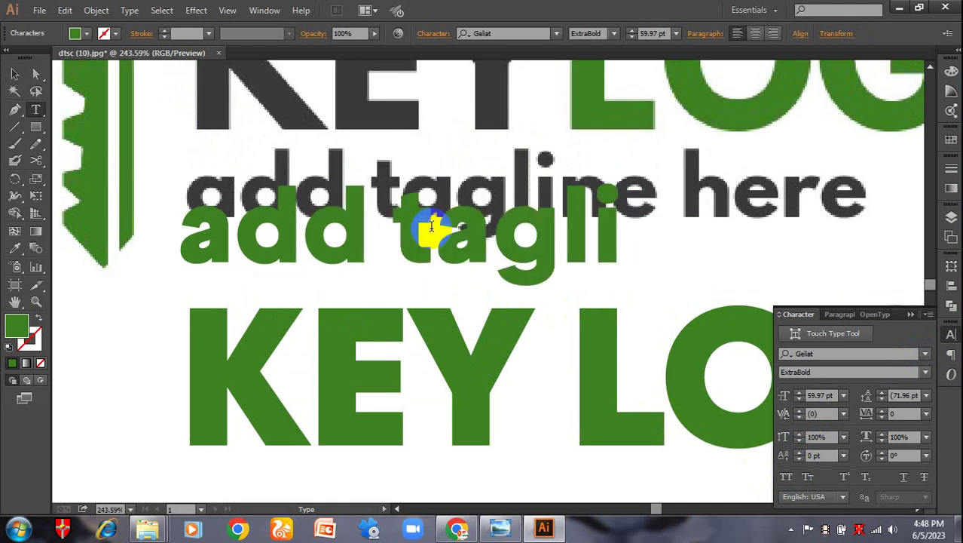
text(ne here)
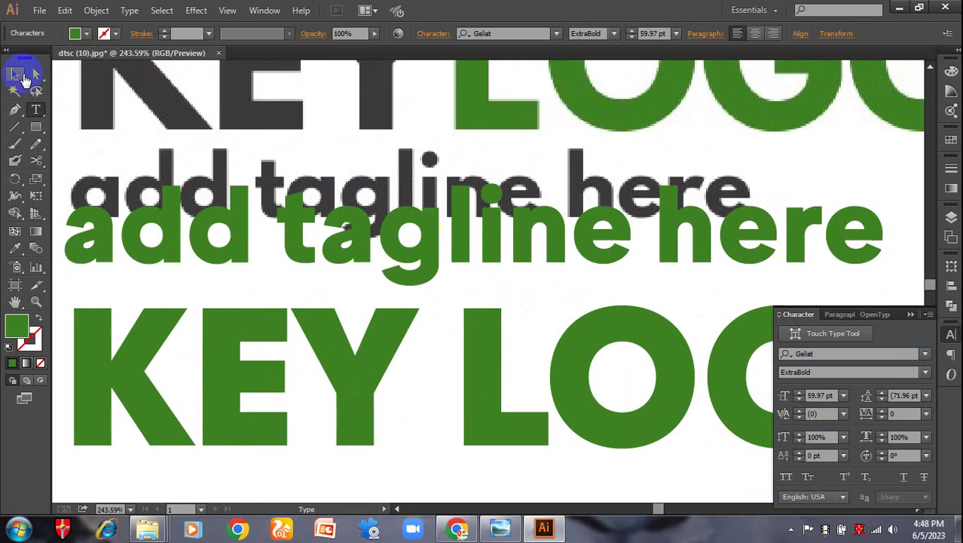
click(15, 73)
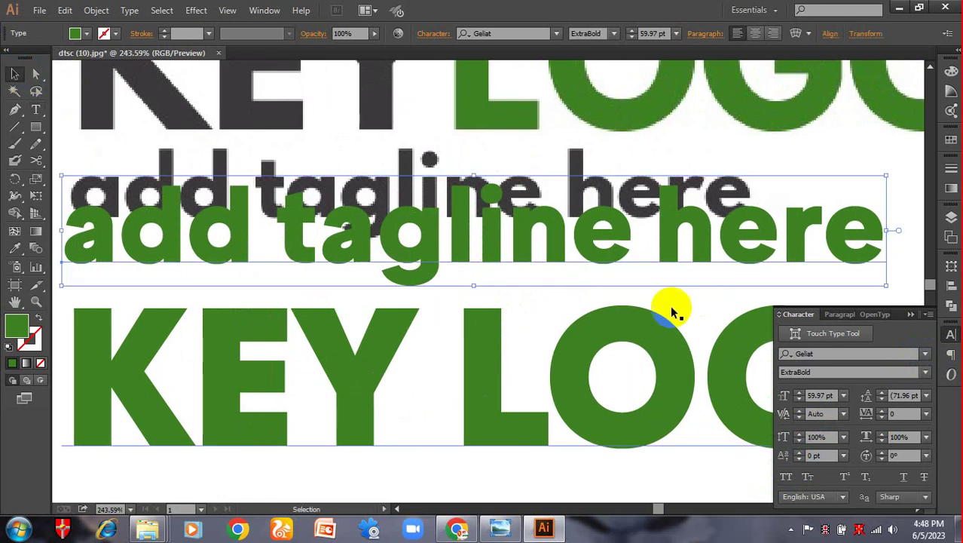
Scale the green tagline text to about 47 pt against the original tagline and place it below the KEY LOGO text.
drag(886, 228, 617, 230)
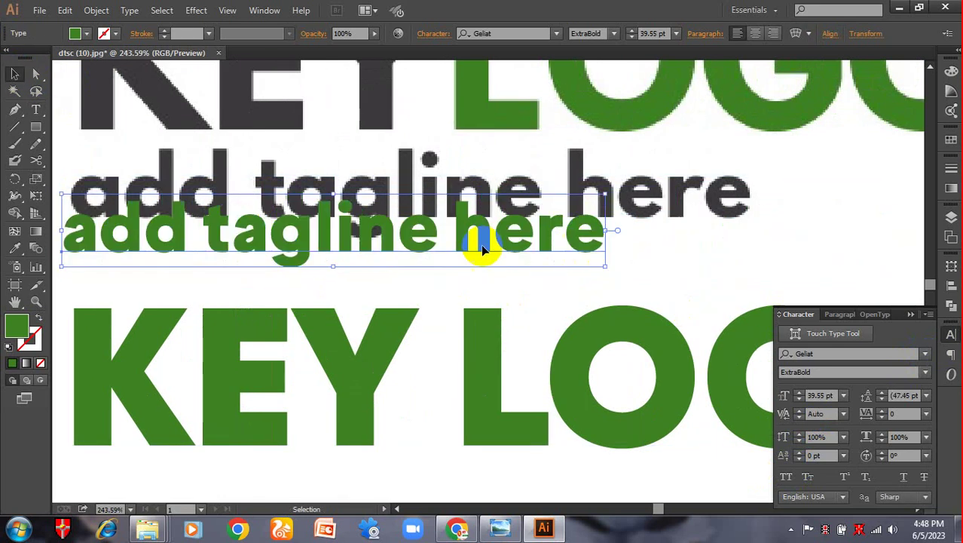
drag(484, 243, 504, 262)
key(ctrl+minus)
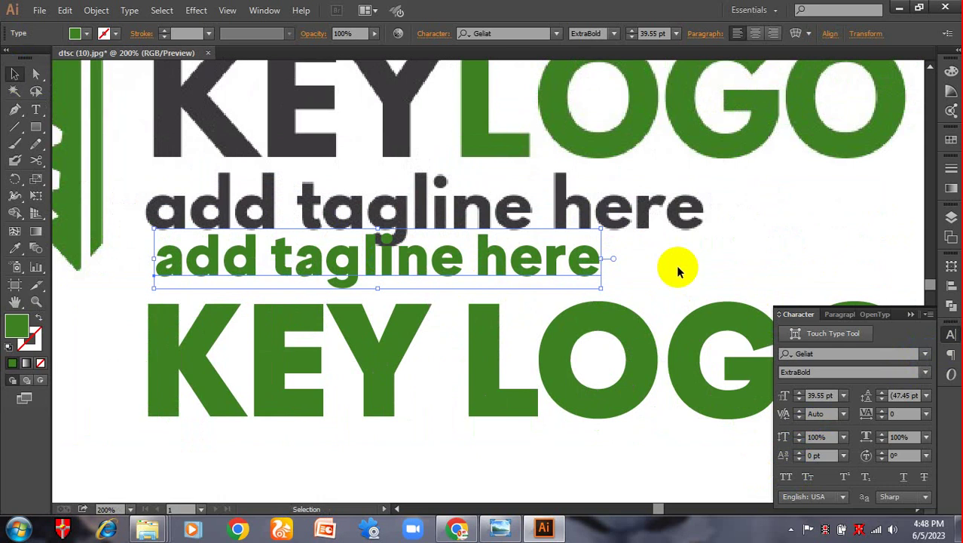
drag(604, 261, 653, 260)
drag(548, 253, 558, 200)
drag(664, 208, 609, 209)
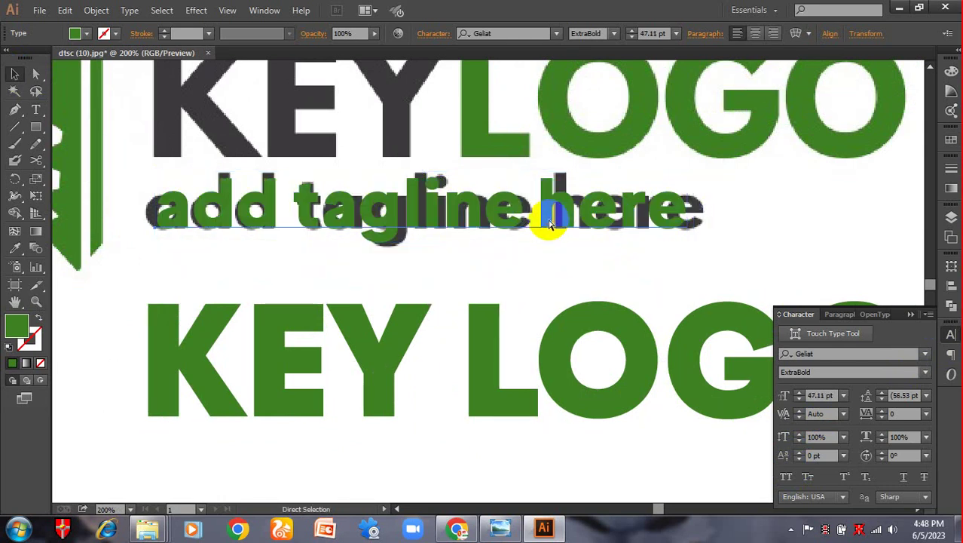
key(ctrl+minus)
drag(494, 234, 490, 445)
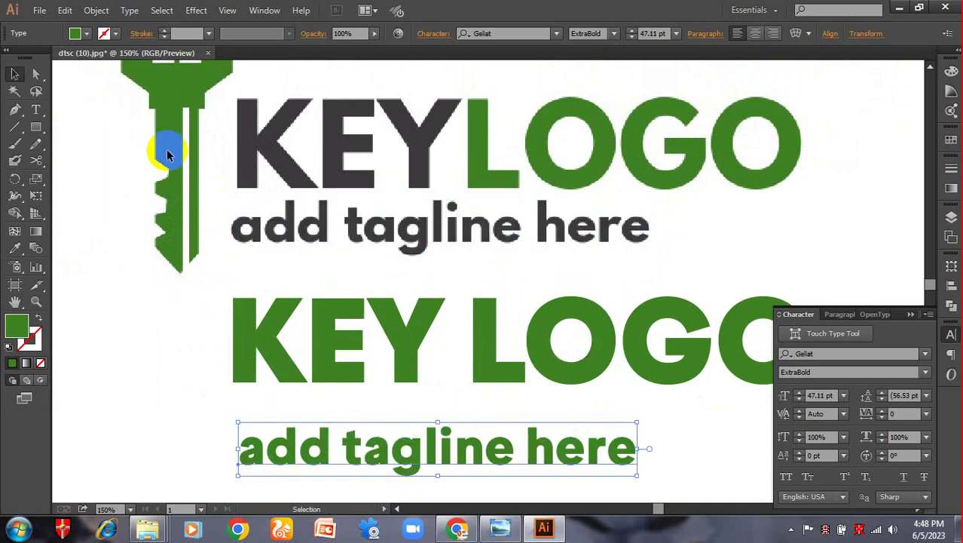
Deselect the text and capture a screenshot area covering the original "add tagline here" line.
click(257, 238)
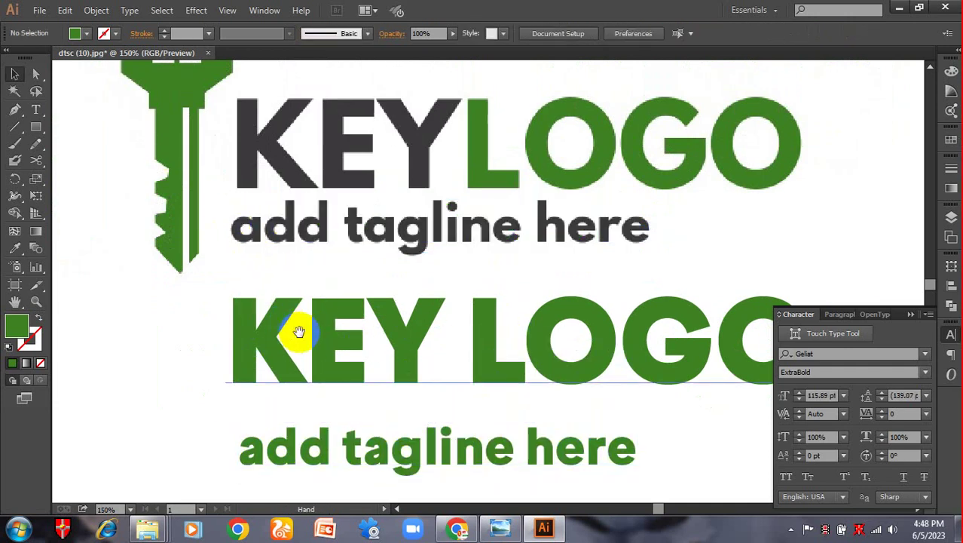
scroll(297, 329, down, 3)
drag(221, 366, 269, 419)
click(260, 334)
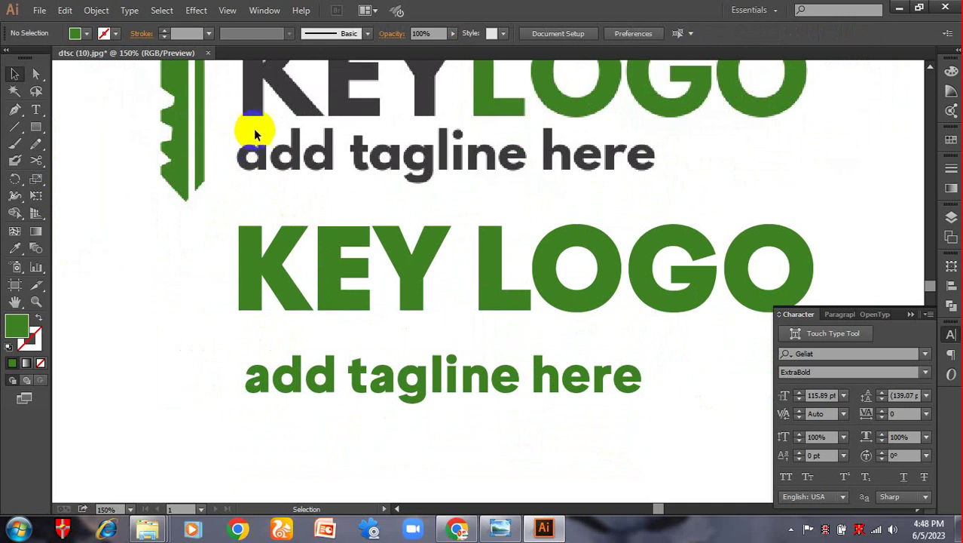
click(791, 529)
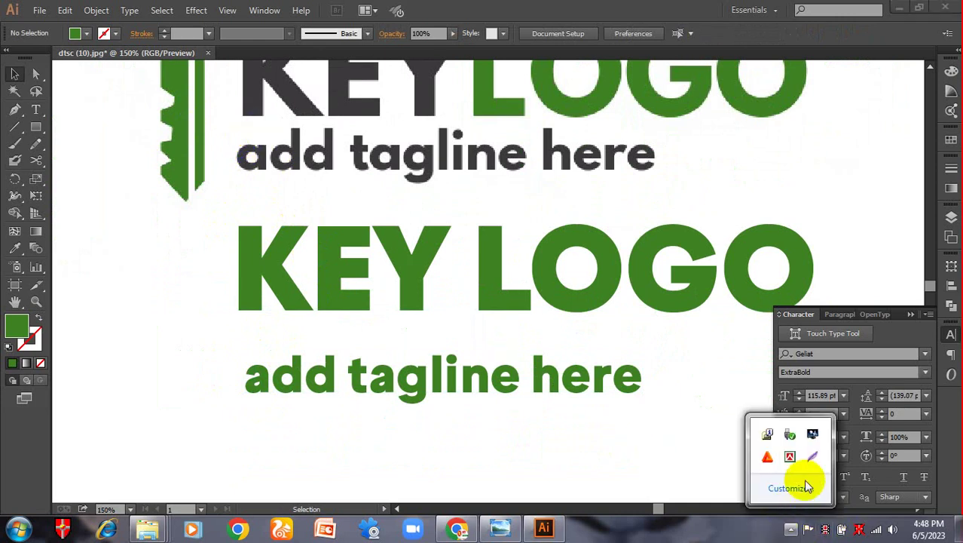
click(812, 457)
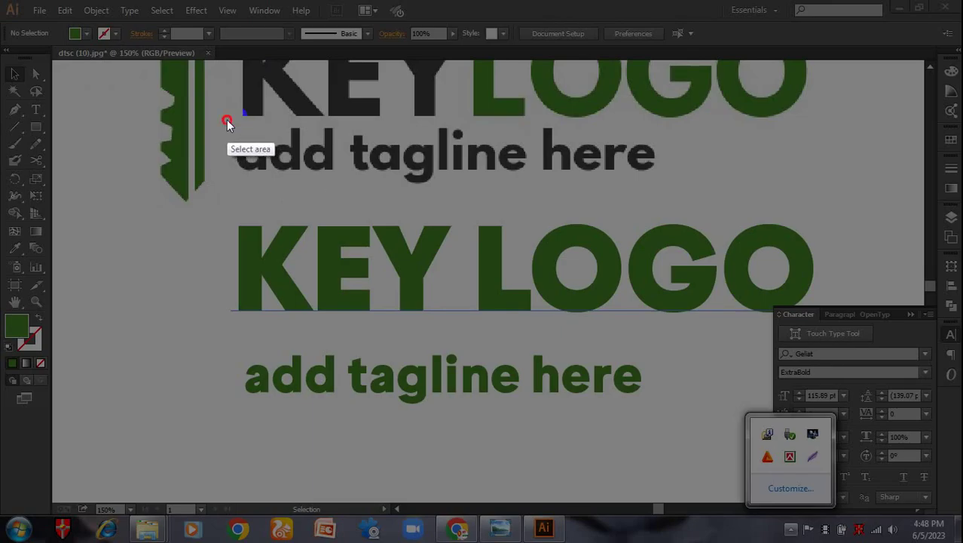
drag(227, 119, 675, 198)
click(665, 212)
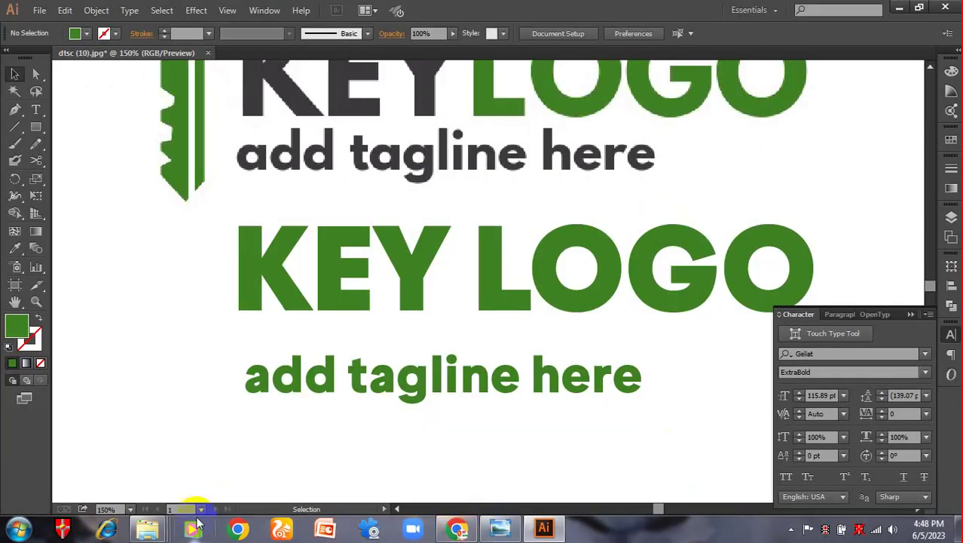
Switch to the logo folder in Windows Explorer, browse its images, and preview the travelsds logo dtsc (1) before closing it.
mouse_move(147, 530)
click(279, 459)
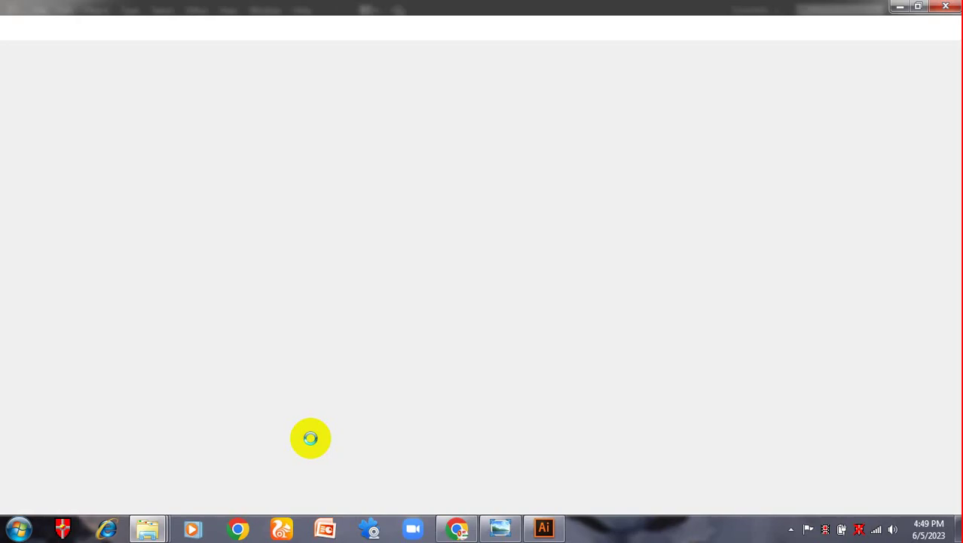
scroll(535, 304, up, 15)
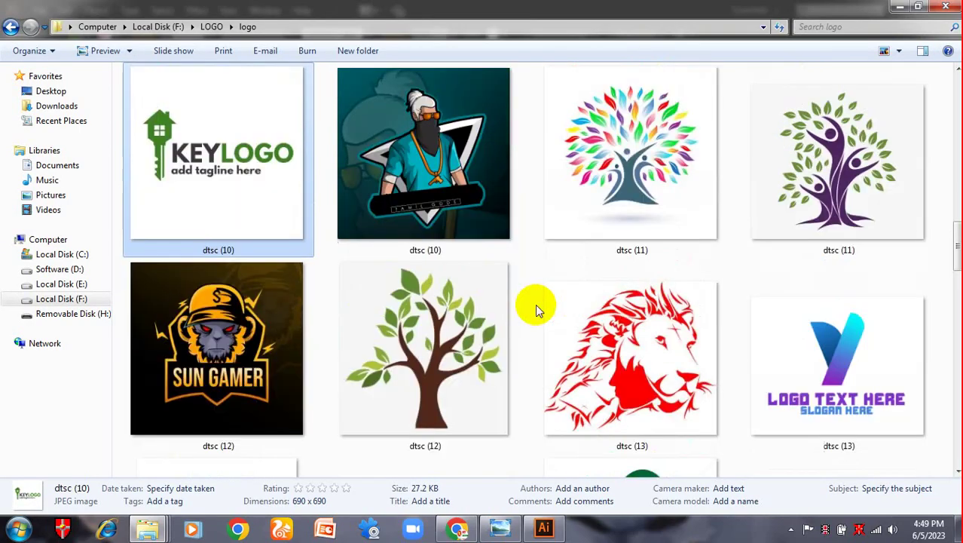
scroll(536, 306, down, 7)
scroll(477, 253, down, 6)
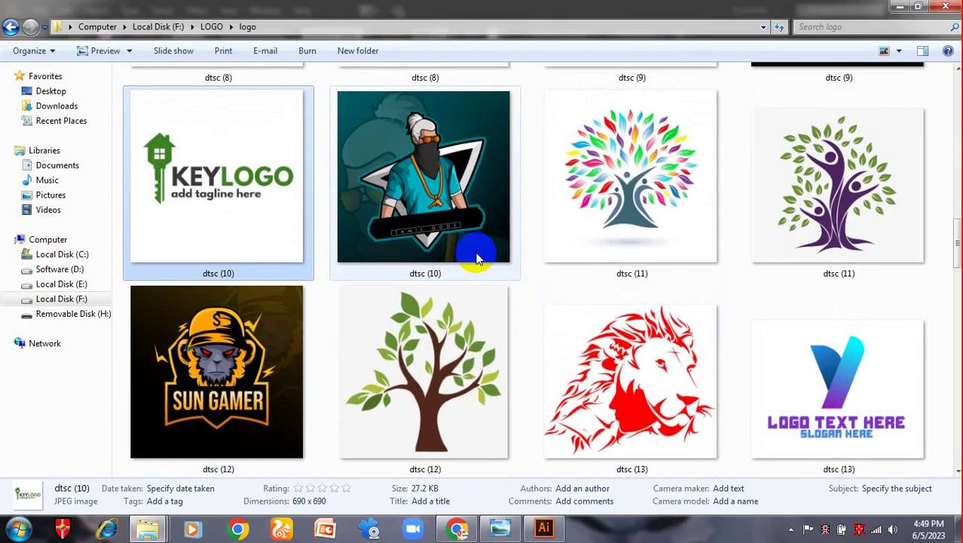
scroll(477, 254, up, 8)
scroll(498, 258, down, 2)
scroll(631, 298, up, 2)
scroll(632, 298, down, 2)
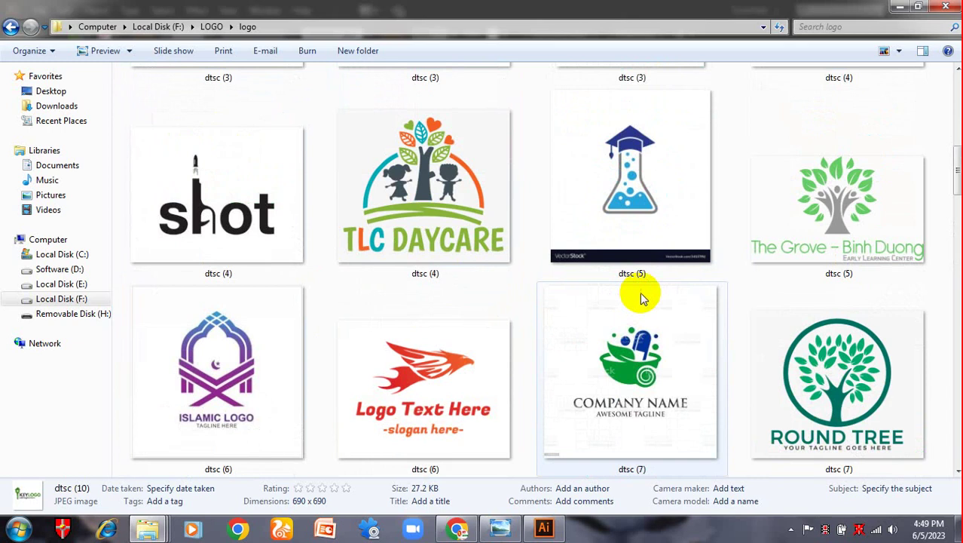
scroll(641, 297, up, 8)
click(832, 160)
double_click(834, 165)
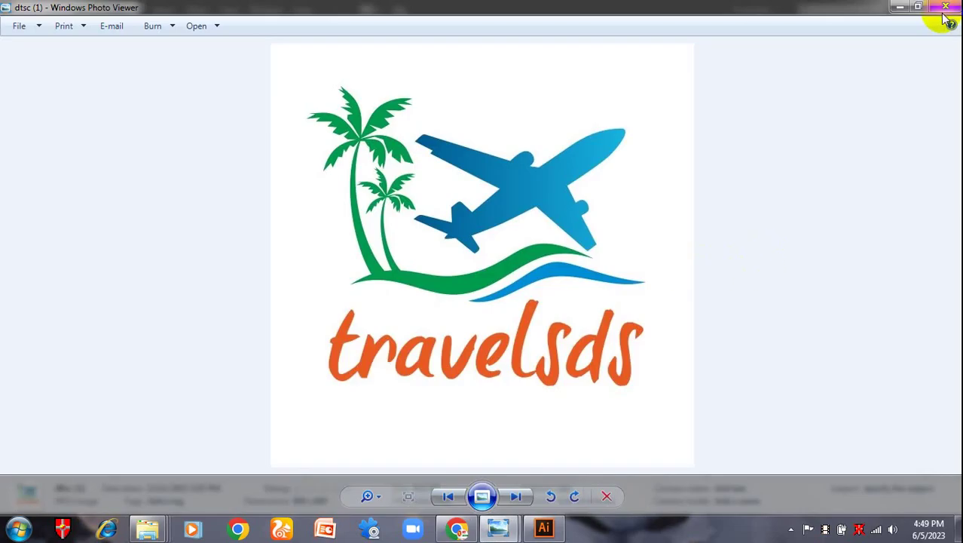
click(943, 6)
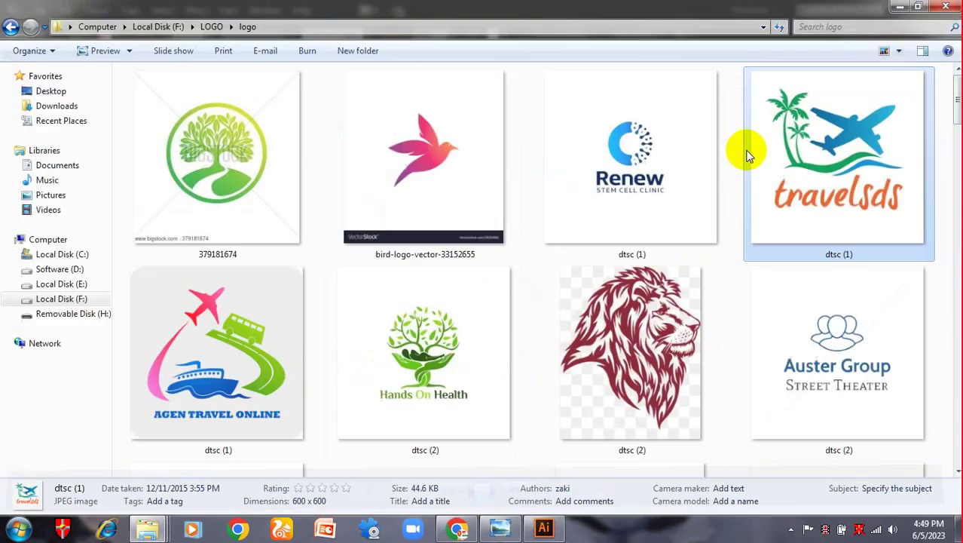
Copy the Education logo dtsc (24) and the TheGrill logo dtsc (26) from the logo folder to the desktop.
scroll(391, 226, down, 12)
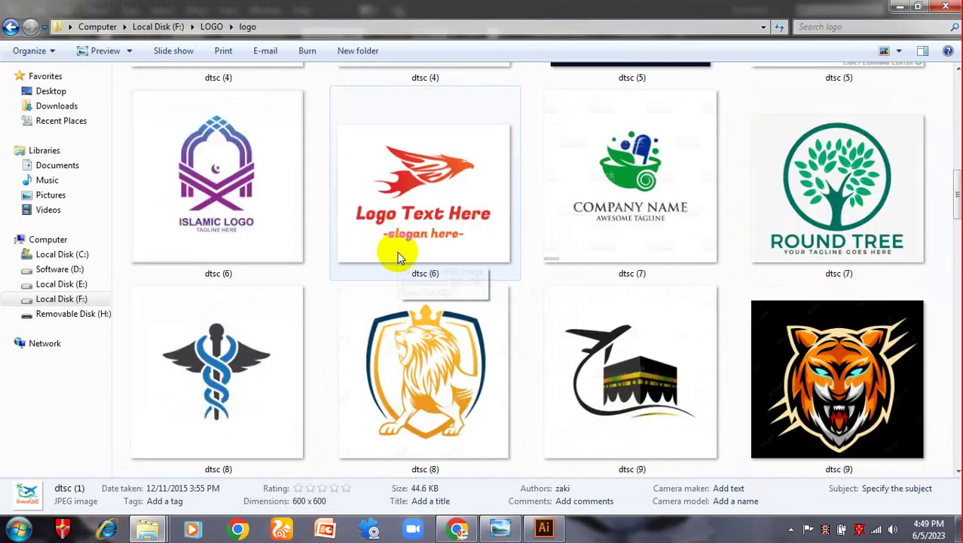
scroll(400, 260, down, 10)
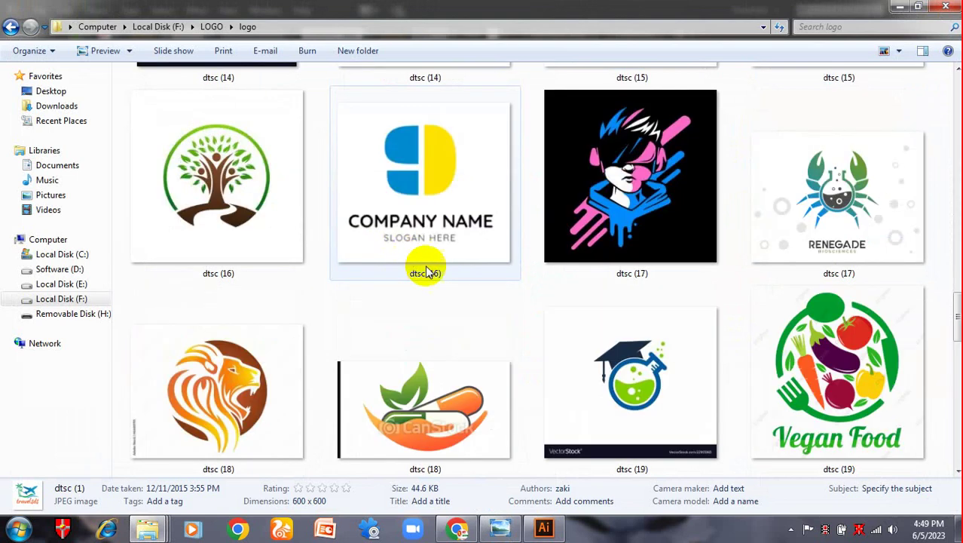
scroll(732, 194, down, 6)
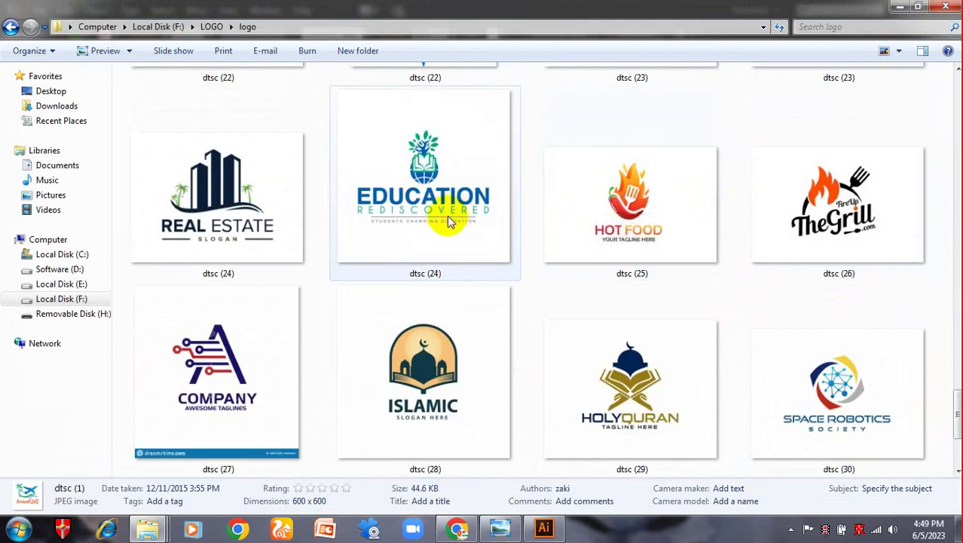
drag(405, 228, 449, 393)
click(149, 532)
click(275, 452)
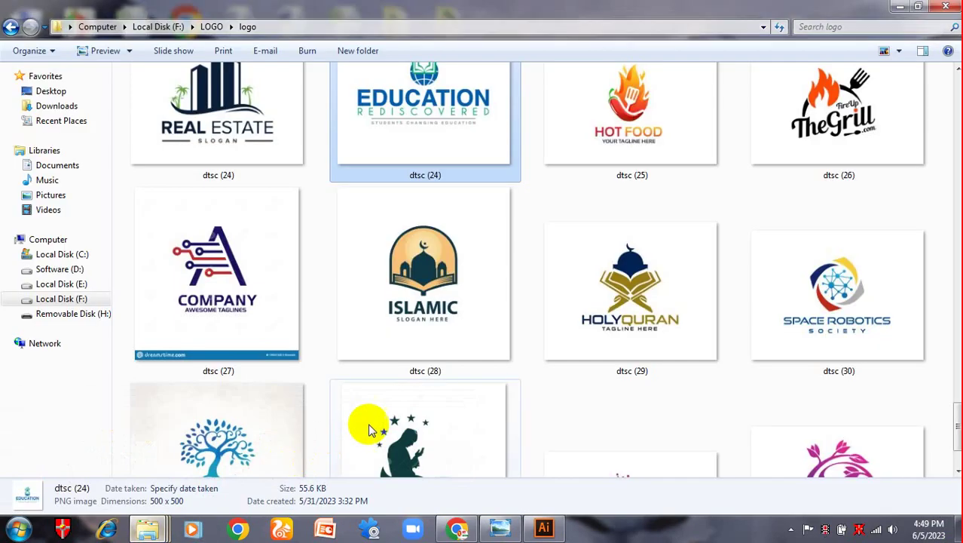
drag(838, 113, 702, 279)
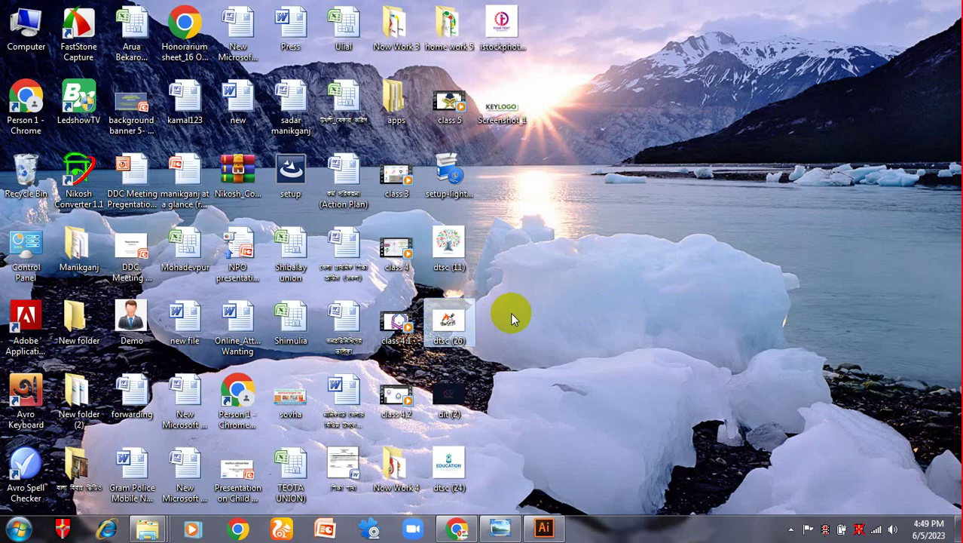
Open dtsc (26) from the desktop, examine the flame, fork, arc and lettering of the TheGrill logo up close, and close it.
click(453, 318)
double_click(452, 318)
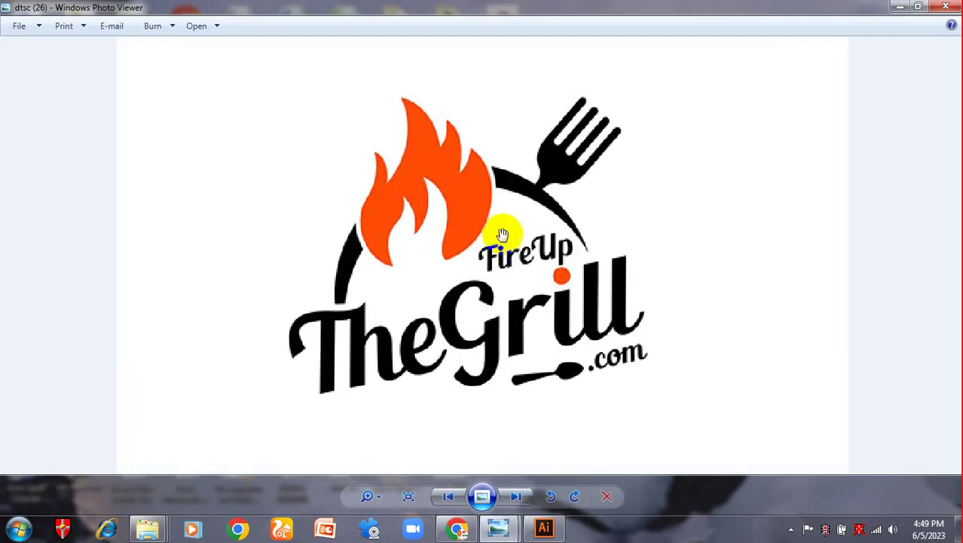
scroll(445, 211, up, 3)
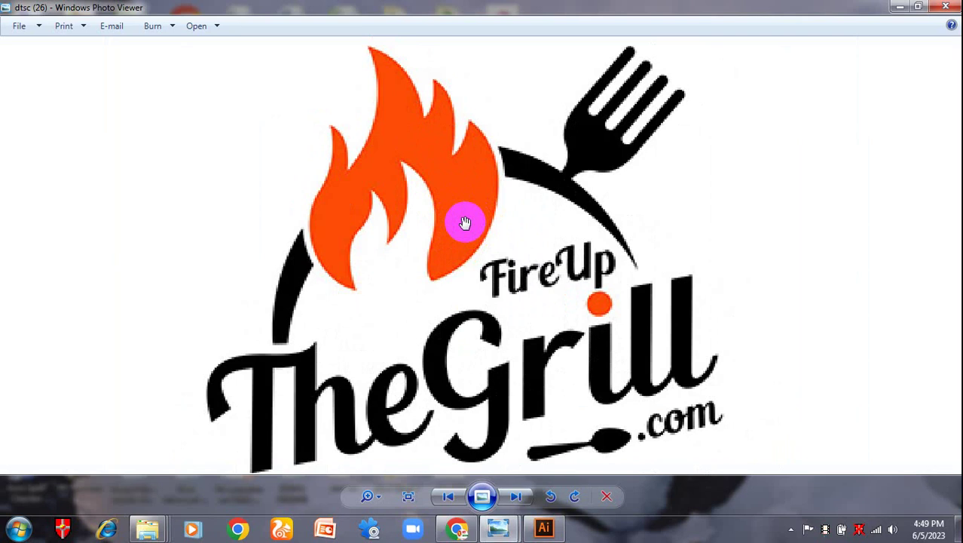
scroll(466, 223, down, 3)
scroll(468, 232, up, 3)
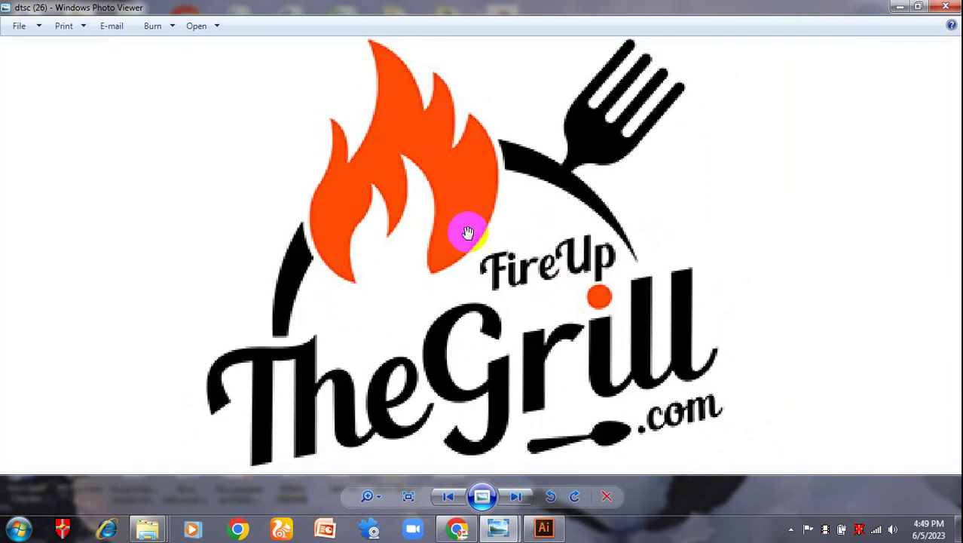
scroll(468, 232, down, 1)
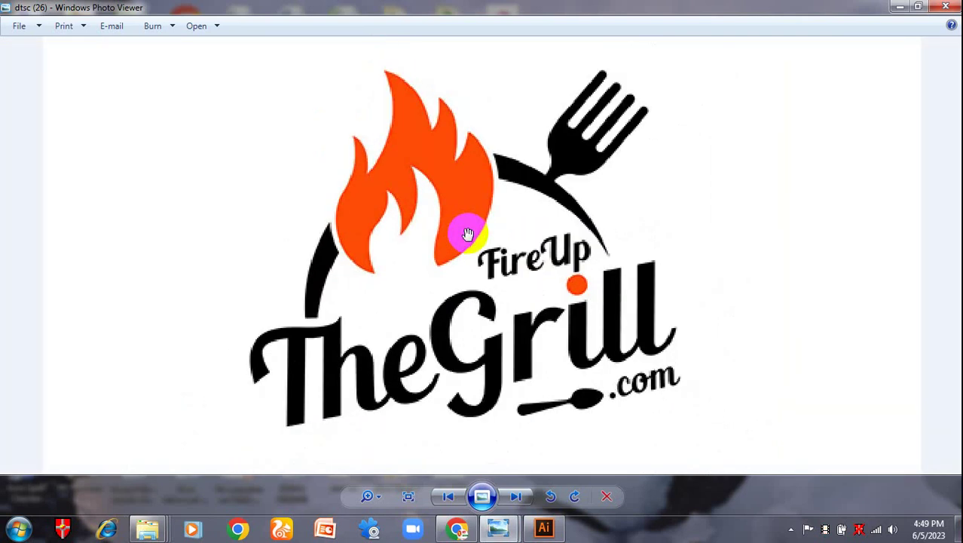
scroll(656, 181, up, 5)
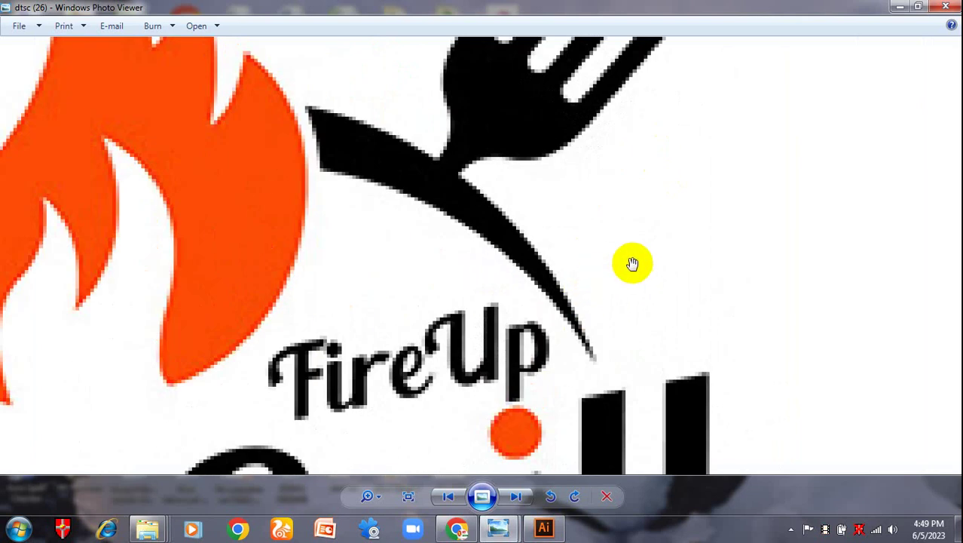
scroll(631, 260, down, 3)
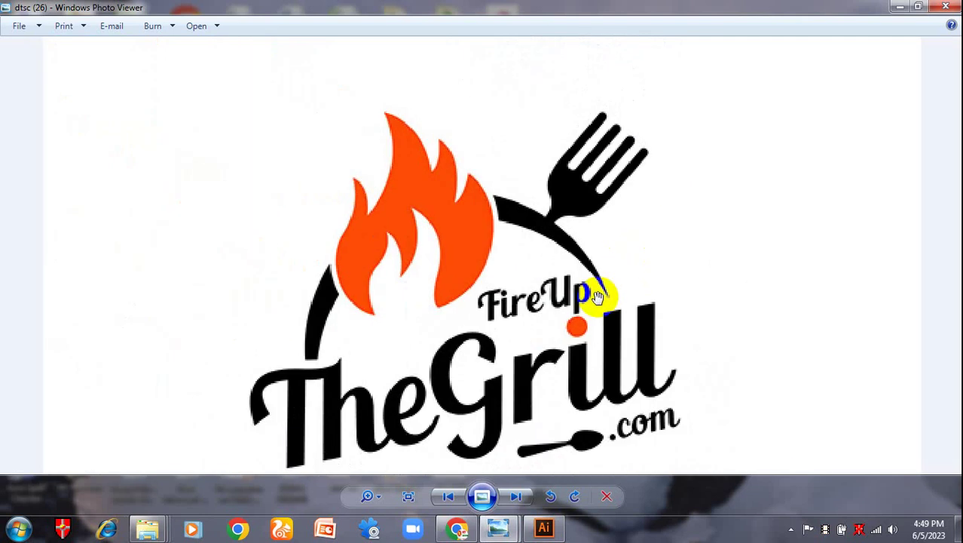
scroll(597, 296, down, 3)
scroll(555, 252, up, 3)
scroll(669, 213, down, 3)
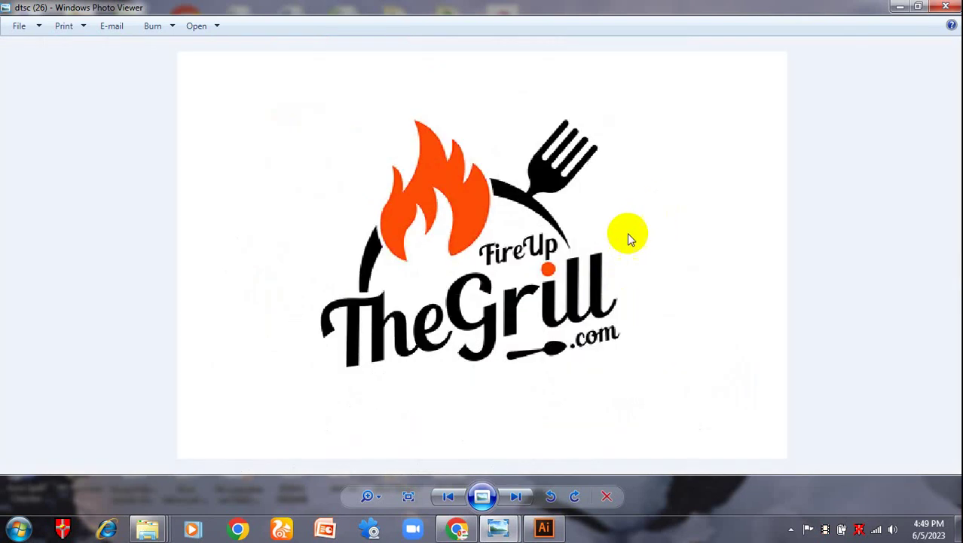
scroll(630, 238, up, 2)
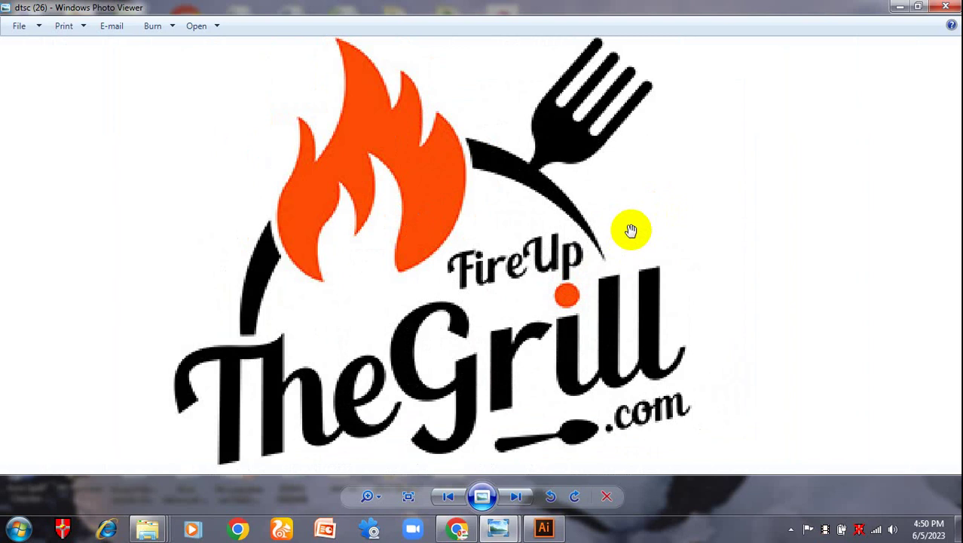
scroll(633, 230, down, 3)
scroll(445, 275, up, 3)
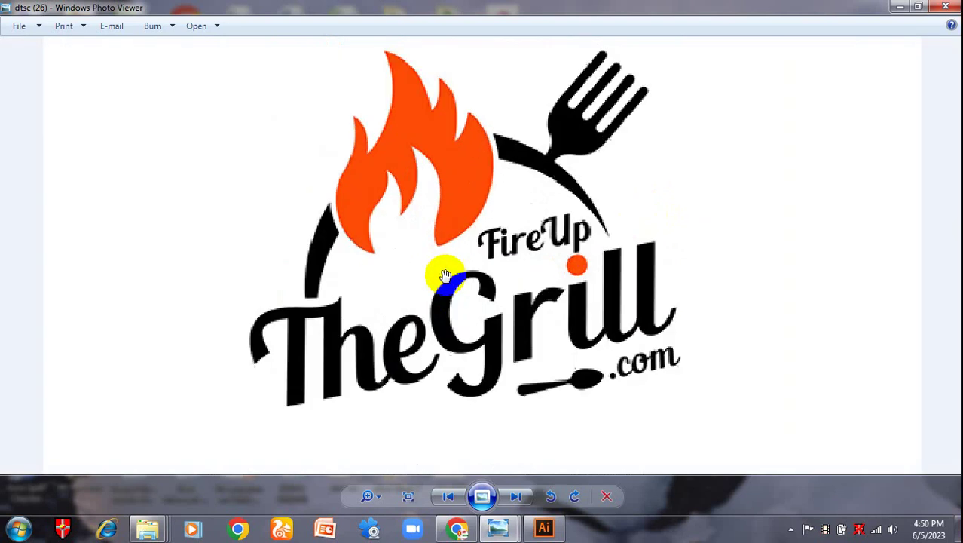
scroll(445, 275, down, 3)
click(946, 7)
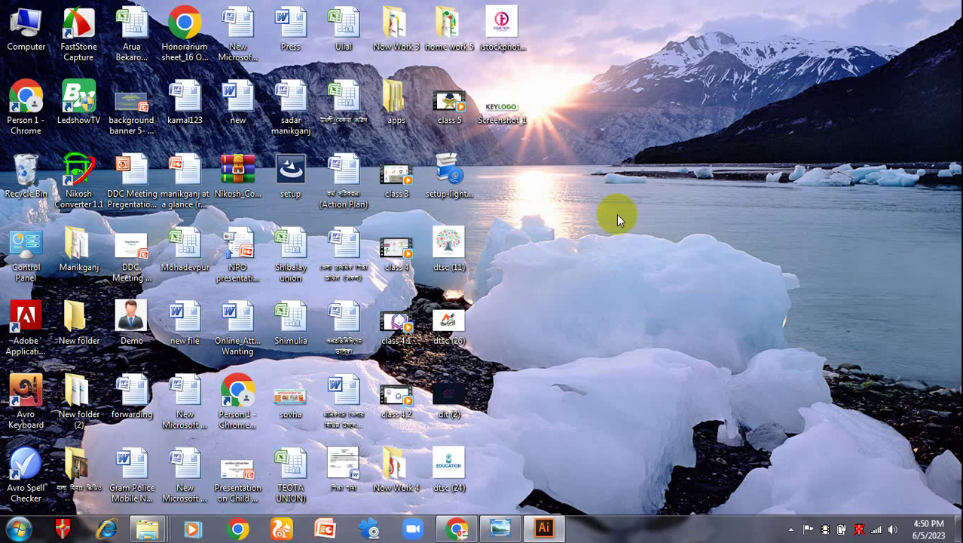
Look through the sample images in the logo folder, reopening it through the LOGO folder on drive F:.
mouse_move(148, 528)
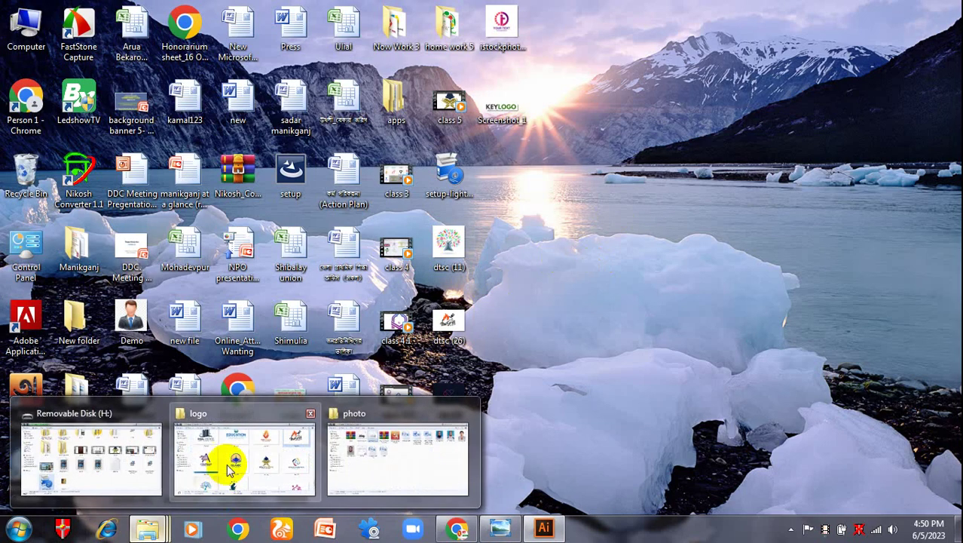
click(308, 462)
scroll(573, 306, down, 2)
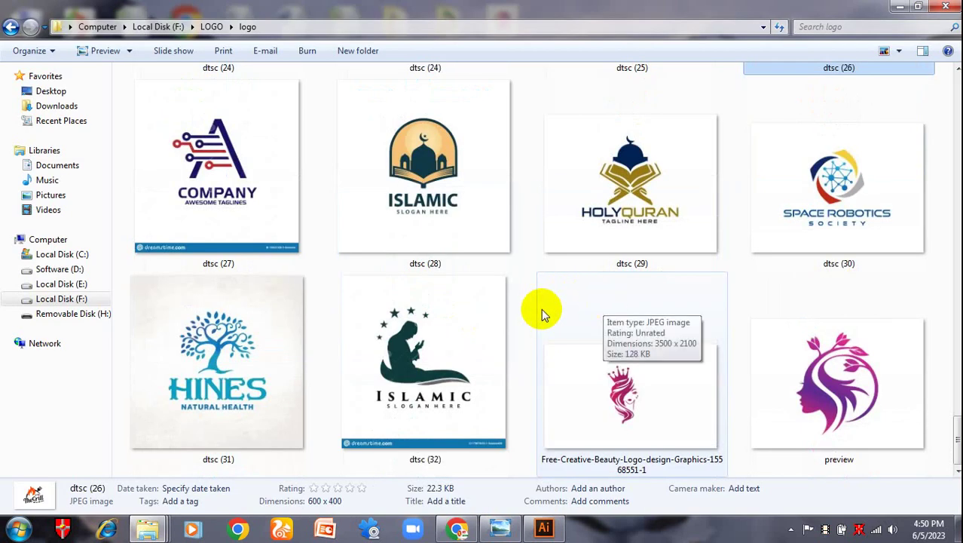
scroll(432, 317, up, 20)
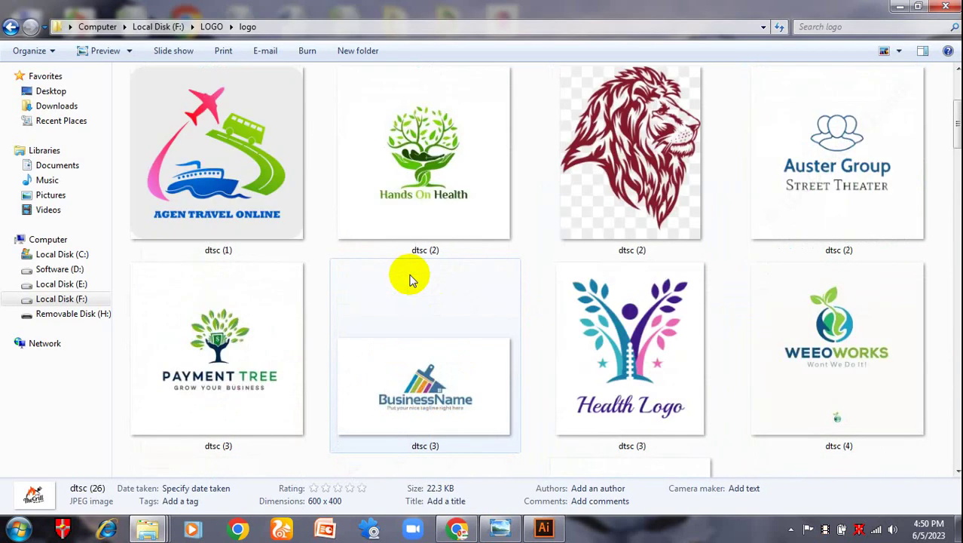
scroll(410, 280, up, 2)
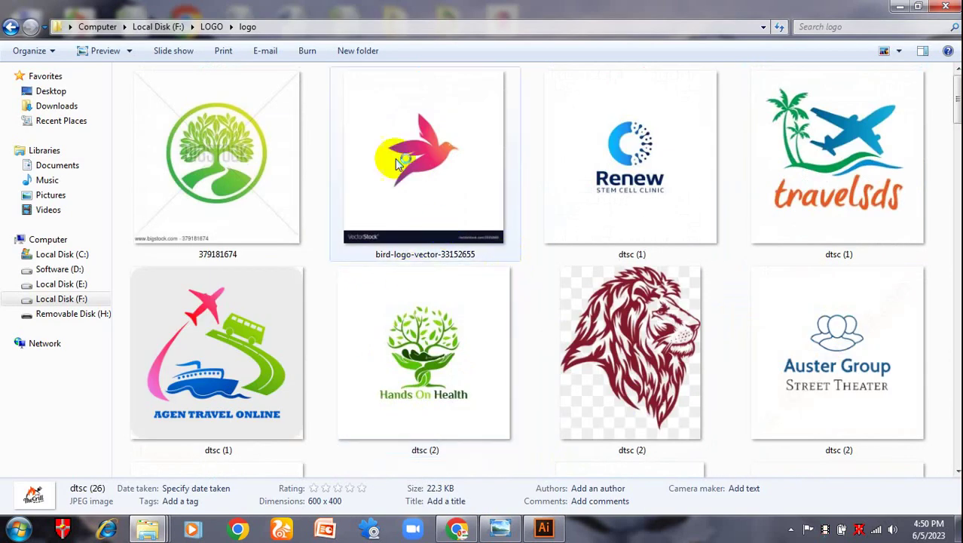
key(BackSpace)
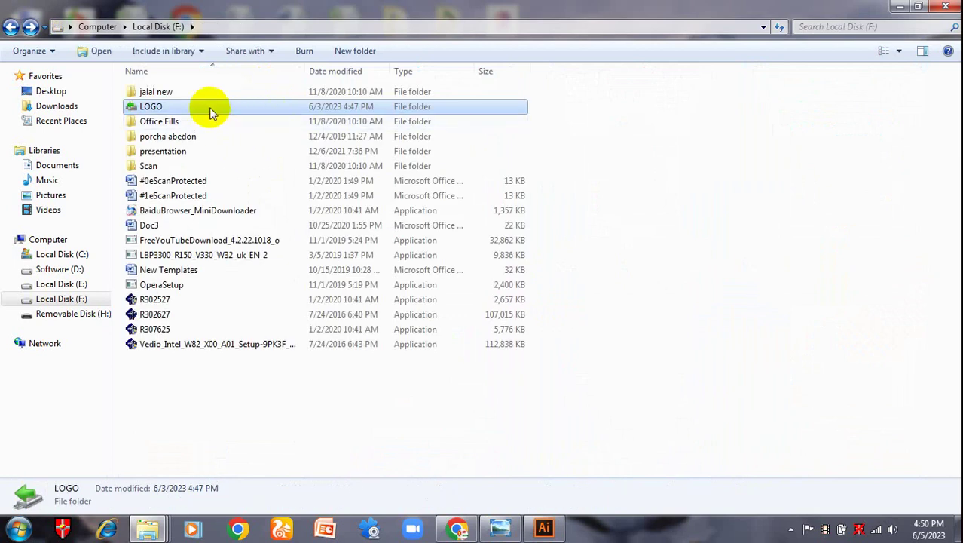
double_click(208, 108)
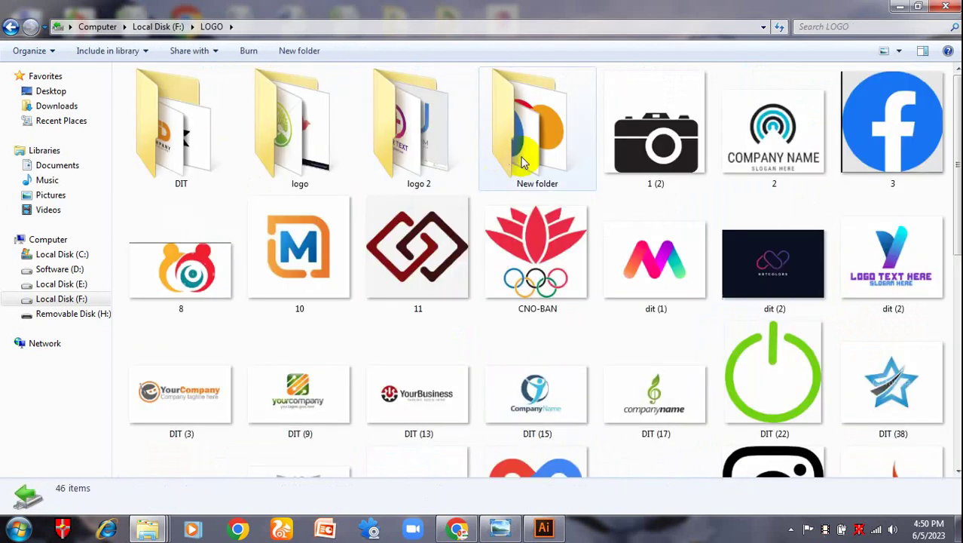
click(305, 149)
double_click(343, 172)
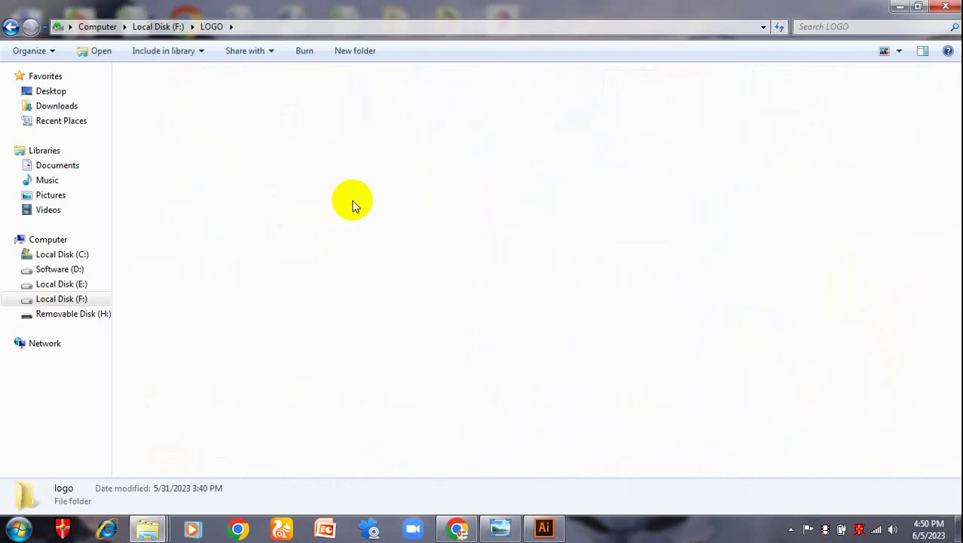
scroll(512, 283, down, 10)
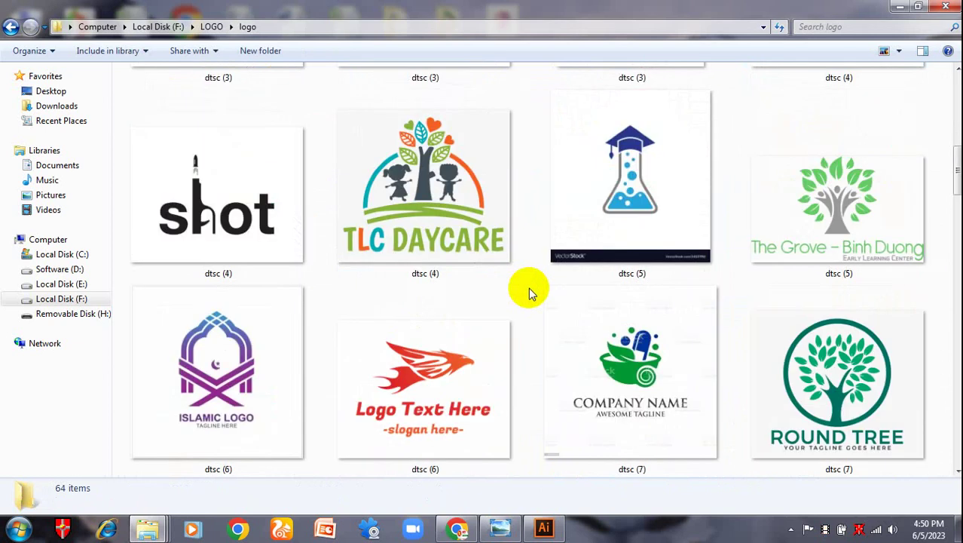
scroll(528, 290, down, 6)
scroll(527, 290, up, 2)
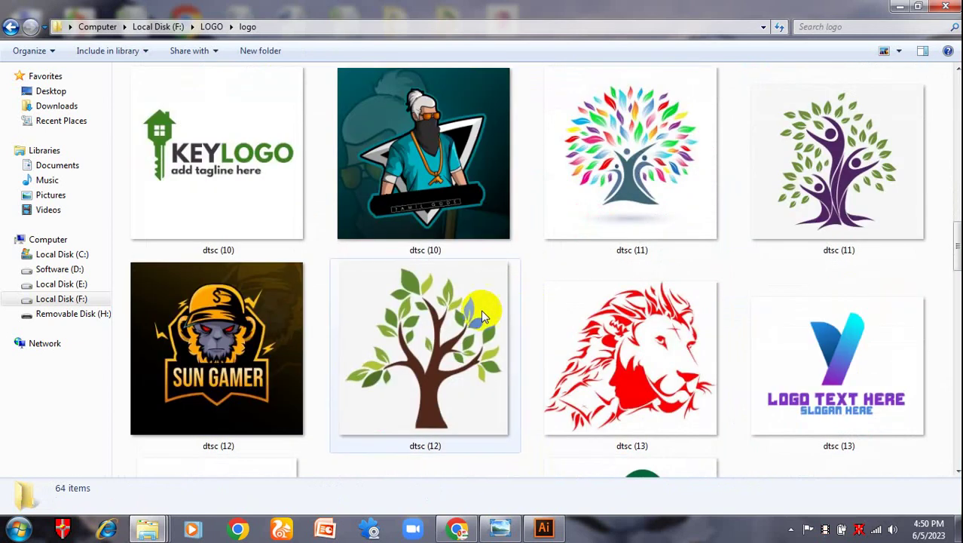
Copy the YourCompany logo DIT (3) from the parent LOGO folder to the desktop.
key(BackSpace)
scroll(483, 325, down, 6)
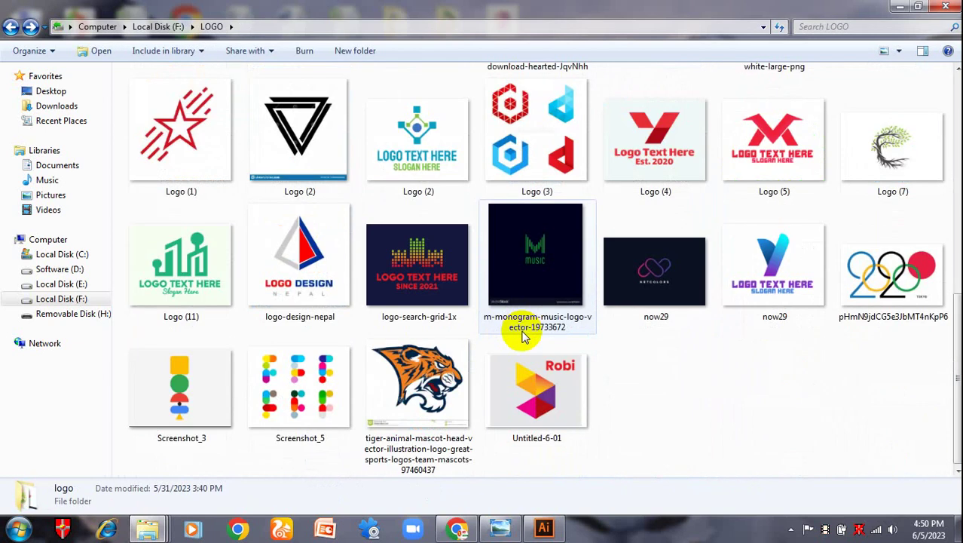
scroll(607, 341, up, 6)
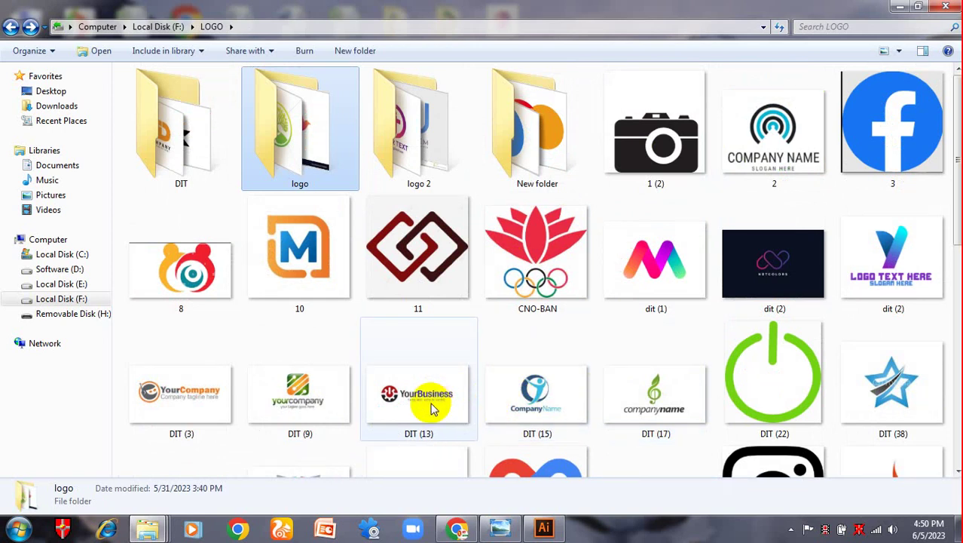
click(173, 392)
drag(954, 533, 626, 300)
right_click(653, 110)
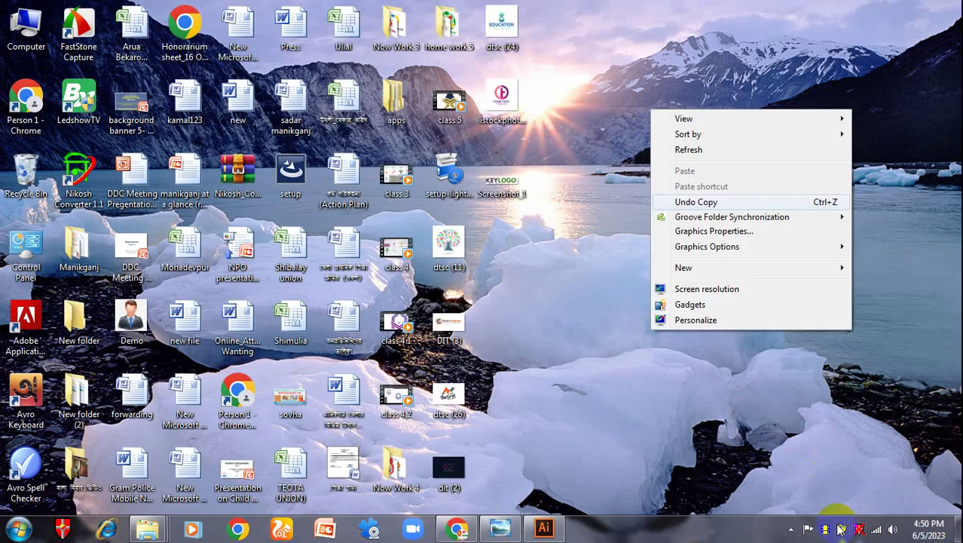